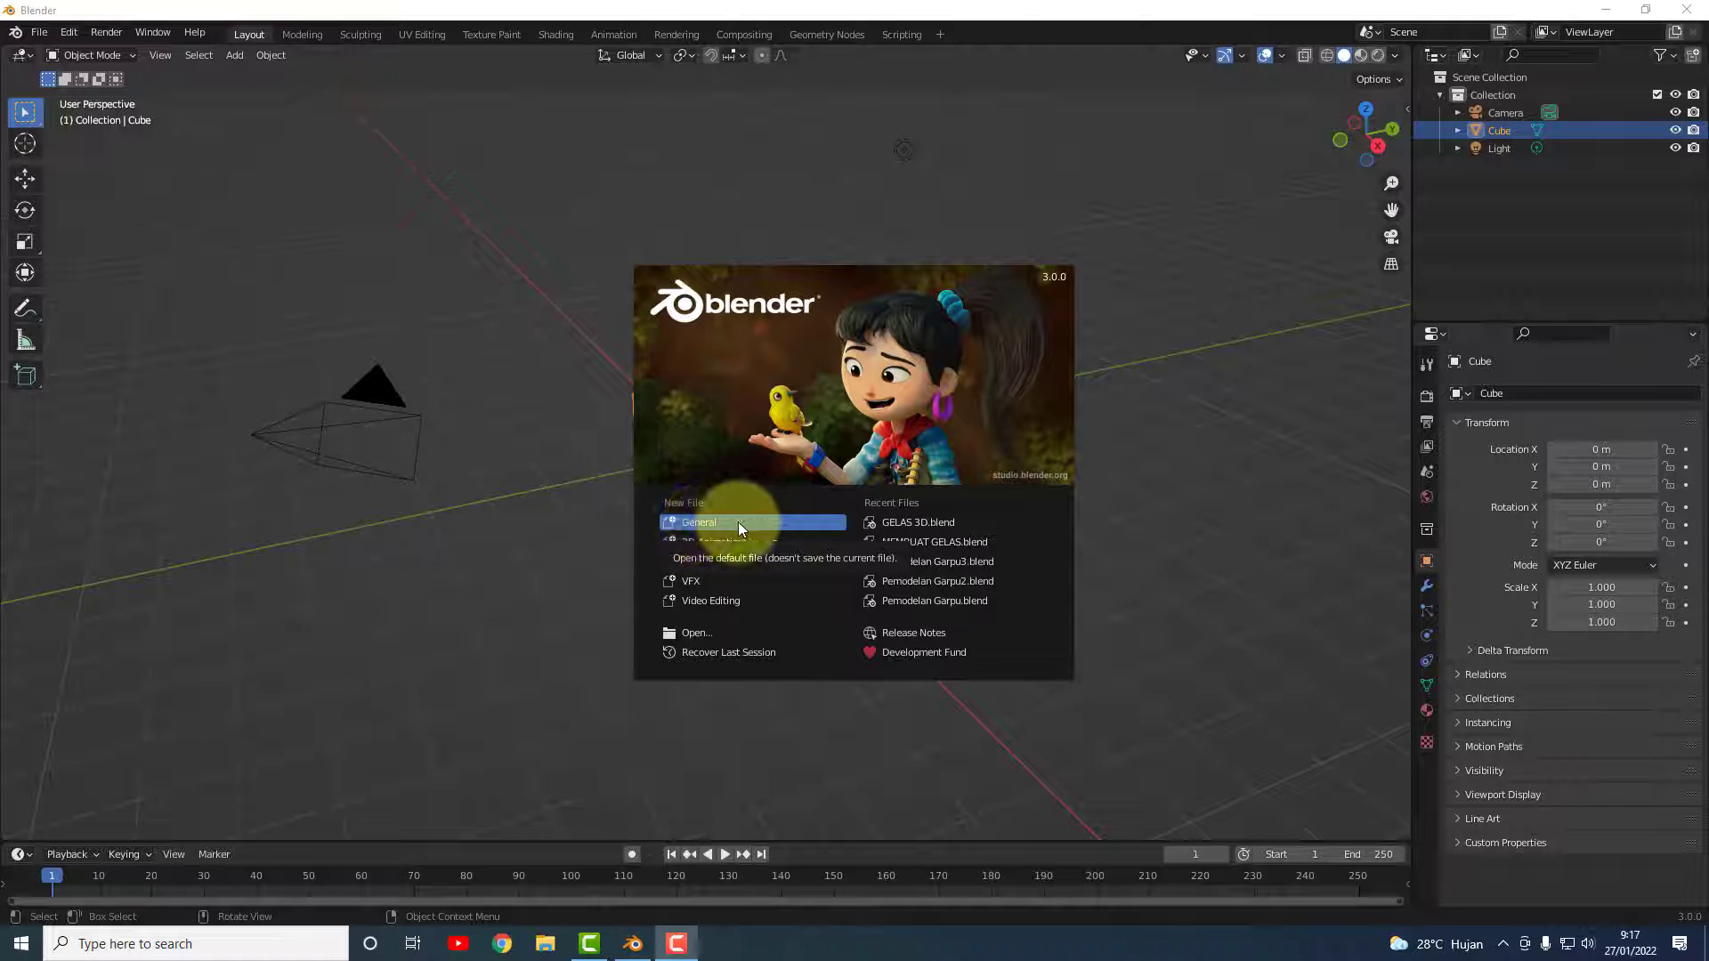
- Start a new General scene and delete the default cube
click(694, 521)
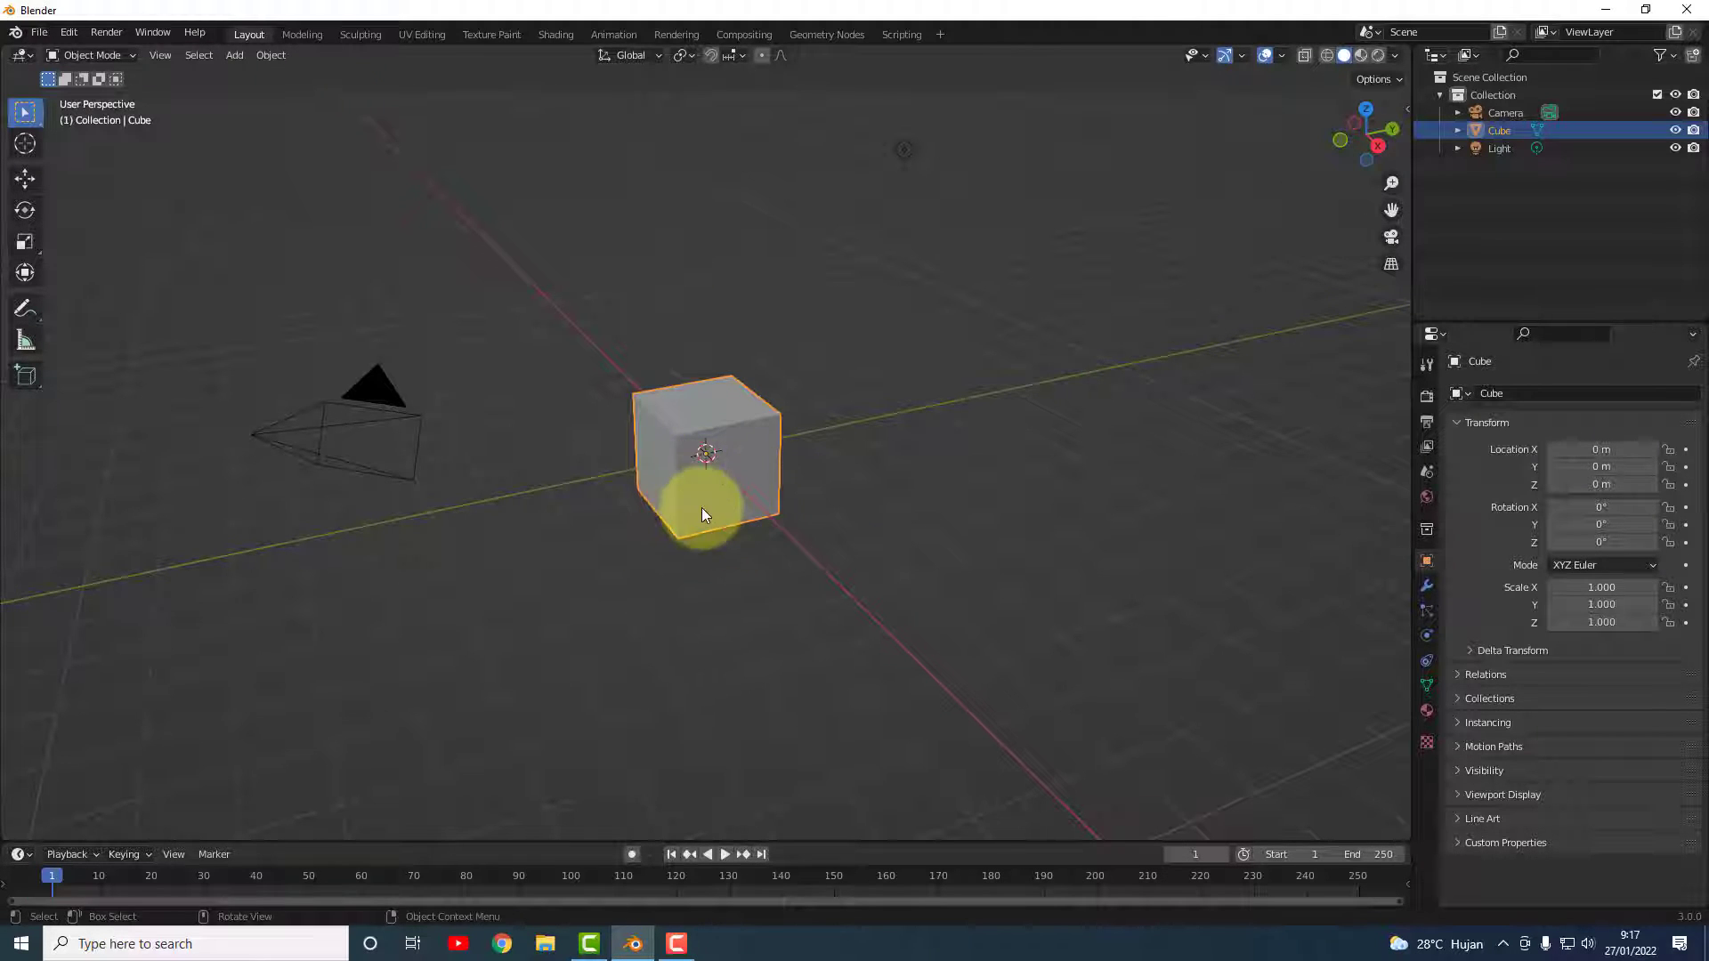
key(Delete)
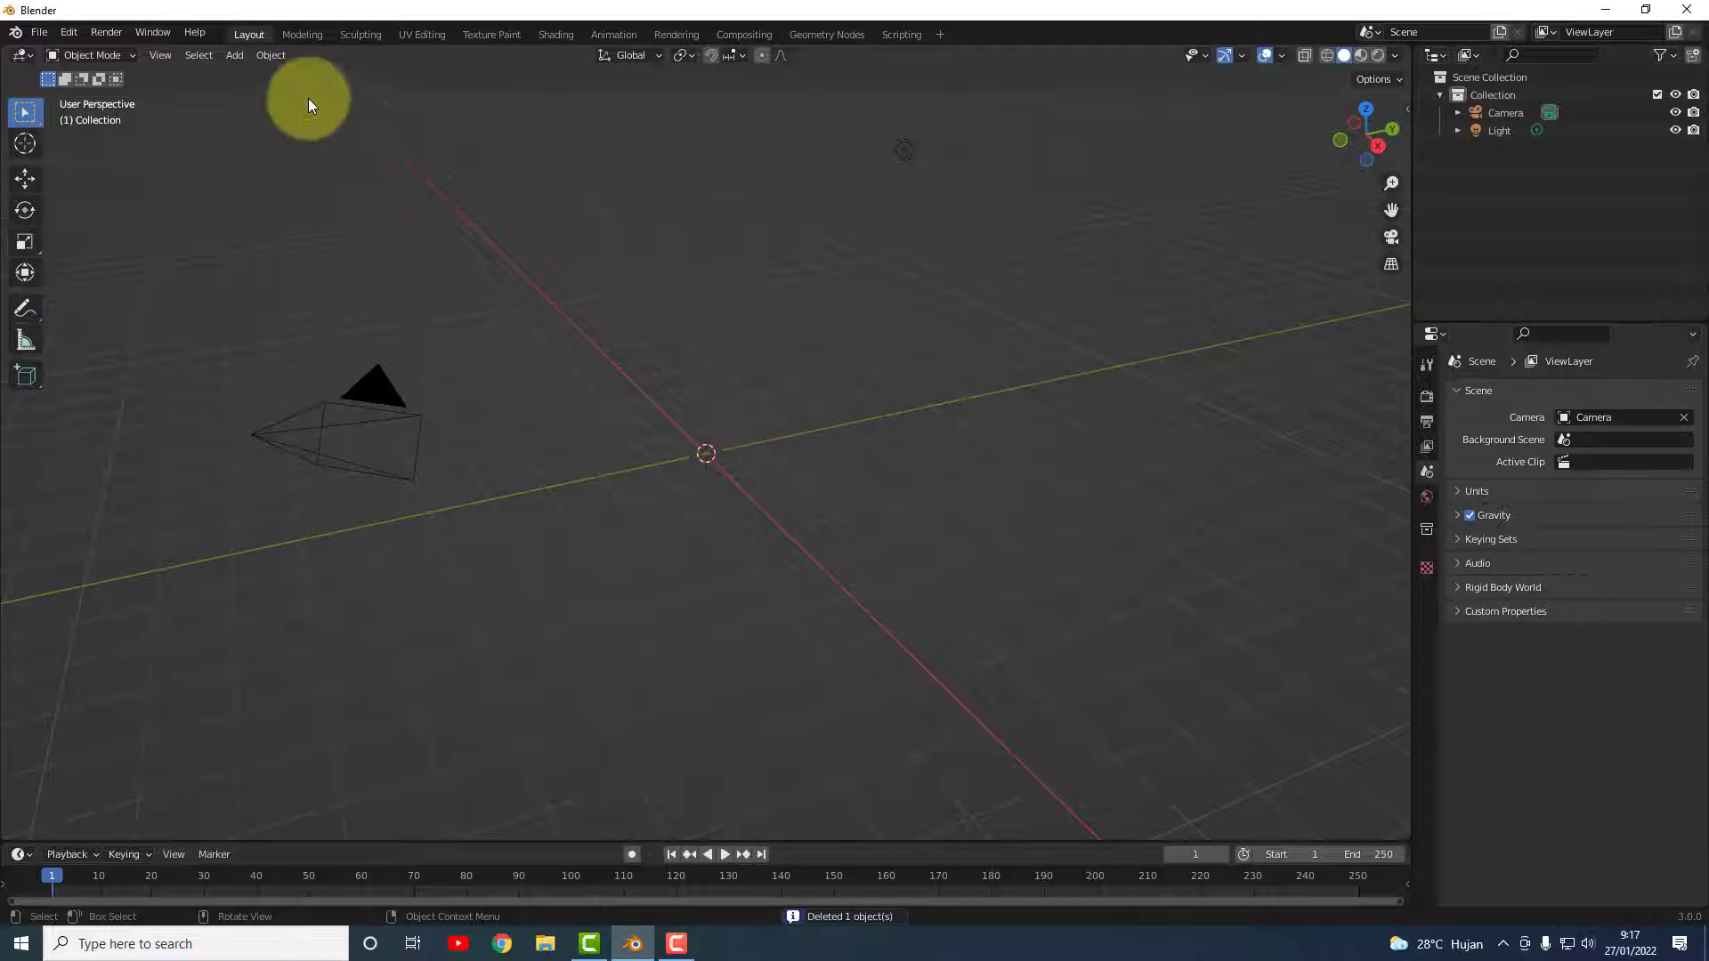
- Add a cylinder mesh and set its vertex count to 10
click(235, 55)
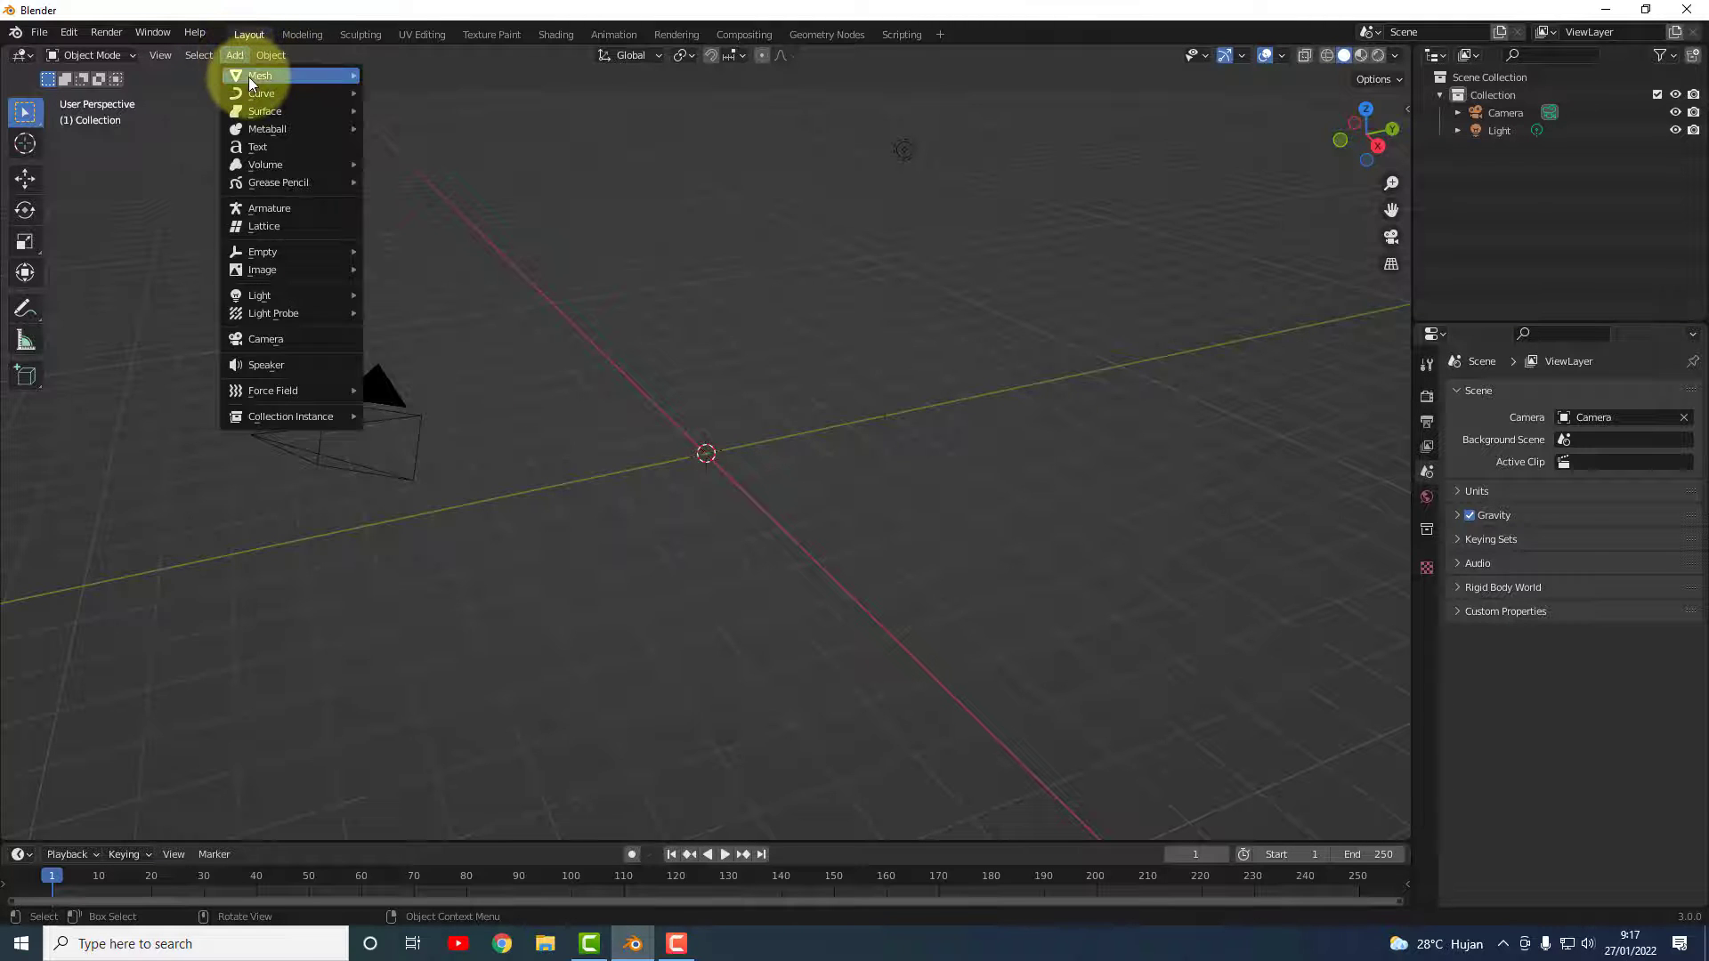
mouse_move(309, 75)
click(412, 165)
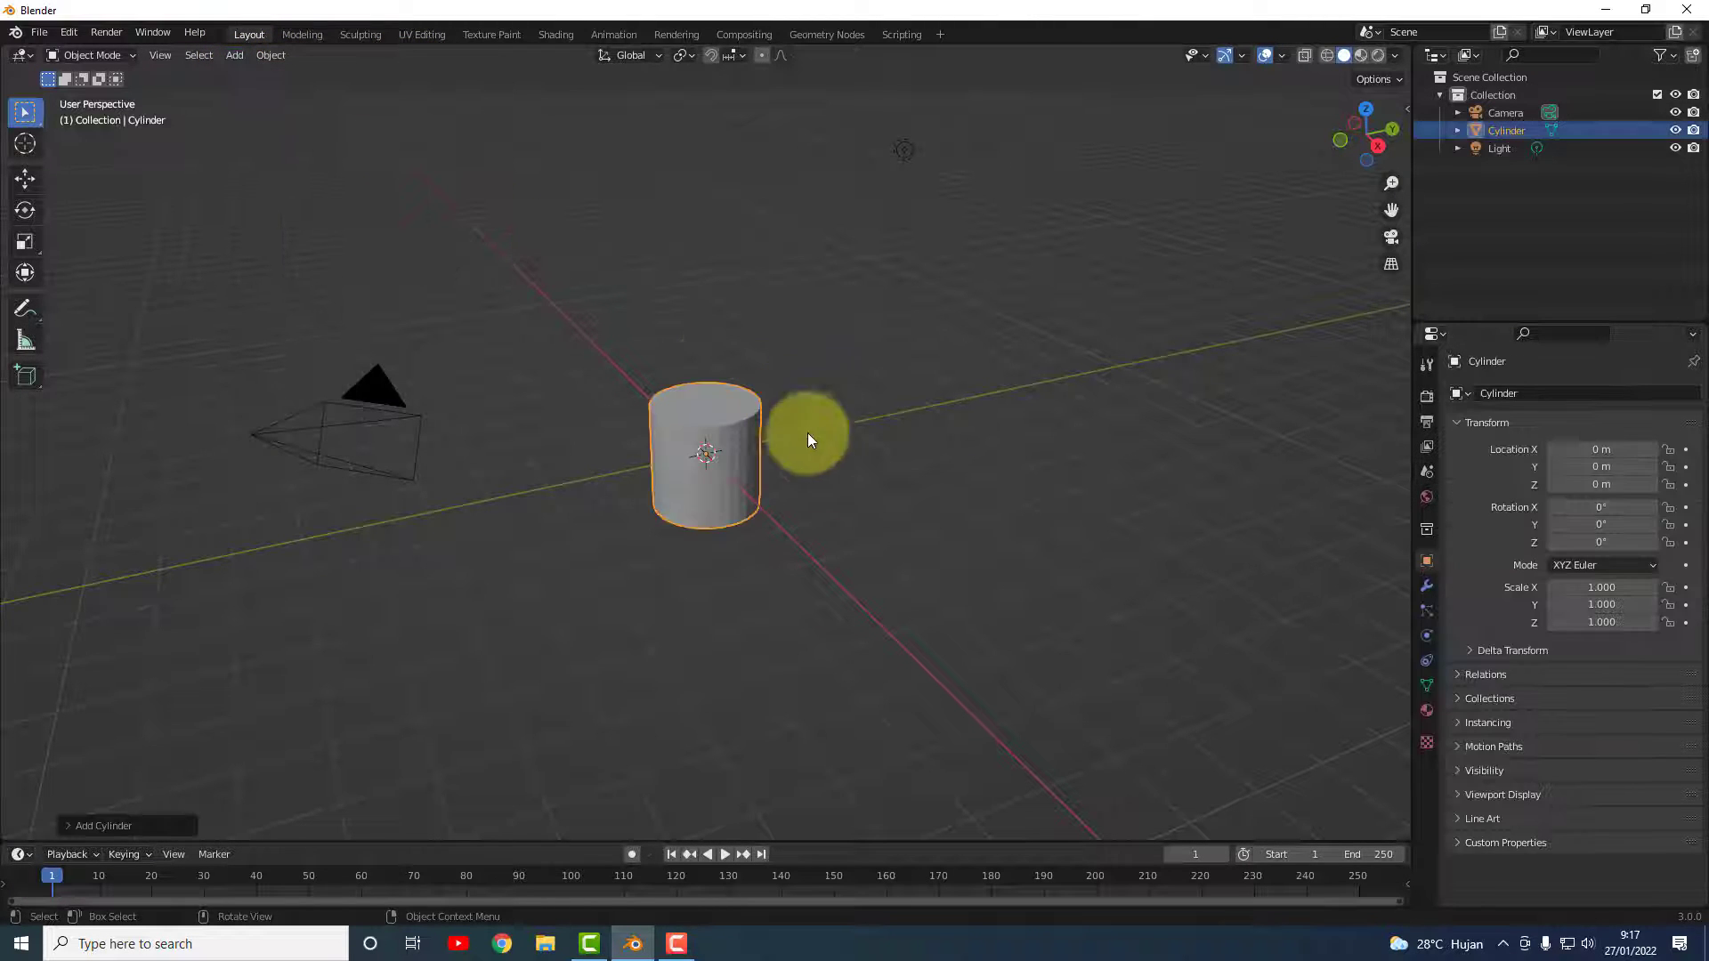
click(110, 826)
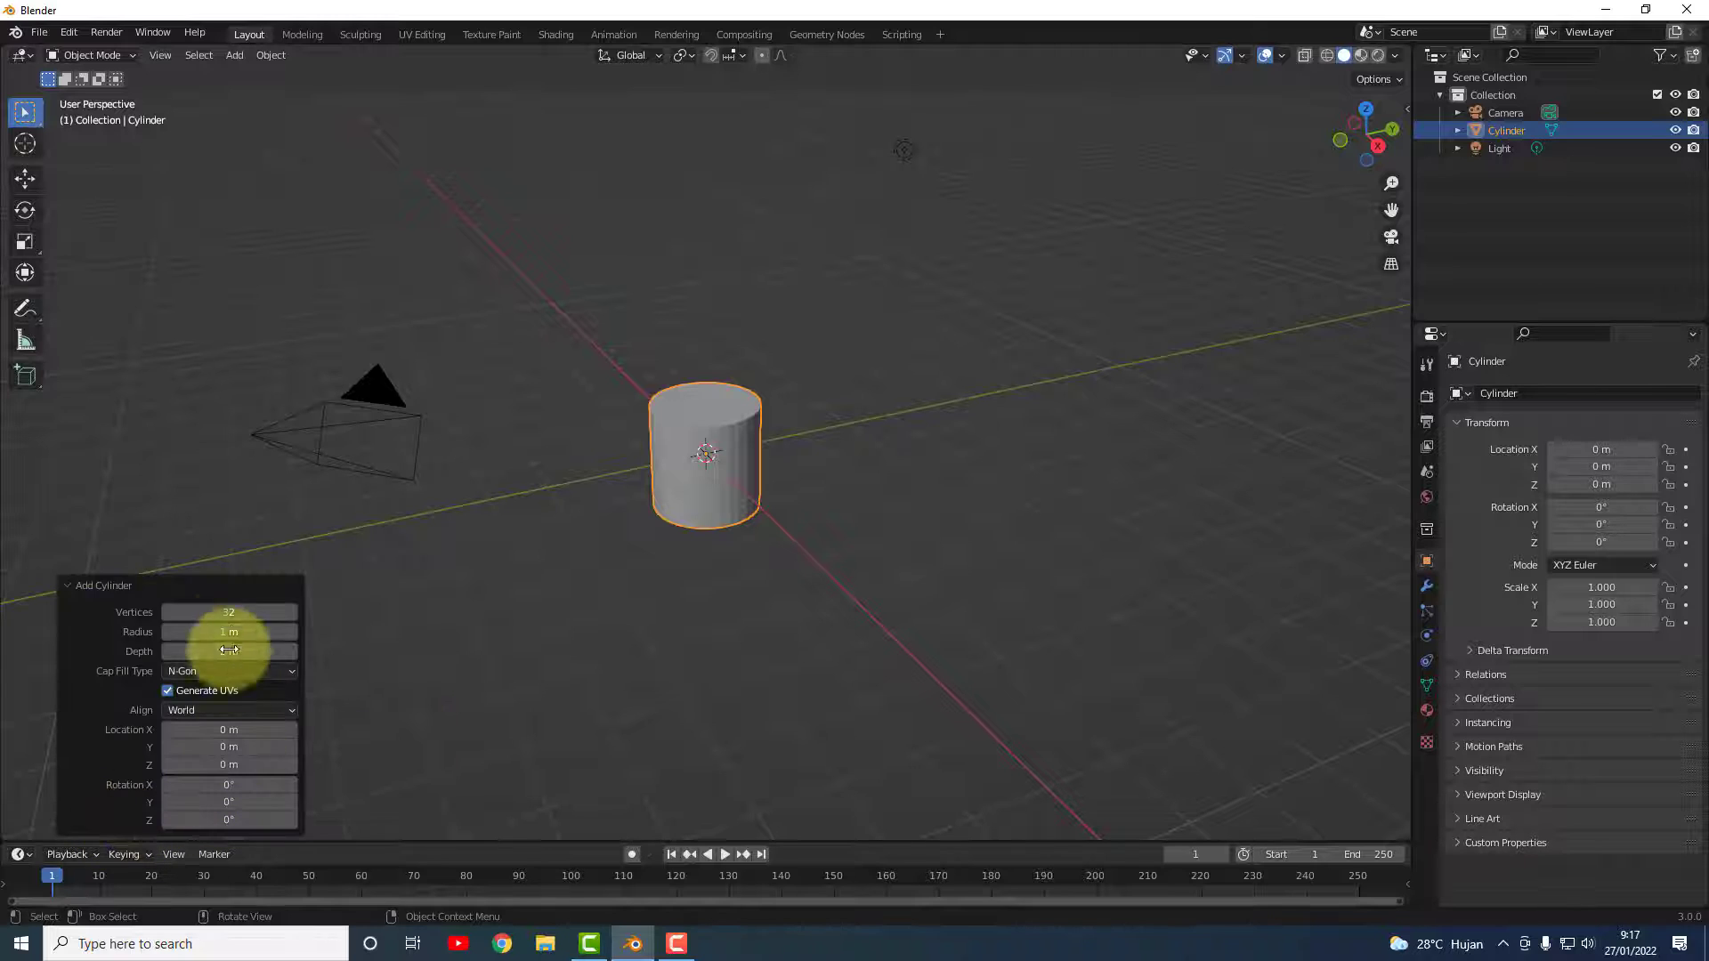
click(236, 613)
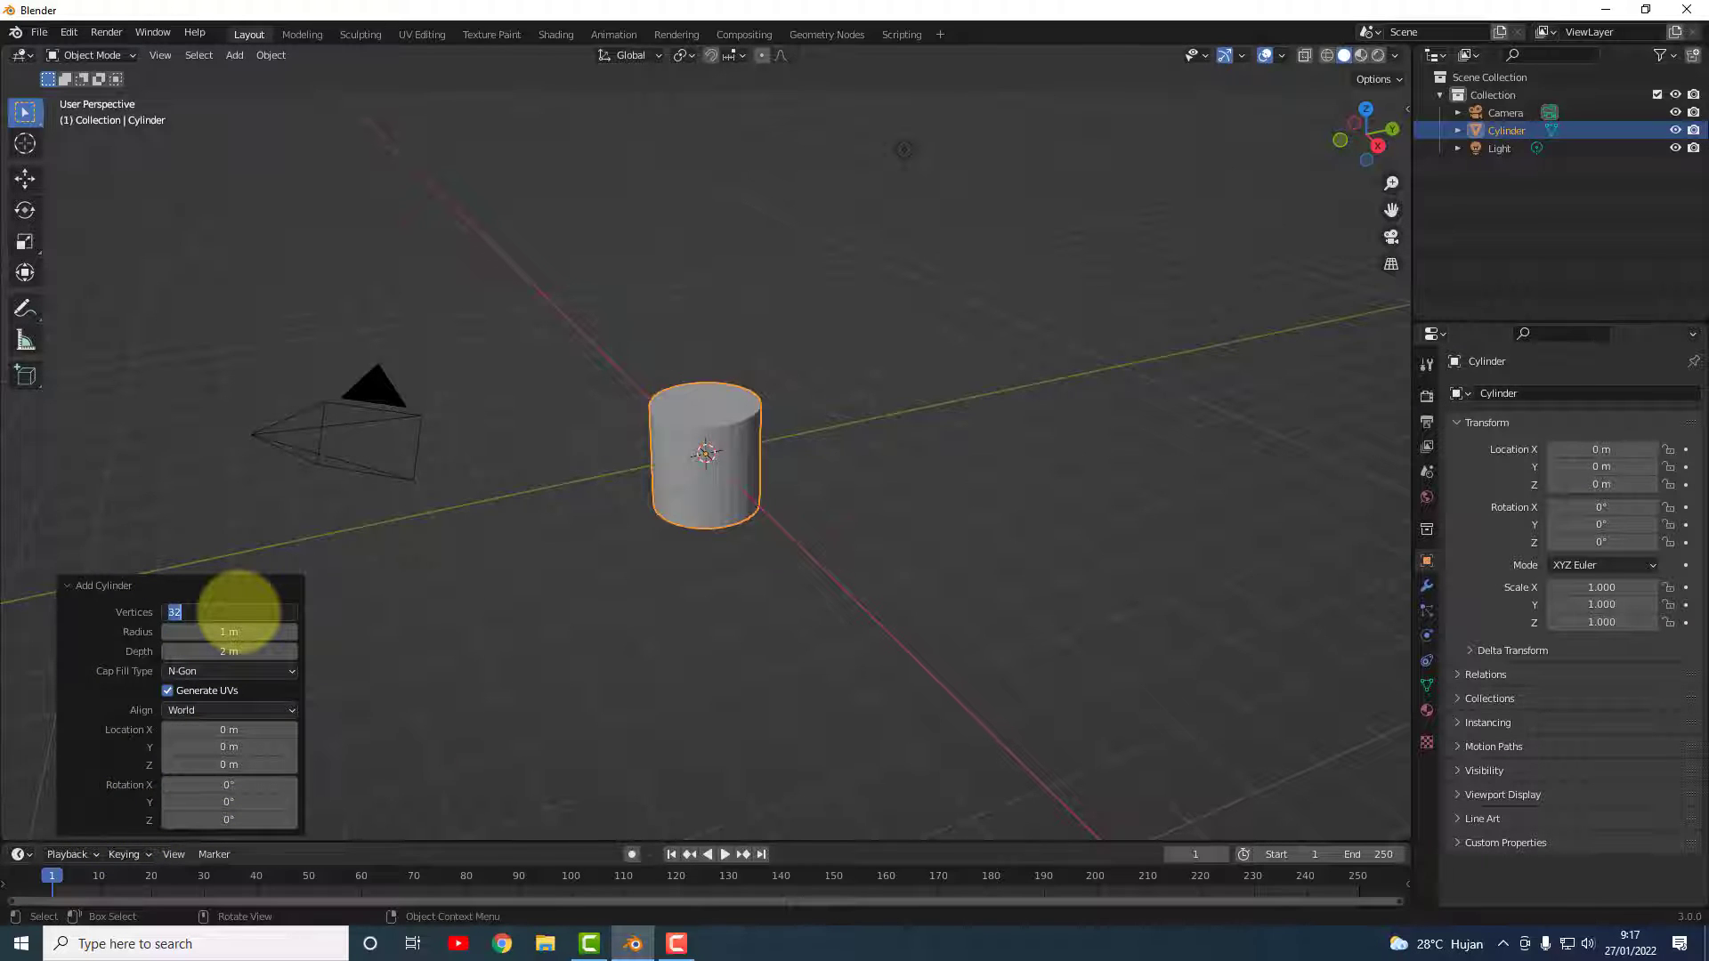
key(Return)
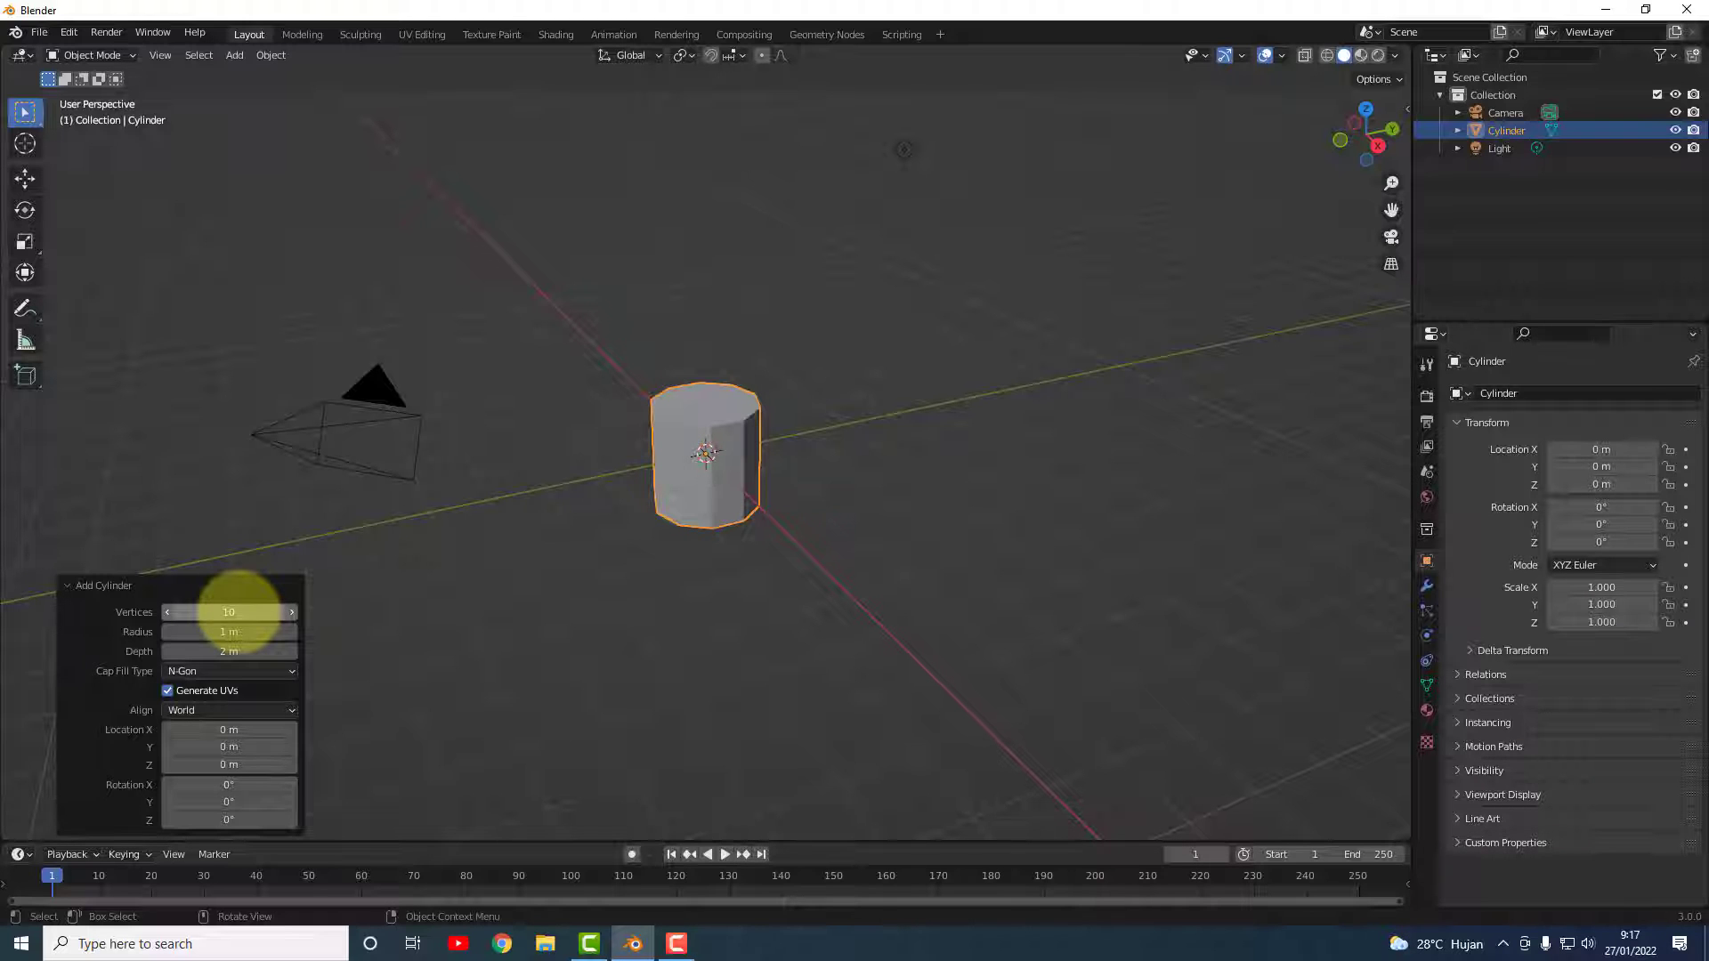
click(744, 564)
- In the Left orthographic view, move the cylinder up about 1 m along Z so its base sits on the ground line
mouse_move(739, 456)
middle_down()
mouse_move(706, 507)
mouse_move(709, 412)
mouse_move(733, 419)
mouse_move(730, 482)
mouse_move(803, 463)
mouse_move(731, 479)
mouse_move(721, 436)
middle_up()
click(716, 411)
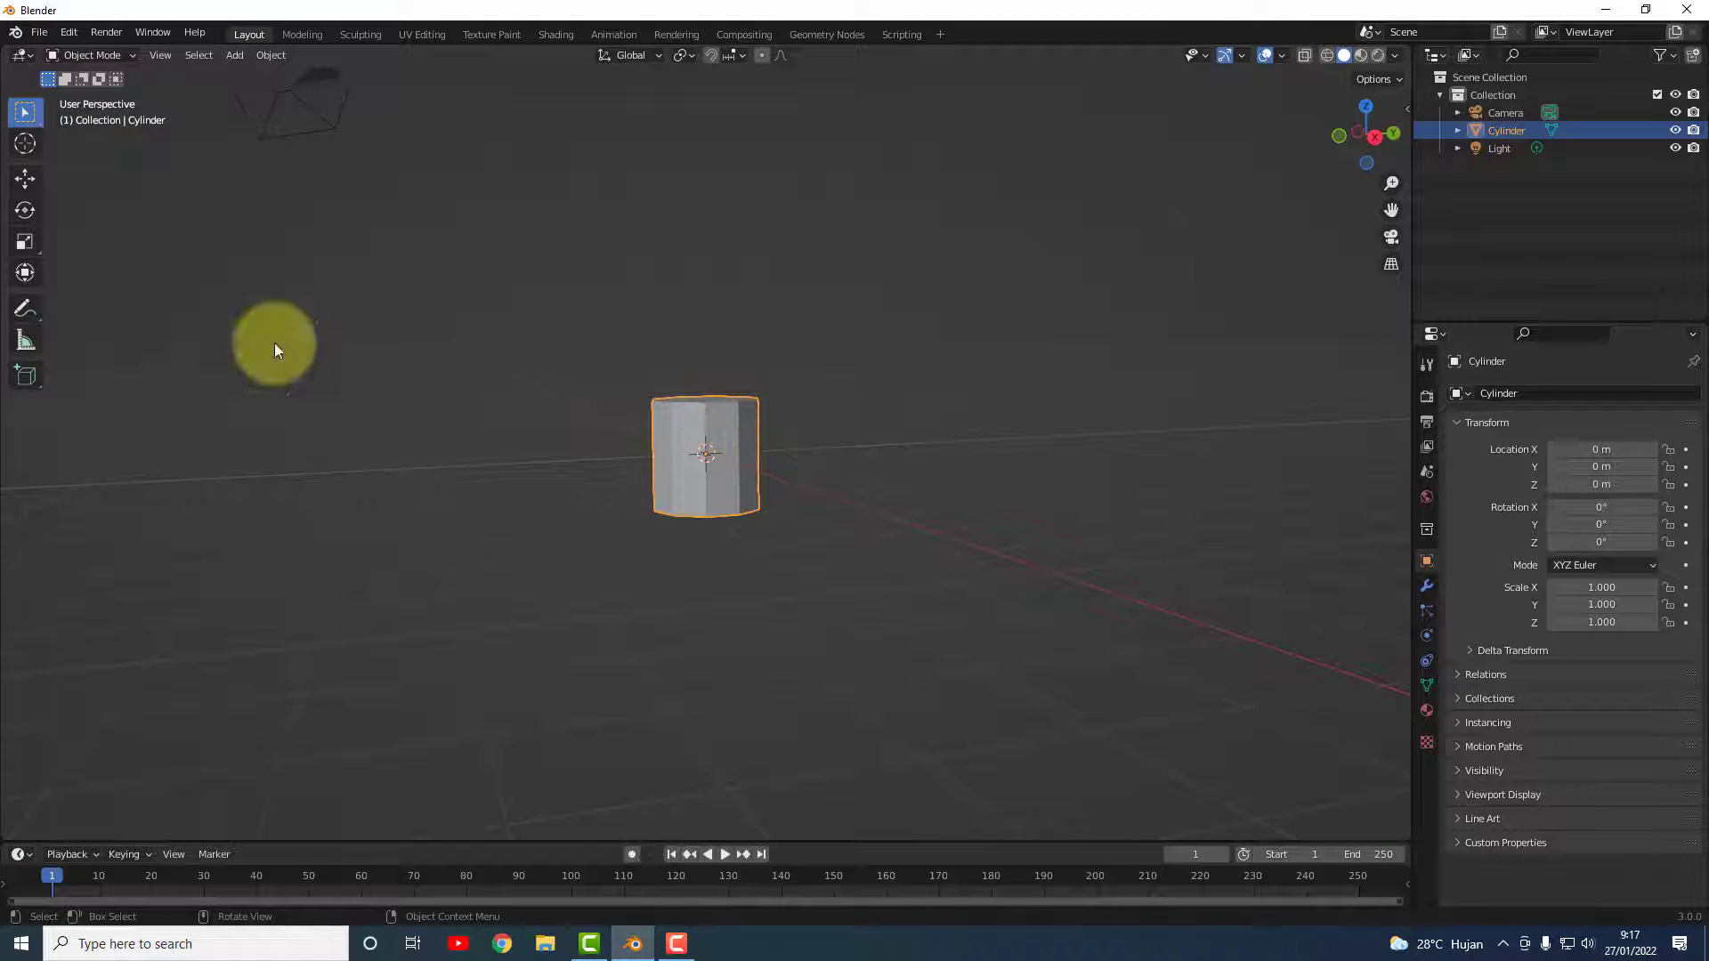
click(25, 179)
middle_drag(813, 464, 810, 483)
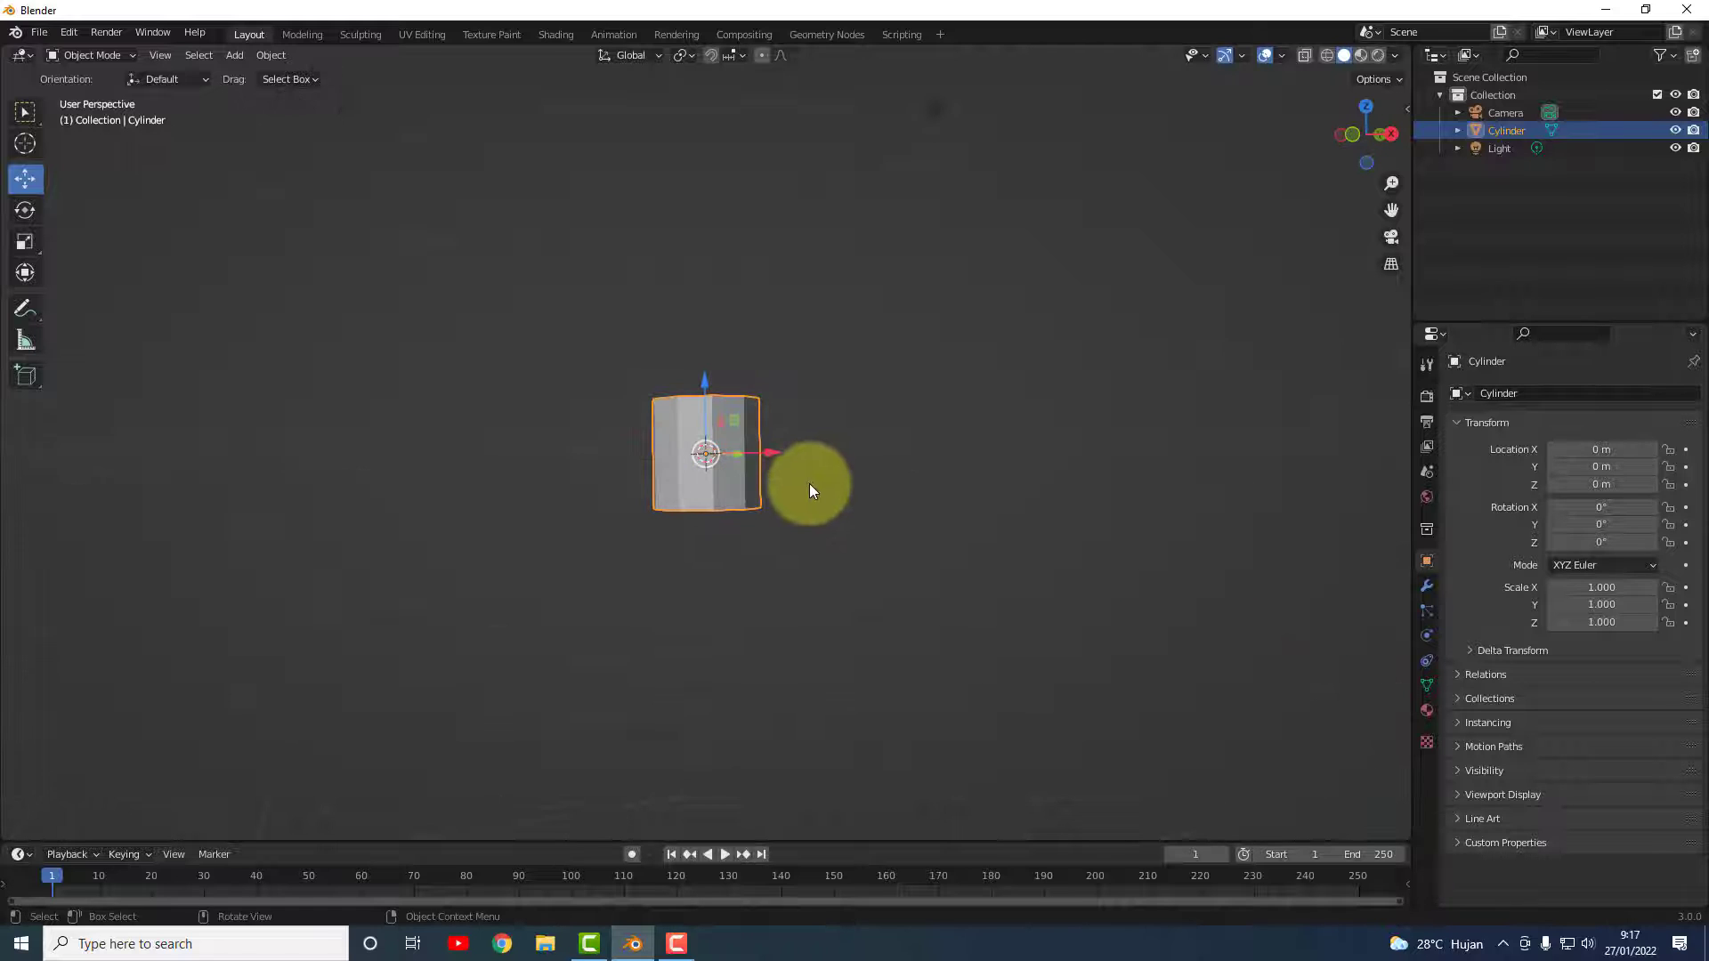
key(grave)
click(664, 483)
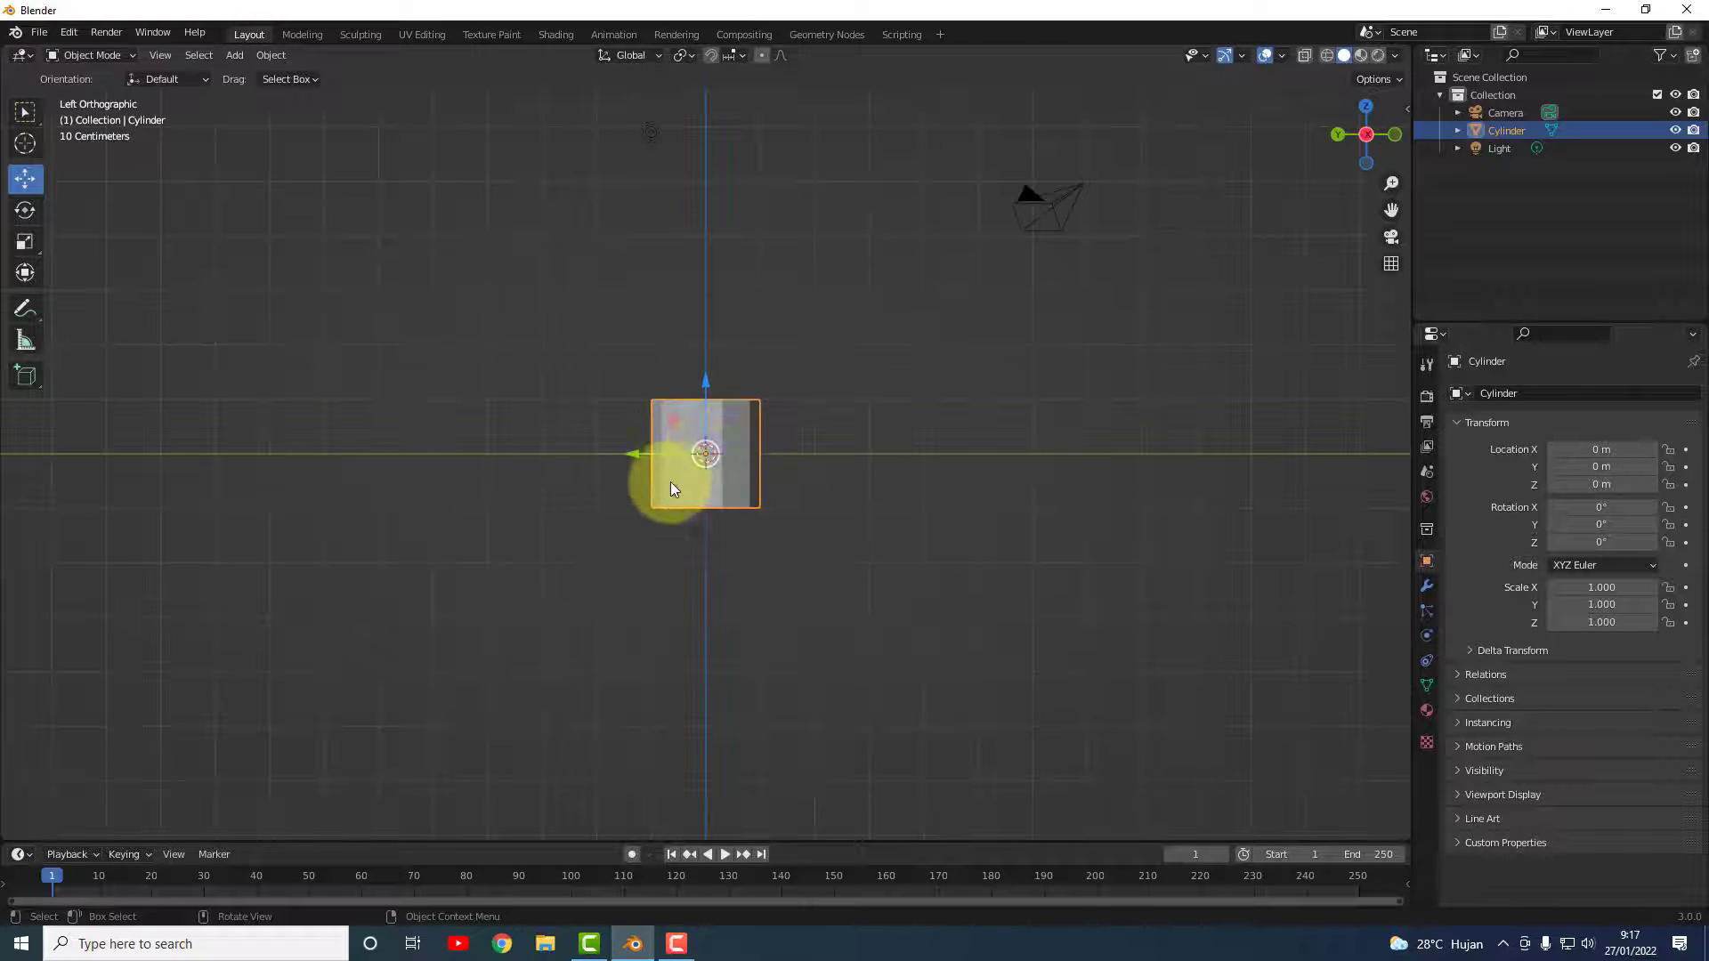
drag(705, 408, 717, 347)
scroll(723, 402, up, 5)
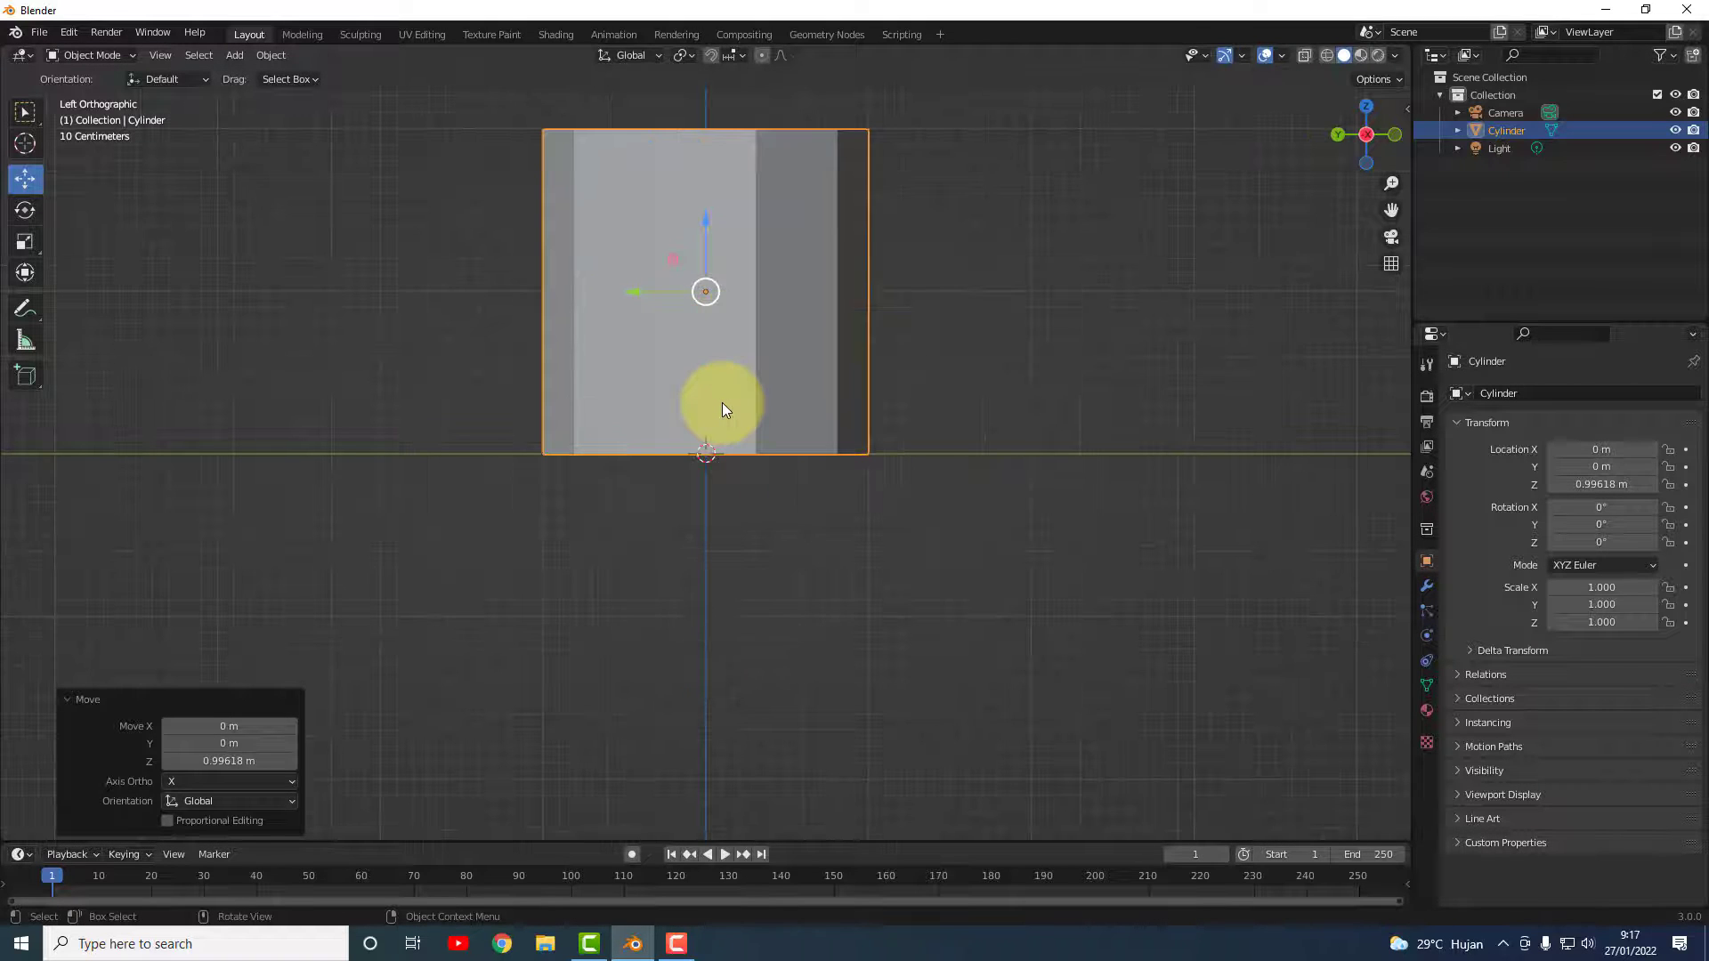
- In Edit Mode, add a horizontal loop cut around the cylinder and slide it down near the base by a factor of about 0.75
scroll(723, 409, down, 2)
mouse_move(879, 365)
middle_down()
mouse_move(869, 435)
mouse_move(896, 389)
mouse_move(878, 394)
middle_up()
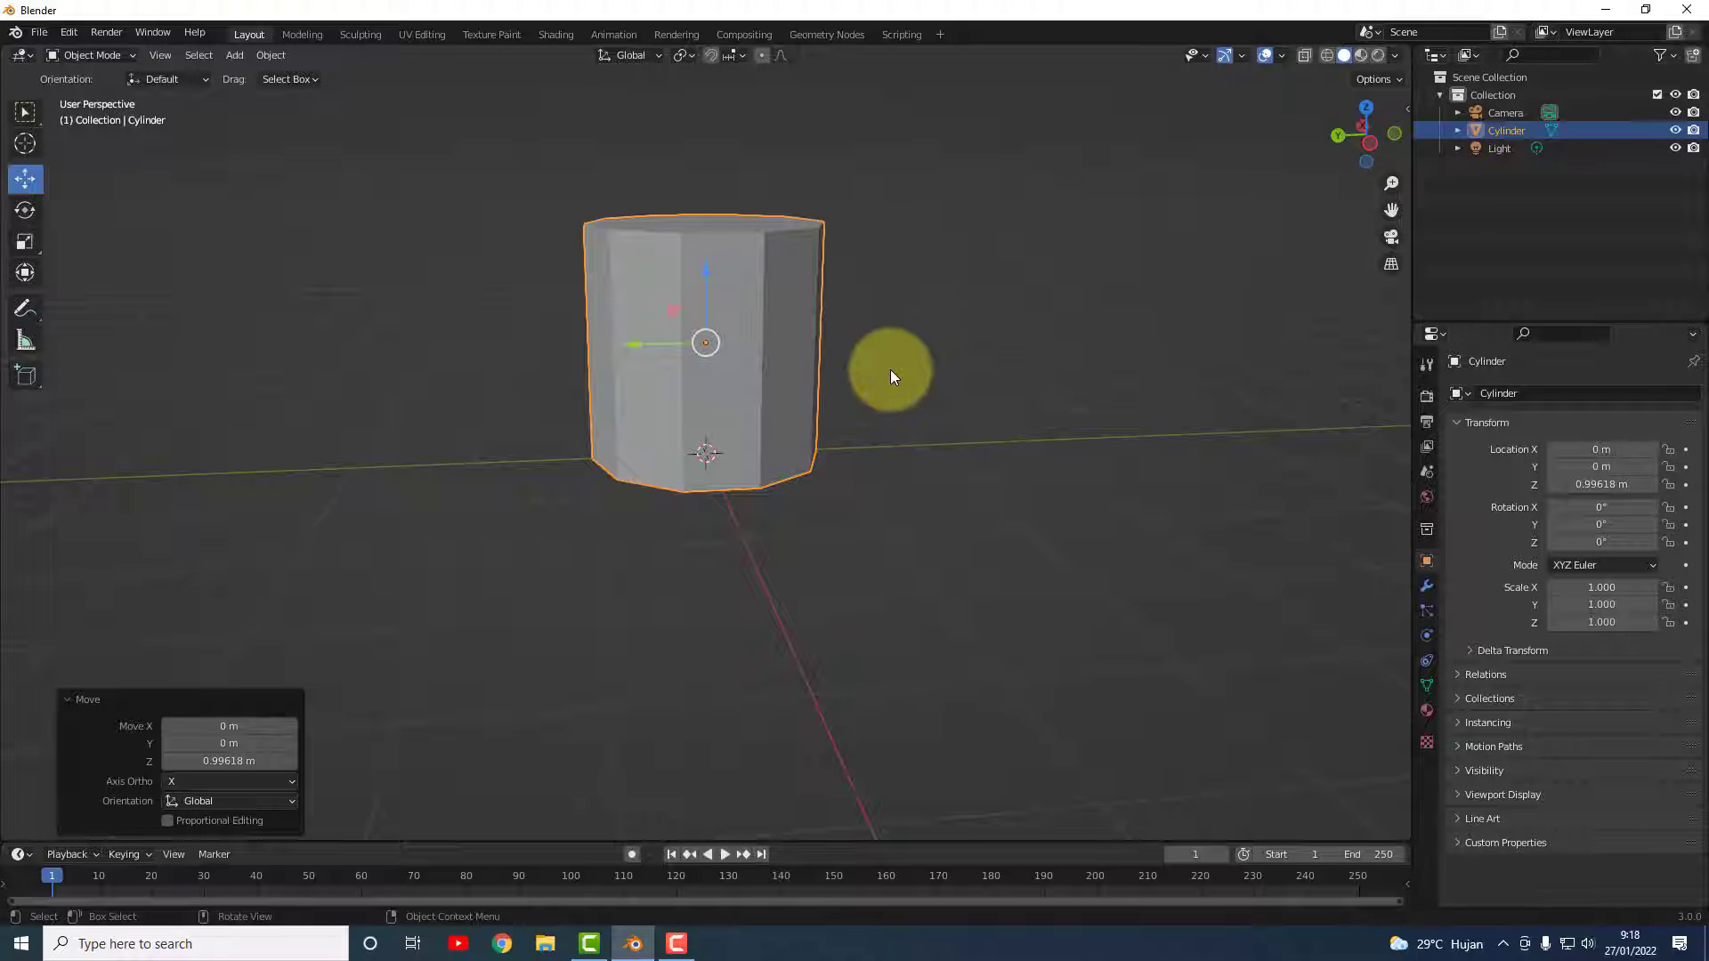
key(Tab)
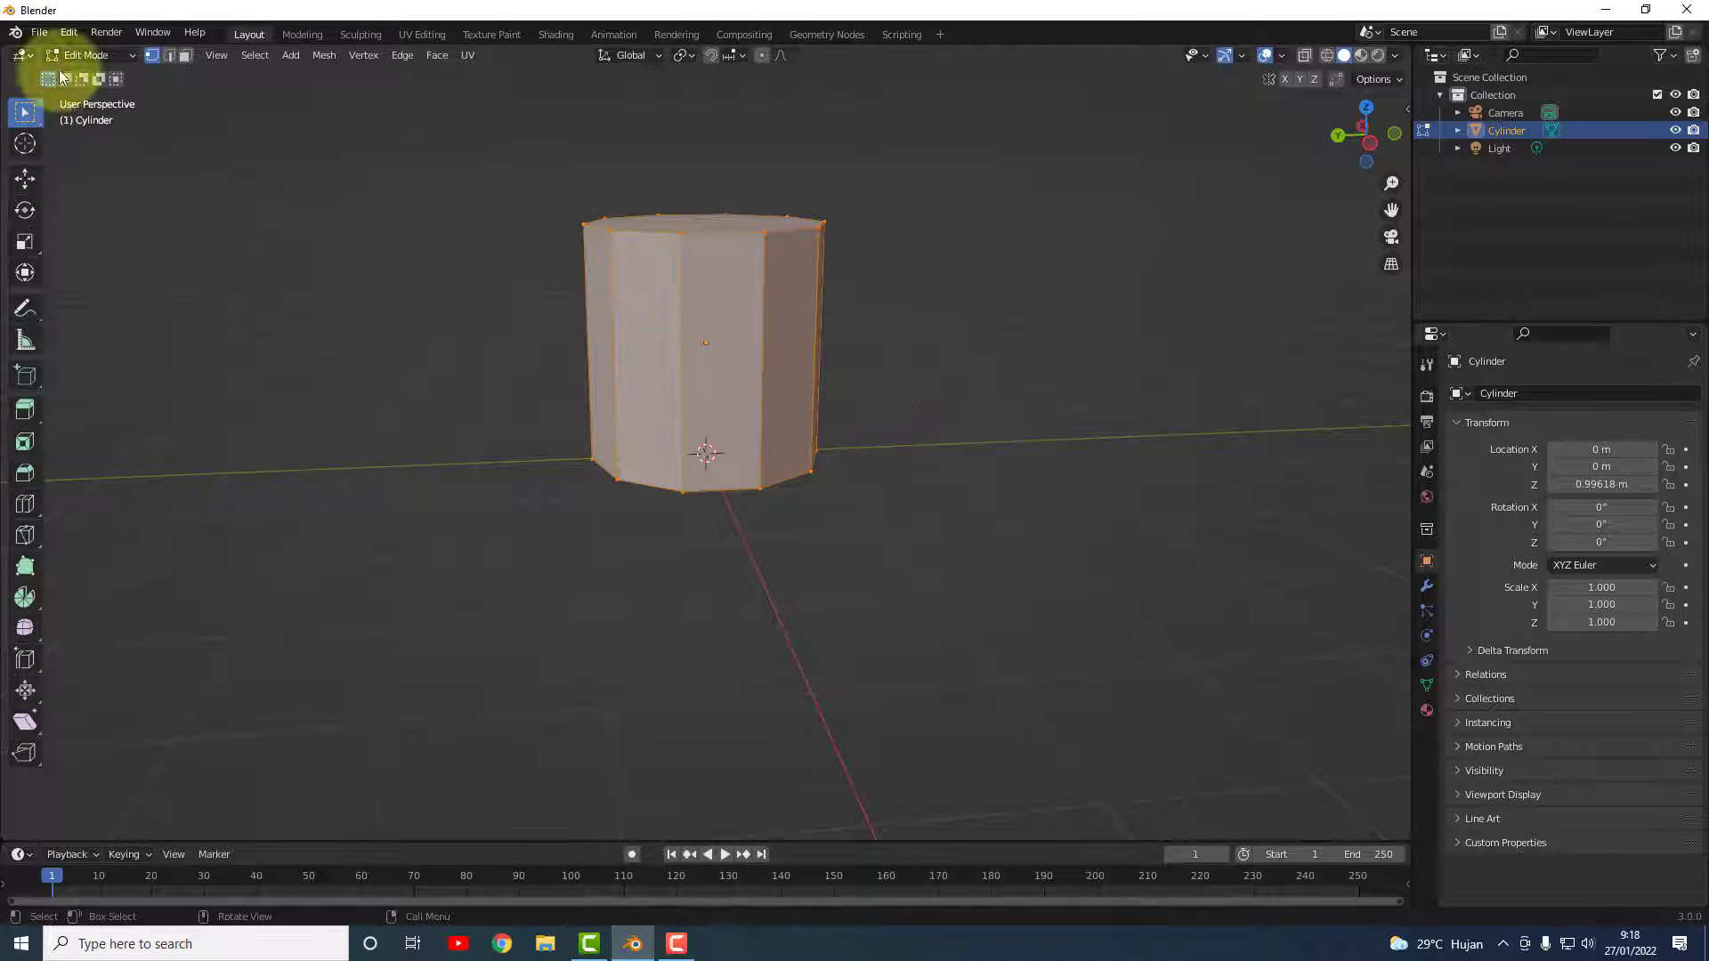
mouse_move(907, 446)
middle_down()
mouse_move(915, 397)
mouse_move(911, 435)
mouse_move(916, 397)
mouse_move(896, 431)
middle_up()
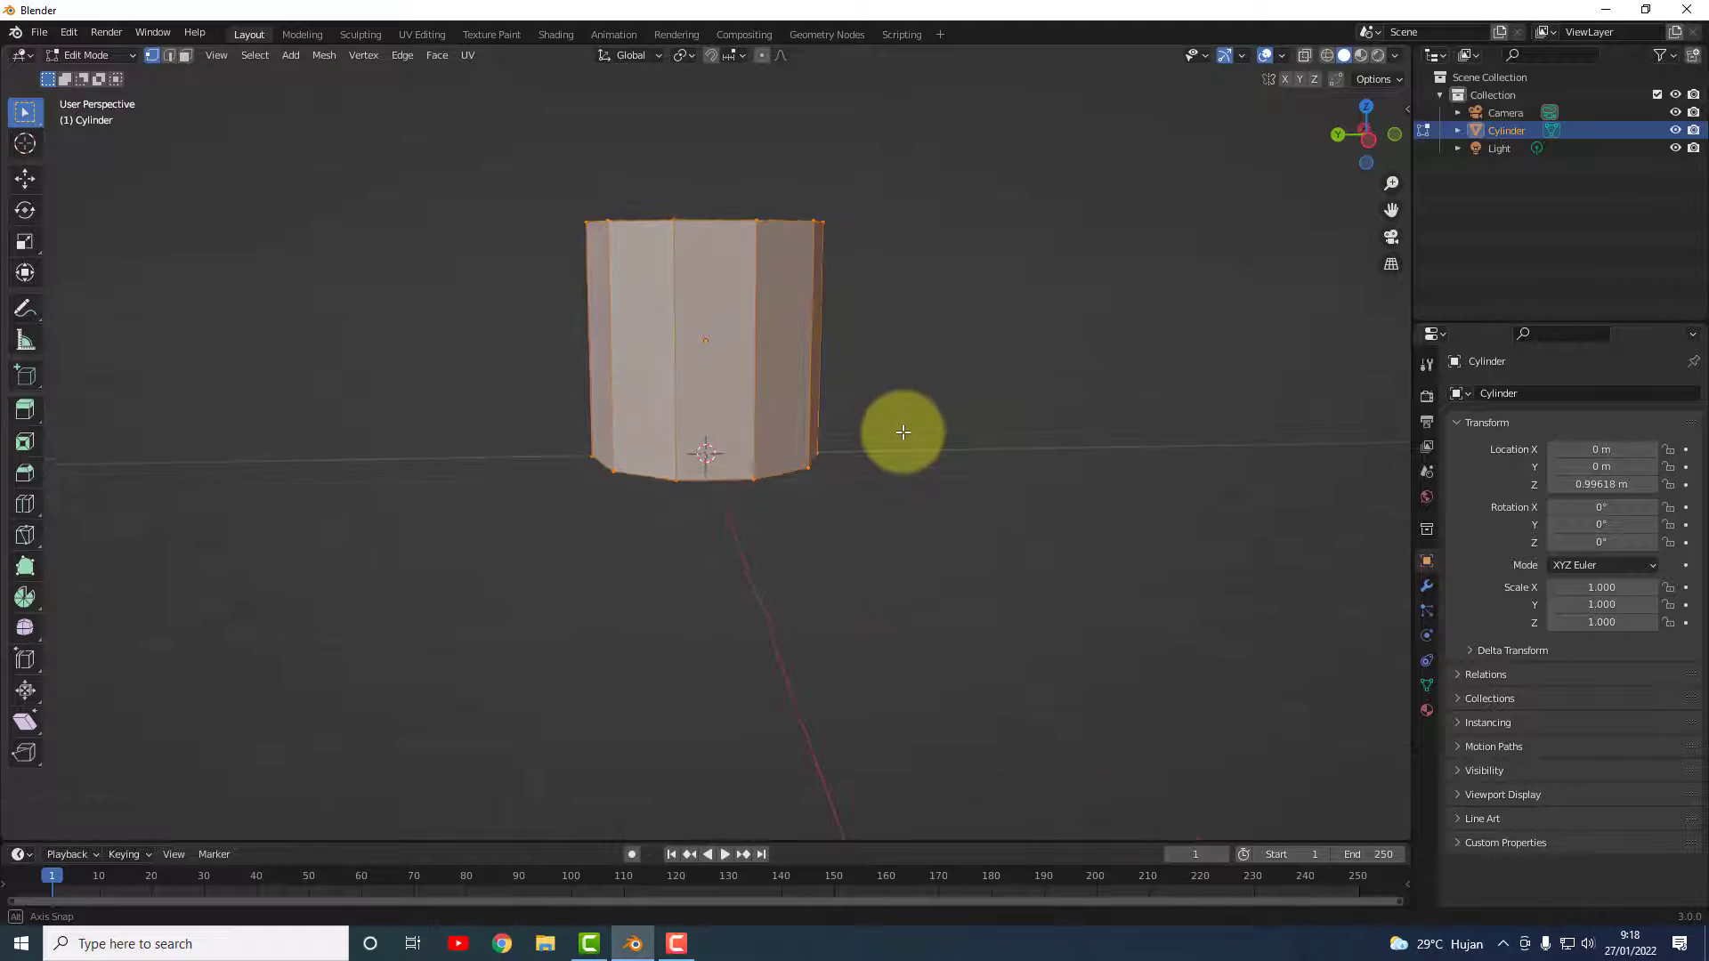
middle_drag(847, 335, 846, 363)
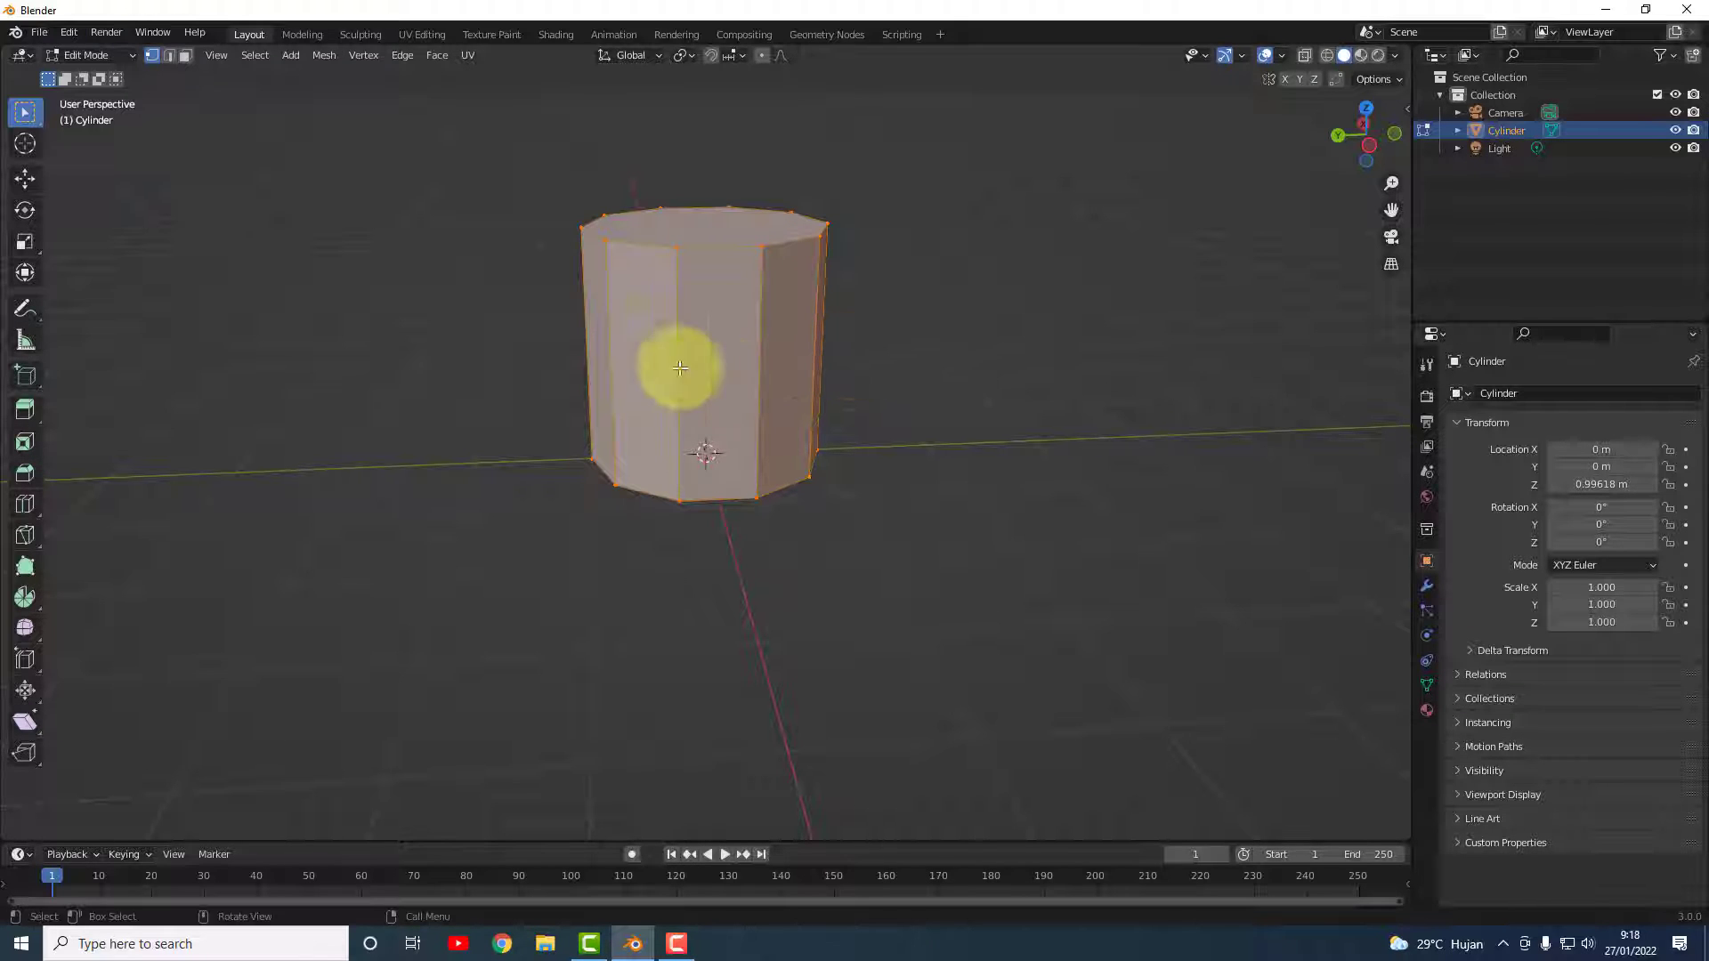
click(169, 54)
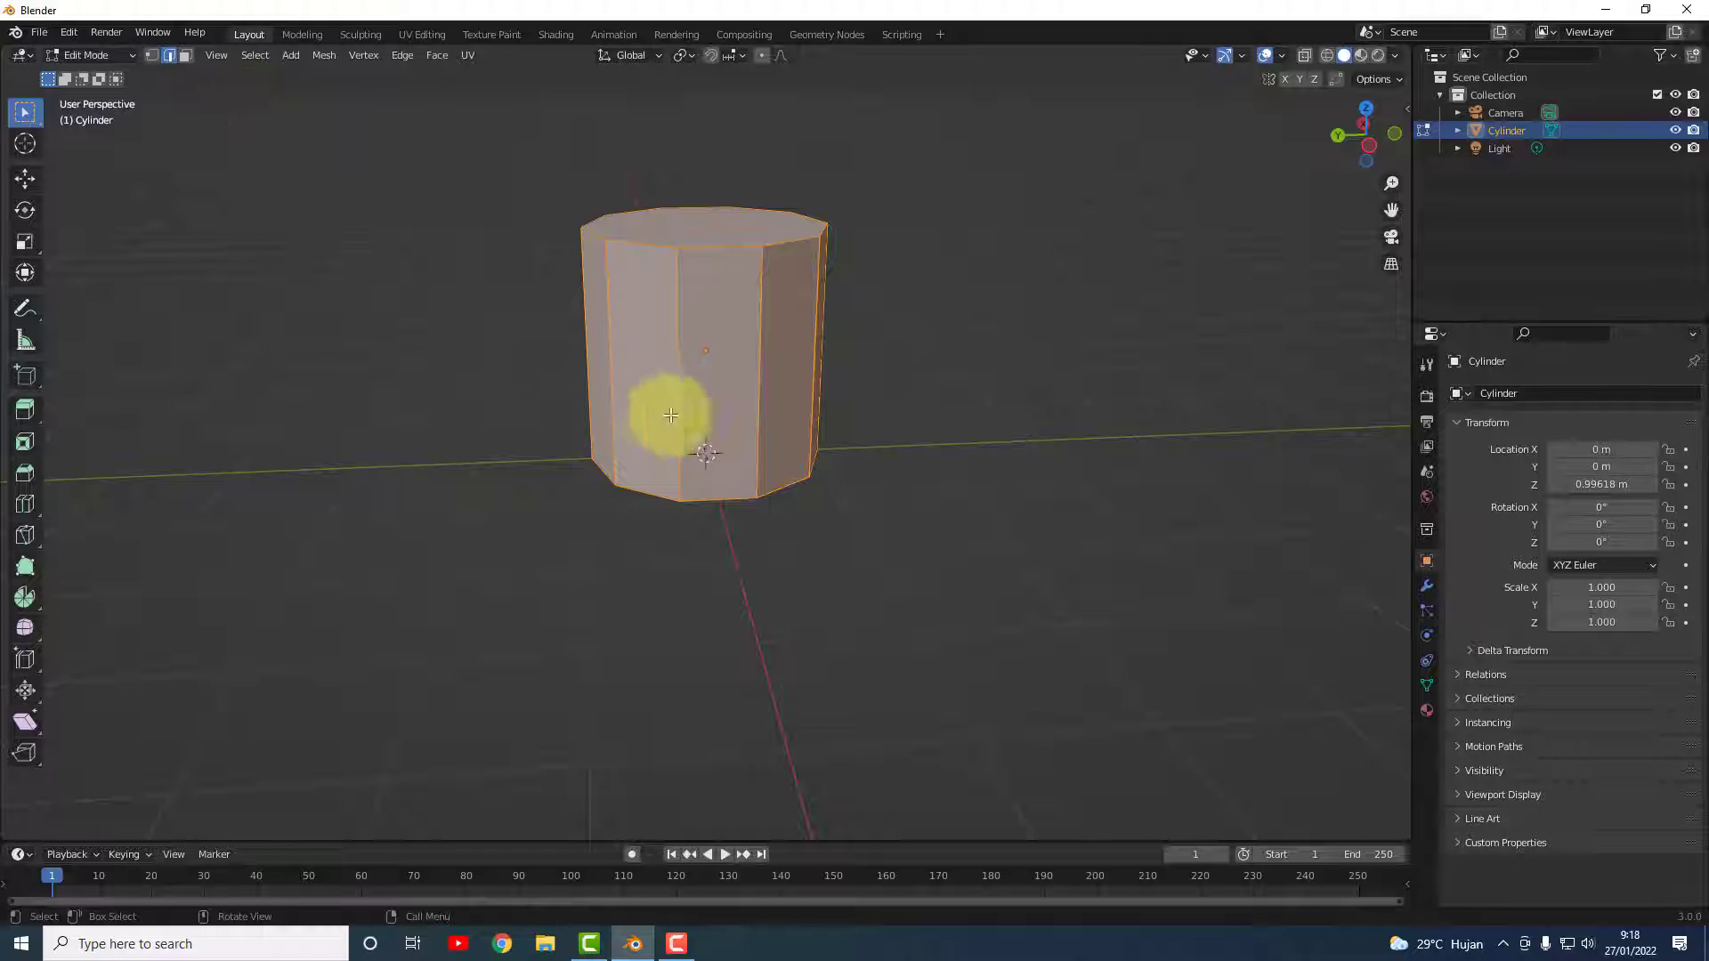
key(ctrl+r)
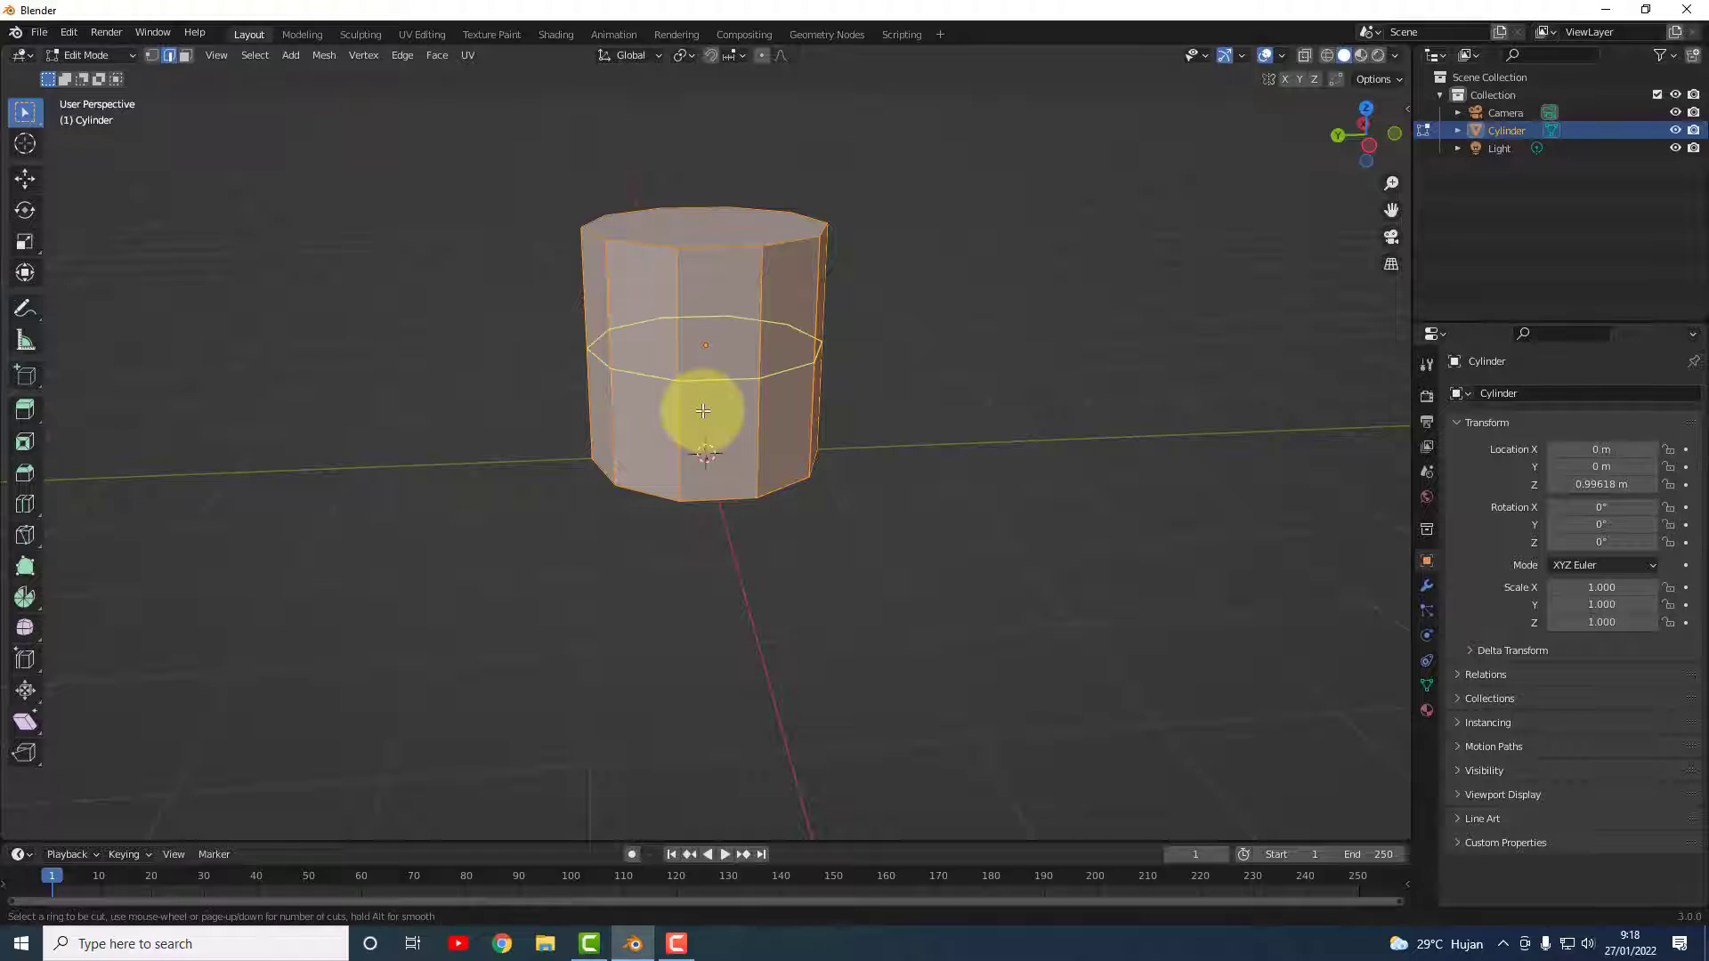
click(704, 410)
drag(703, 491, 801, 506)
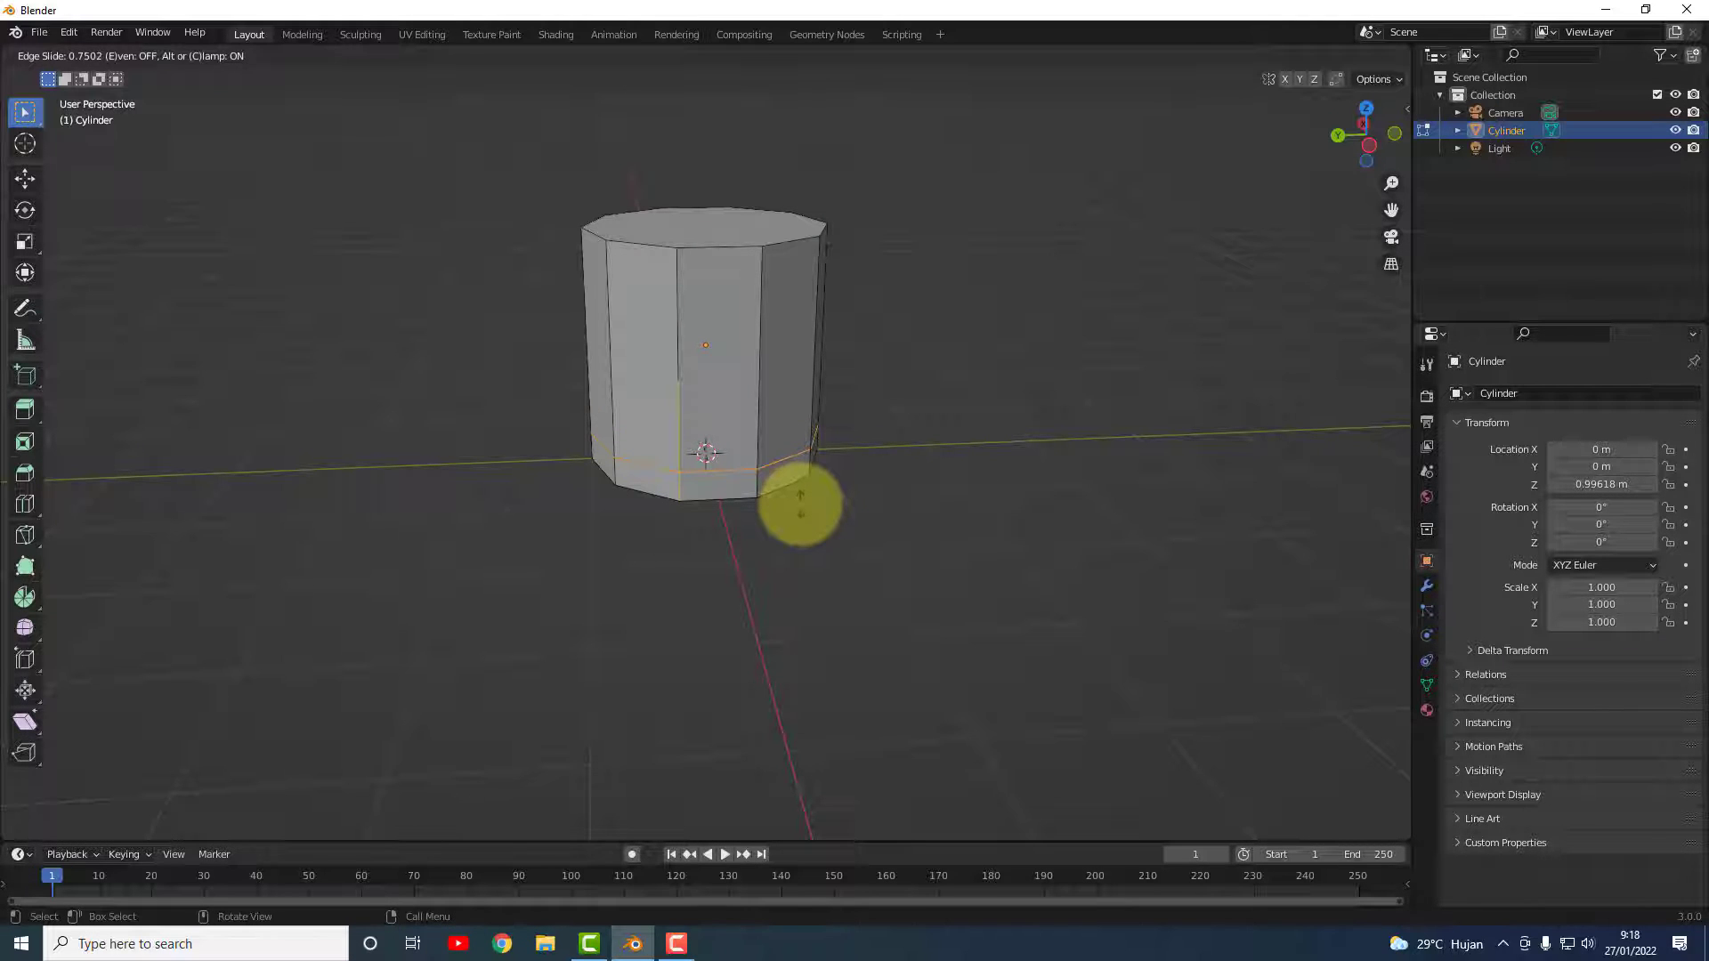
click(800, 504)
- Select the cylinder's top ring of vertices and raise it about 0.65 m along Z
middle_drag(873, 523, 750, 303)
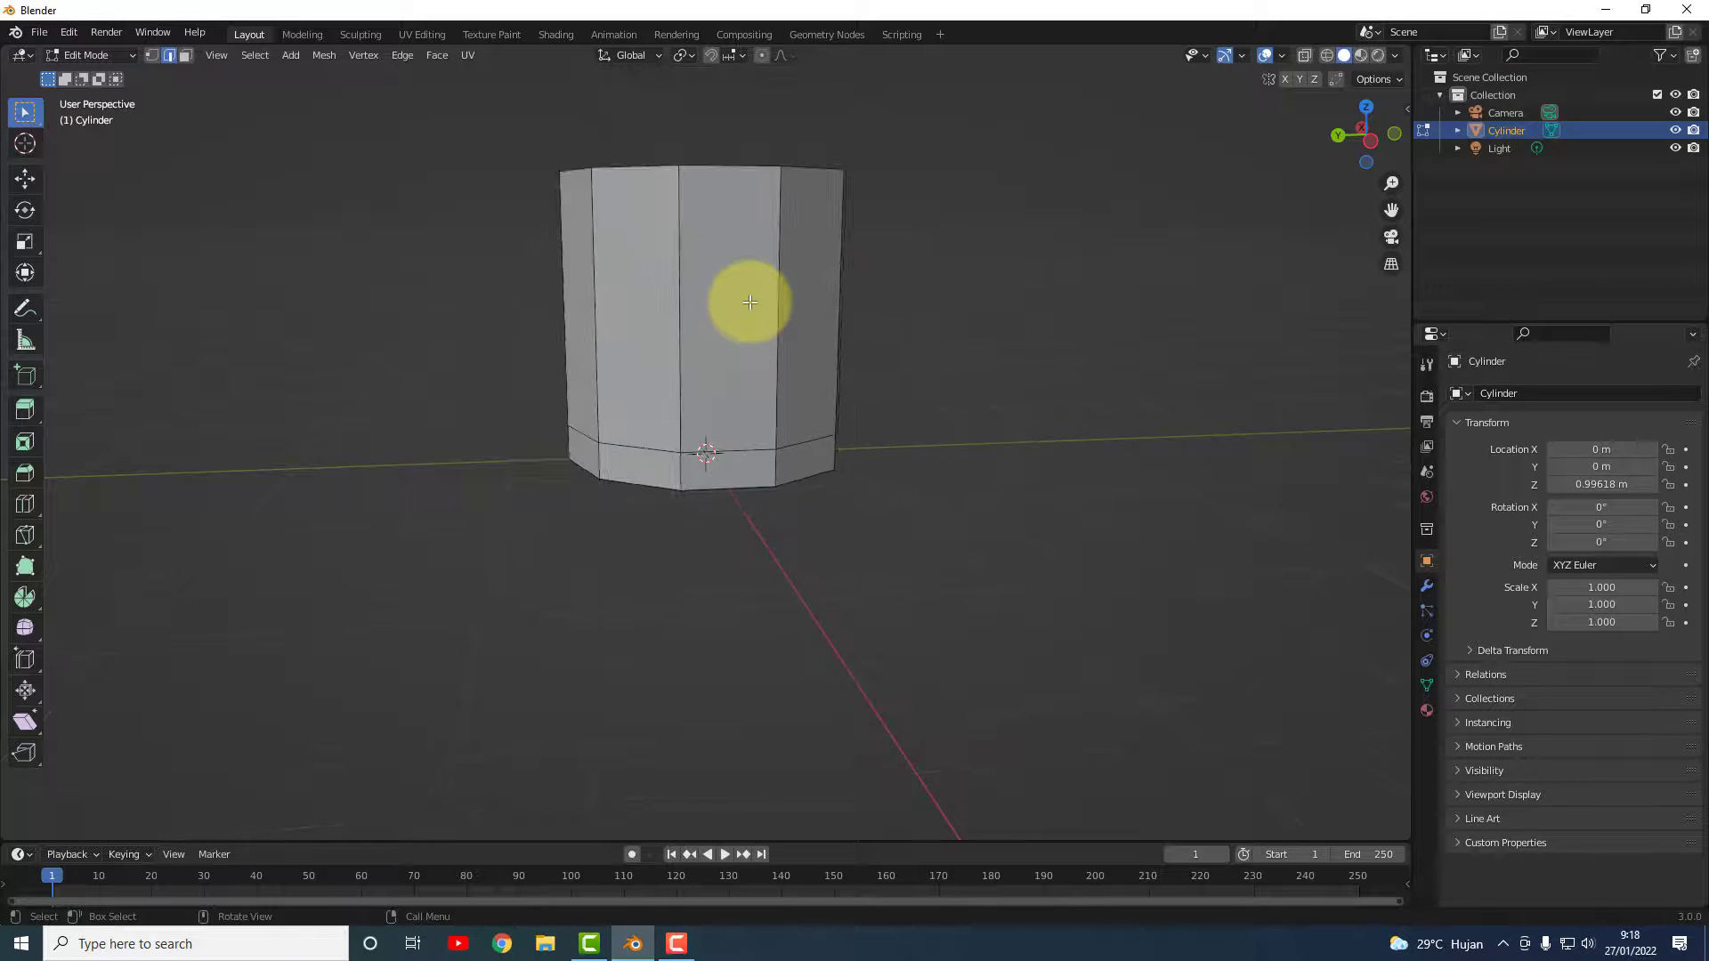
middle_drag(839, 259, 927, 240)
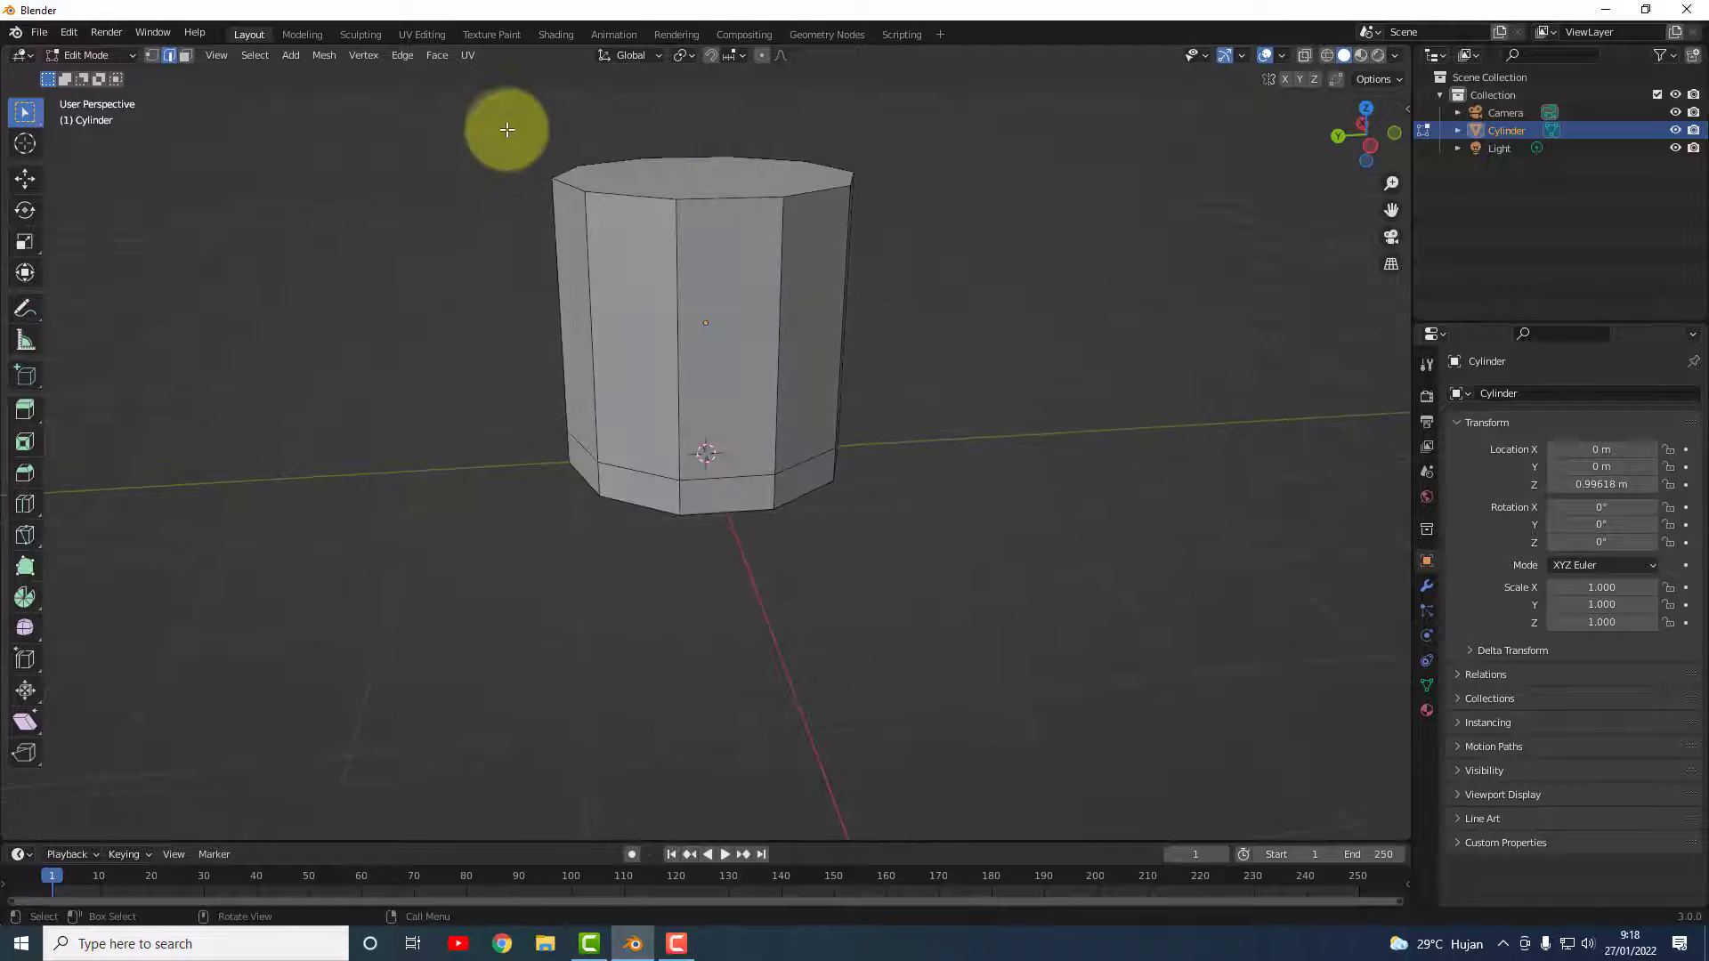
click(152, 55)
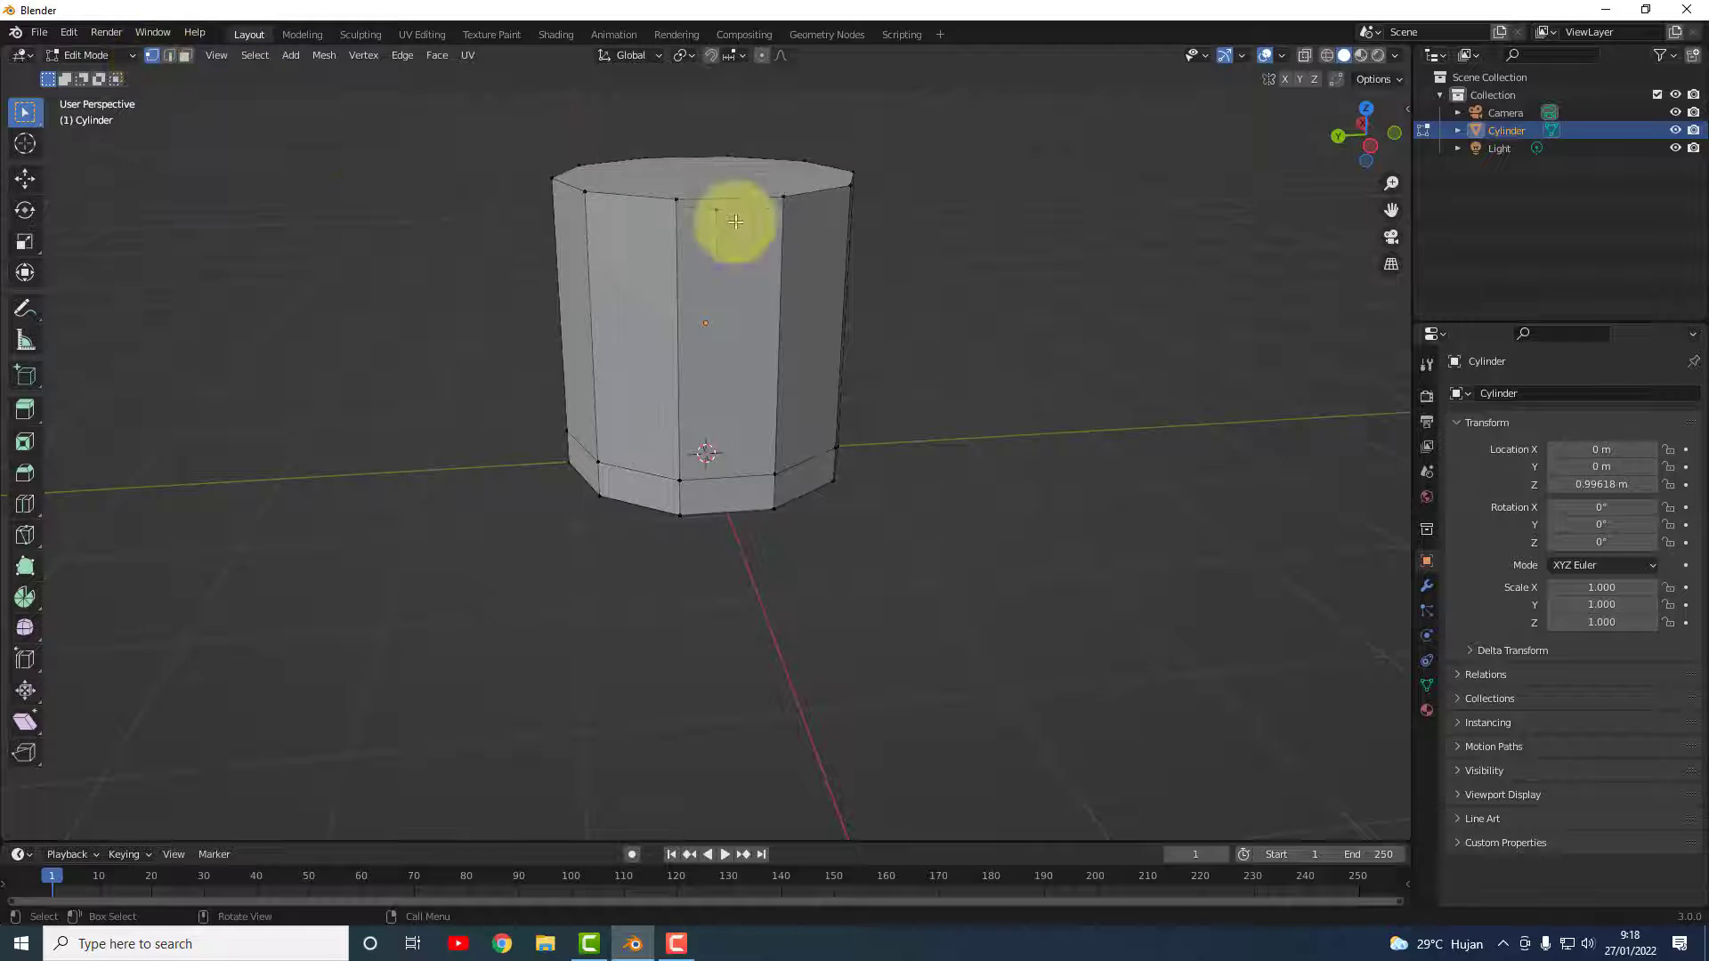
middle_drag(691, 206, 866, 255)
scroll(799, 259, down, 2)
scroll(799, 259, up, 2)
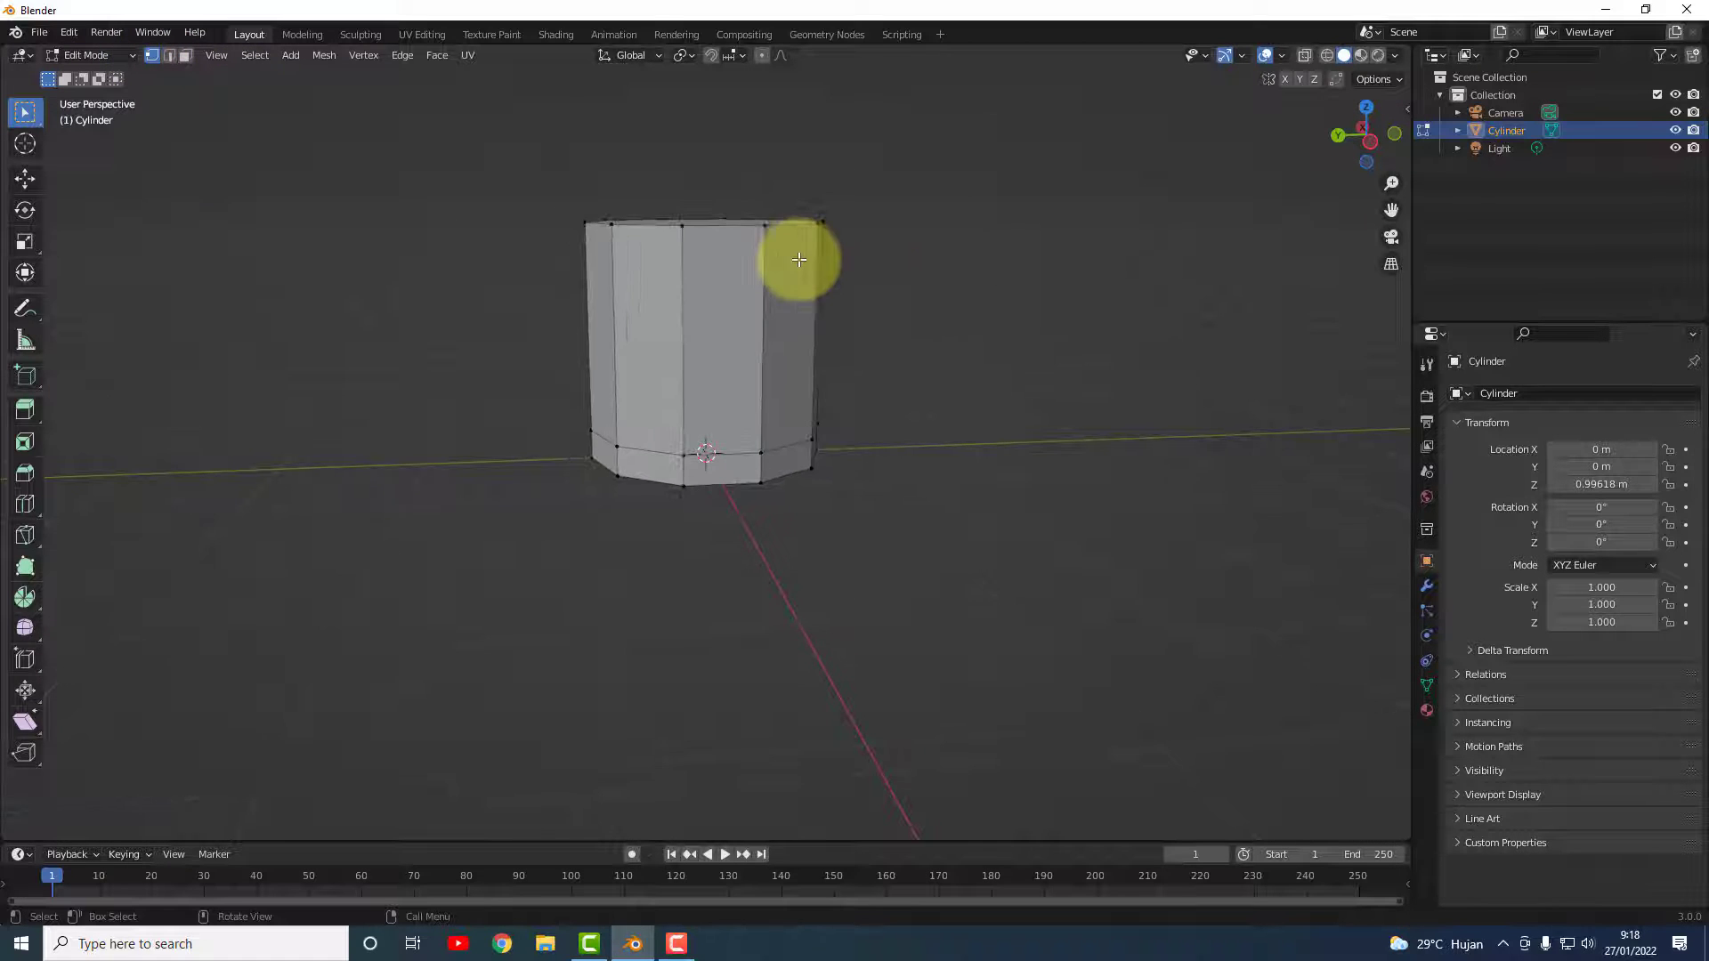
drag(519, 152, 952, 329)
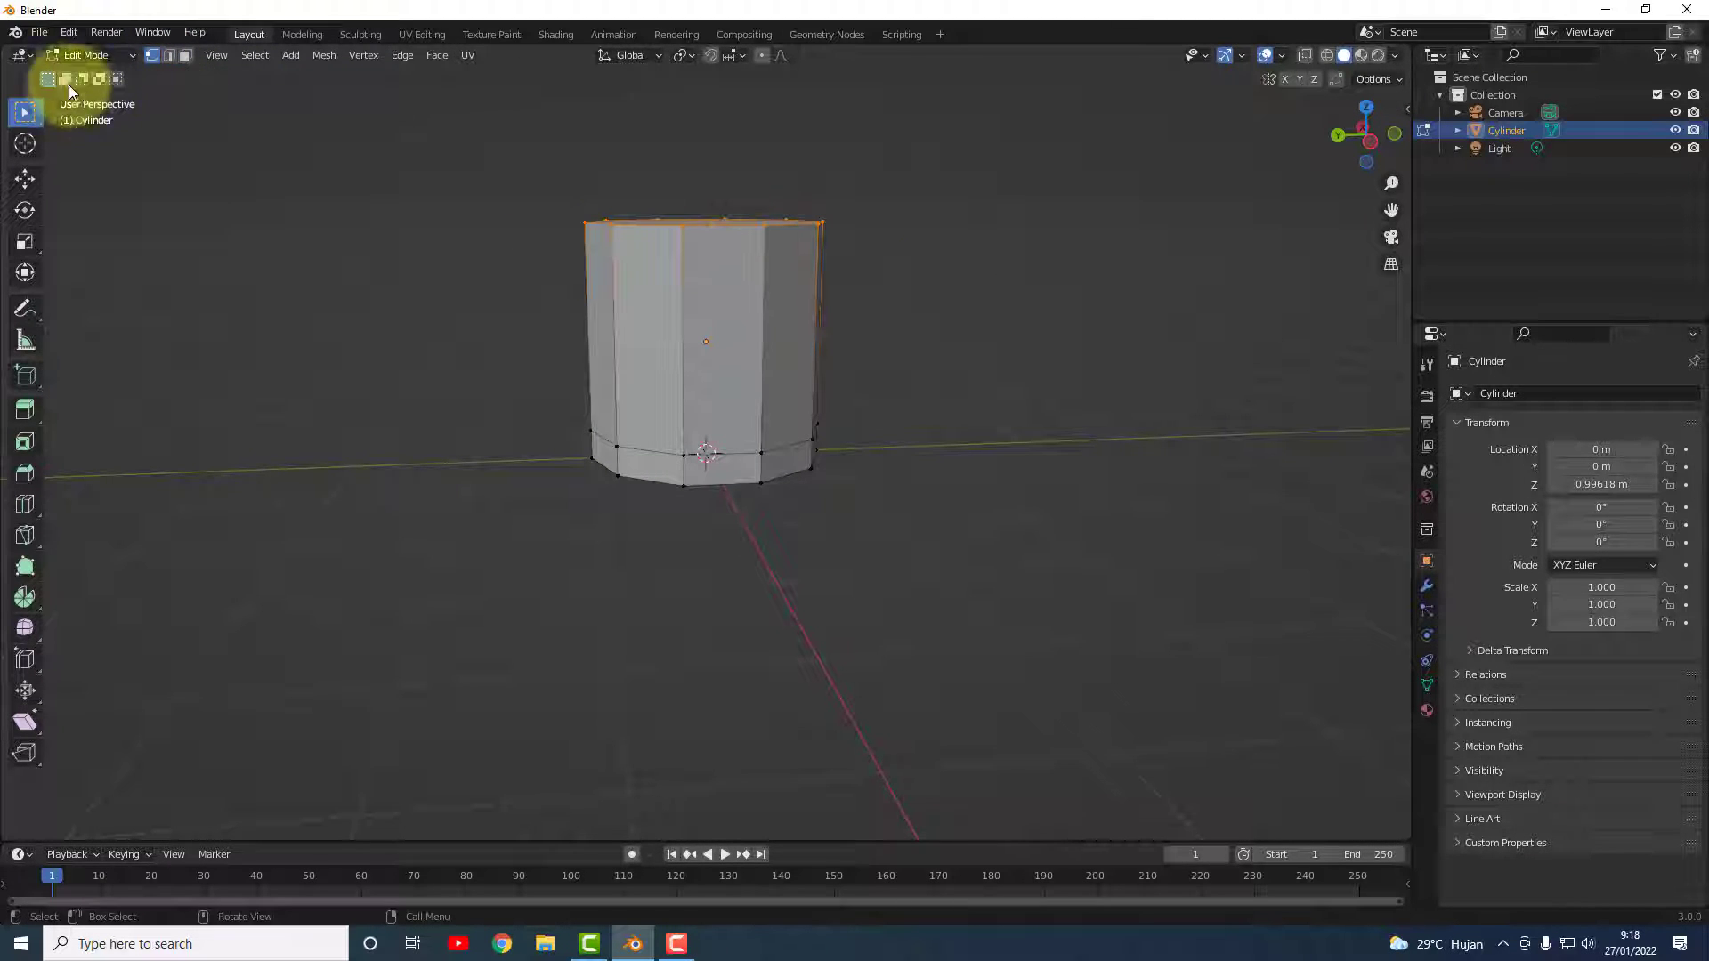
click(25, 178)
drag(705, 176, 705, 89)
- Scale the top ring of vertices up by a factor of about 1.29 to flare the rim
mouse_move(935, 271)
middle_down()
mouse_move(872, 301)
mouse_move(934, 282)
middle_up()
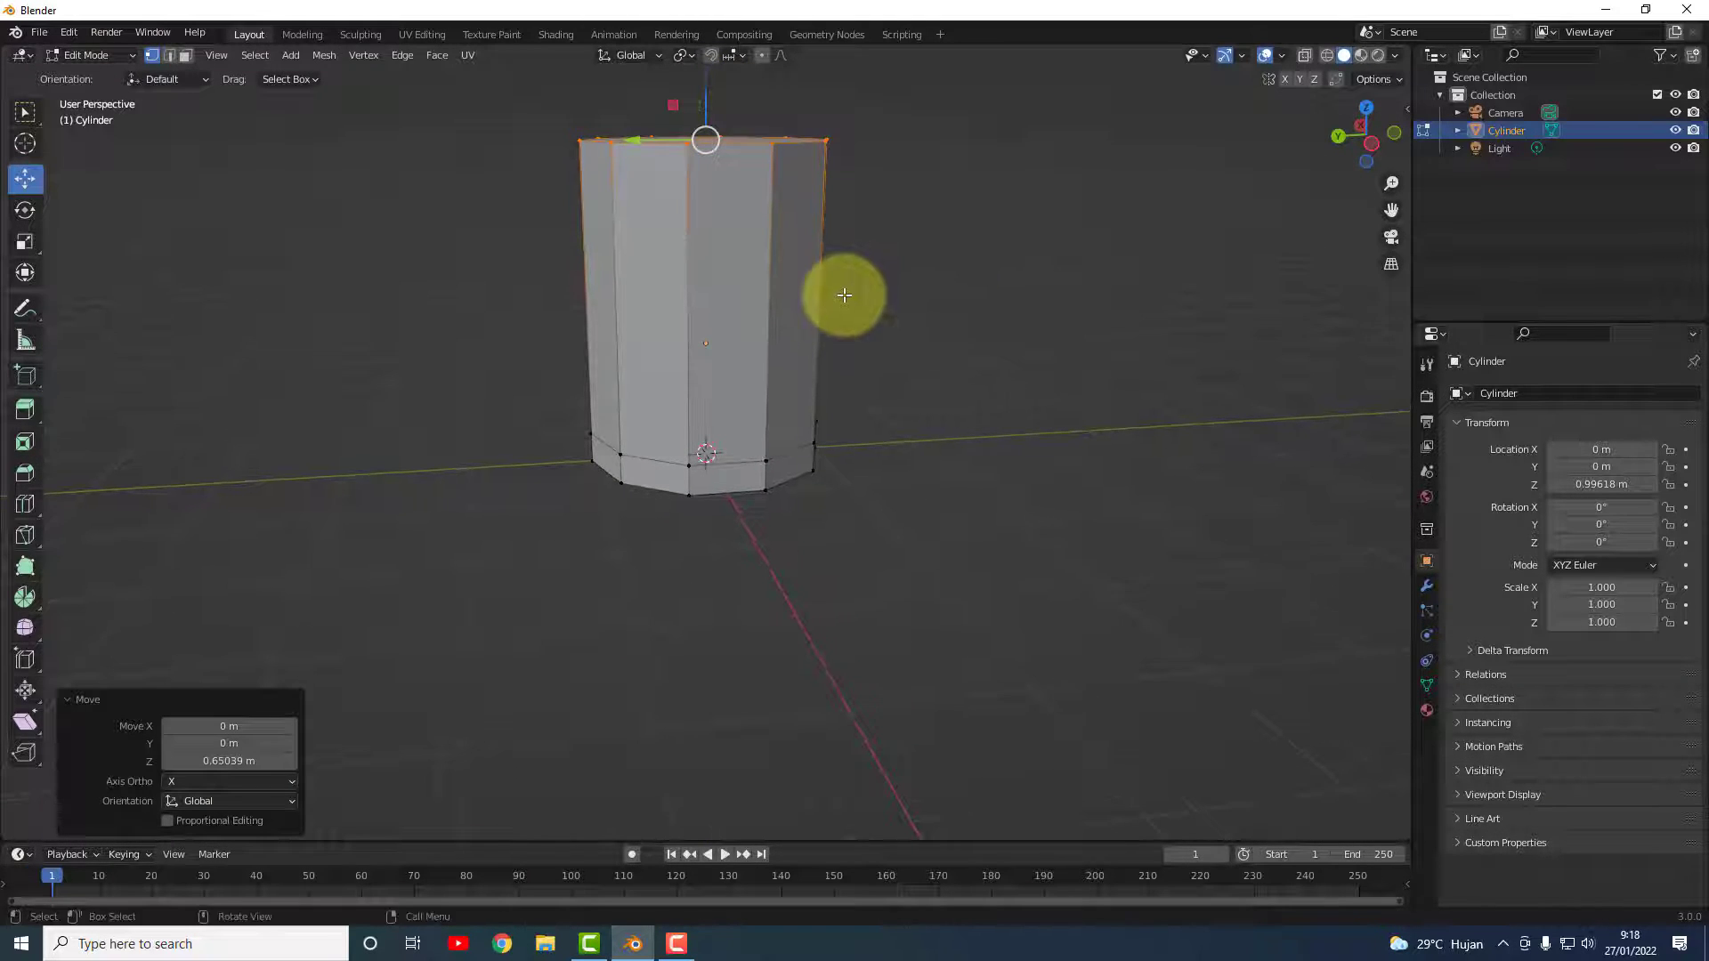
key(s)
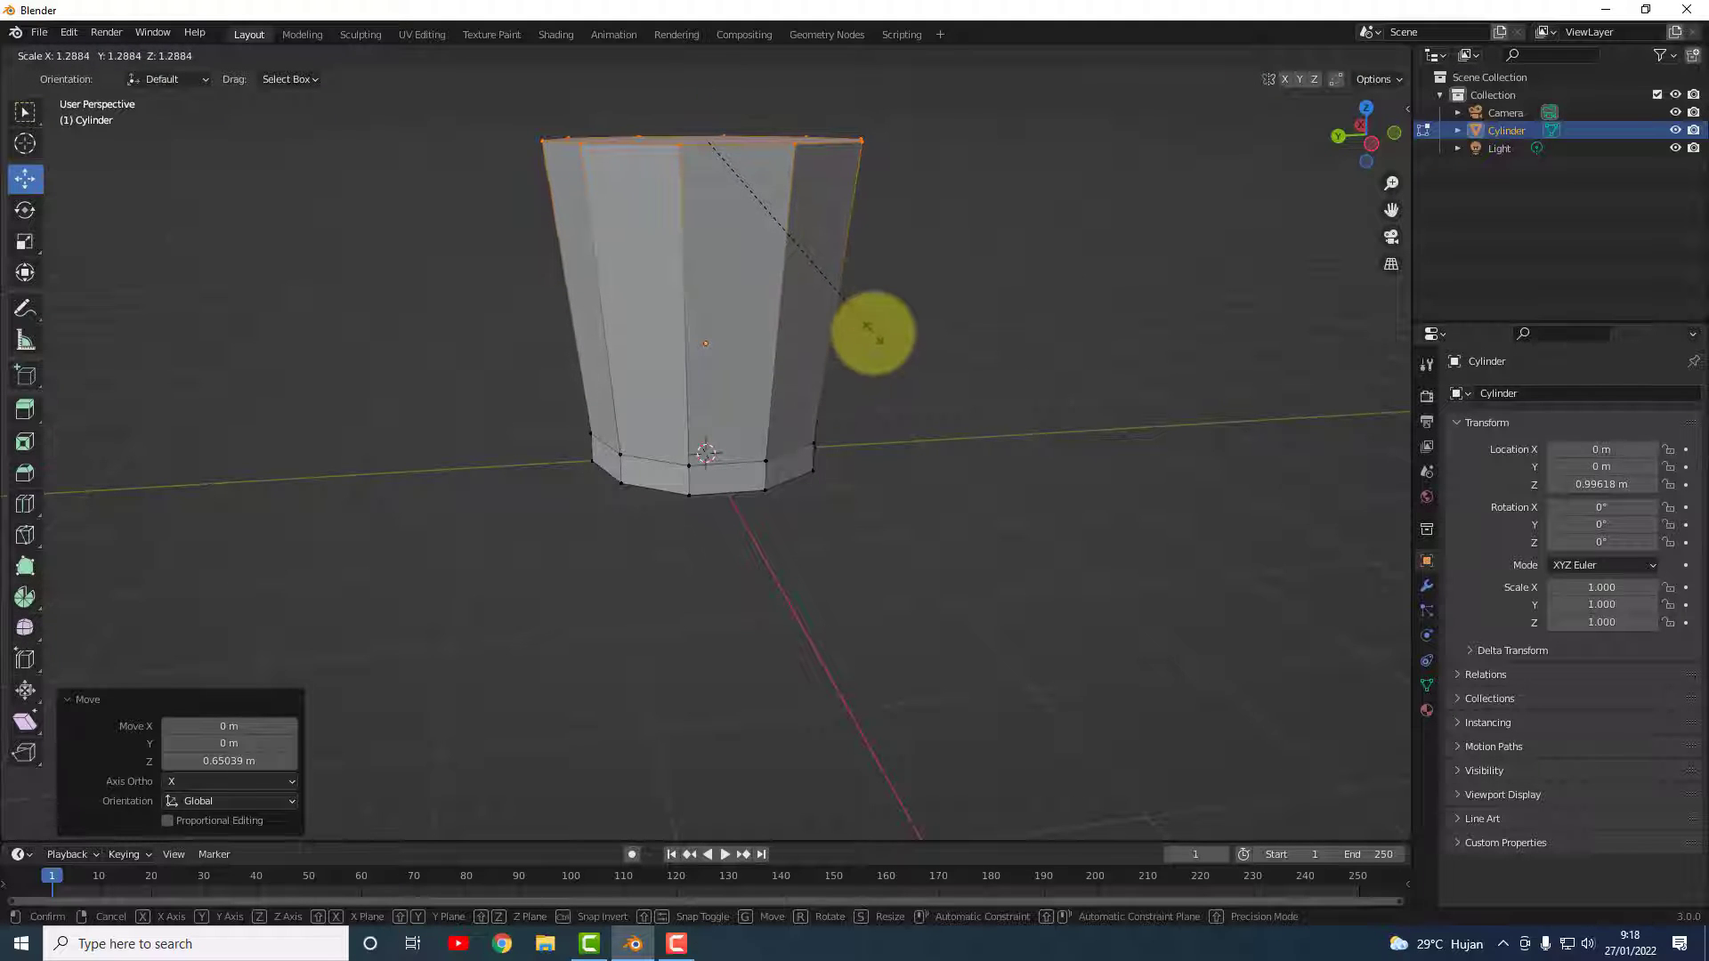
click(870, 331)
- Raise the flared top ring slightly further along Z, and deselect it
mouse_move(899, 313)
middle_down()
mouse_move(821, 359)
mouse_move(881, 317)
middle_up()
scroll(877, 319, down, 2)
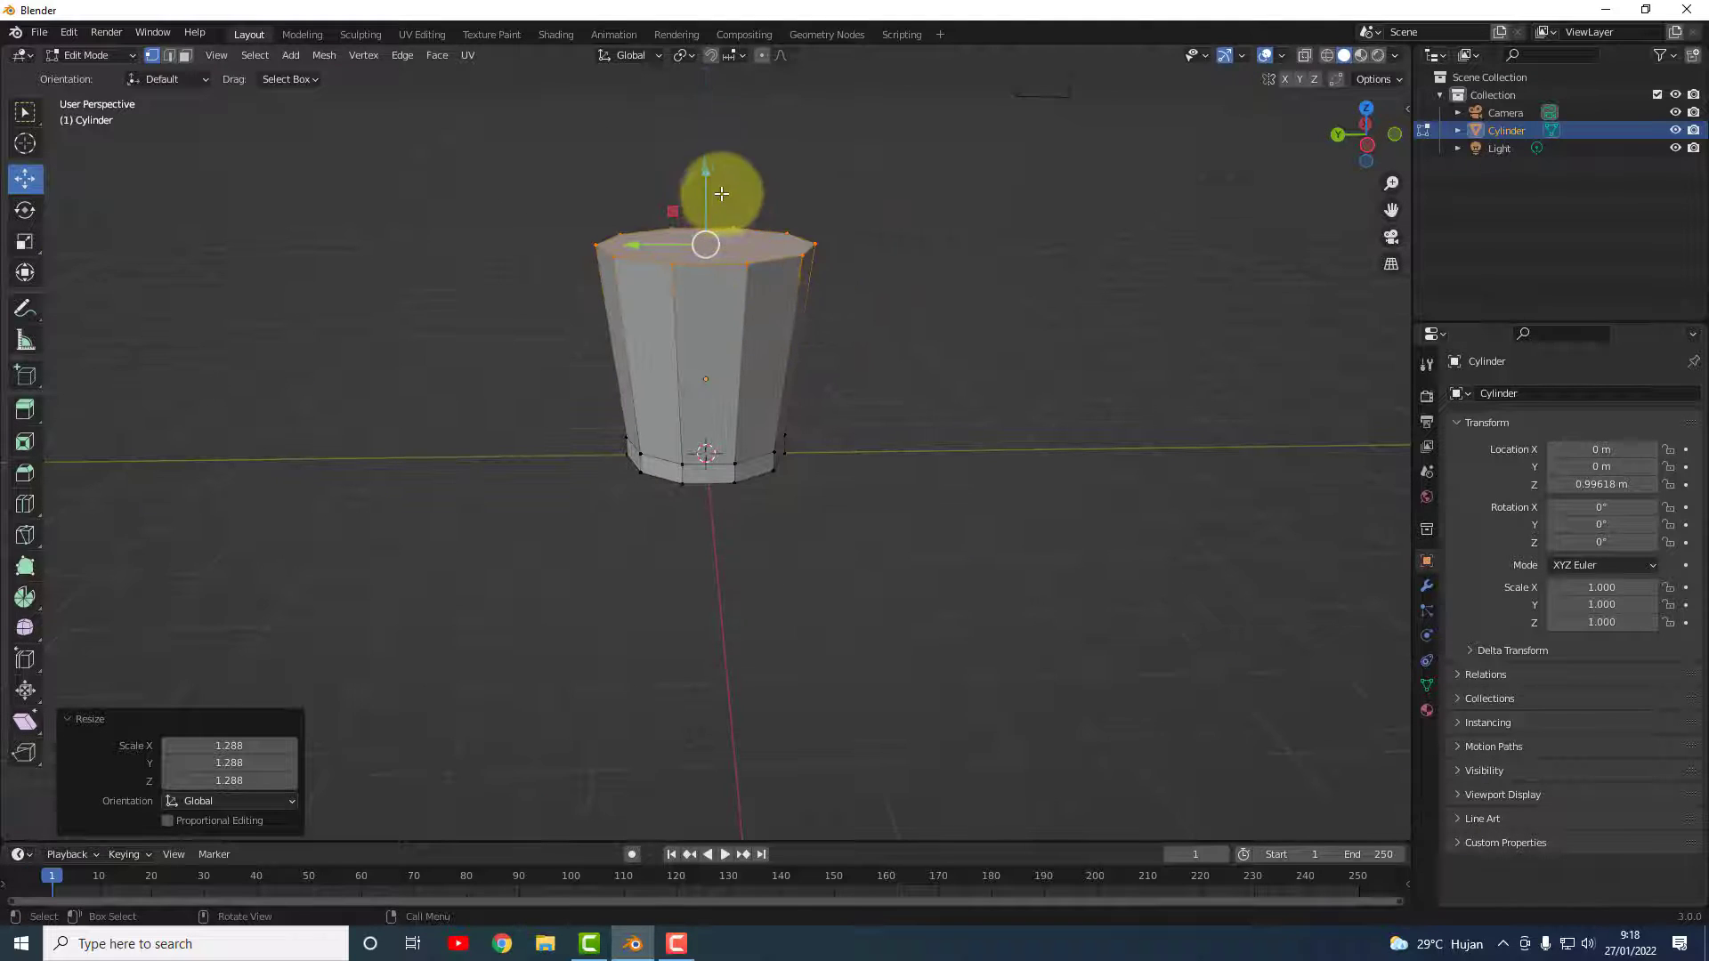
drag(707, 186, 713, 165)
middle_drag(881, 306, 856, 333)
click(870, 305)
- Split the 3D viewport vertically into two side-by-side areas showing the cup
scroll(712, 241, up, 1)
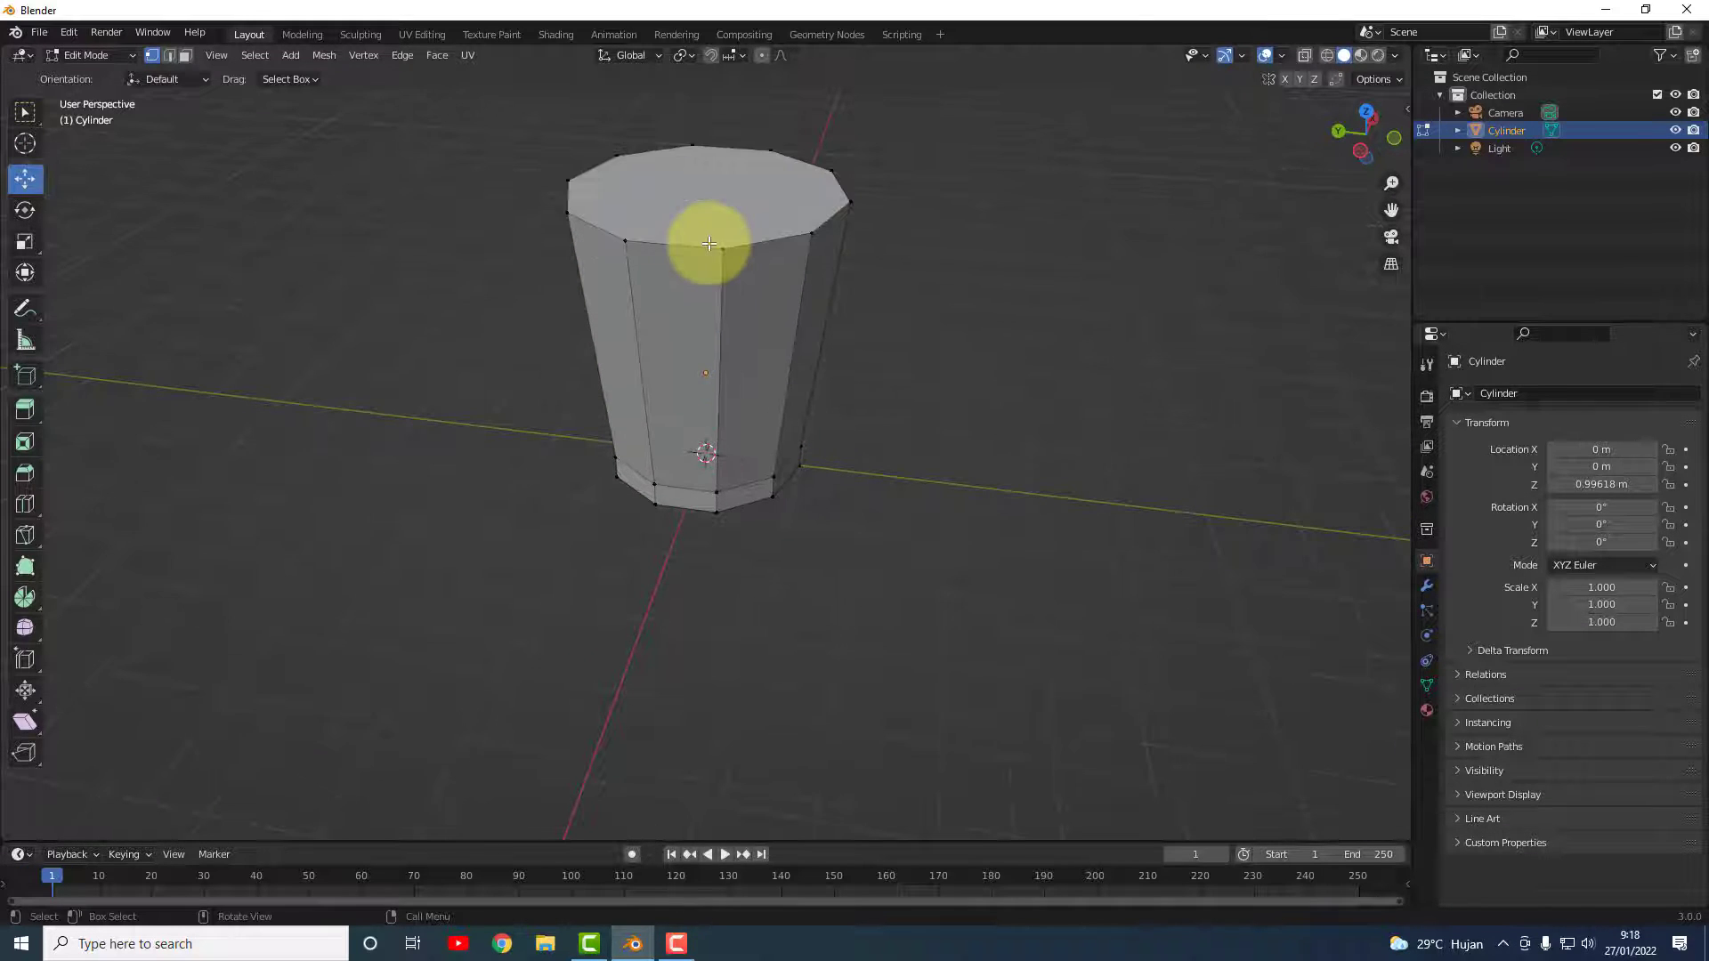
scroll(858, 312, up, 2)
scroll(858, 312, down, 1)
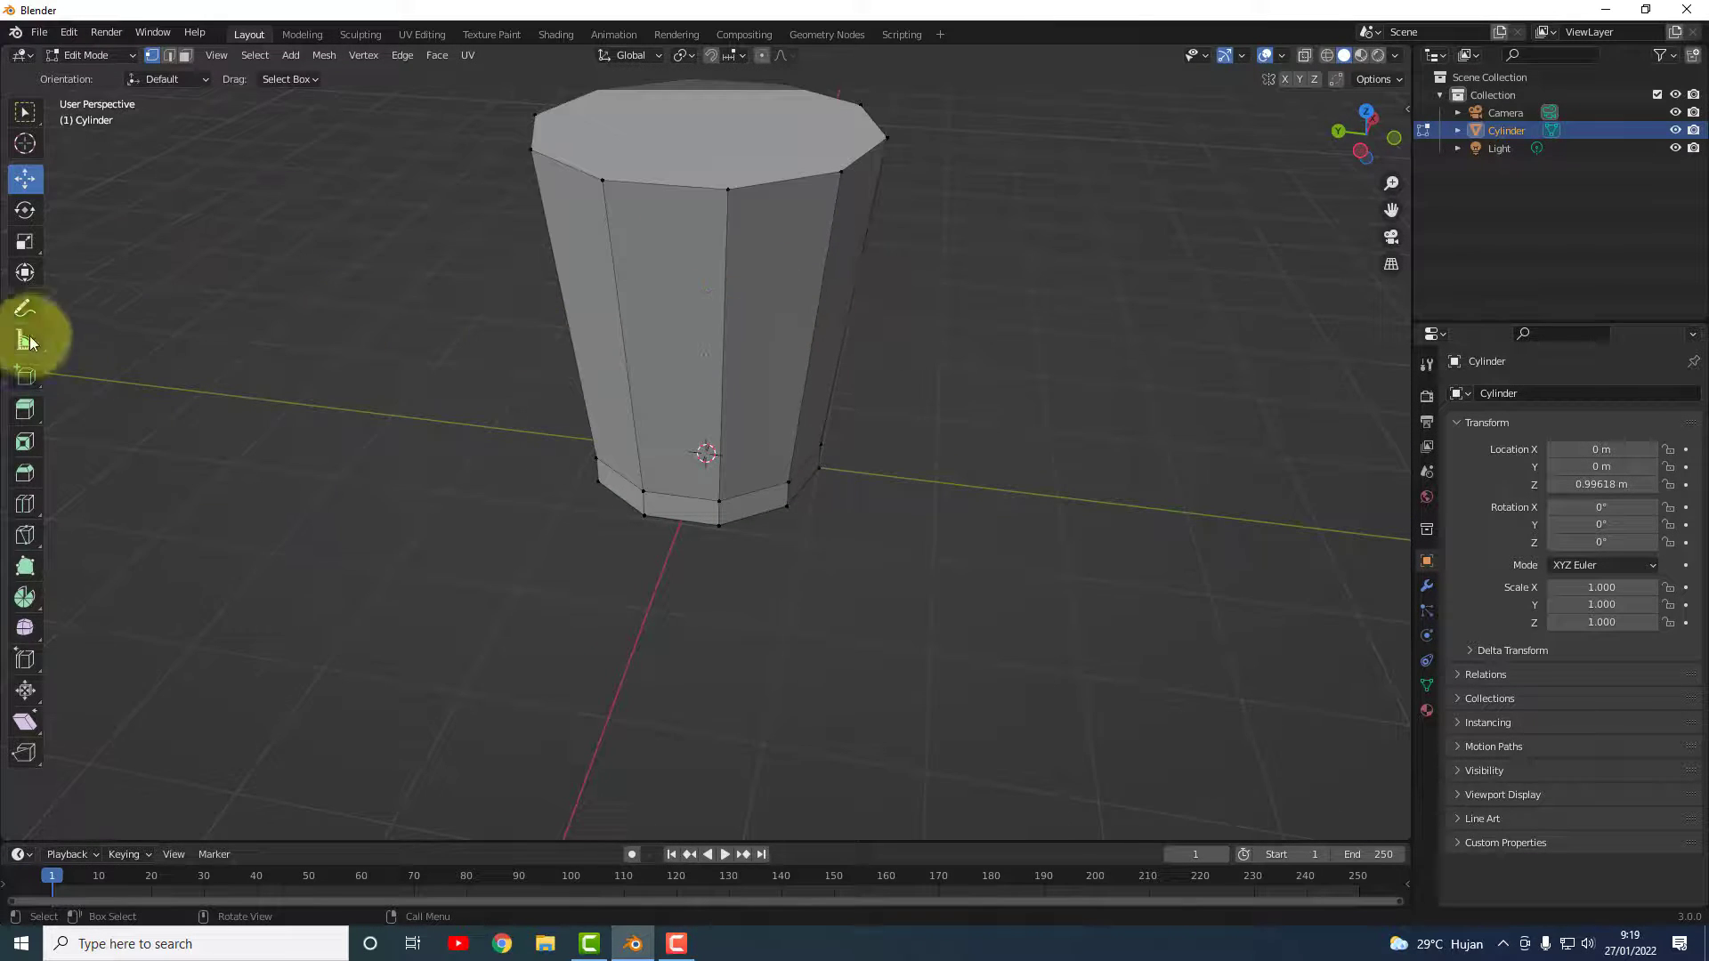
middle_drag(881, 359, 877, 438)
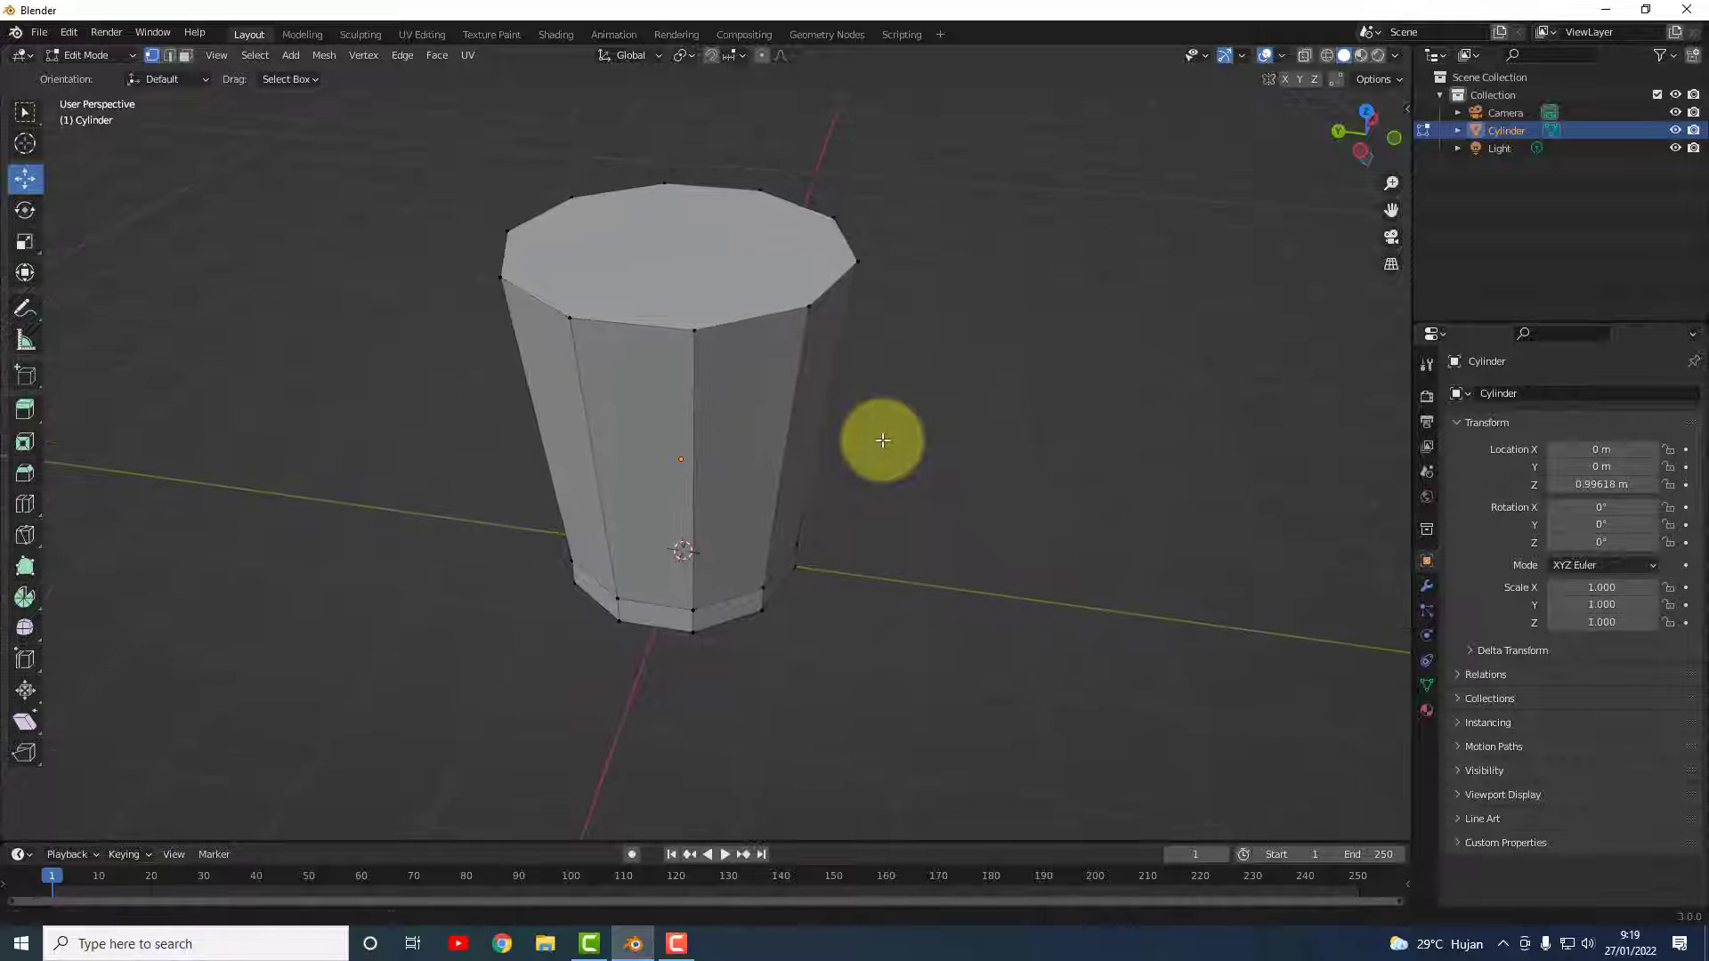
alt+middle_drag(805, 363, 759, 457)
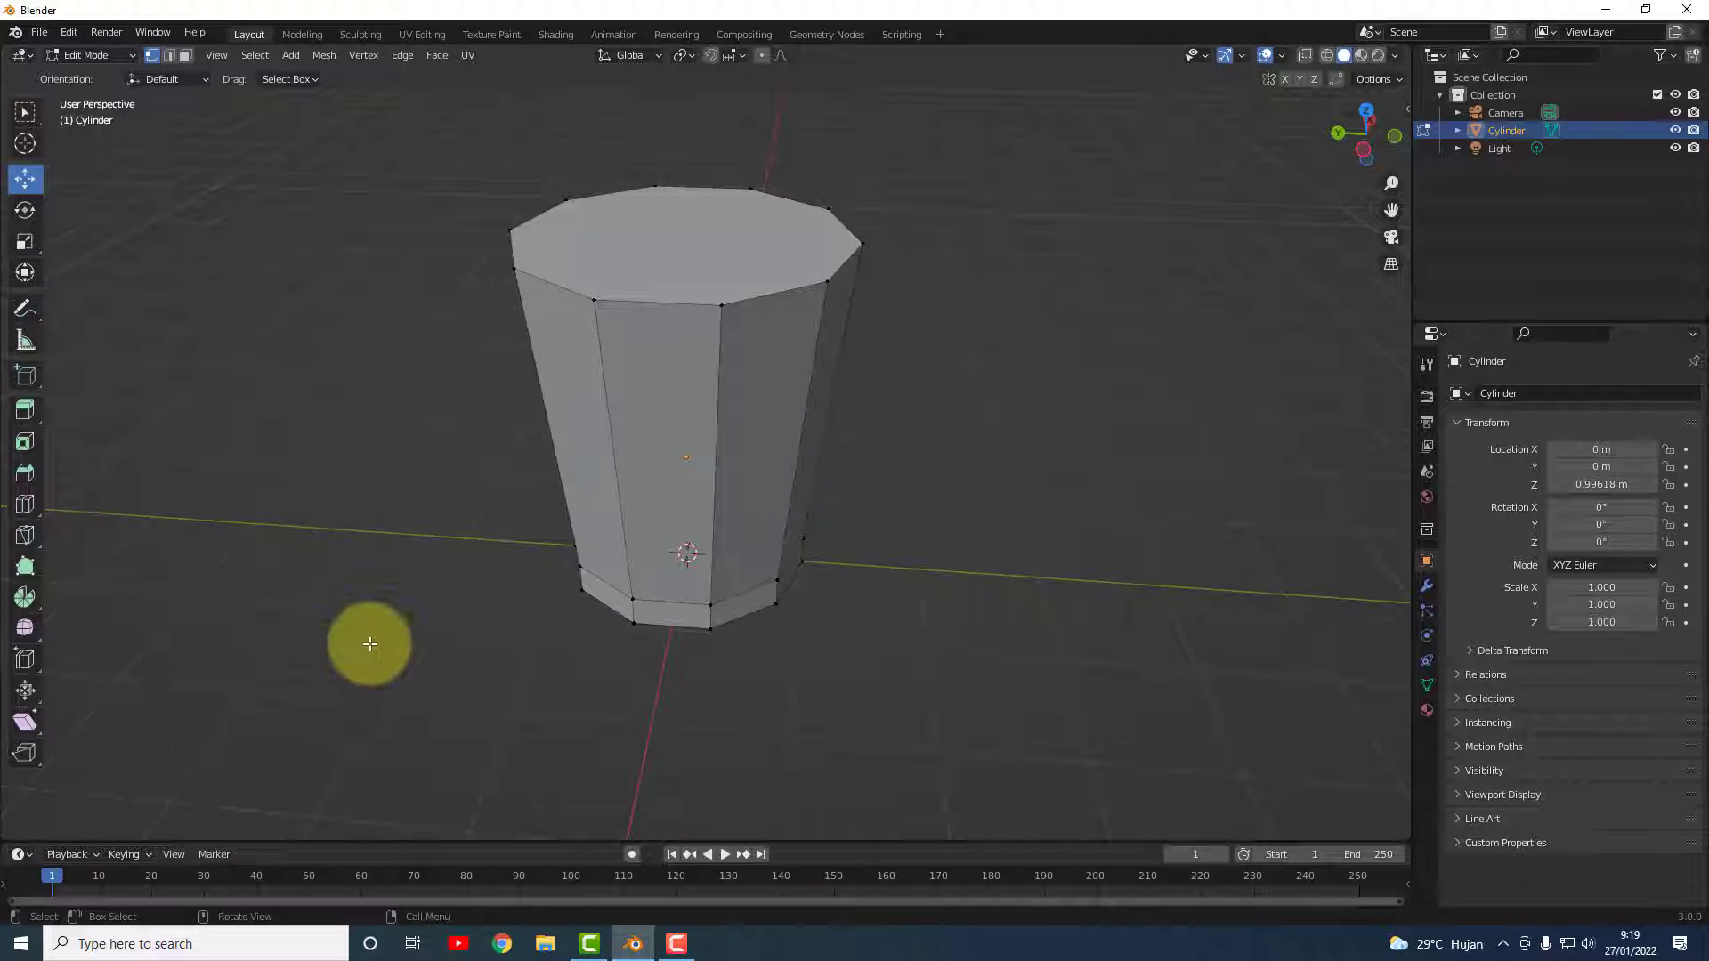
drag(13, 841, 906, 209)
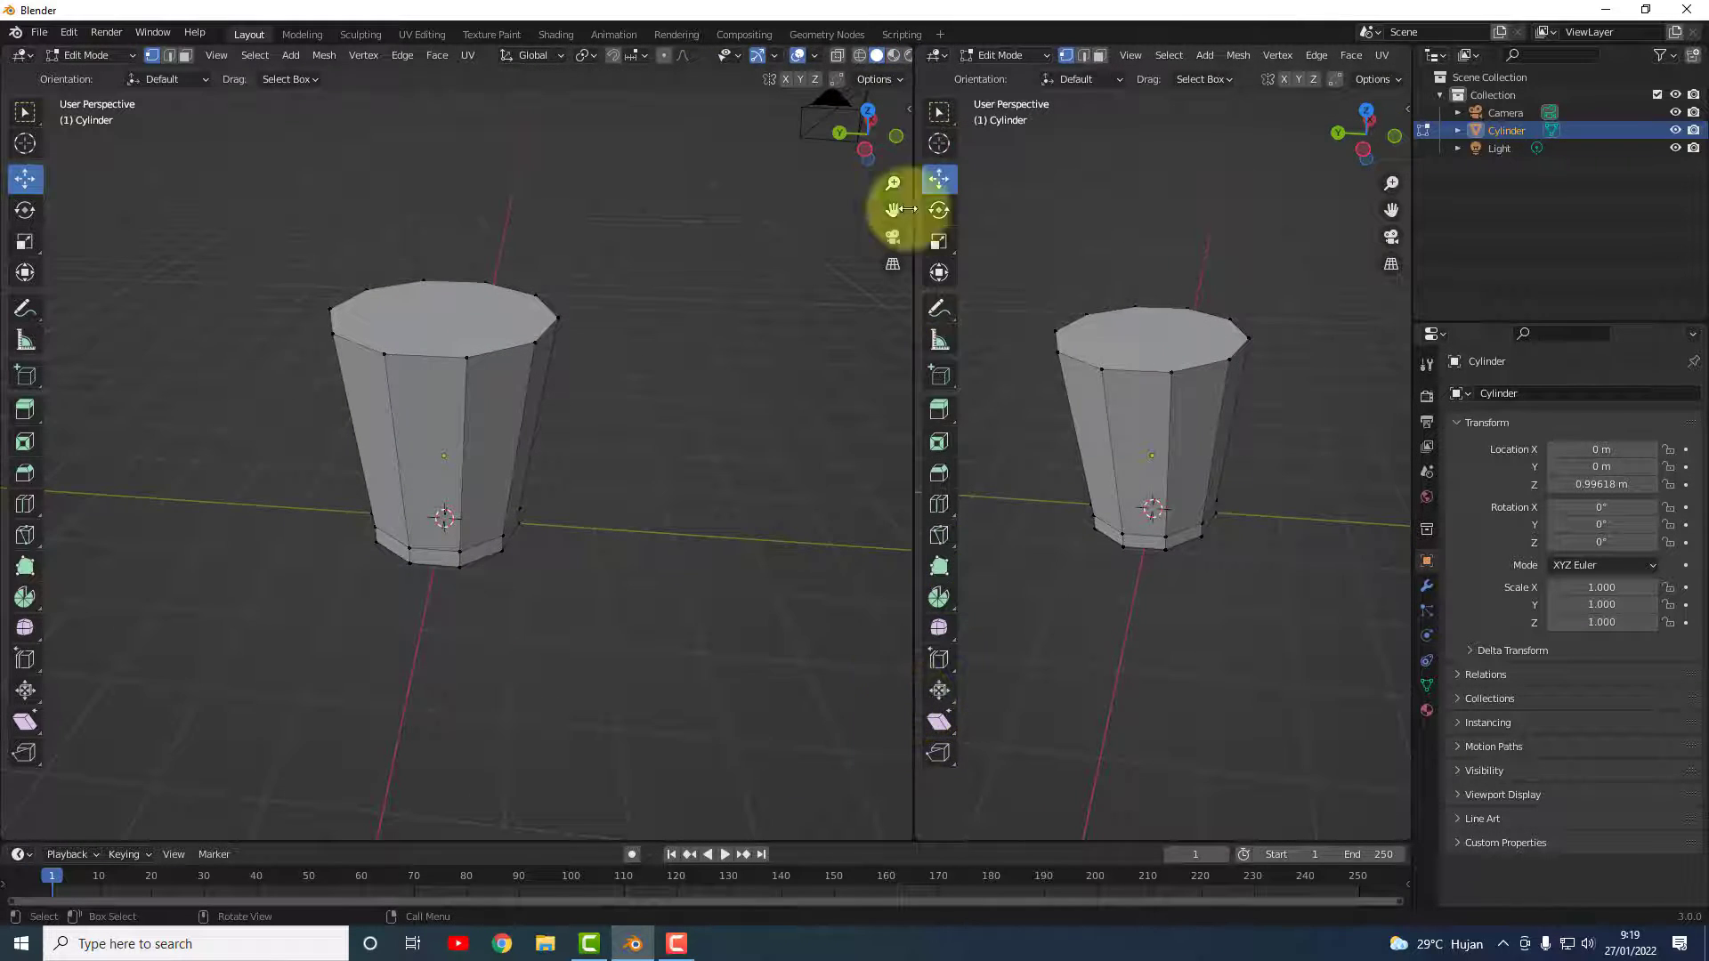
- Set the new viewport to wireframe shading in Left orthographic view, and make it narrower than the solid-shaded one
click(856, 57)
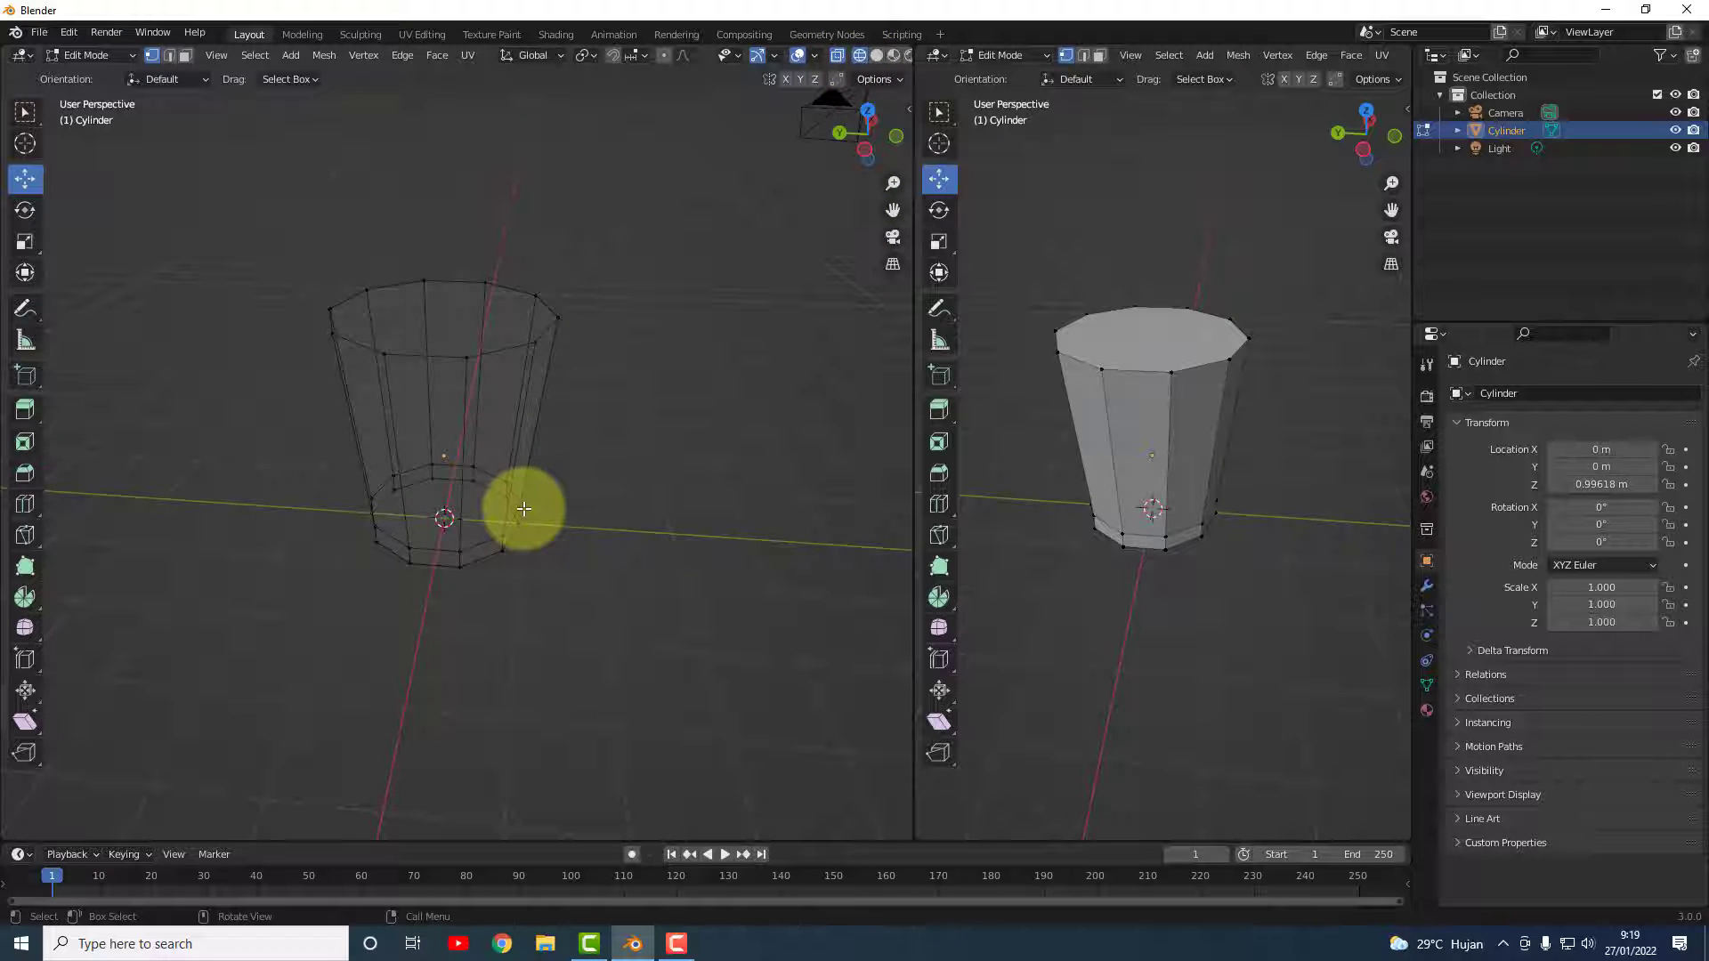
key(grave)
click(403, 498)
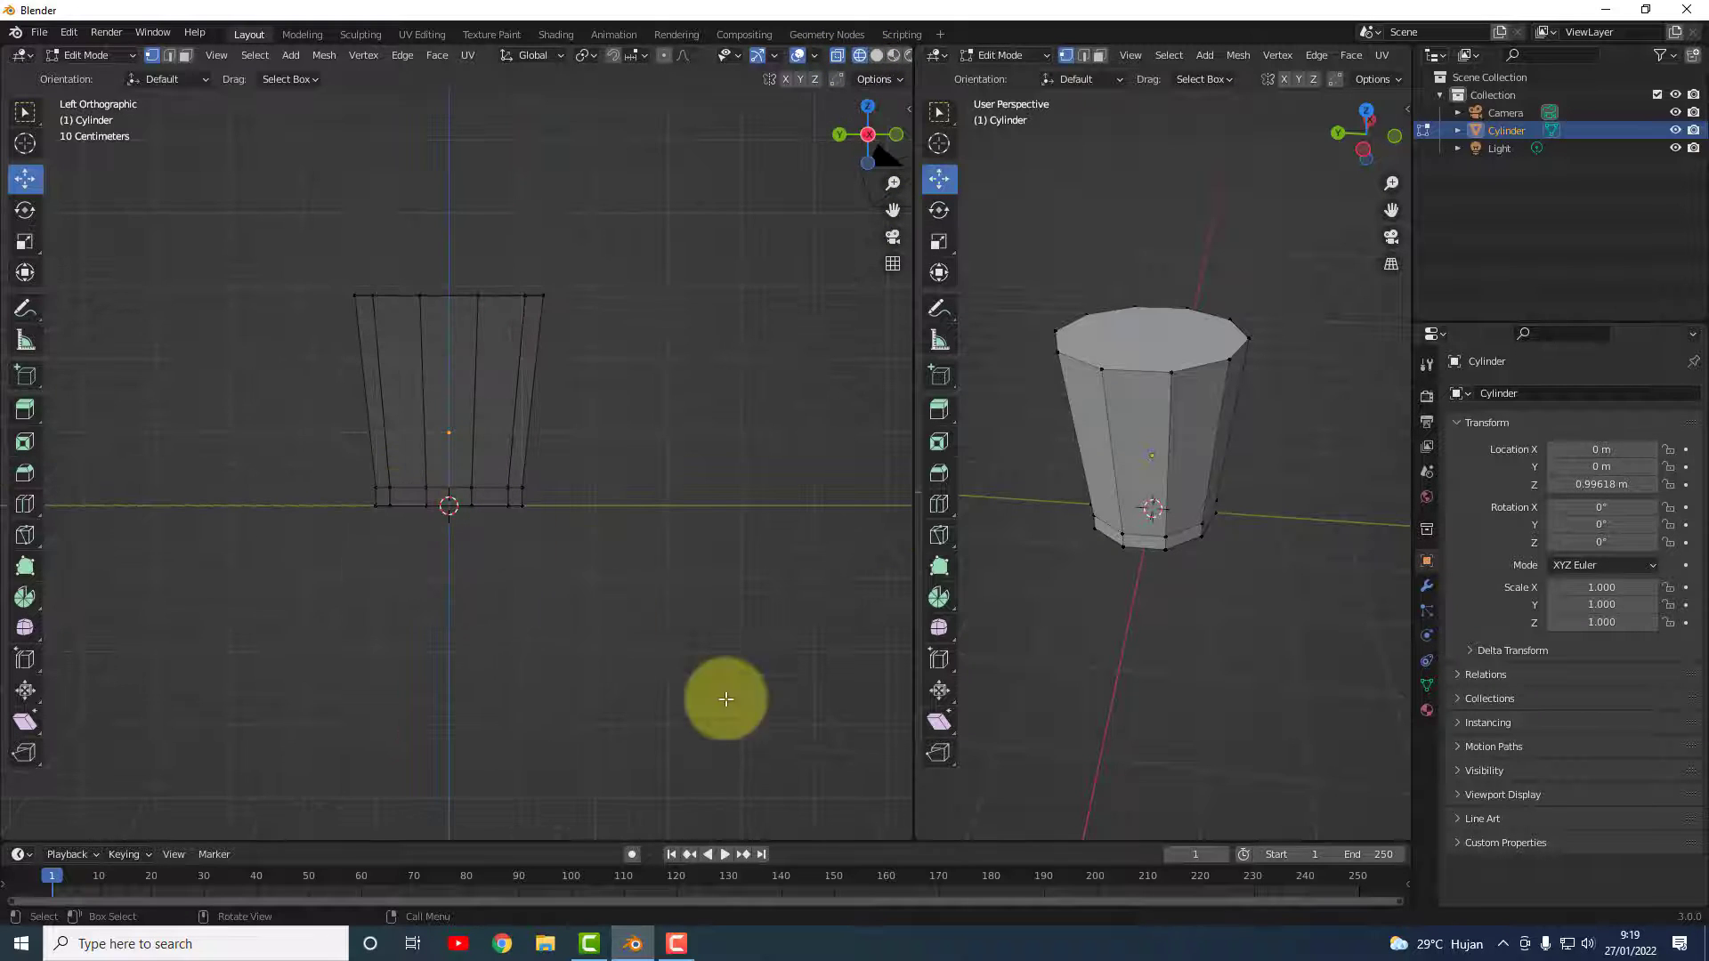
drag(913, 825, 495, 769)
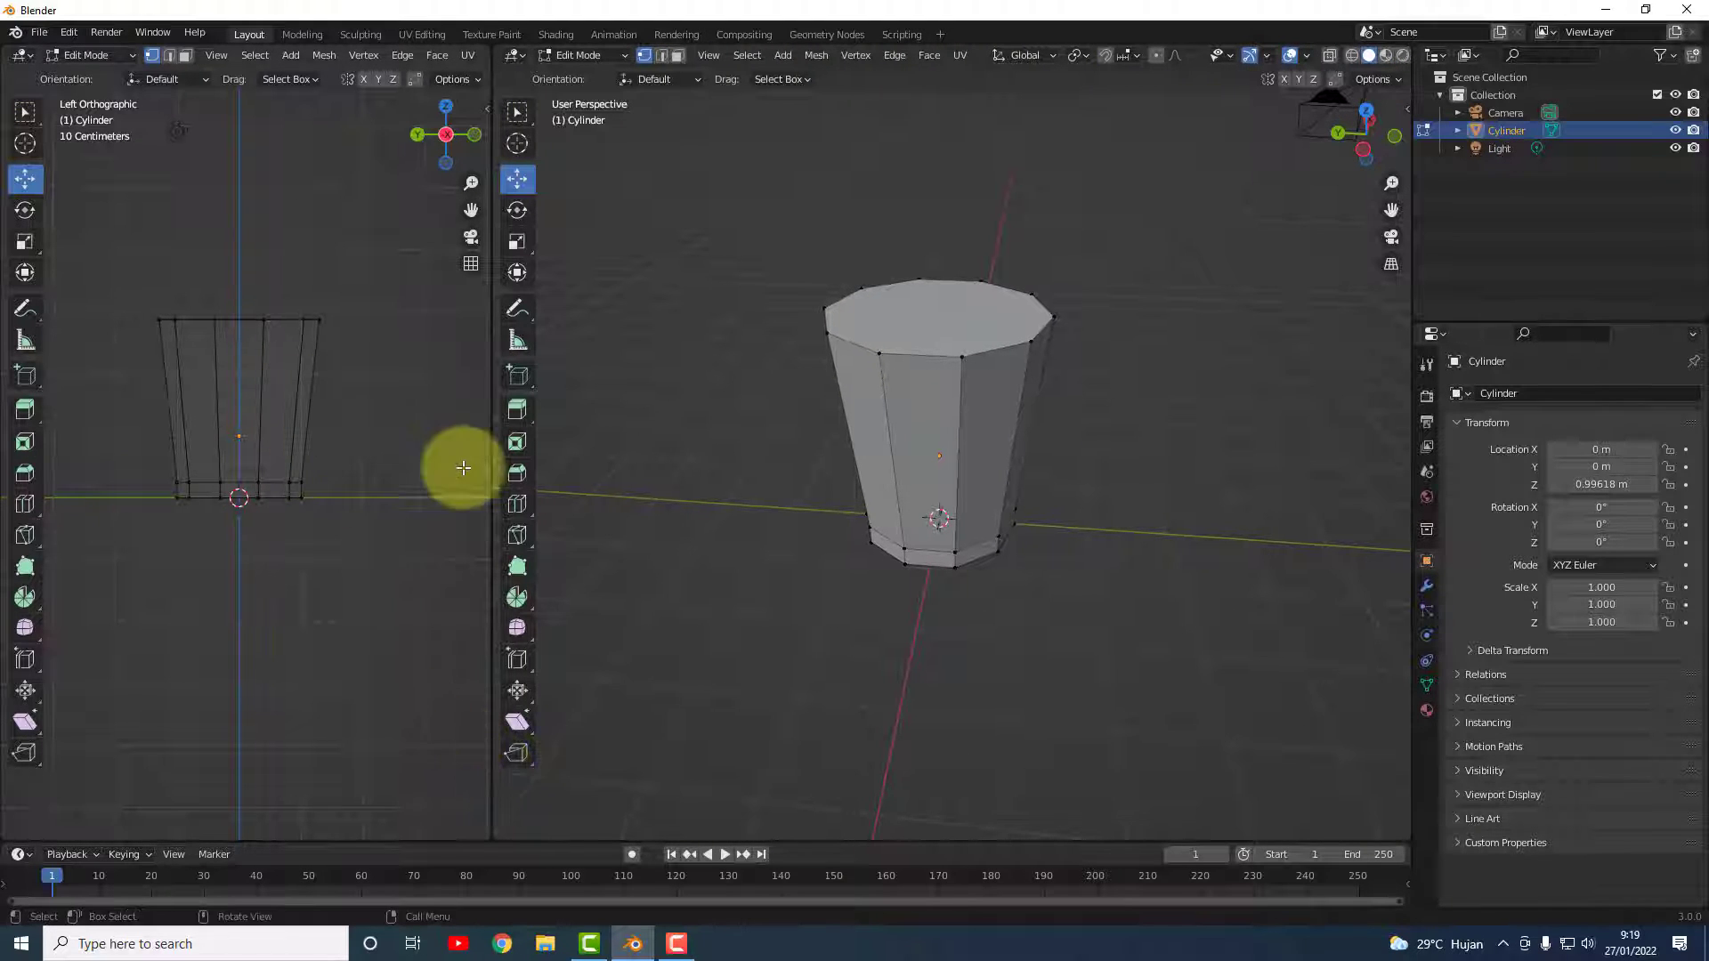
drag(490, 456, 599, 454)
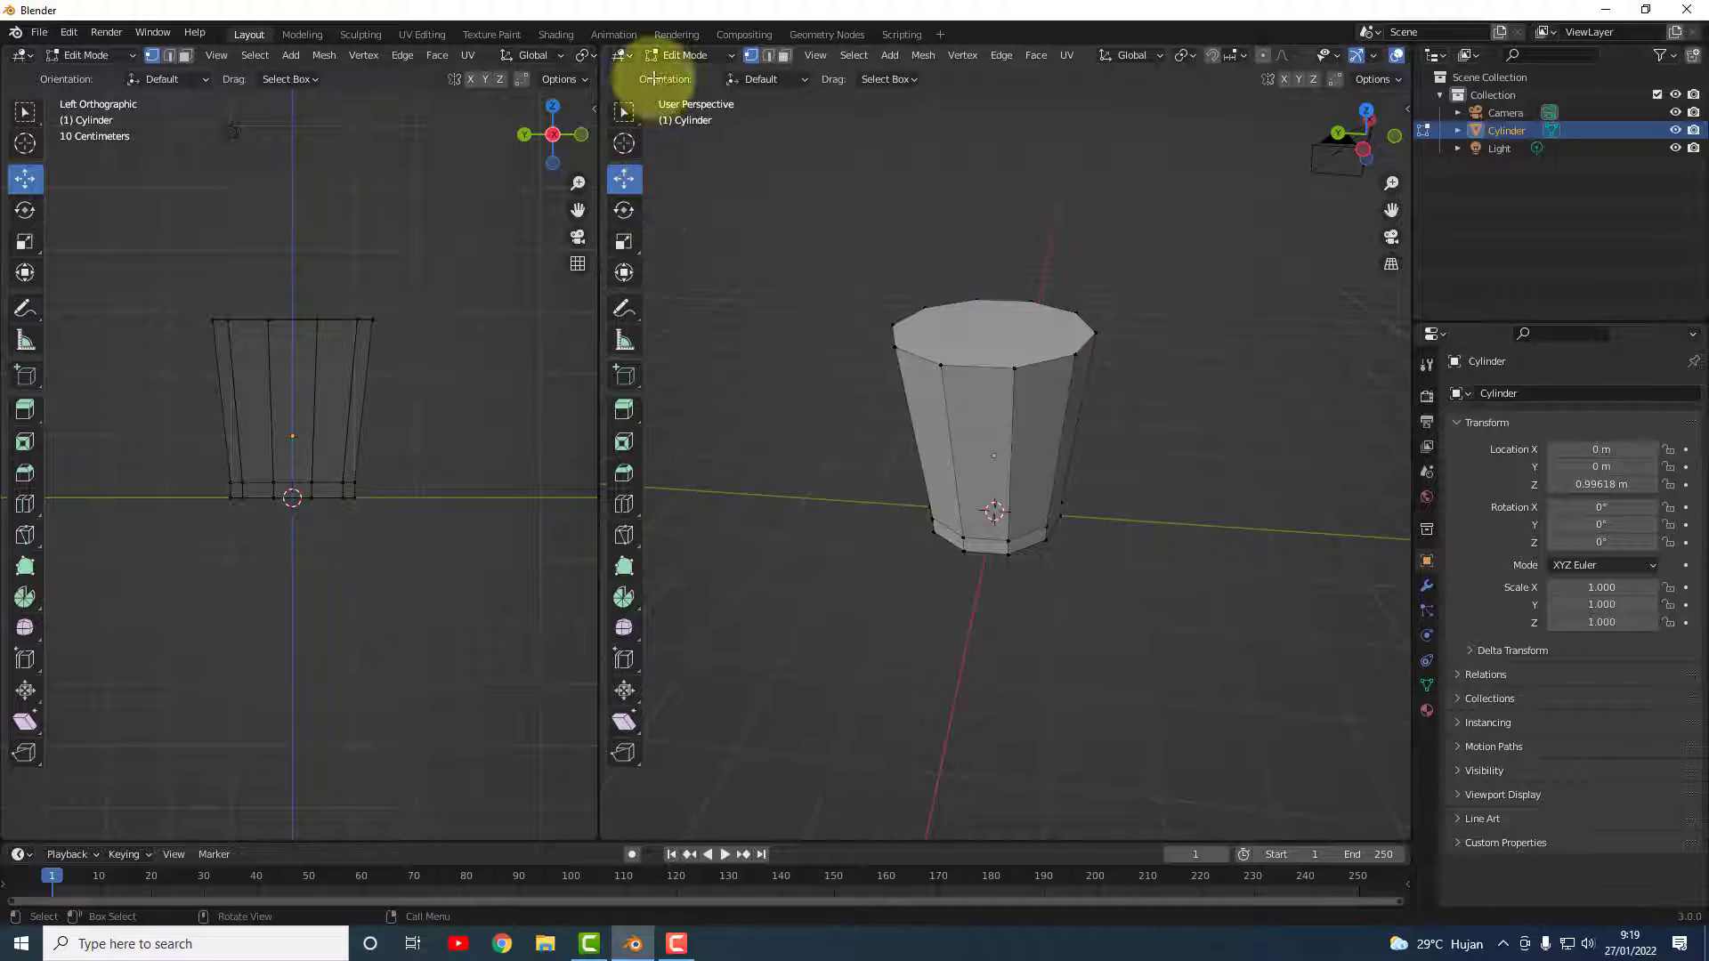
- Inset the cup's top face by about 0.091 m, working in face selection mode
click(784, 57)
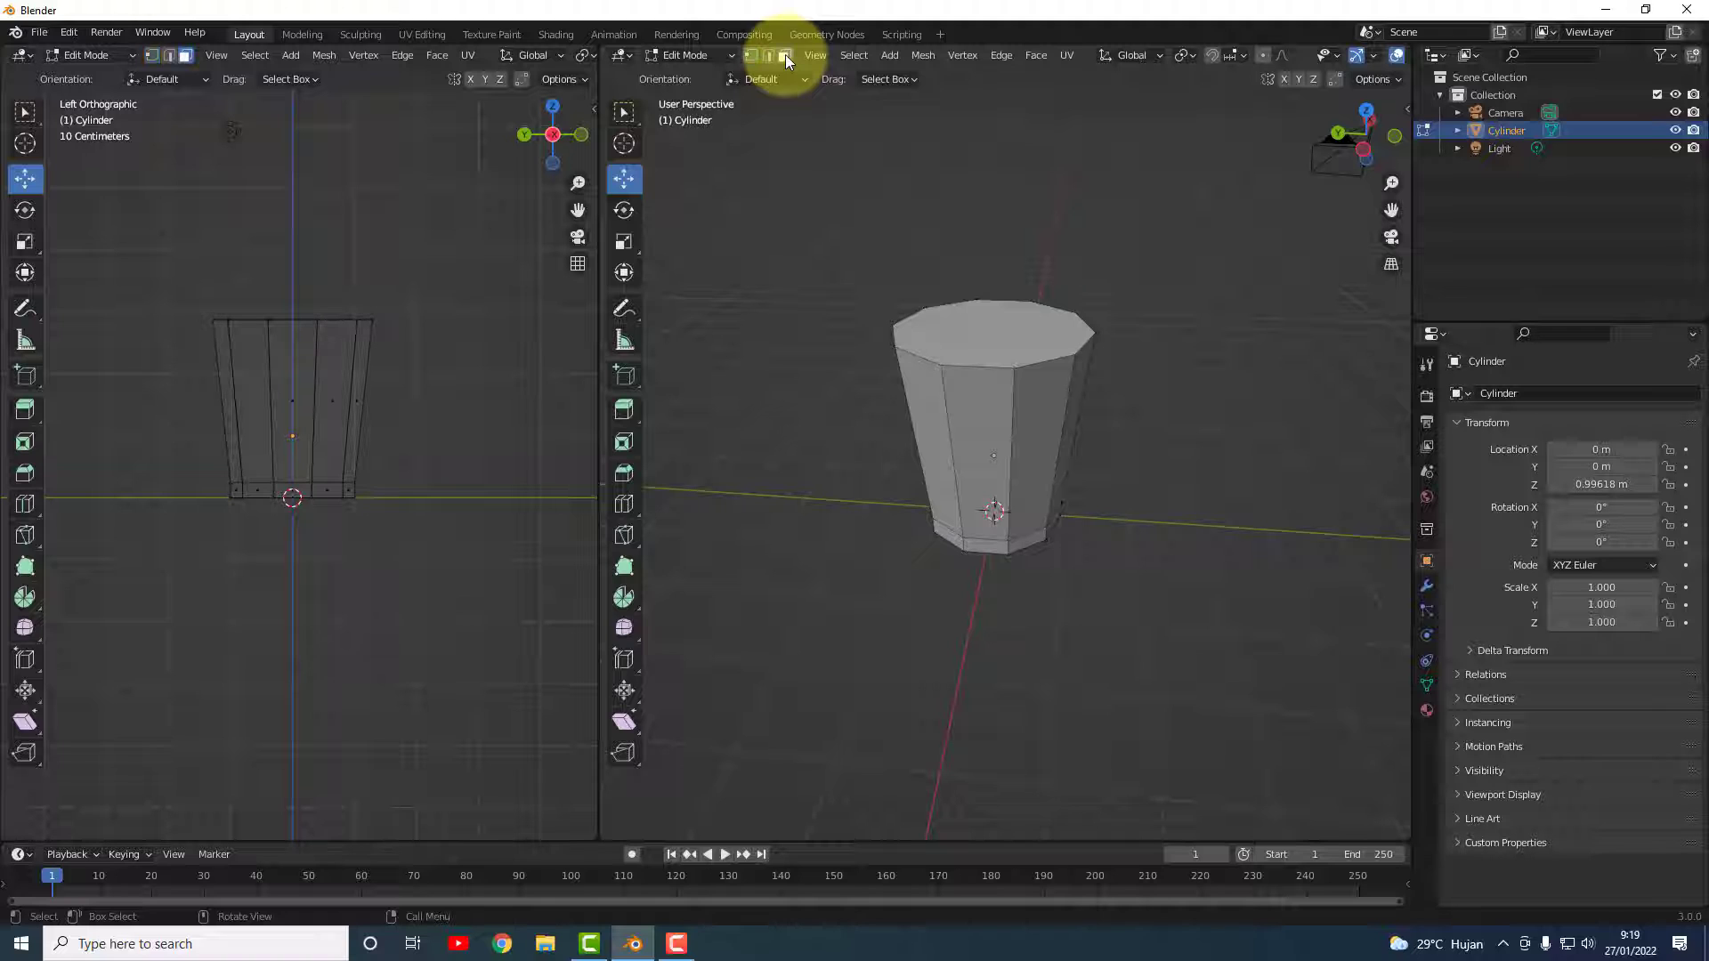
click(988, 346)
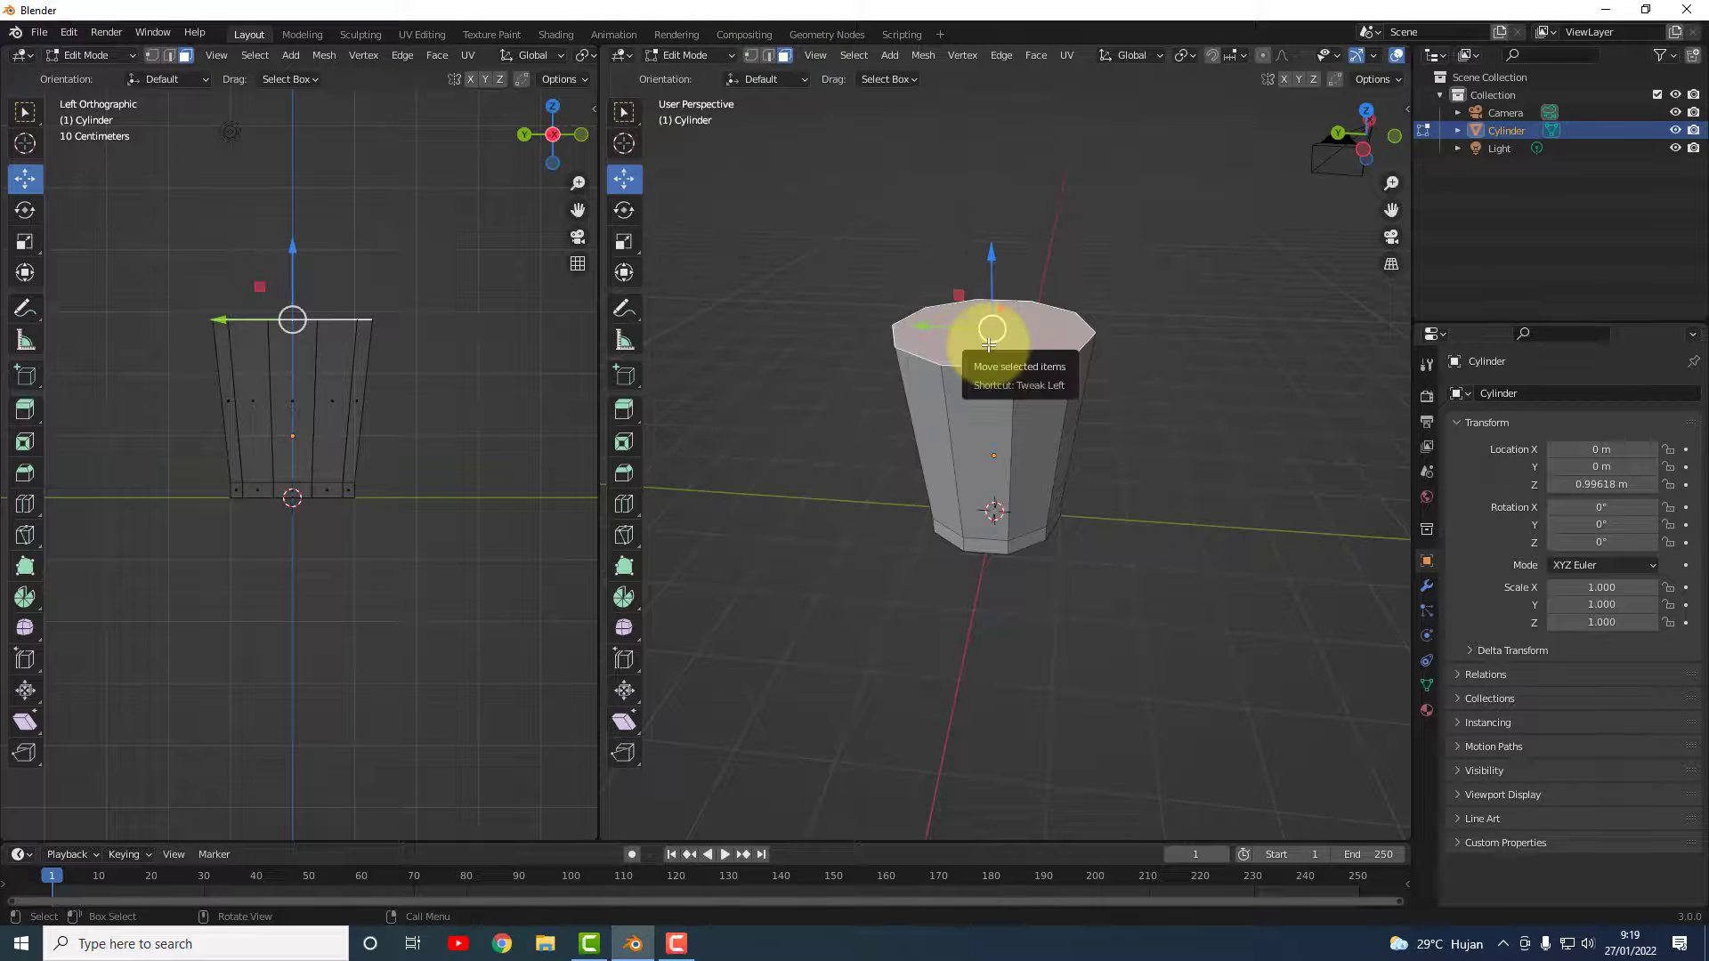
scroll(993, 329, up, 4)
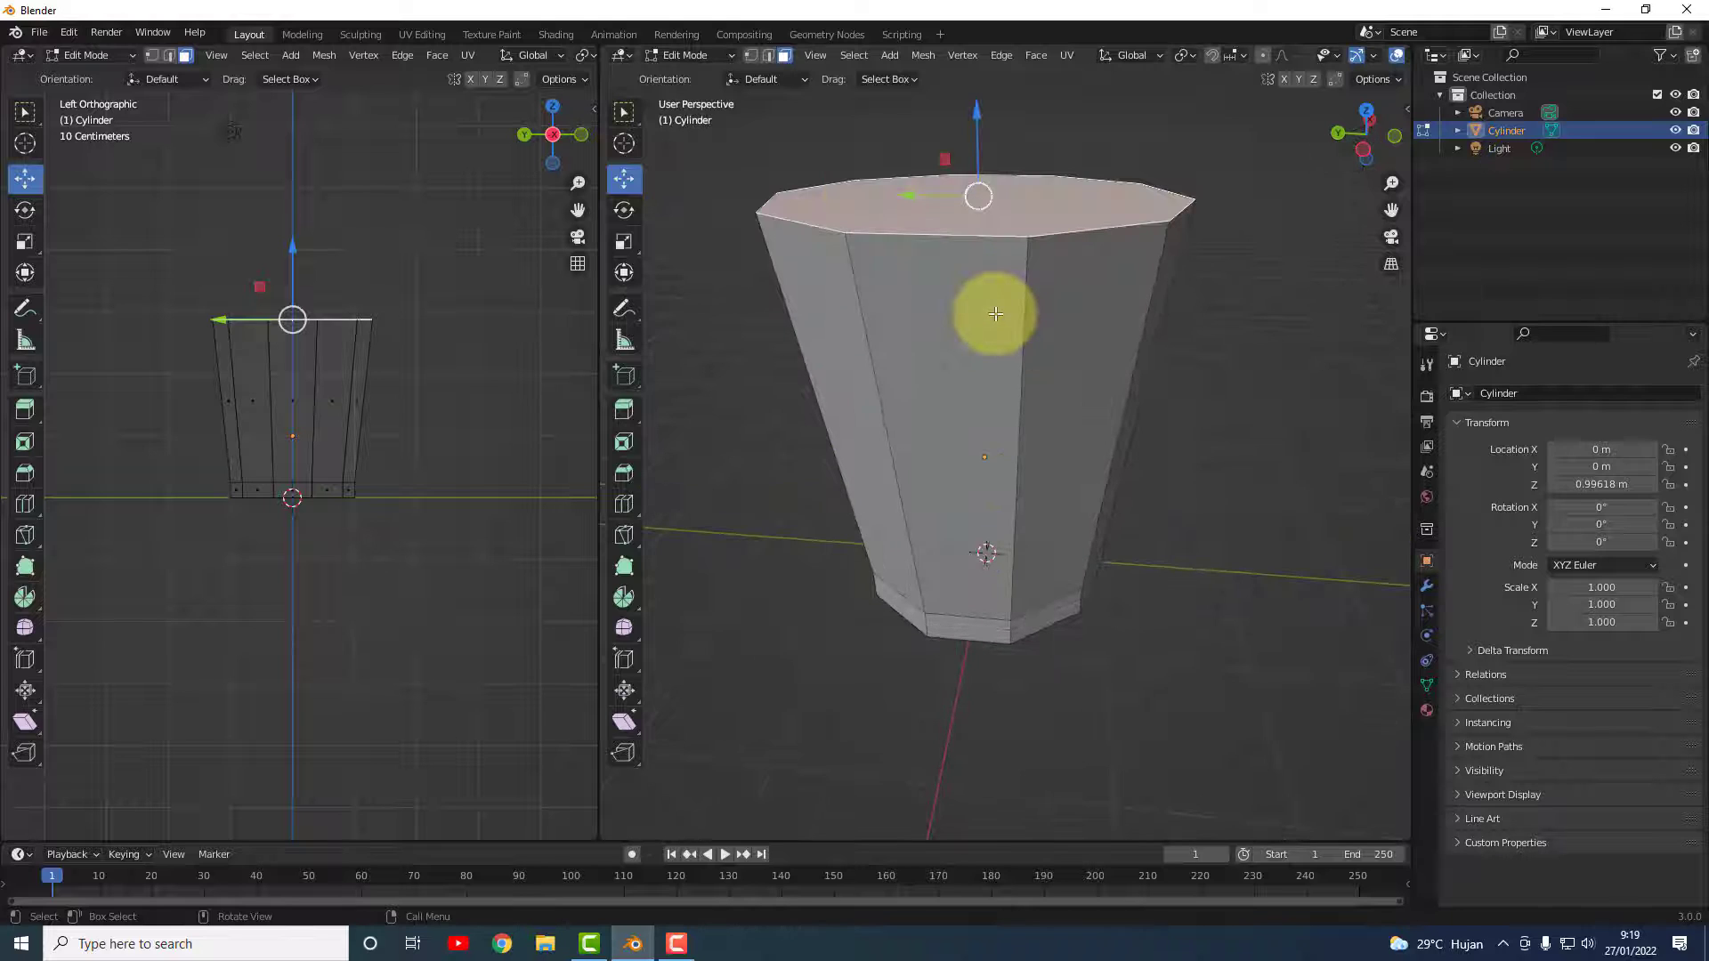
middle_drag(1000, 343, 1003, 415)
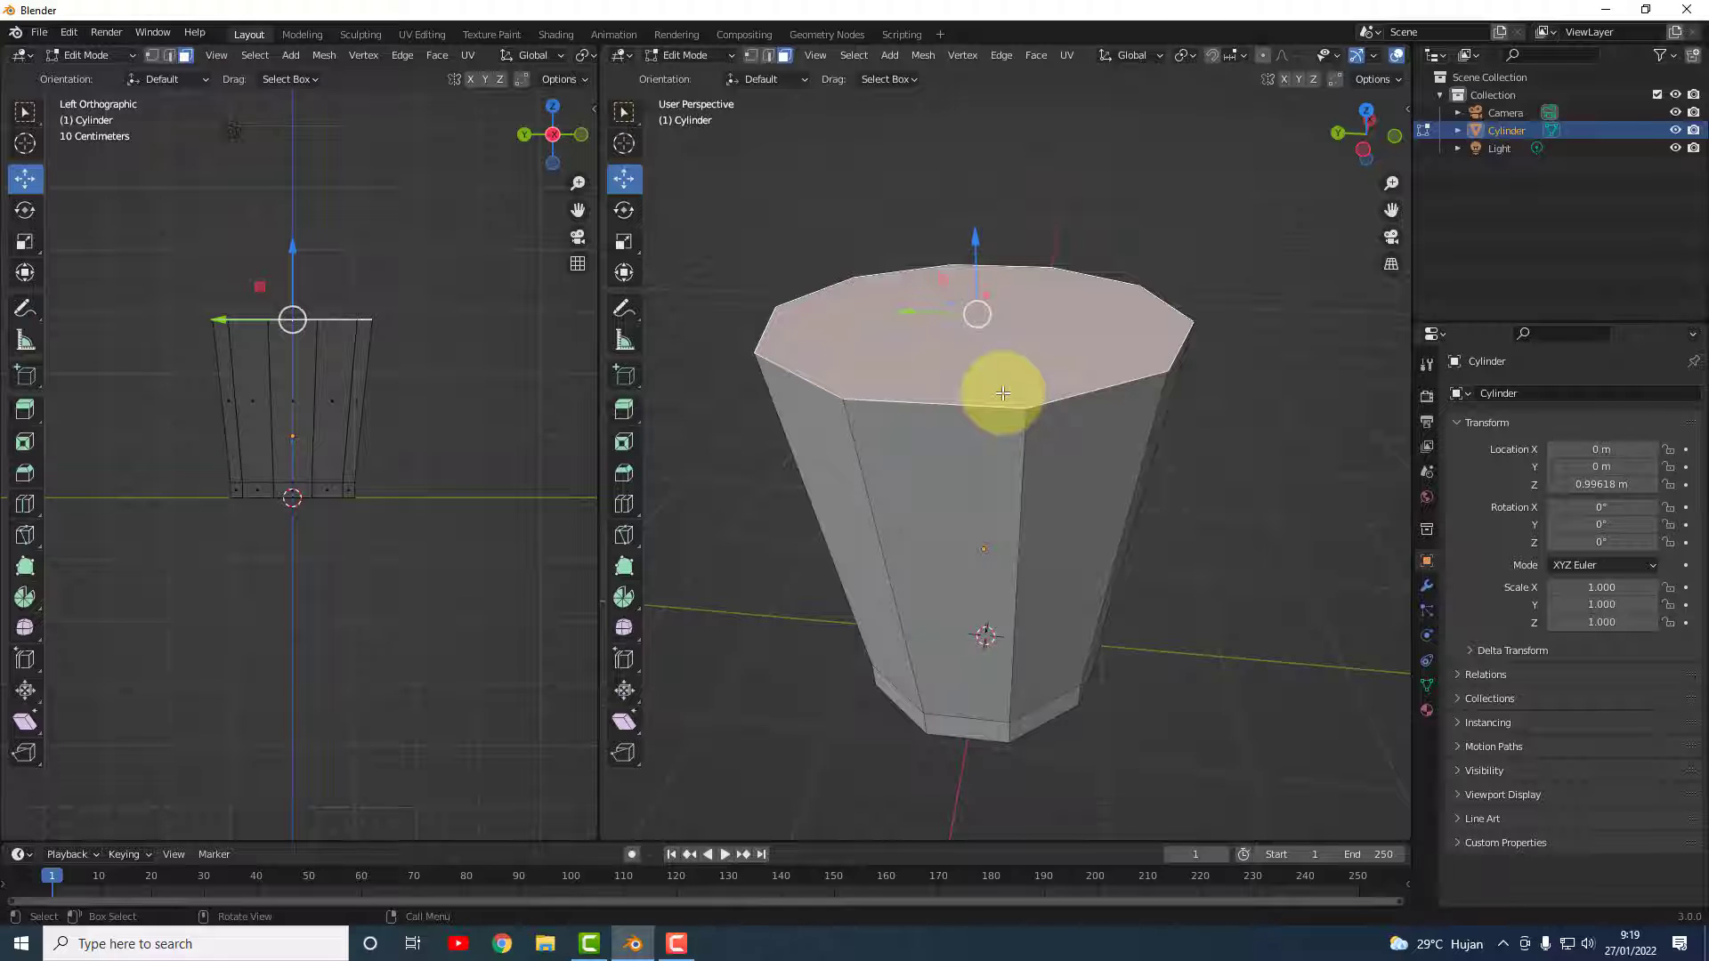
key(i)
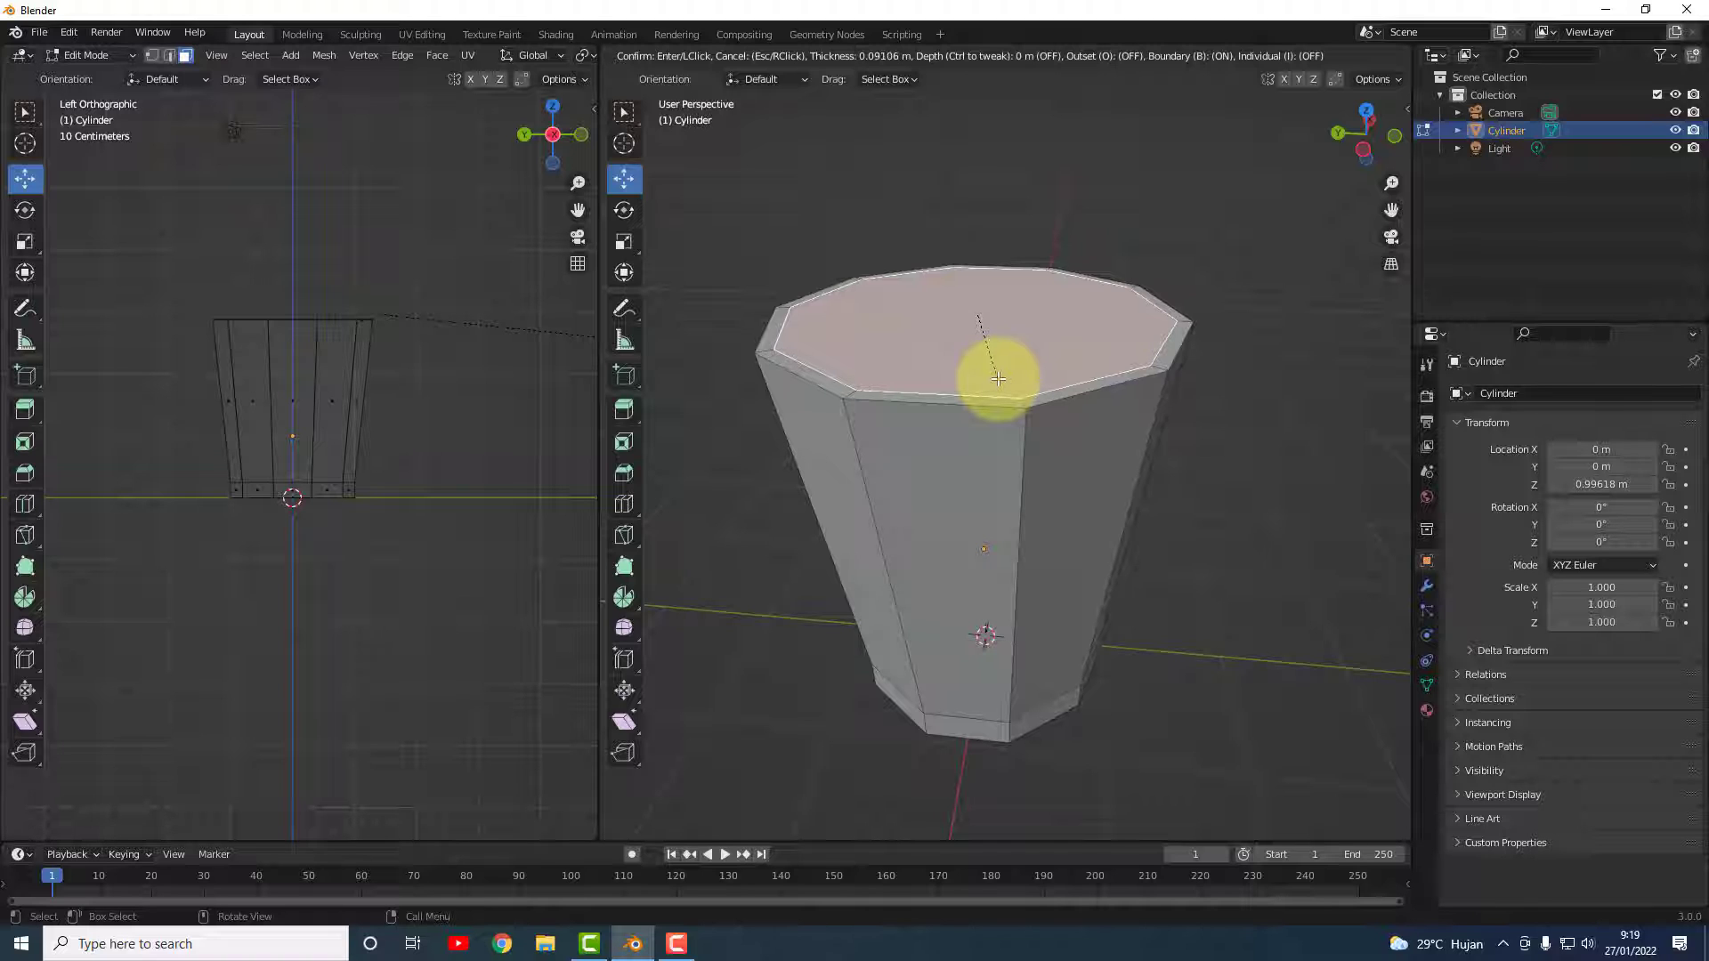
click(998, 378)
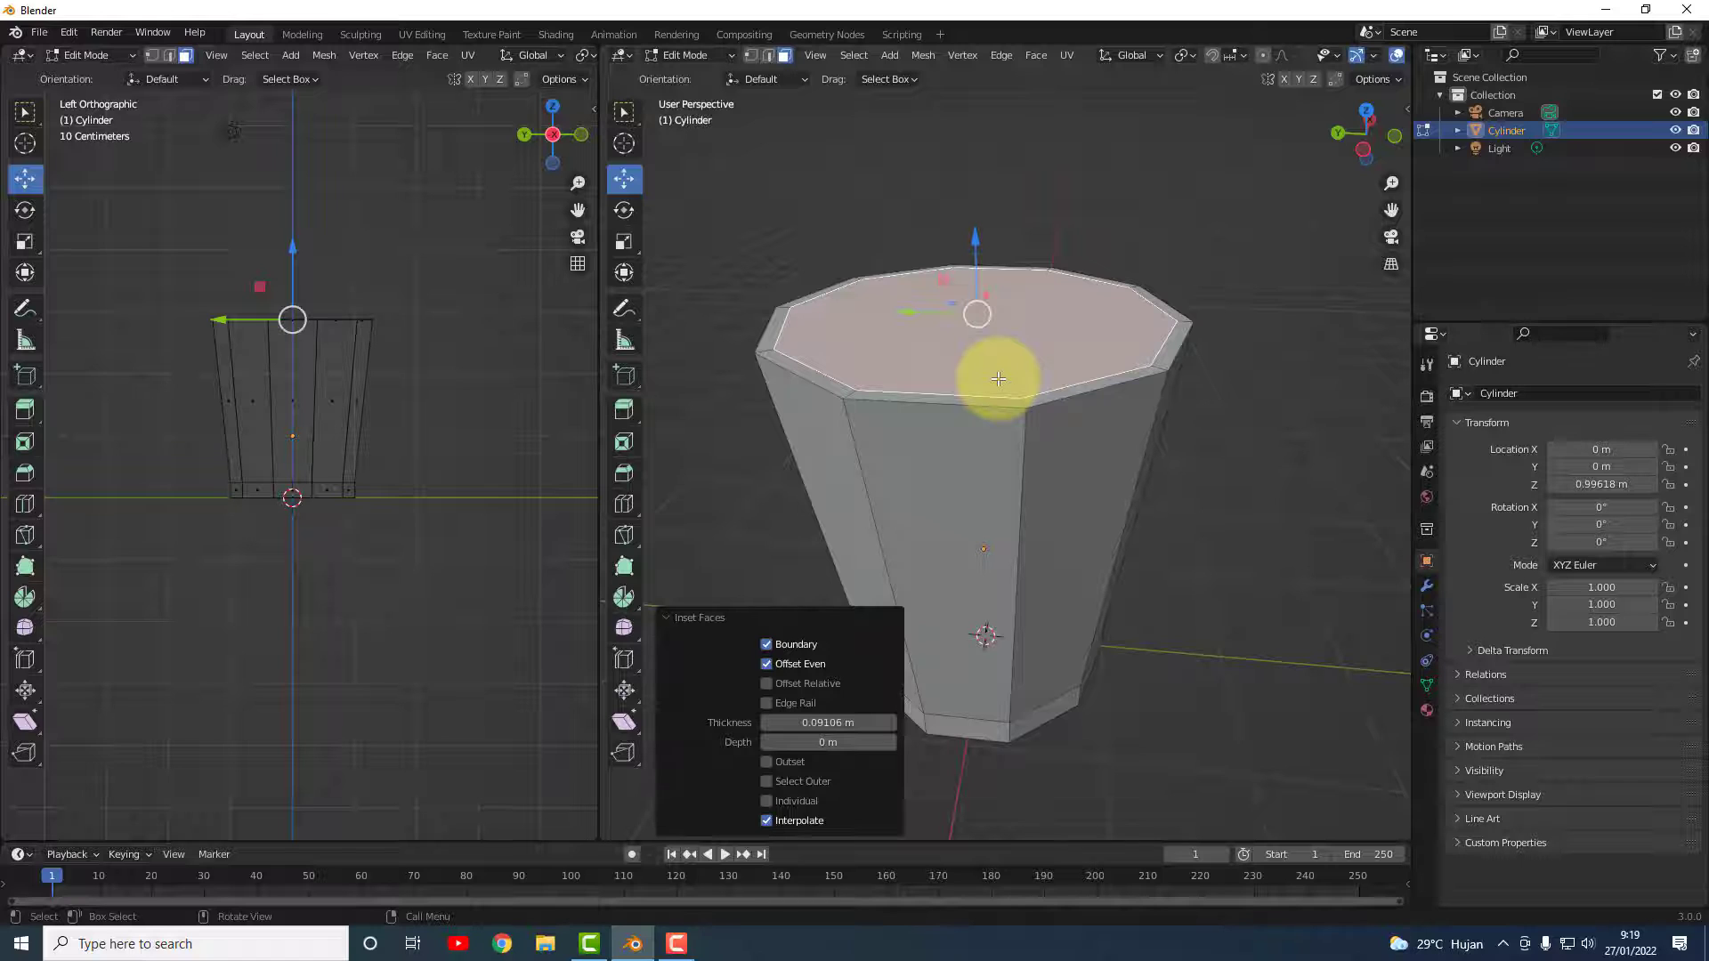
key(s)
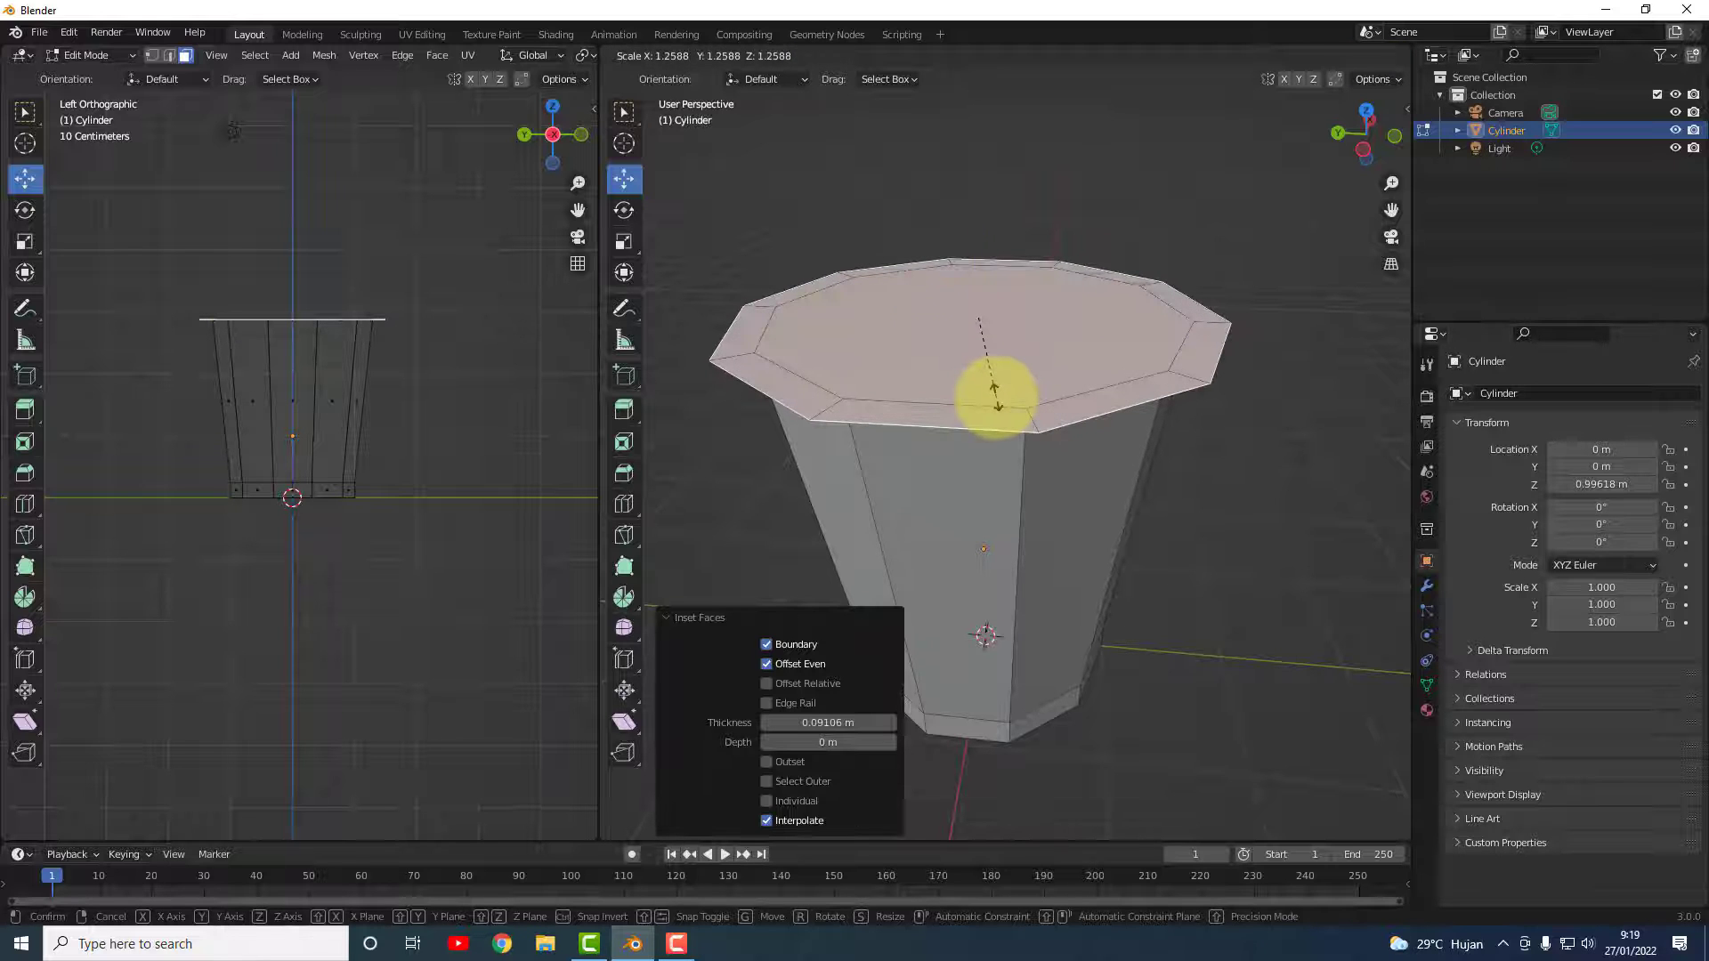
click(997, 397)
key(ctrl+z)
- Extrude the inset top face about 2.41 m down into the cup, scale it to about 0.747, and deselect it
key(e)
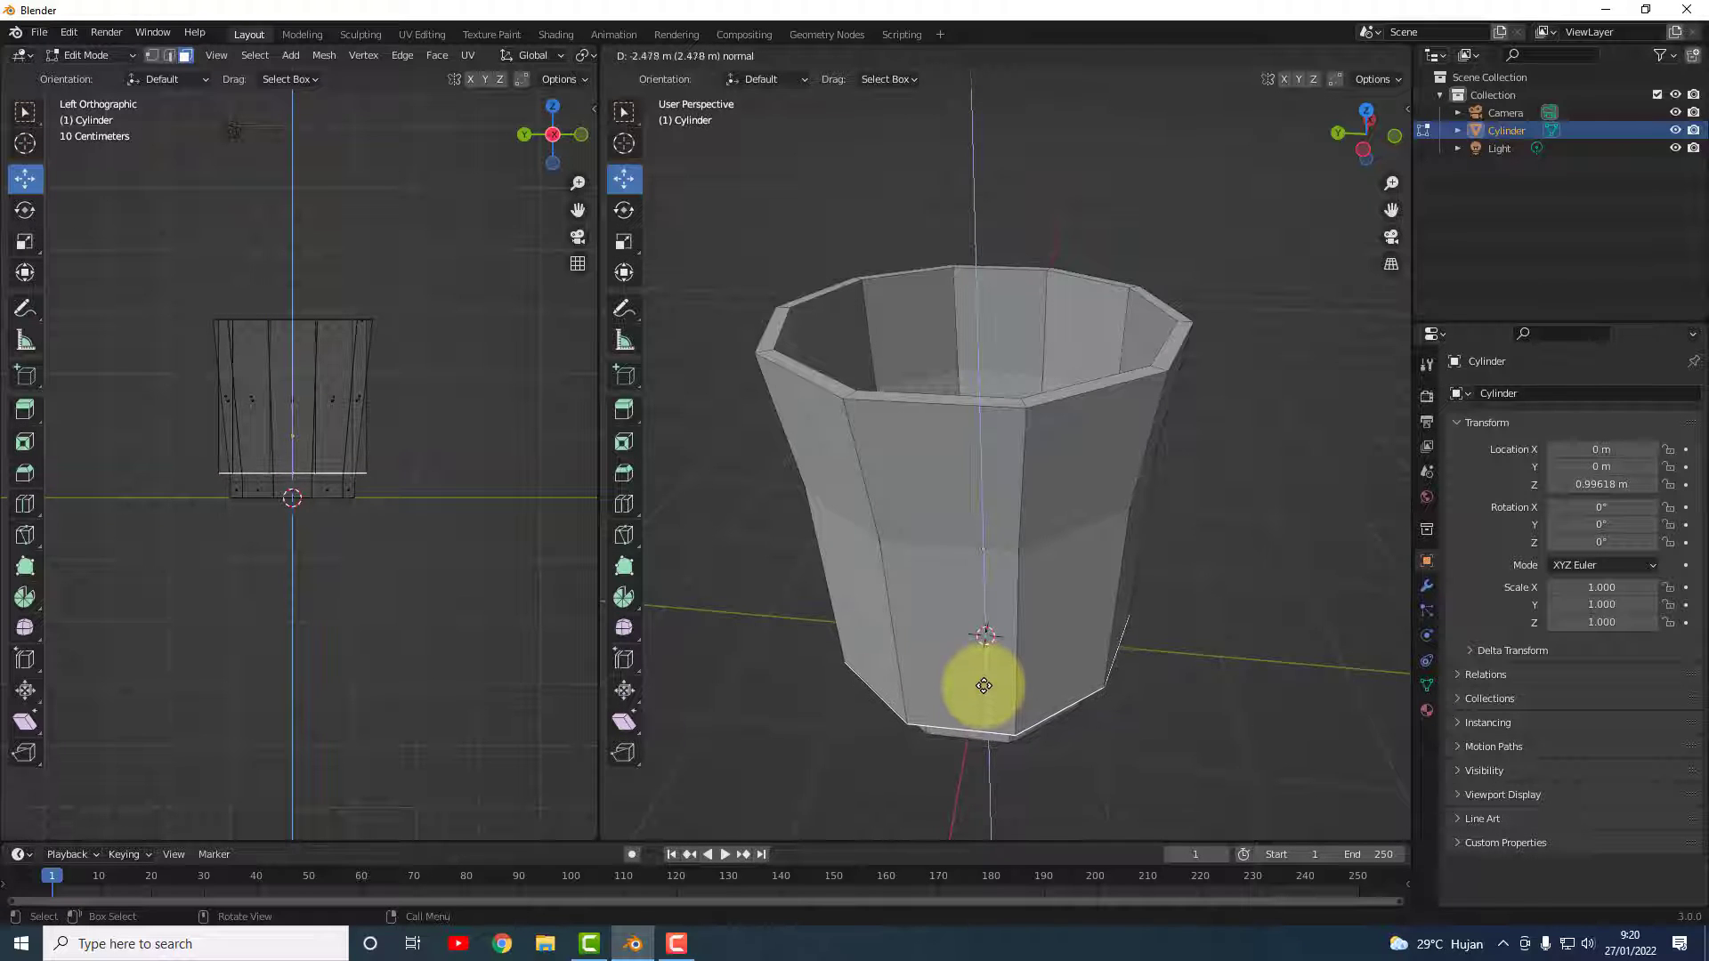
click(984, 682)
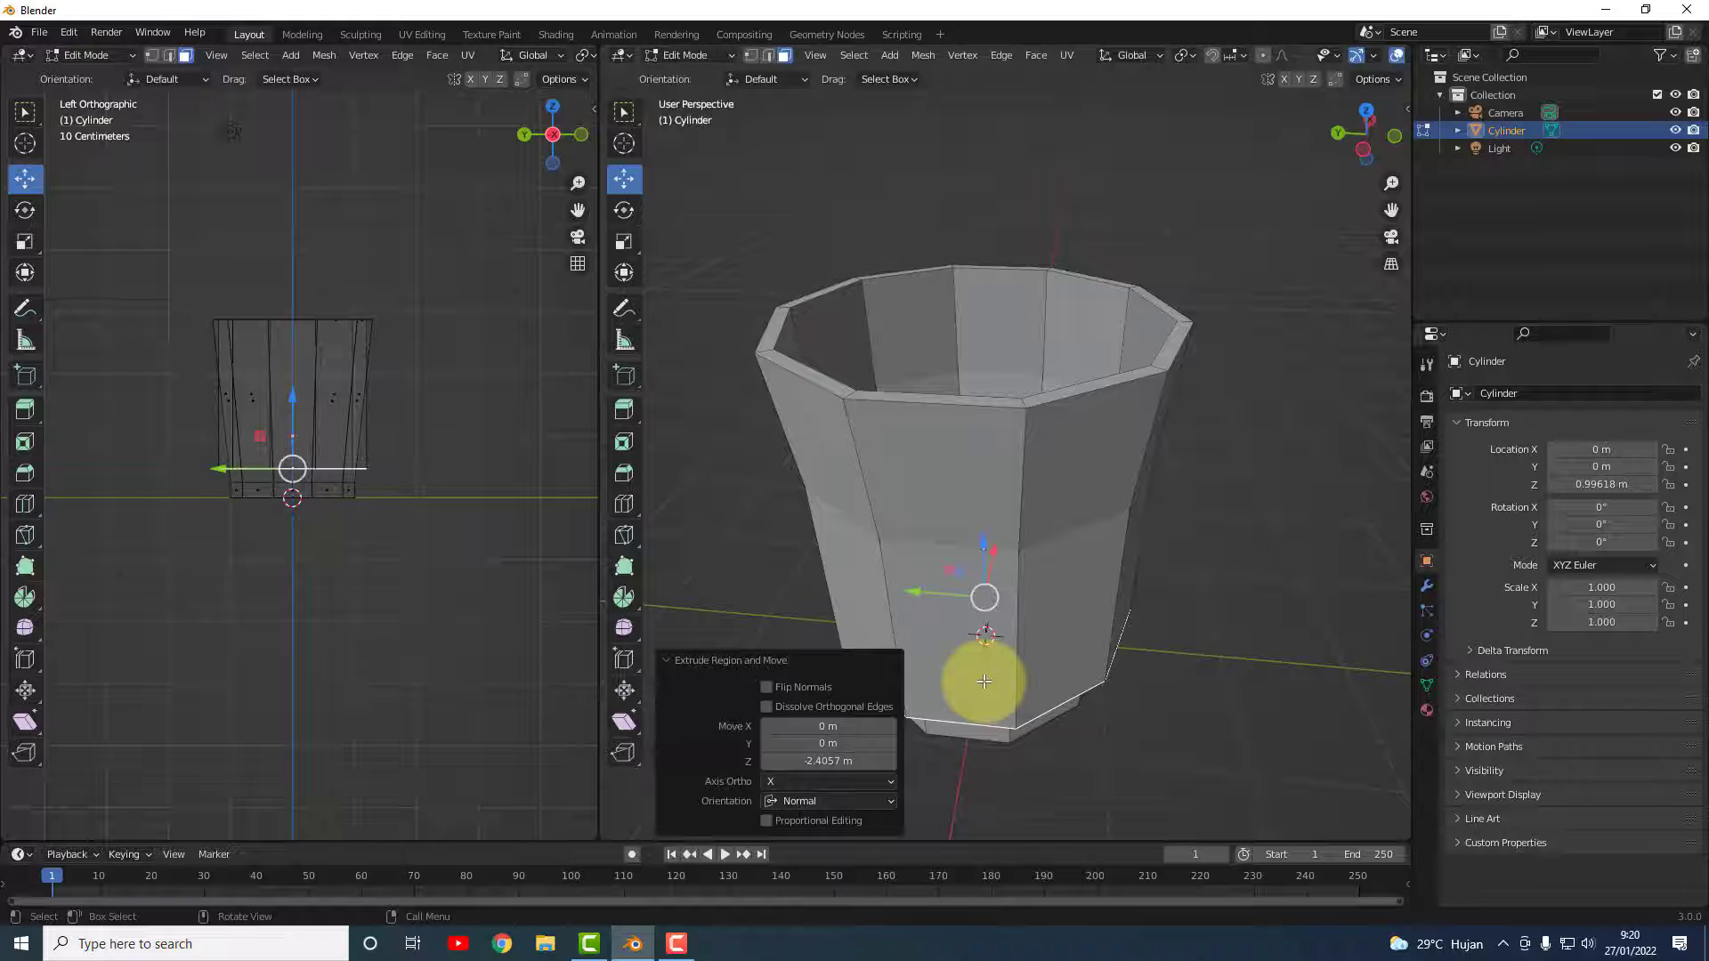
key(s)
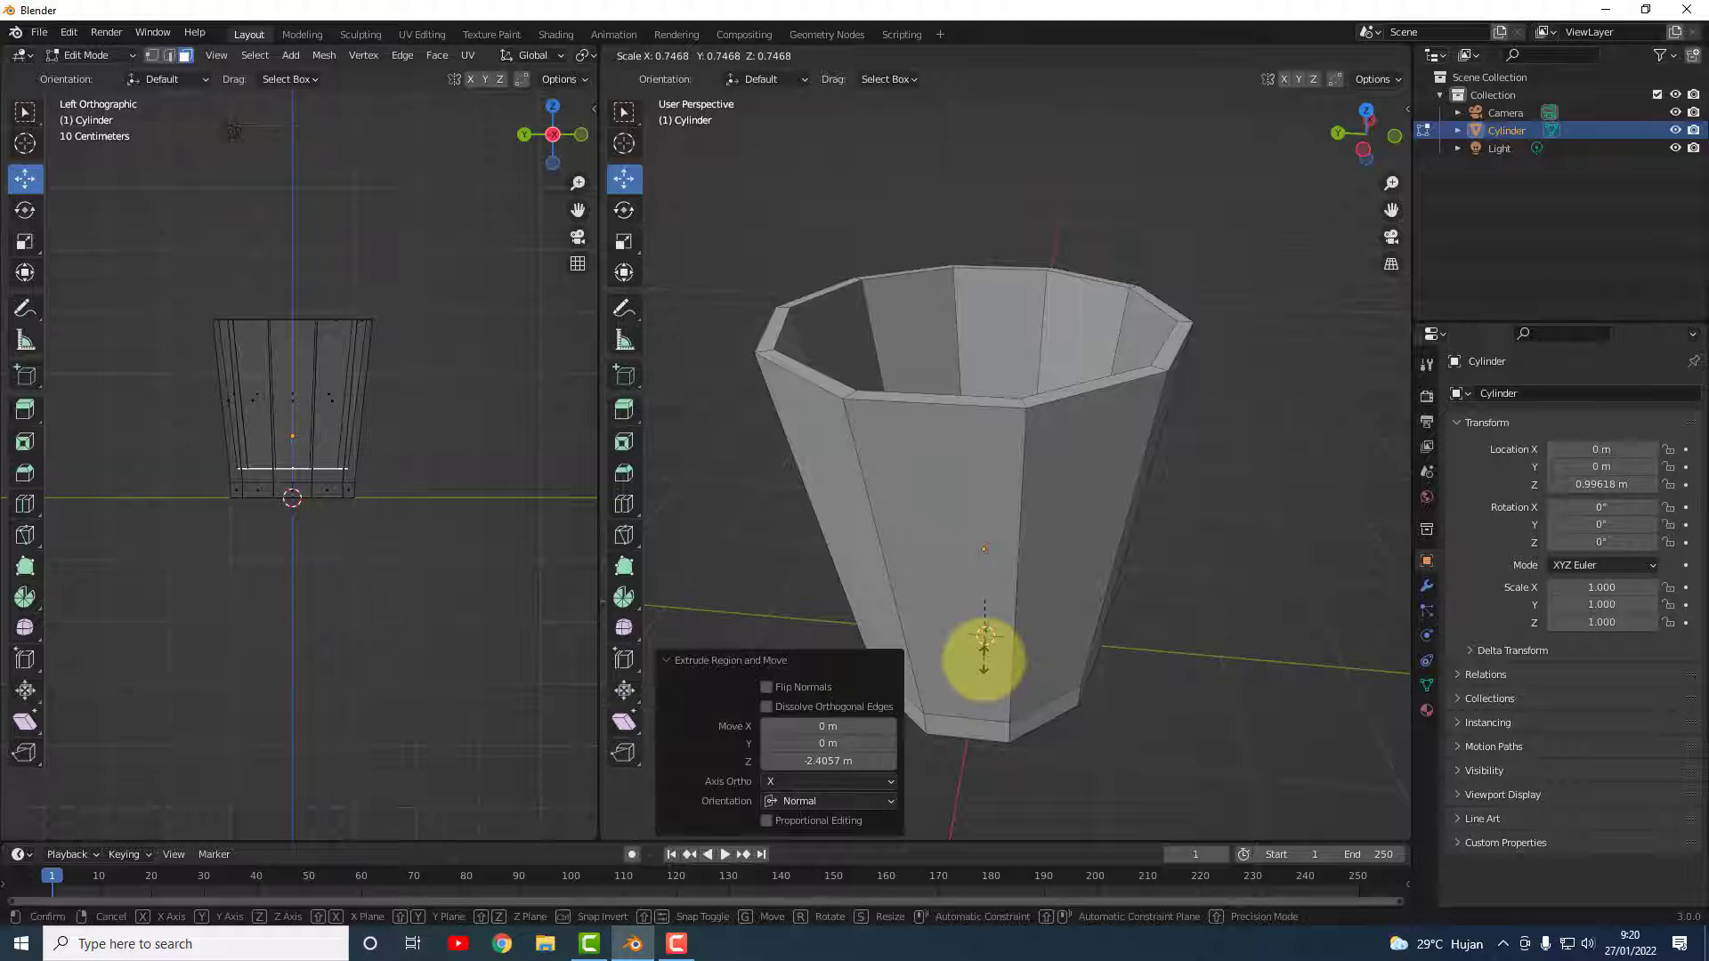
click(984, 659)
scroll(295, 437, up, 3)
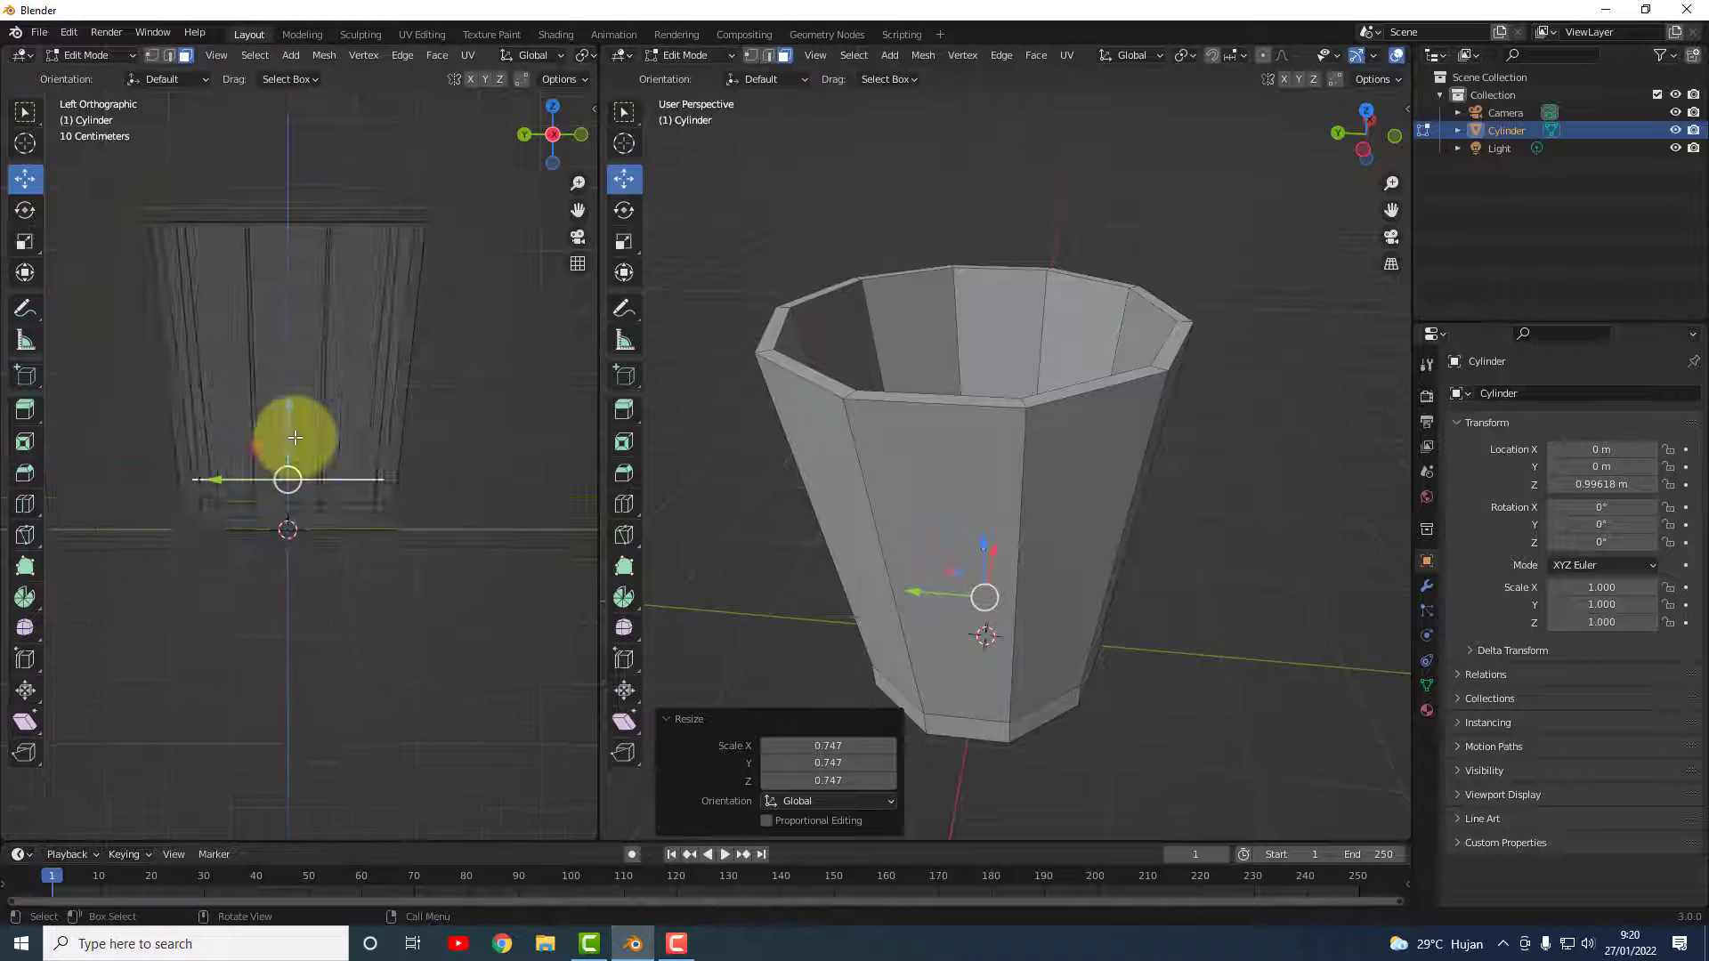
scroll(294, 437, up, 4)
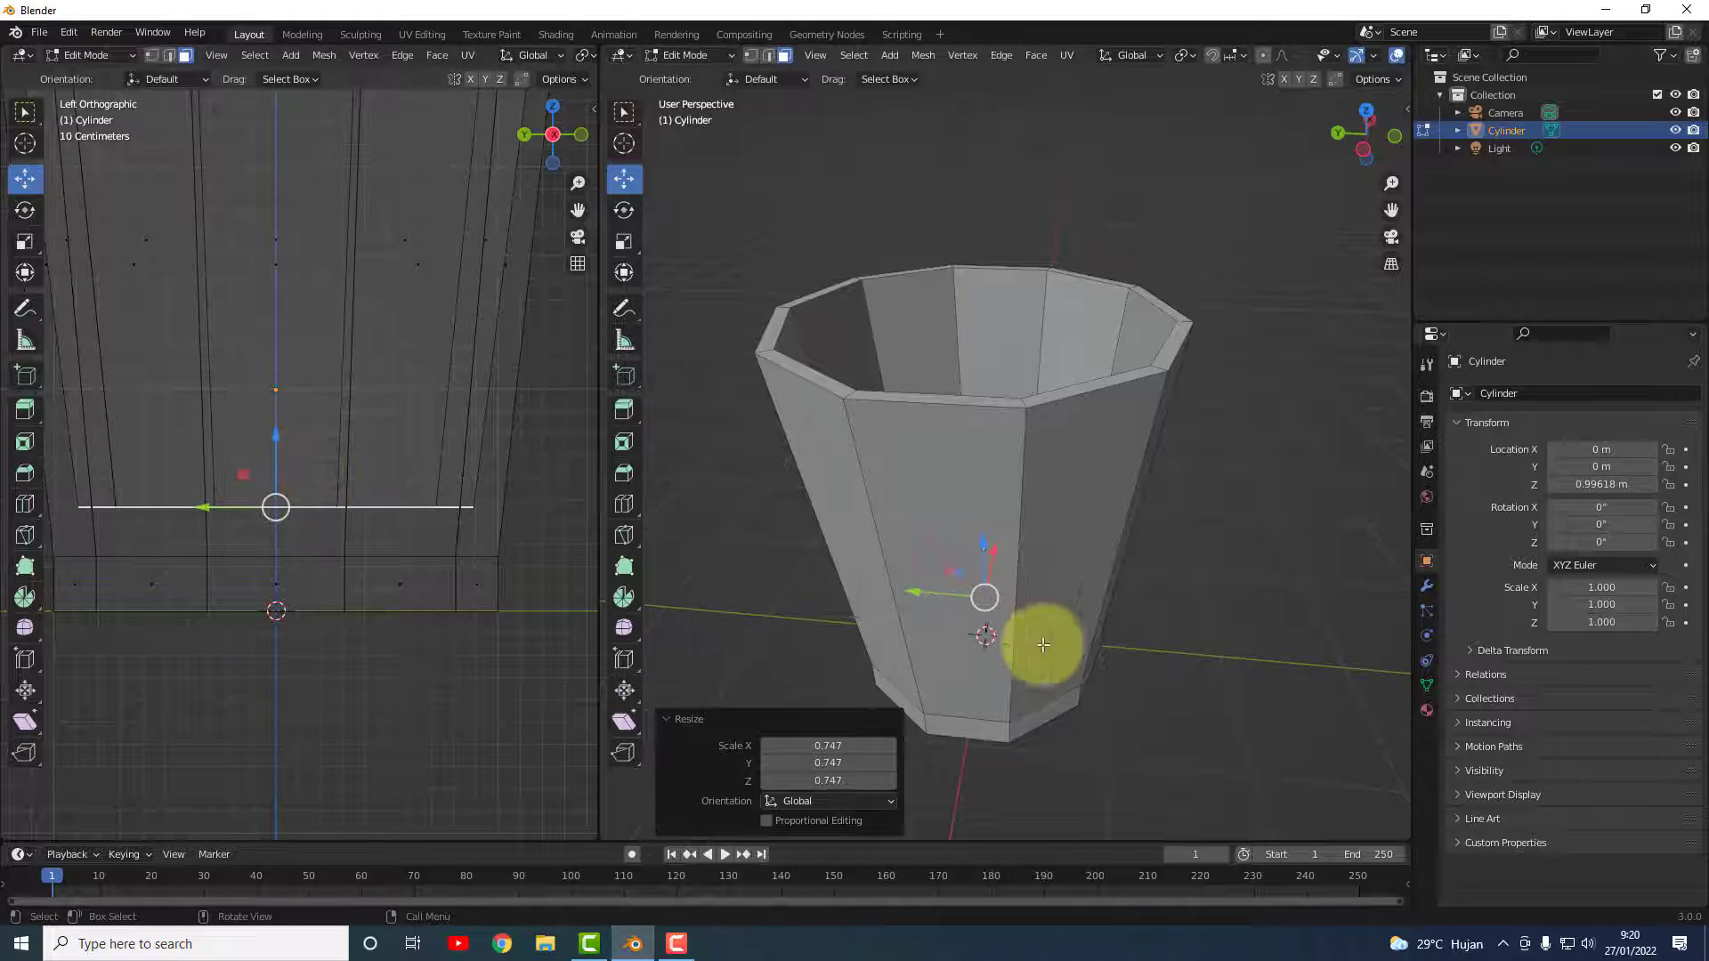
click(1174, 590)
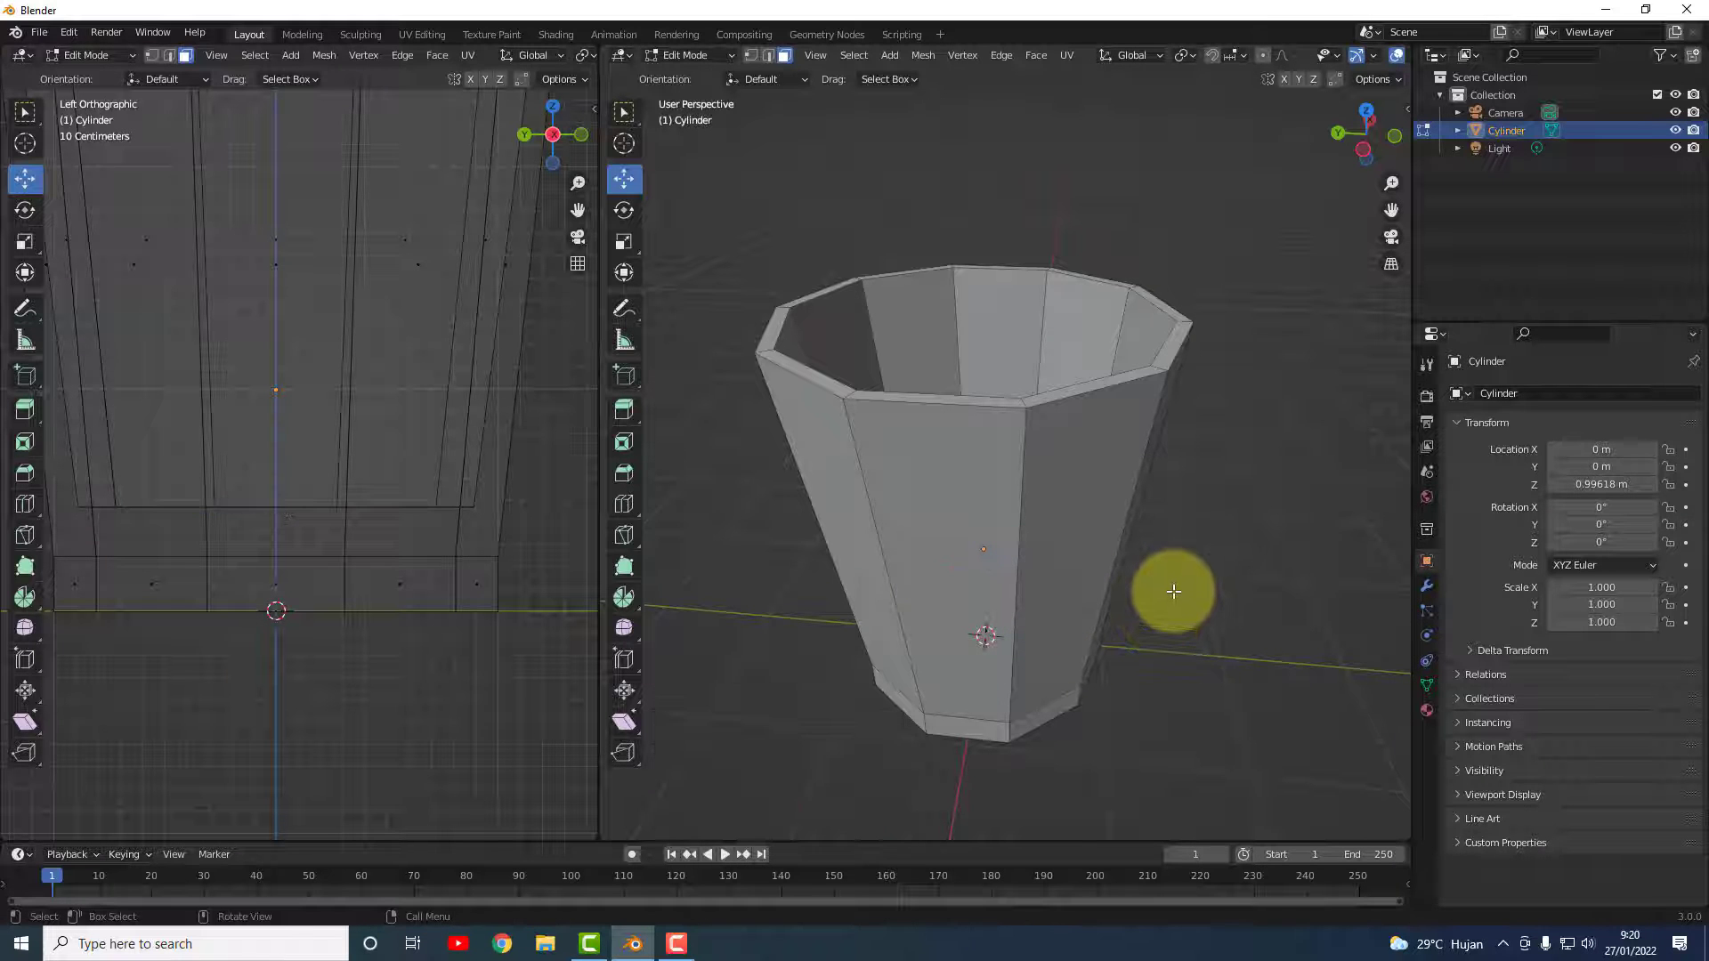
- Inset the cup's bottom face by about 0.098 m and extrude it about 0.20 m inward to recess the base
middle_drag(1118, 590, 1053, 548)
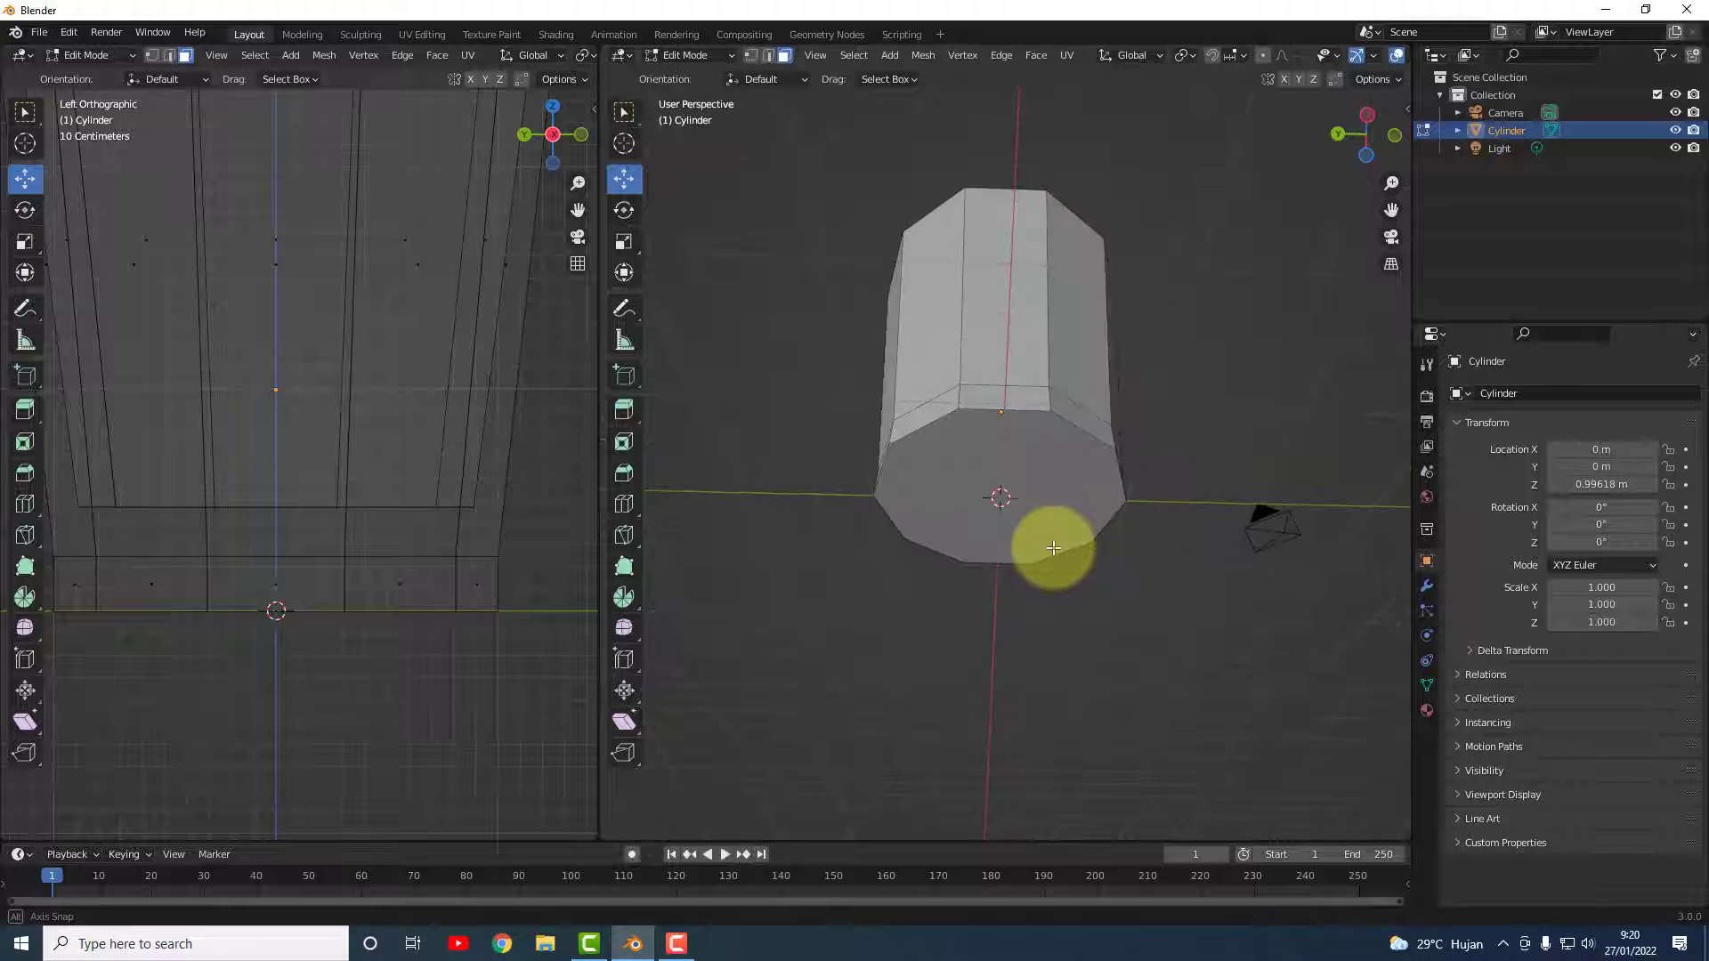
click(1048, 487)
key(i)
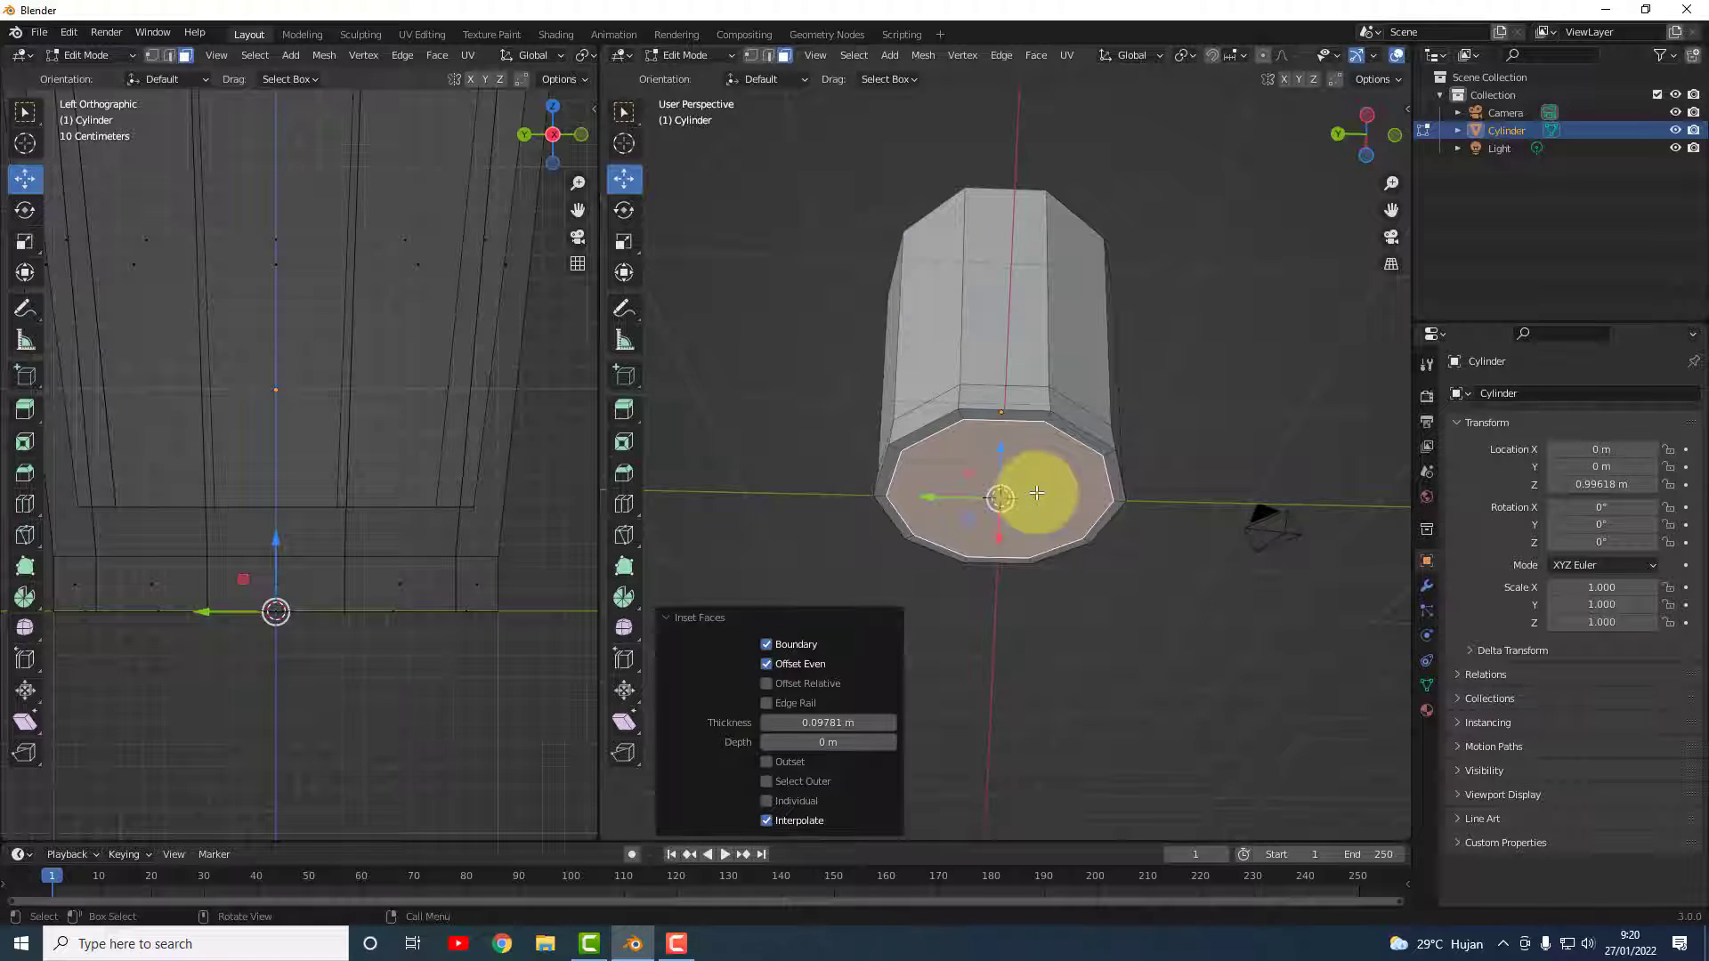
key(e)
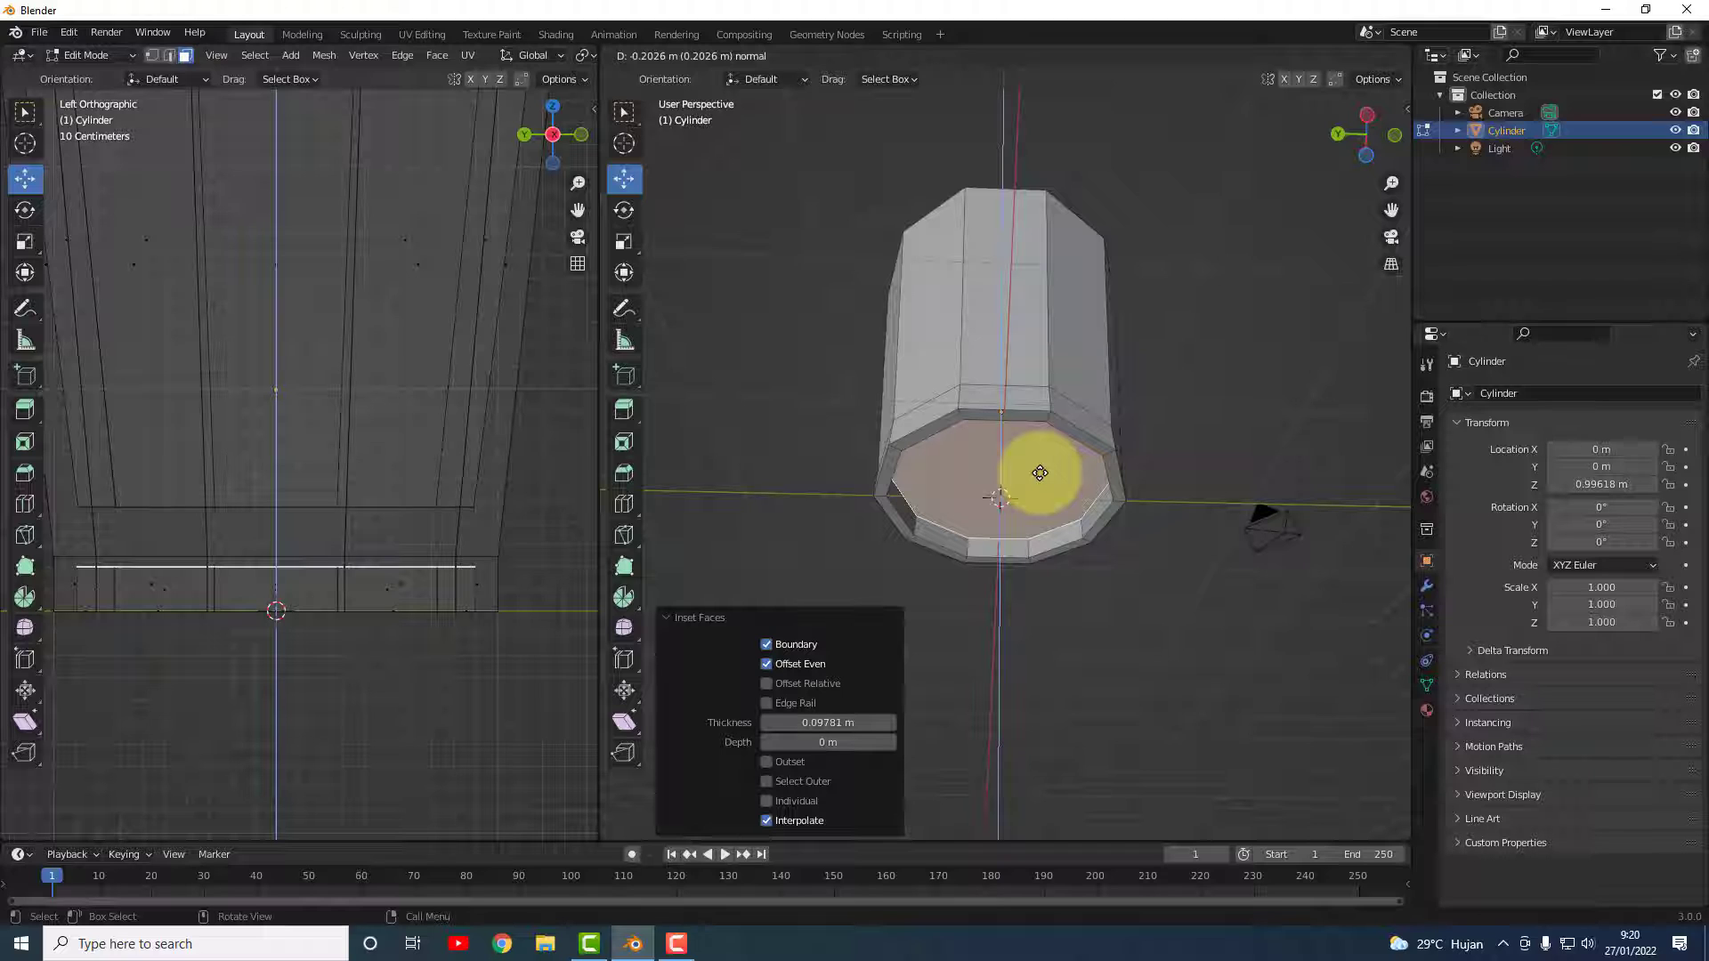
click(1040, 473)
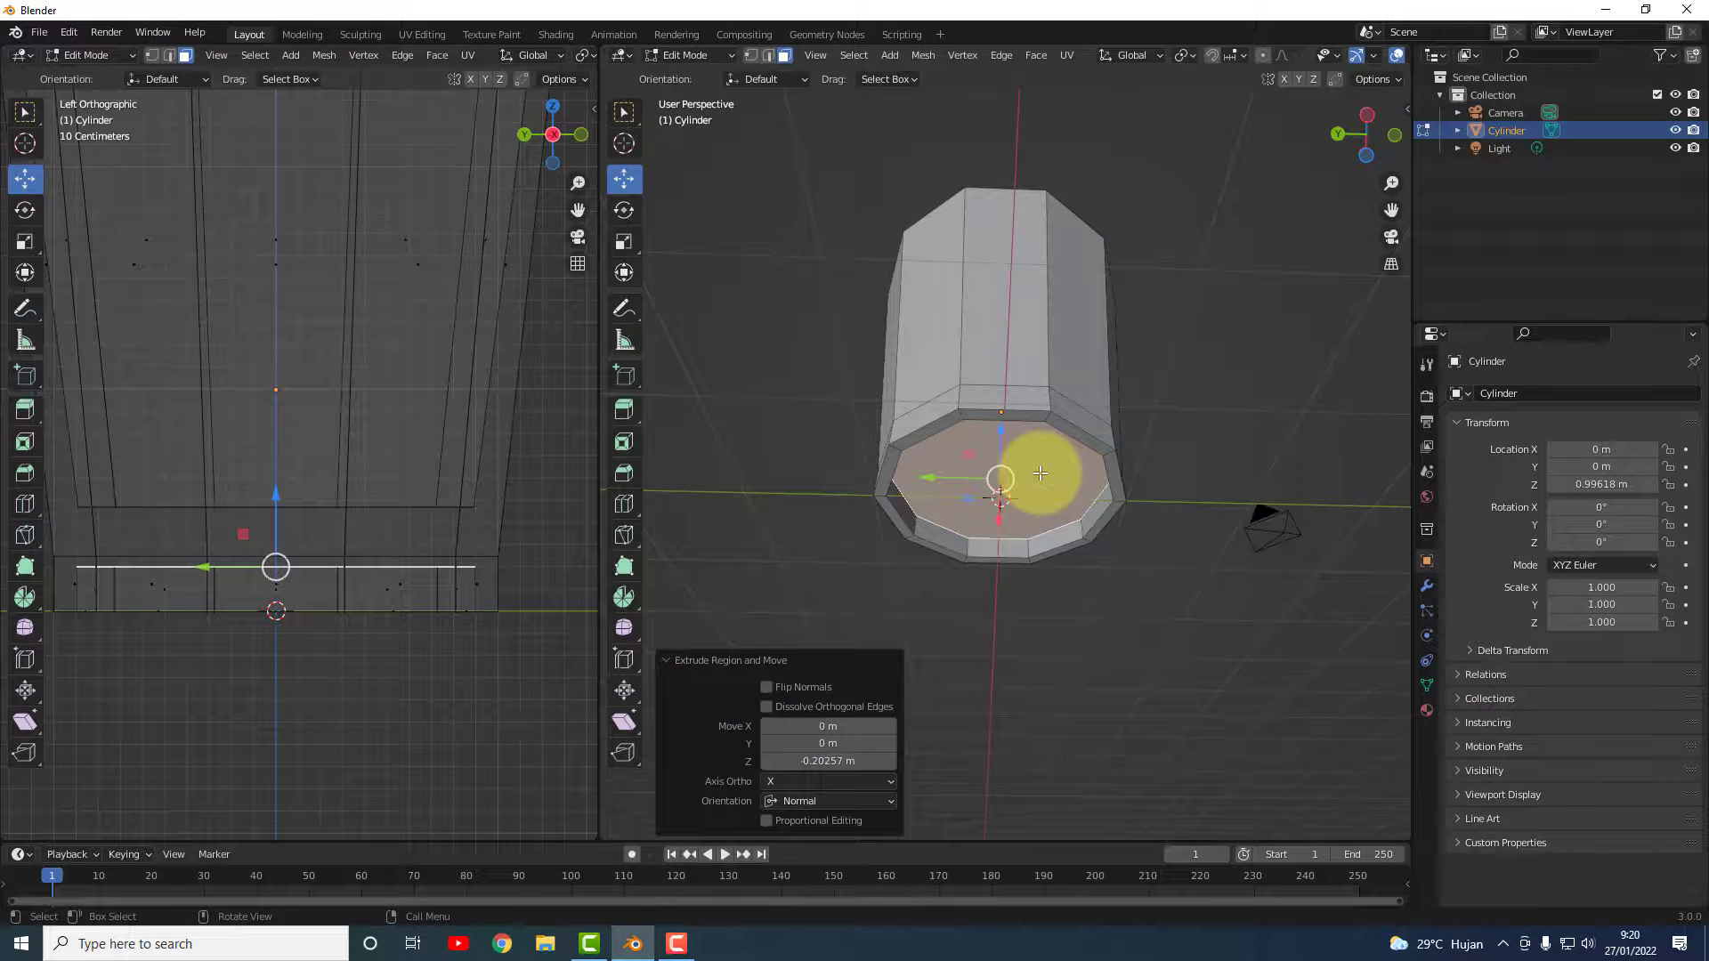
click(1160, 566)
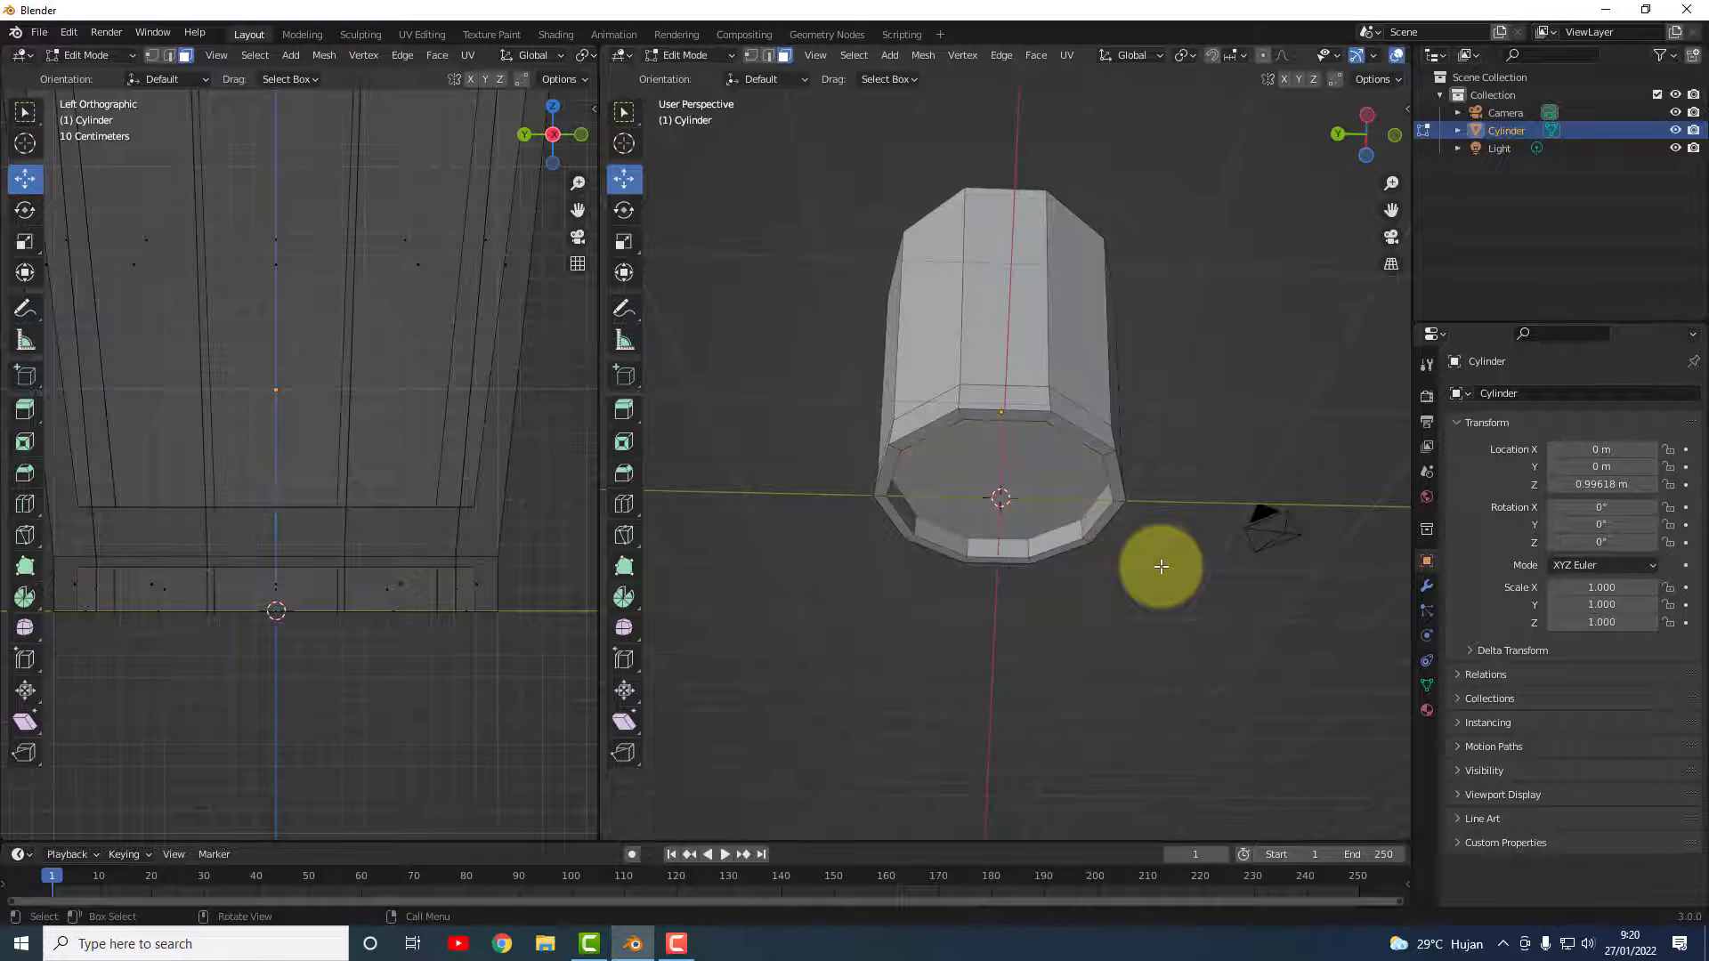
- Join the two 3D viewports into one, keeping the solid-shaded perspective view
middle_drag(1010, 522, 1041, 542)
scroll(434, 472, down, 3)
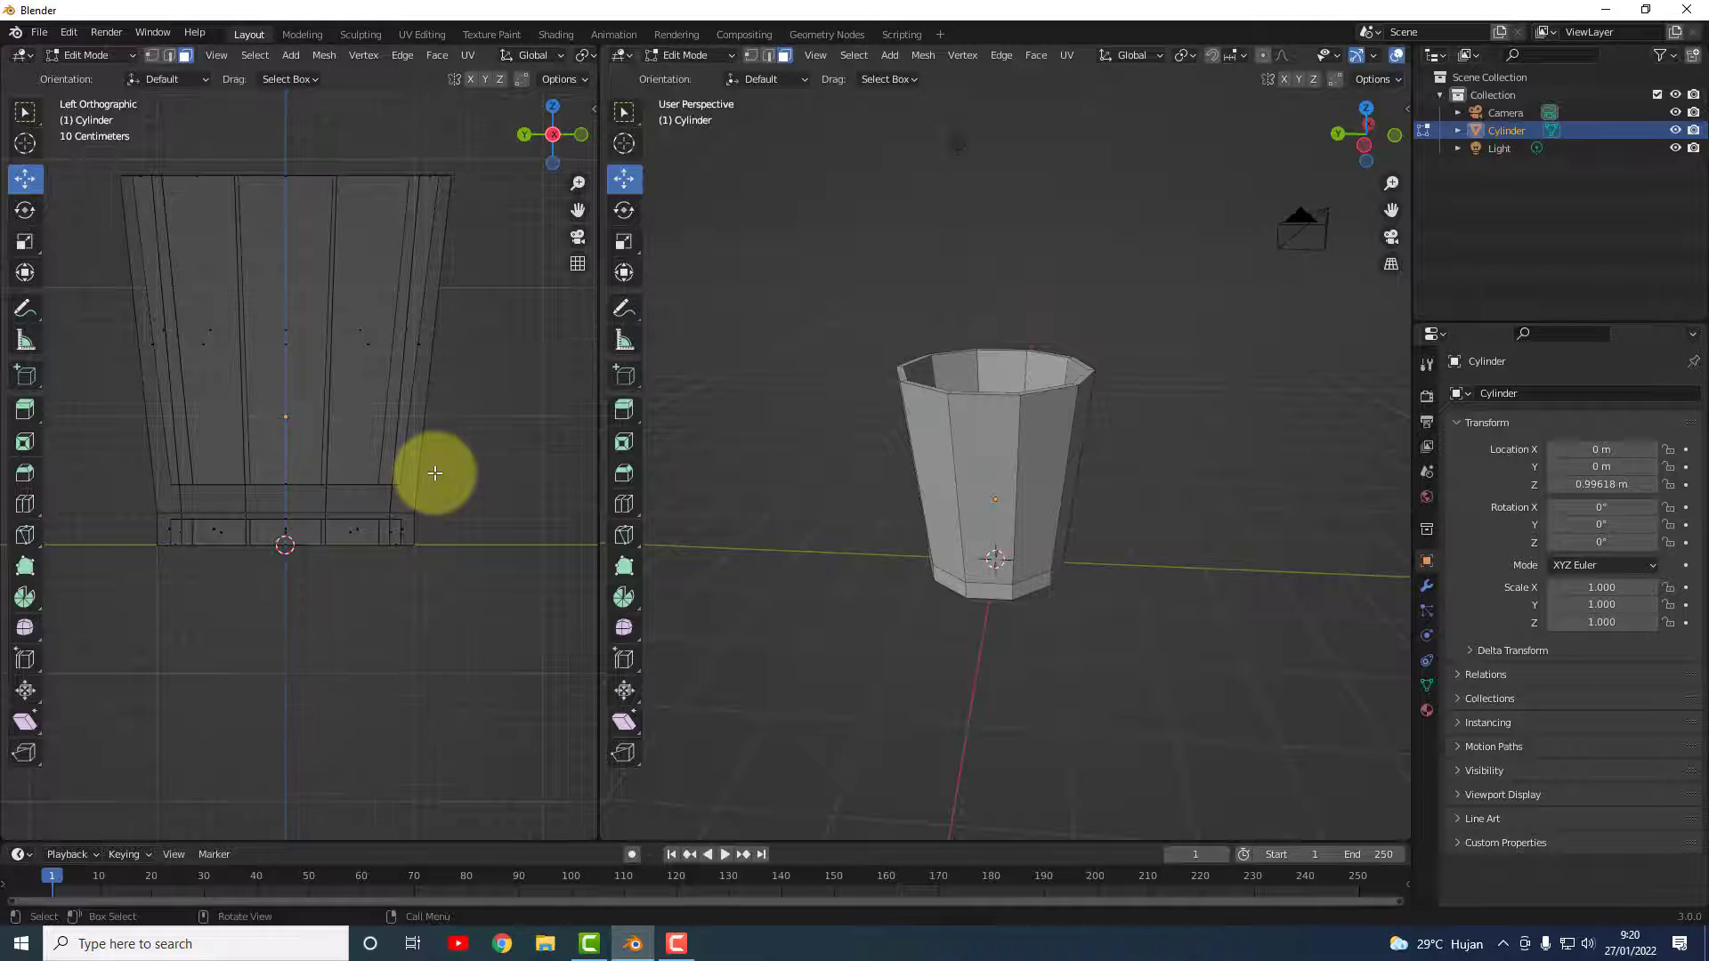
scroll(434, 473, down, 2)
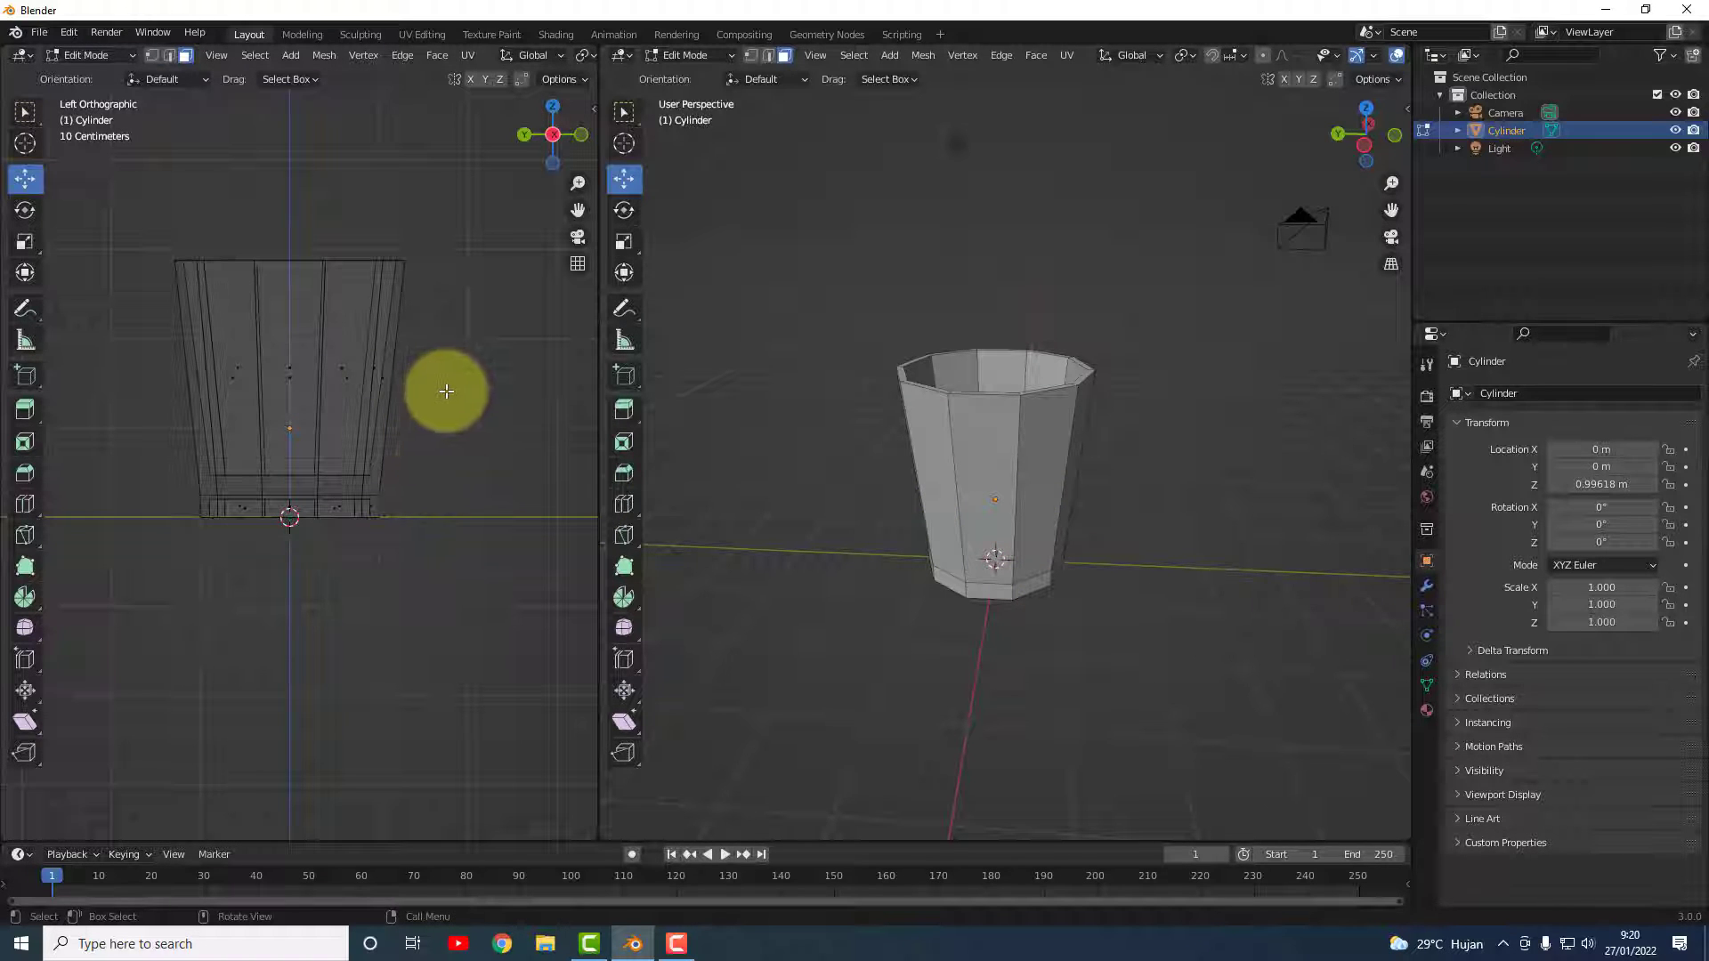
right_click(344, 66)
click(292, 260)
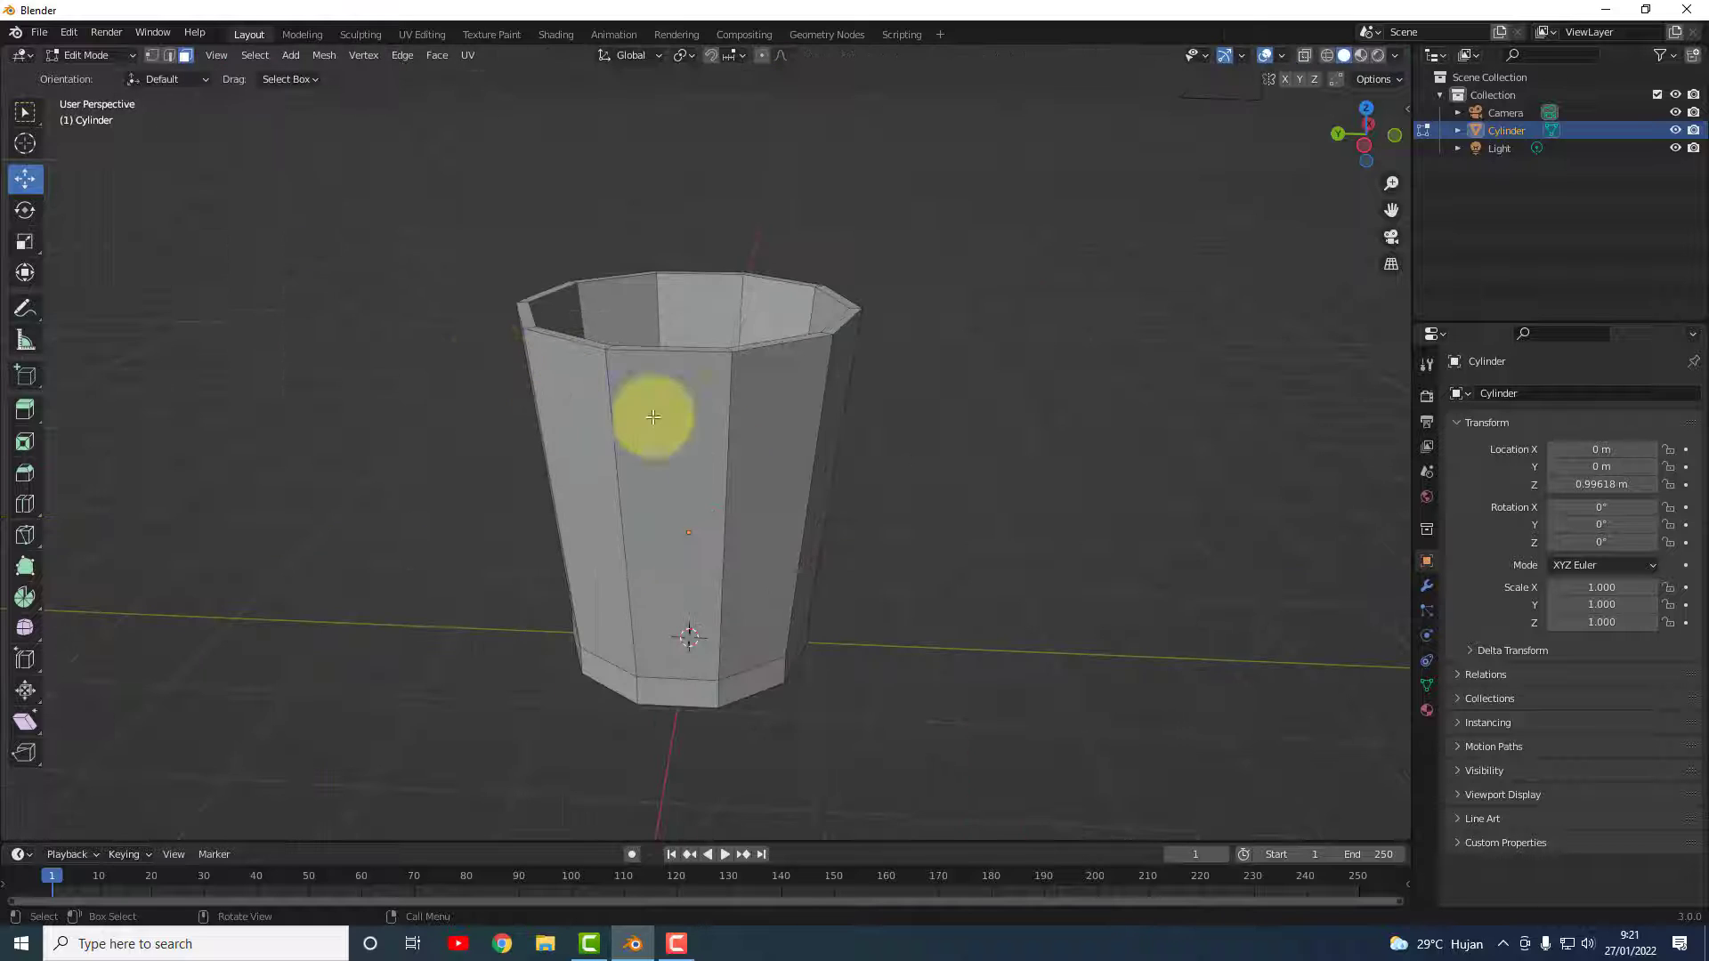
- Return to Object Mode and add a Subdivision Surface modifier to the cup with viewport and render levels of 3
middle_drag(922, 579, 785, 603)
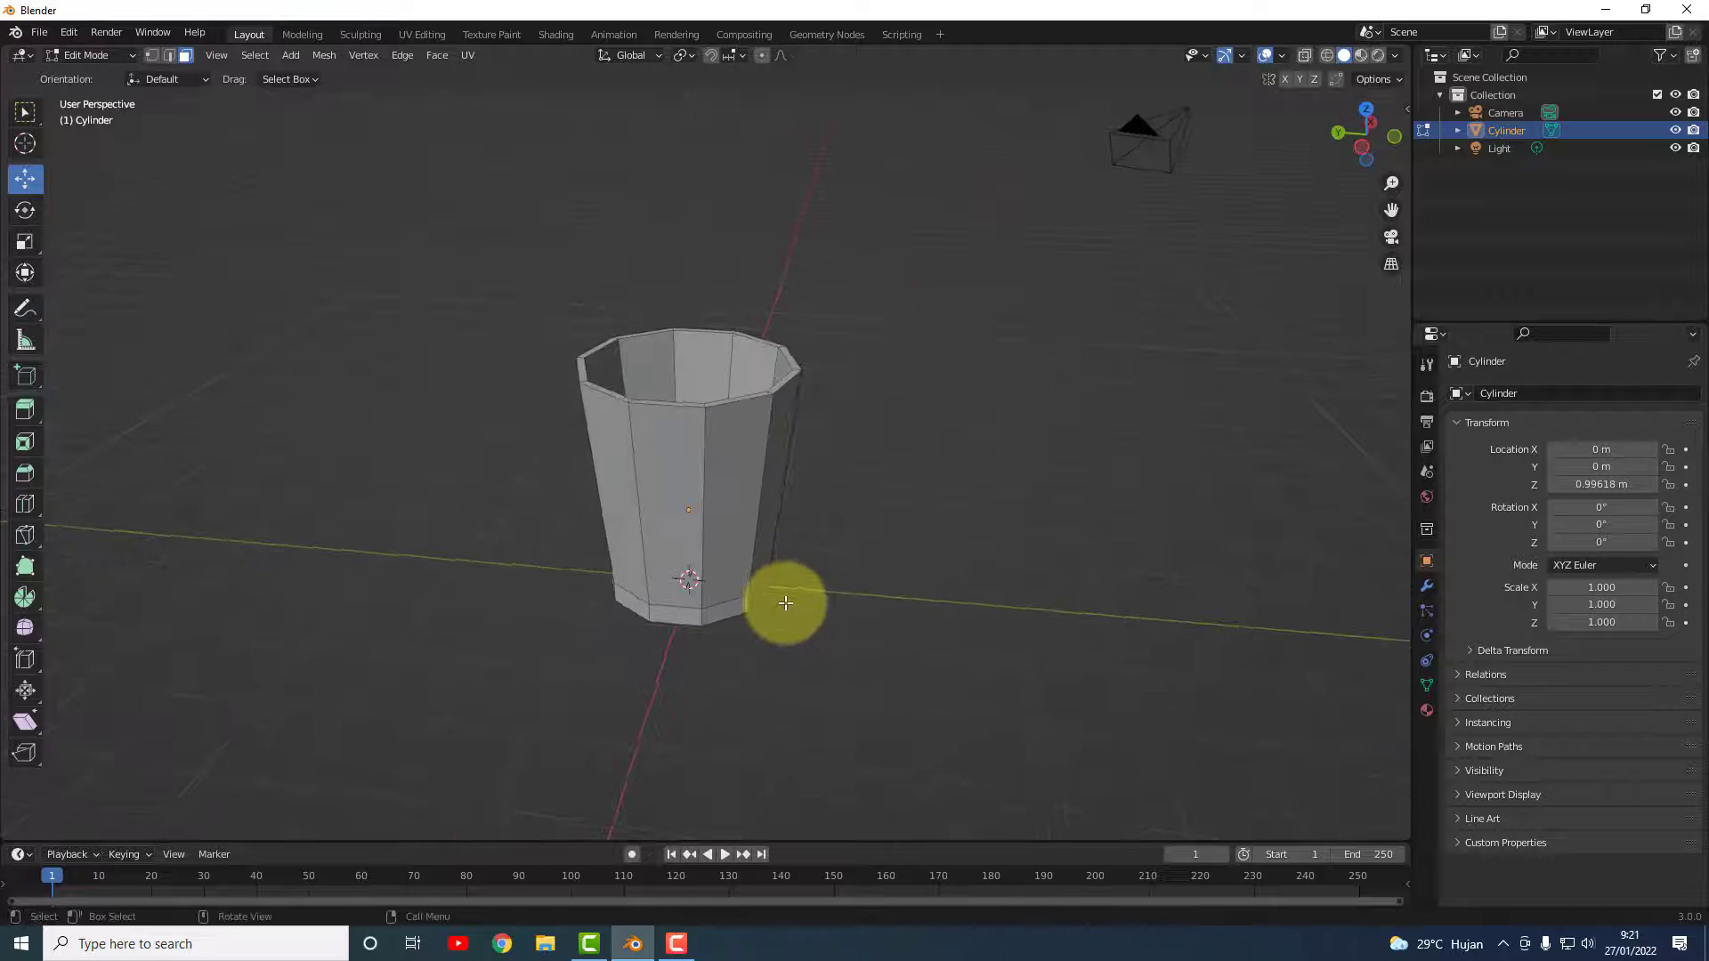
key(Tab)
middle_drag(771, 530, 830, 597)
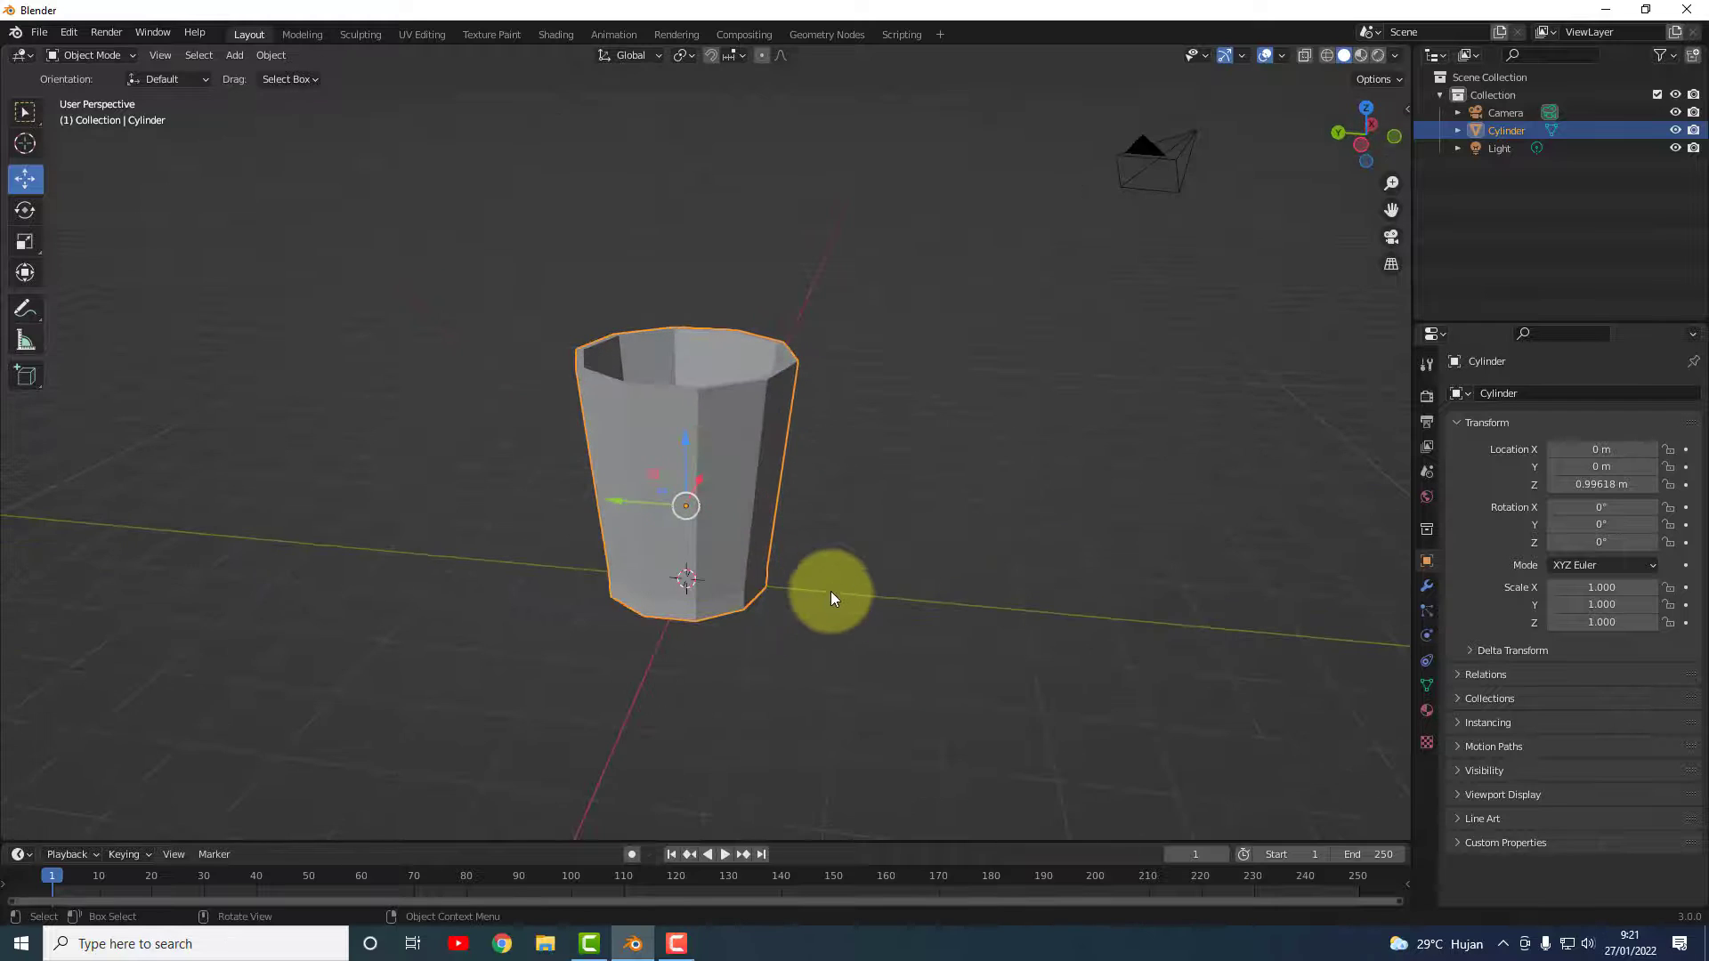
click(1426, 588)
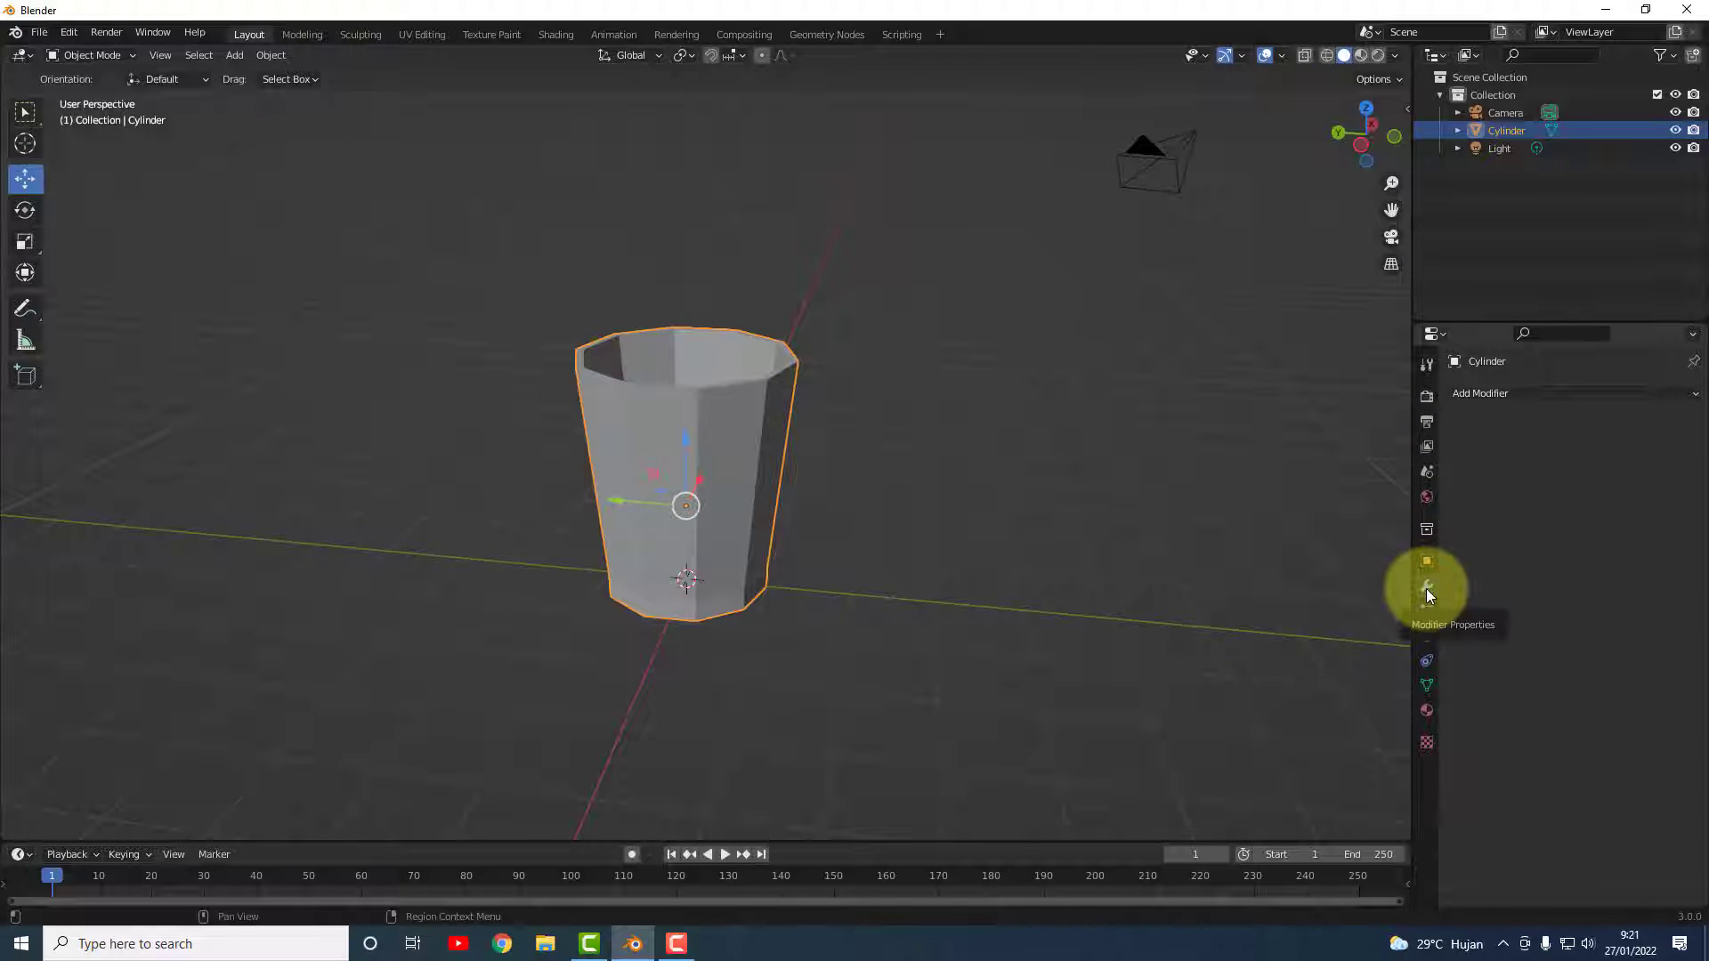
click(1532, 388)
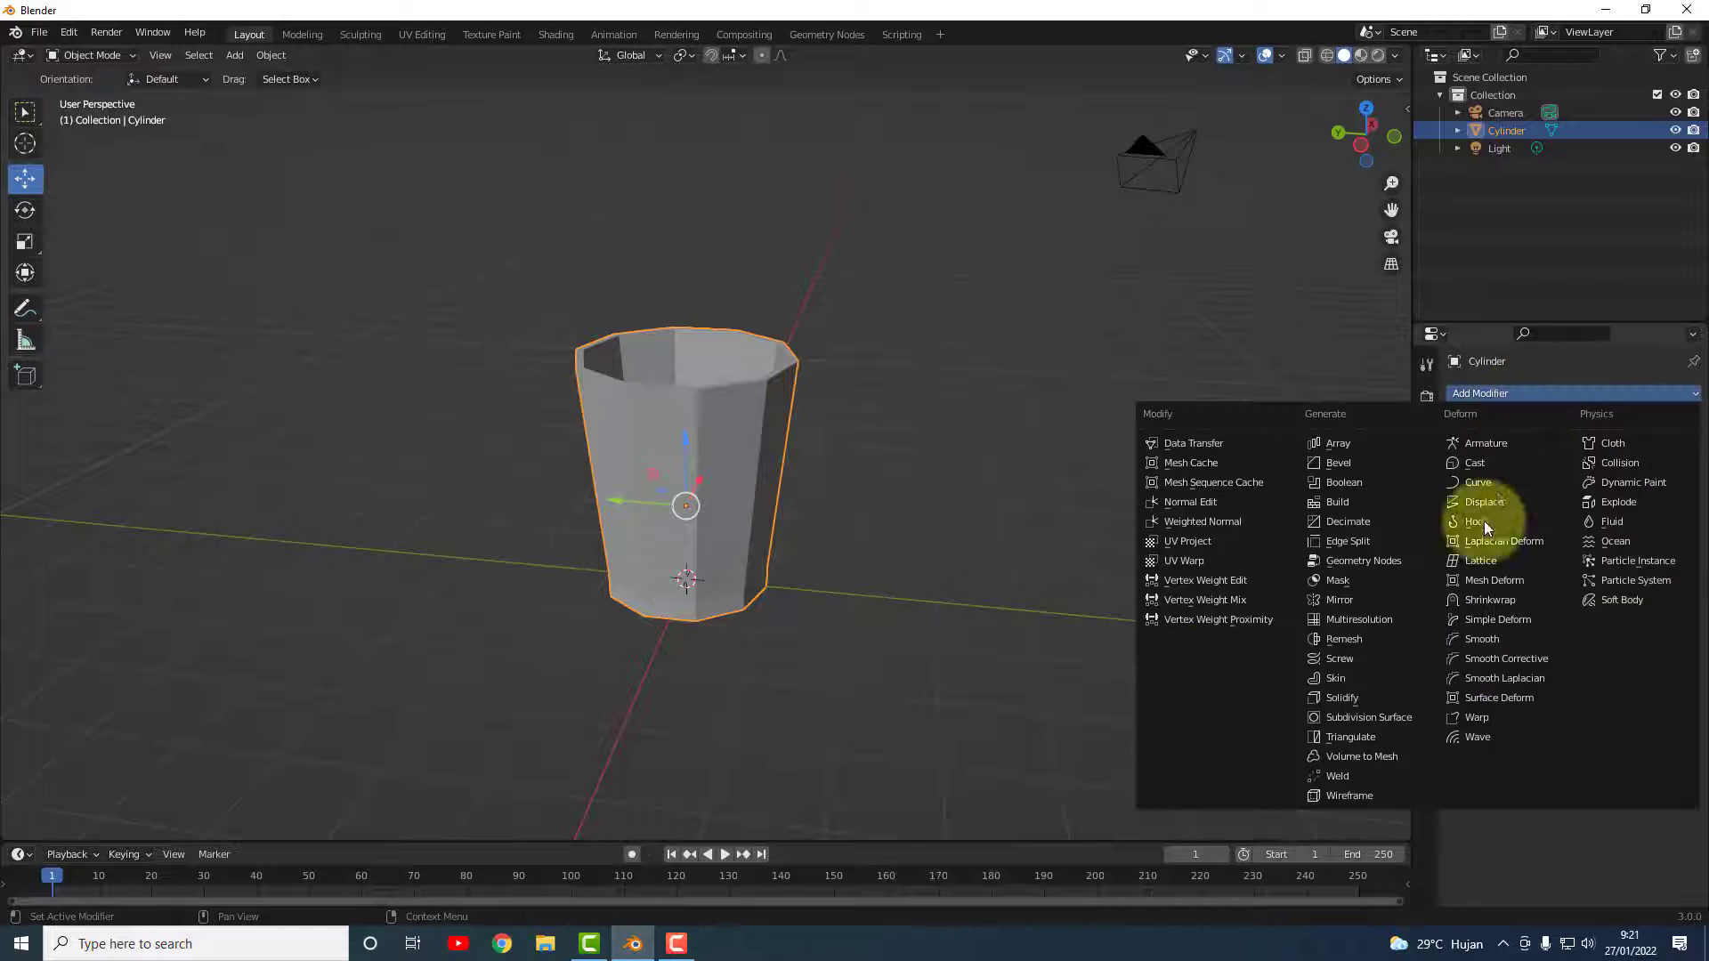
click(1396, 717)
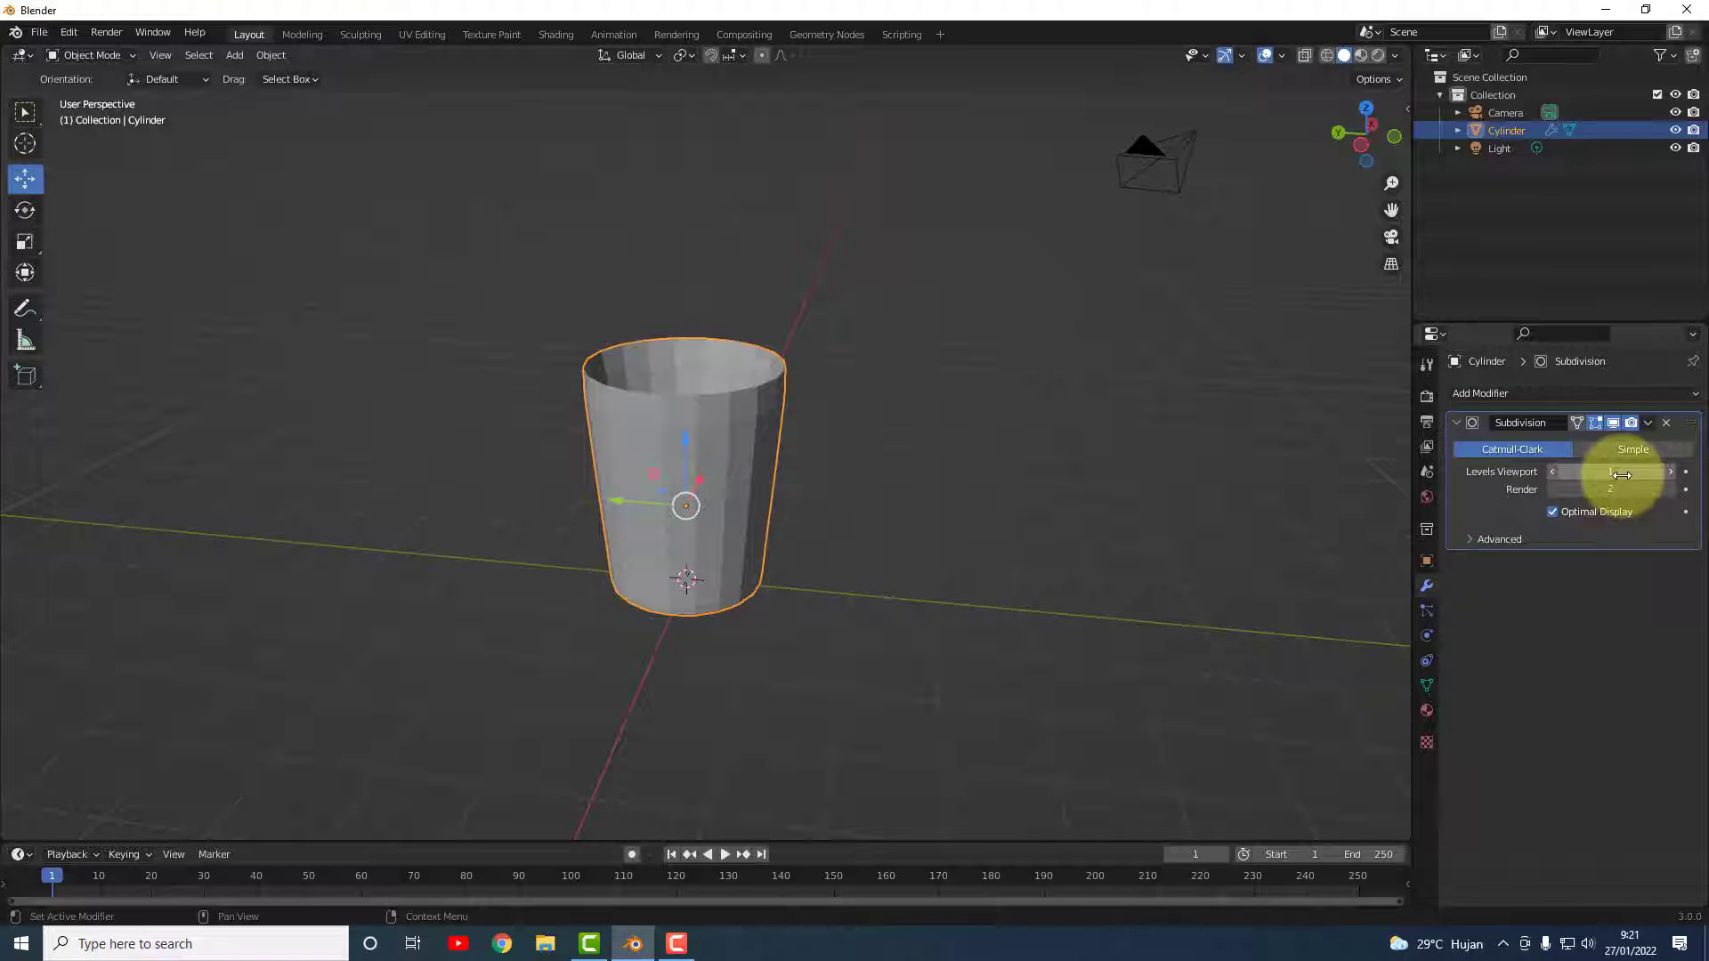
text(3)
key(Return)
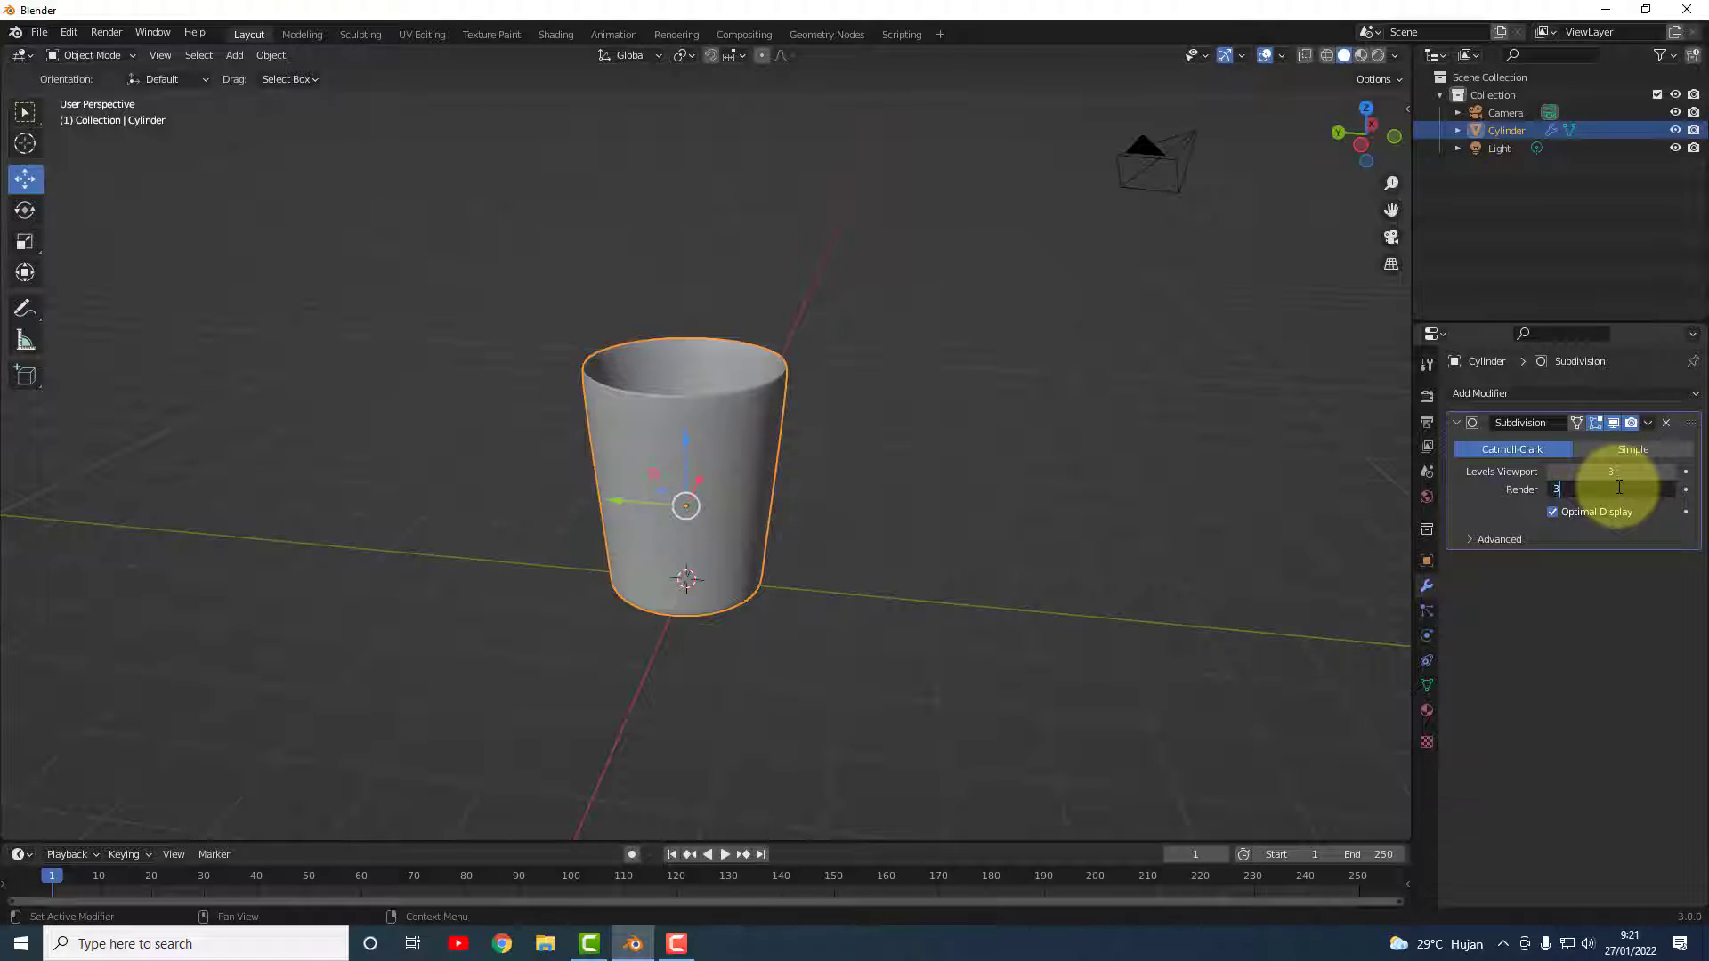
click(982, 569)
- In Edit Mode, add a single loop cut around the cup's inner wall and slide it up to the rim
middle_drag(977, 550, 836, 520)
scroll(898, 492, up, 2)
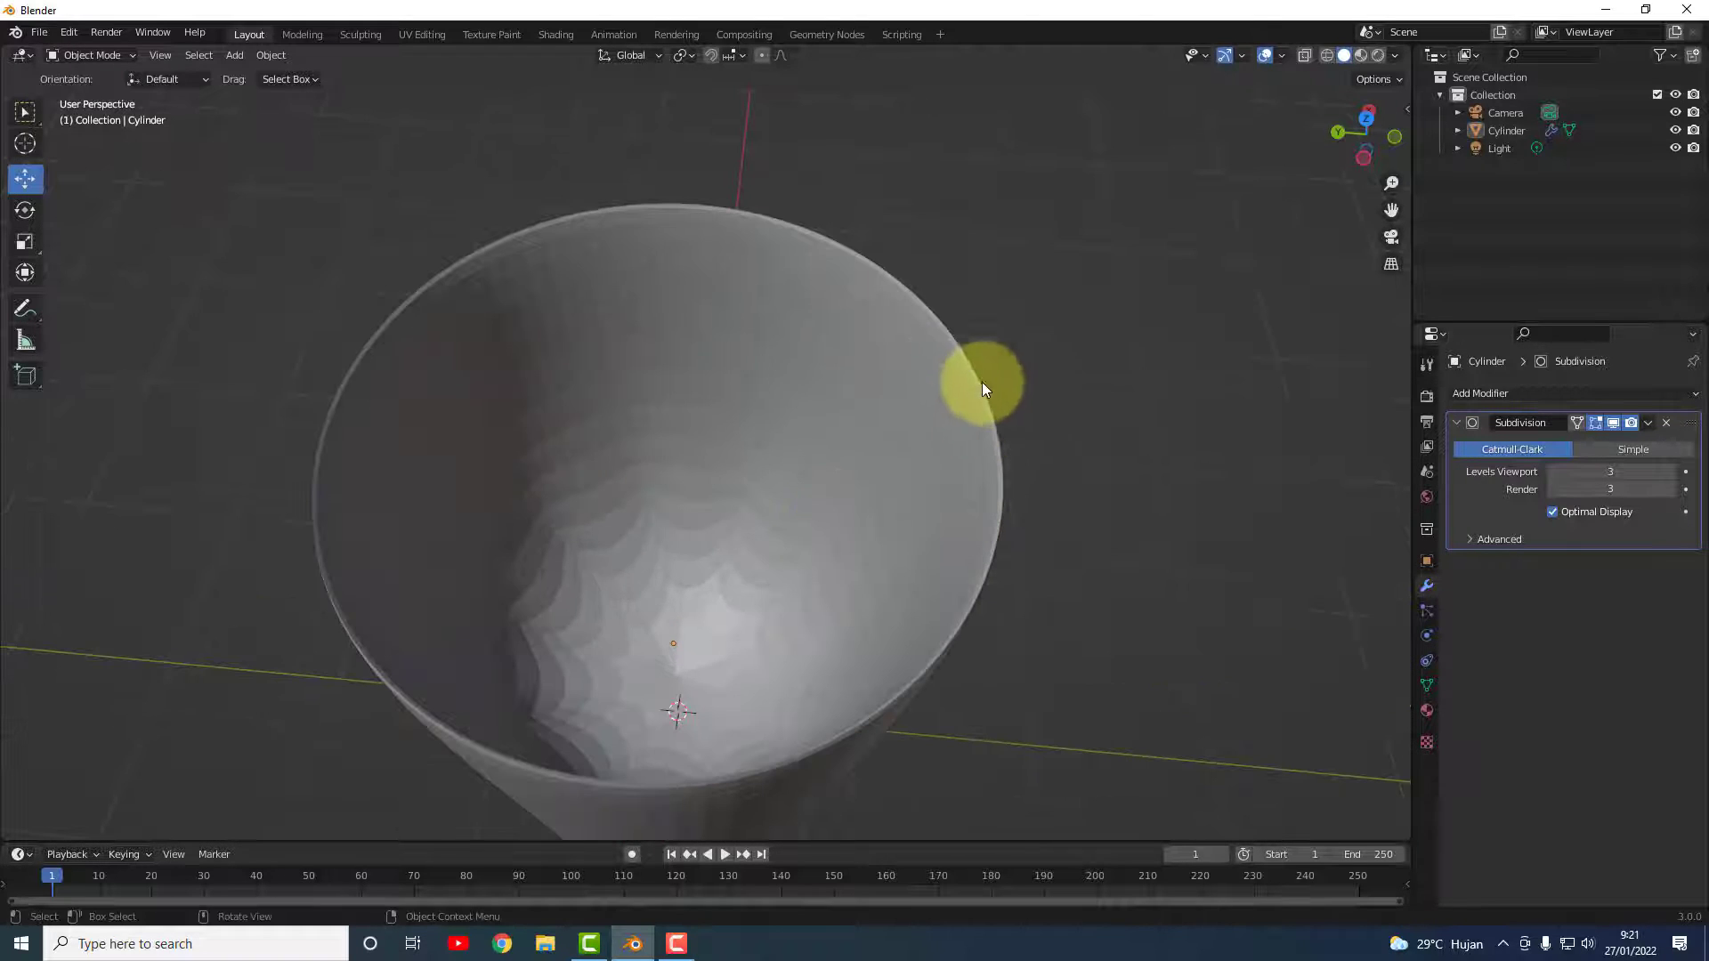
middle_drag(606, 464, 776, 503)
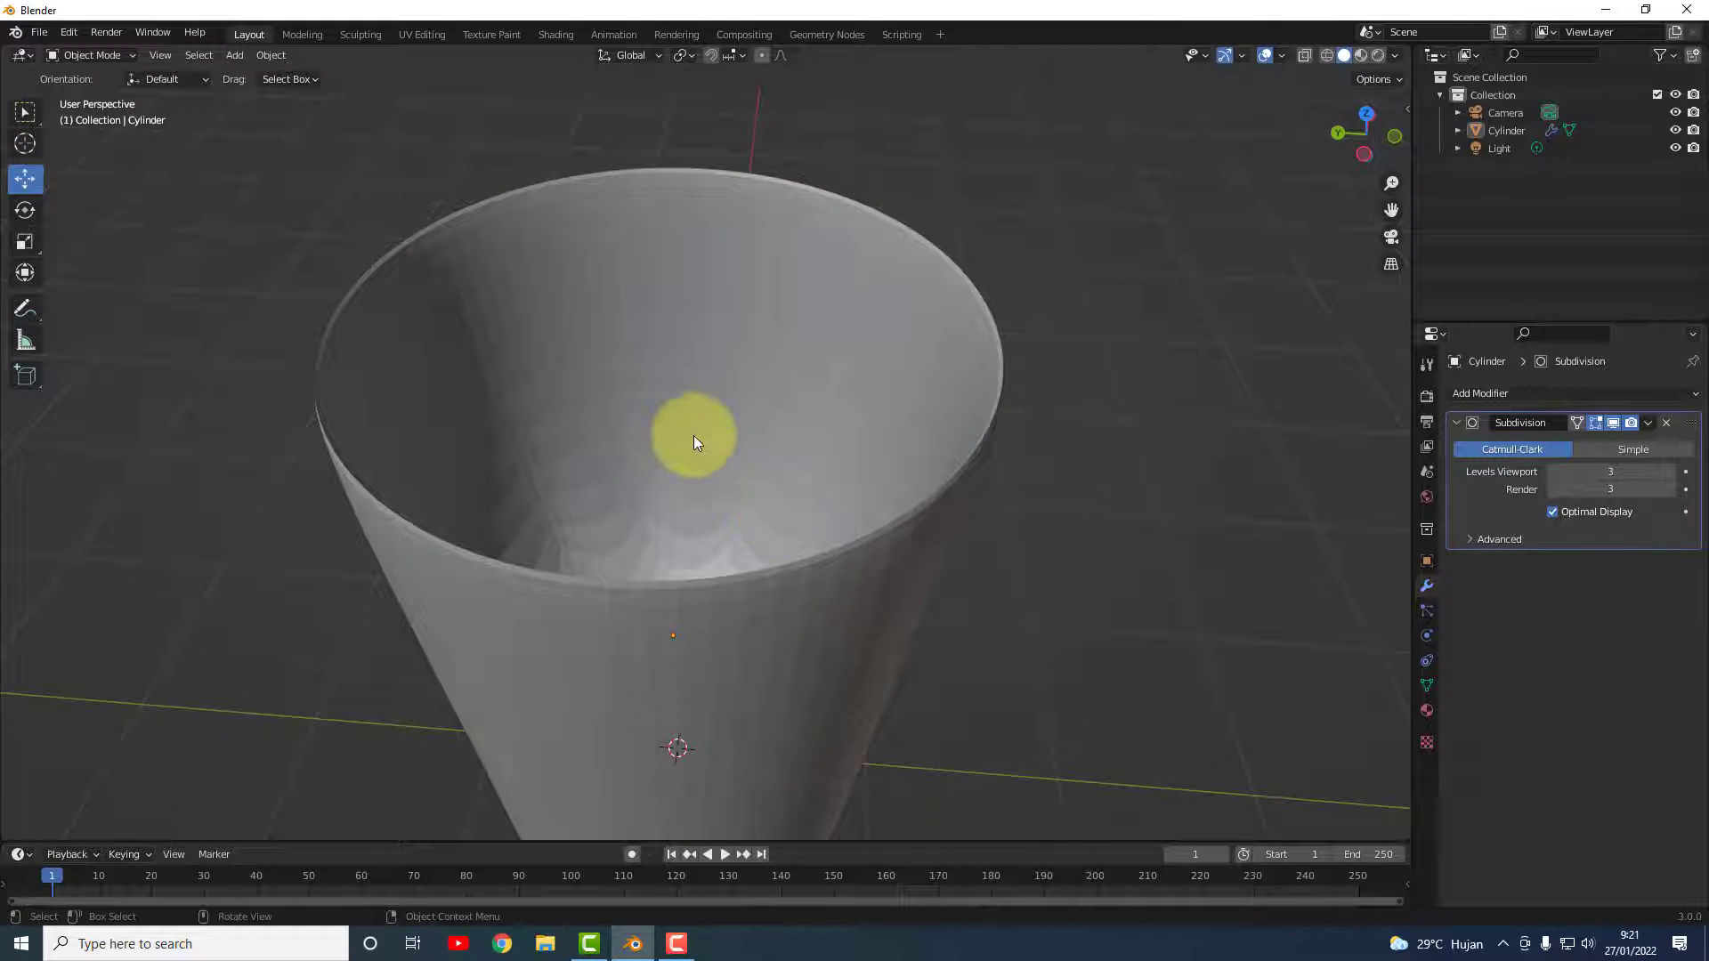
middle_drag(705, 395, 756, 418)
key(Tab)
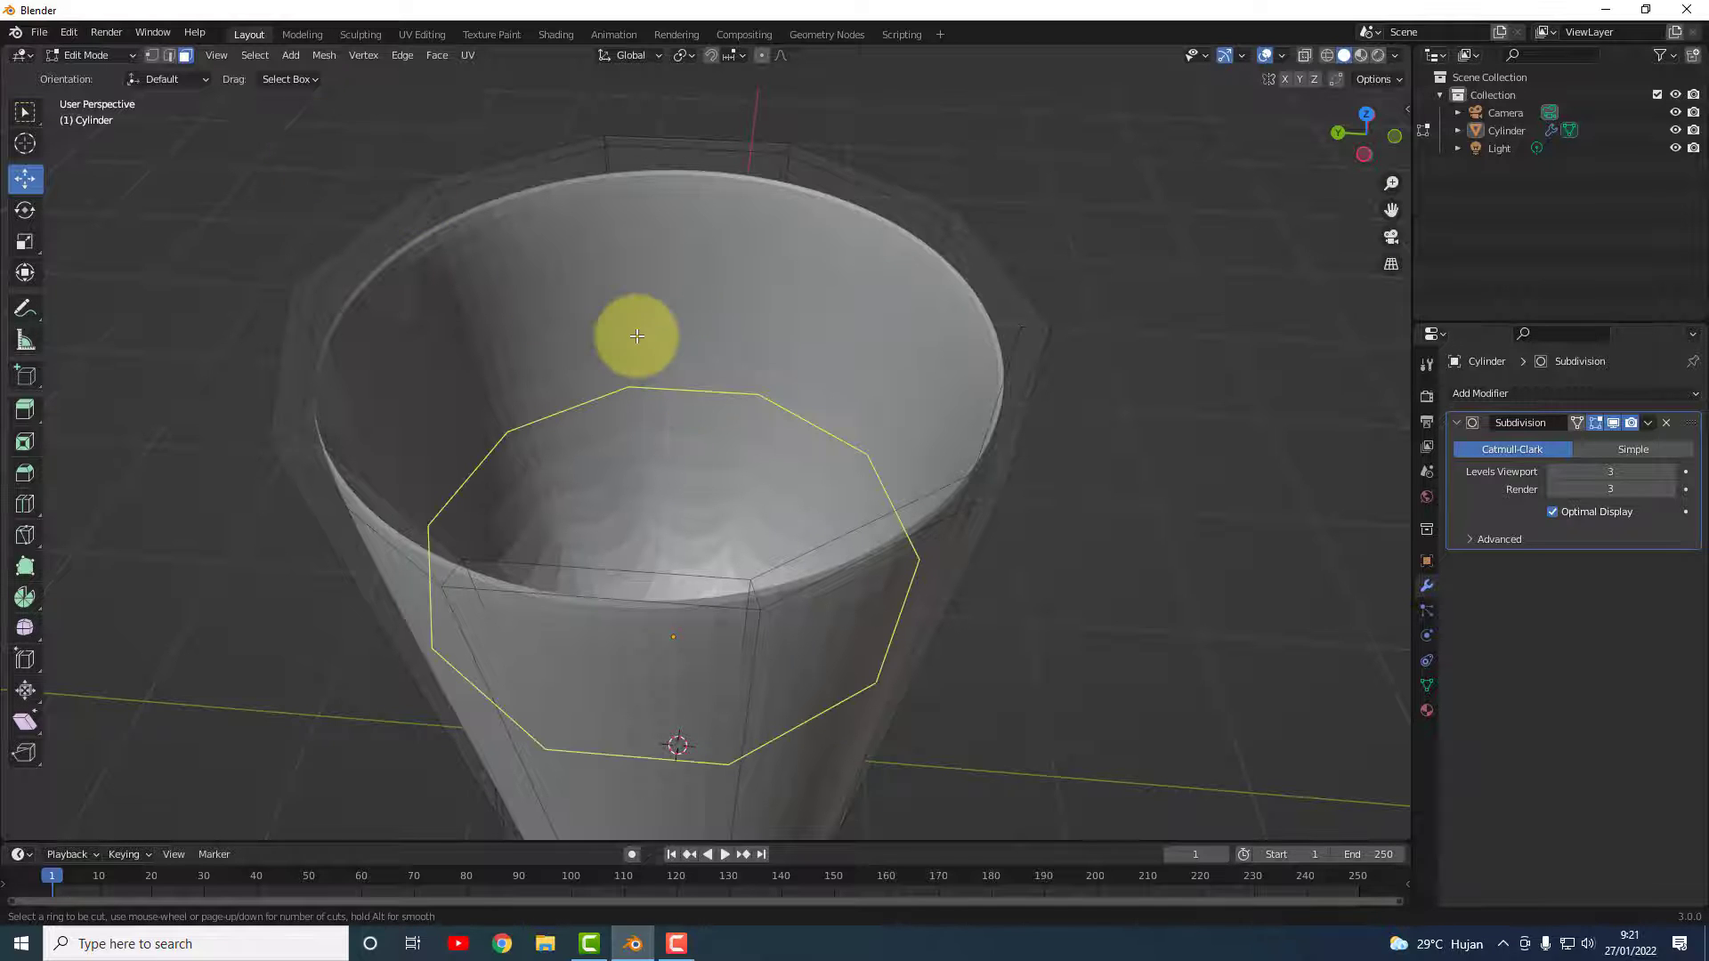
drag(636, 335, 629, 68)
scroll(1050, 427, down, 3)
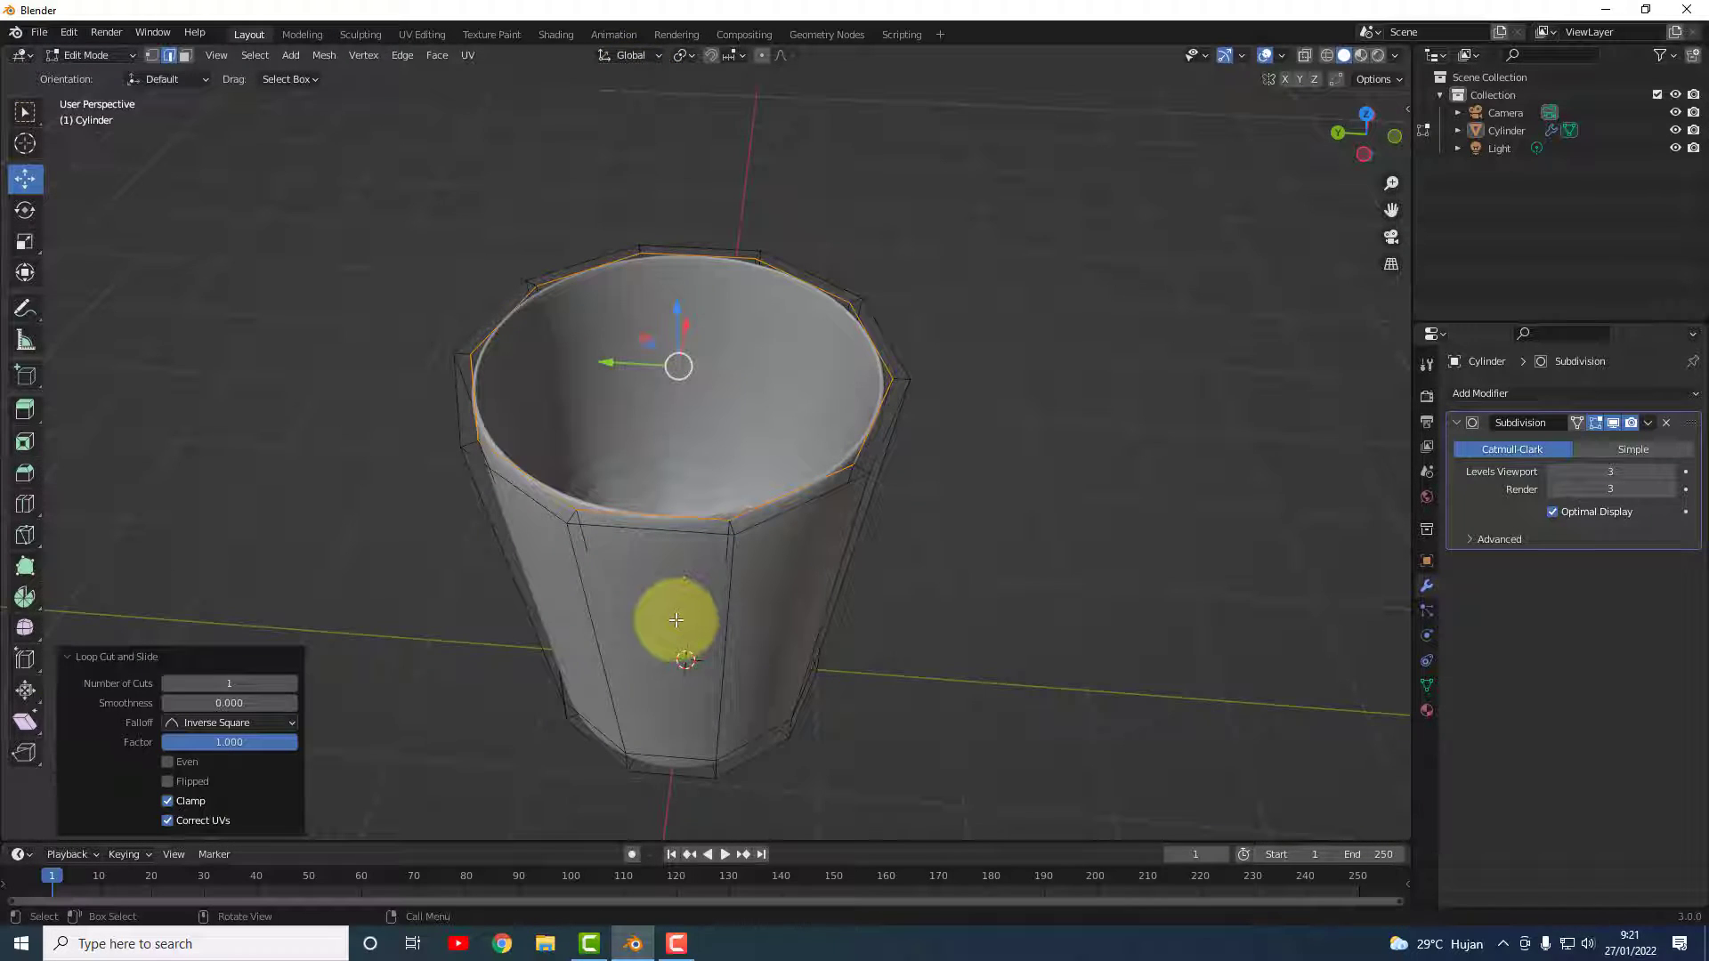
- Add a loop cut around the cup's outer wall, slide it up to the rim, and return to Object Mode
drag(705, 615, 702, 431)
click(1053, 403)
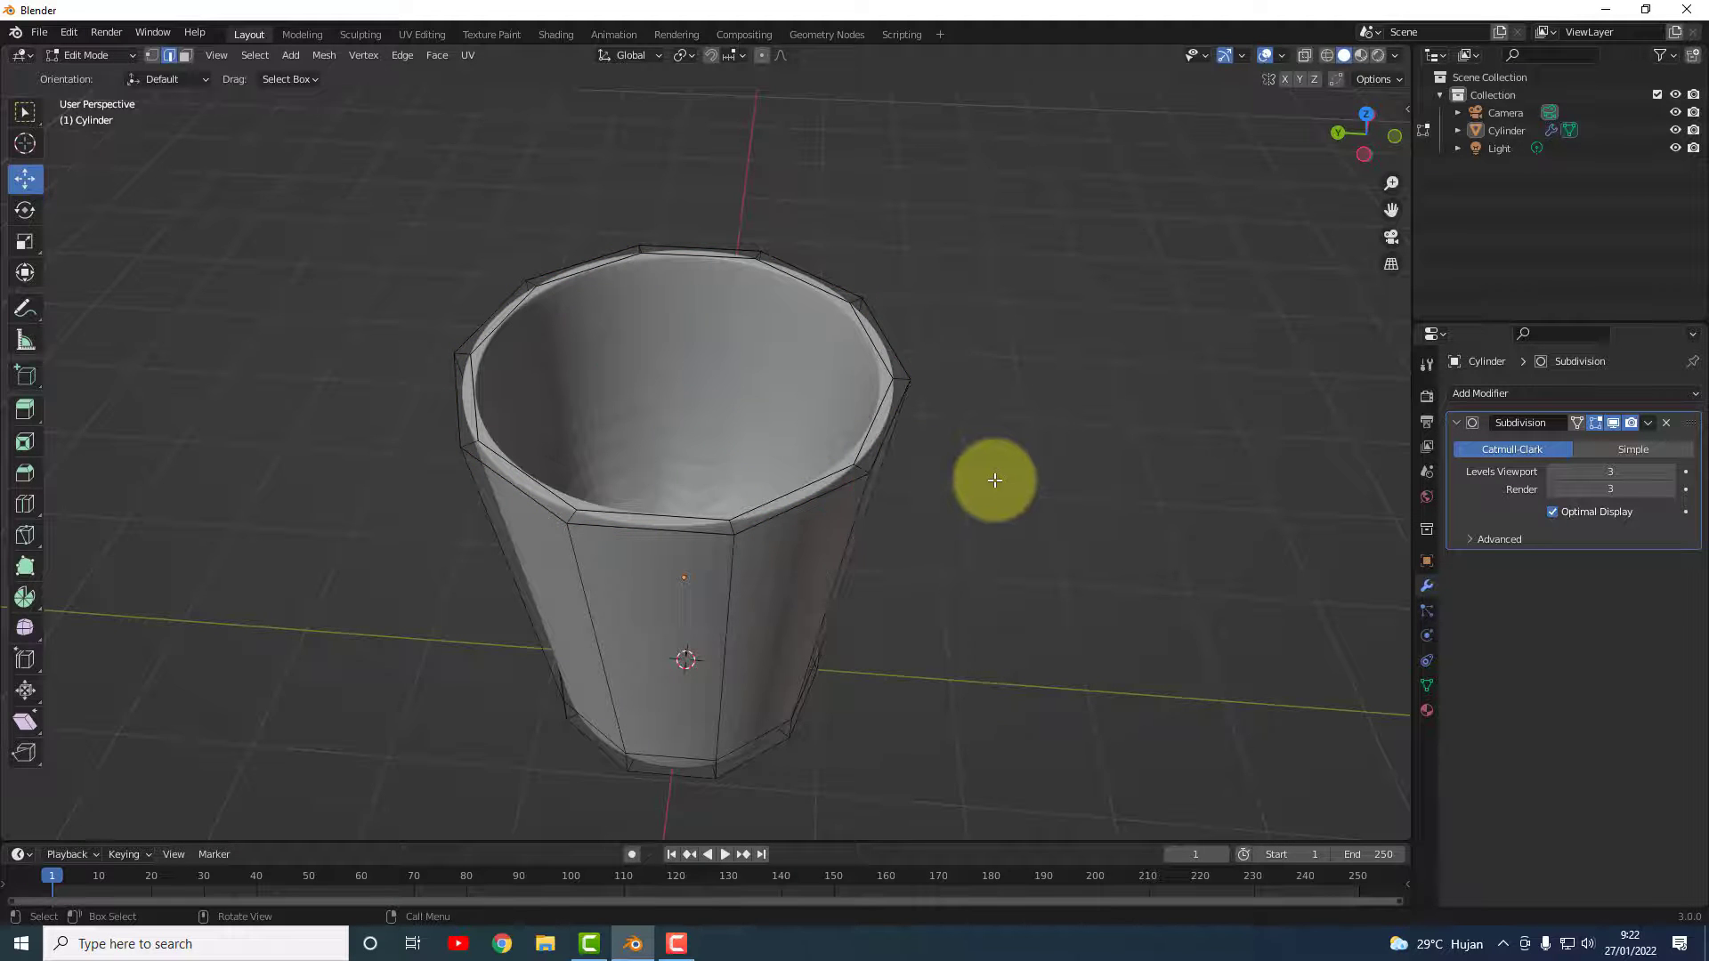
key(Tab)
scroll(858, 472, up, 7)
scroll(1122, 441, down, 3)
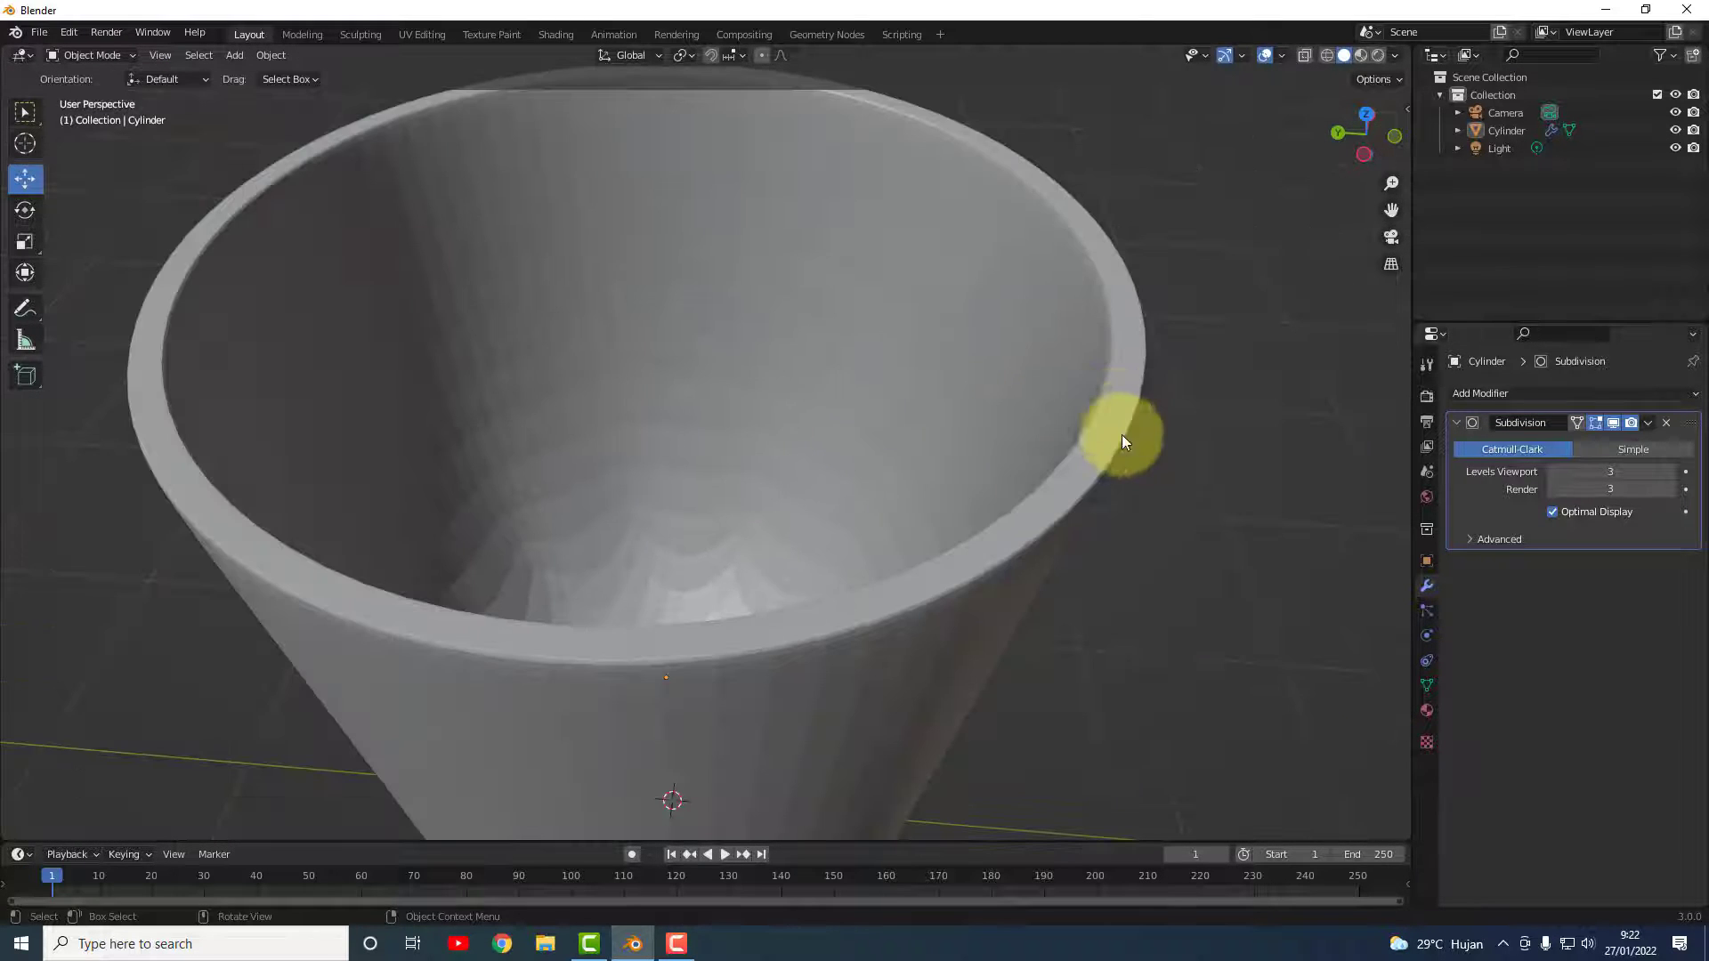
- In Edit Mode, add a loop cut around the narrow outer band at the cup's base and slide it down to the bottom edge
middle_drag(910, 570, 808, 422)
scroll(774, 436, down, 5)
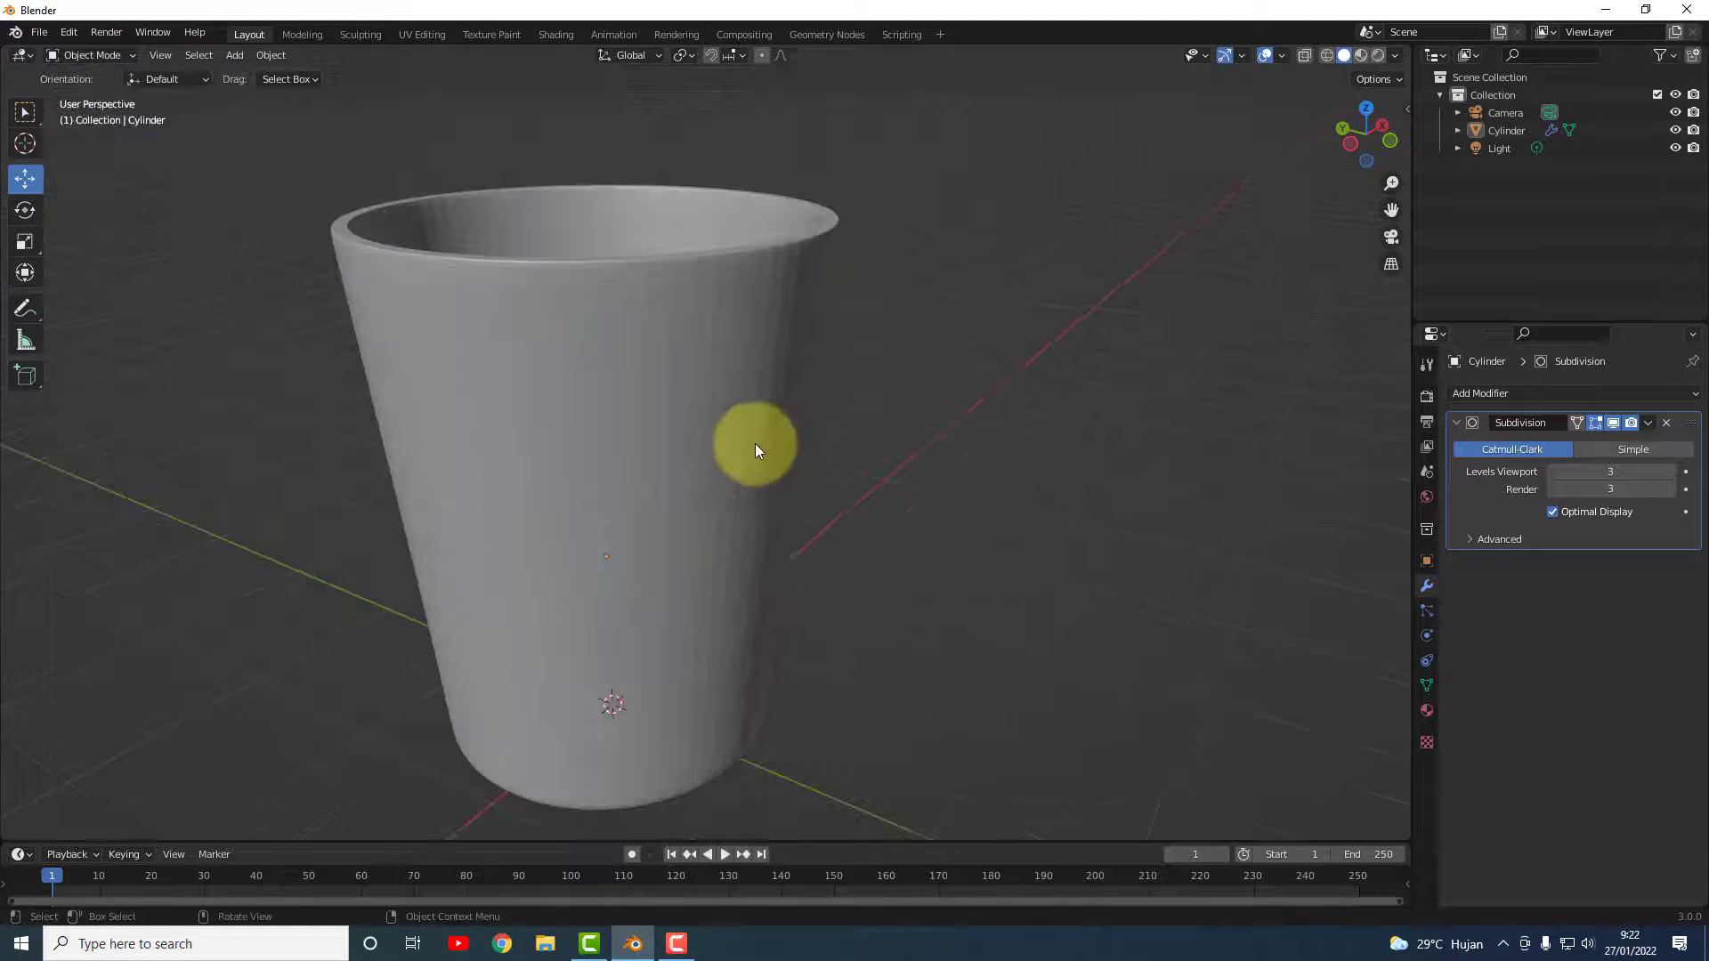
mouse_move(702, 650)
middle_down()
mouse_move(735, 543)
mouse_move(709, 623)
middle_up()
key(Tab)
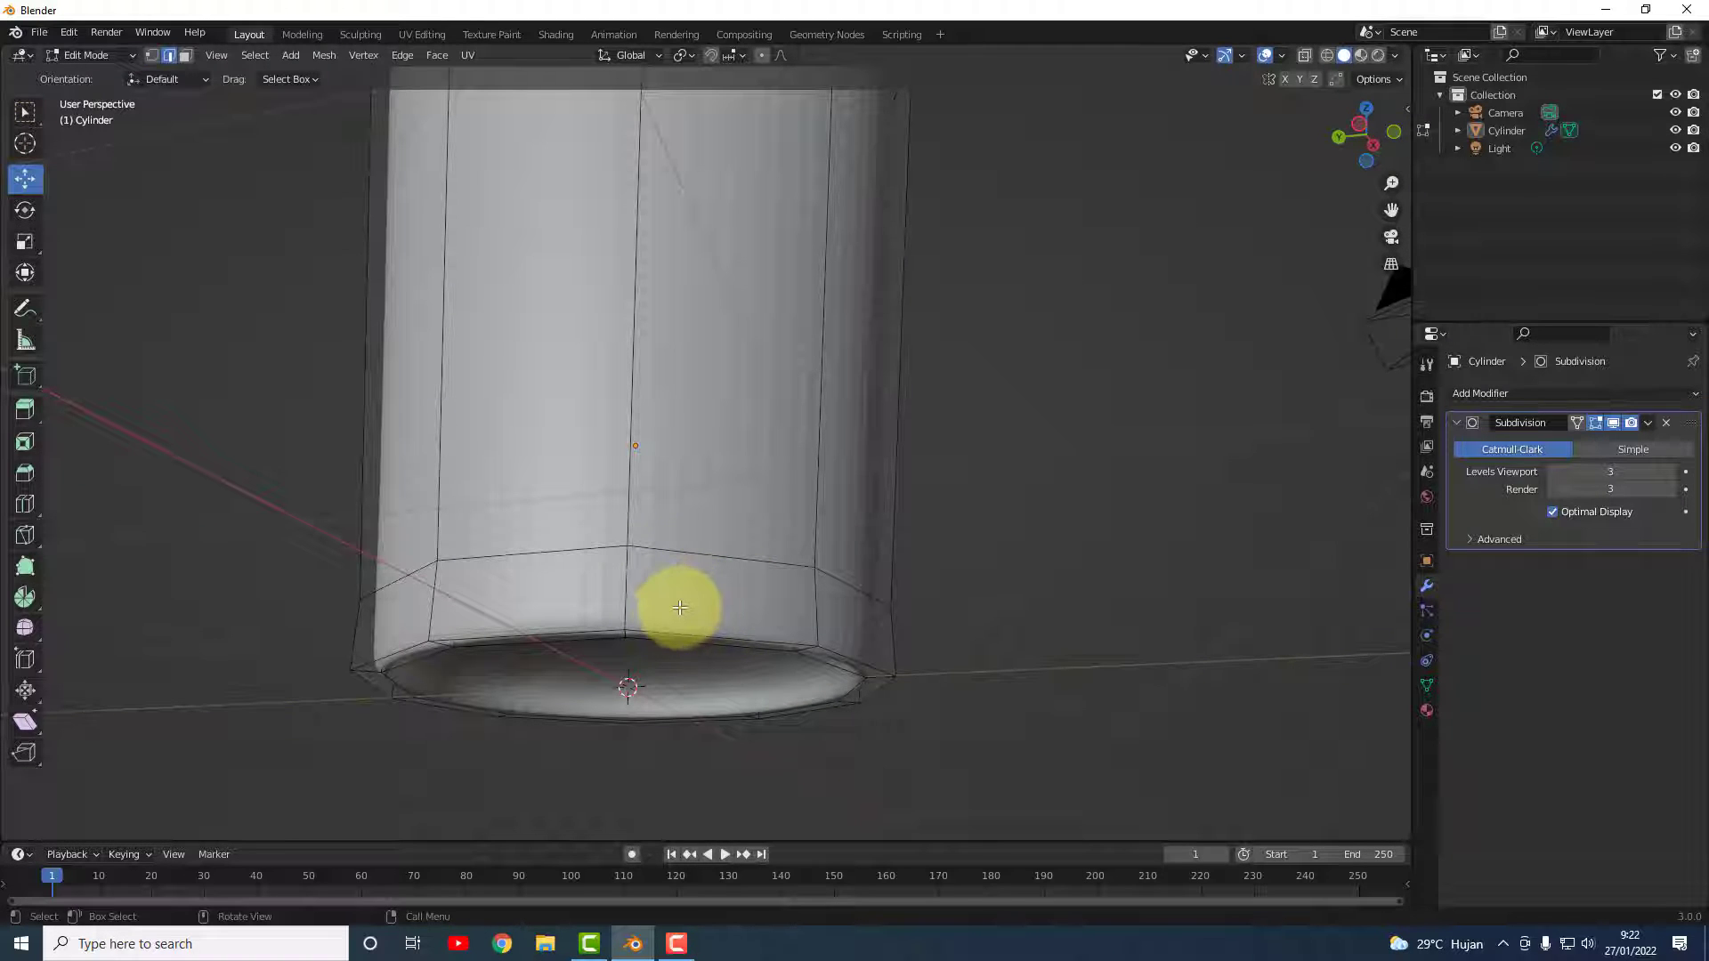
key(ctrl+r)
click(627, 594)
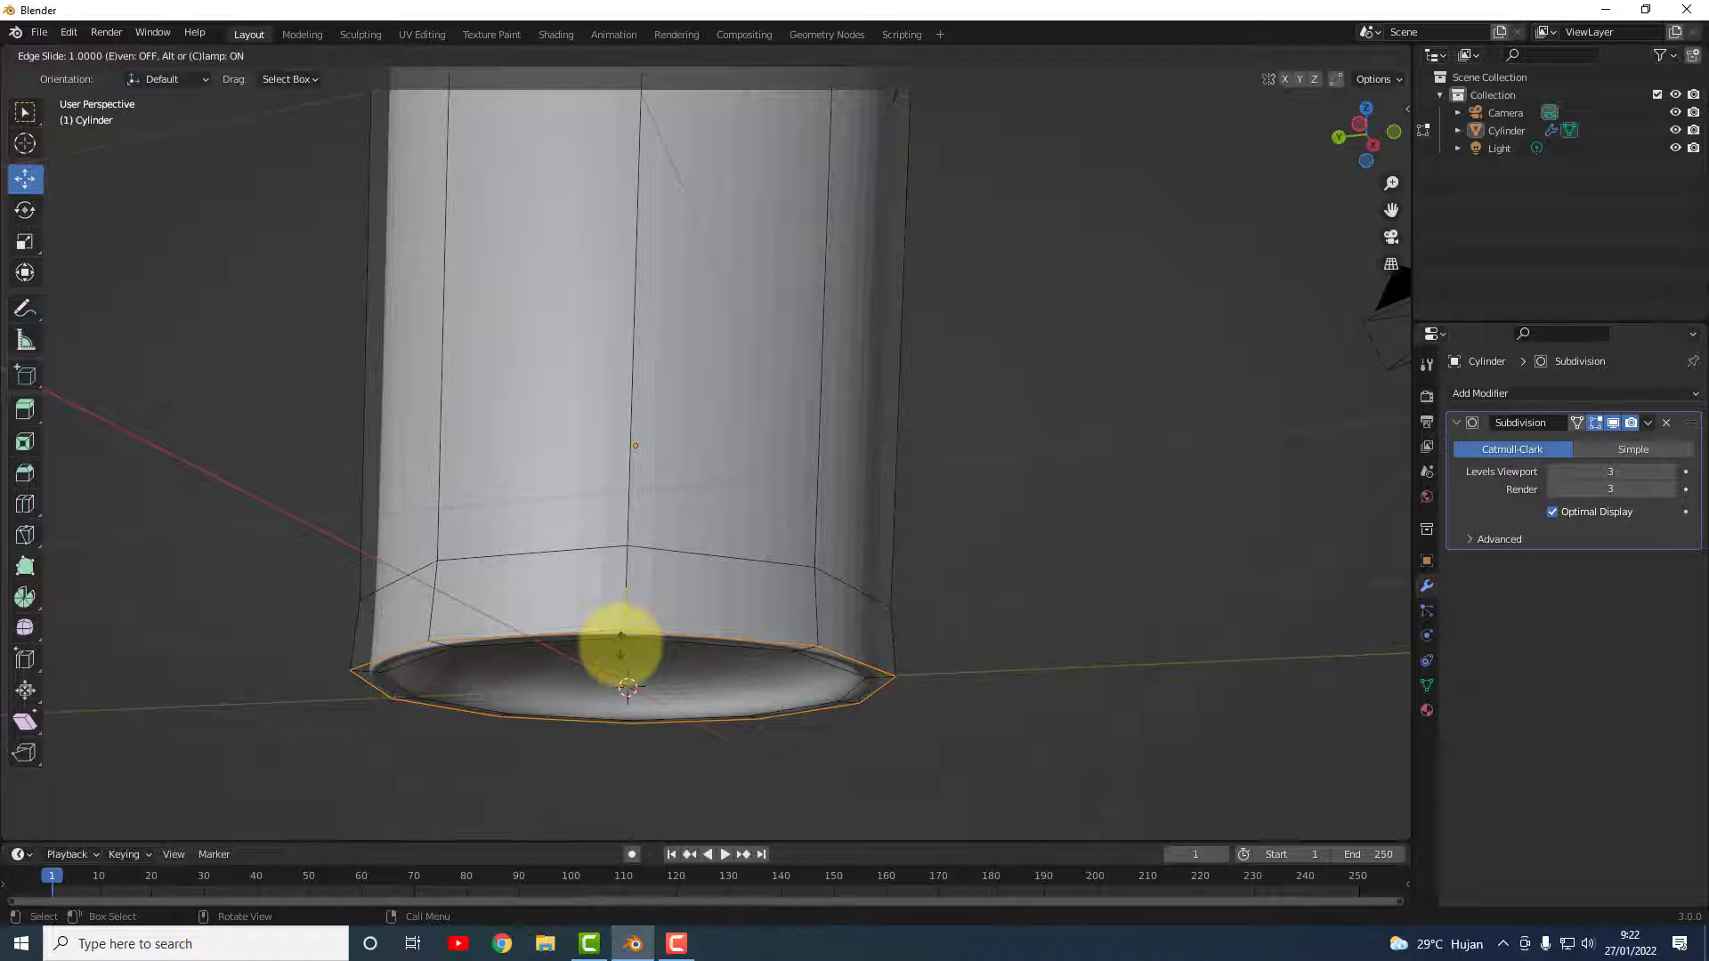
click(620, 647)
click(930, 683)
- Add another loop cut in the outer band above the base, slide it up to the band's upper edge, and switch to vertex selection
middle_drag(704, 761, 705, 724)
key(ctrl+r)
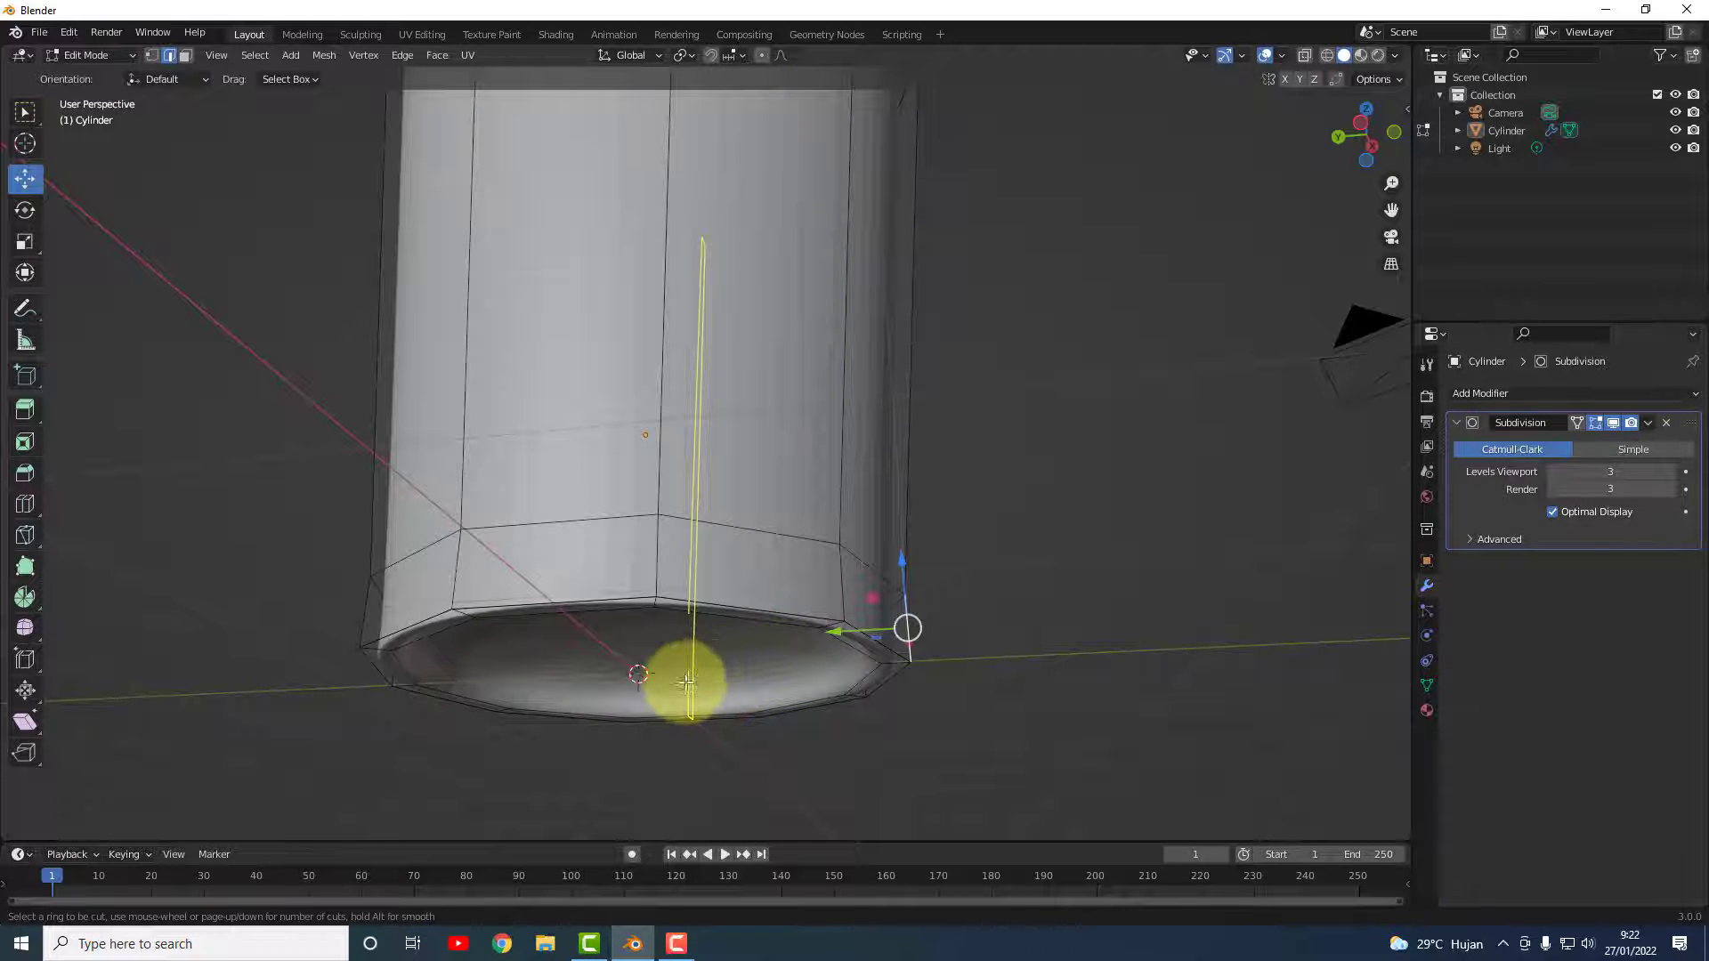
click(652, 545)
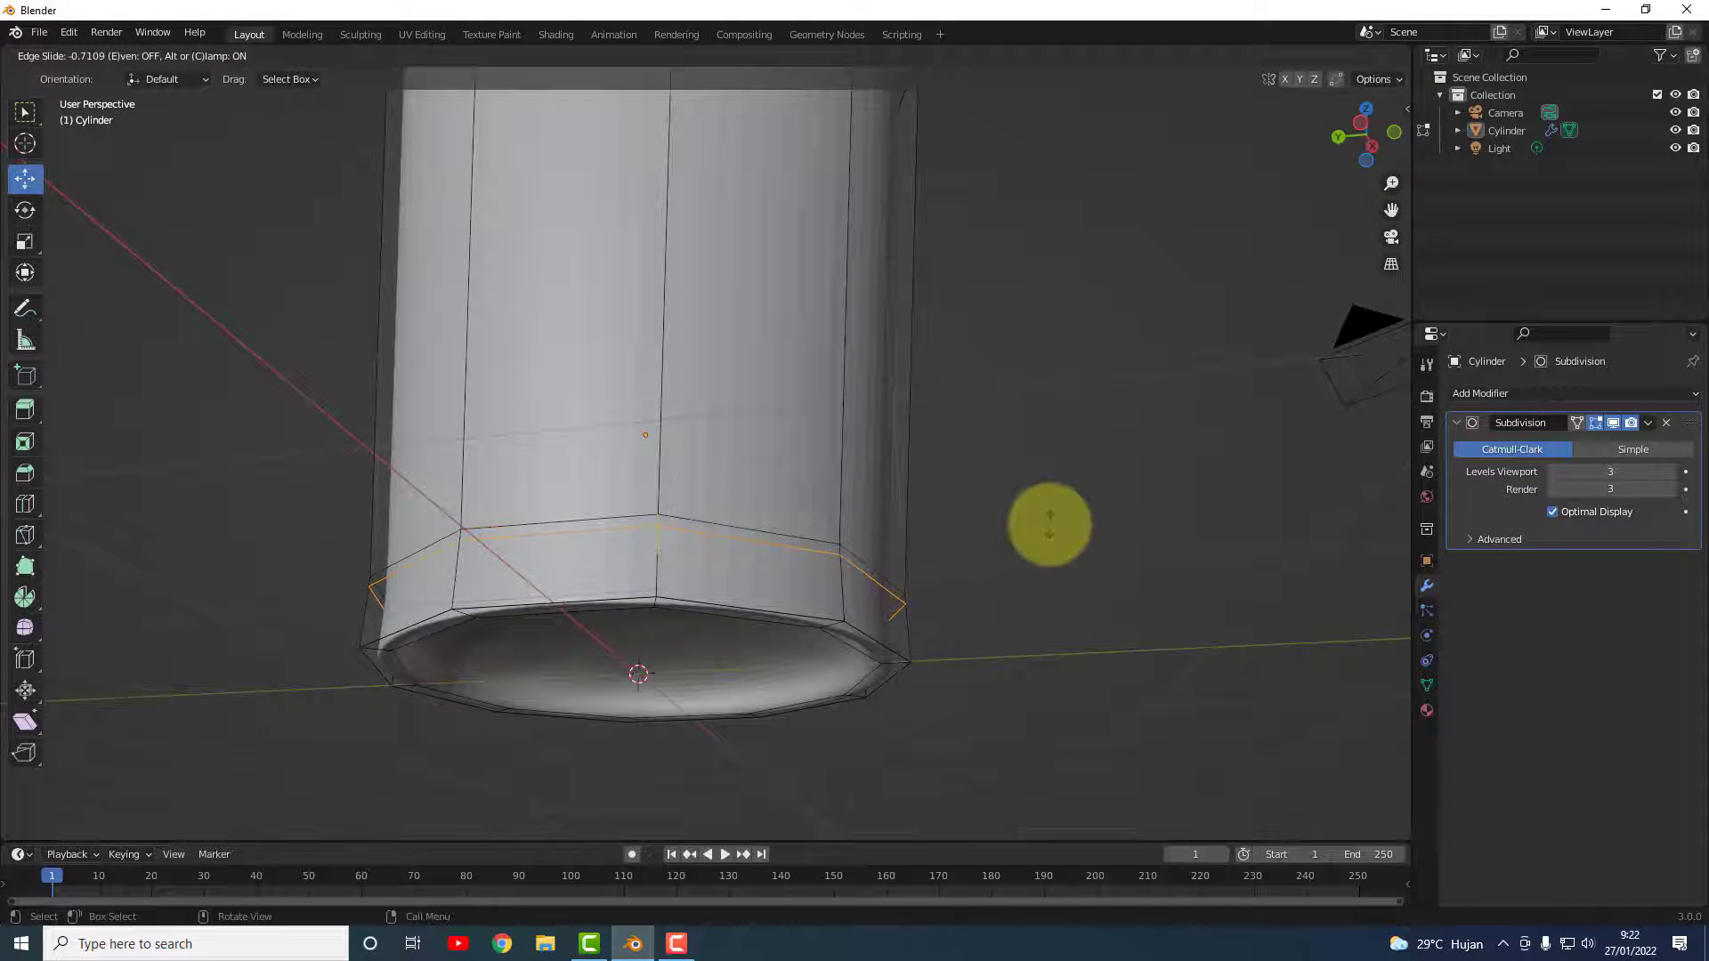
click(1093, 523)
click(1093, 523)
middle_drag(1011, 531, 988, 592)
scroll(881, 591, down, 3)
mouse_move(868, 597)
middle_down()
mouse_move(925, 571)
mouse_move(896, 610)
middle_up()
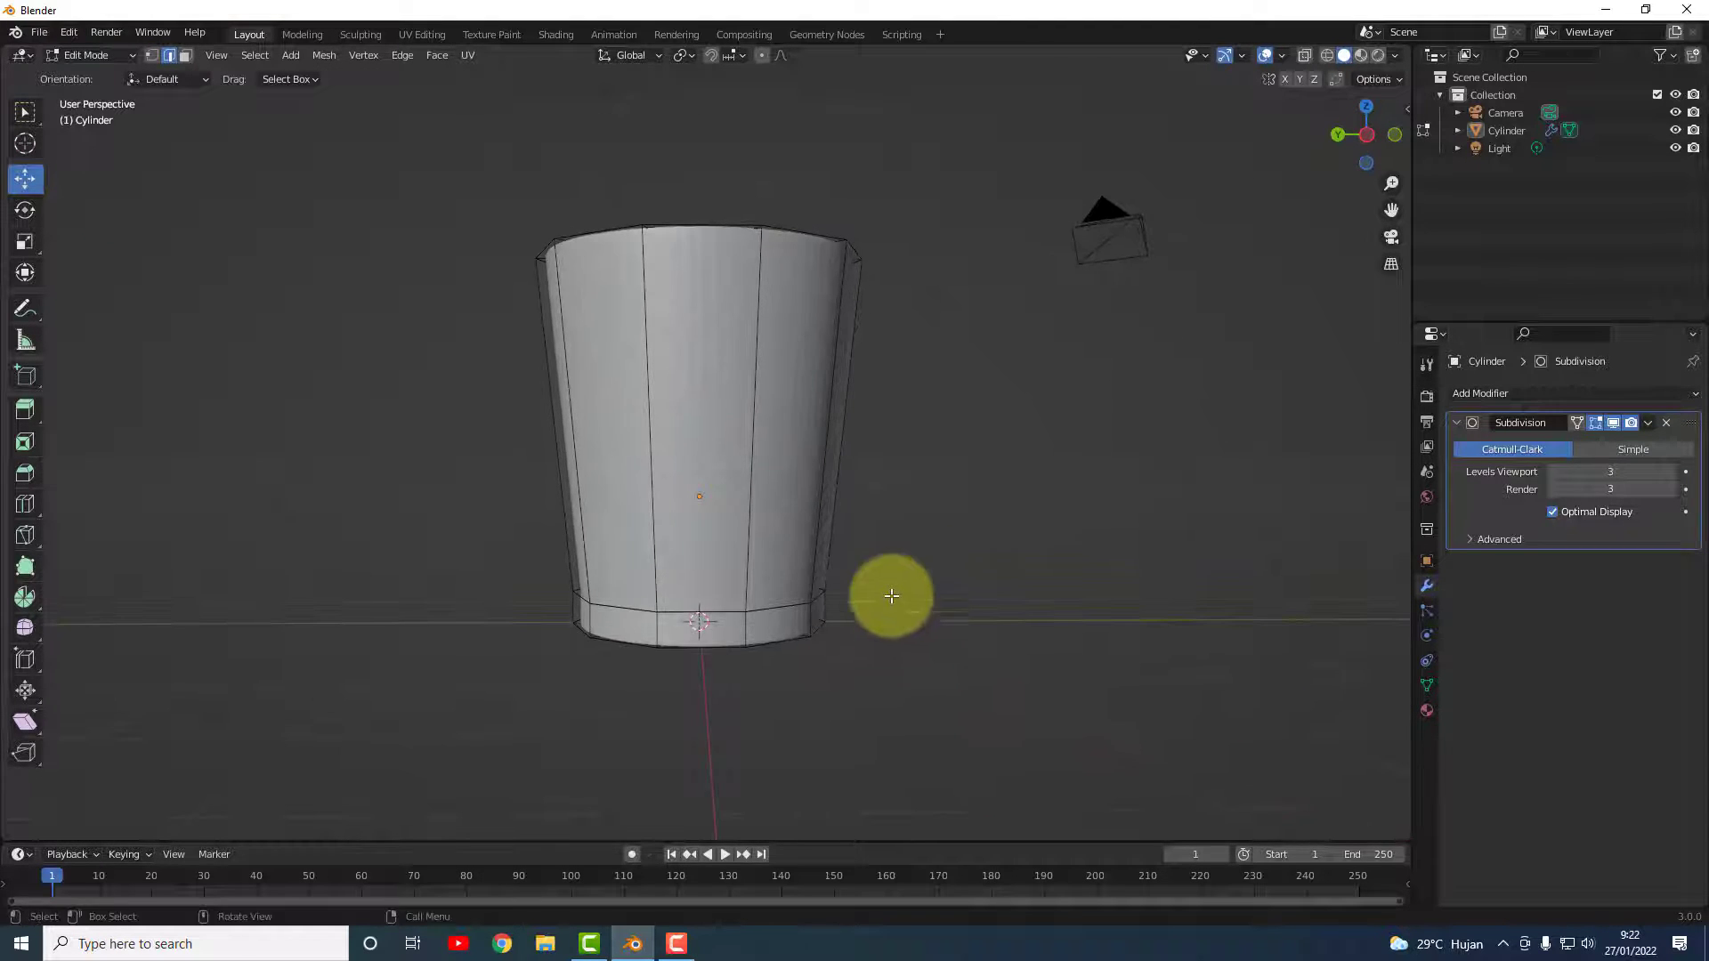
click(152, 55)
middle_drag(930, 568, 942, 546)
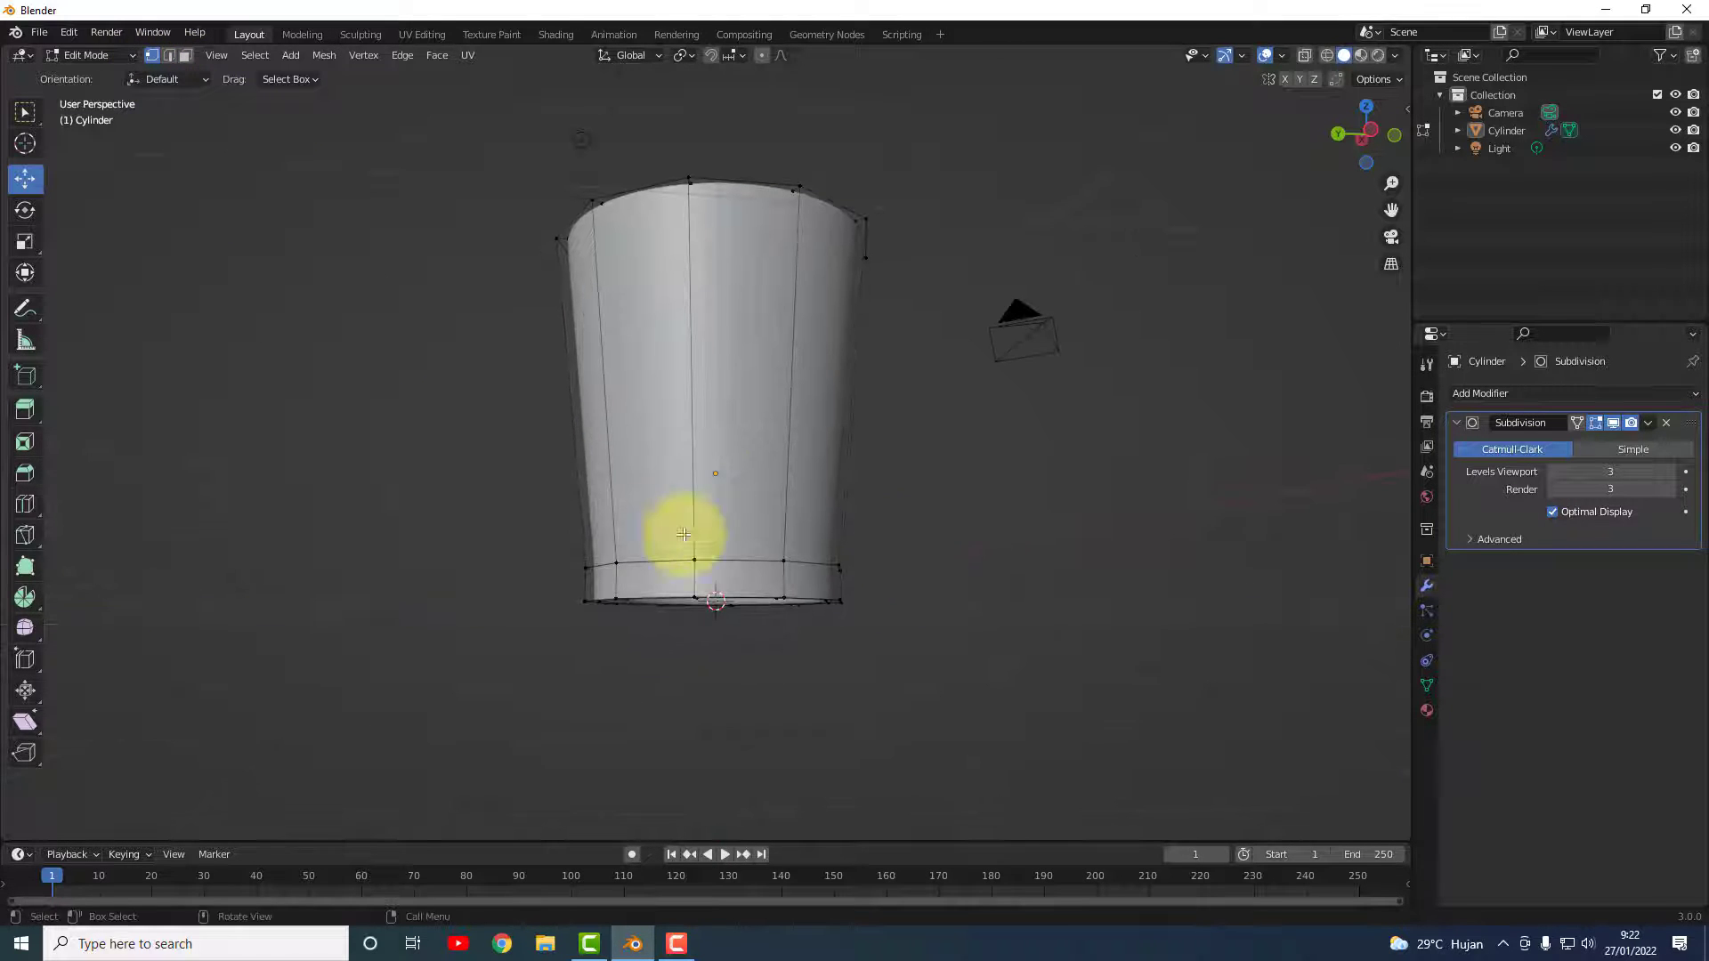
- Try to box-select the ring of vertices just above the cup's base from several angles, and clear the selection
drag(518, 502, 923, 575)
mouse_move(916, 553)
middle_down()
mouse_move(1167, 537)
mouse_move(1068, 572)
mouse_move(915, 579)
middle_up()
drag(623, 536, 952, 585)
middle_drag(896, 648, 637, 572)
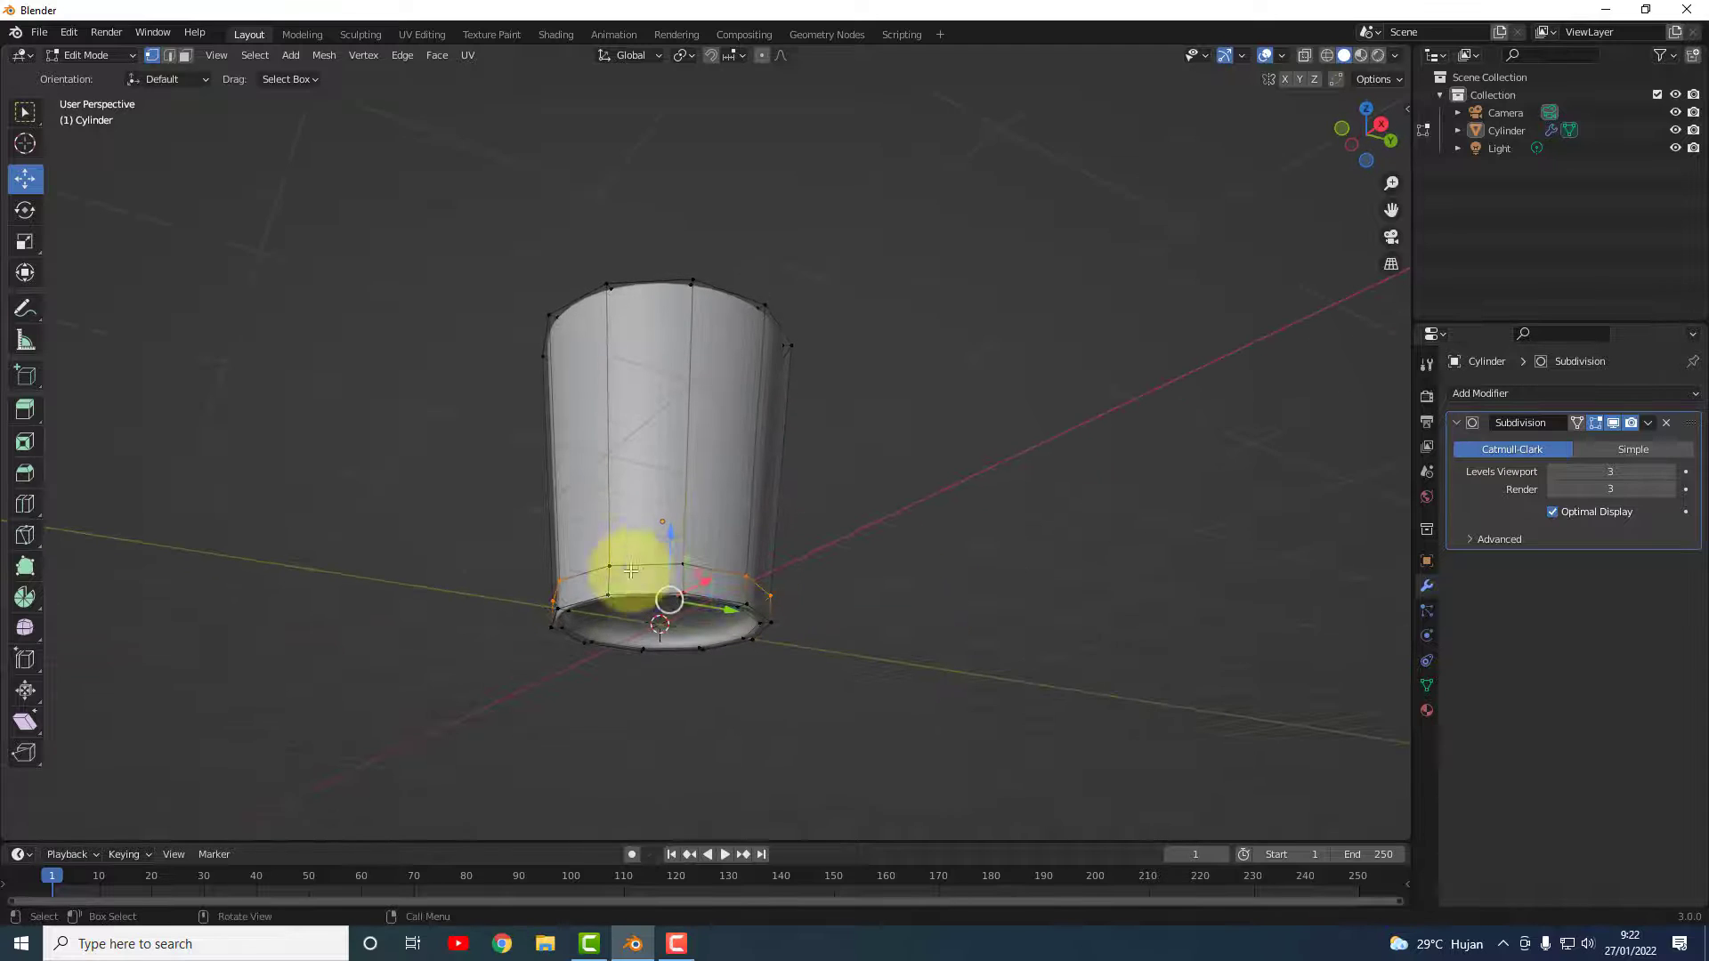
drag(519, 535, 854, 587)
middle_drag(896, 641, 717, 534)
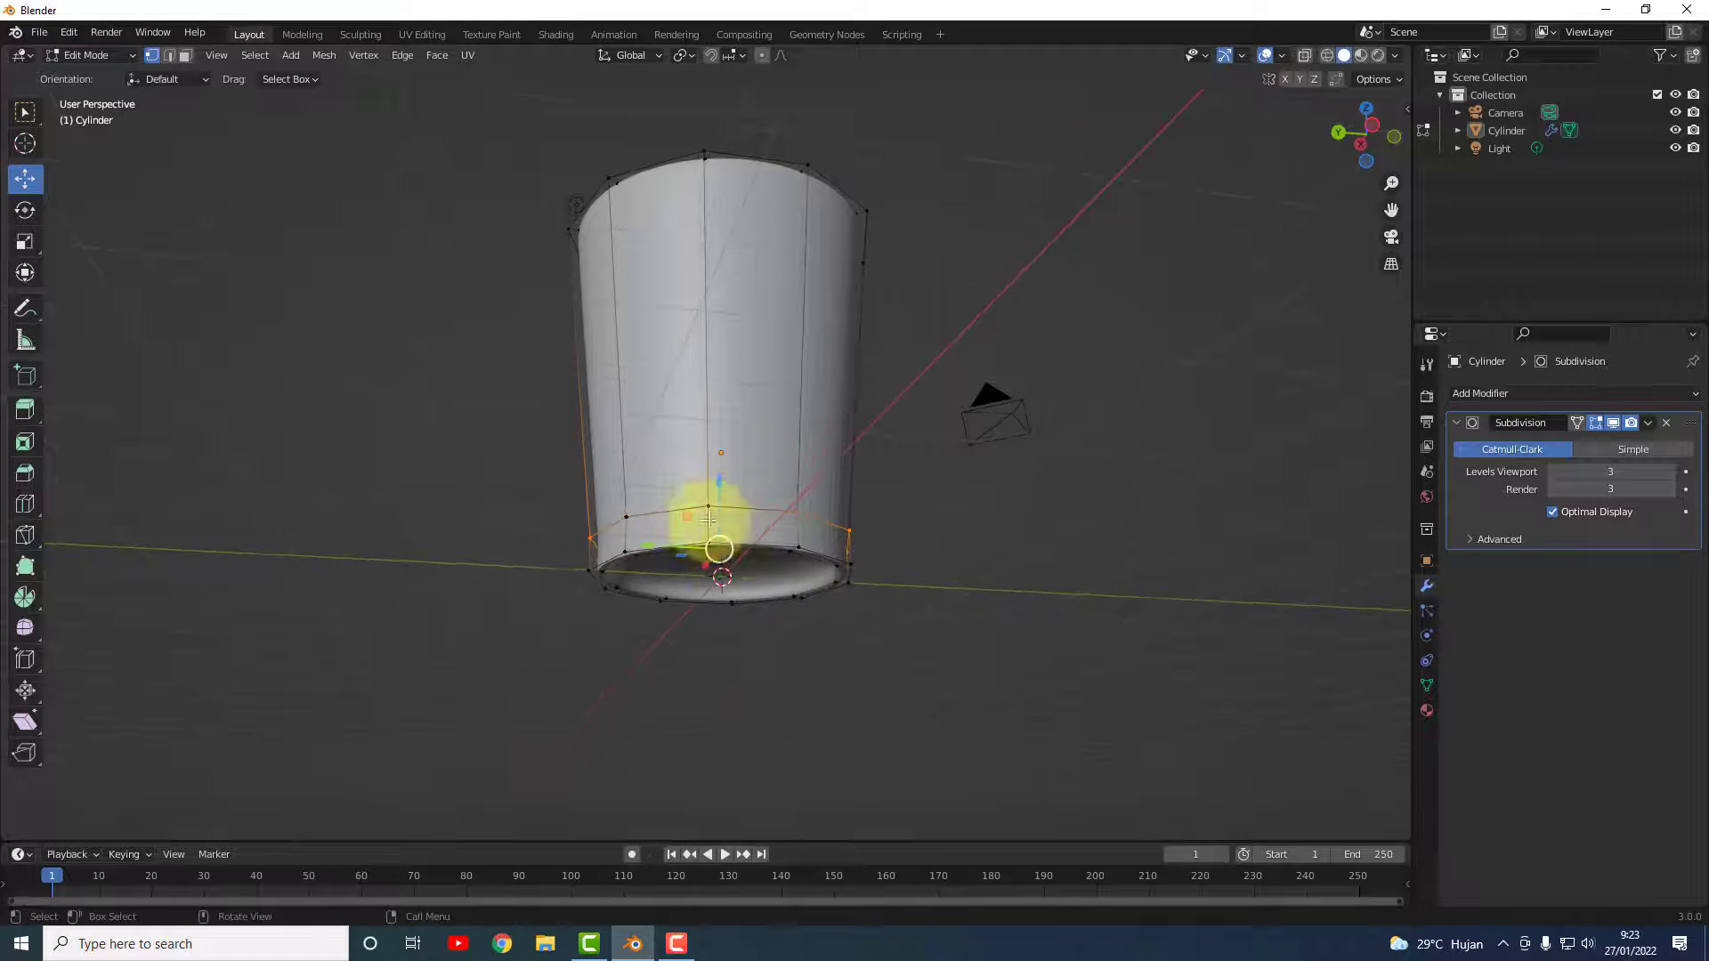
drag(553, 478, 948, 525)
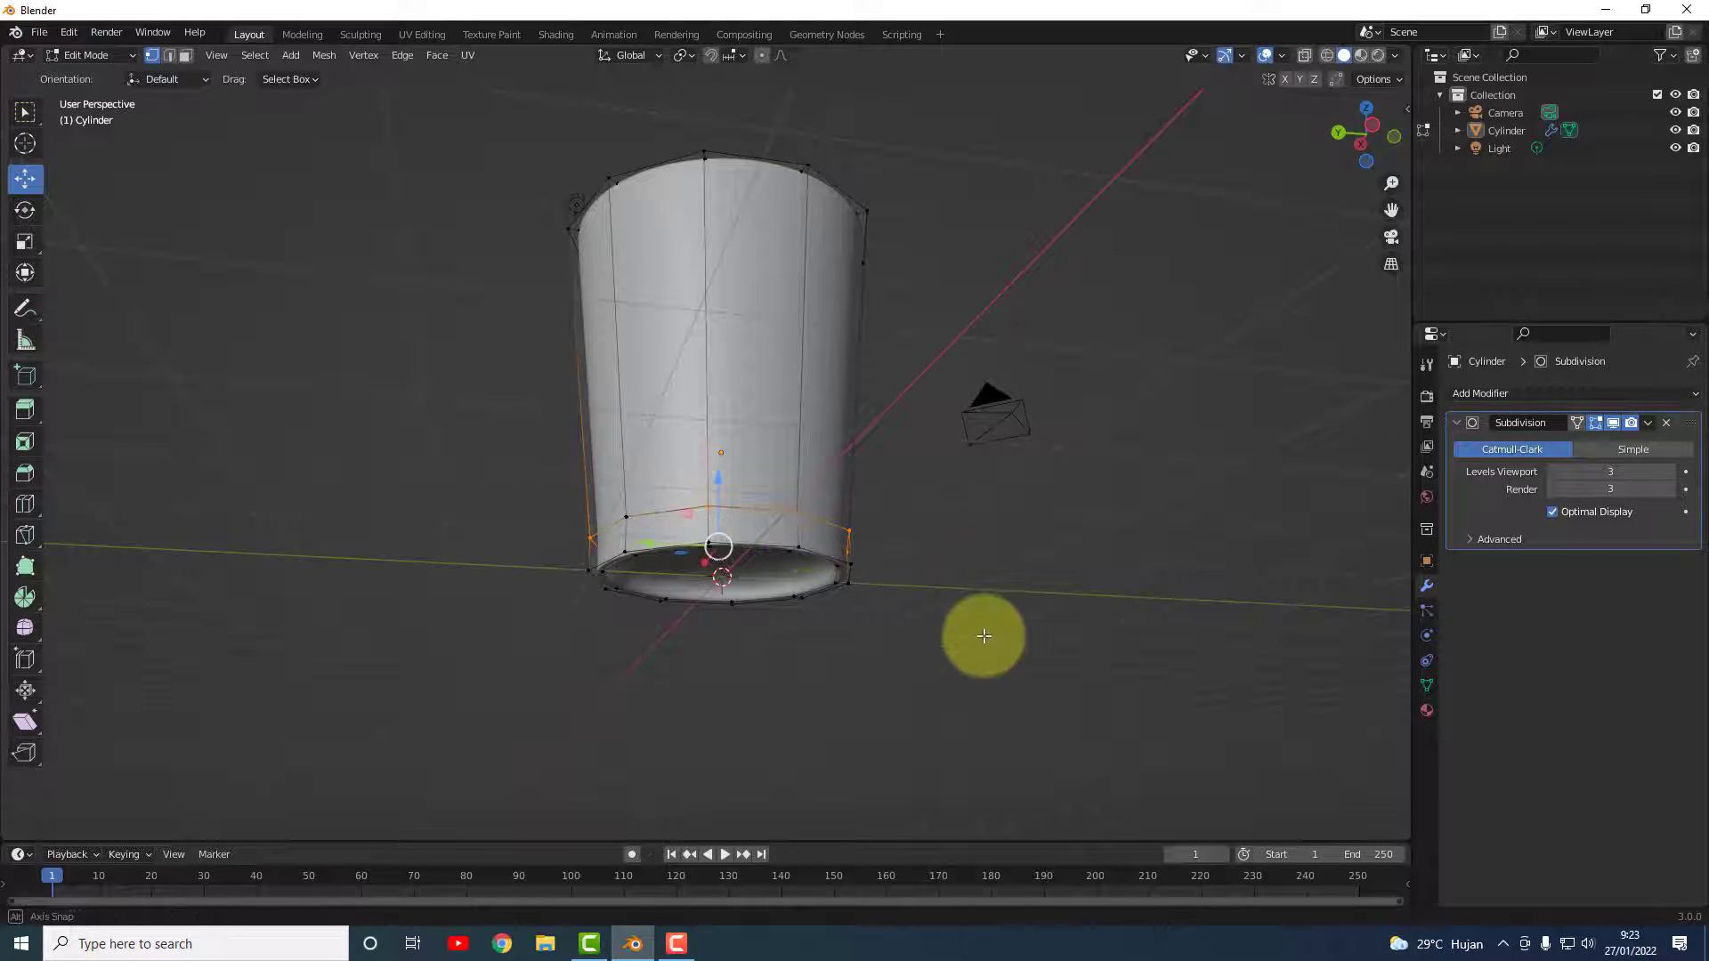
click(1046, 572)
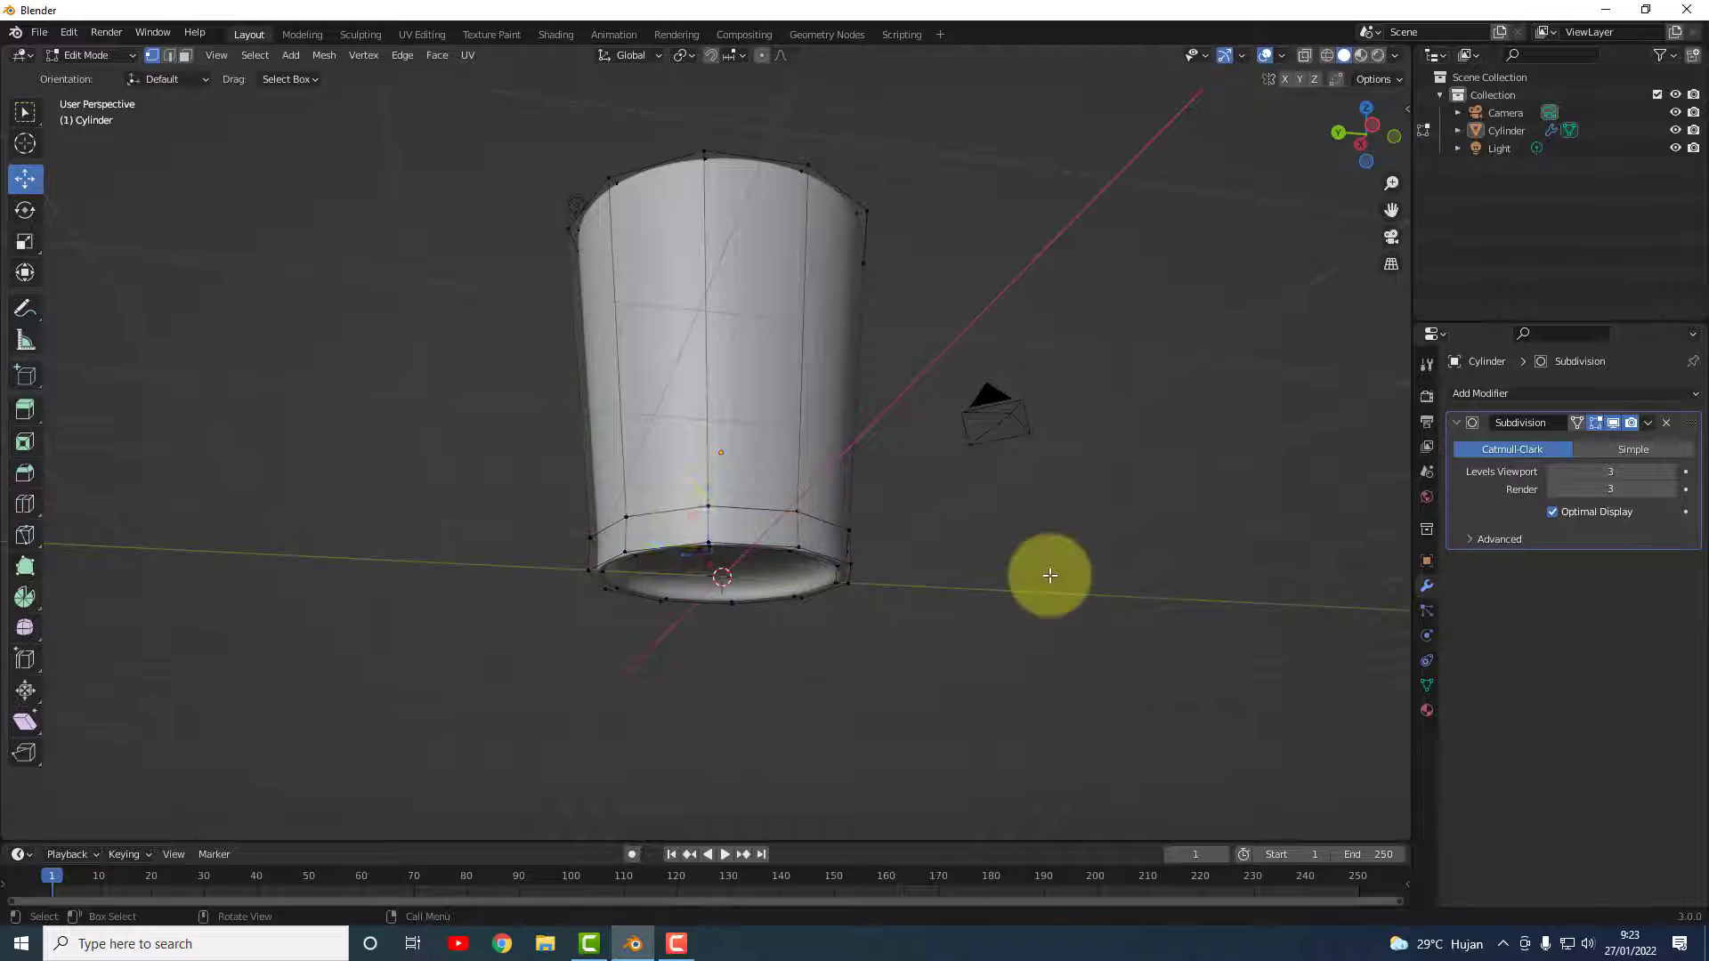
- Select the whole edge loop just above the cup's base, scale it inward to about 0.98, and return to Object Mode
click(632, 502)
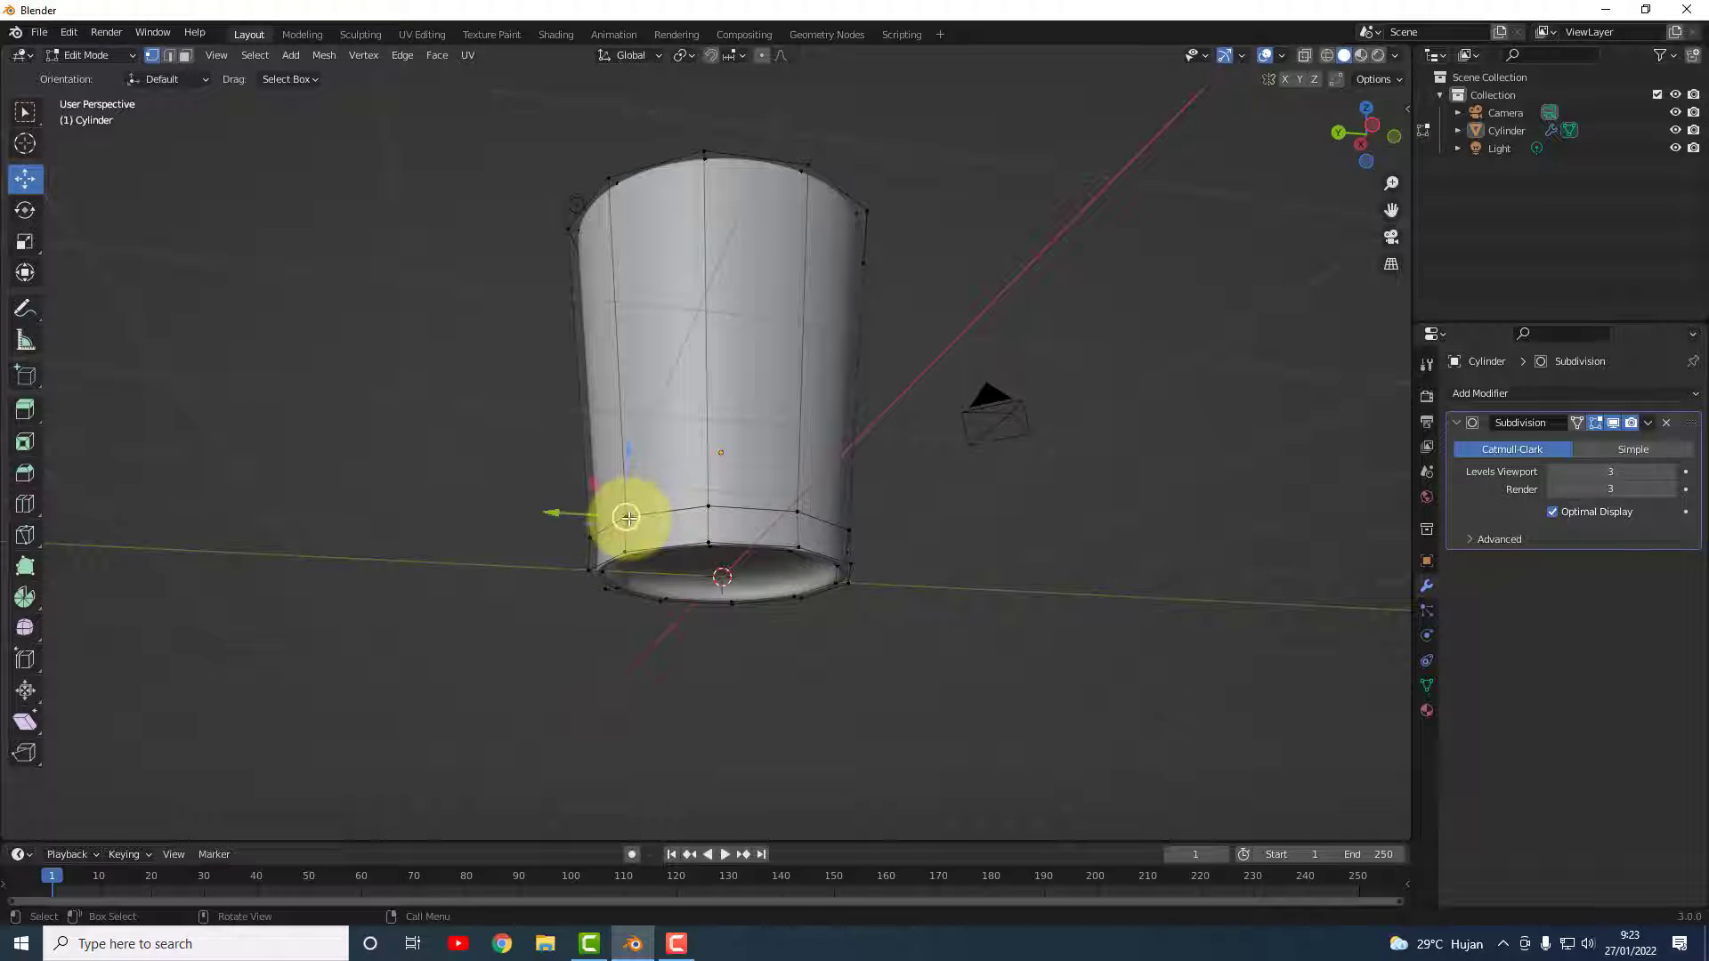
alt+click(710, 505)
middle_drag(912, 597, 948, 688)
key(s)
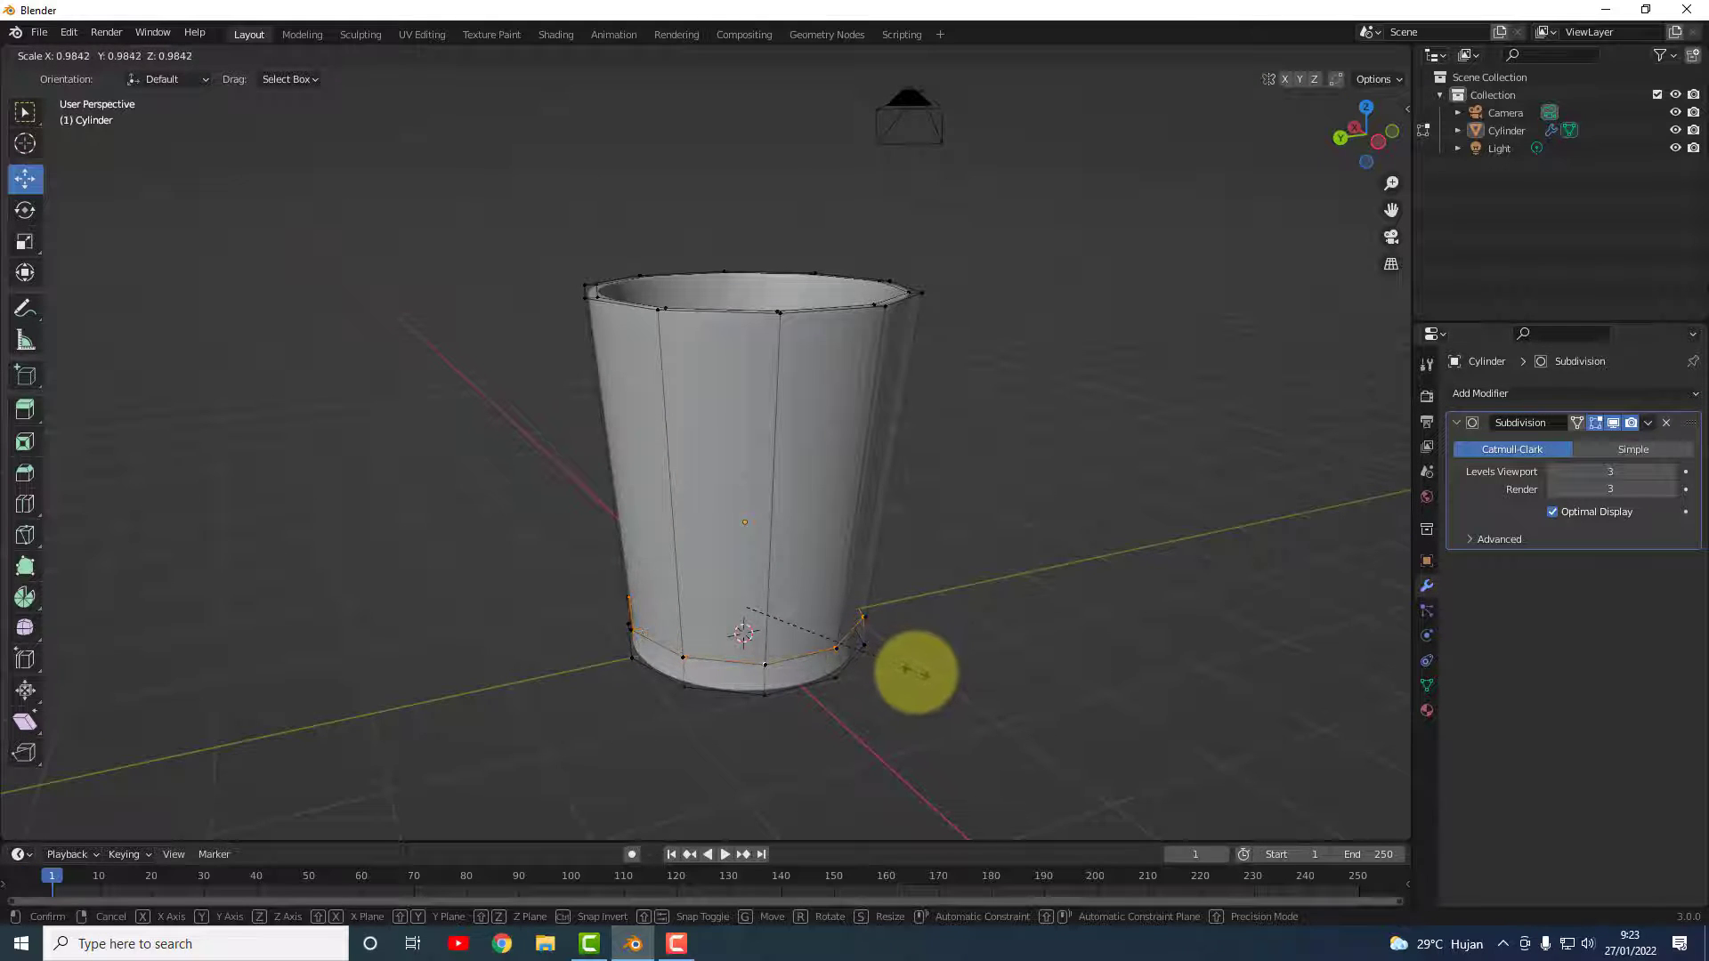
click(916, 673)
middle_drag(973, 675, 808, 532)
key(Tab)
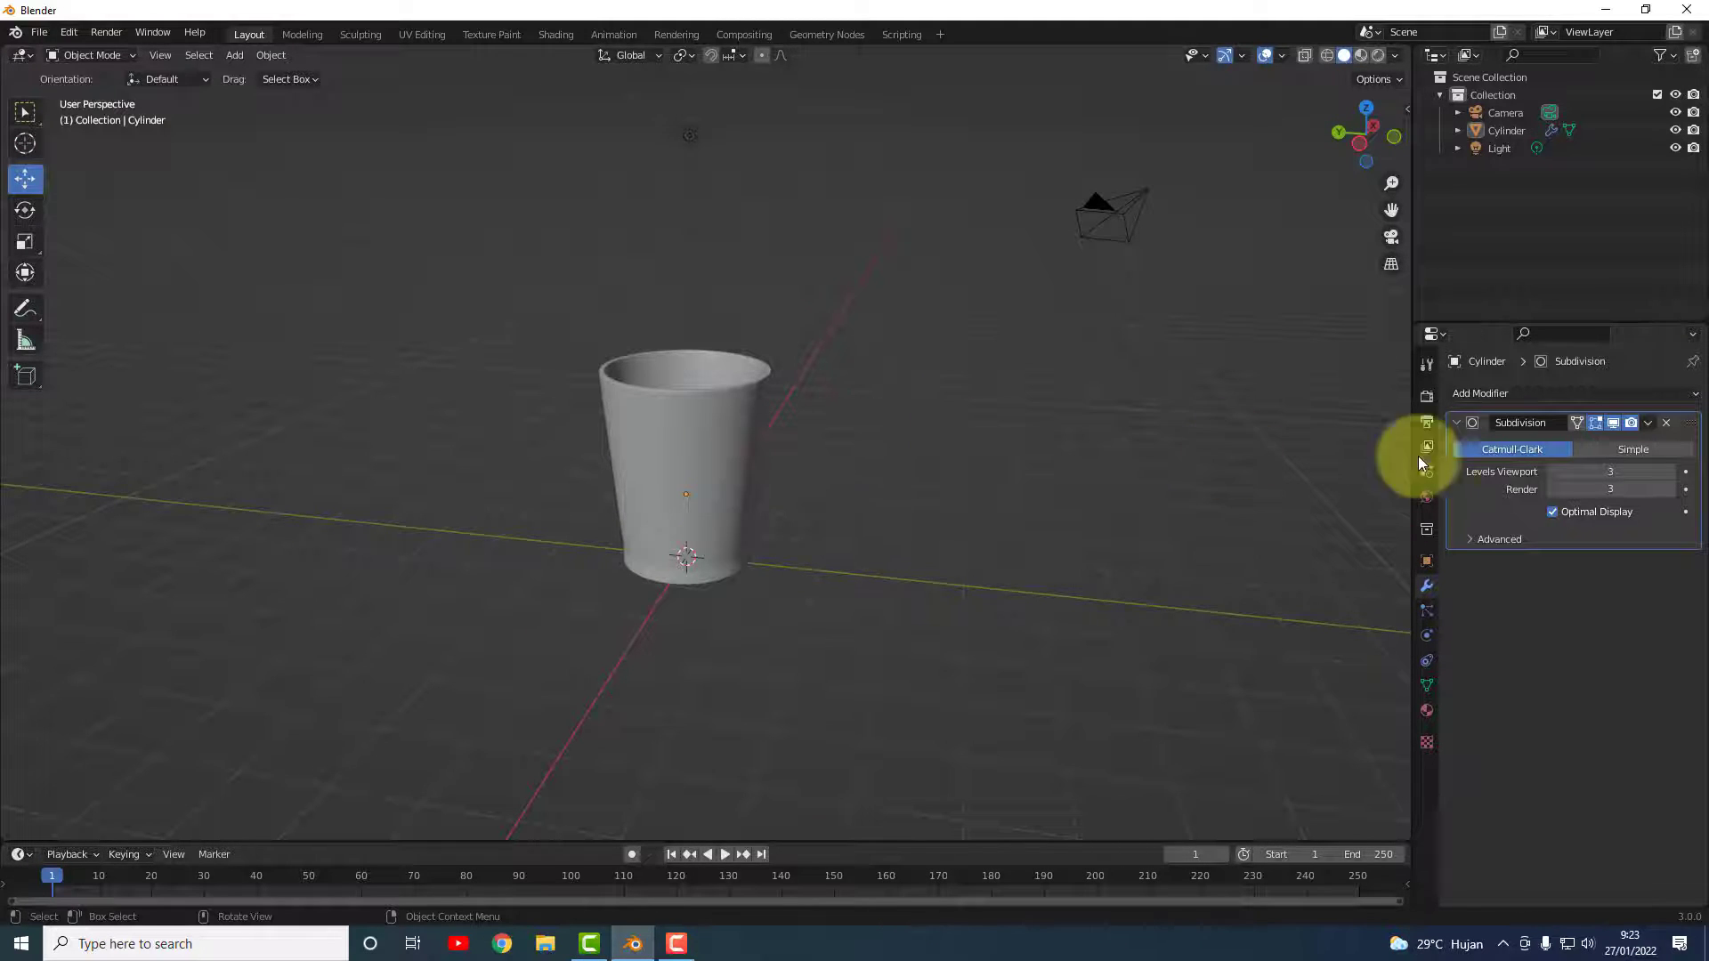
- Apply the Subdivision modifier to the cup and shade the cup smooth
click(1647, 423)
click(1590, 448)
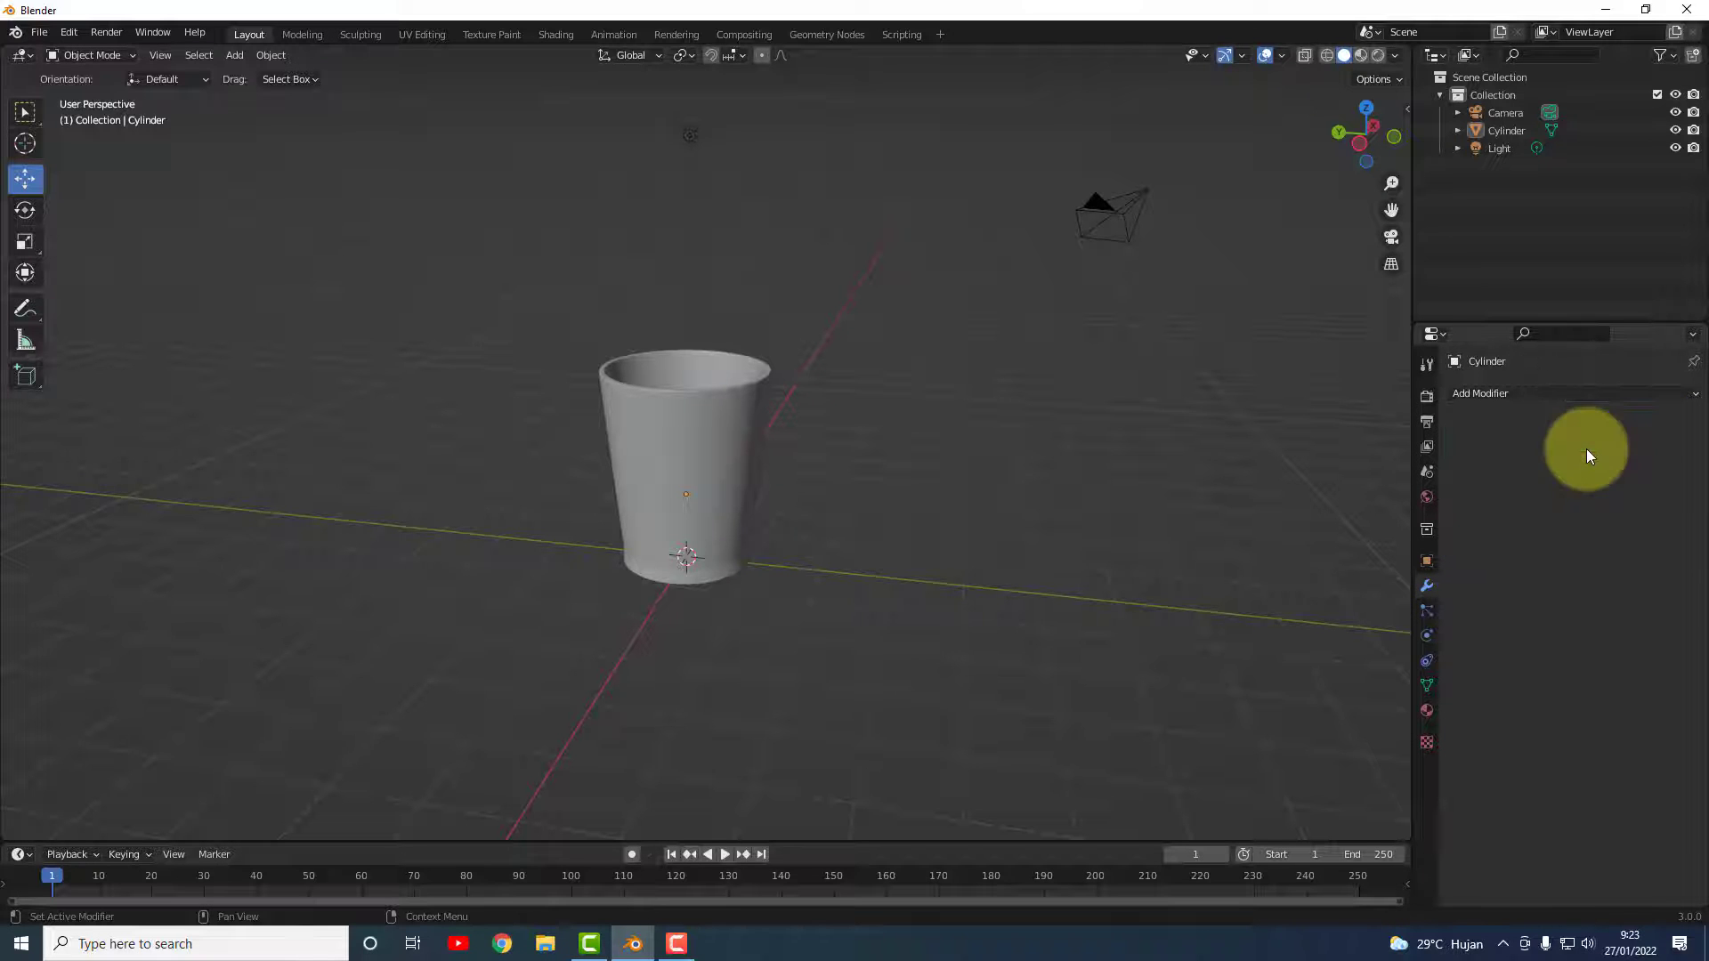
click(713, 436)
right_click(712, 436)
click(991, 420)
click(717, 435)
right_click(717, 435)
click(677, 444)
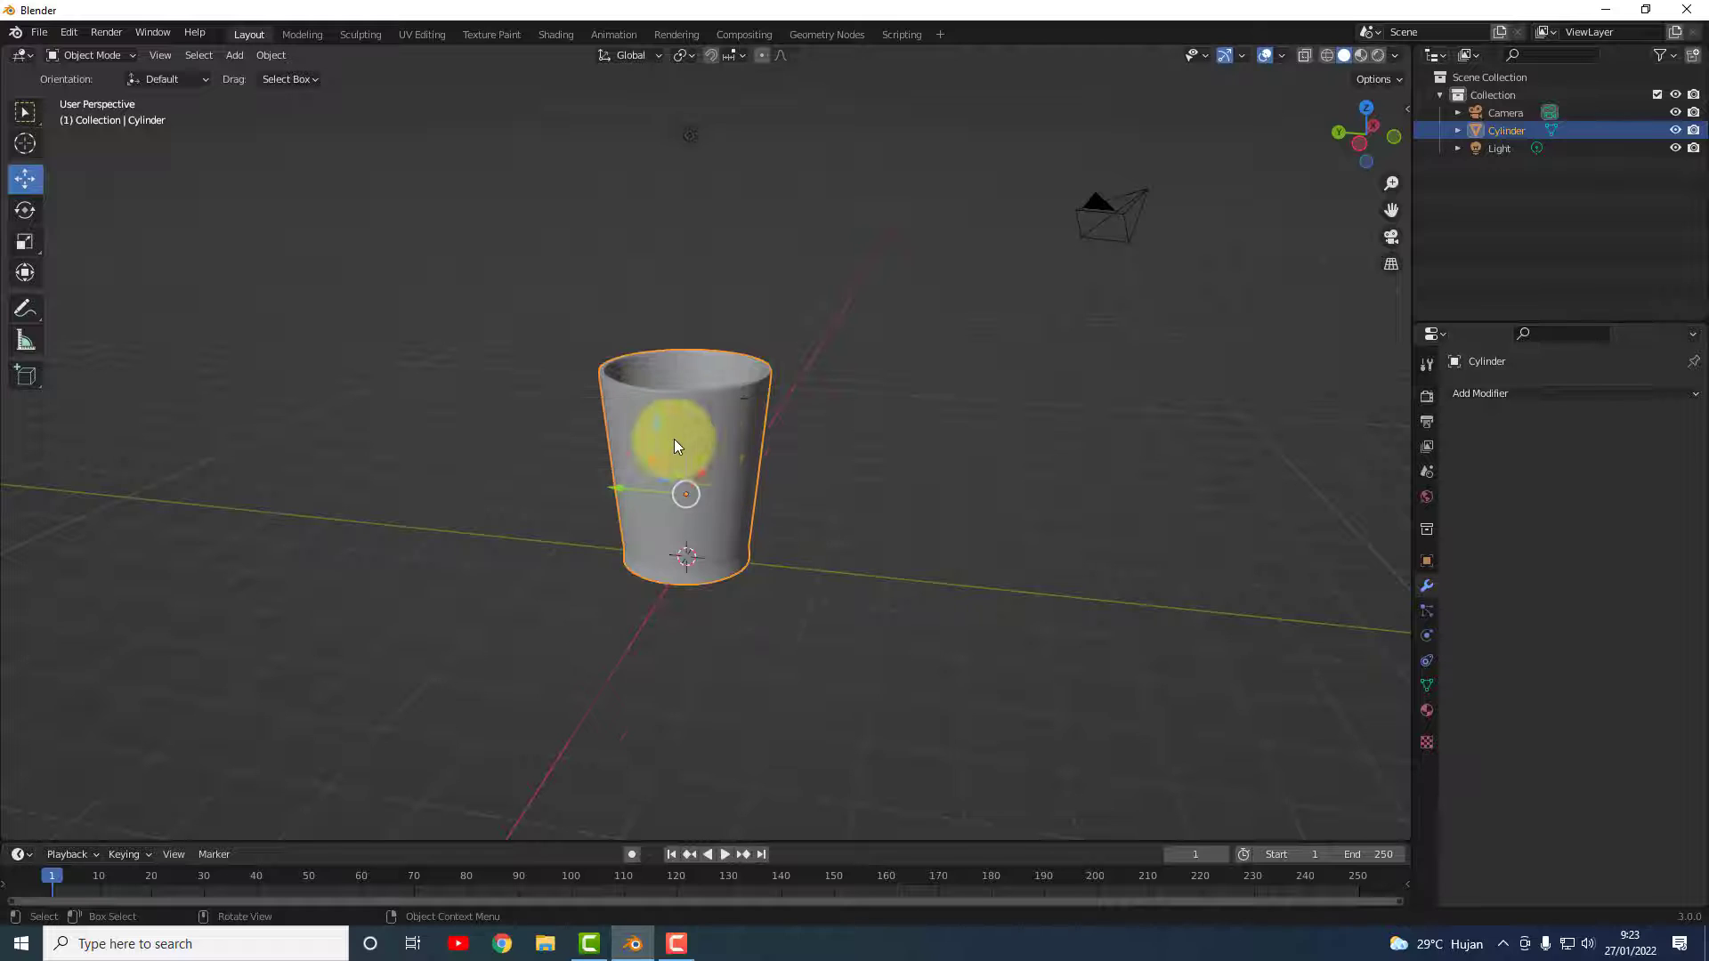
- Deselect the cup and undo the smooth shading and the applied Subdivision modifier
middle_drag(863, 473, 857, 516)
click(867, 536)
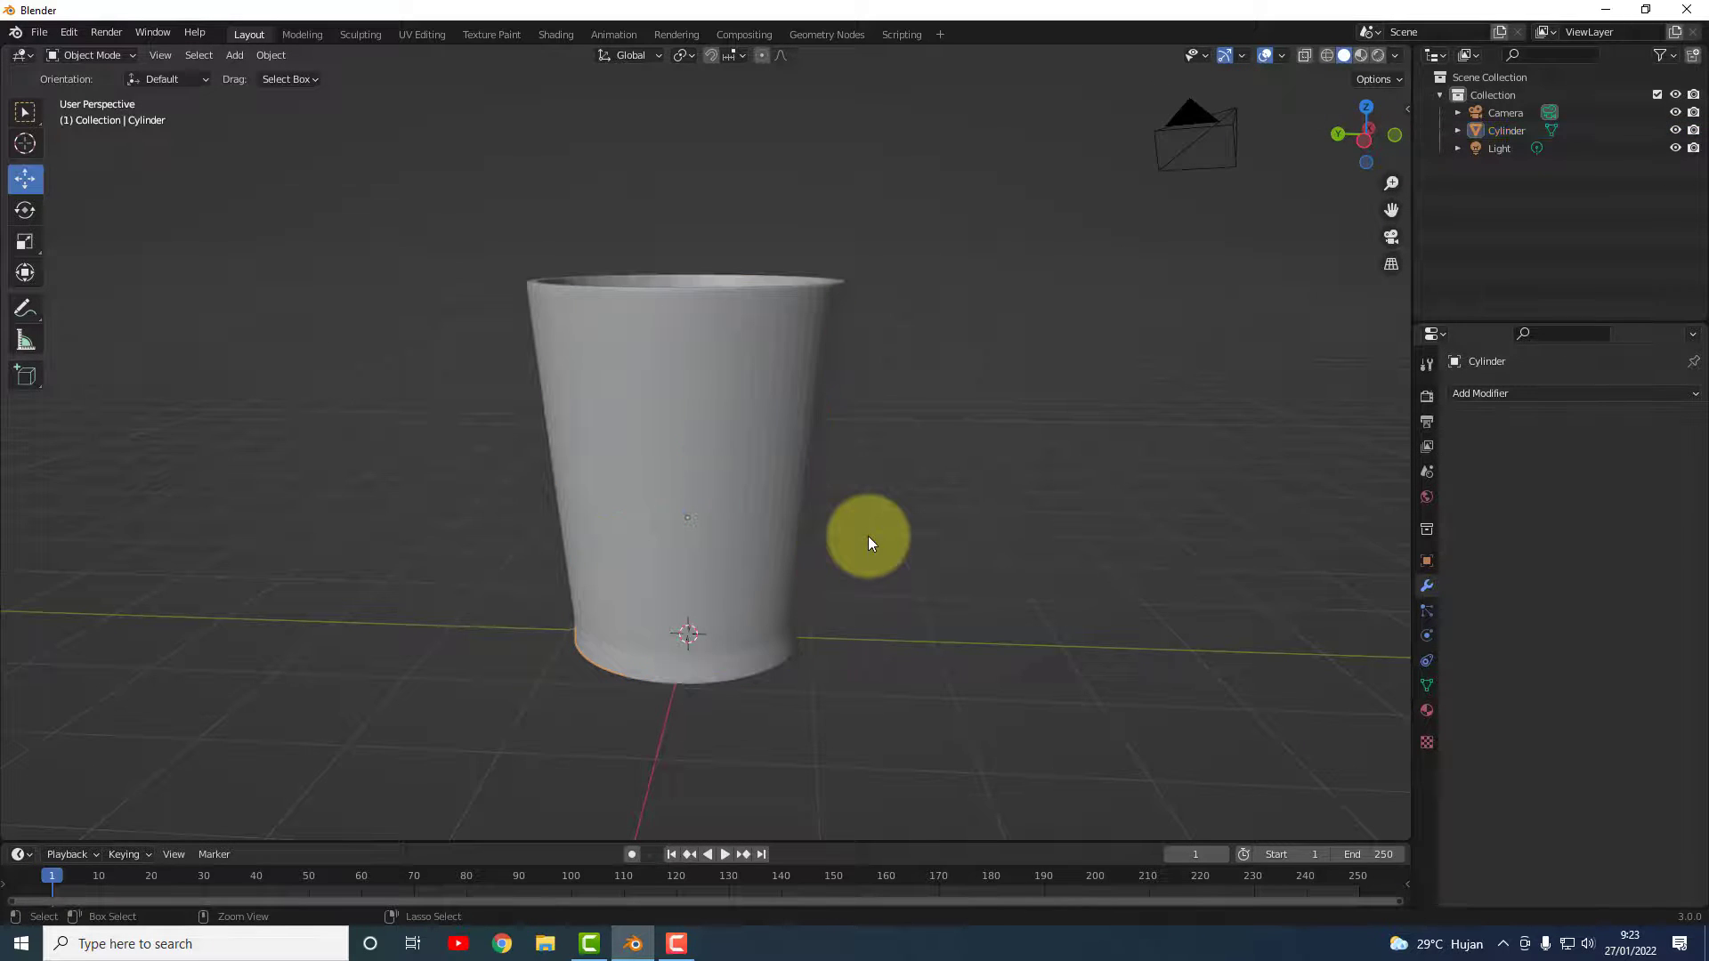
key(ctrl+3)
- In Edit Mode with wireframe display, add a loop cut around the cup's inner wall and slide it down to factor -0.959
key(Tab)
middle_drag(827, 560, 774, 445)
click(1305, 56)
middle_drag(926, 515, 751, 496)
mouse_move(848, 496)
middle_down()
mouse_move(698, 534)
mouse_move(858, 522)
mouse_move(824, 605)
middle_up()
mouse_move(709, 485)
middle_down()
mouse_move(774, 477)
mouse_move(695, 483)
middle_up()
key(ctrl+r)
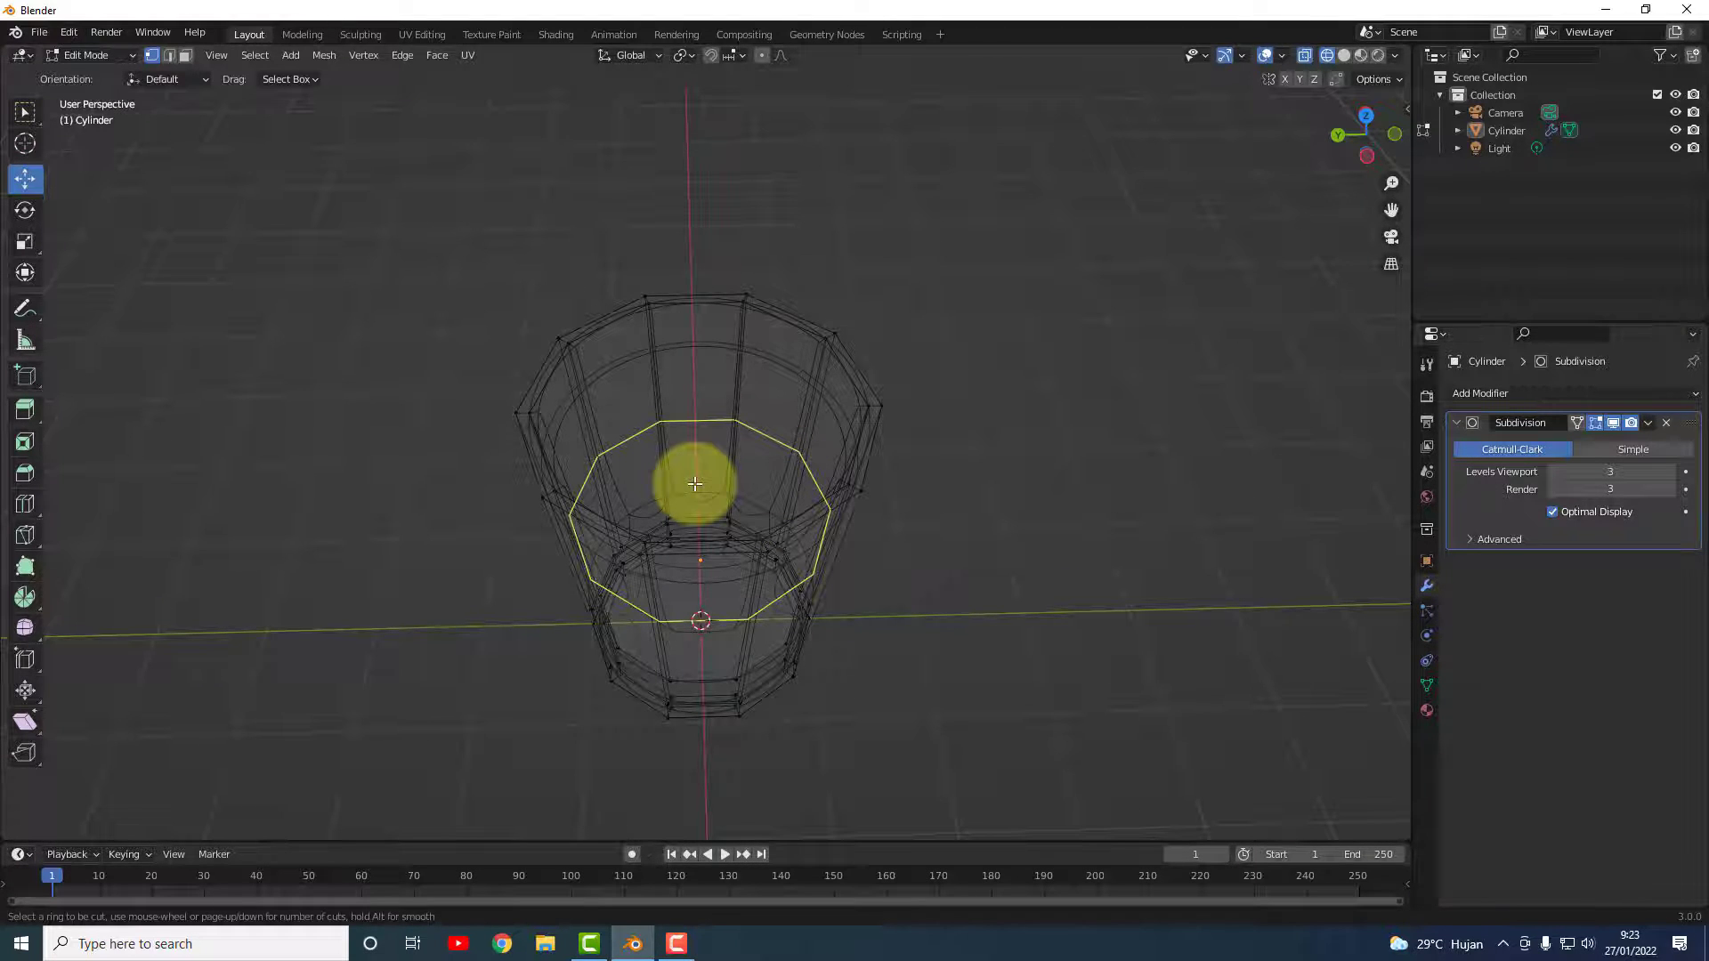
click(695, 483)
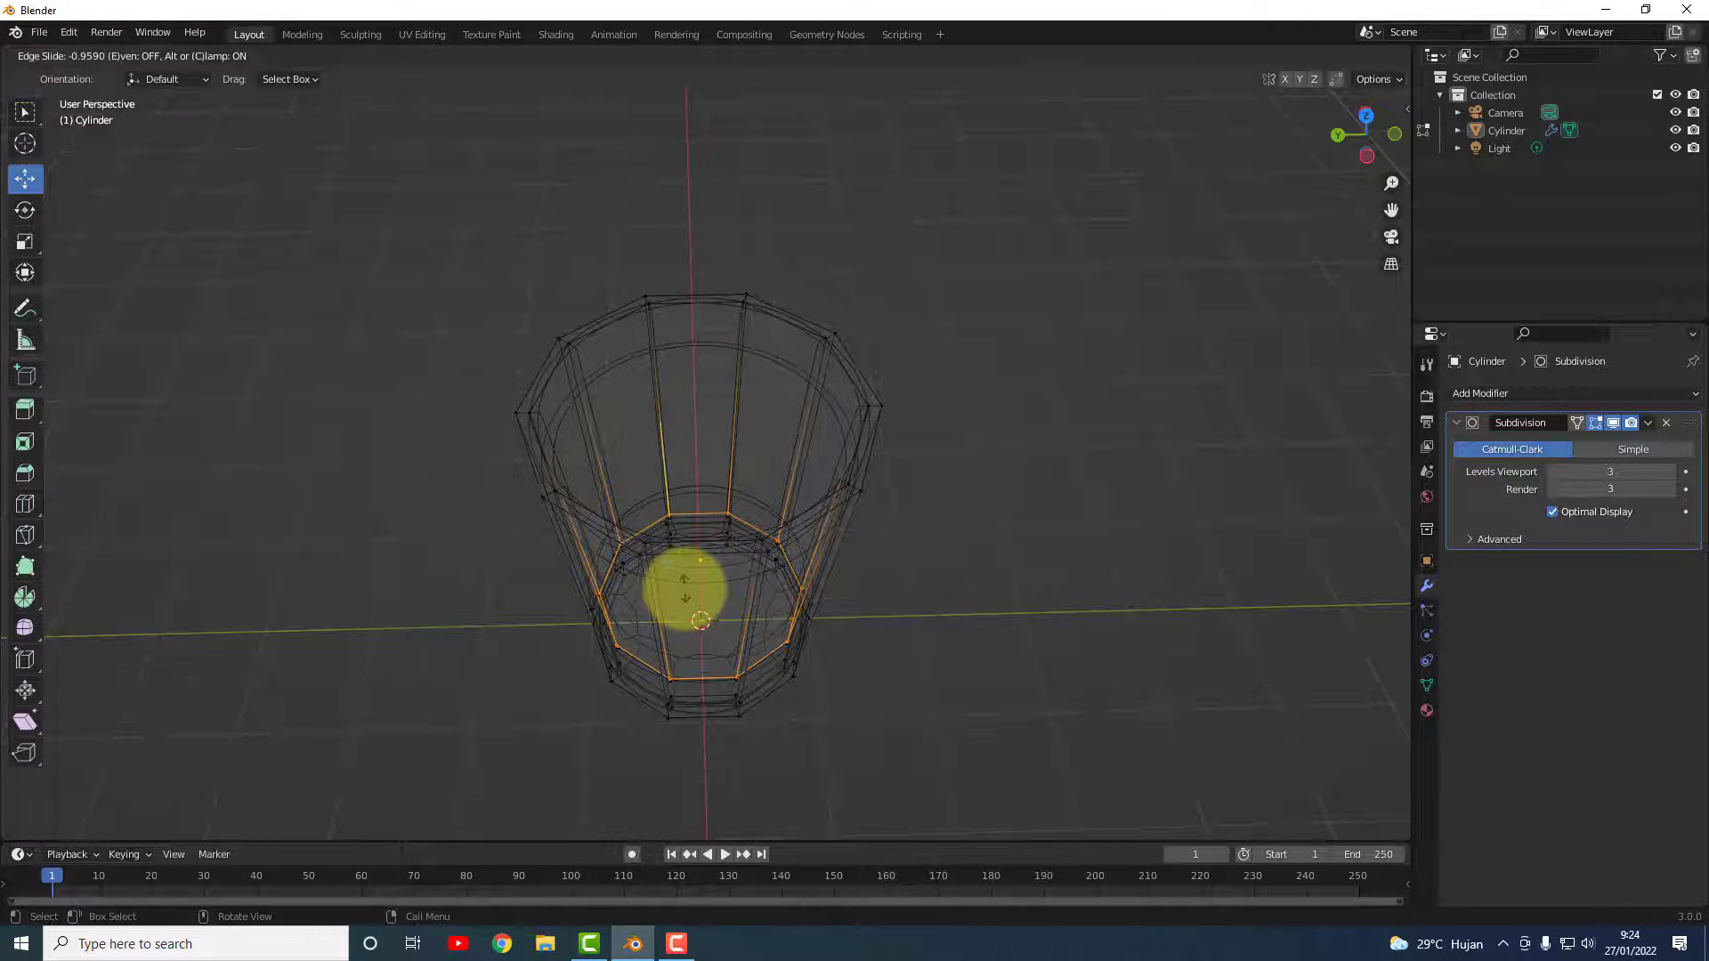
click(684, 589)
- Move the new inner-wall loop down along Z by about 0.219 m and deselect everything
middle_drag(935, 674, 923, 564)
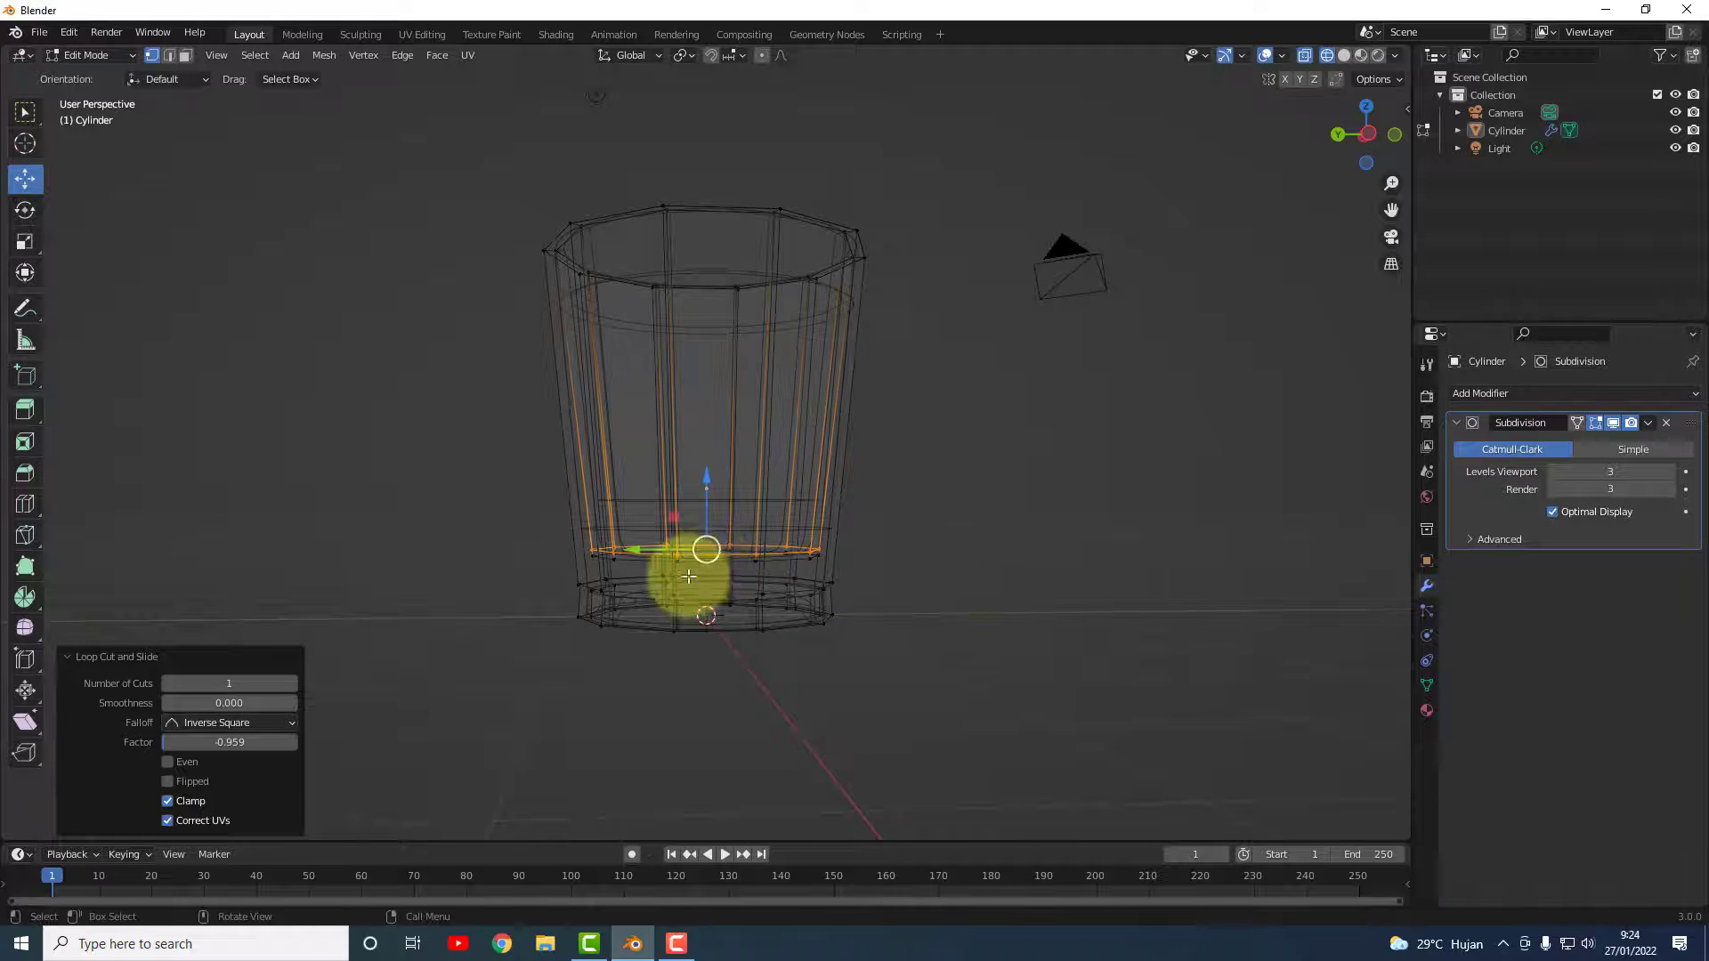
scroll(728, 630, up, 2)
middle_drag(728, 630, 725, 545)
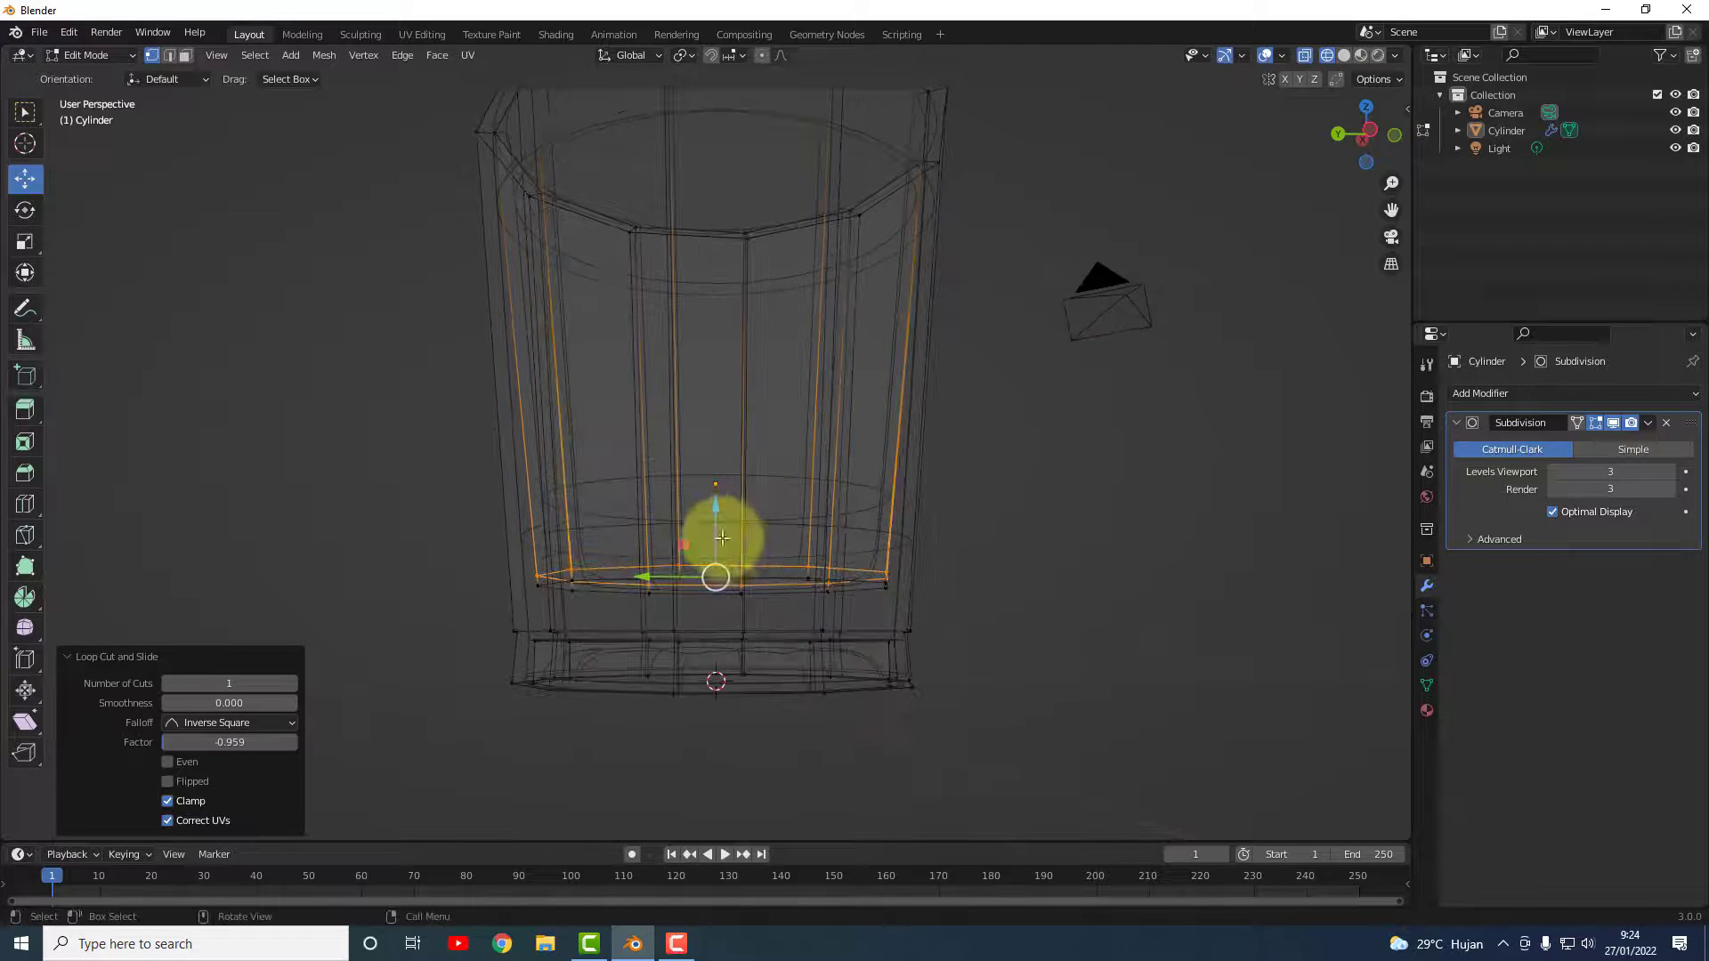
drag(713, 520, 723, 560)
middle_drag(881, 702, 873, 717)
middle_drag(804, 667, 881, 616)
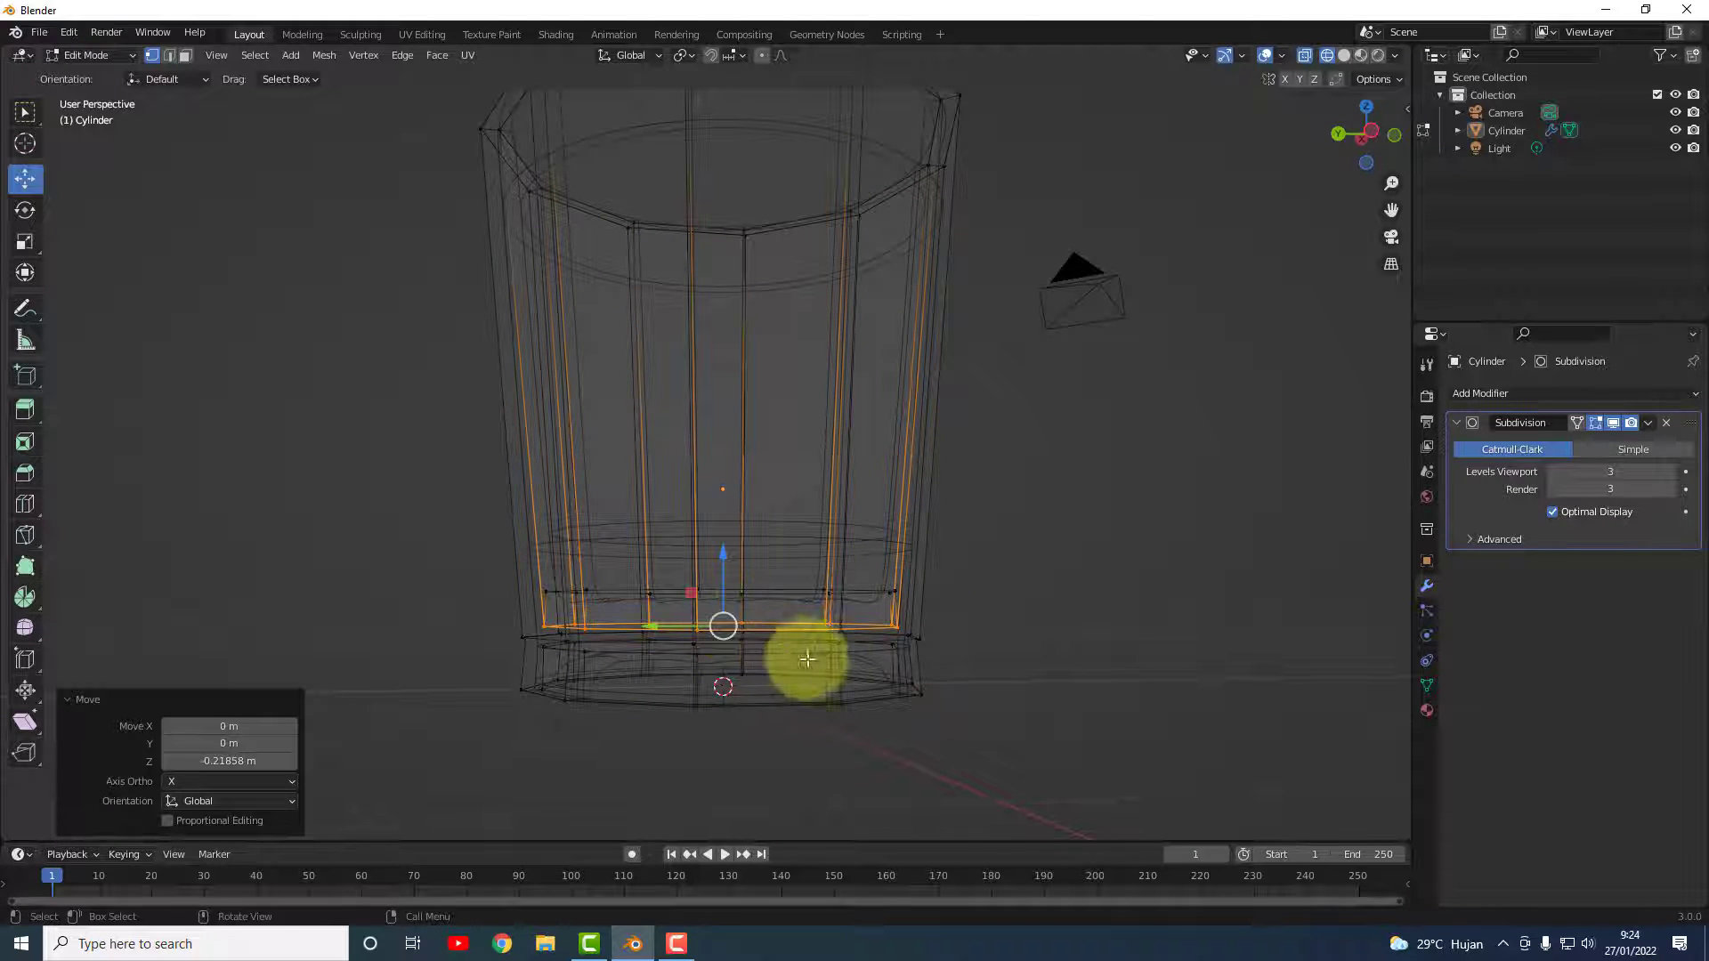
click(1029, 656)
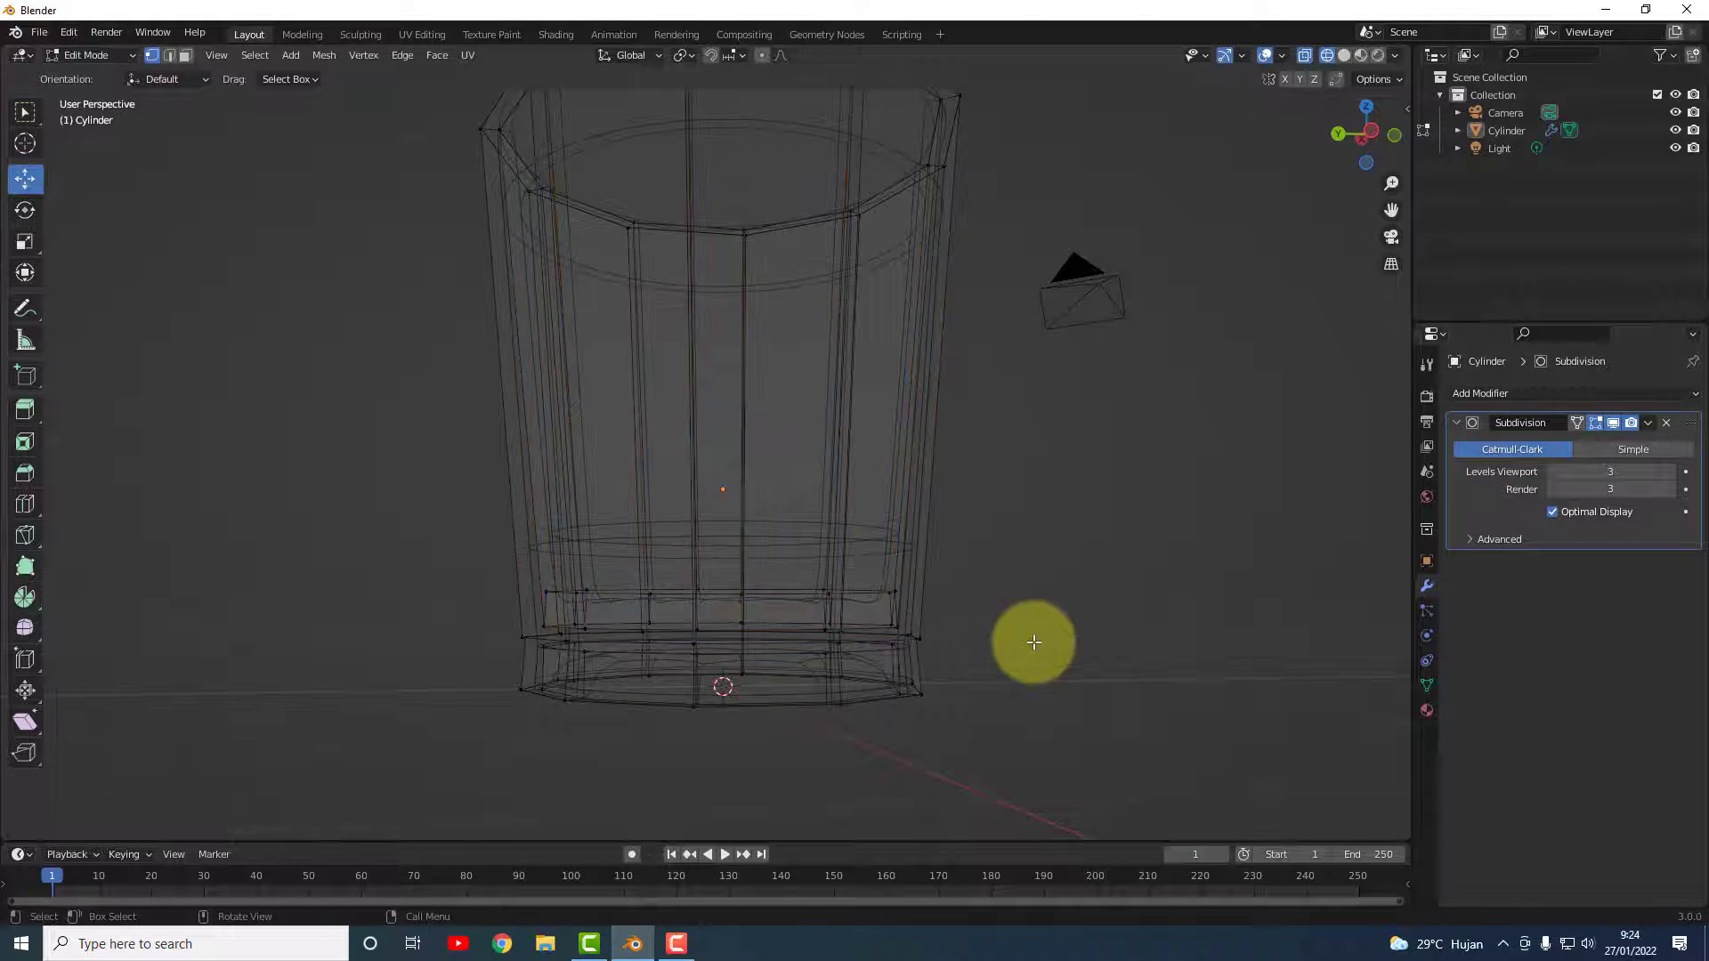
- Return to Object Mode and display the cup in solid shading
key(Tab)
middle_drag(1003, 526, 814, 540)
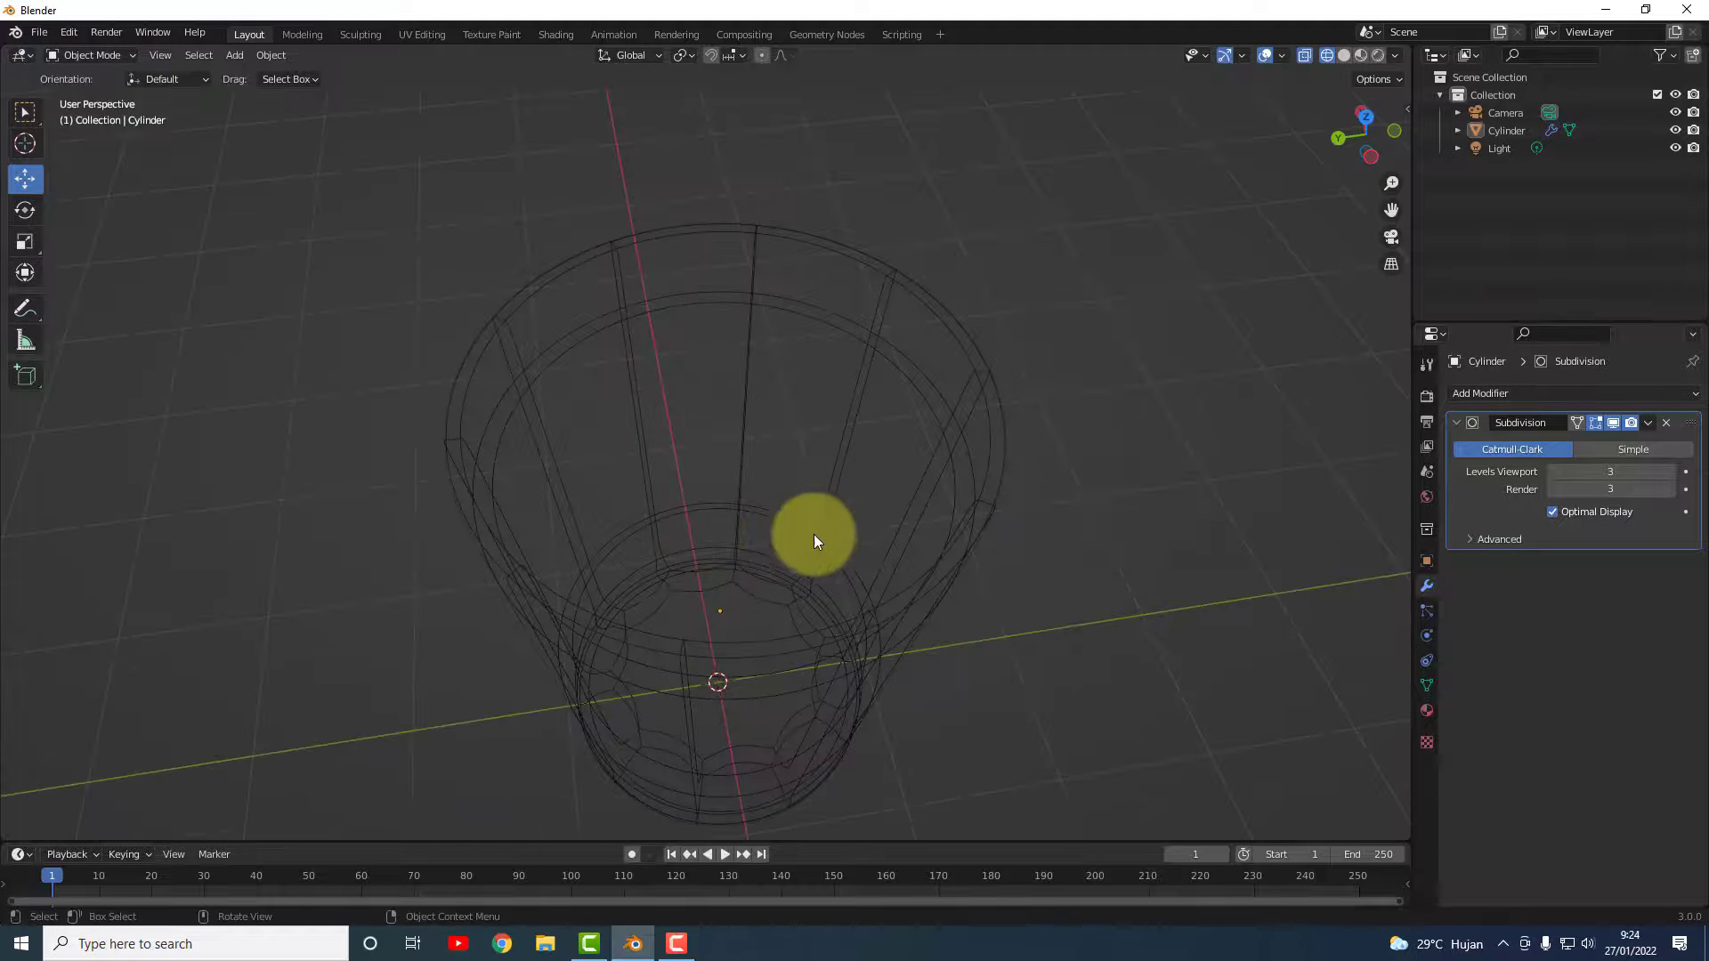
click(1343, 55)
middle_drag(883, 709, 809, 617)
scroll(809, 618, down, 2)
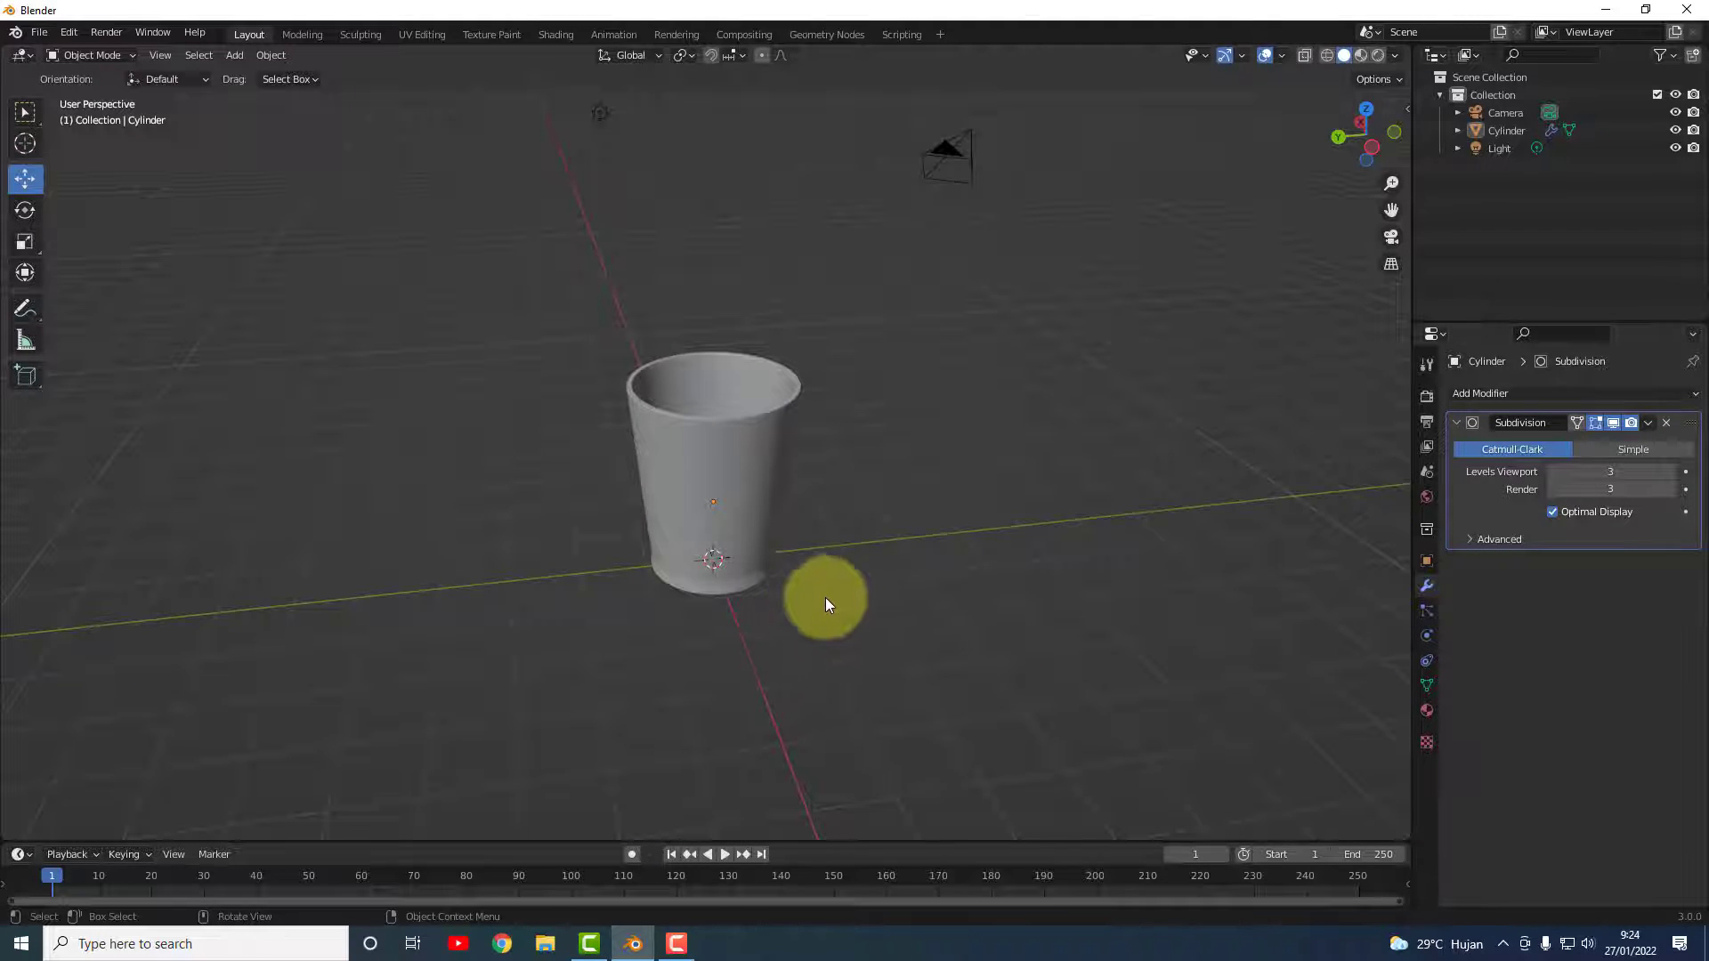
- Save the scene as untitled.blend in the TUTORIAL BLENDER folder
click(49, 31)
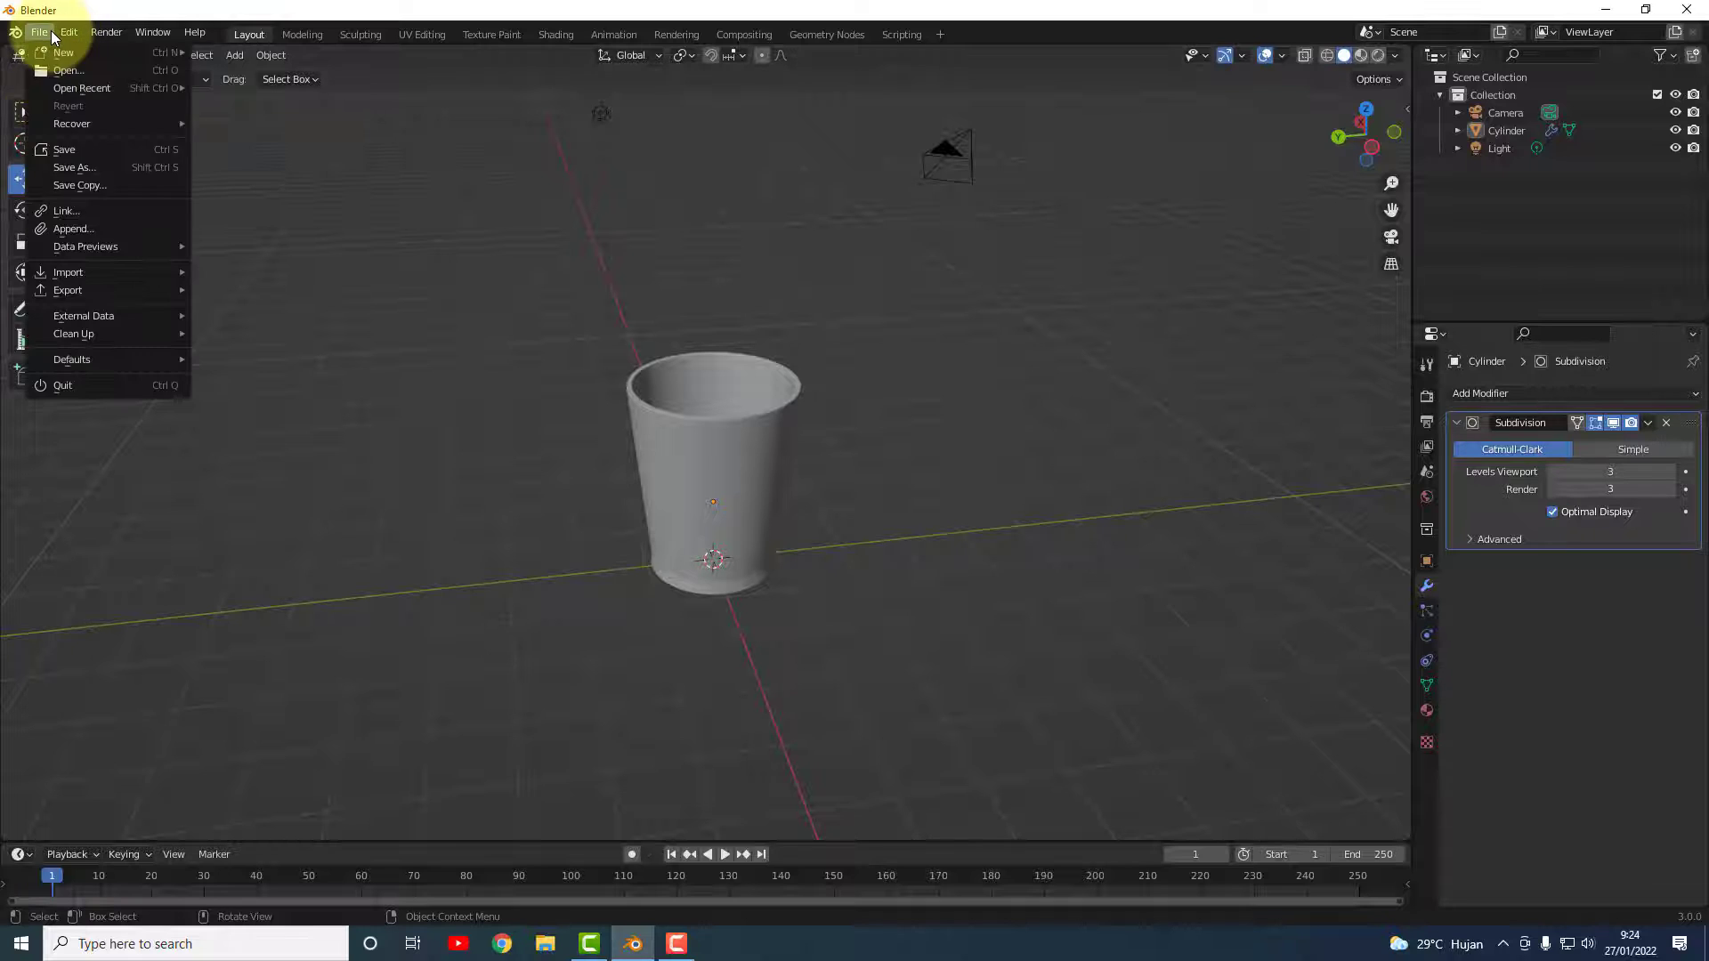
click(73, 169)
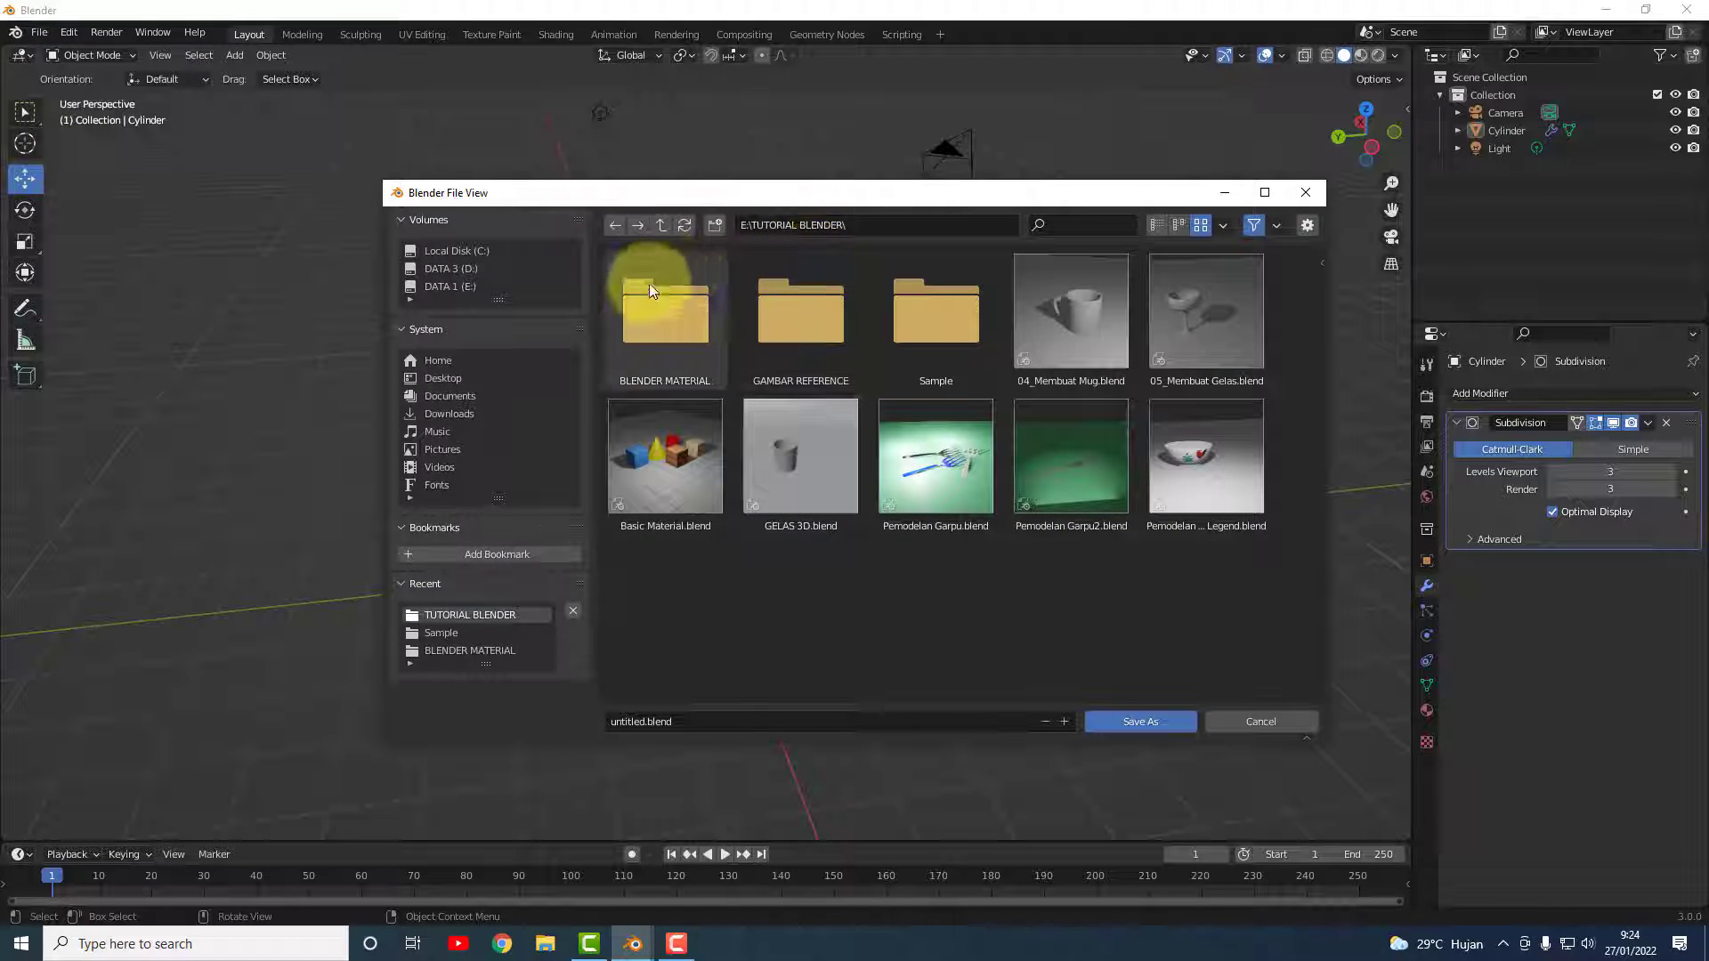
click(749, 721)
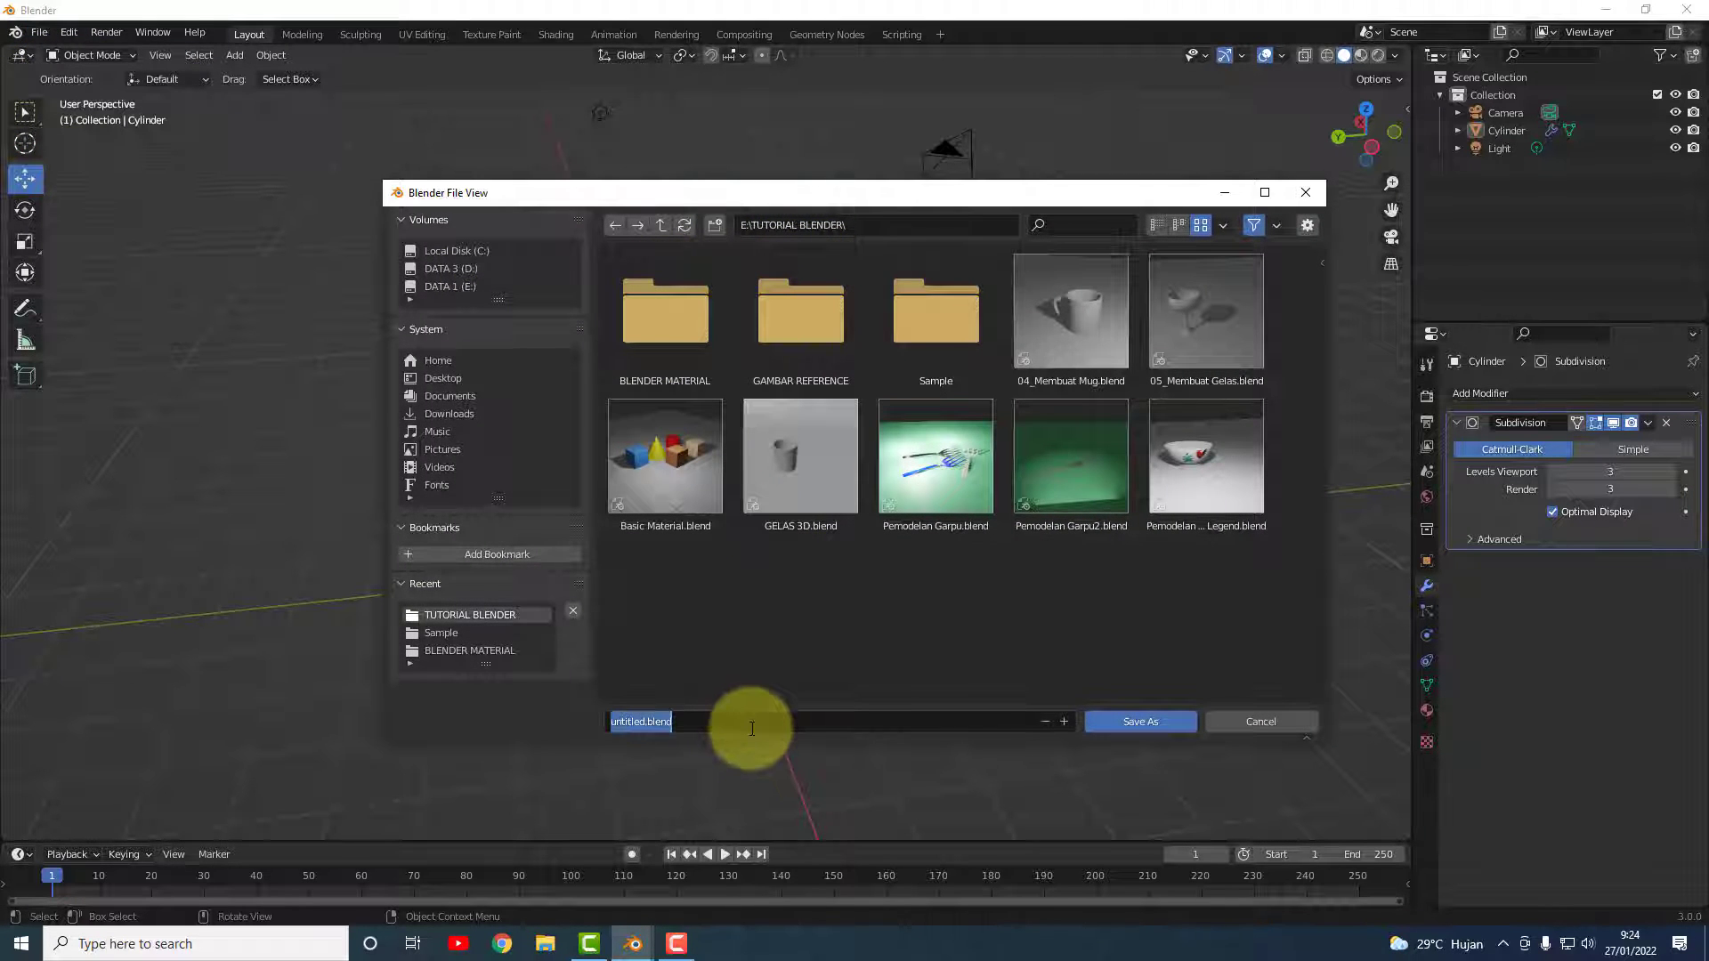
click(1139, 725)
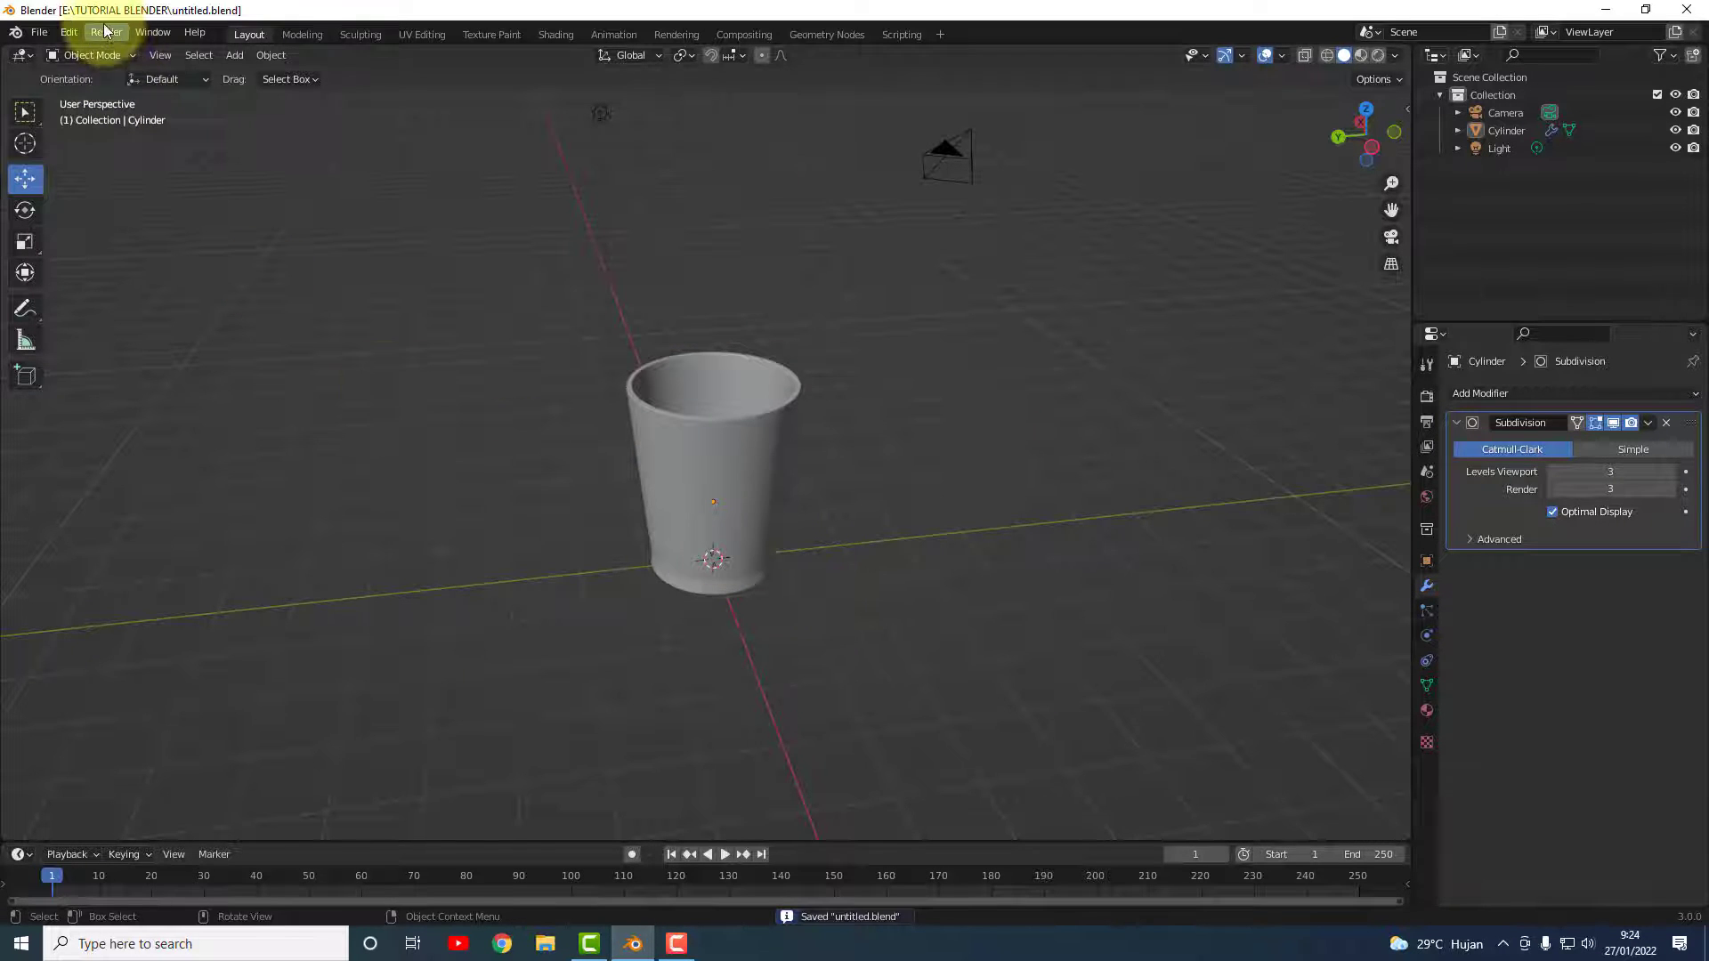
- Save the scene under the new name GELAS BLENDER.blend in the same folder
click(38, 33)
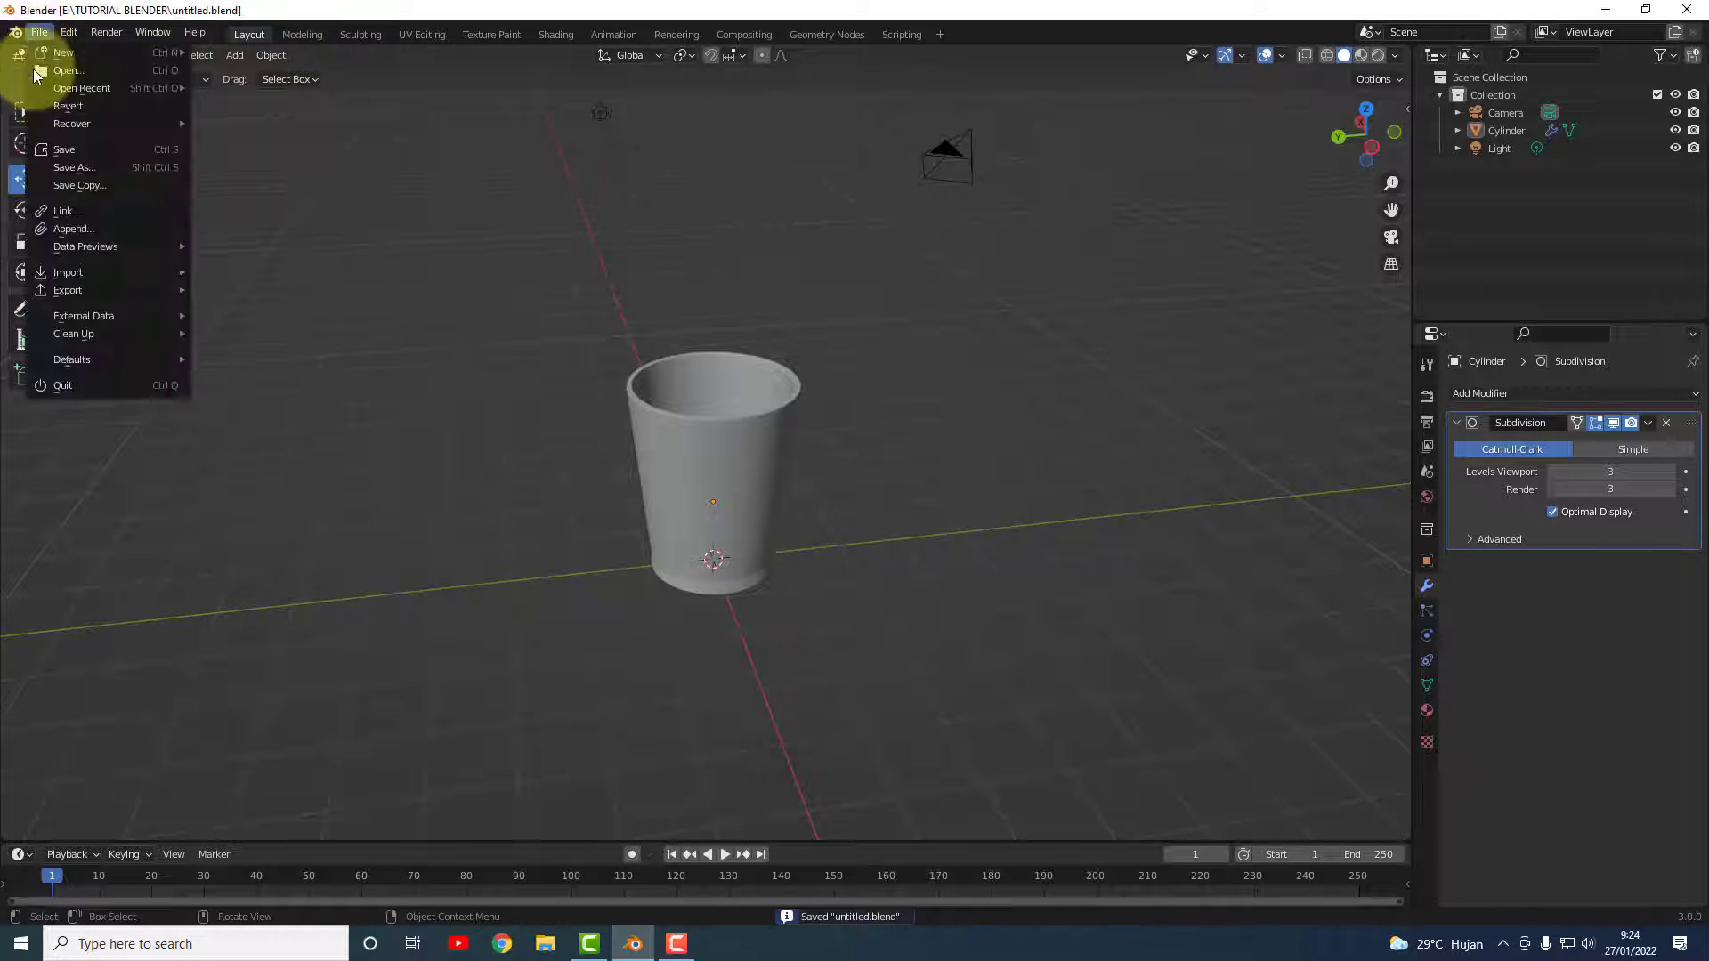
click(66, 168)
click(729, 719)
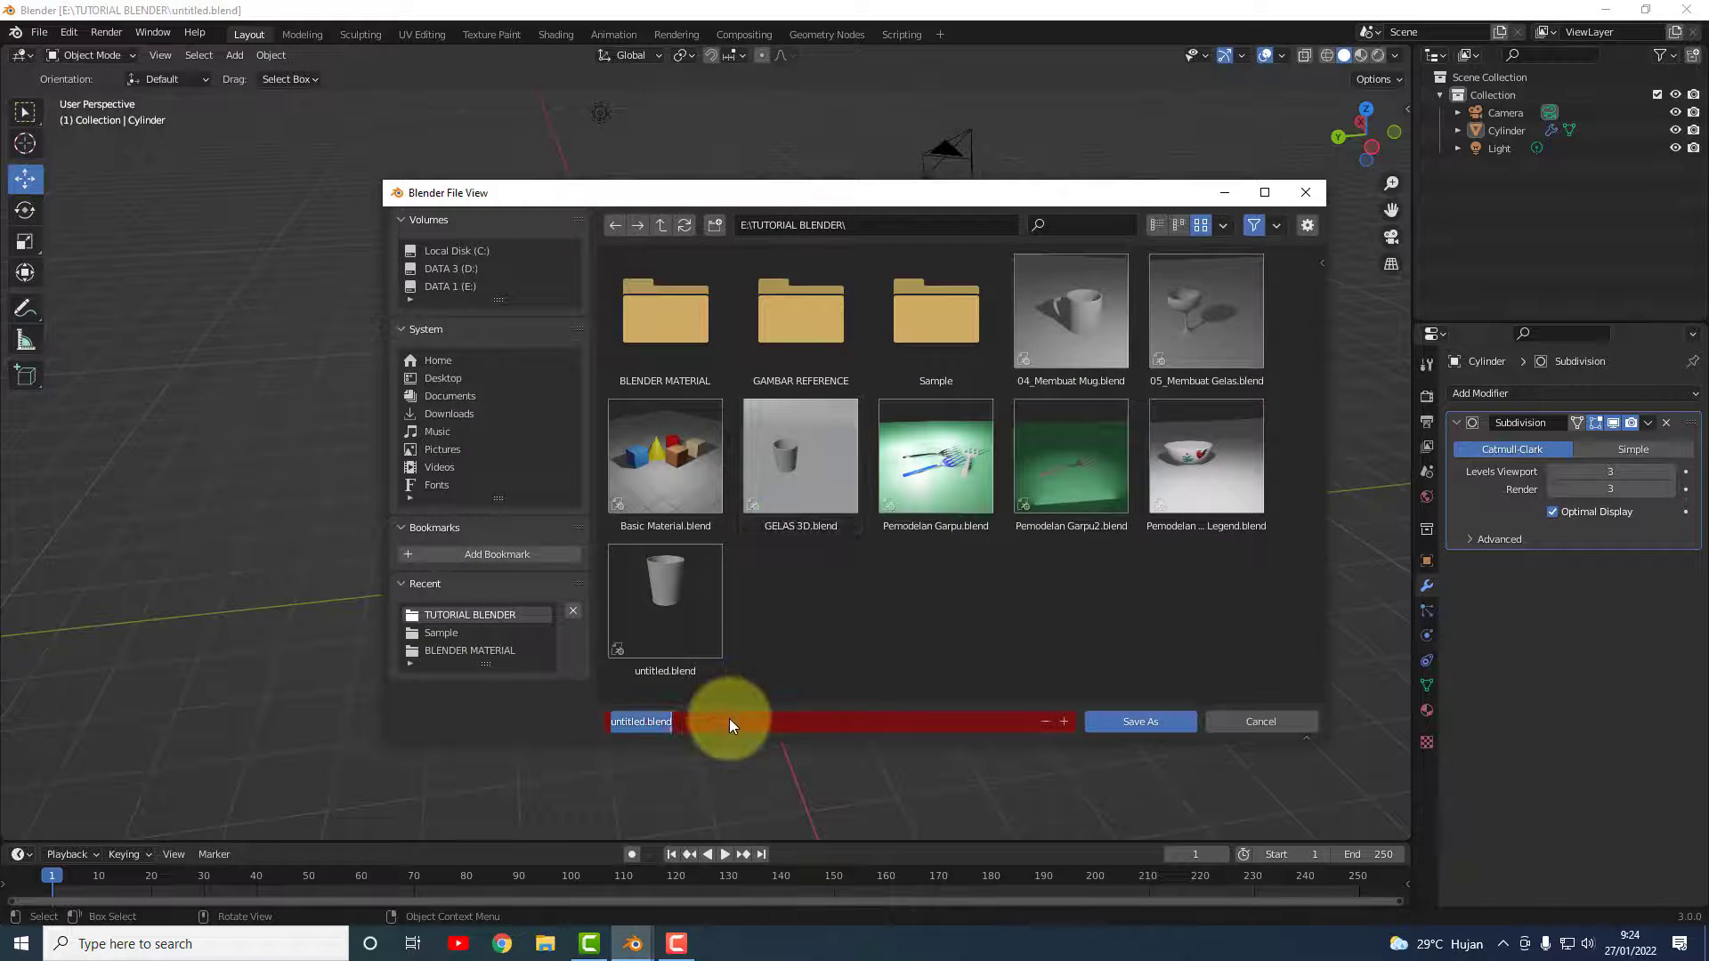
text(g)
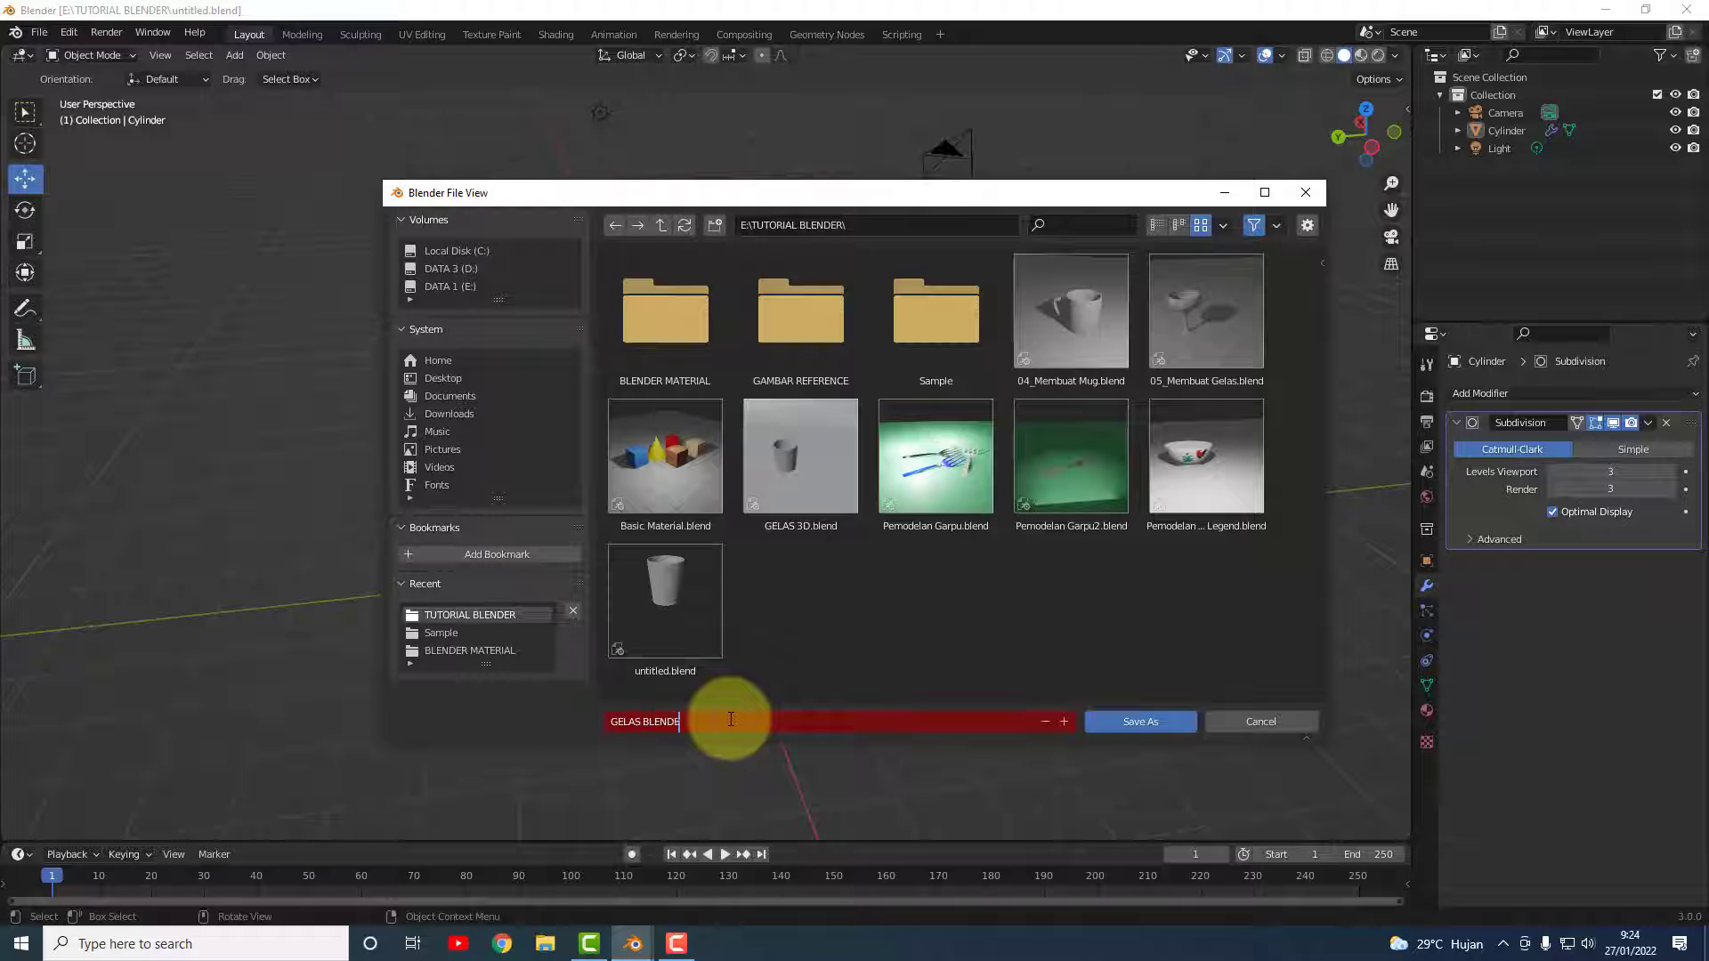
key(Return)
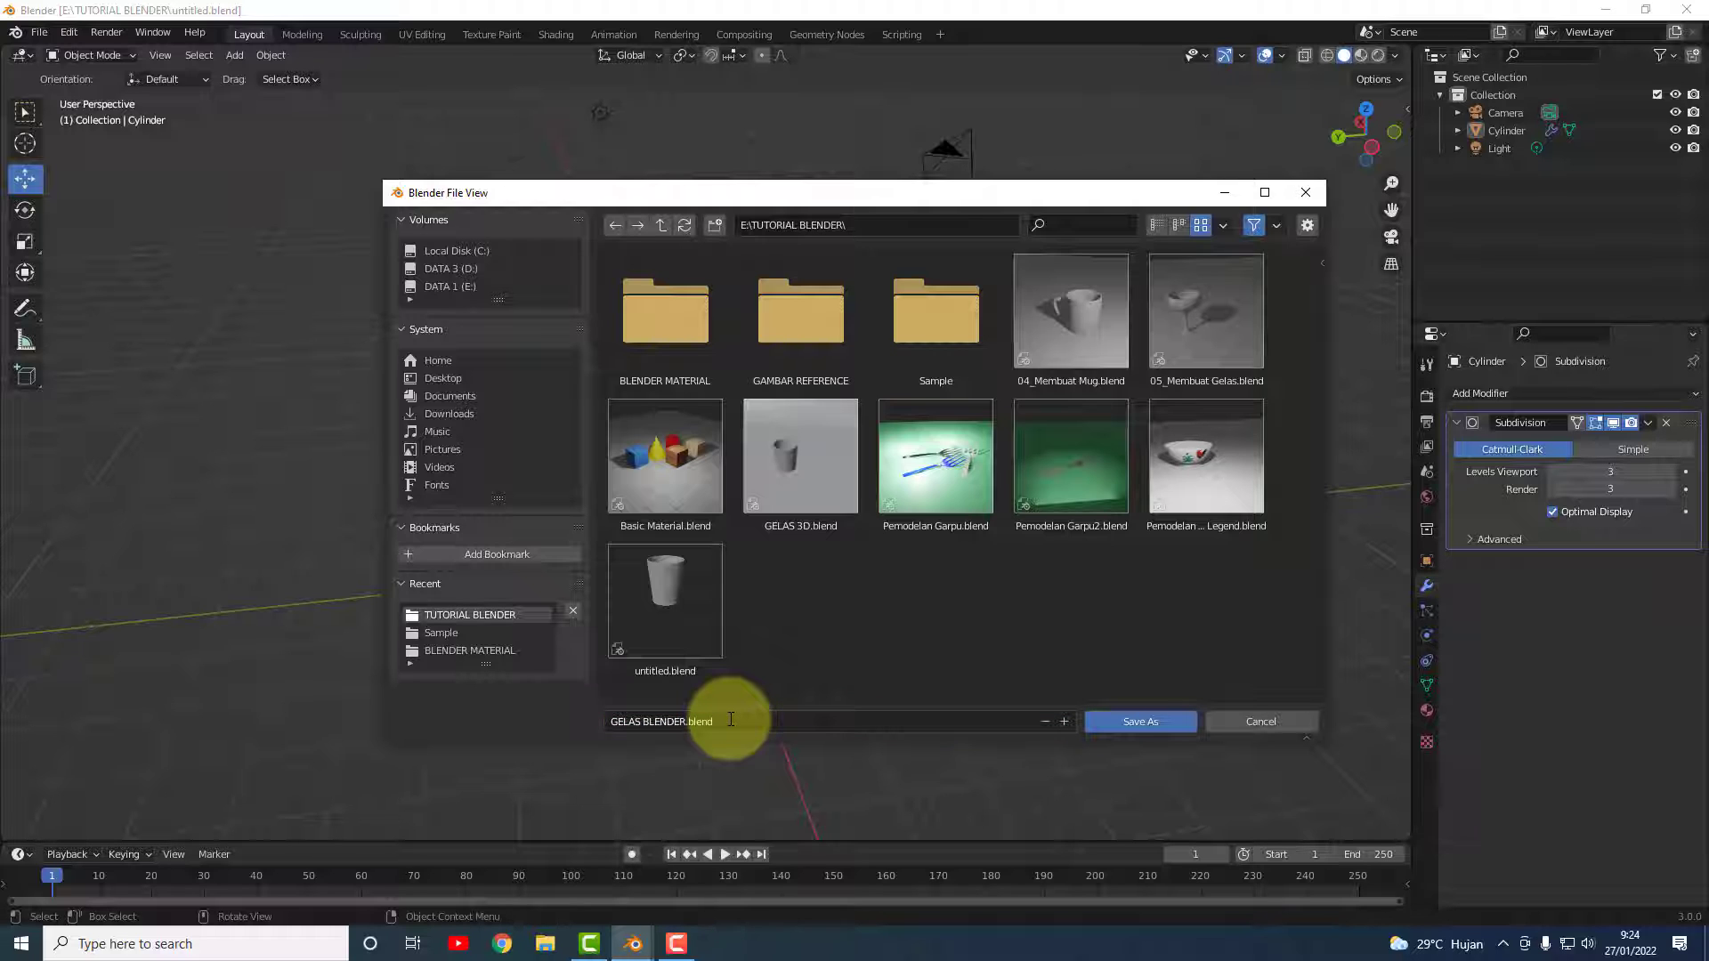
click(1119, 723)
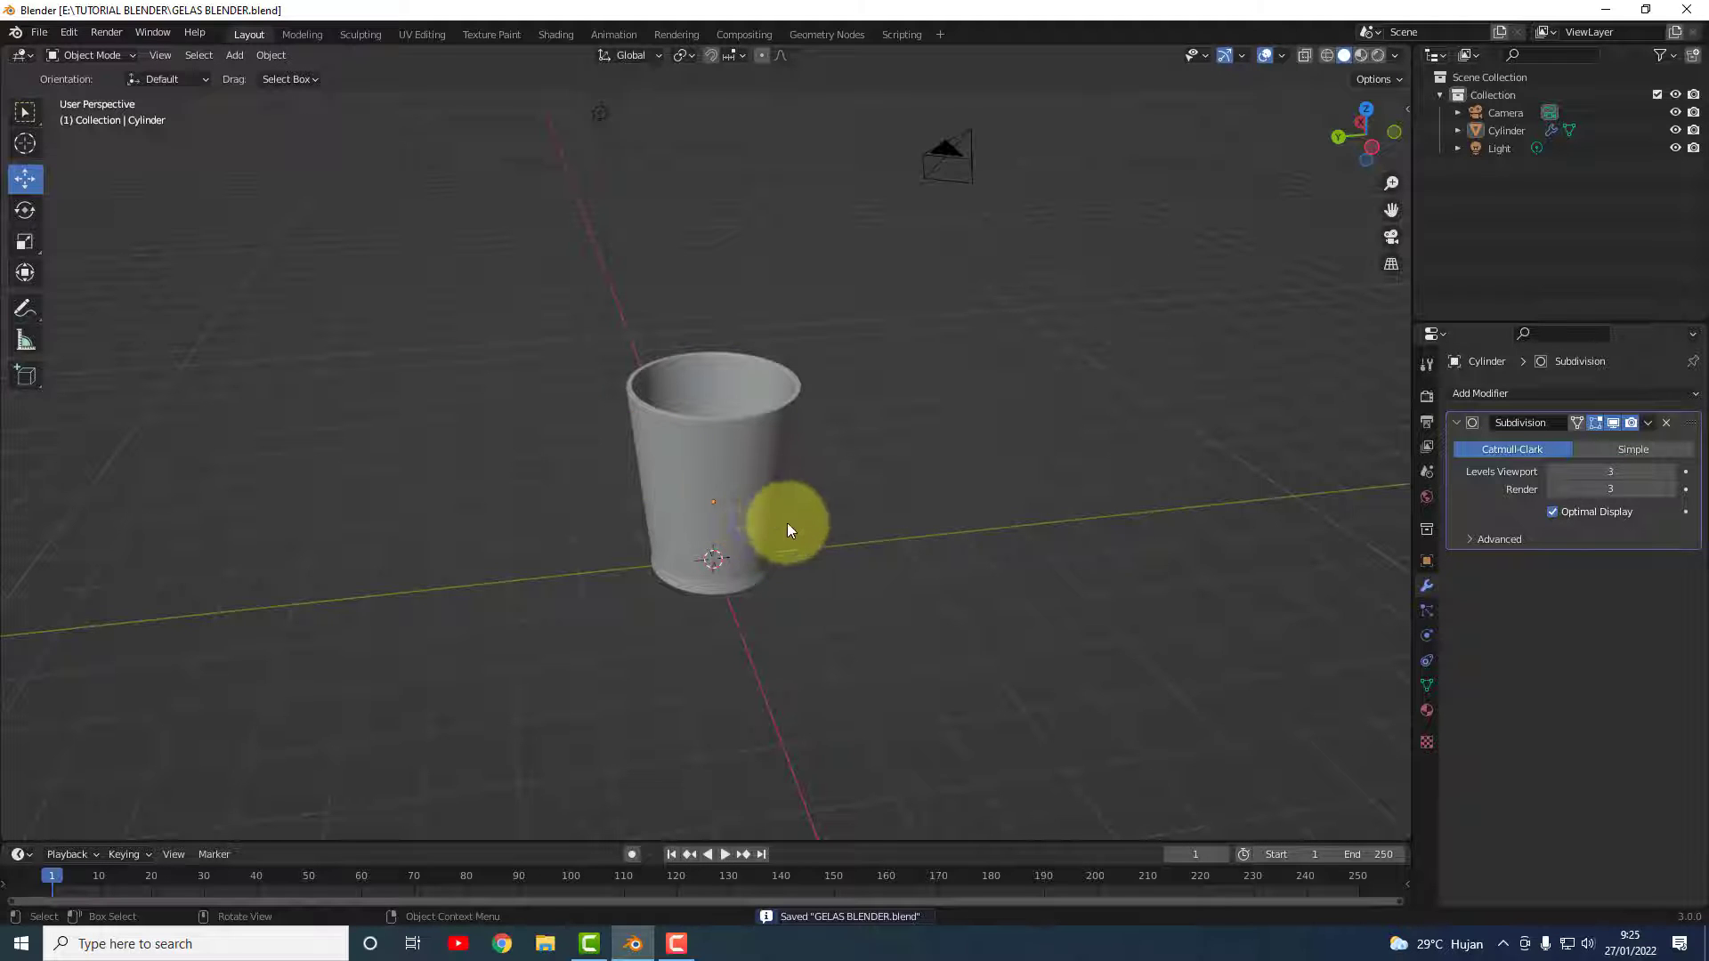
middle_drag(817, 485, 629, 478)
scroll(705, 501, up, 3)
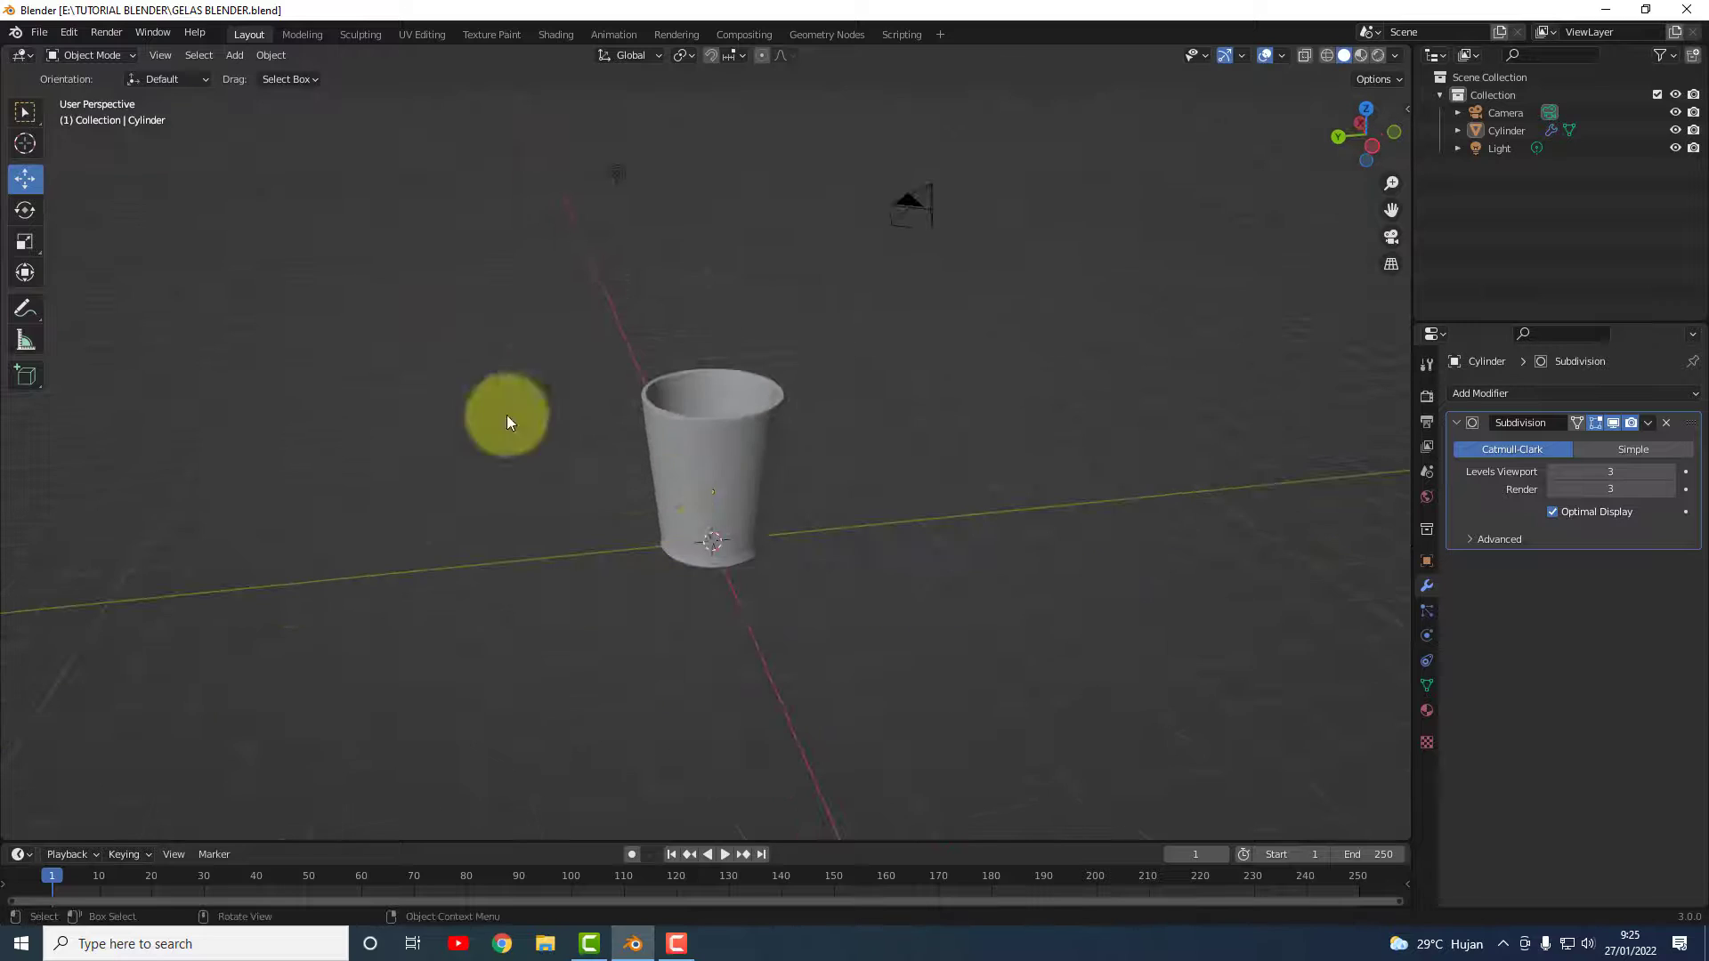
- Add a plane at the world origin and scale it up uniformly by about 24.64 as a floor under the cup
click(228, 57)
mouse_move(267, 71)
click(383, 69)
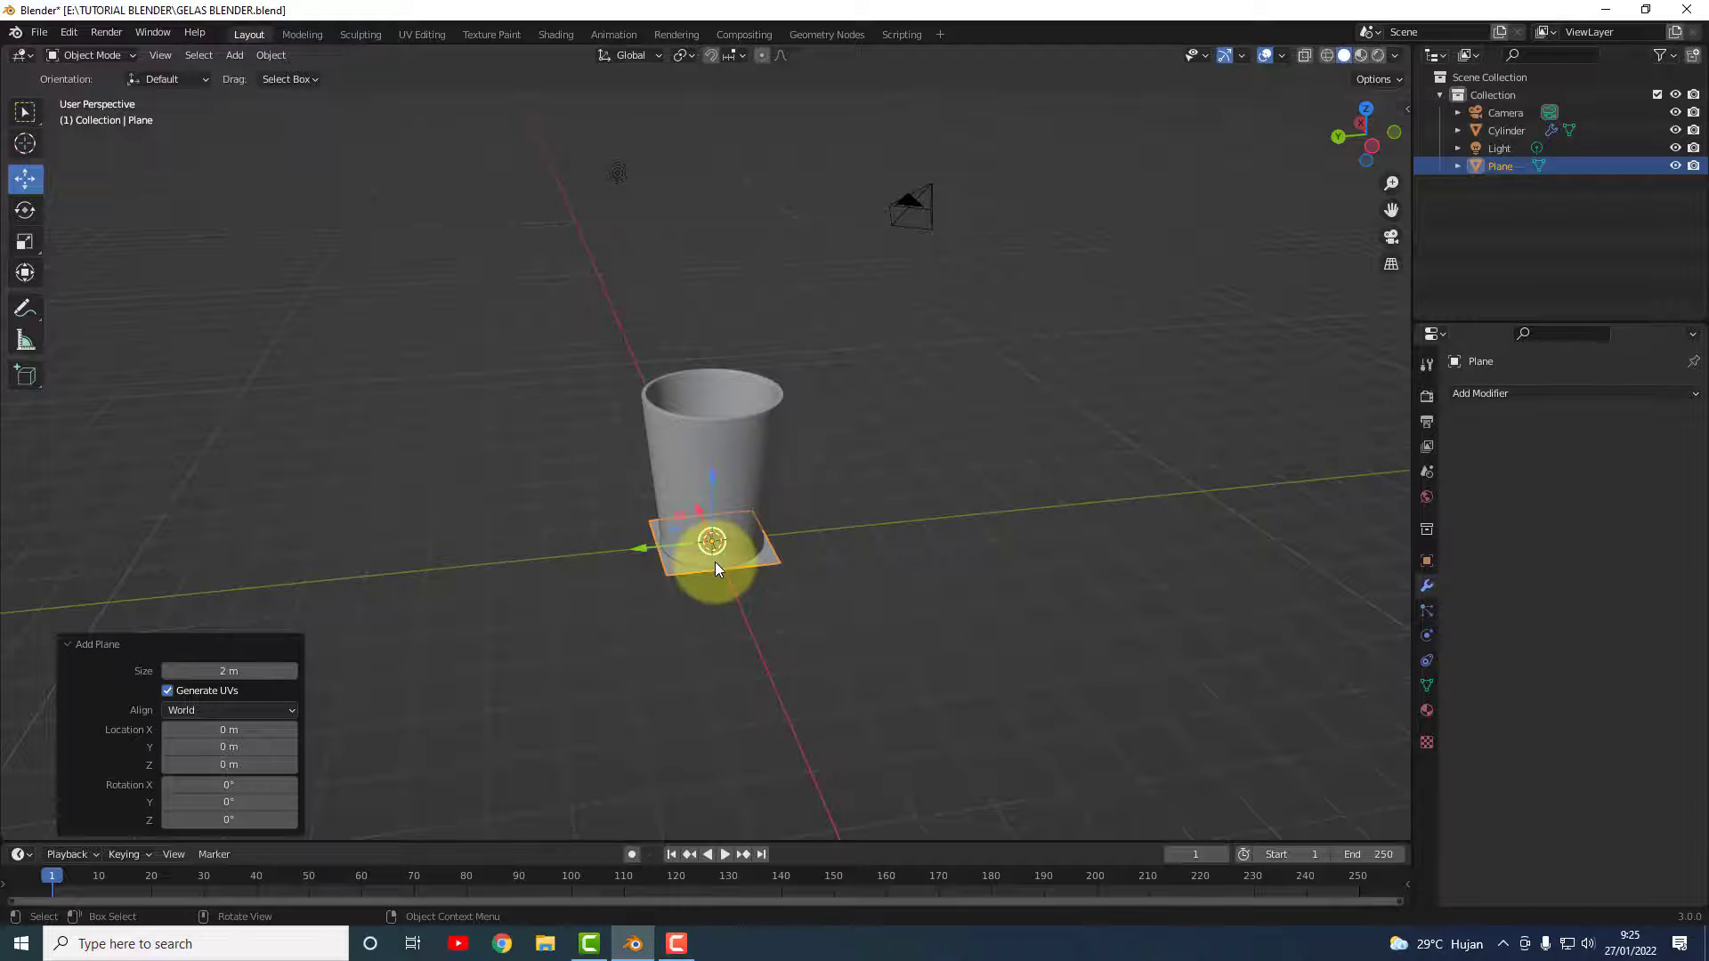
key(s)
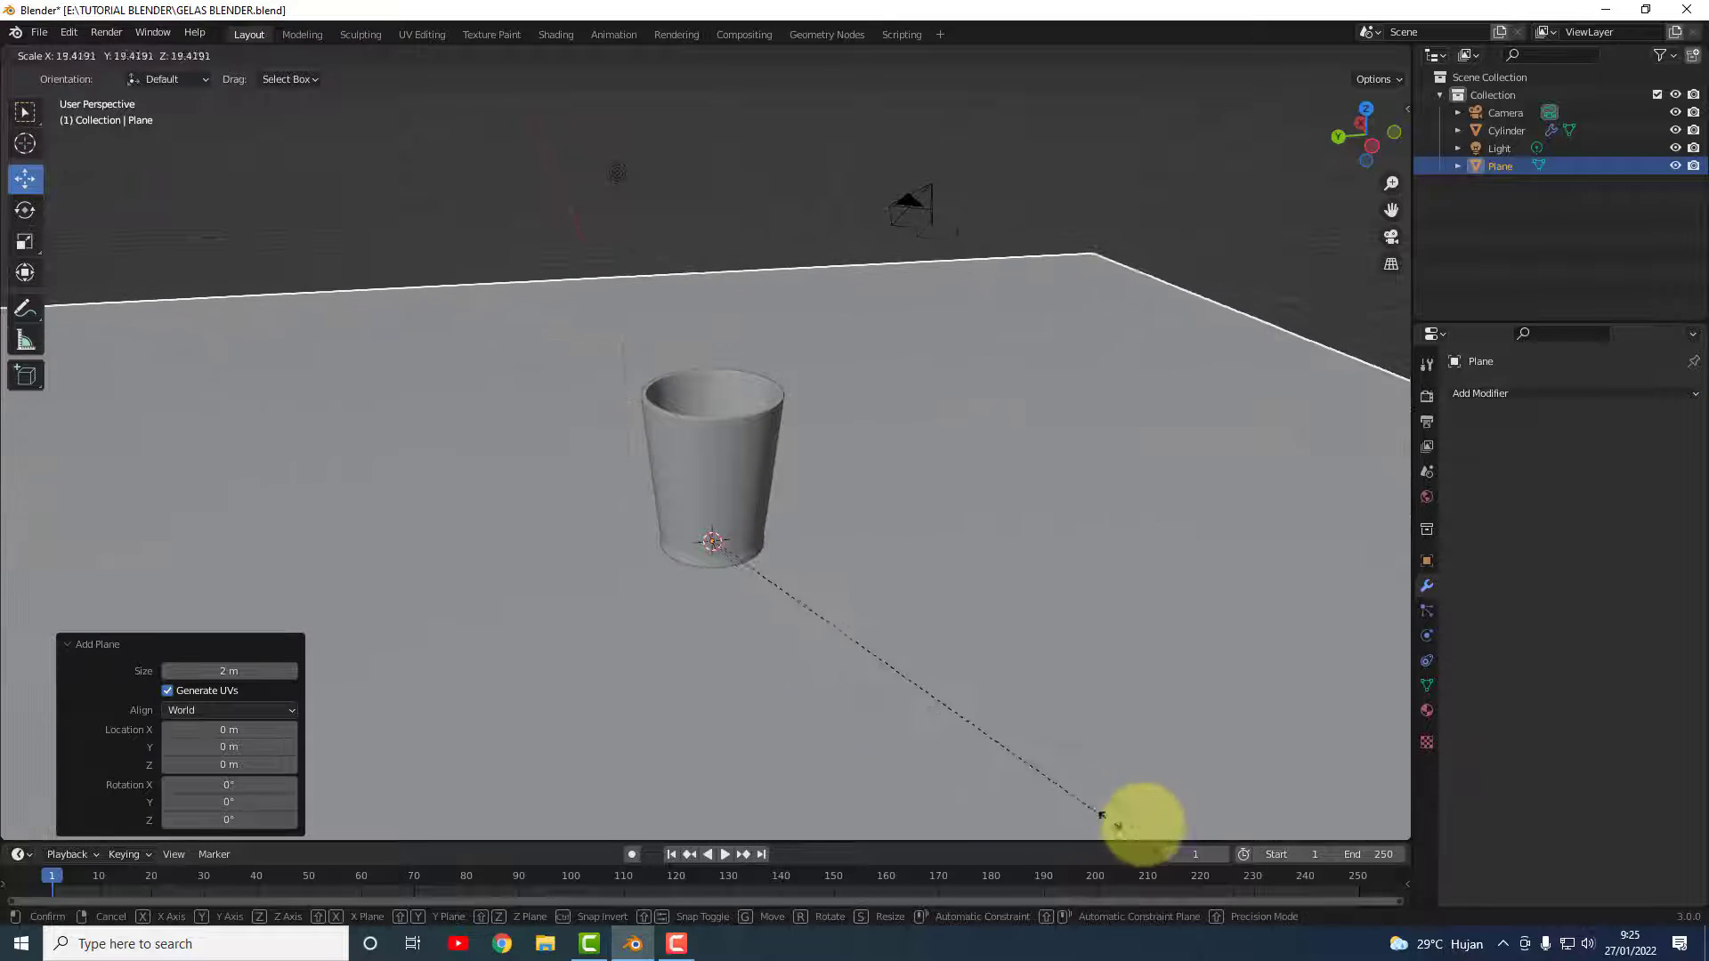
click(1250, 832)
scroll(899, 620, down, 4)
scroll(891, 631, down, 3)
middle_drag(732, 573, 708, 525)
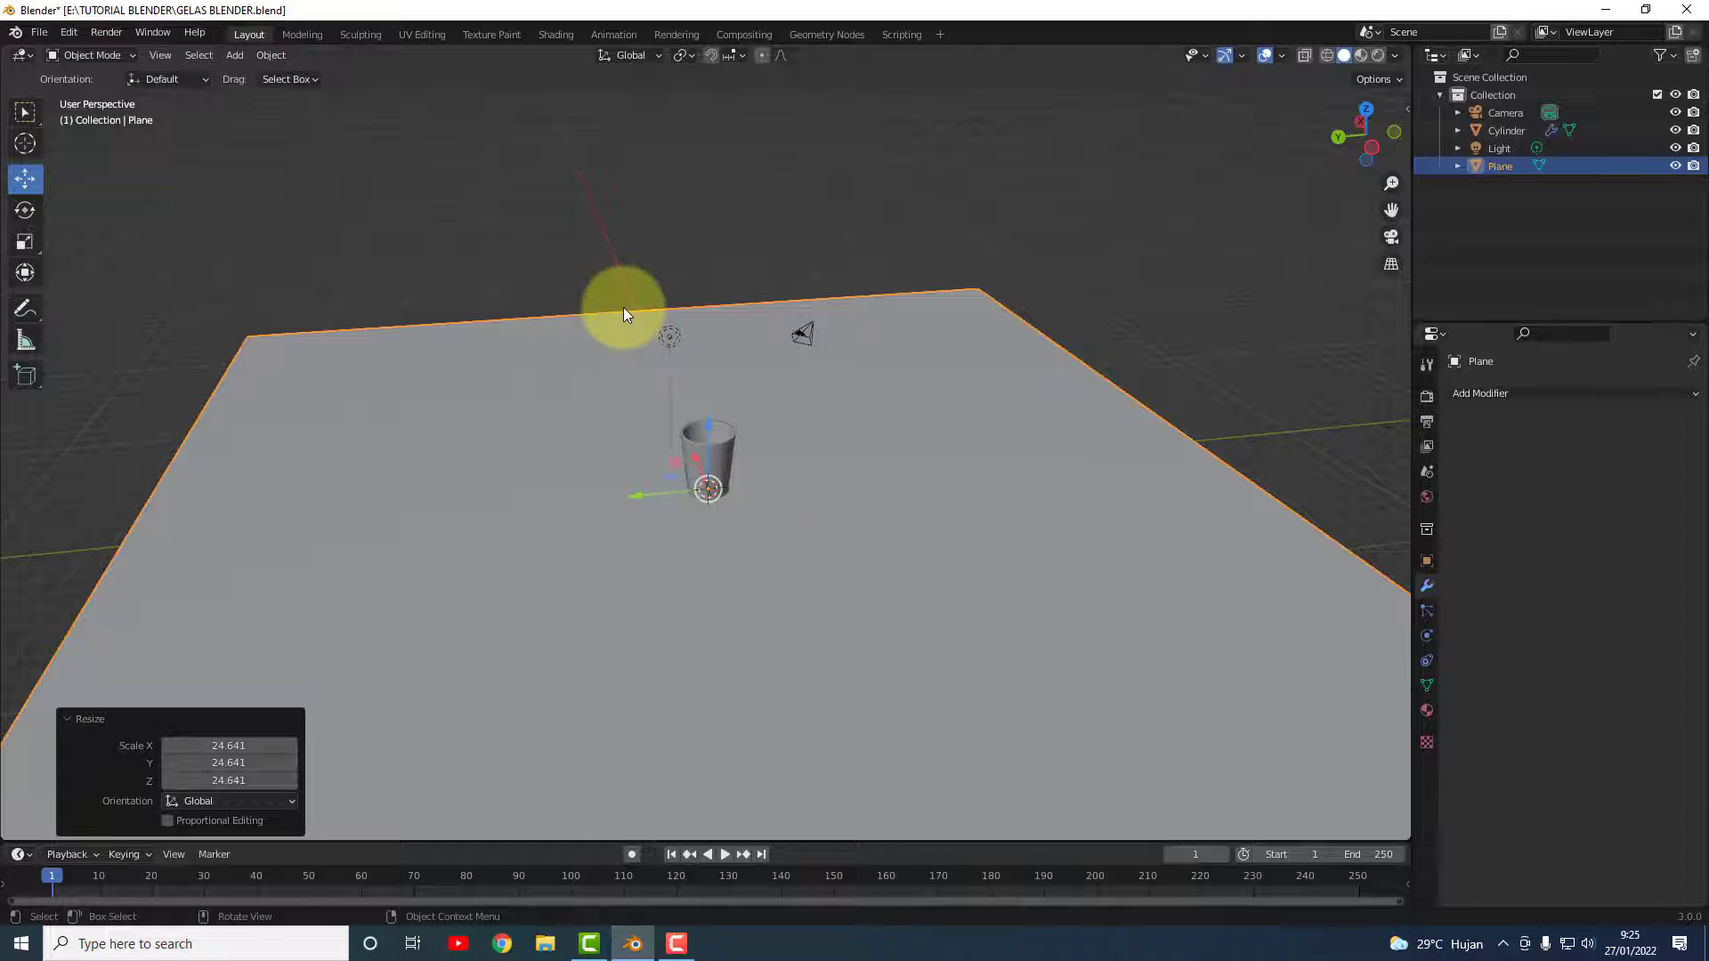
middle_drag(639, 327, 568, 333)
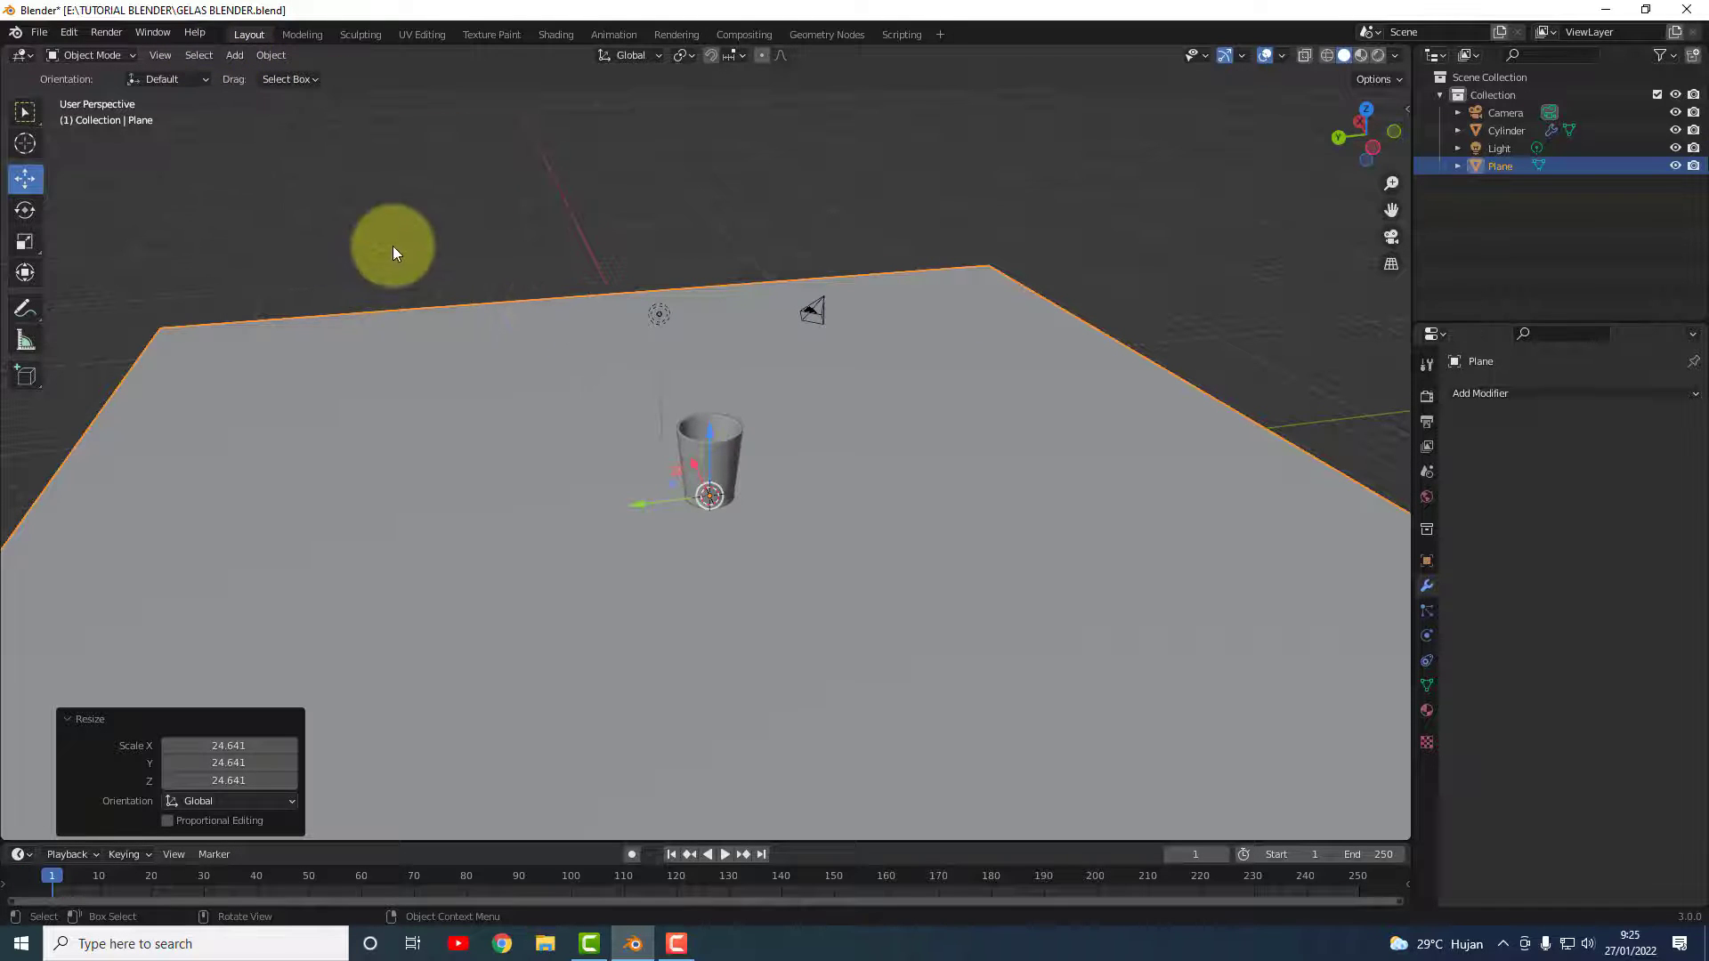
- In Edit Mode with edge selection, extrude the floor's rear edge upward along Z by about 21.97 m as a back wall
key(Tab)
click(169, 55)
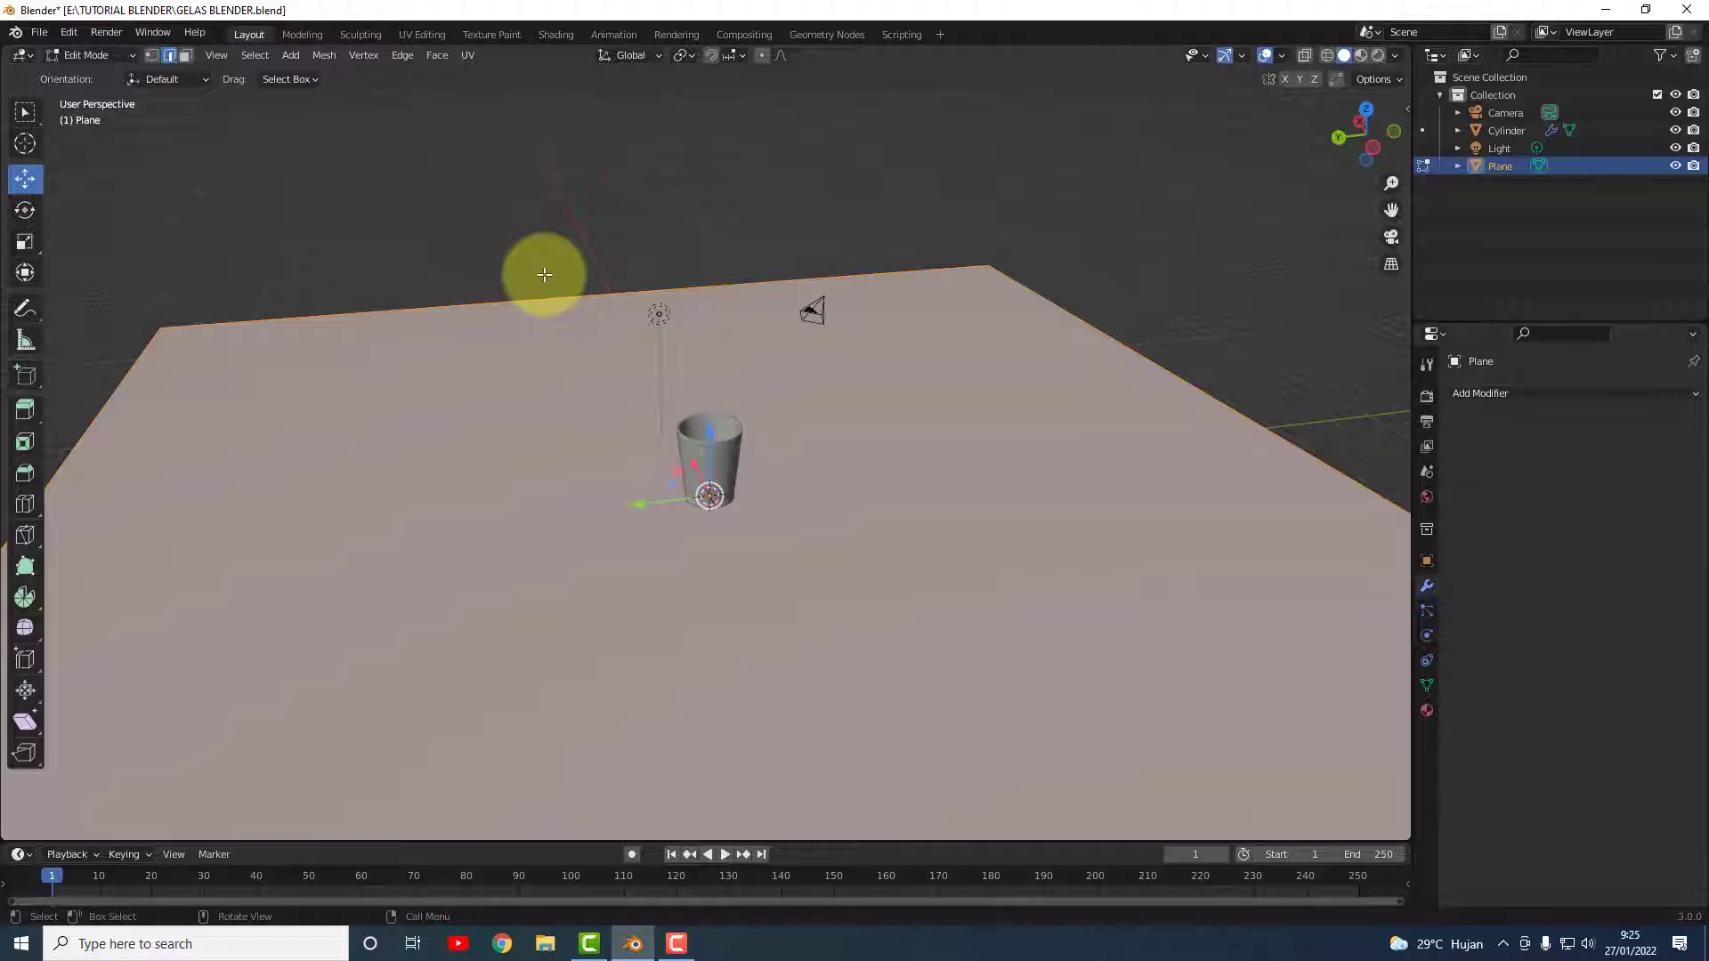
click(566, 298)
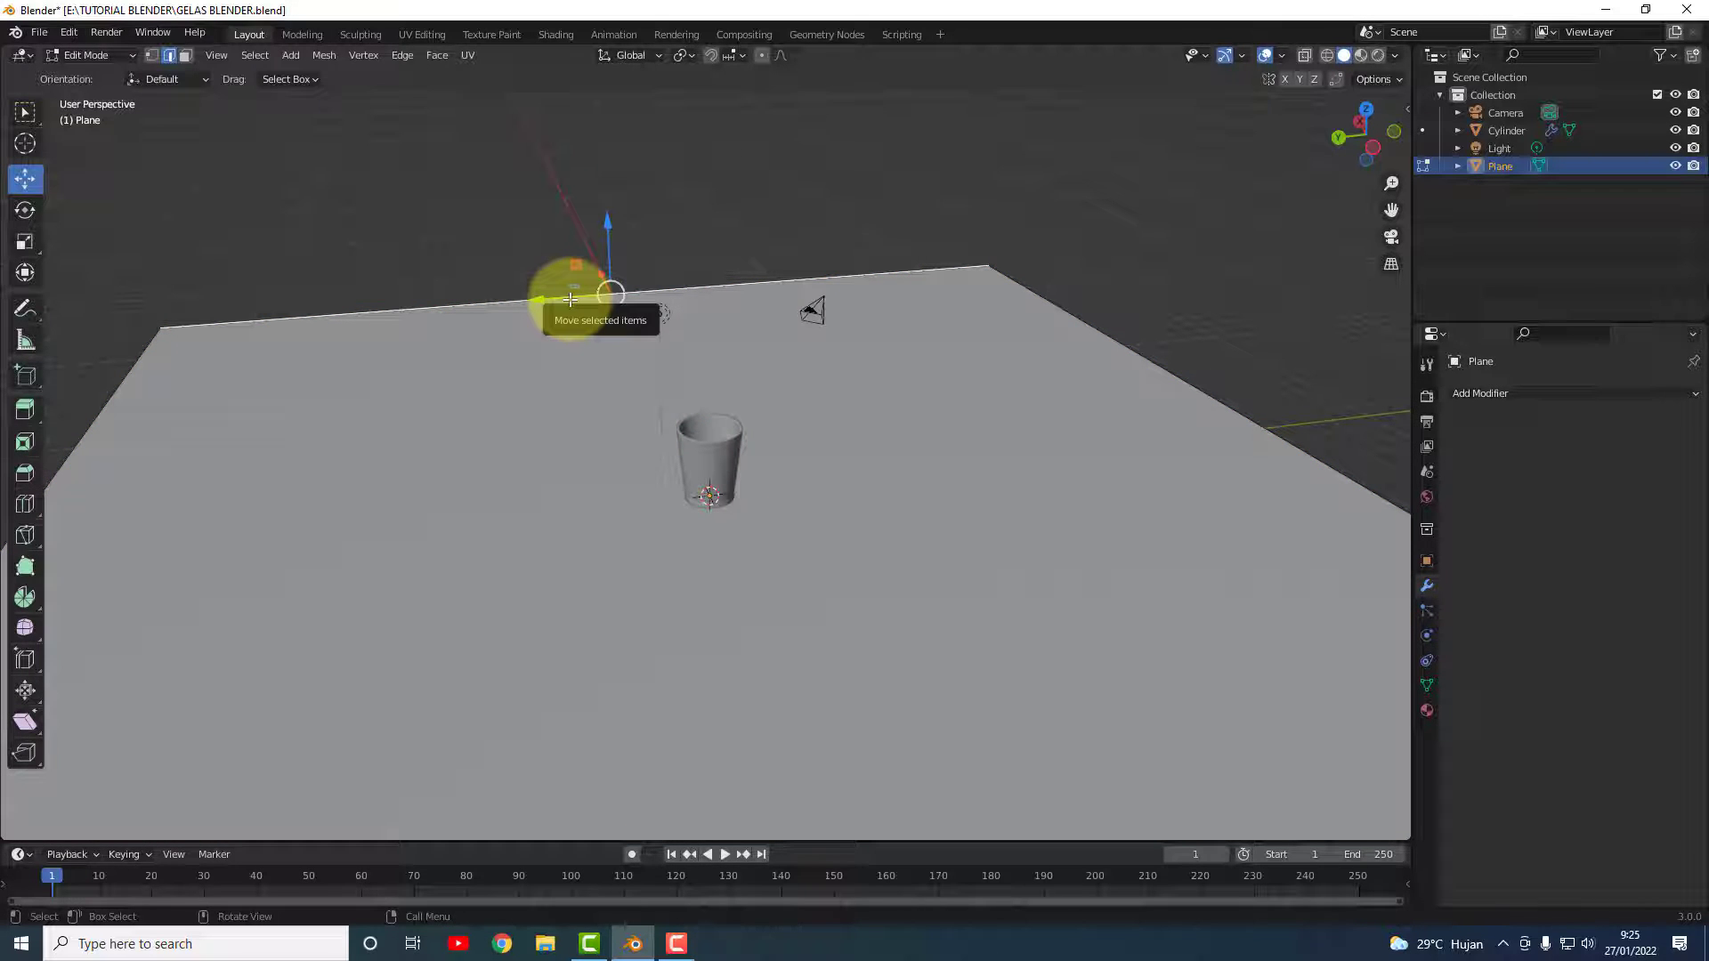
key(g)
key(z)
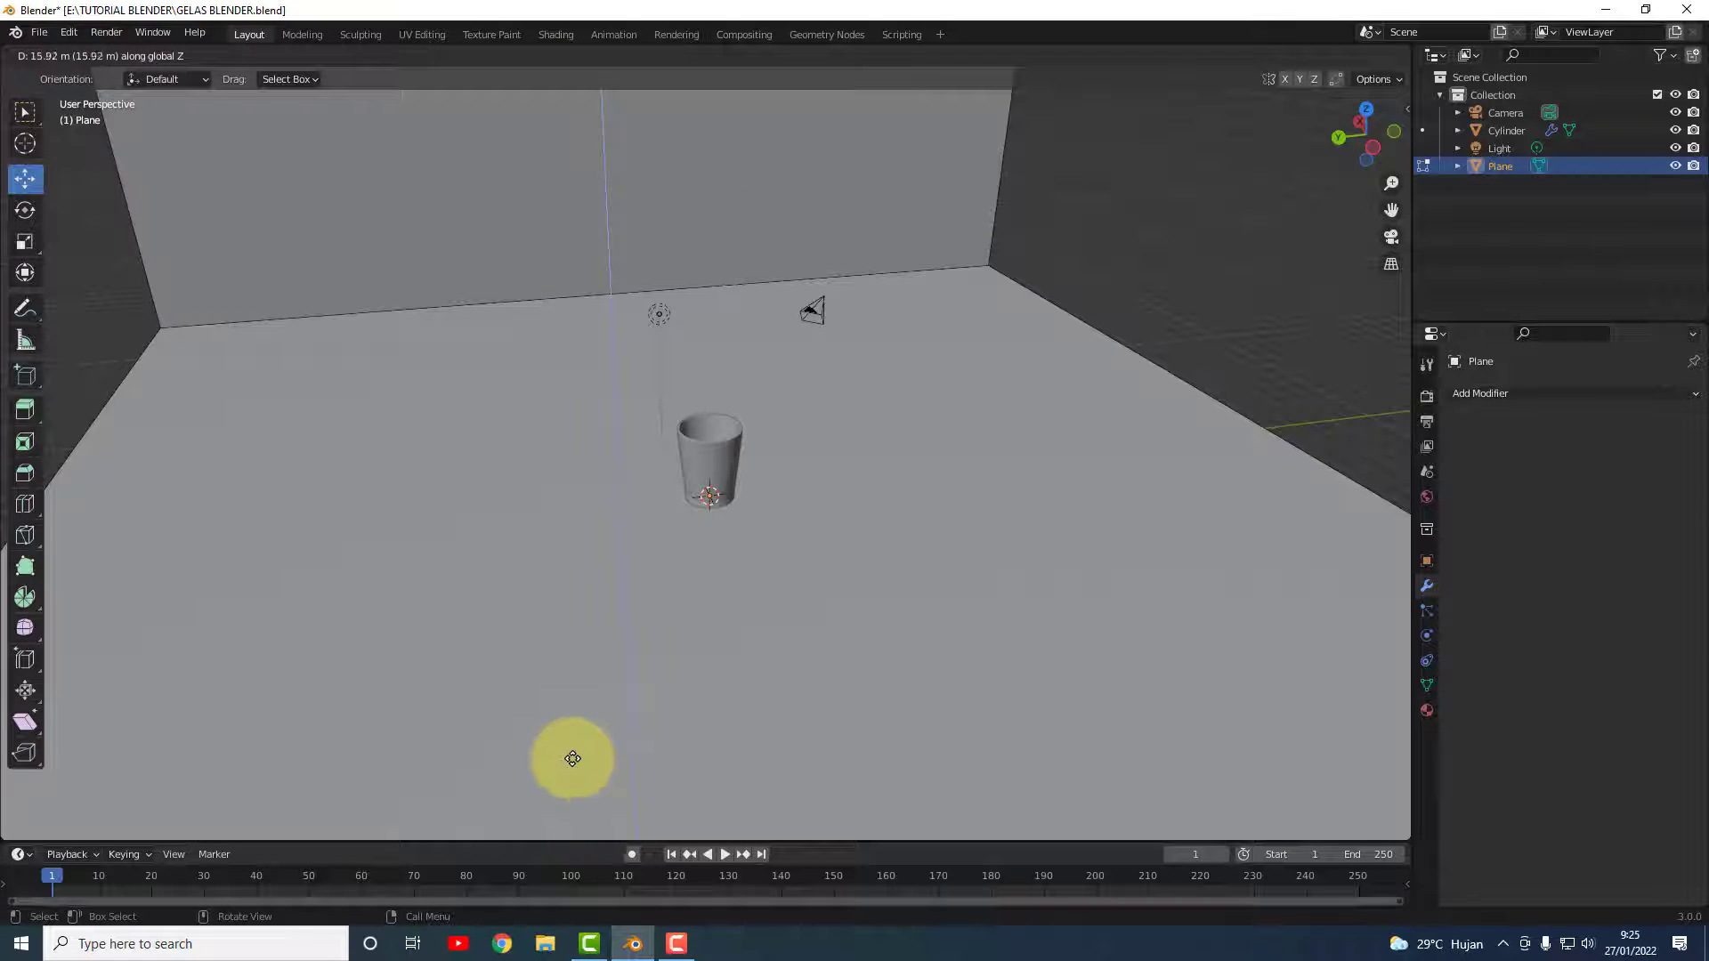
click(565, 641)
- Extrude the floor's adjacent side edge upward along Z by about 19.13 m to form a second wall
middle_drag(564, 640, 969, 395)
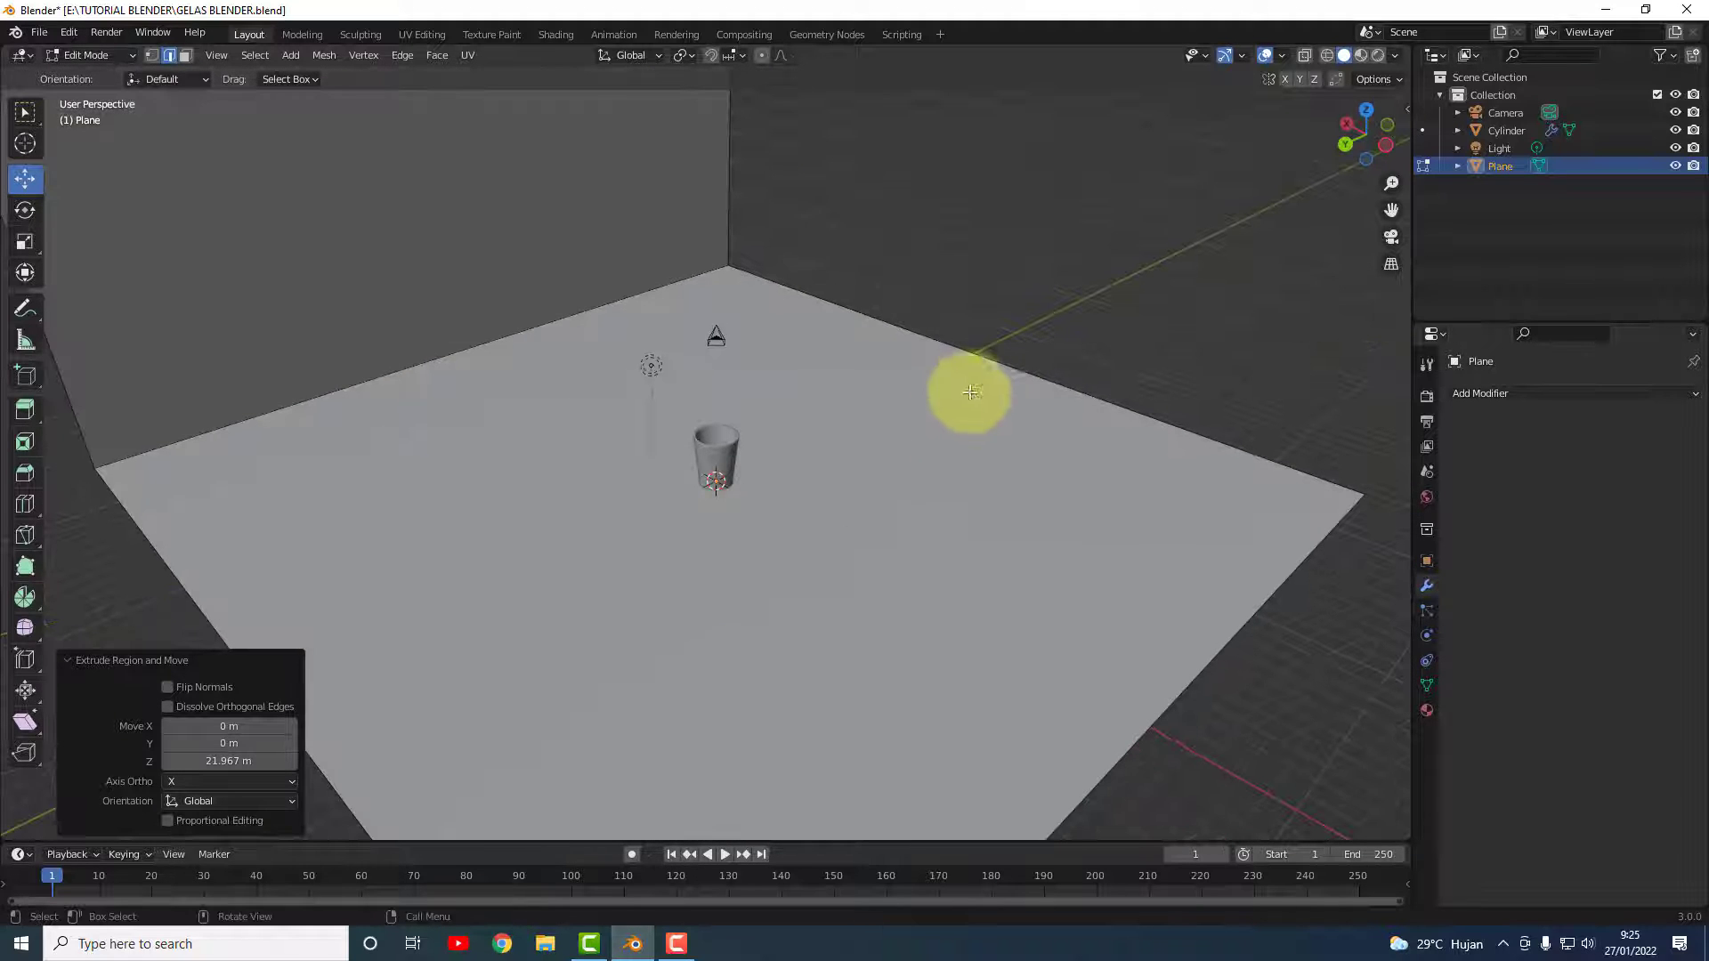
click(979, 355)
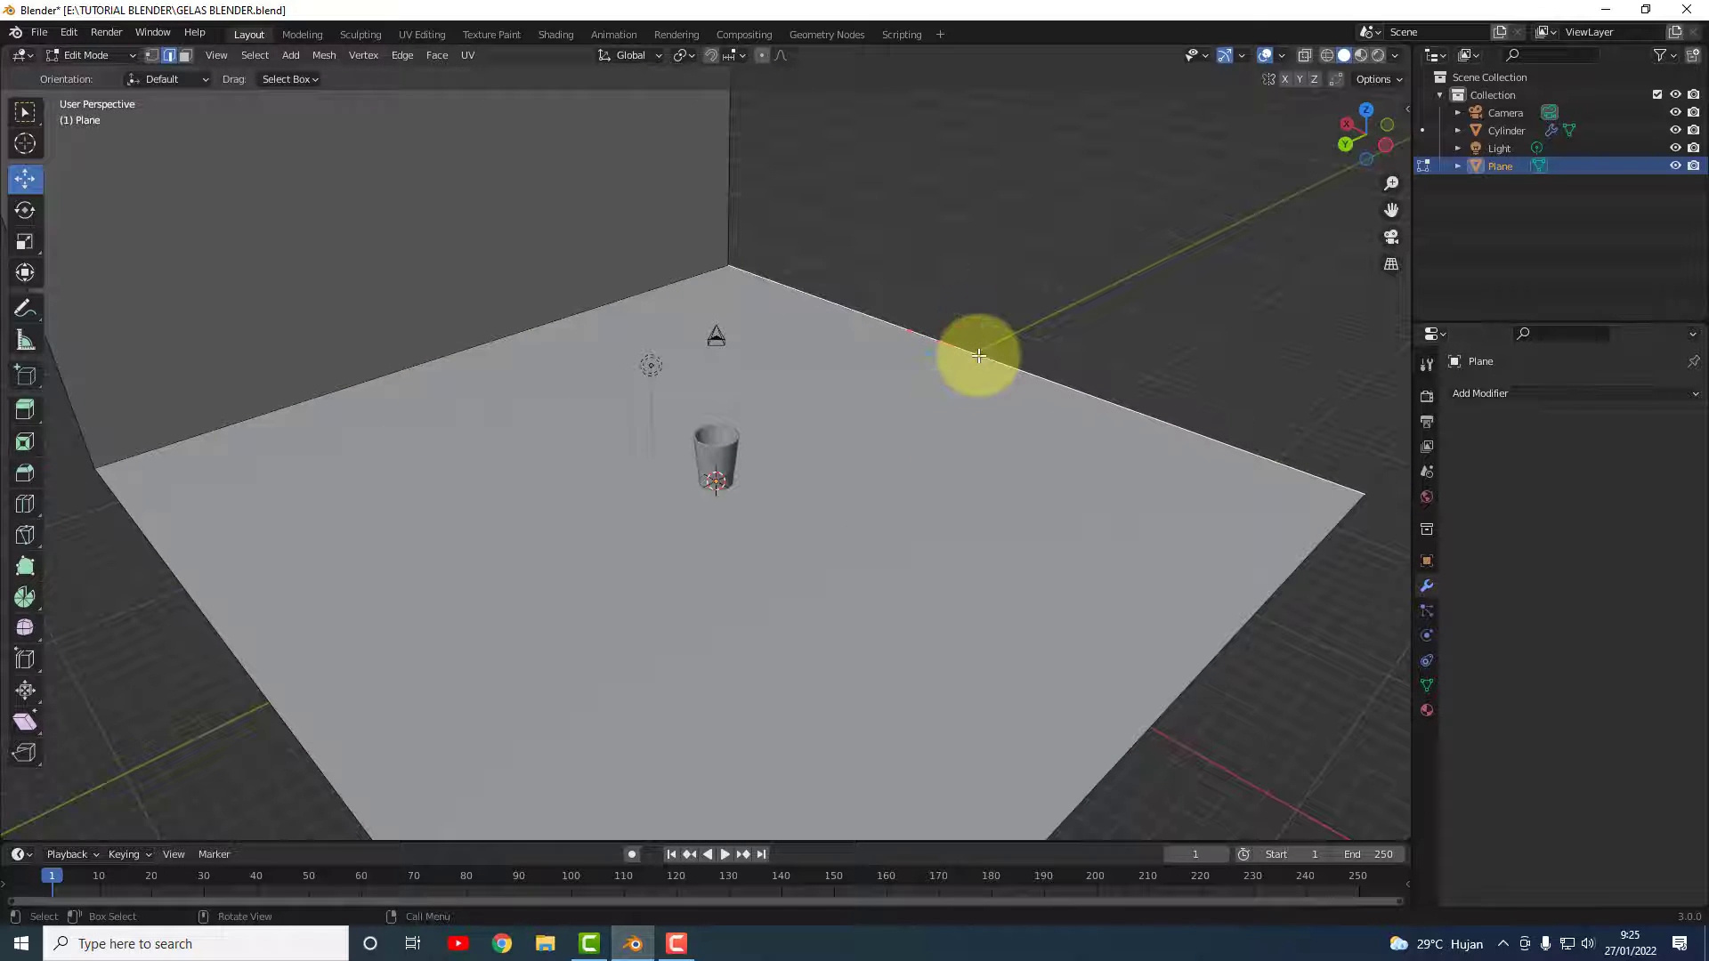
key(e)
key(z)
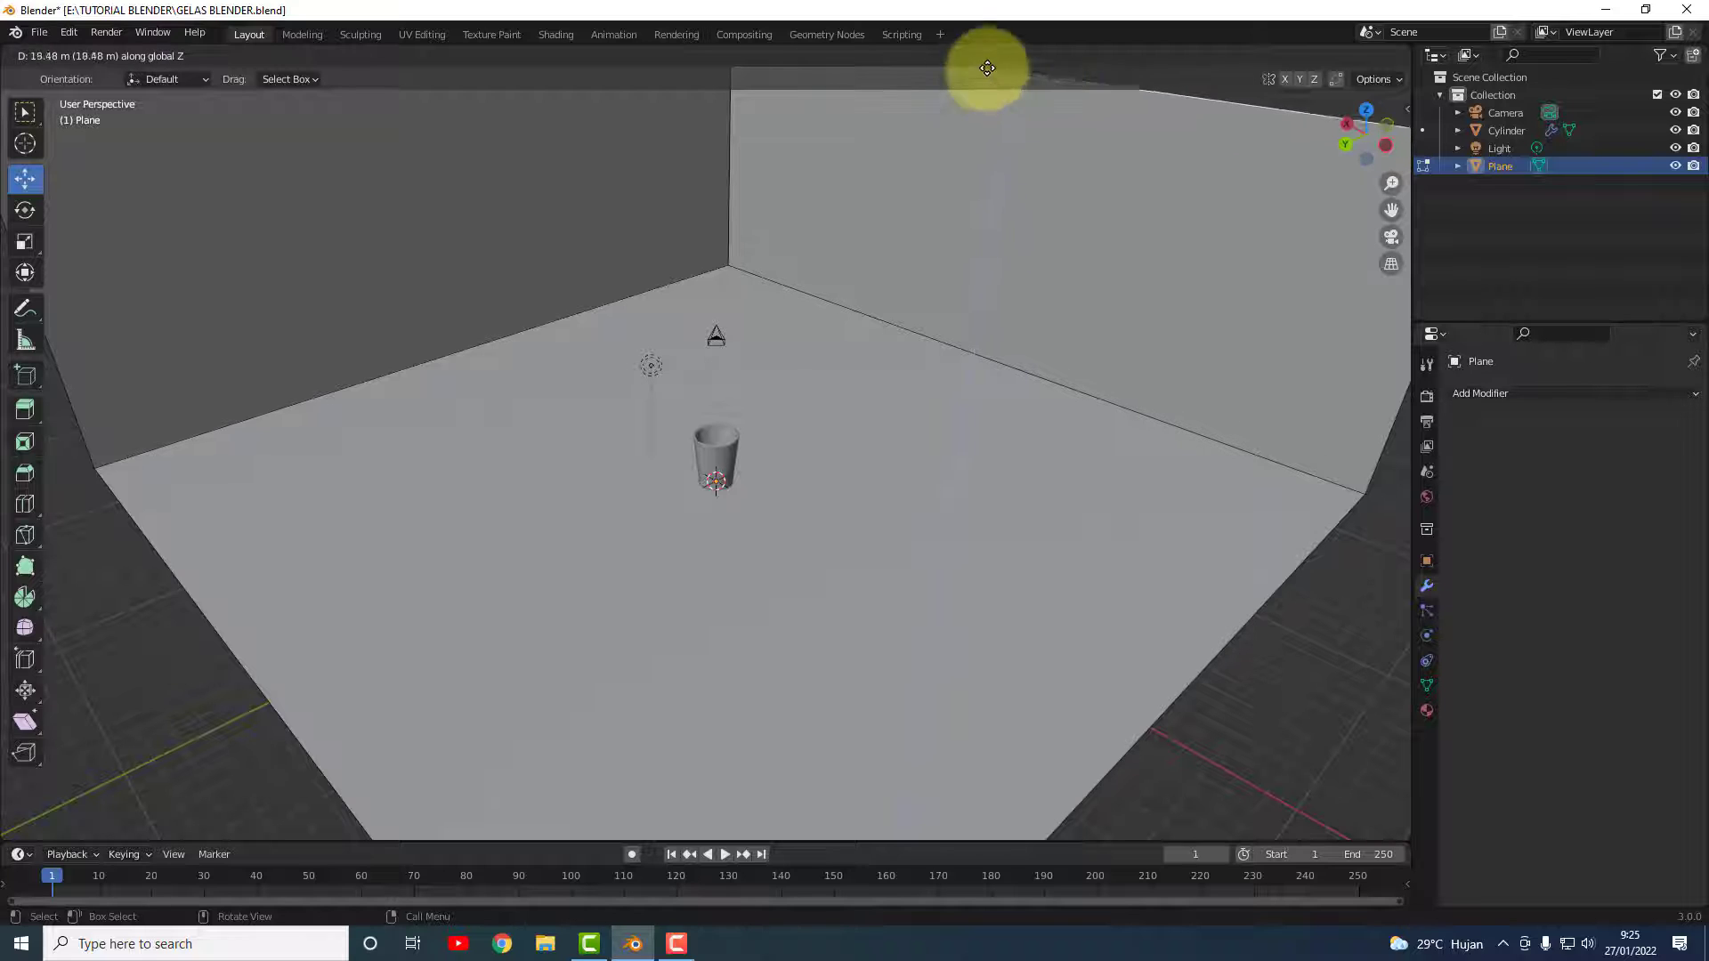
click(986, 830)
- Raise the side wall's upper edge along Z to match the height of the back wall
middle_drag(900, 697, 816, 697)
scroll(816, 696, down, 6)
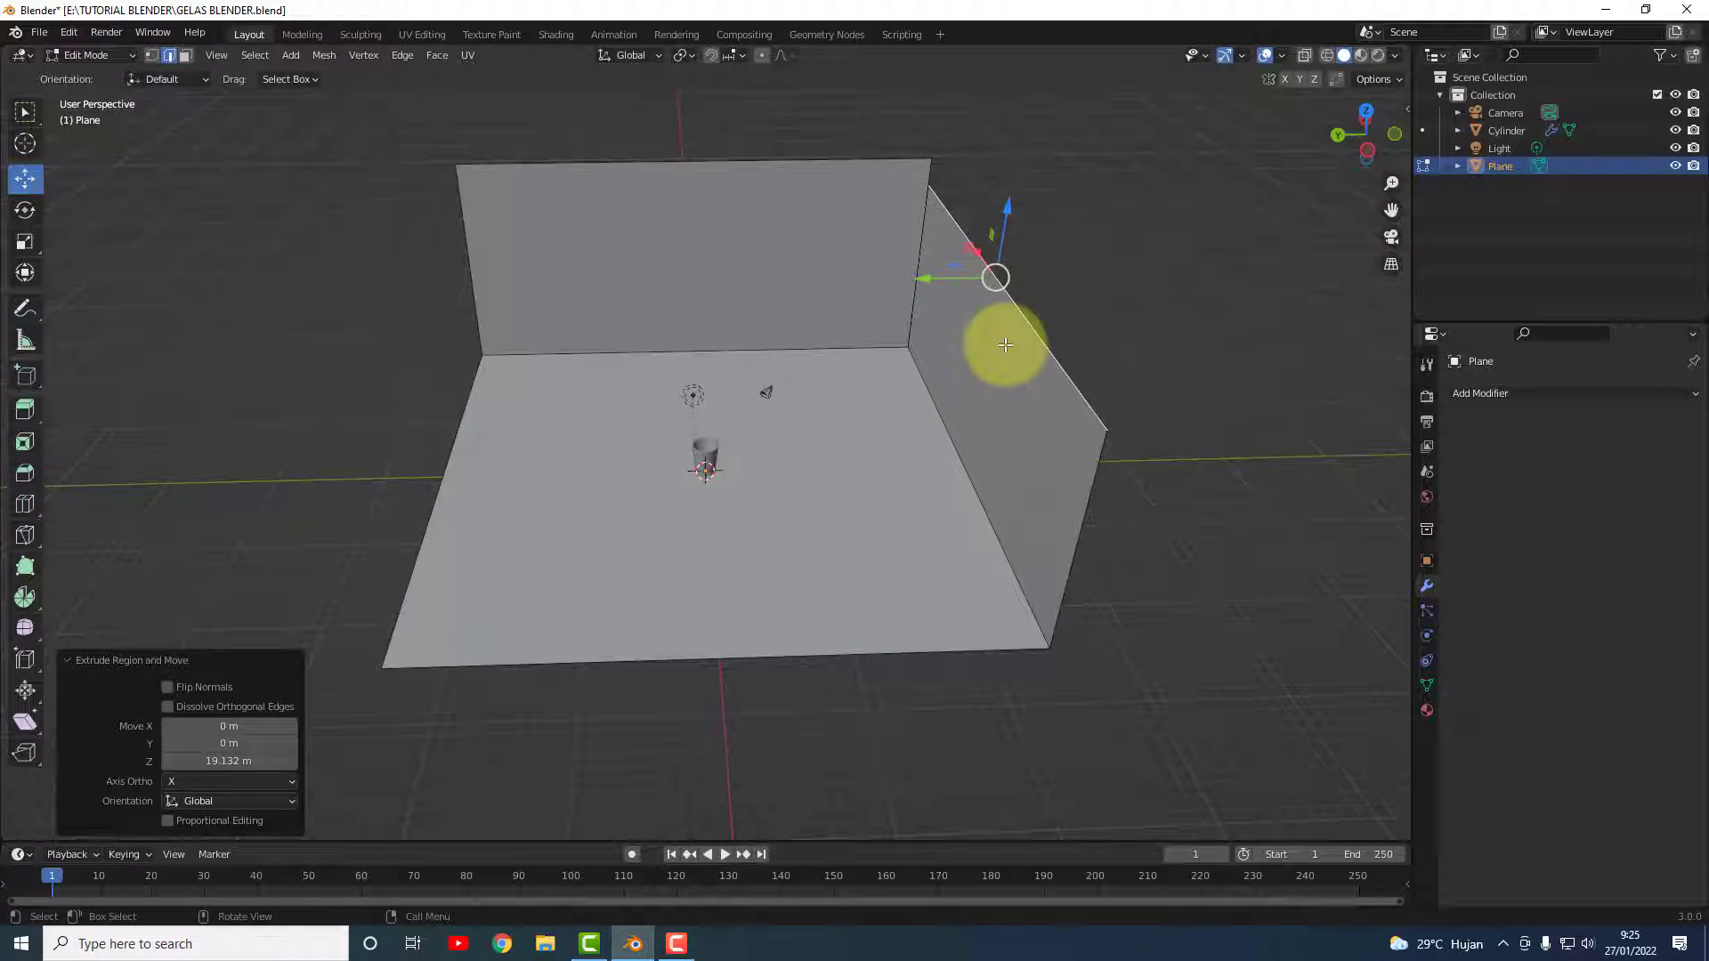
drag(1005, 218, 1006, 184)
click(1108, 343)
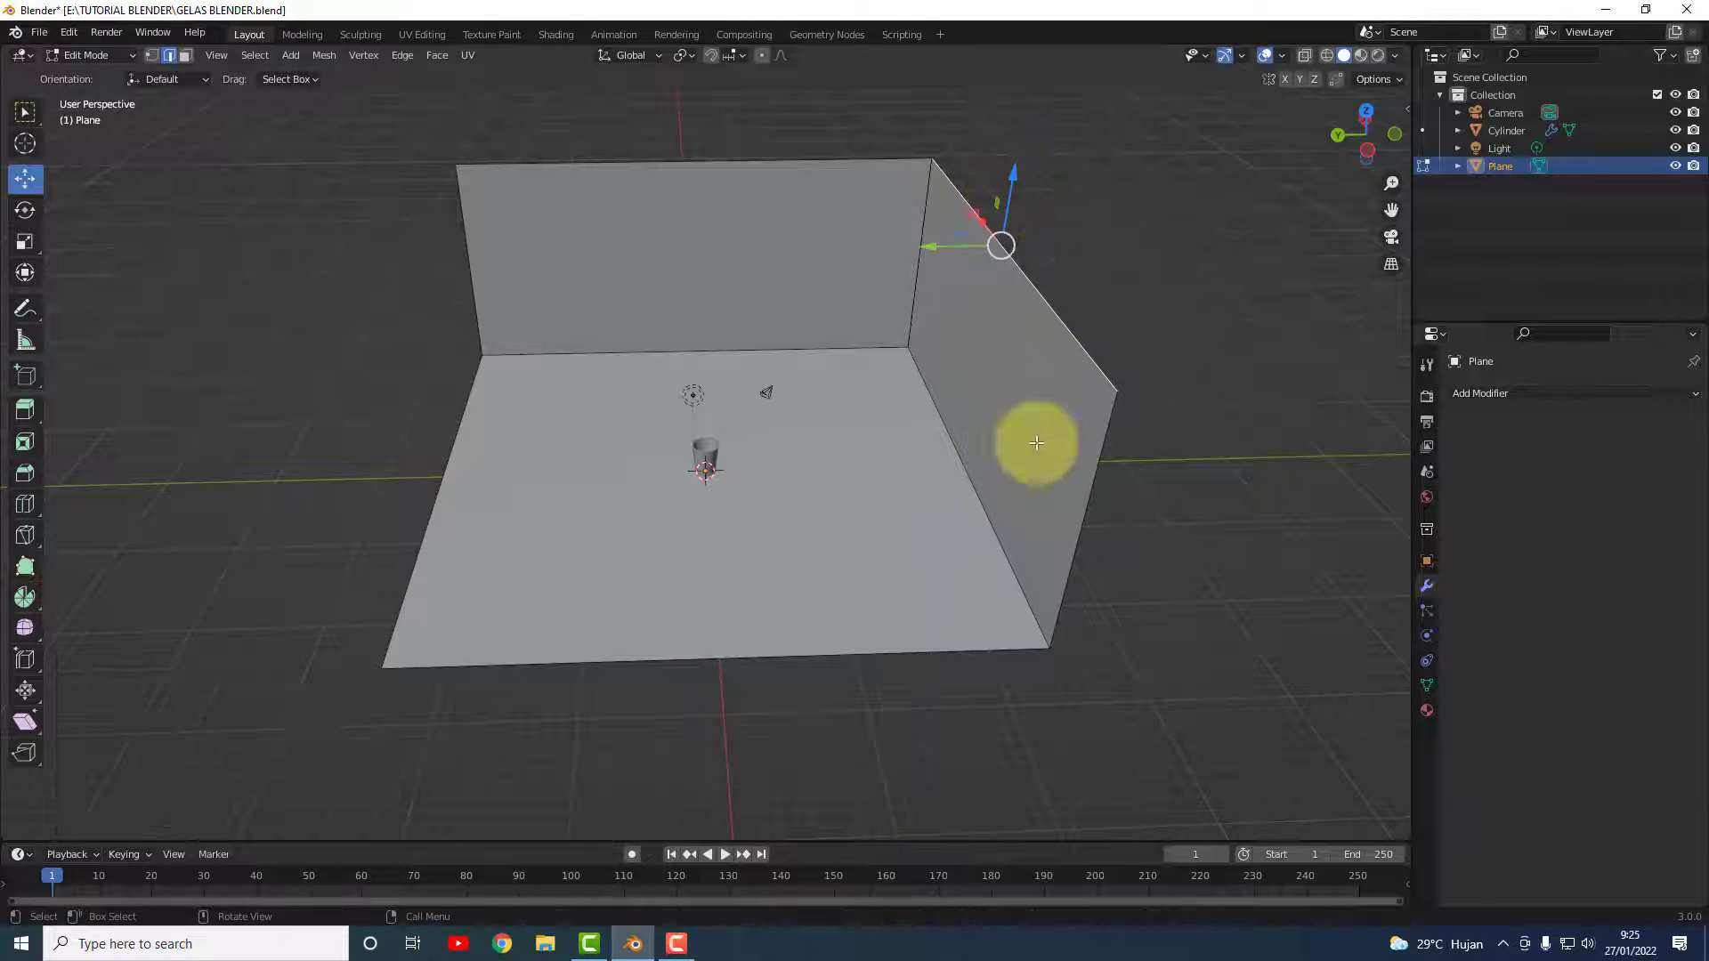
- Return to Object Mode and deselect the floor and wall object
middle_drag(840, 564, 793, 526)
scroll(801, 527, up, 4)
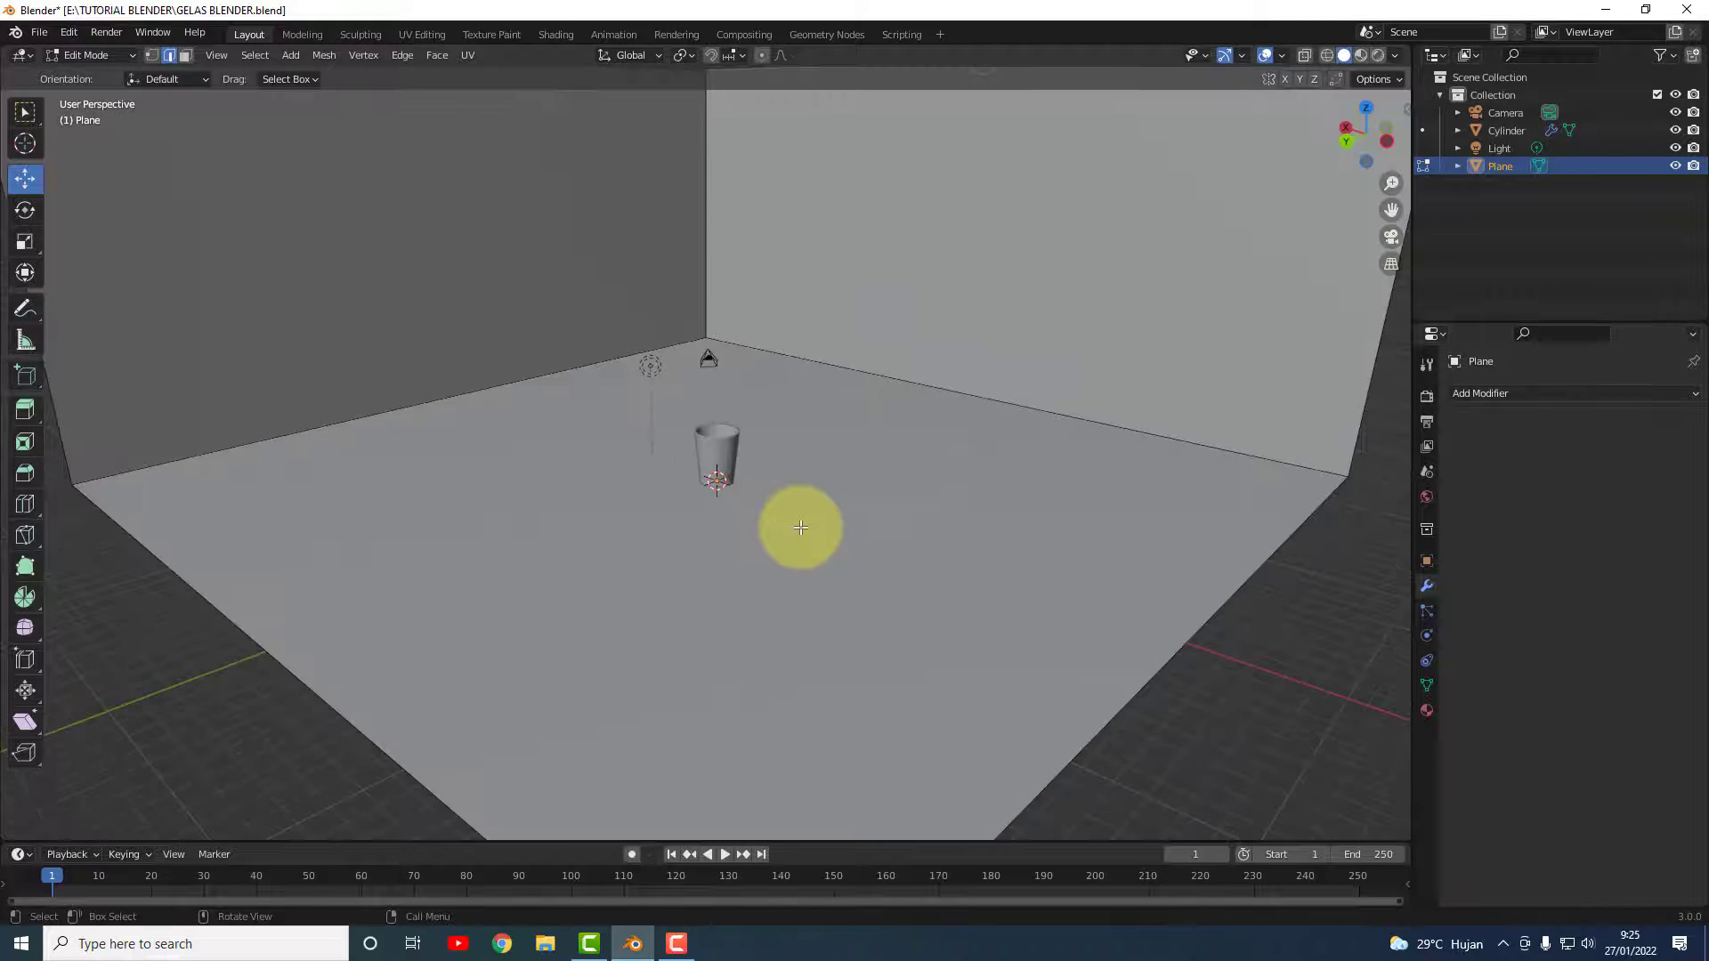
scroll(801, 526, down, 4)
scroll(798, 533, up, 3)
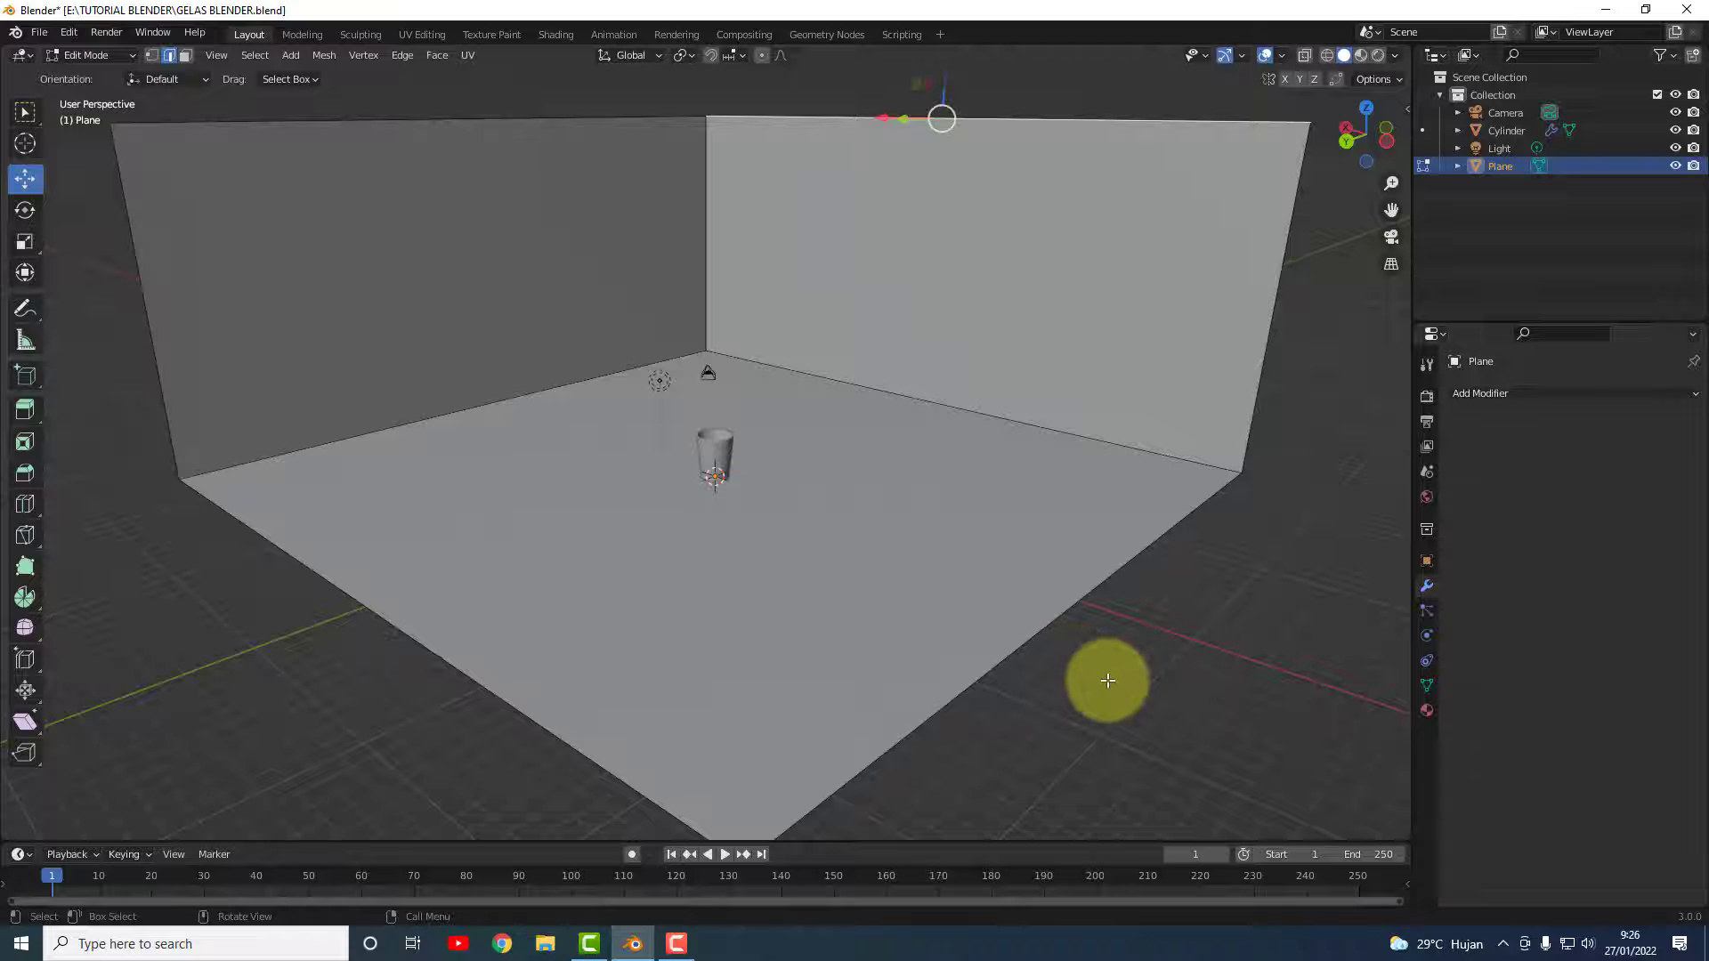
key(Tab)
key(alt+a)
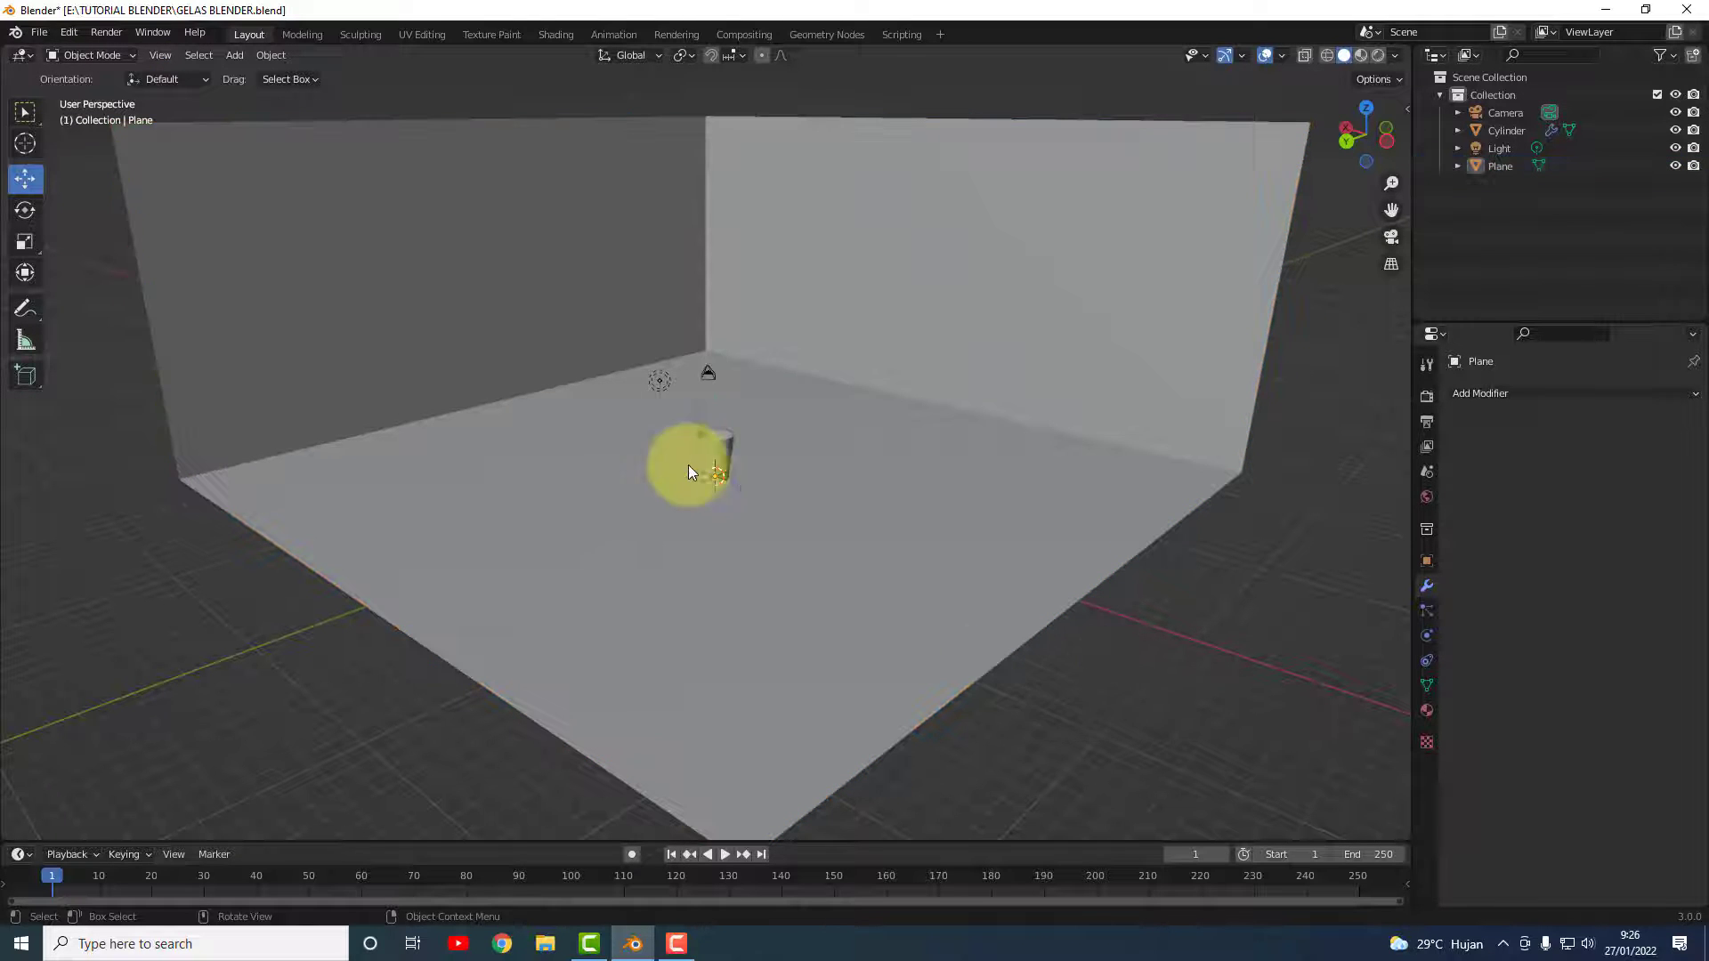
- Look through the camera, lock it to the view, and reframe the whole cup against the walls
key(KP_0)
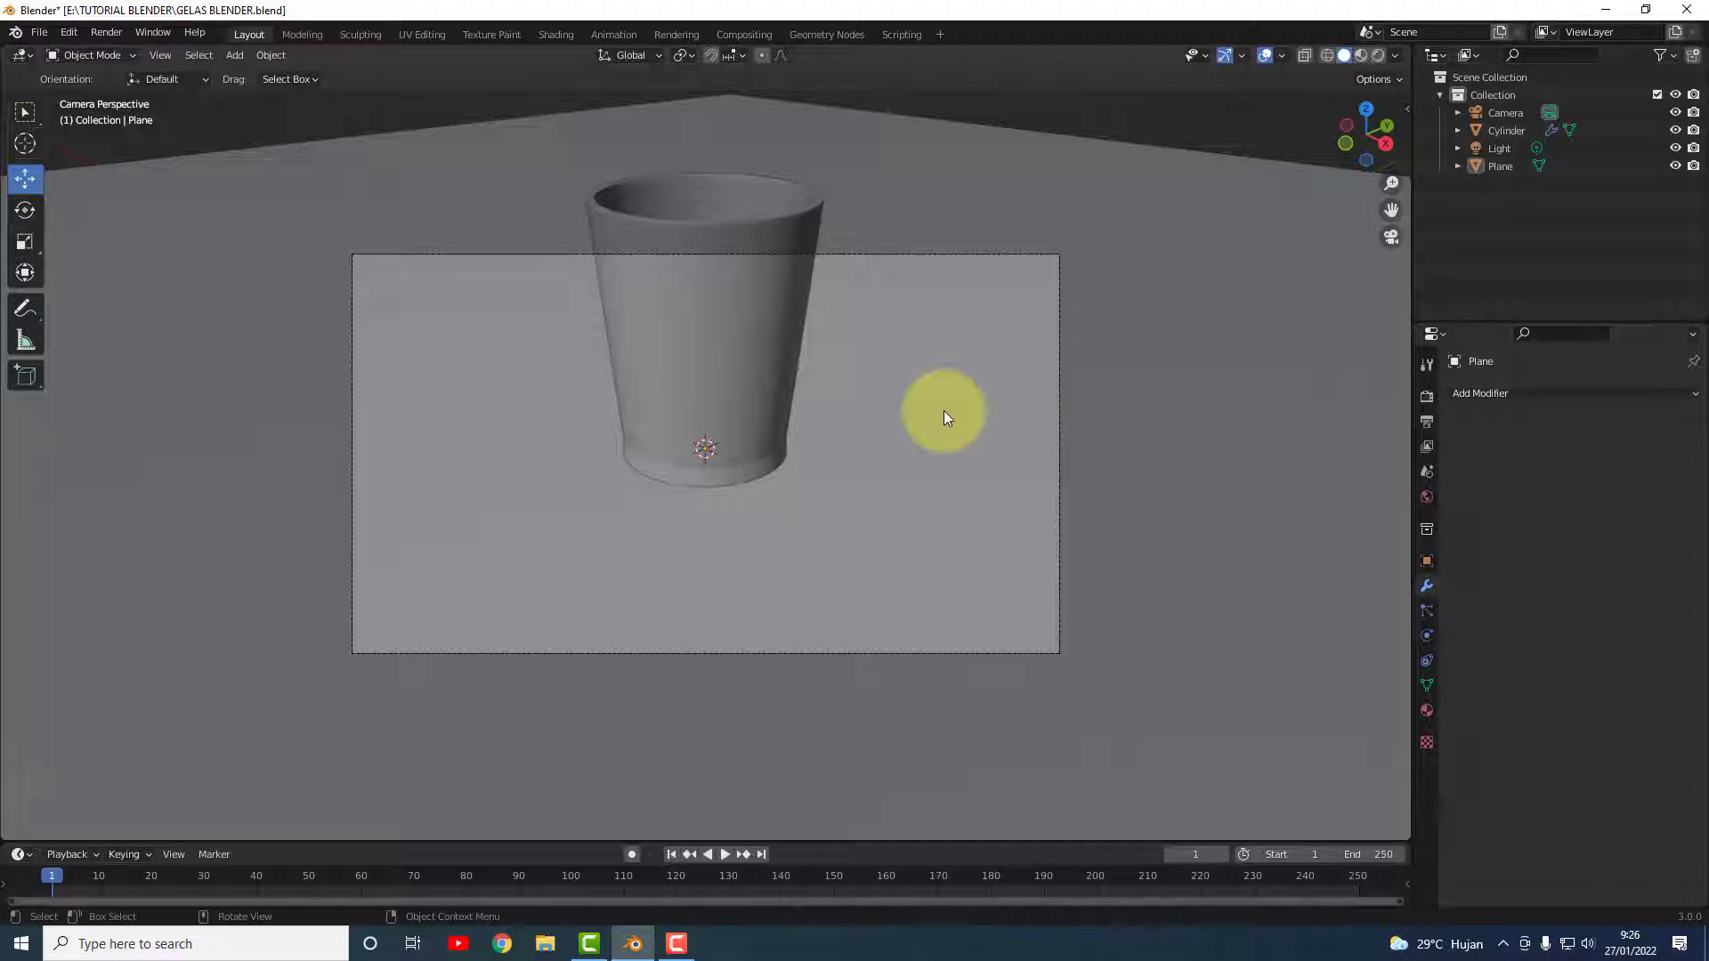
key(n)
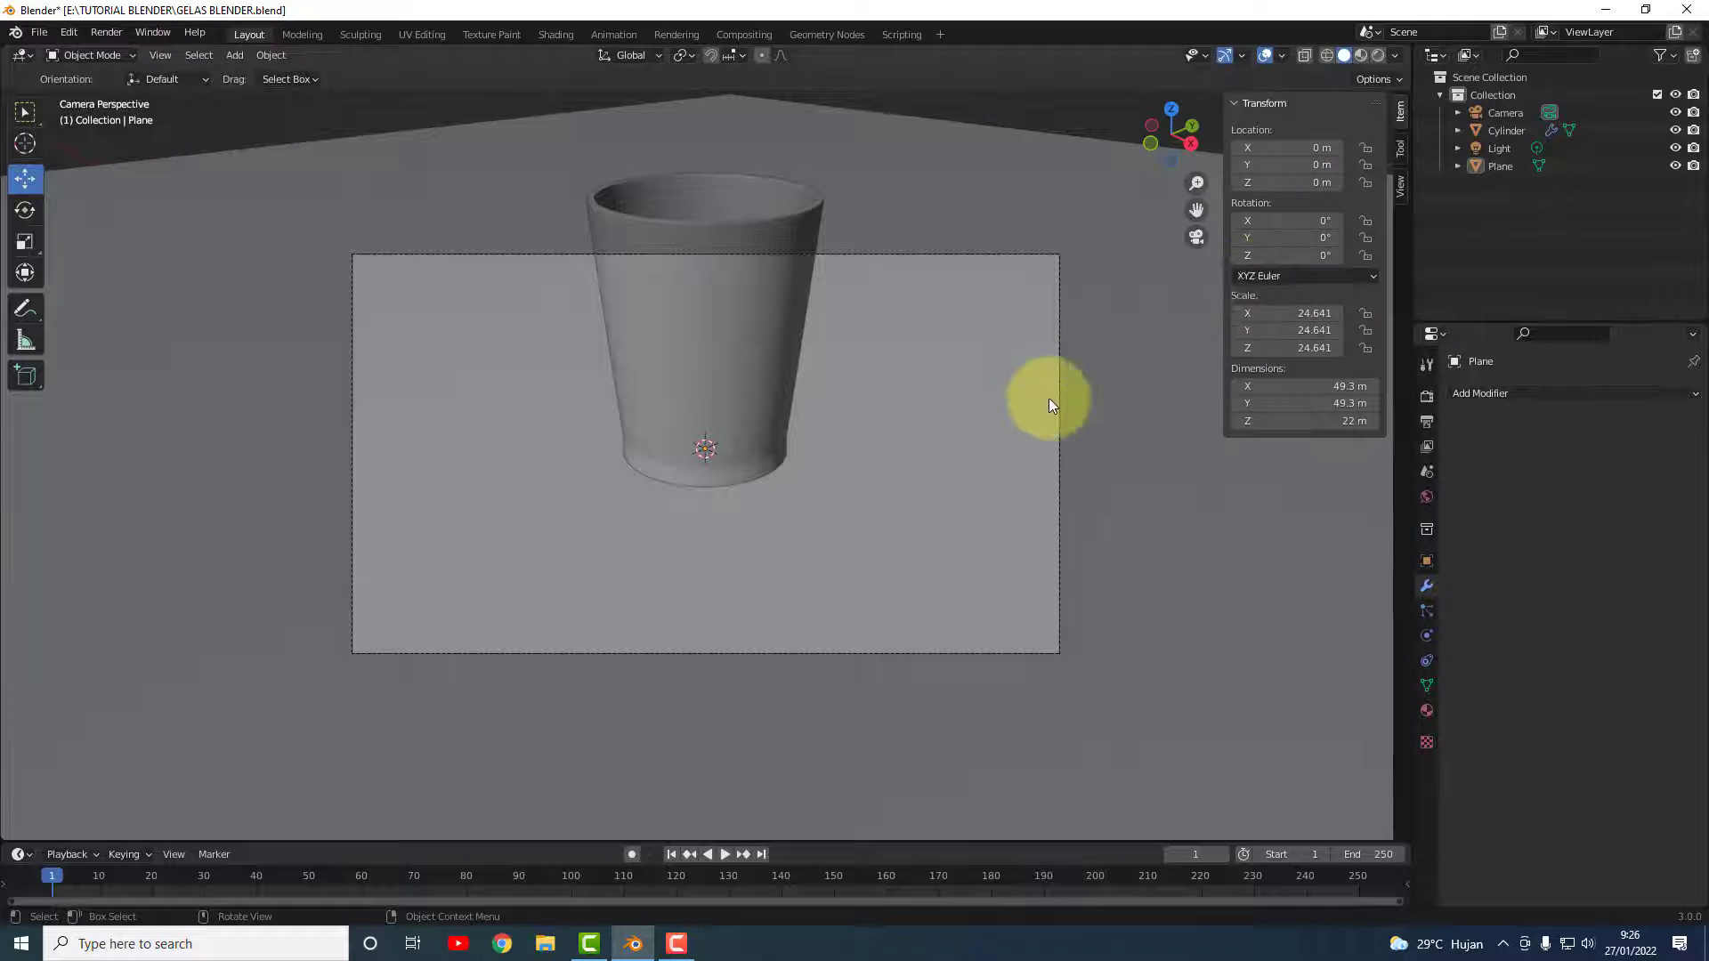
click(1402, 187)
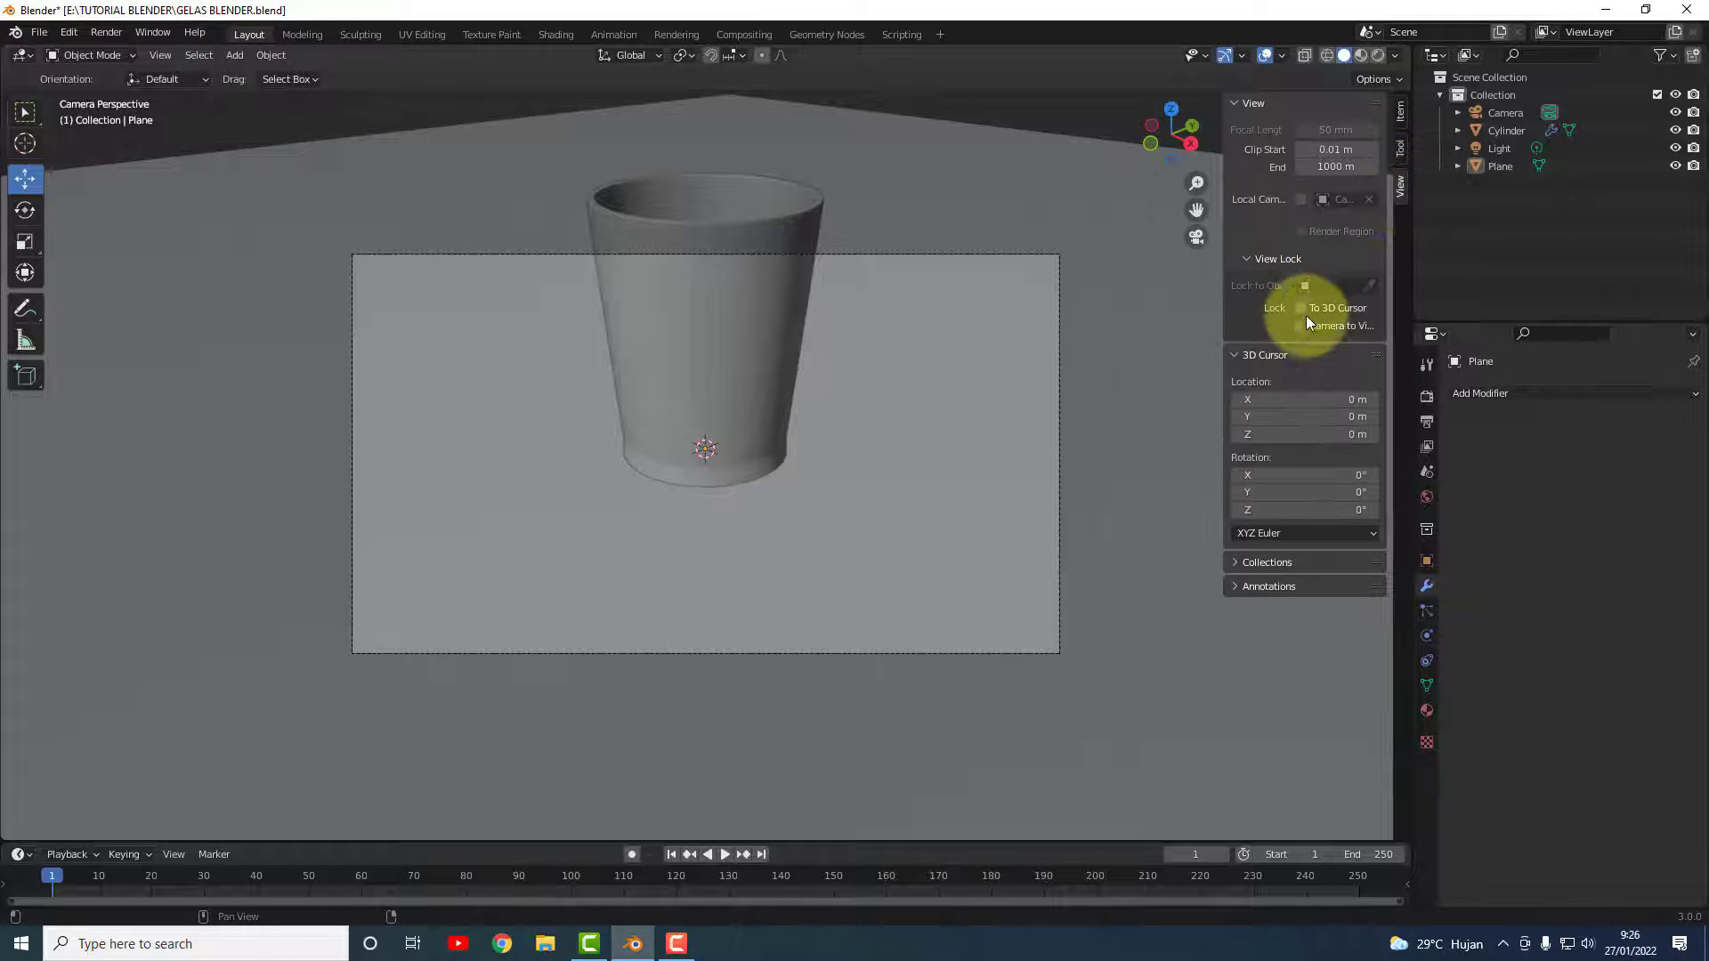
middle_drag(883, 387, 963, 495)
scroll(761, 424, up, 8)
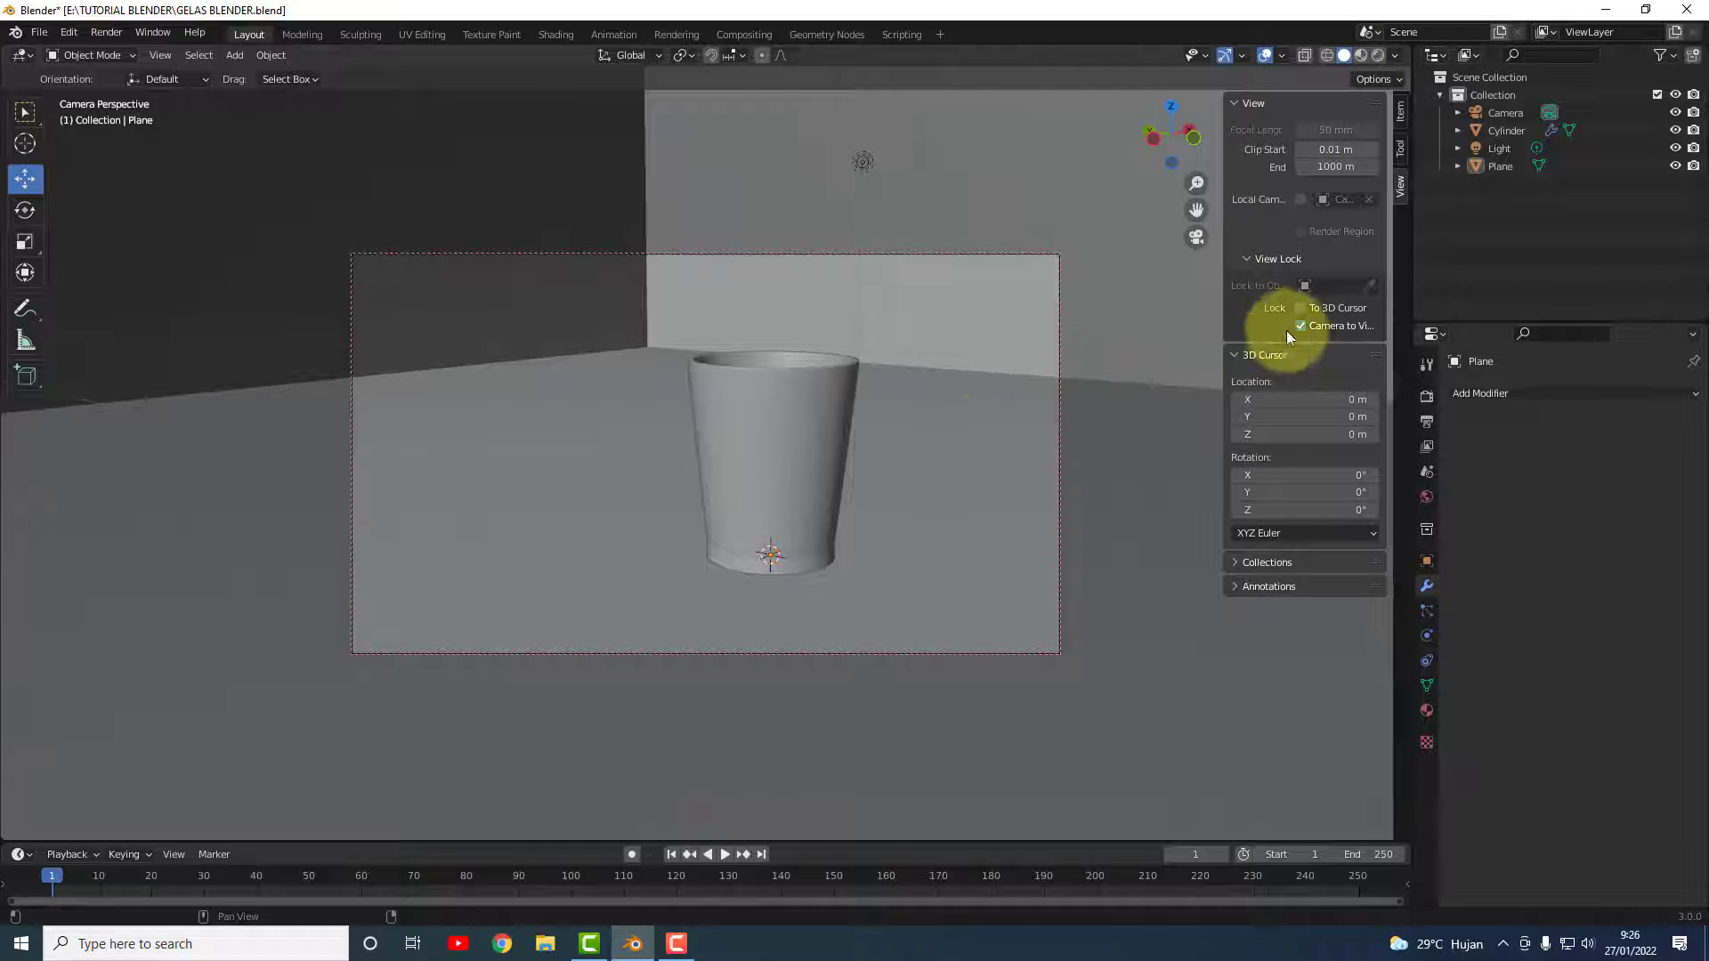
key(n)
- Leave the camera view, select the camera, and move it about 19.7 m along the Y axis
key(grave)
click(893, 491)
middle_drag(899, 464, 957, 537)
scroll(888, 527, down, 6)
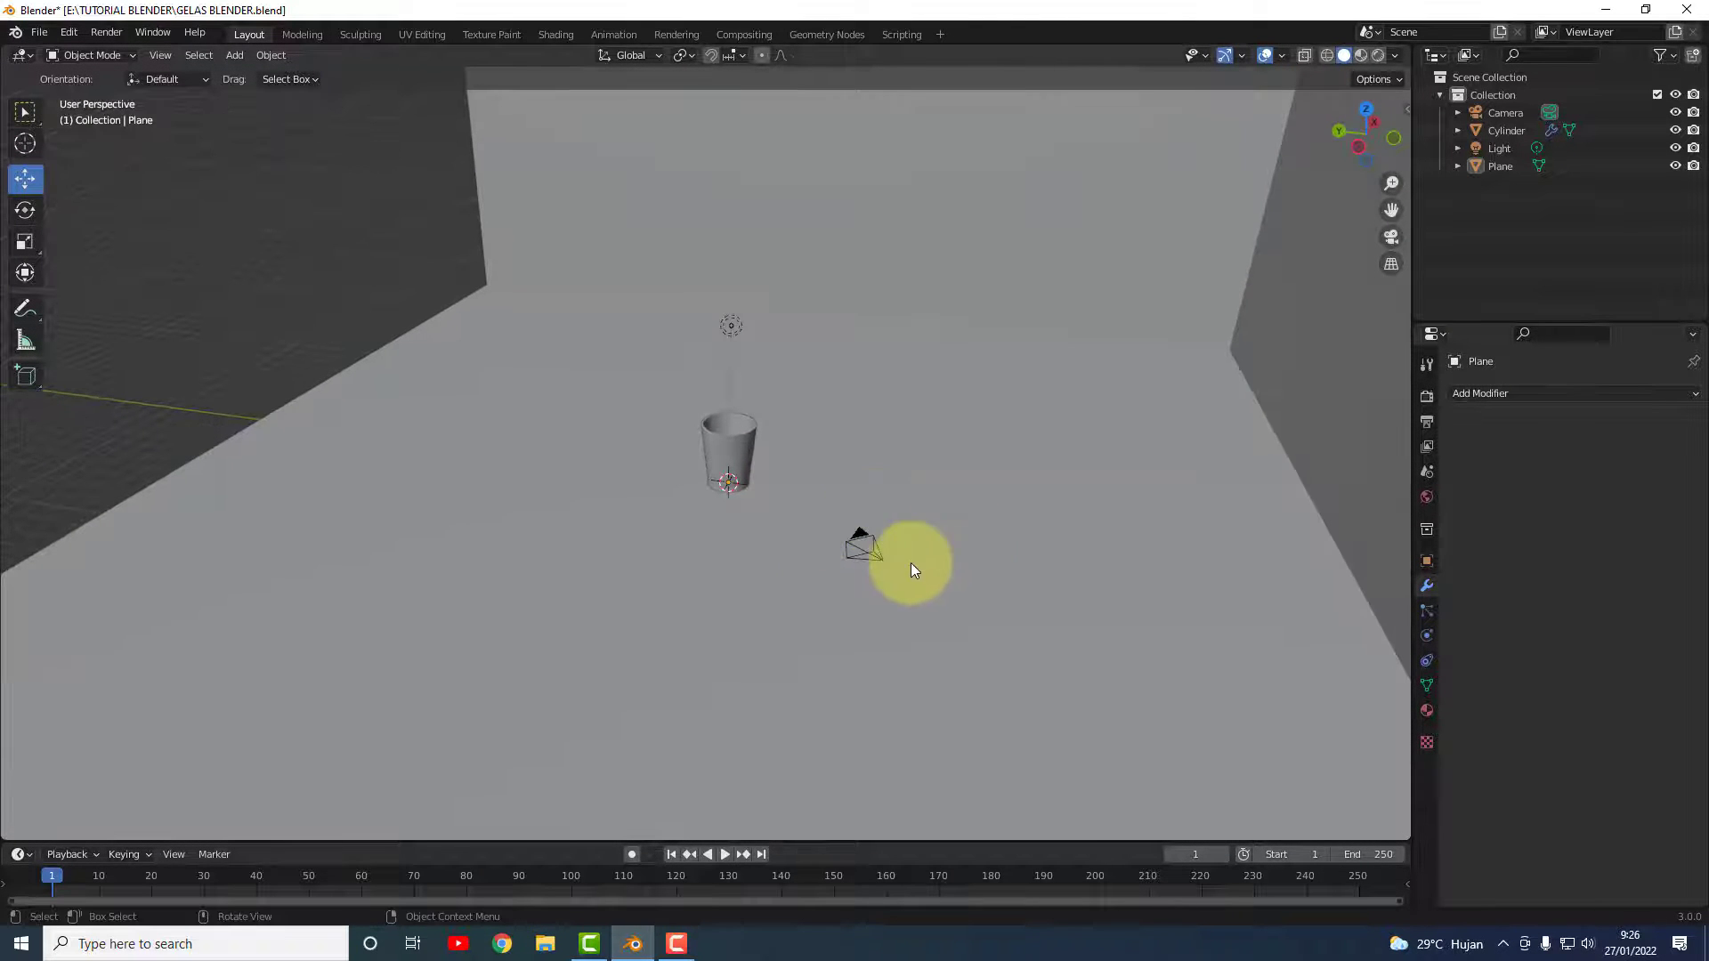
middle_drag(863, 467, 869, 569)
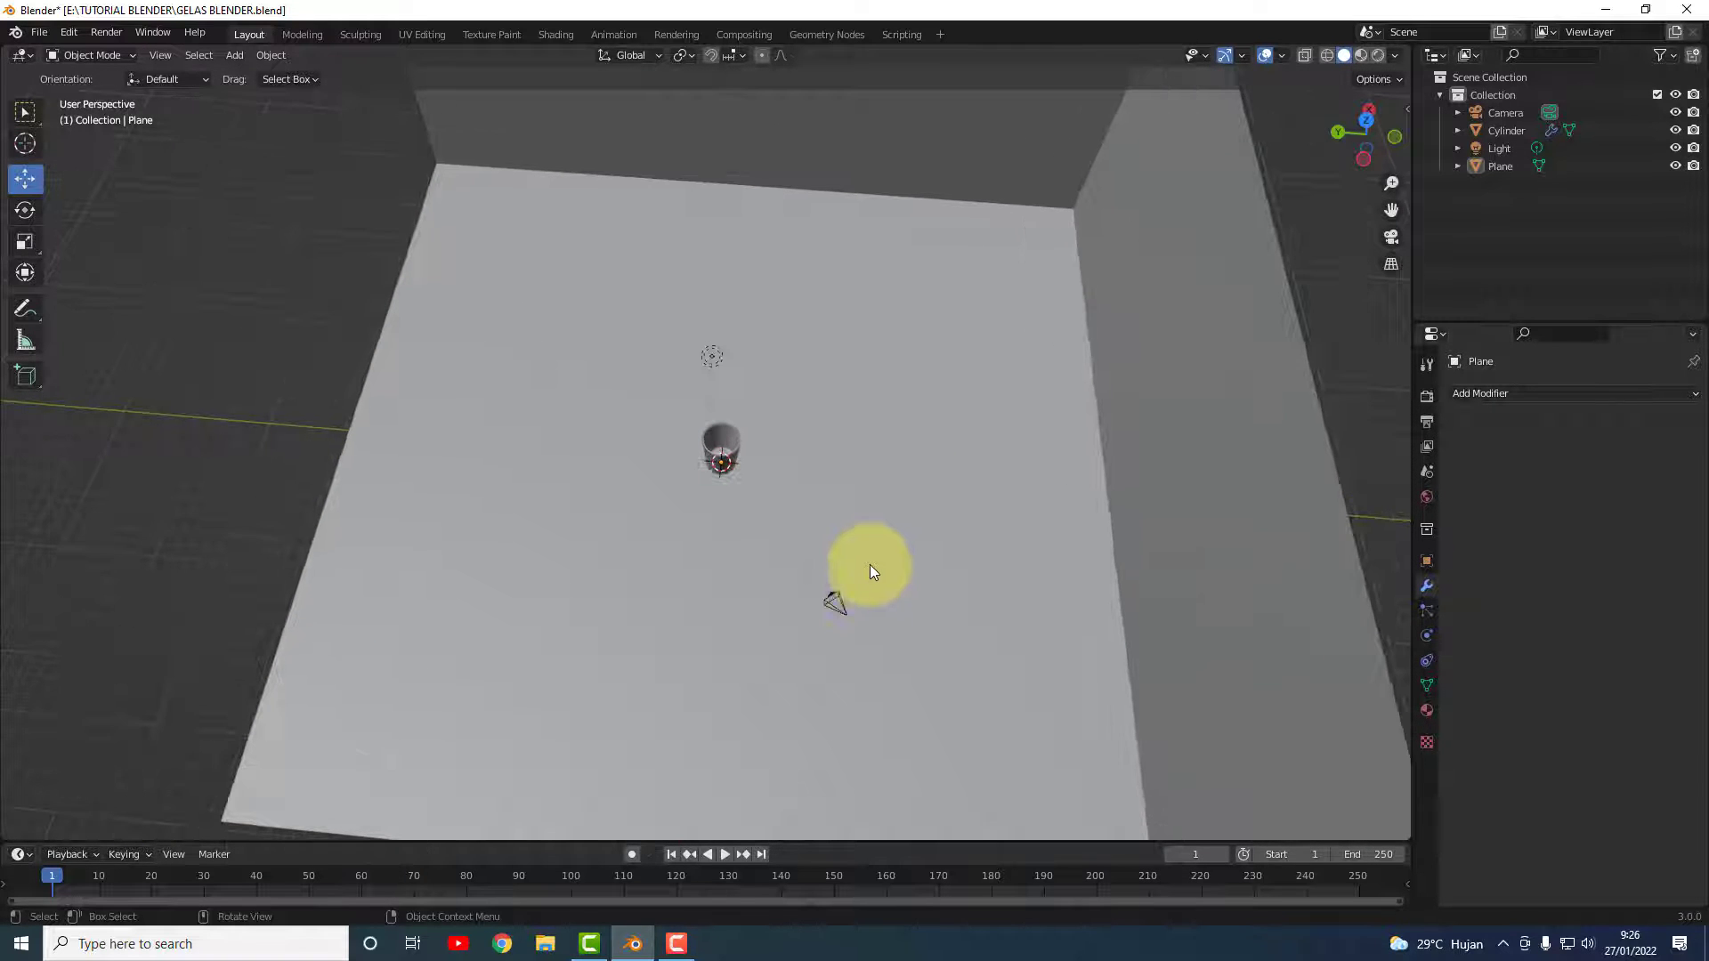
click(843, 613)
drag(814, 618, 442, 580)
middle_drag(703, 577, 566, 583)
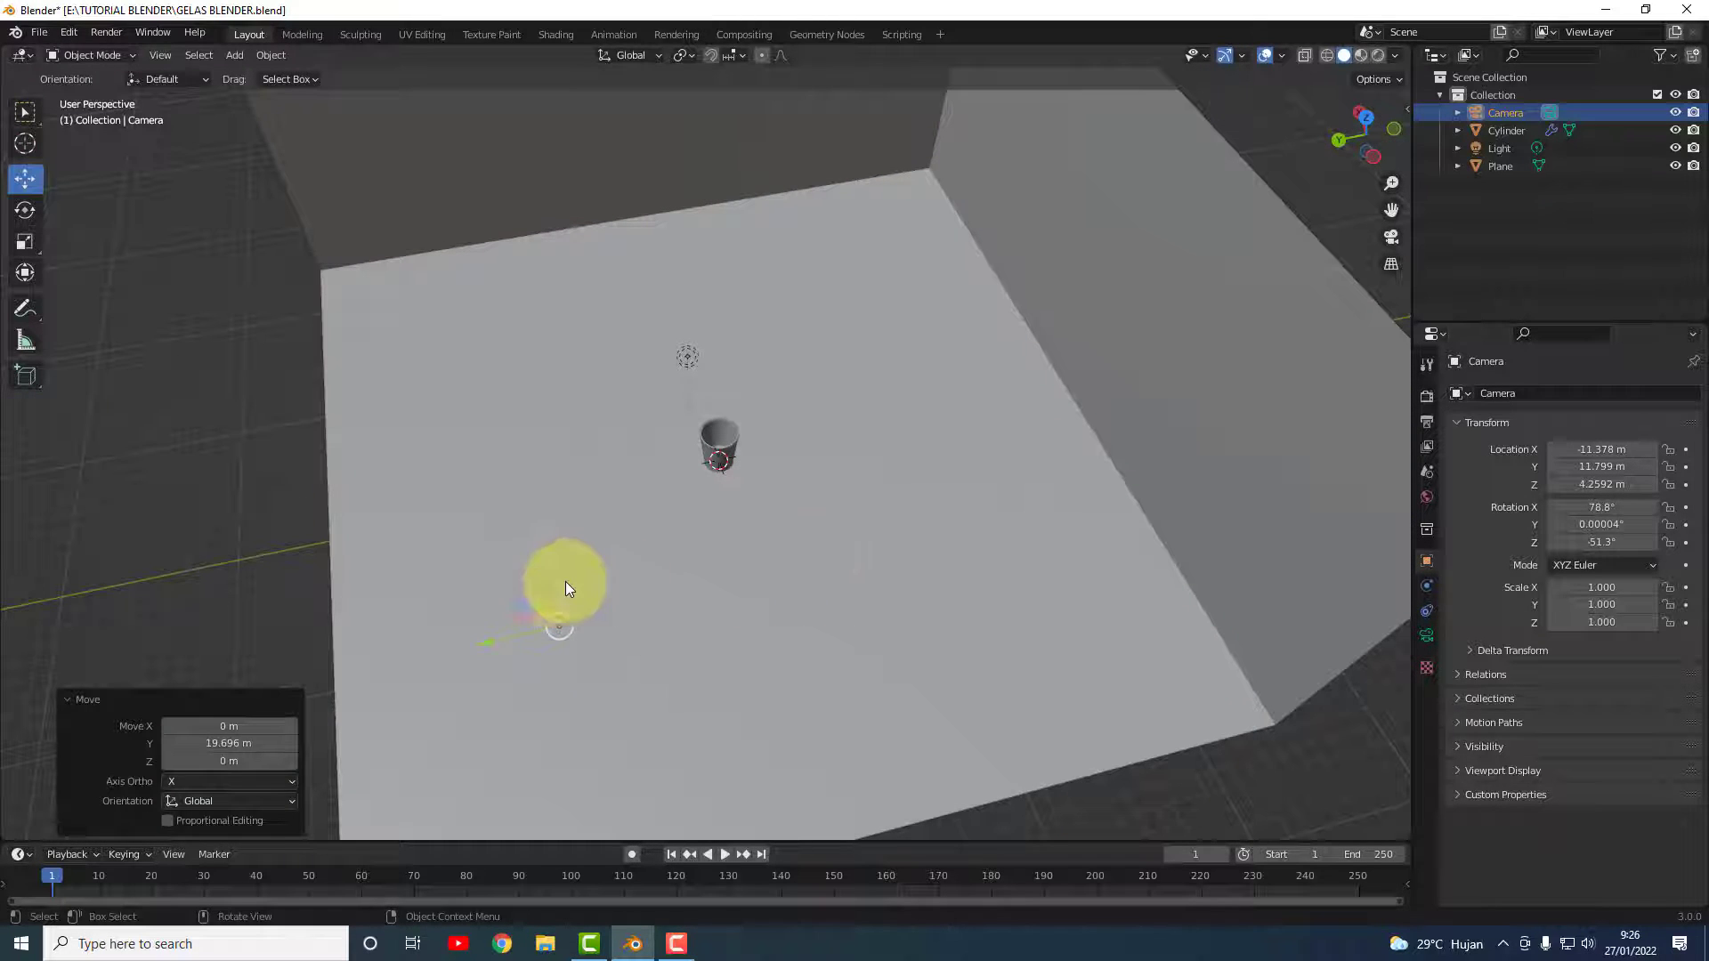
- Try to rotate the camera by about 97.8° around the view axis, and undo the rotation
click(24, 211)
drag(566, 547, 744, 677)
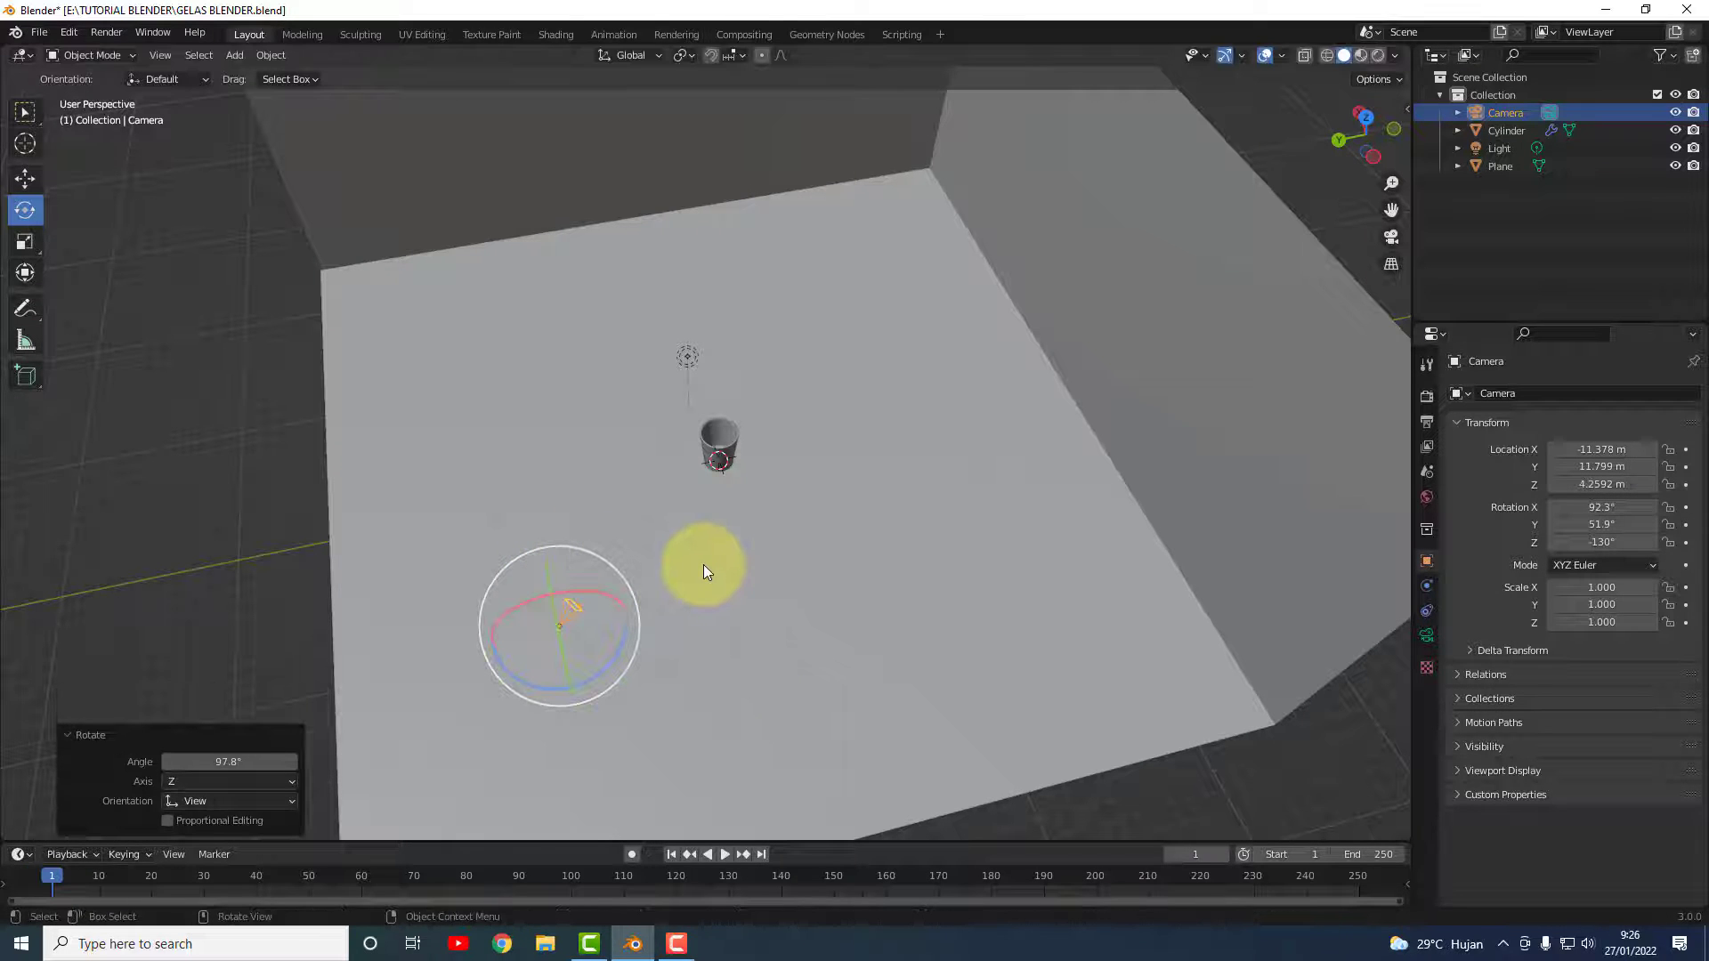
key(ctrl+z)
click(703, 566)
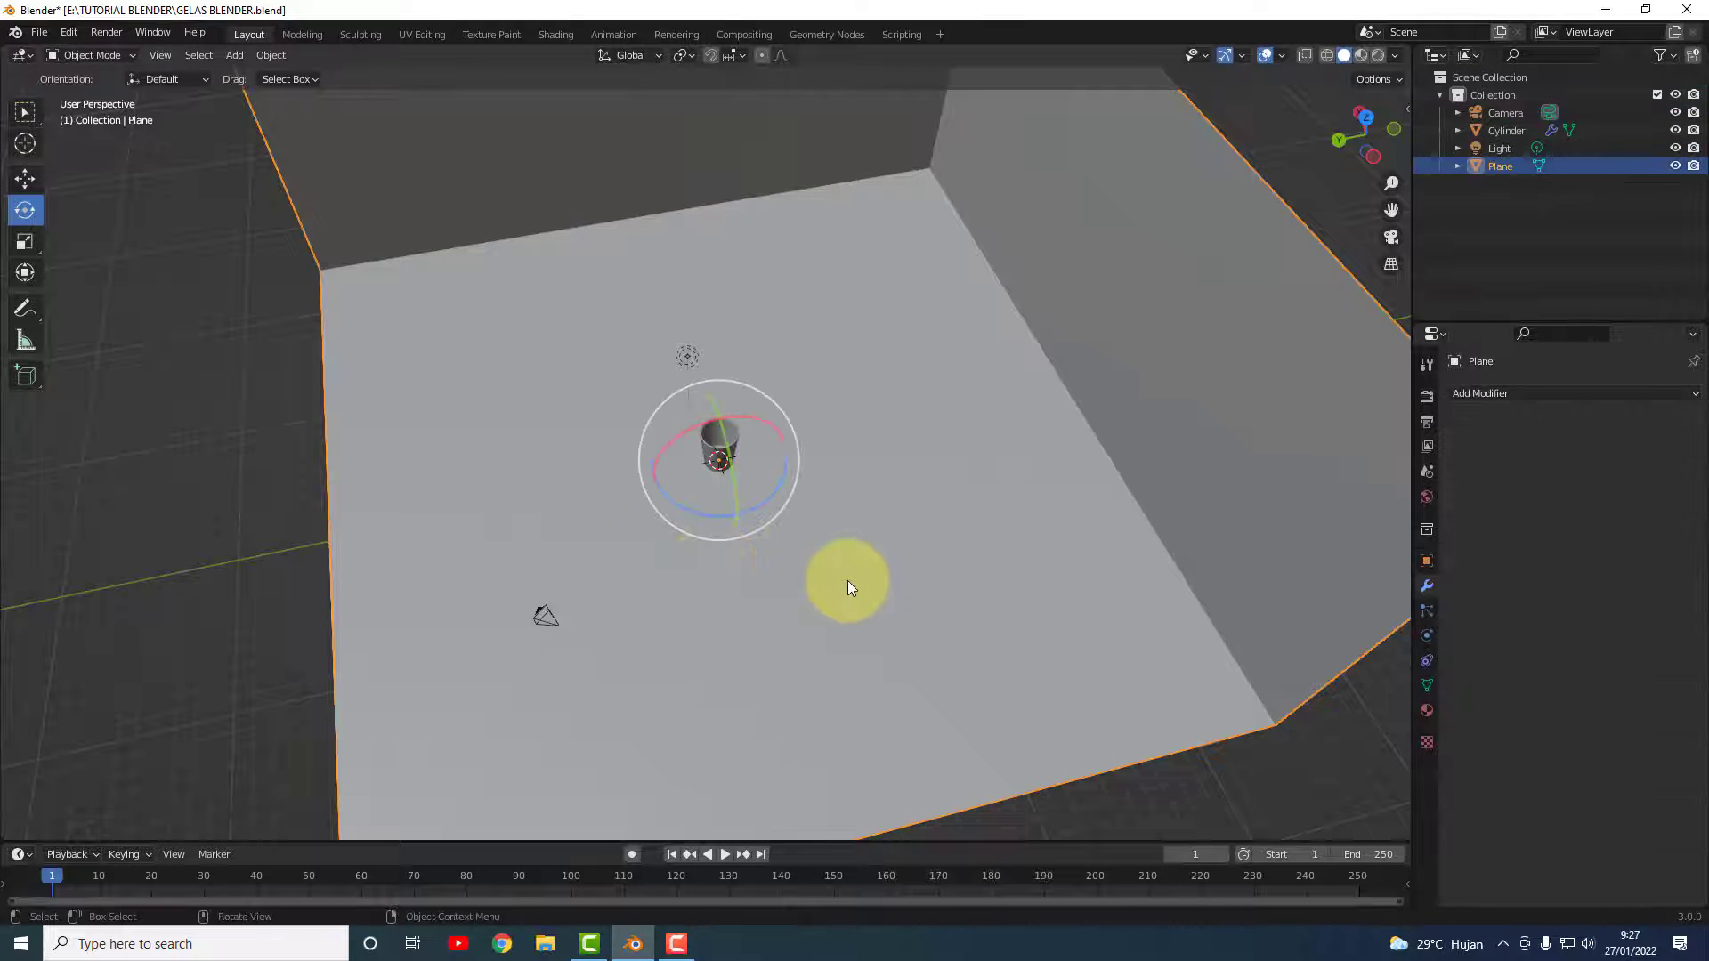
- Look through the moved camera, lock it to the view to frame the cup near the centre, and release the lock
key(KP_0)
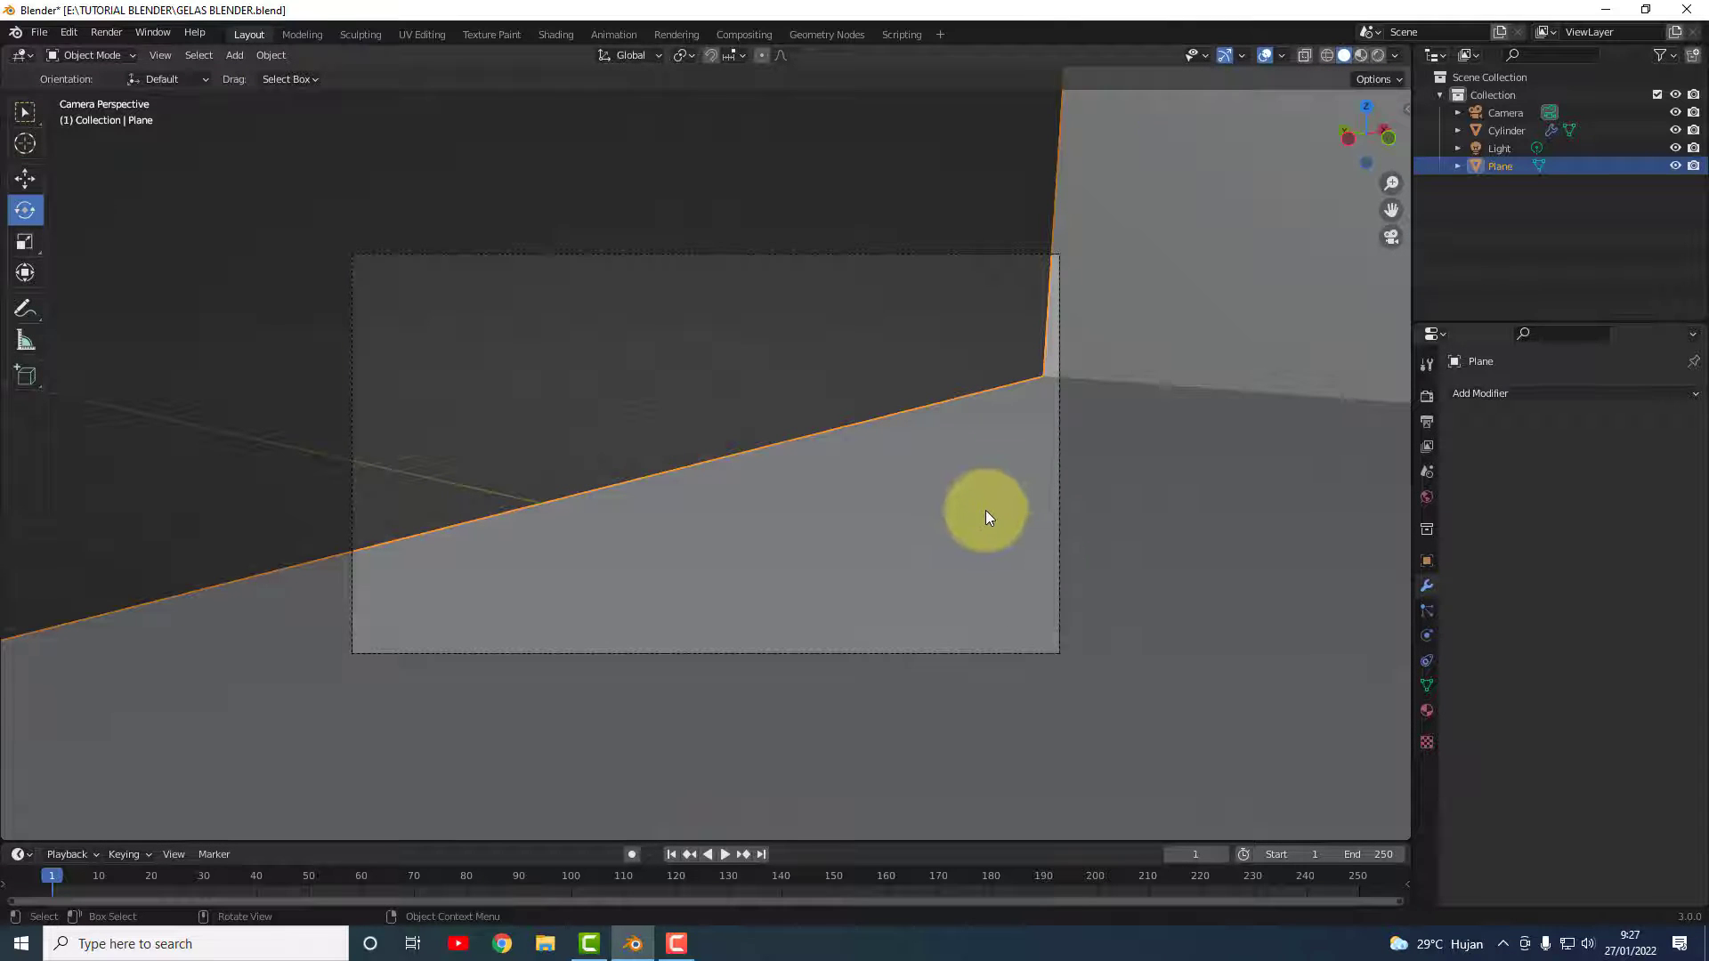
key(n)
click(1330, 324)
middle_drag(836, 511, 1039, 500)
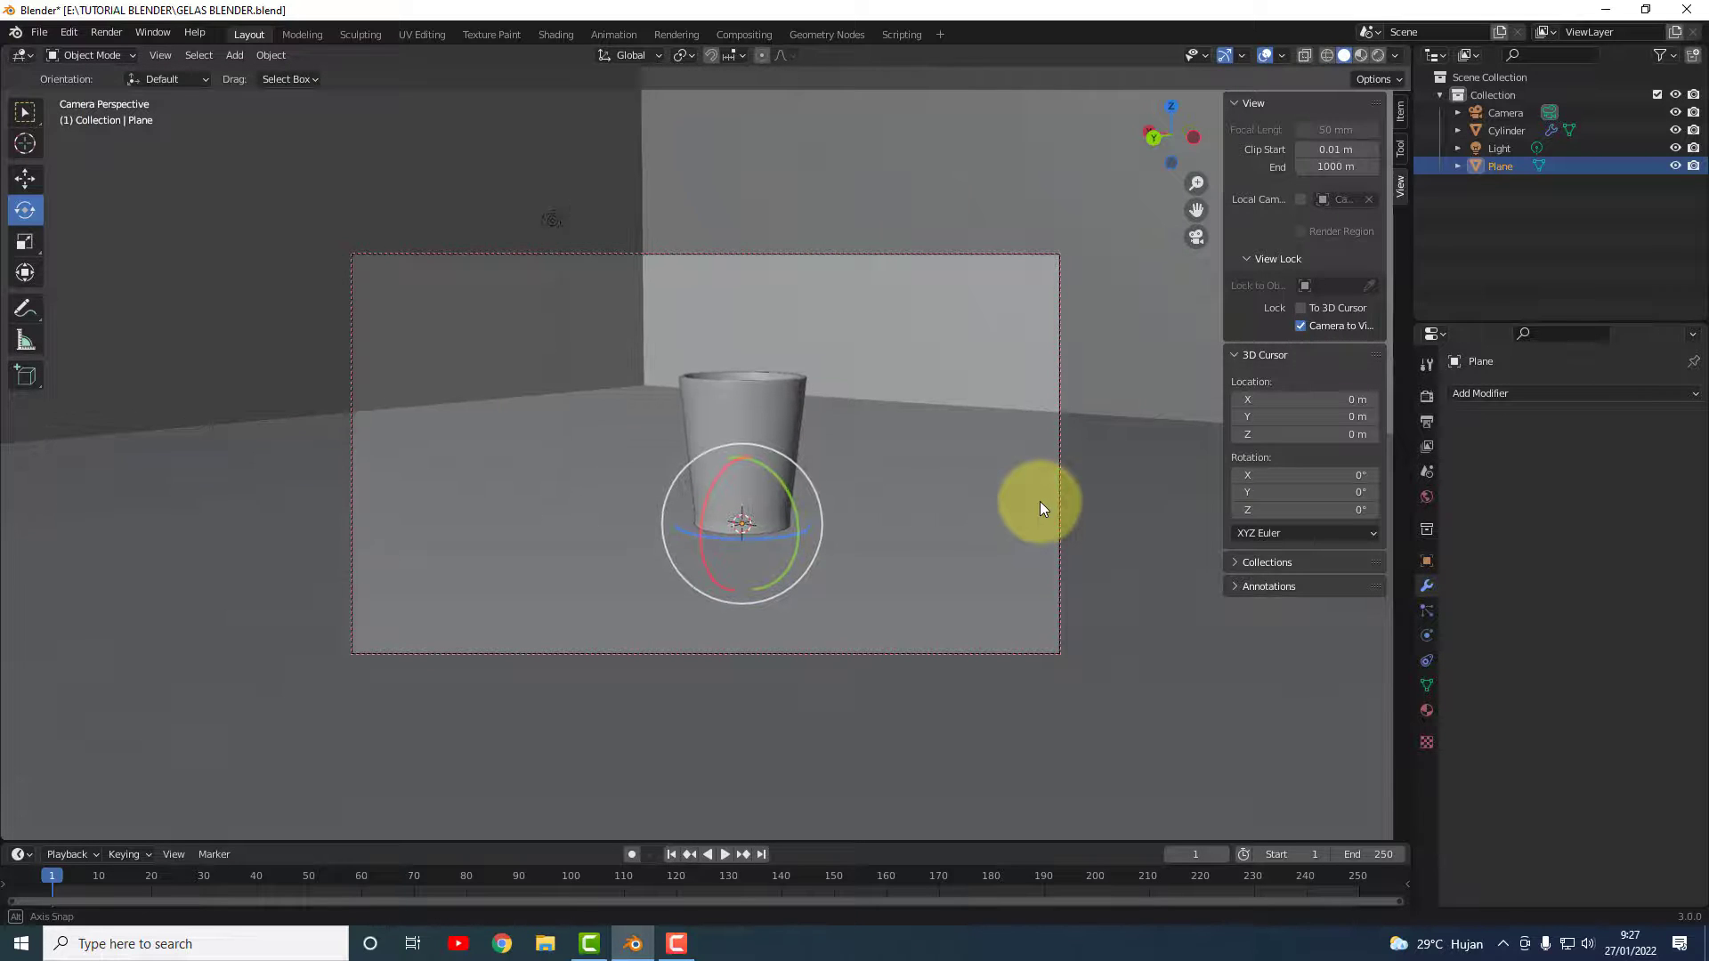
middle_drag(804, 512, 835, 535)
scroll(835, 535, up, 2)
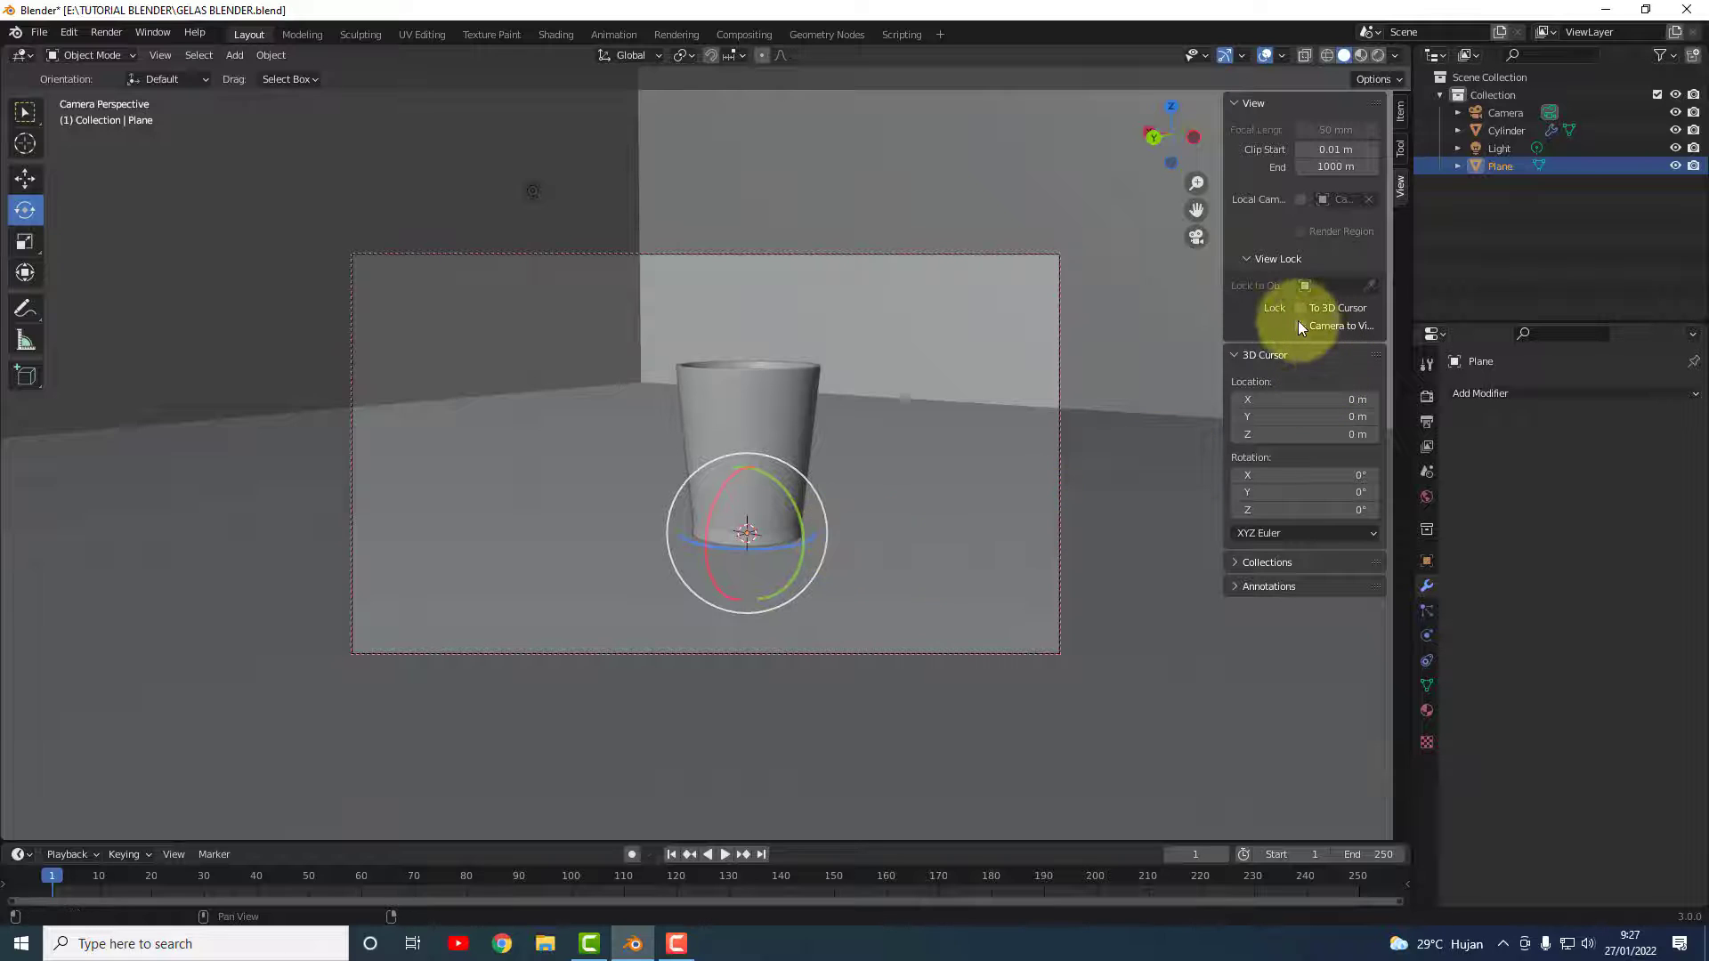
key(n)
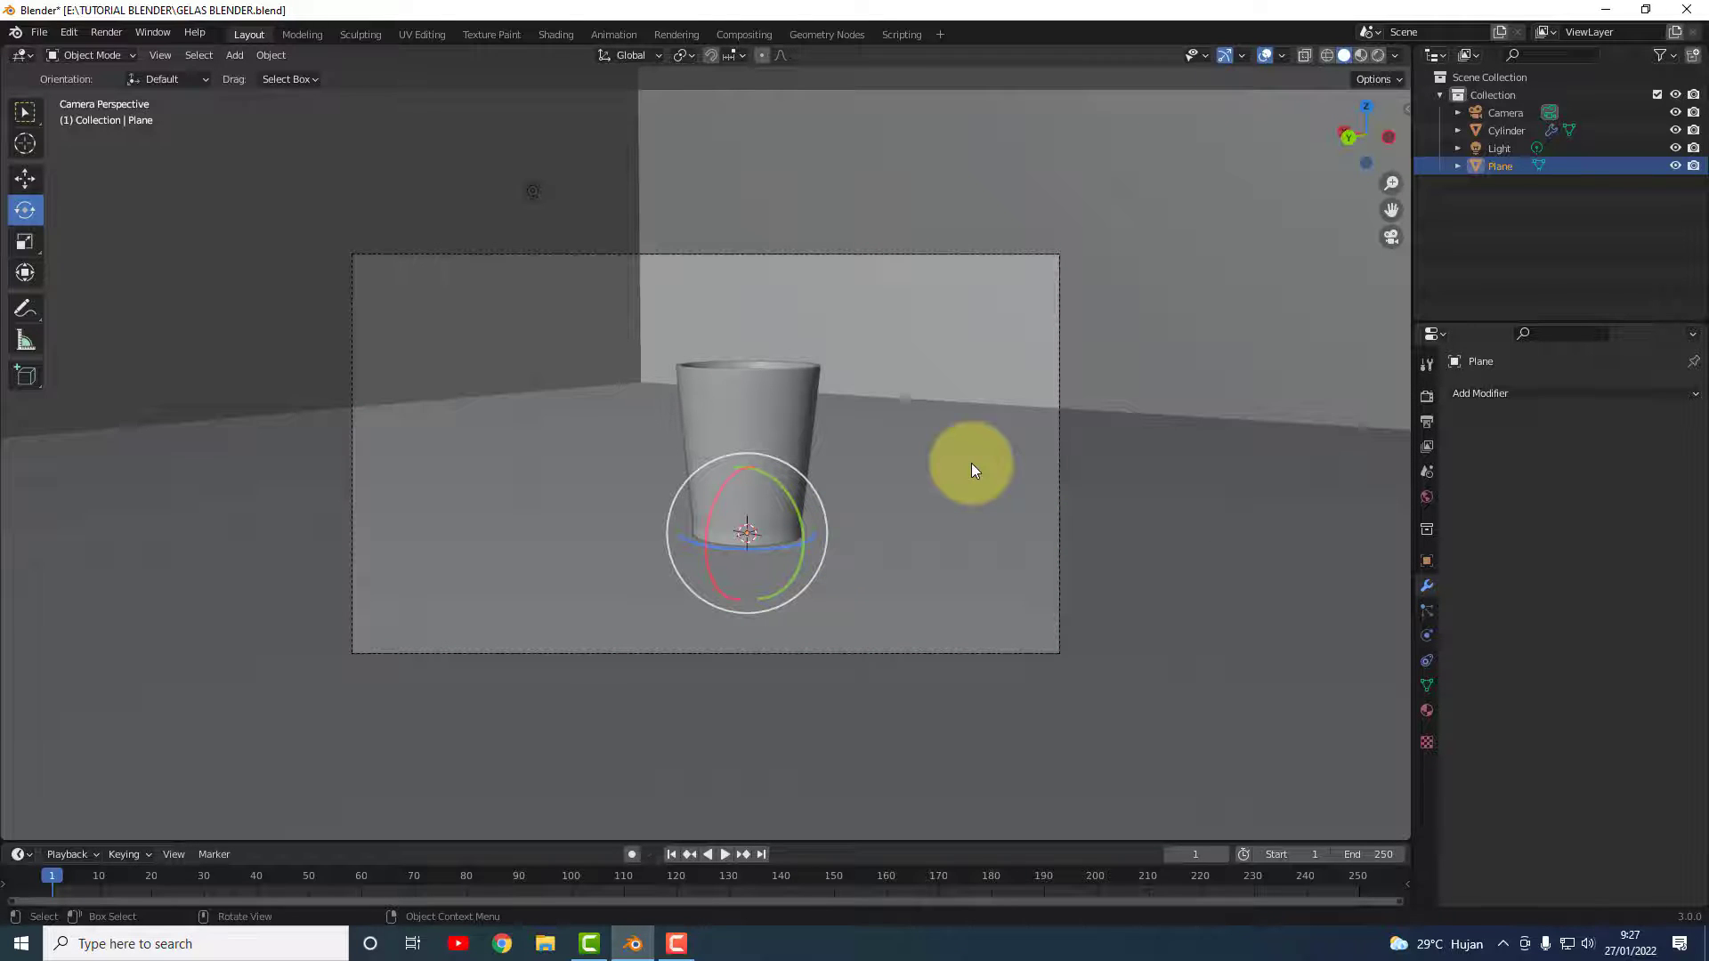
- Activate the Select Box tool and display the scene in rendered shading
click(28, 116)
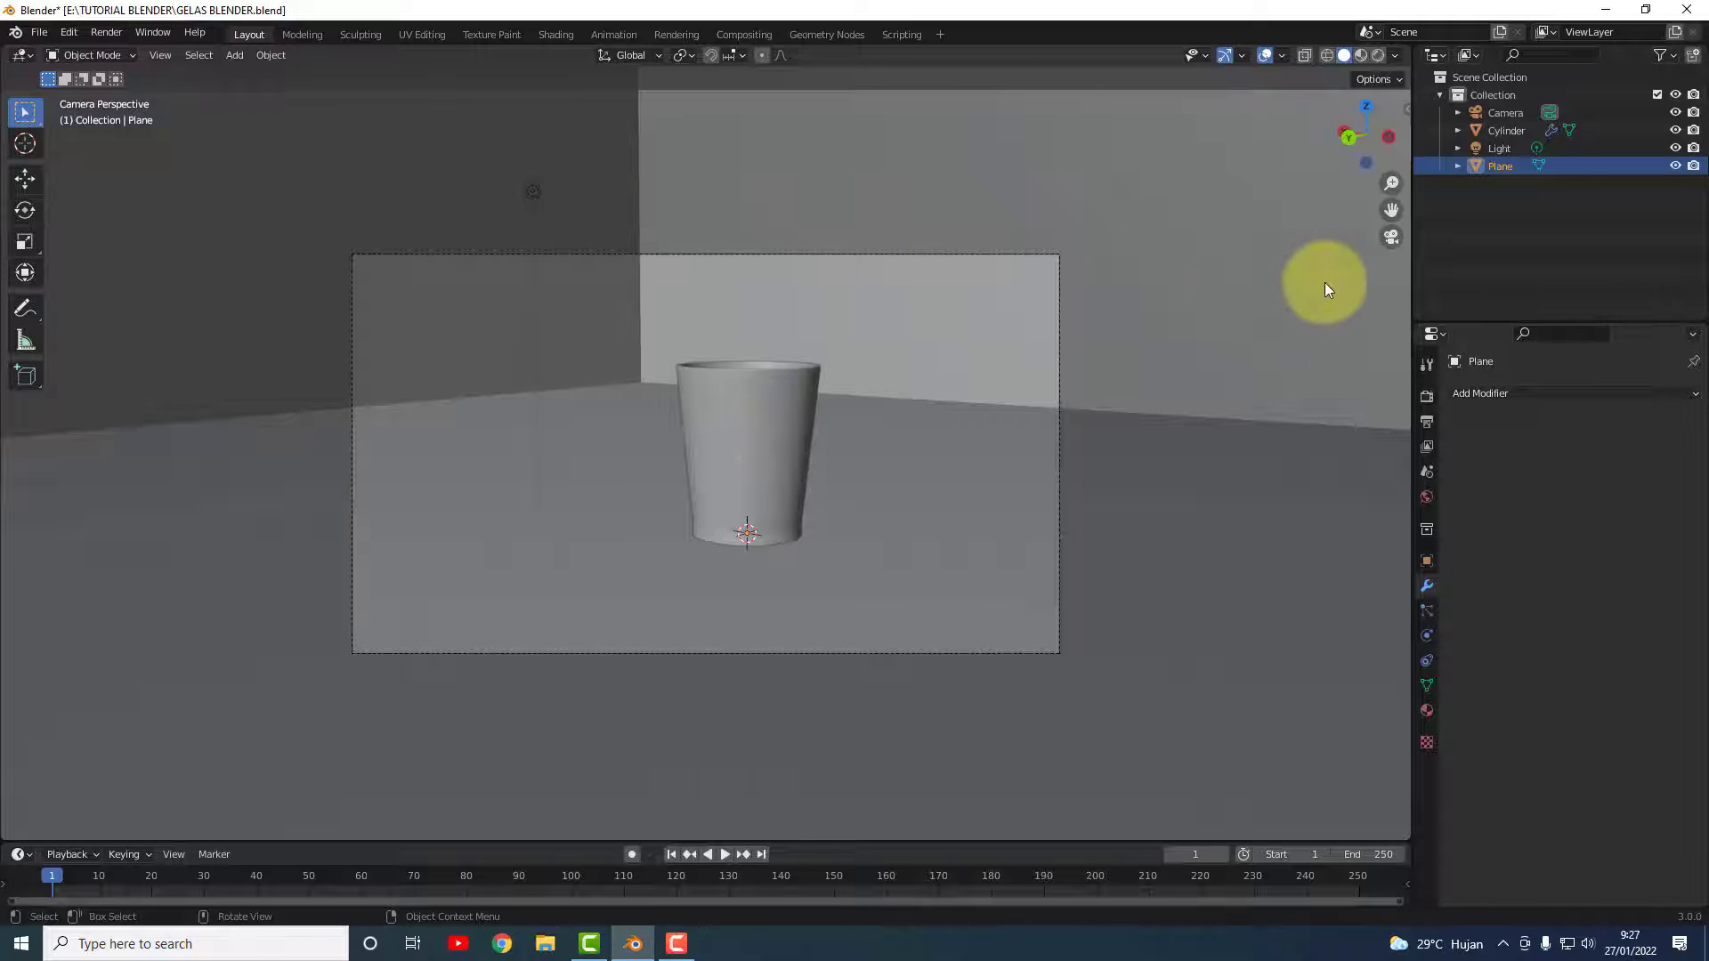
click(1367, 54)
click(1379, 55)
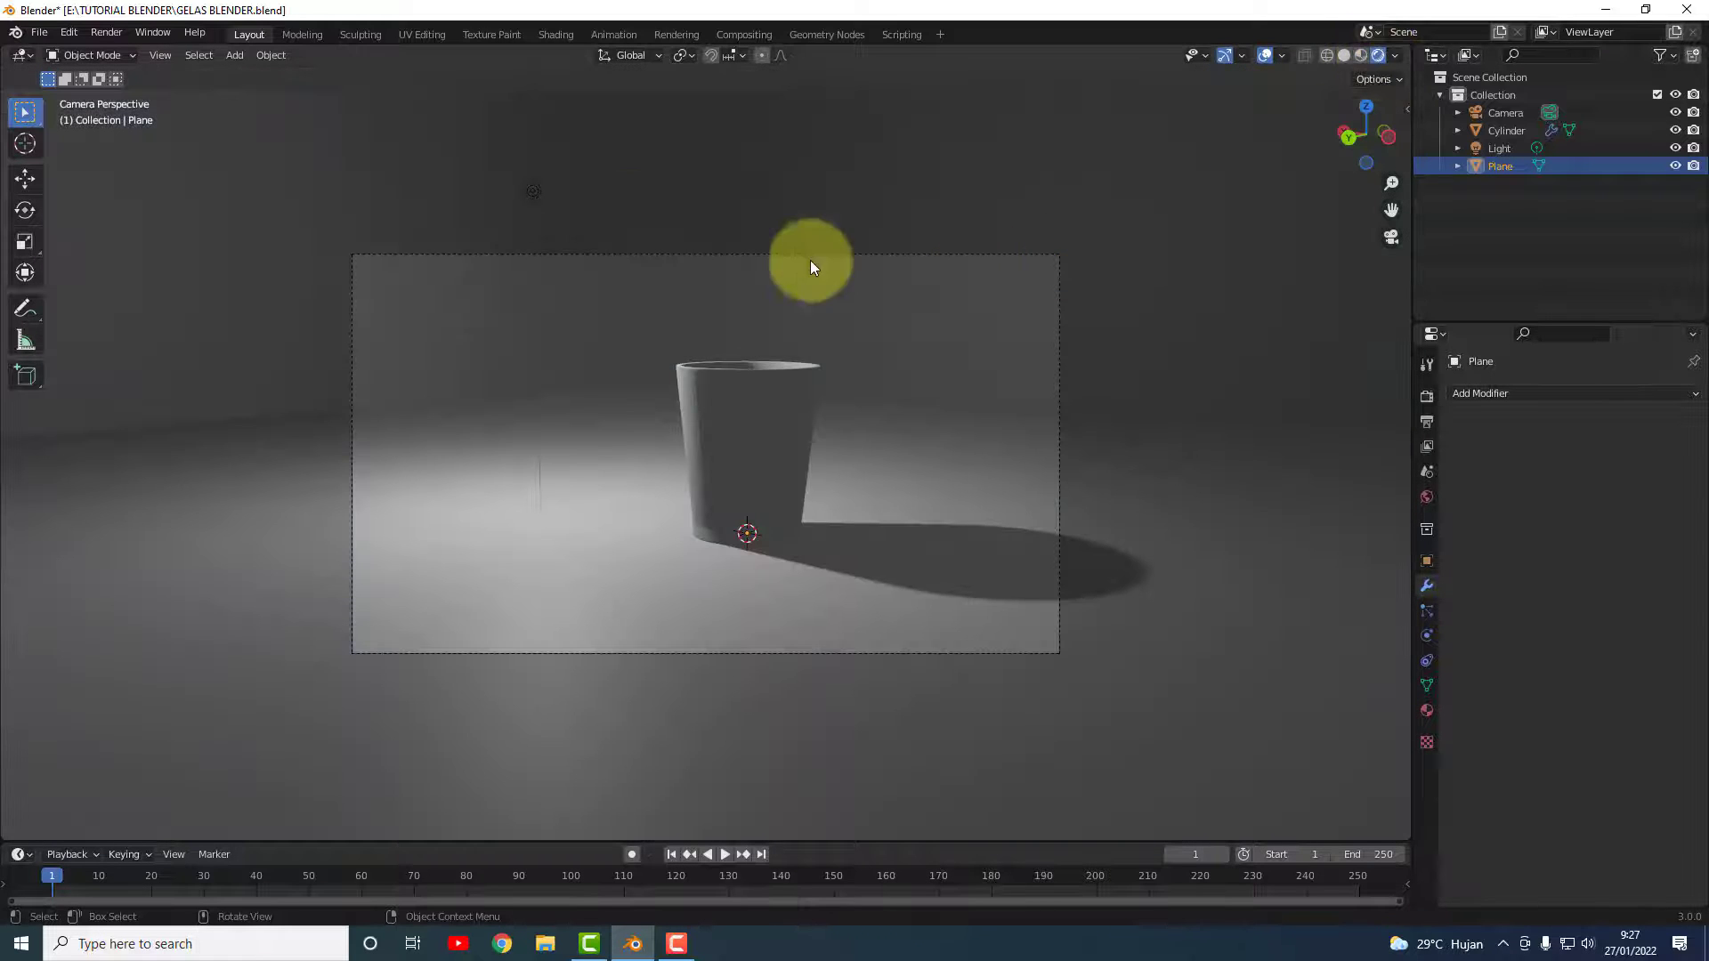
- Select the point light and leave the camera view for a perspective view showing the light, cup and camera
click(527, 194)
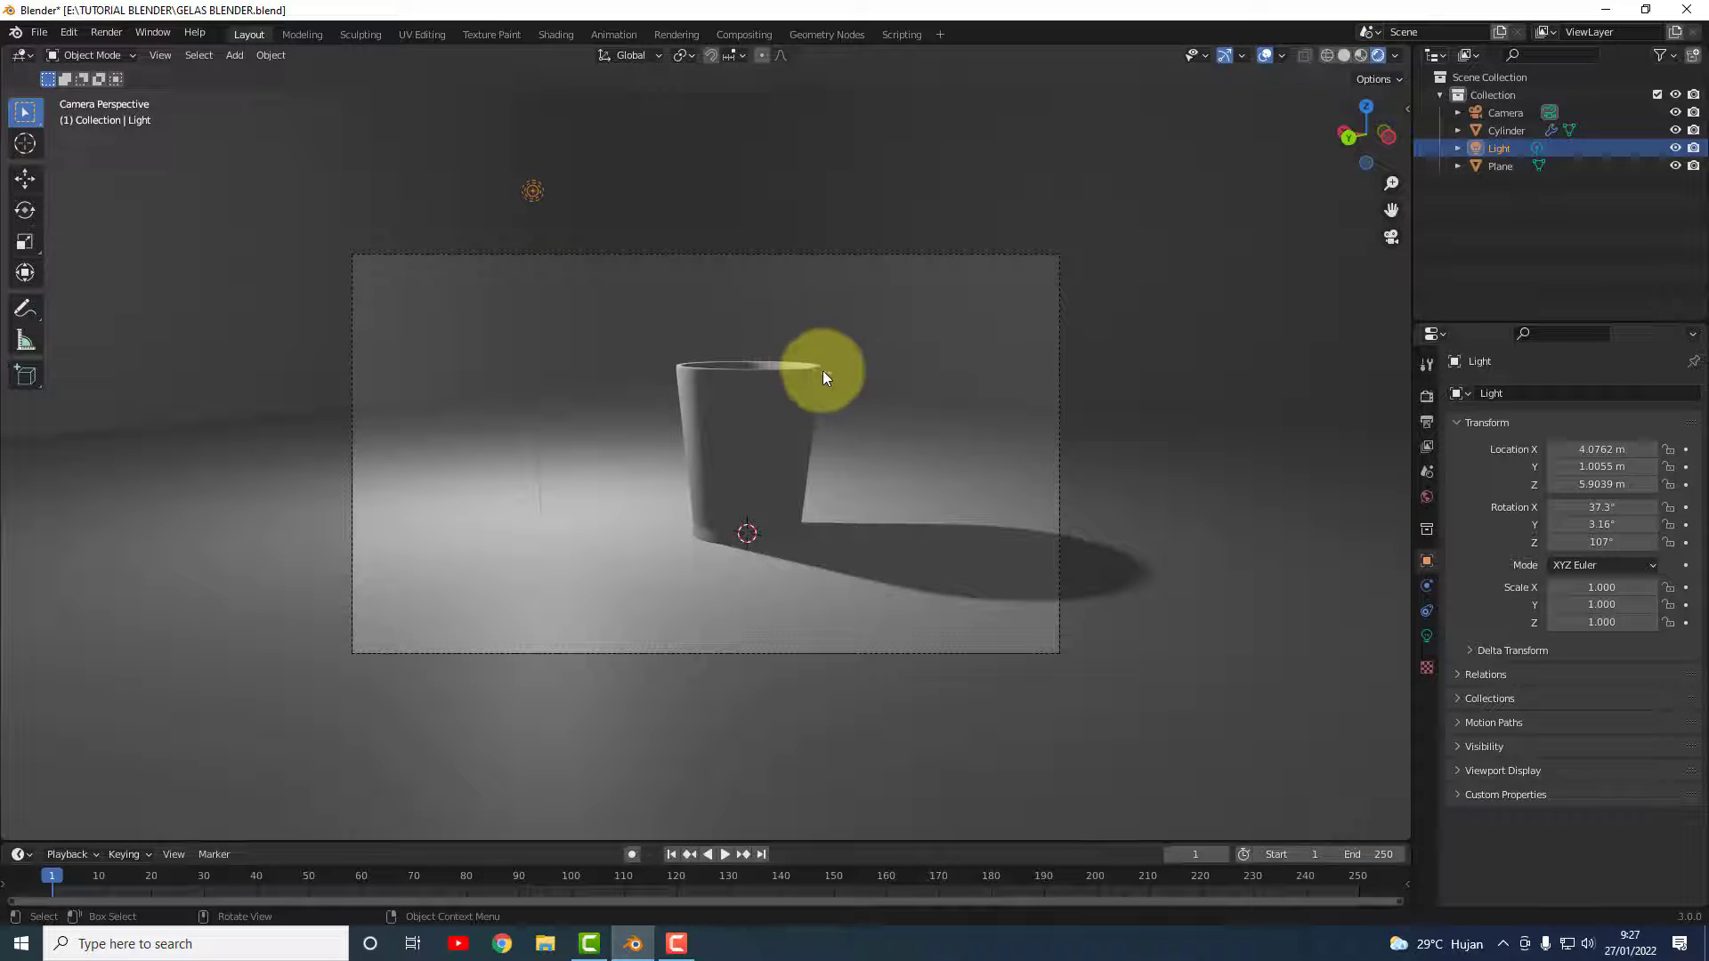
key(grave)
click(721, 383)
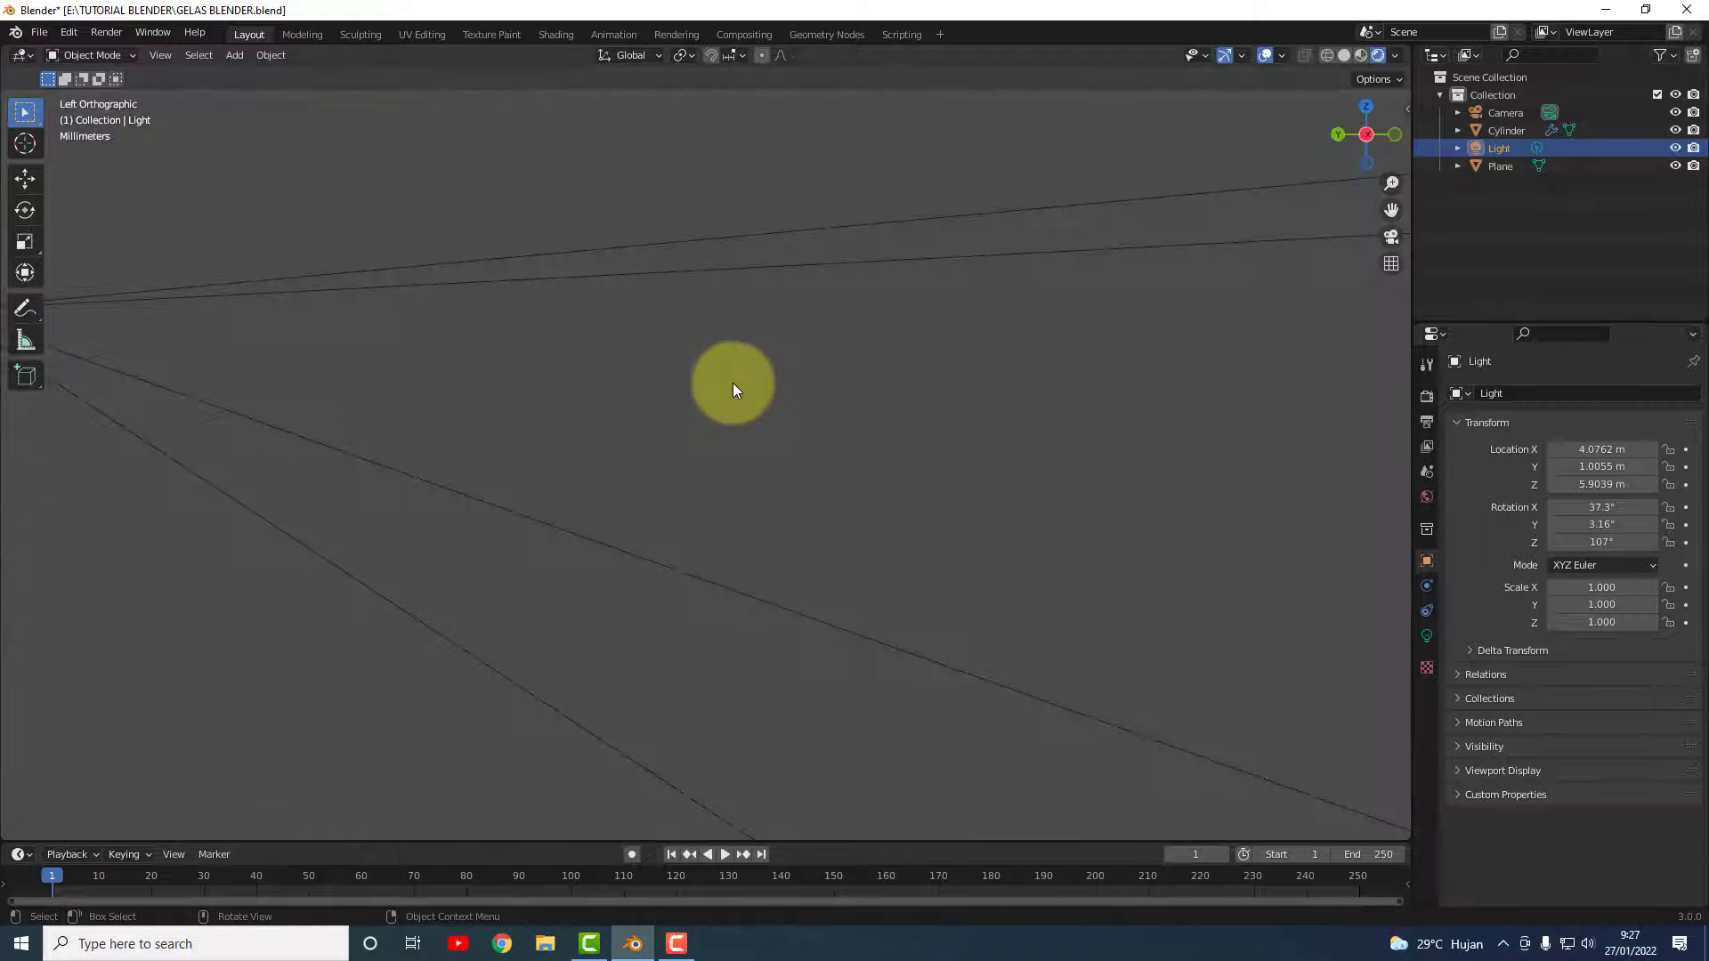
scroll(743, 407, down, 4)
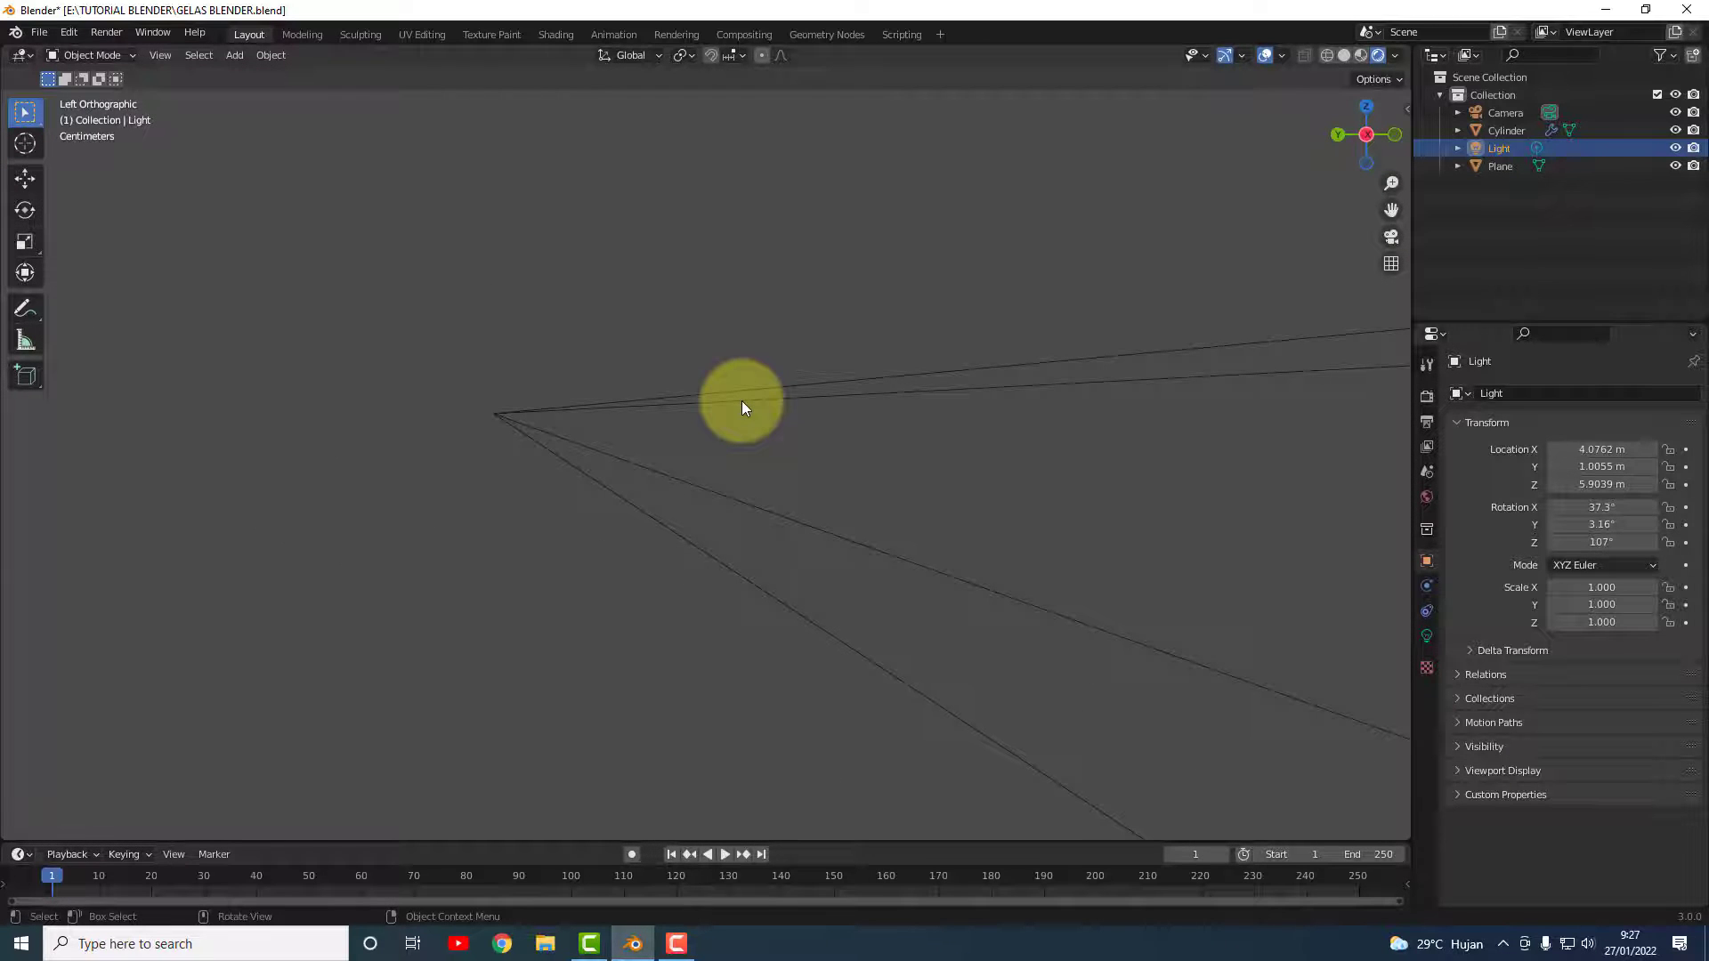
key(grave)
click(642, 411)
middle_drag(870, 453, 1019, 453)
scroll(1018, 453, down, 5)
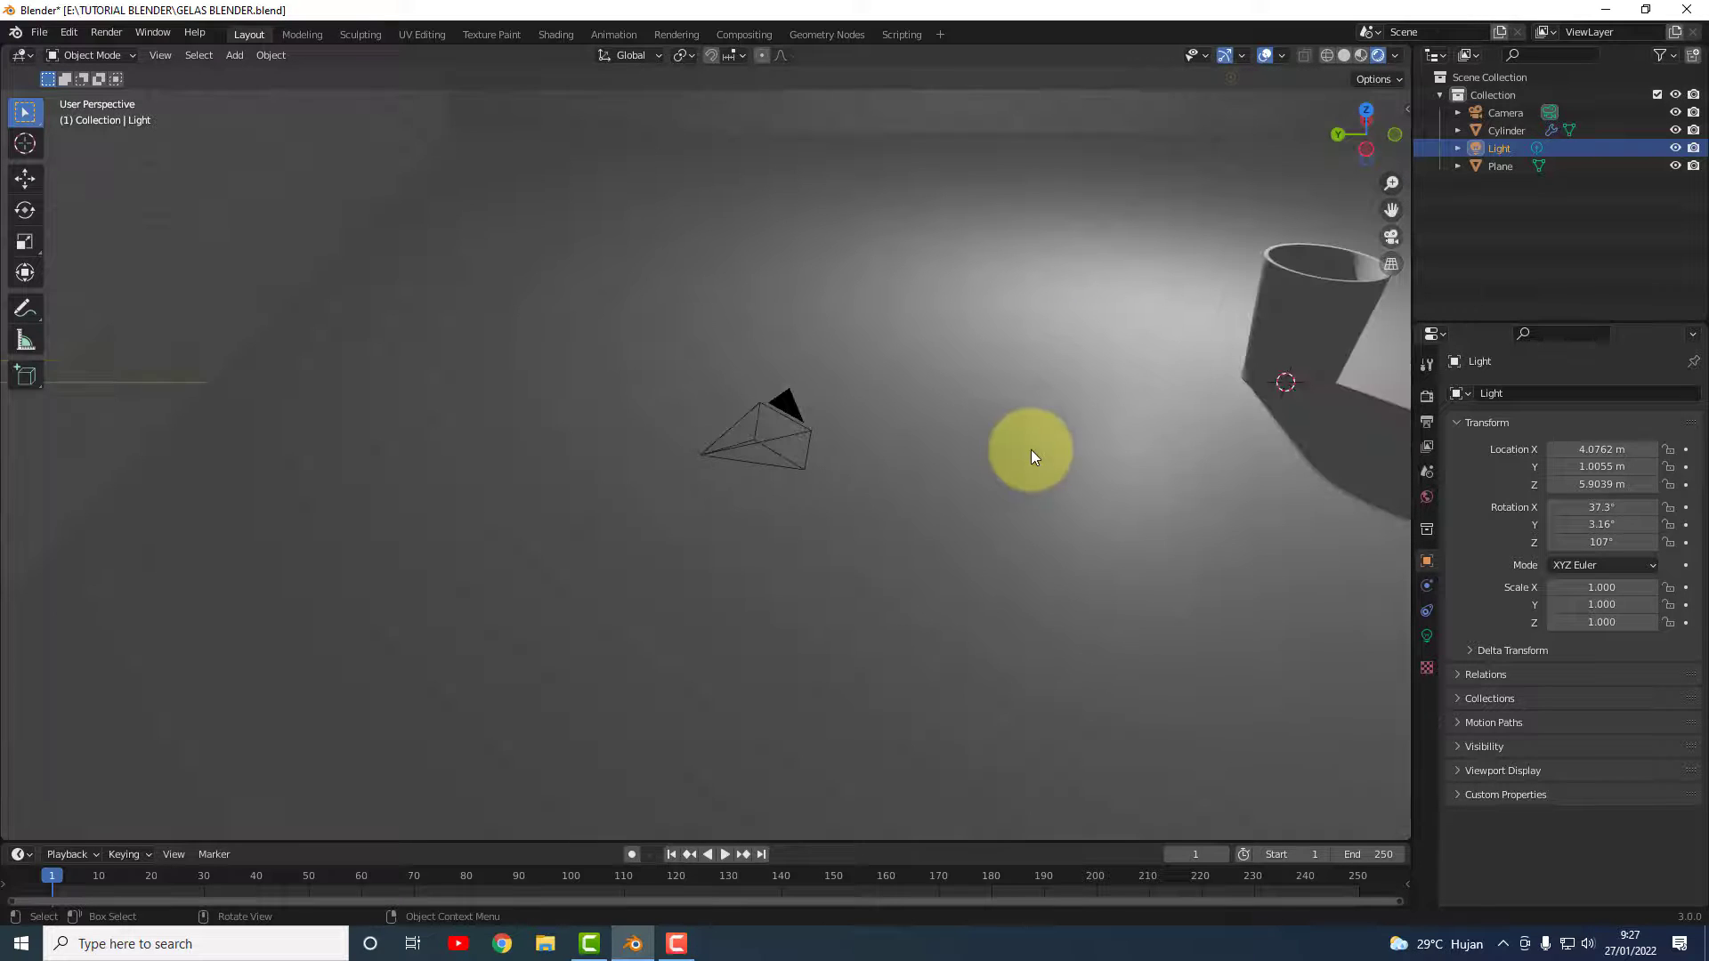
scroll(1068, 471, down, 2)
scroll(1066, 467, down, 1)
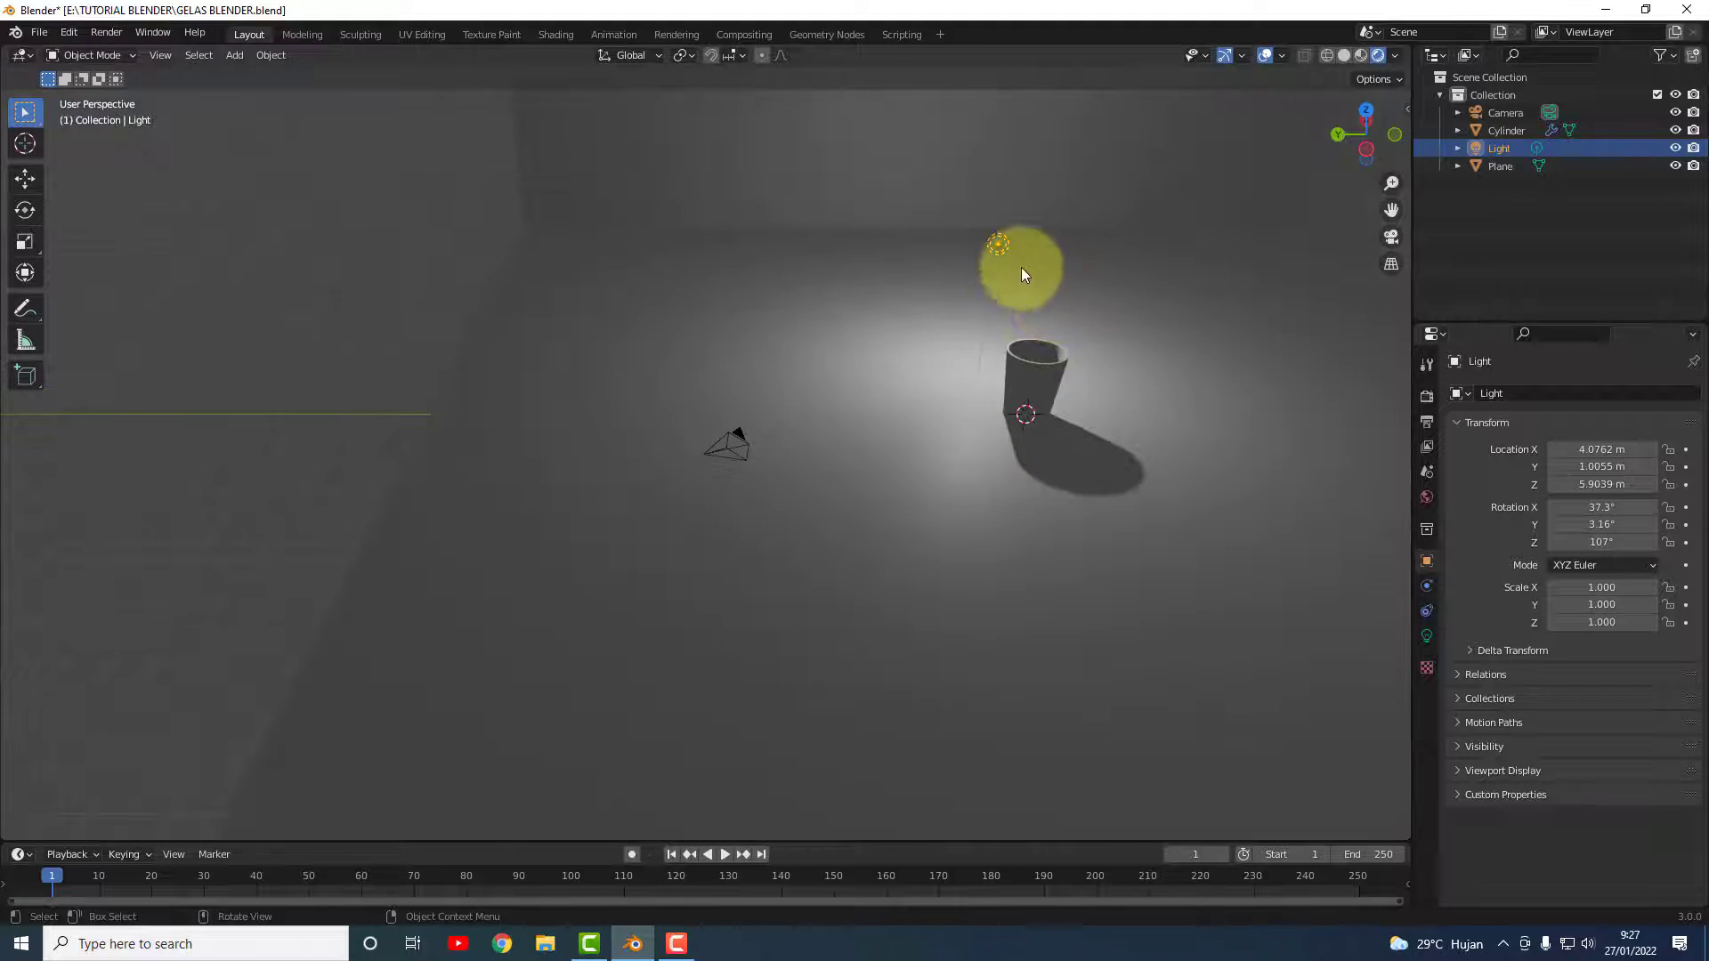
- Move the point light in front of the cup, to about X -5.95 m and Y 4.03 m, using the Move tool
click(995, 242)
click(1001, 247)
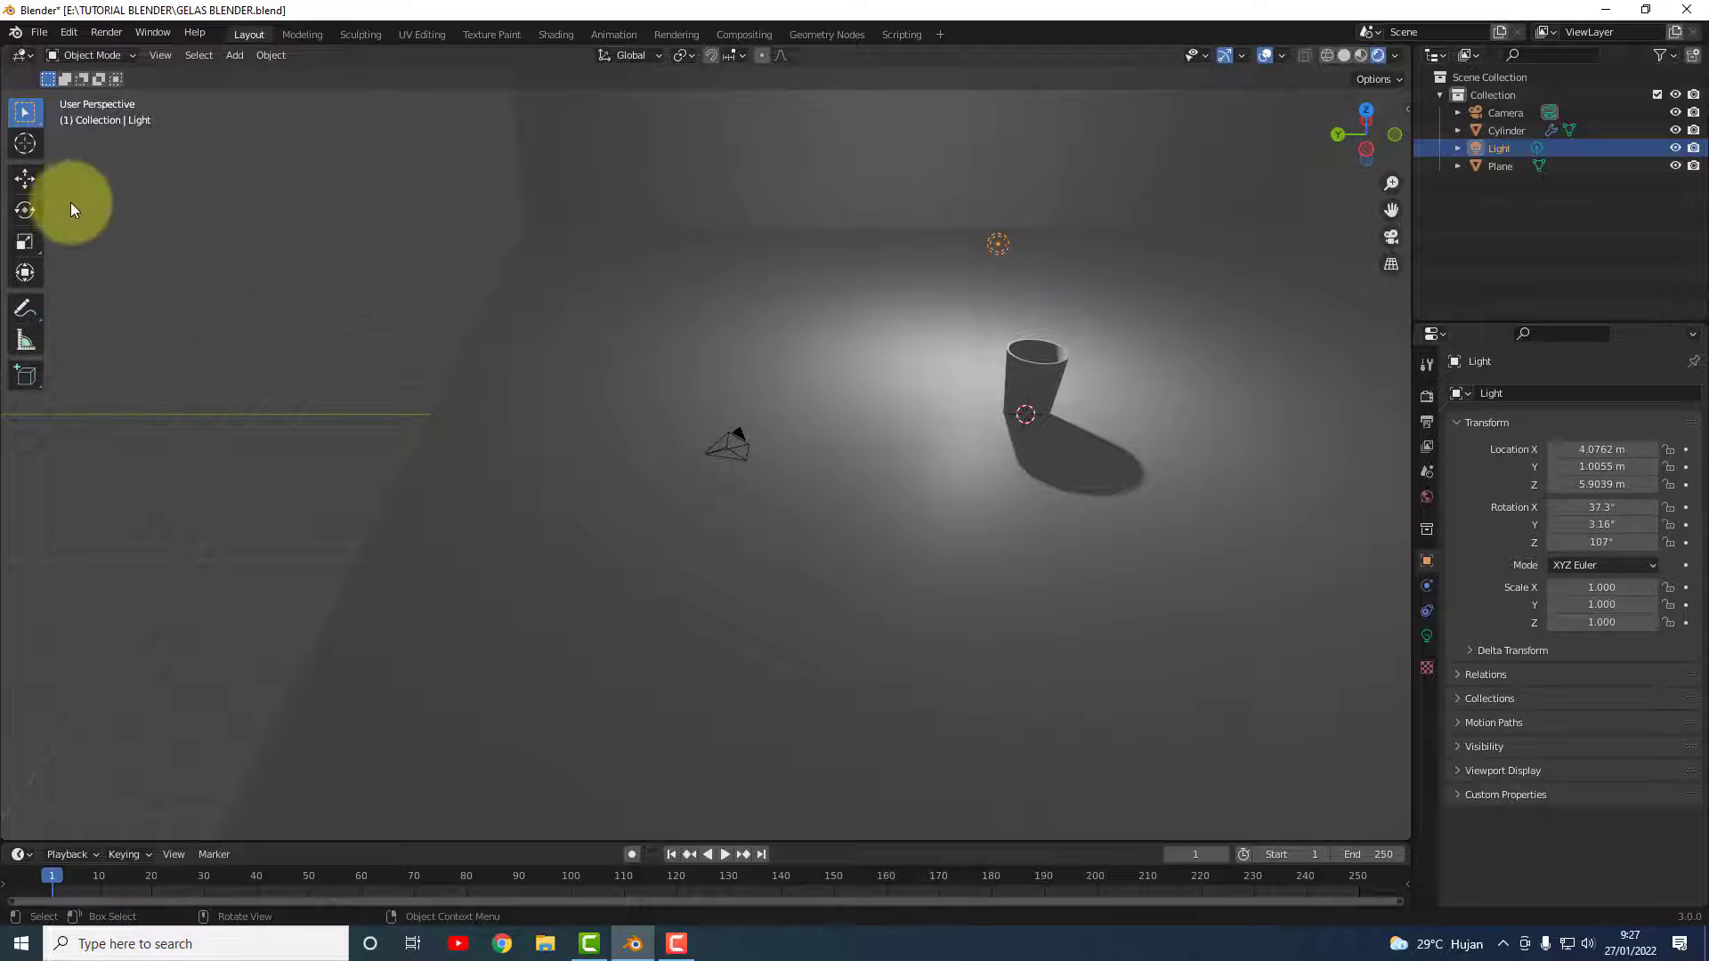
click(33, 179)
drag(980, 223, 1000, 430)
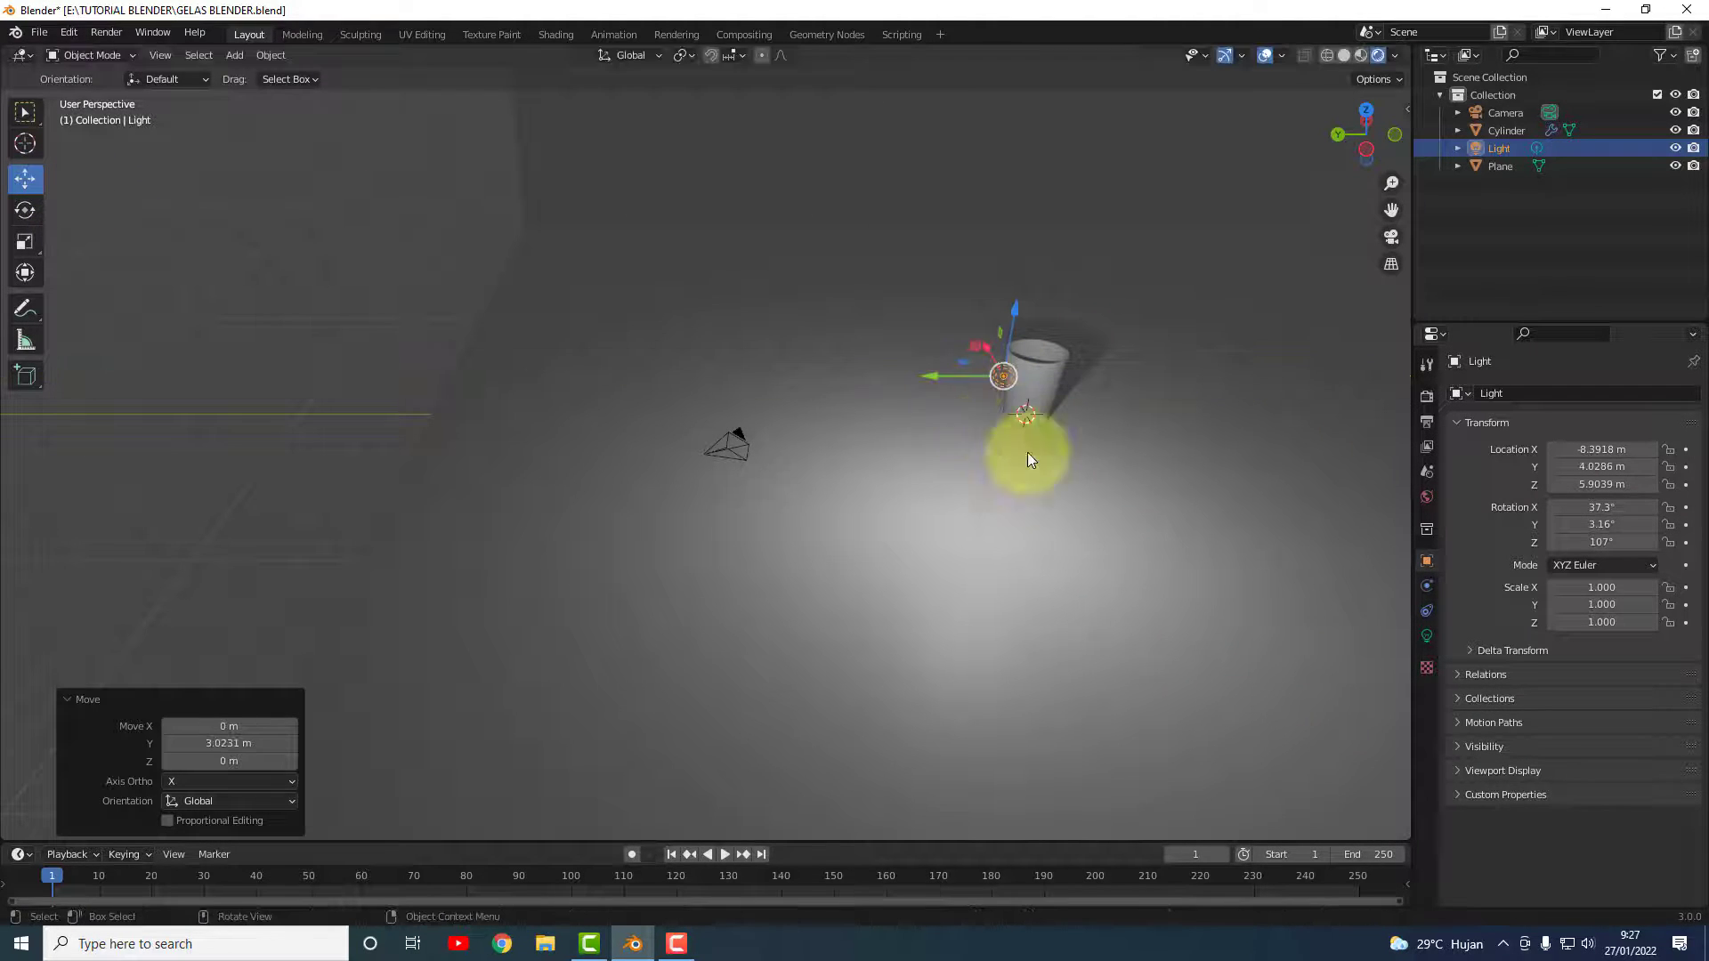
middle_drag(890, 502, 959, 436)
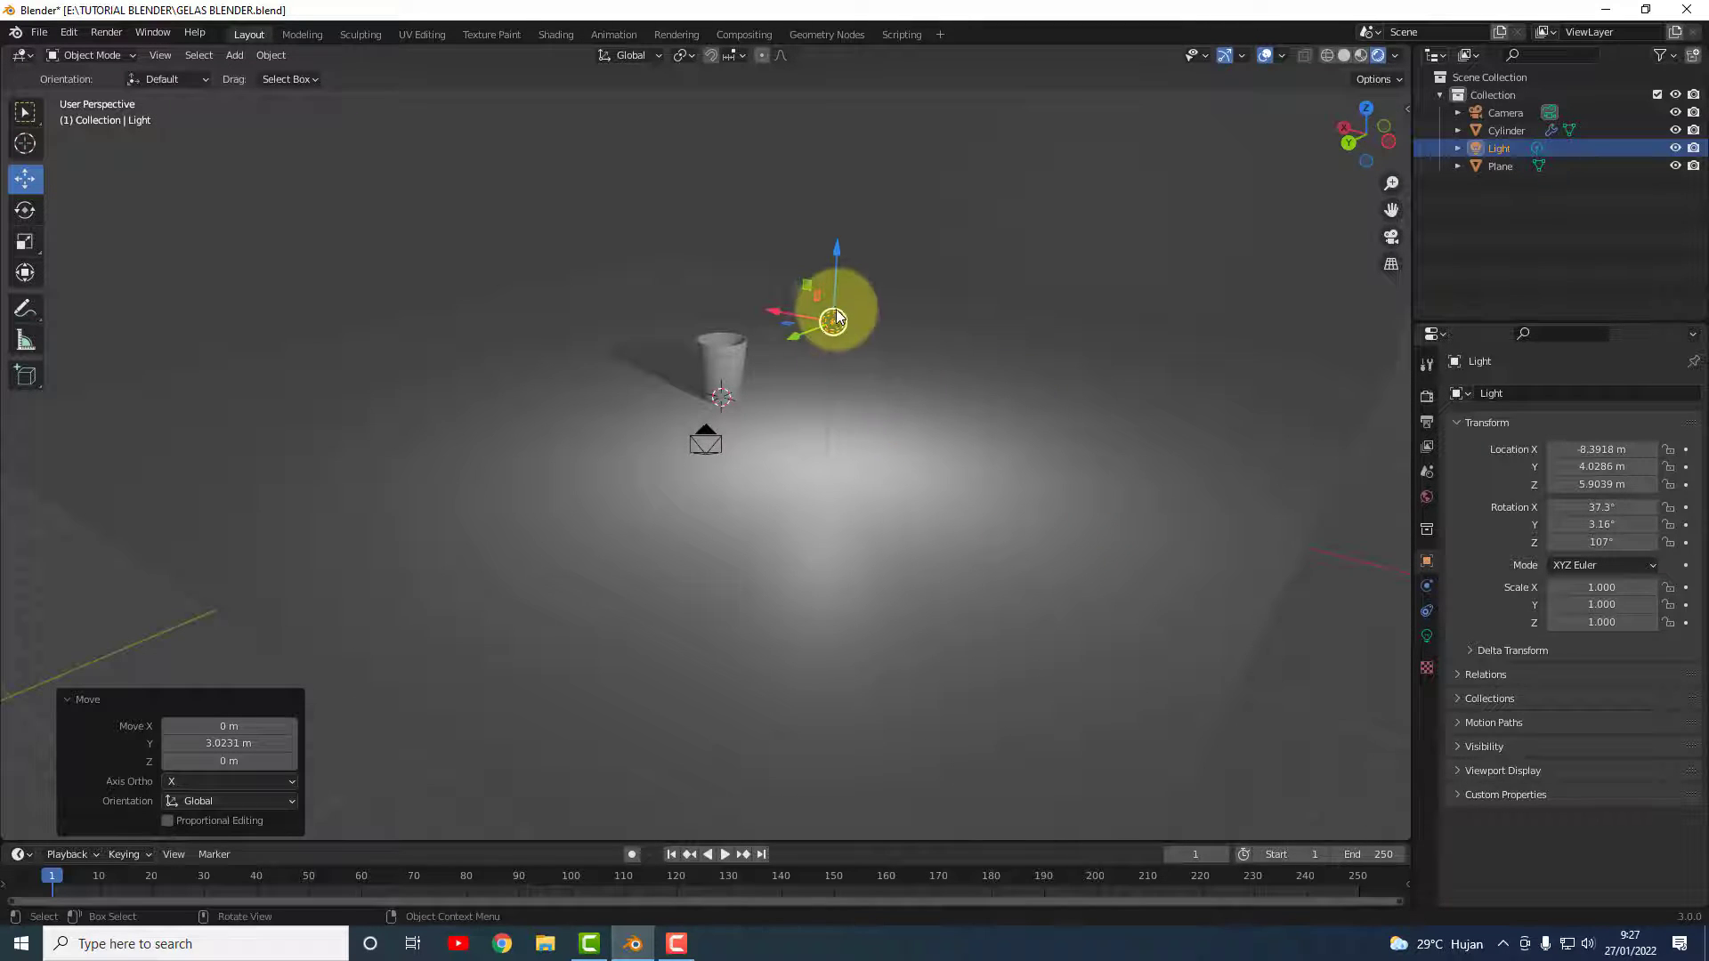
mouse_move(770, 312)
mouse_down()
mouse_move(725, 305)
mouse_move(778, 312)
mouse_up()
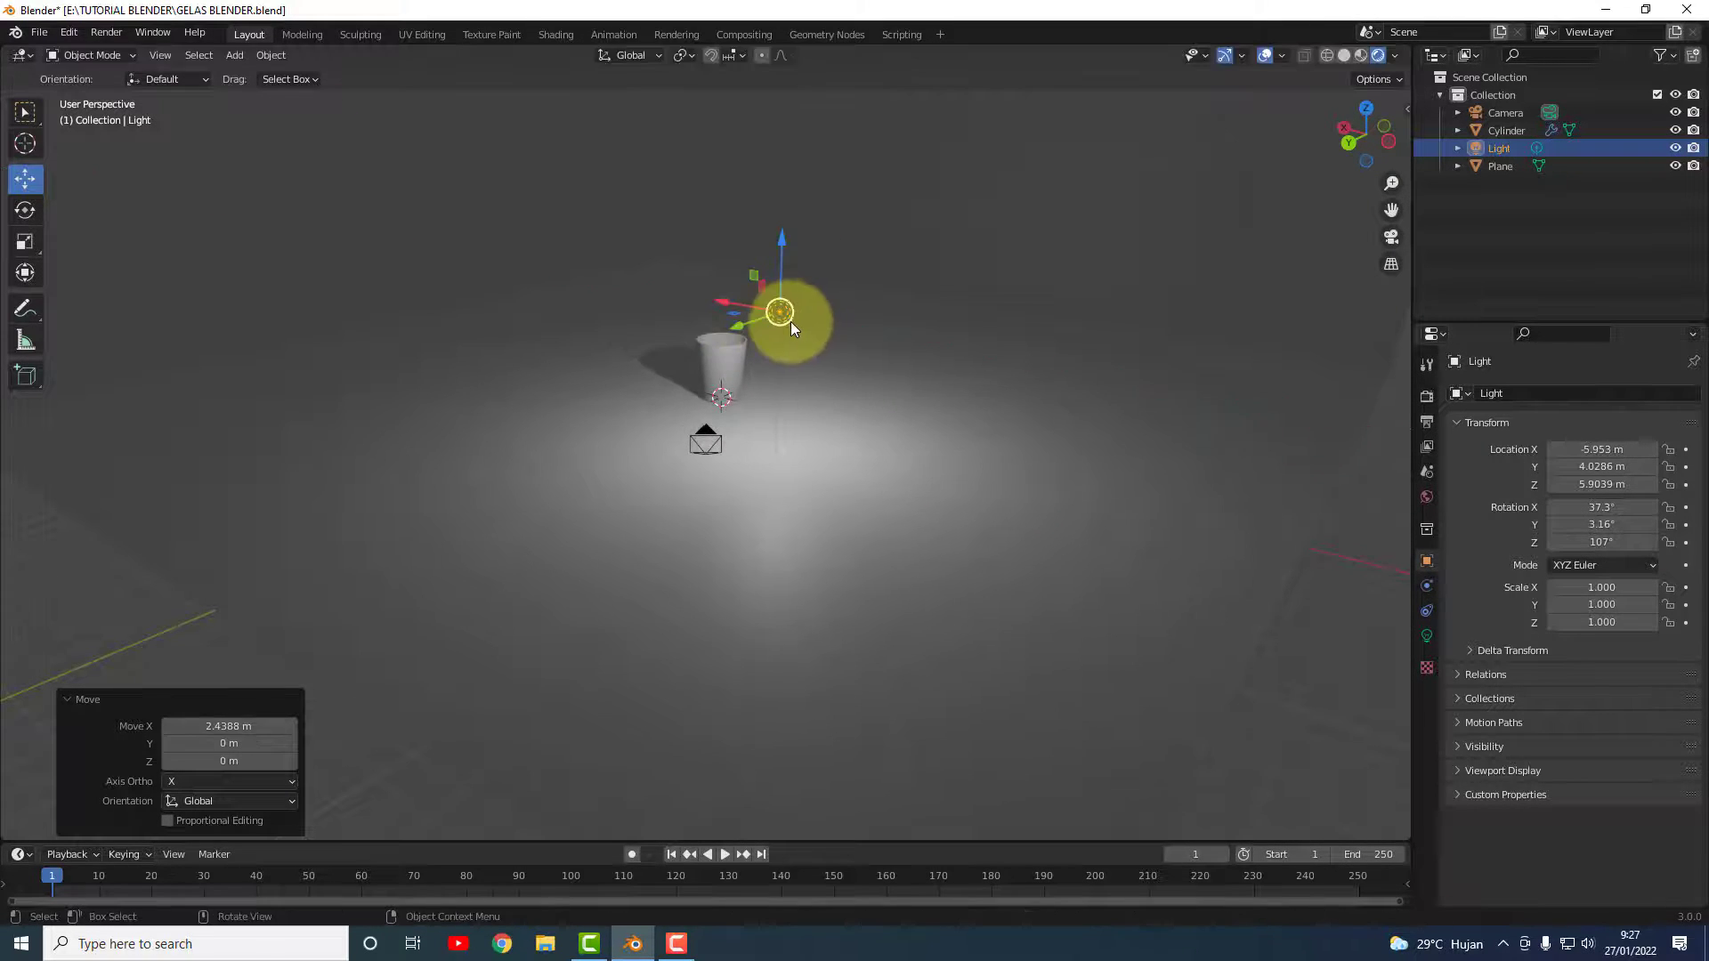
- Set the point light's power to 2500 W
click(1427, 635)
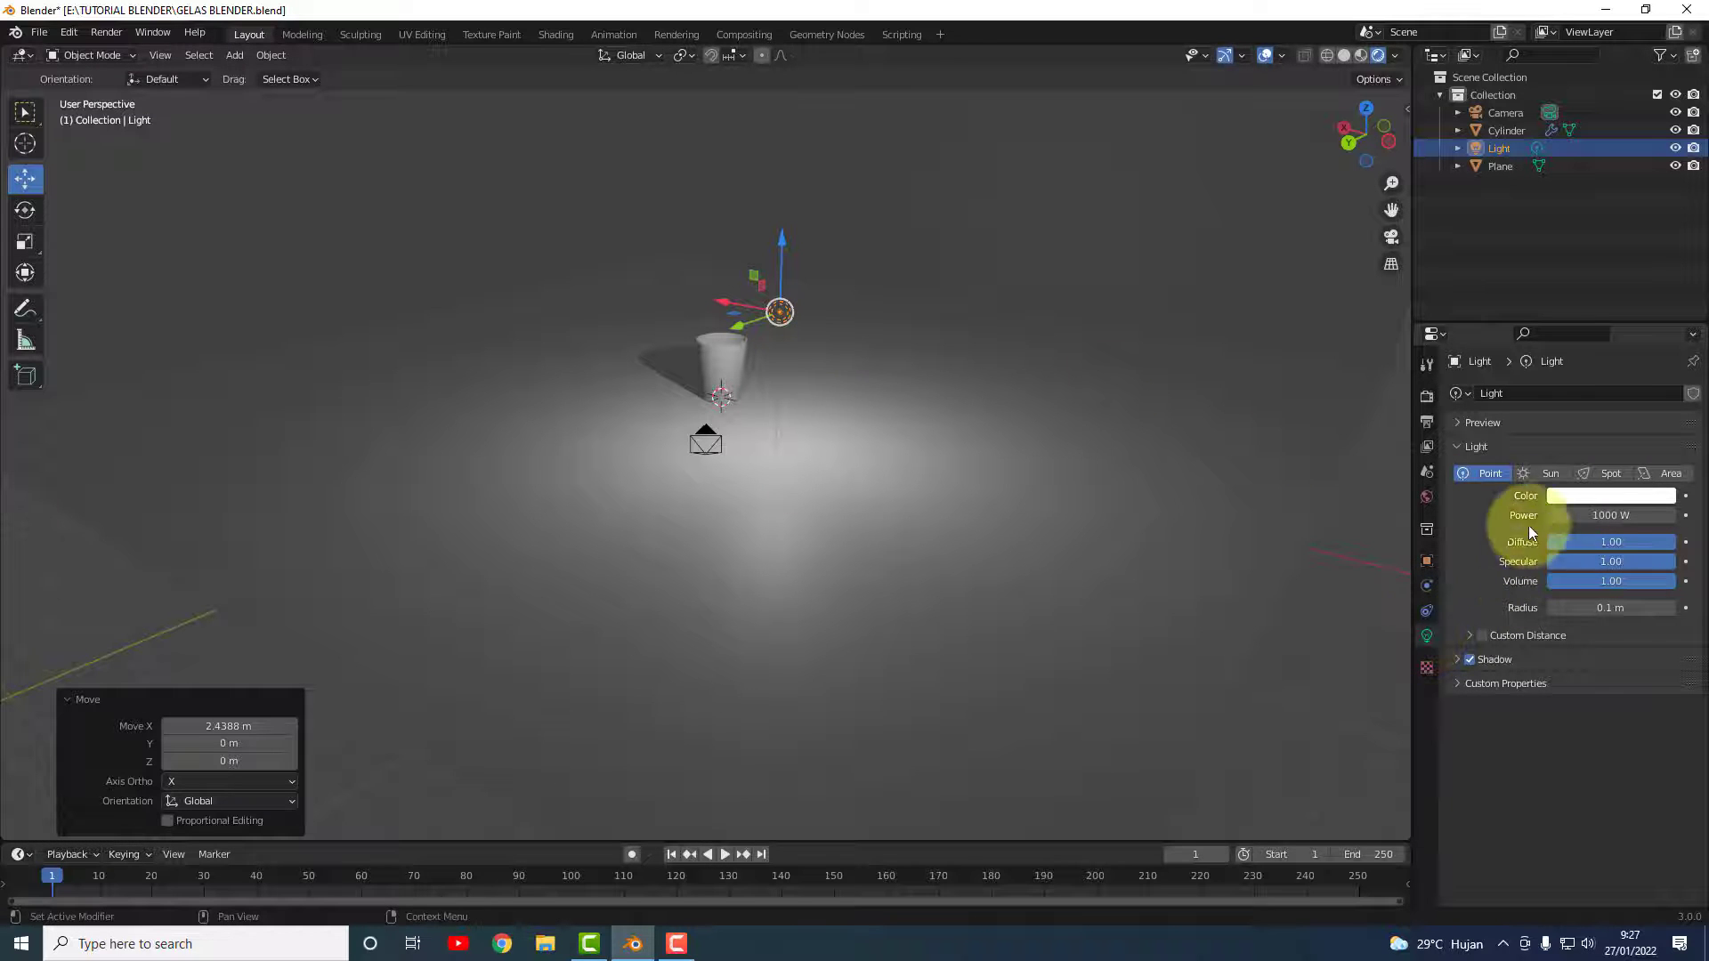
click(1591, 517)
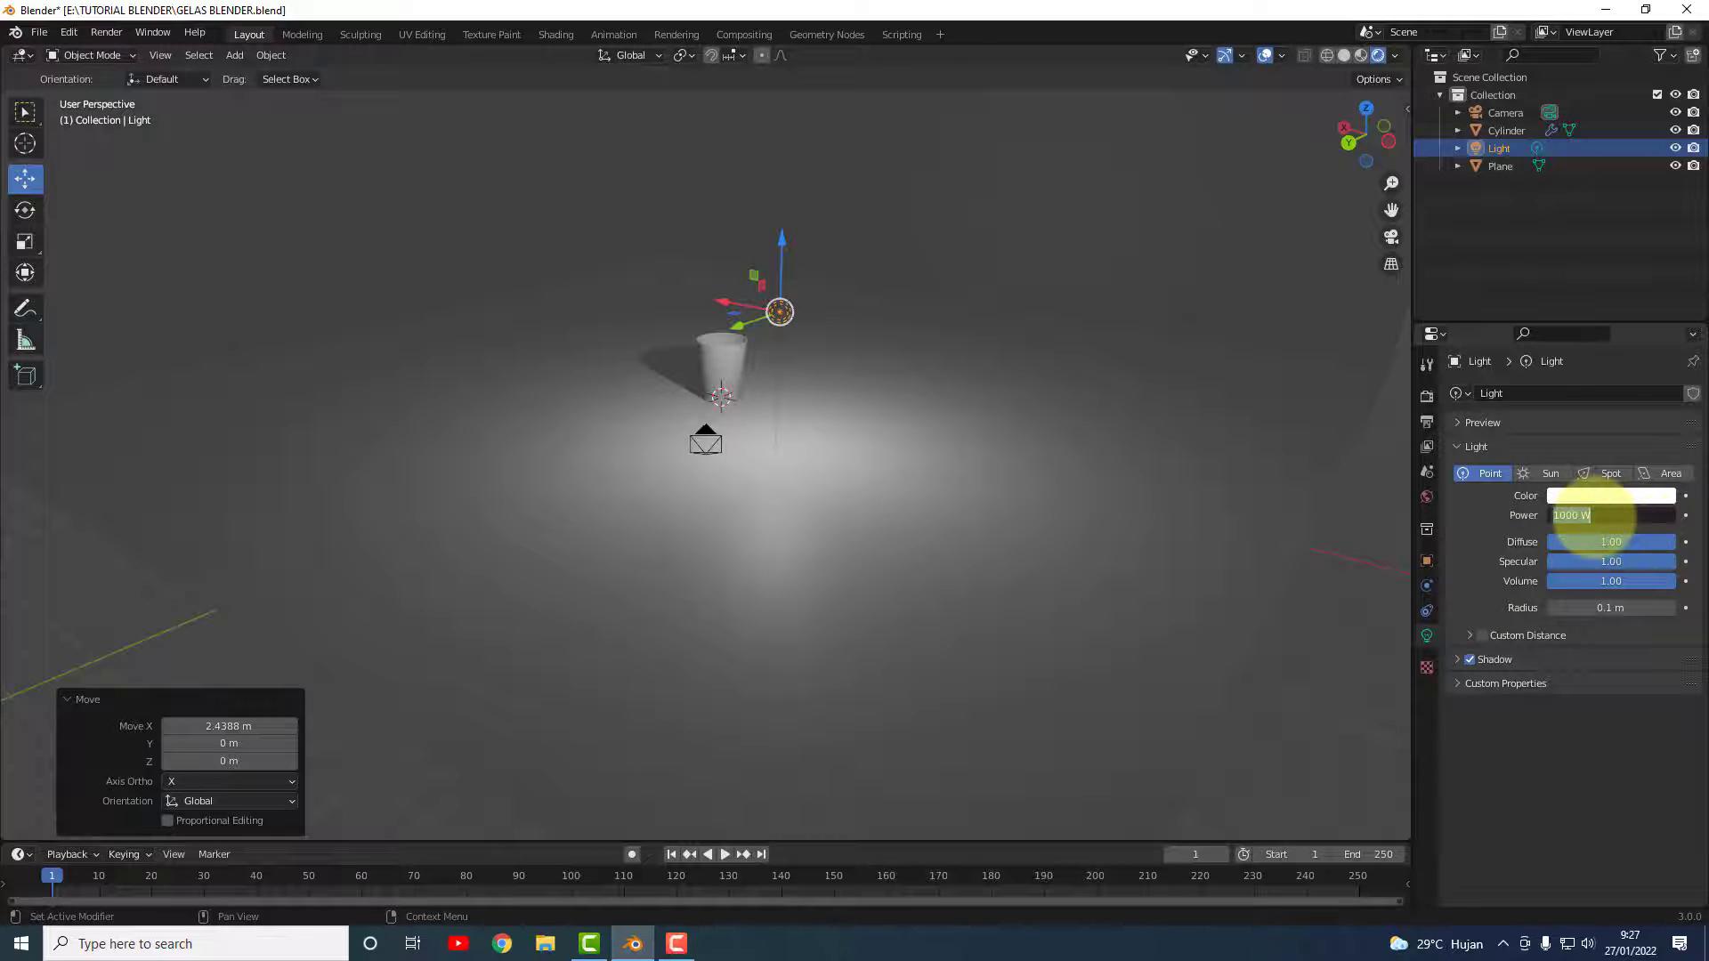
text(2500)
key(Return)
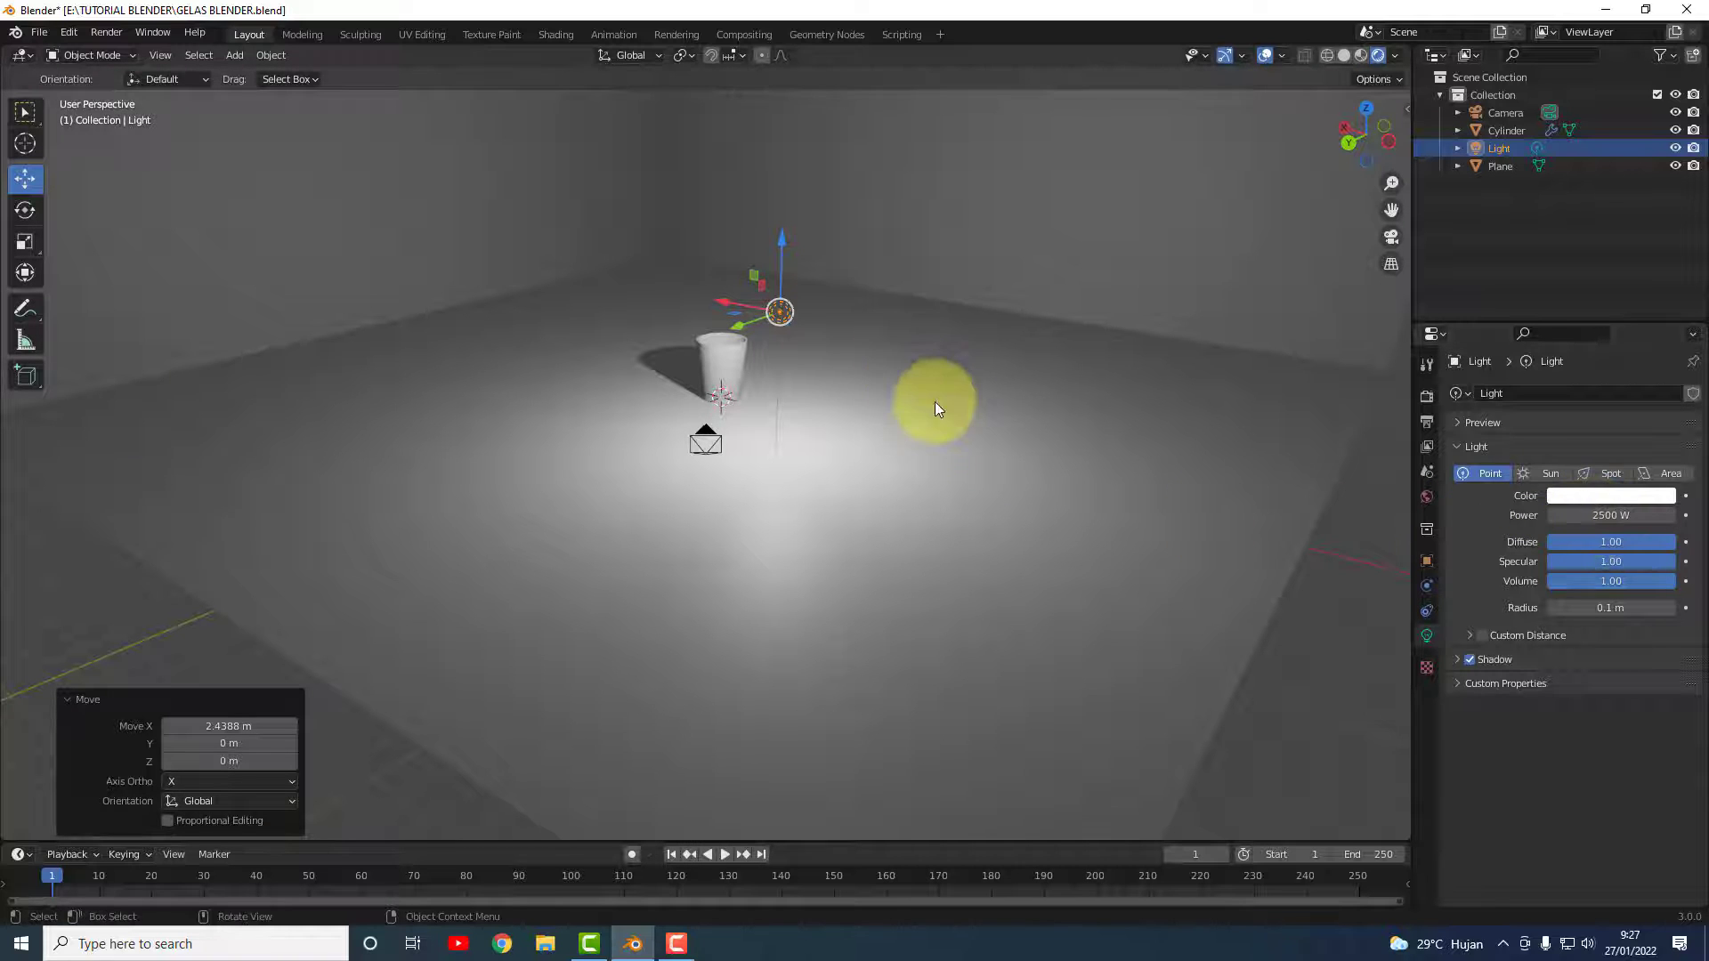
- Add an area light at the world origin
middle_drag(754, 352, 612, 362)
middle_drag(719, 377, 734, 377)
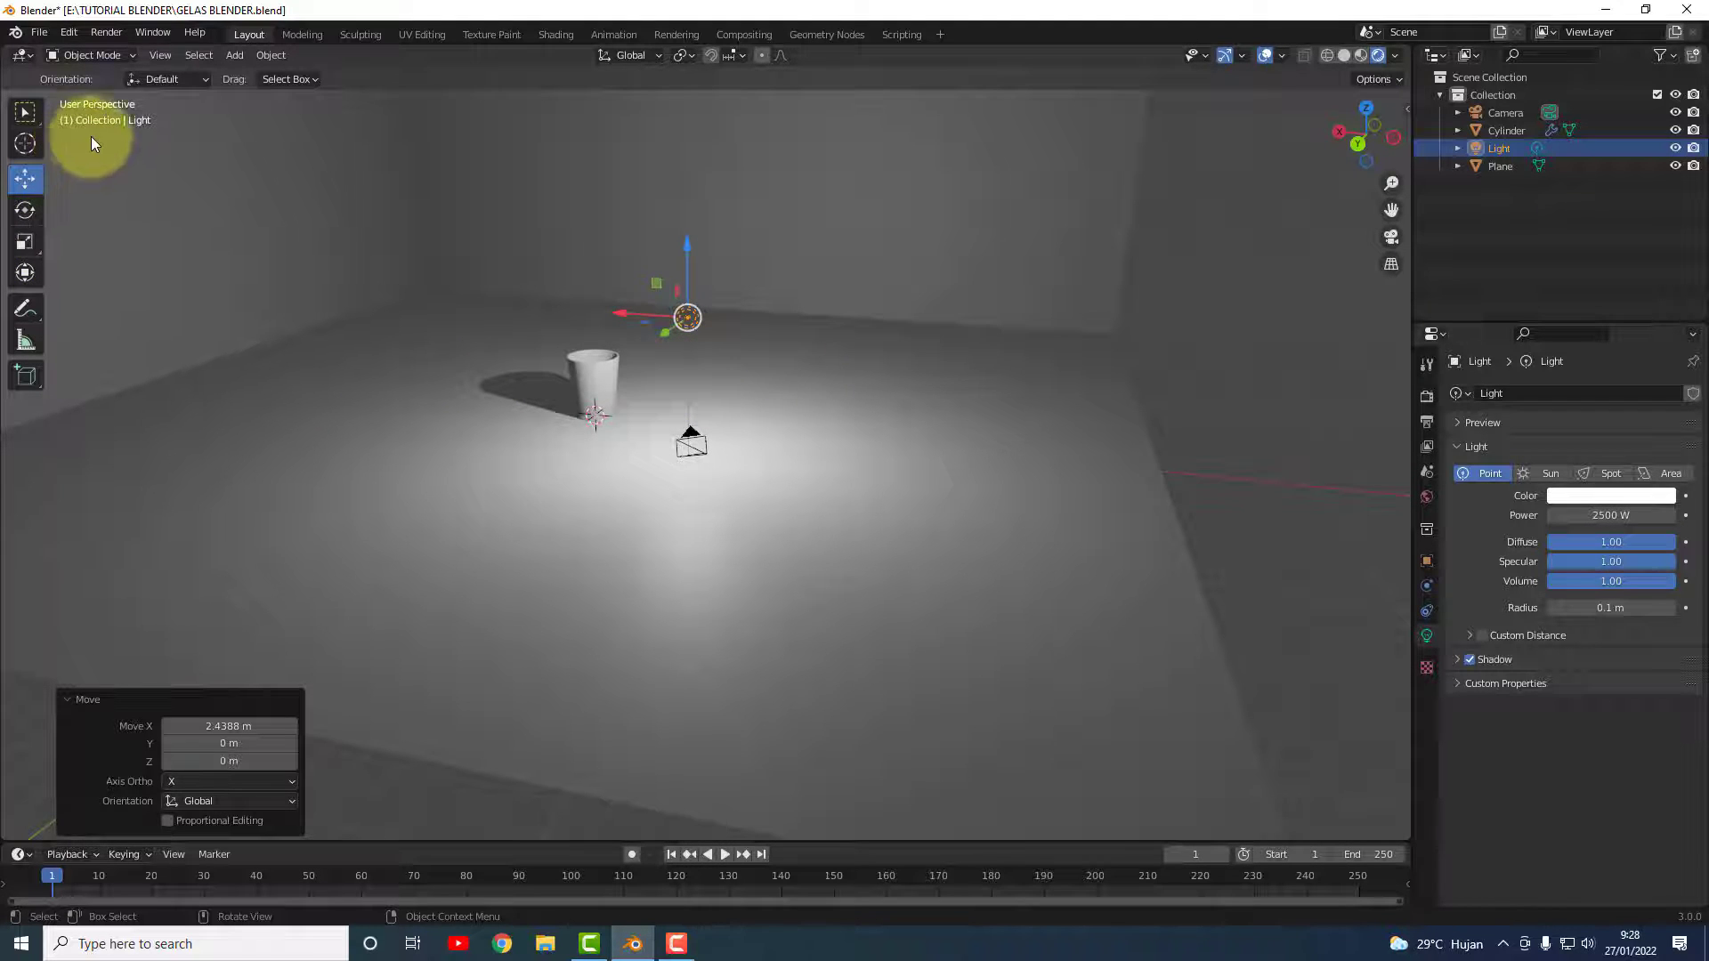
click(234, 55)
mouse_move(277, 73)
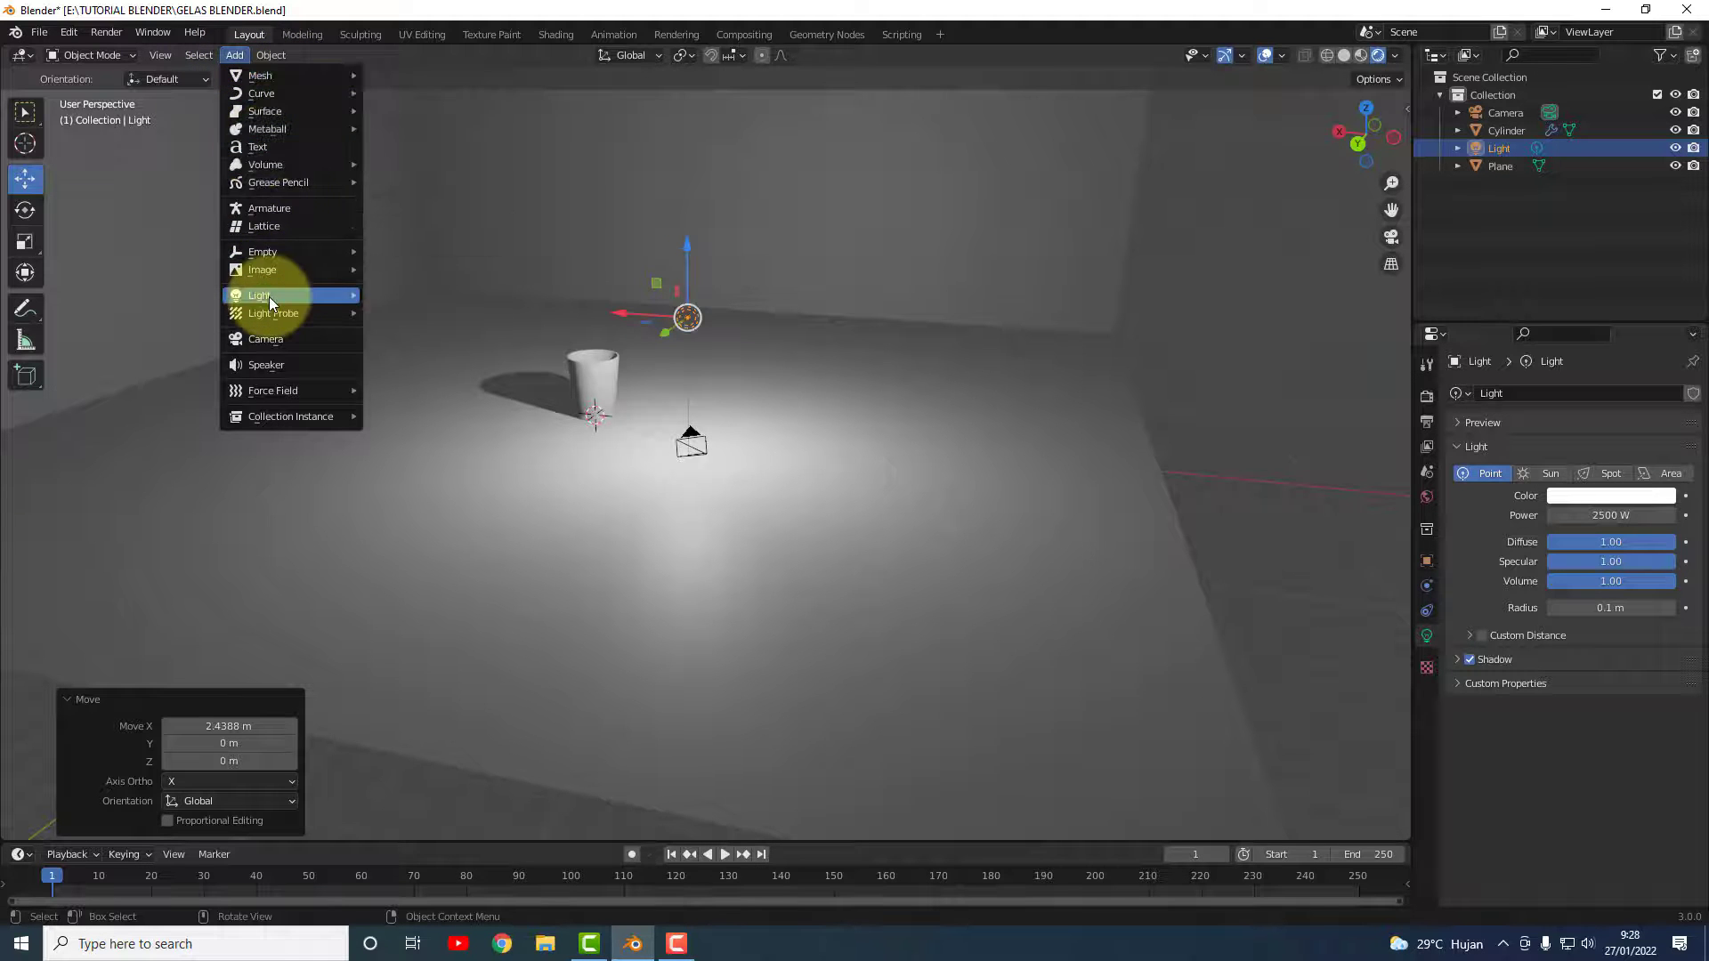
mouse_move(269, 295)
click(413, 353)
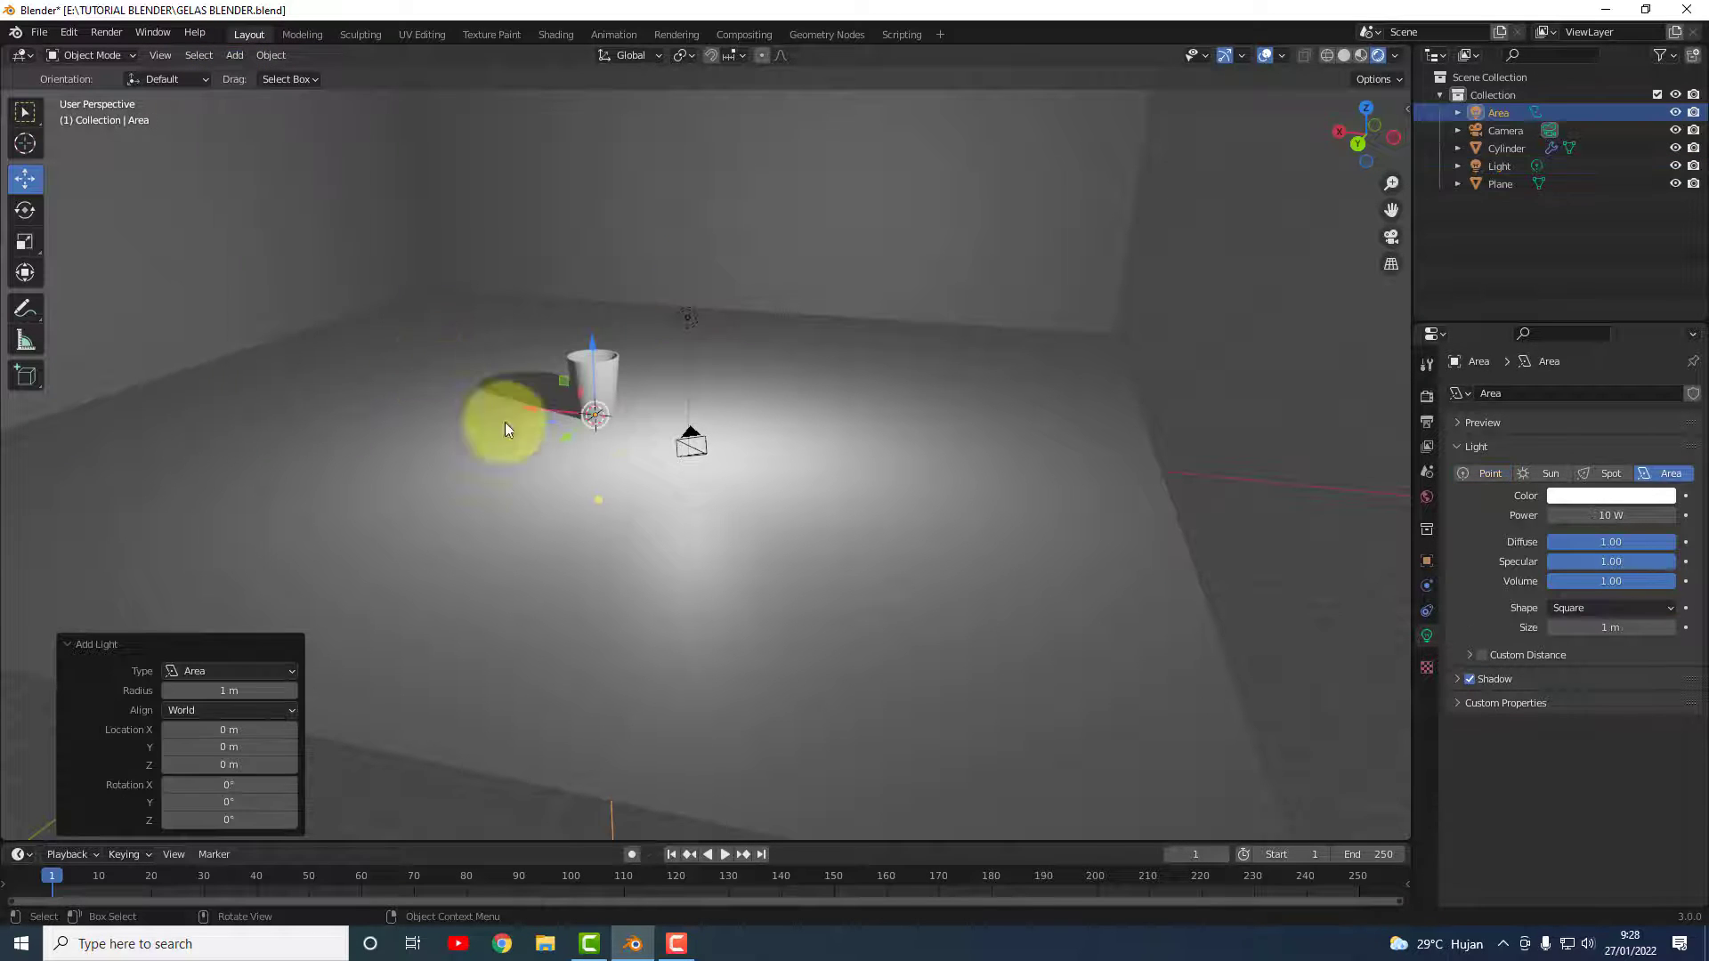
- Scale the area light up by a factor of about 11.6, and again by about 2.79
key(s)
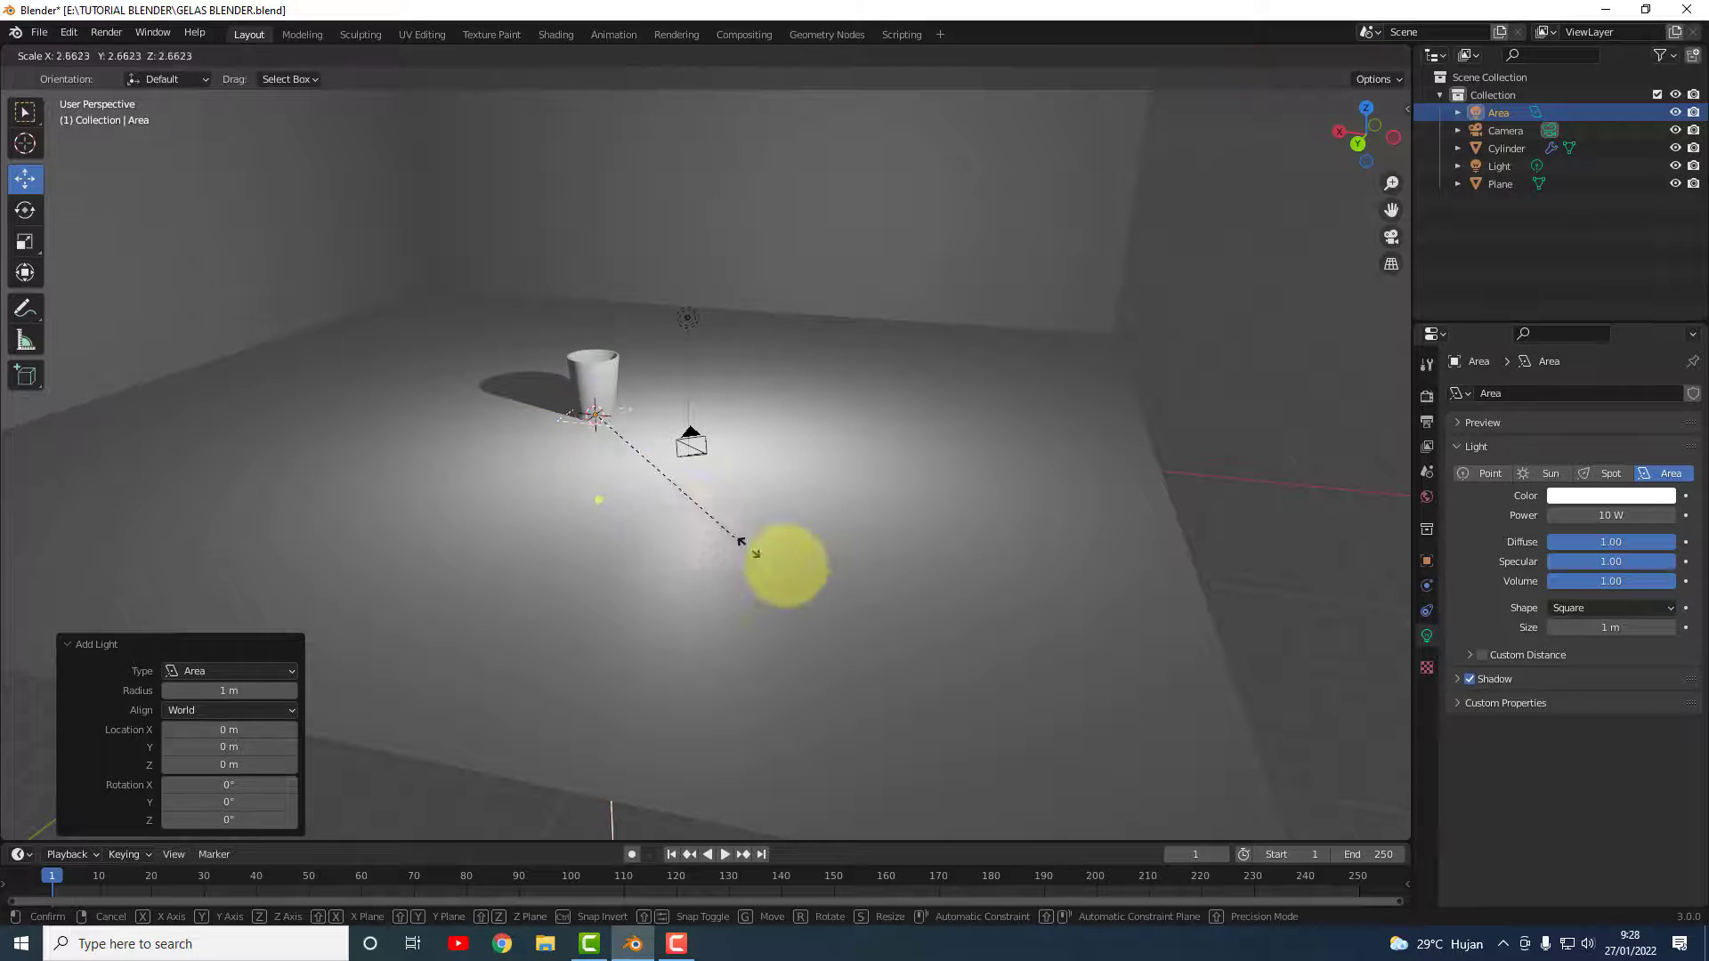
click(1380, 683)
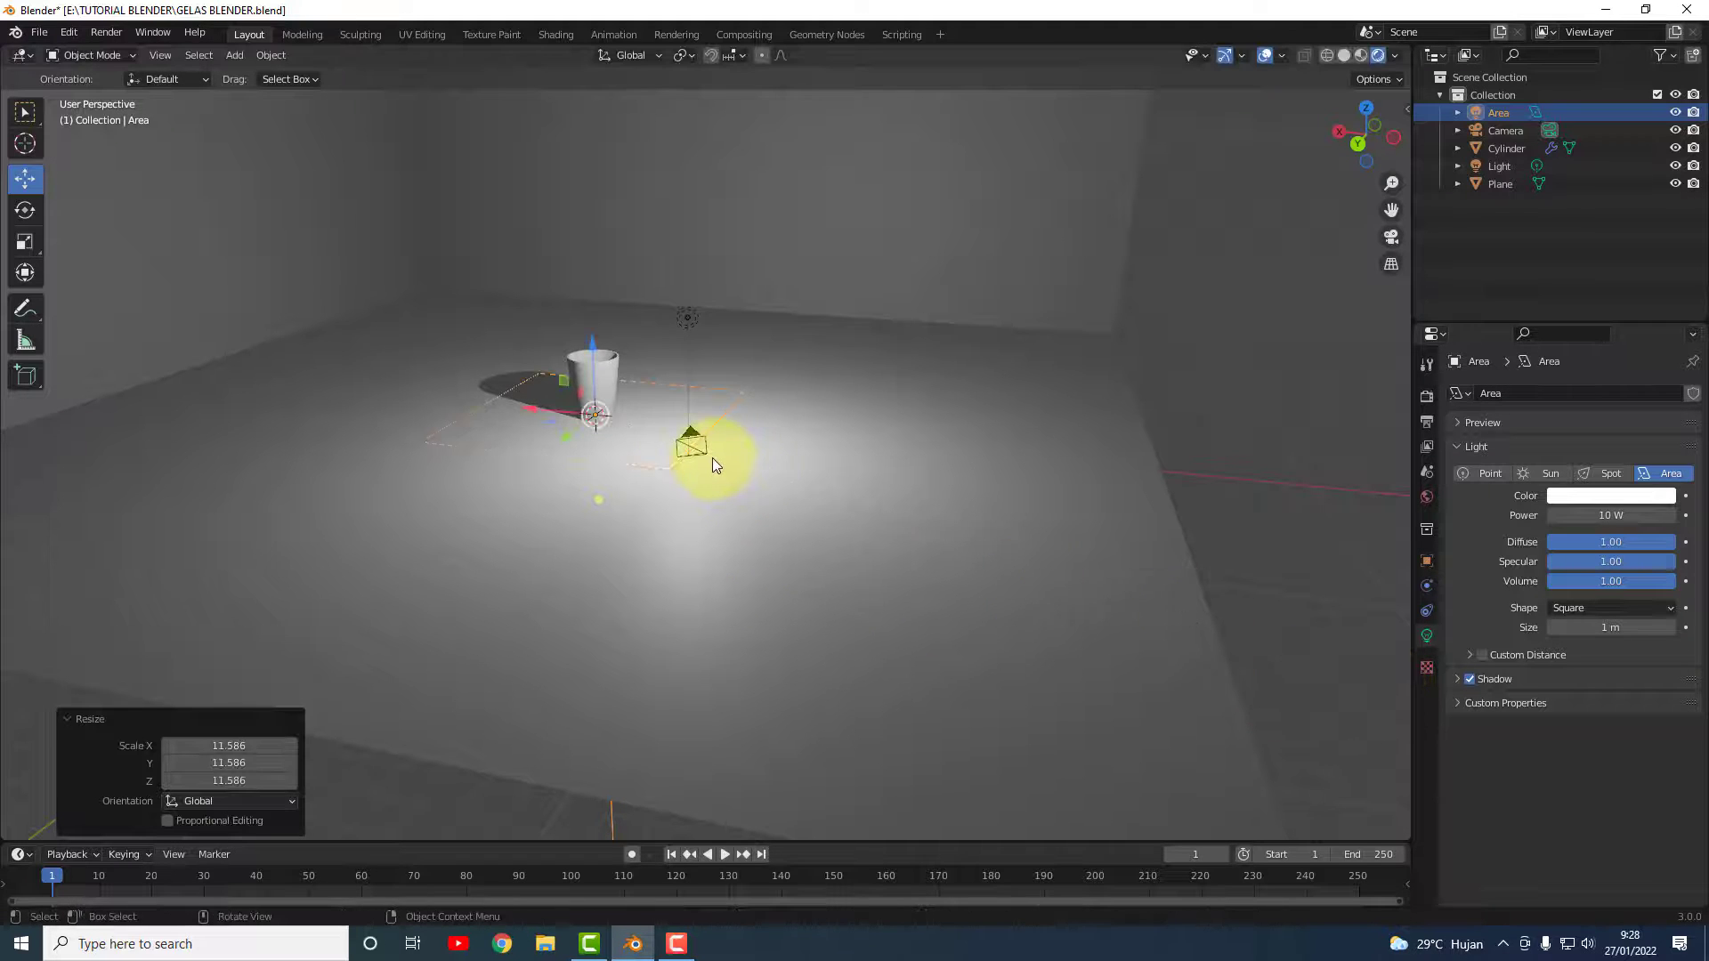
key(s)
click(949, 568)
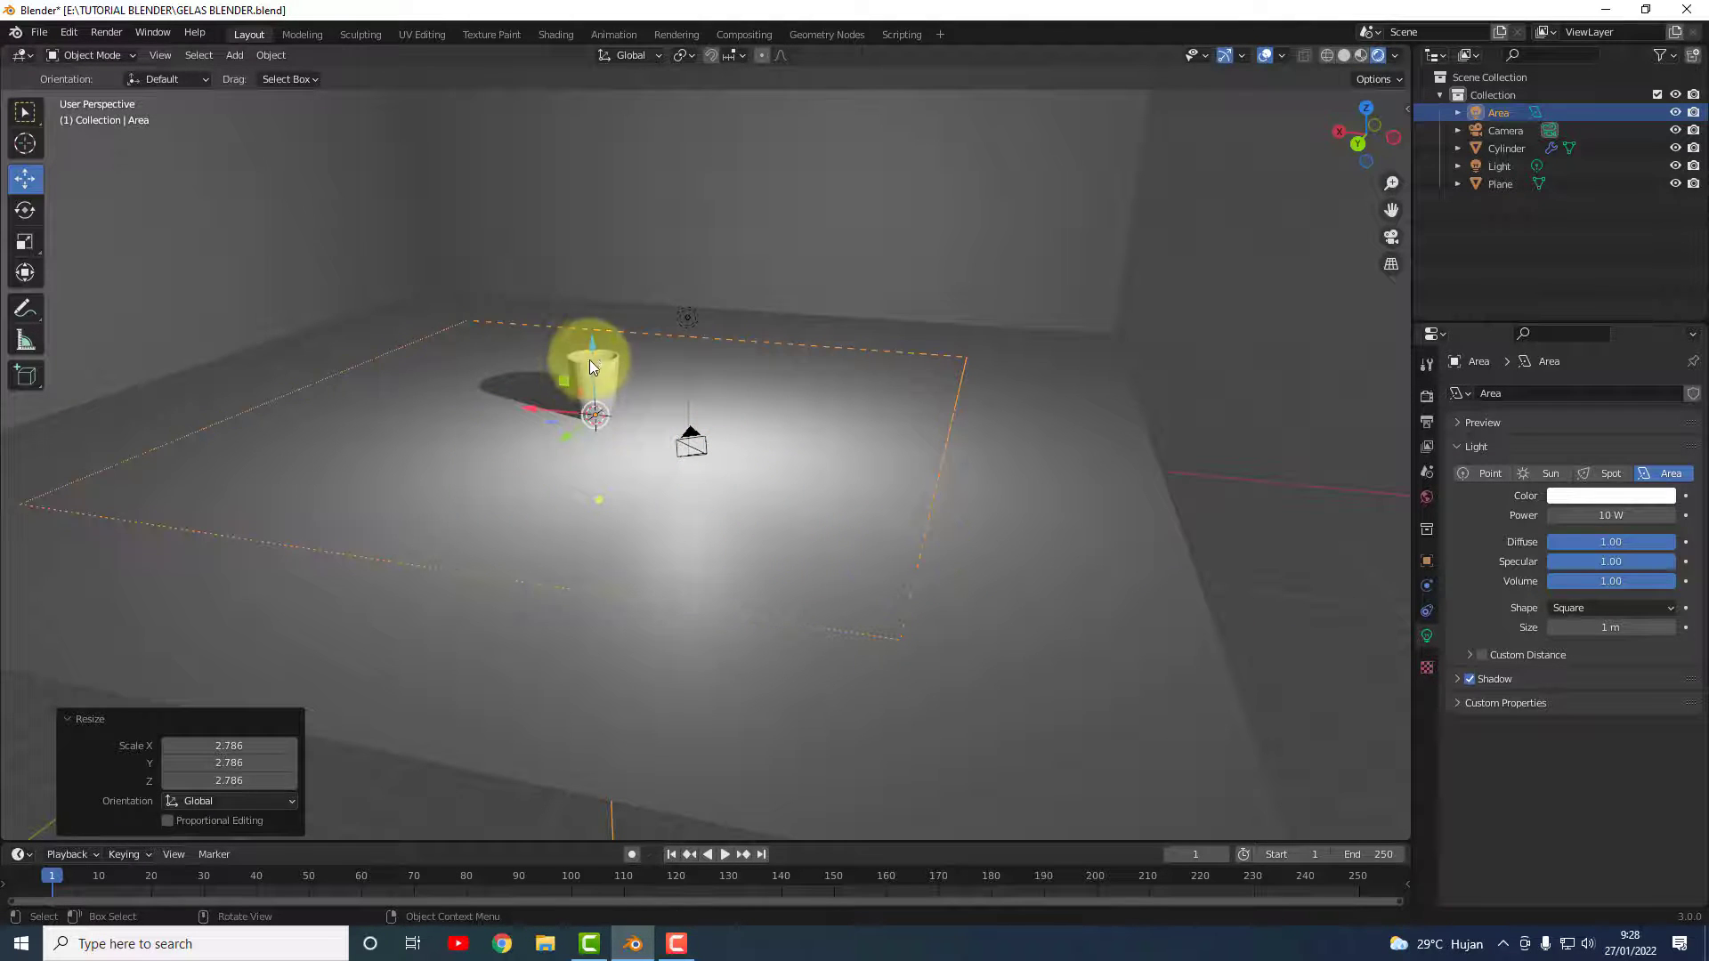
- Raise the area light above the cup by about 11.26 m along the Z axis
key(g)
key(z)
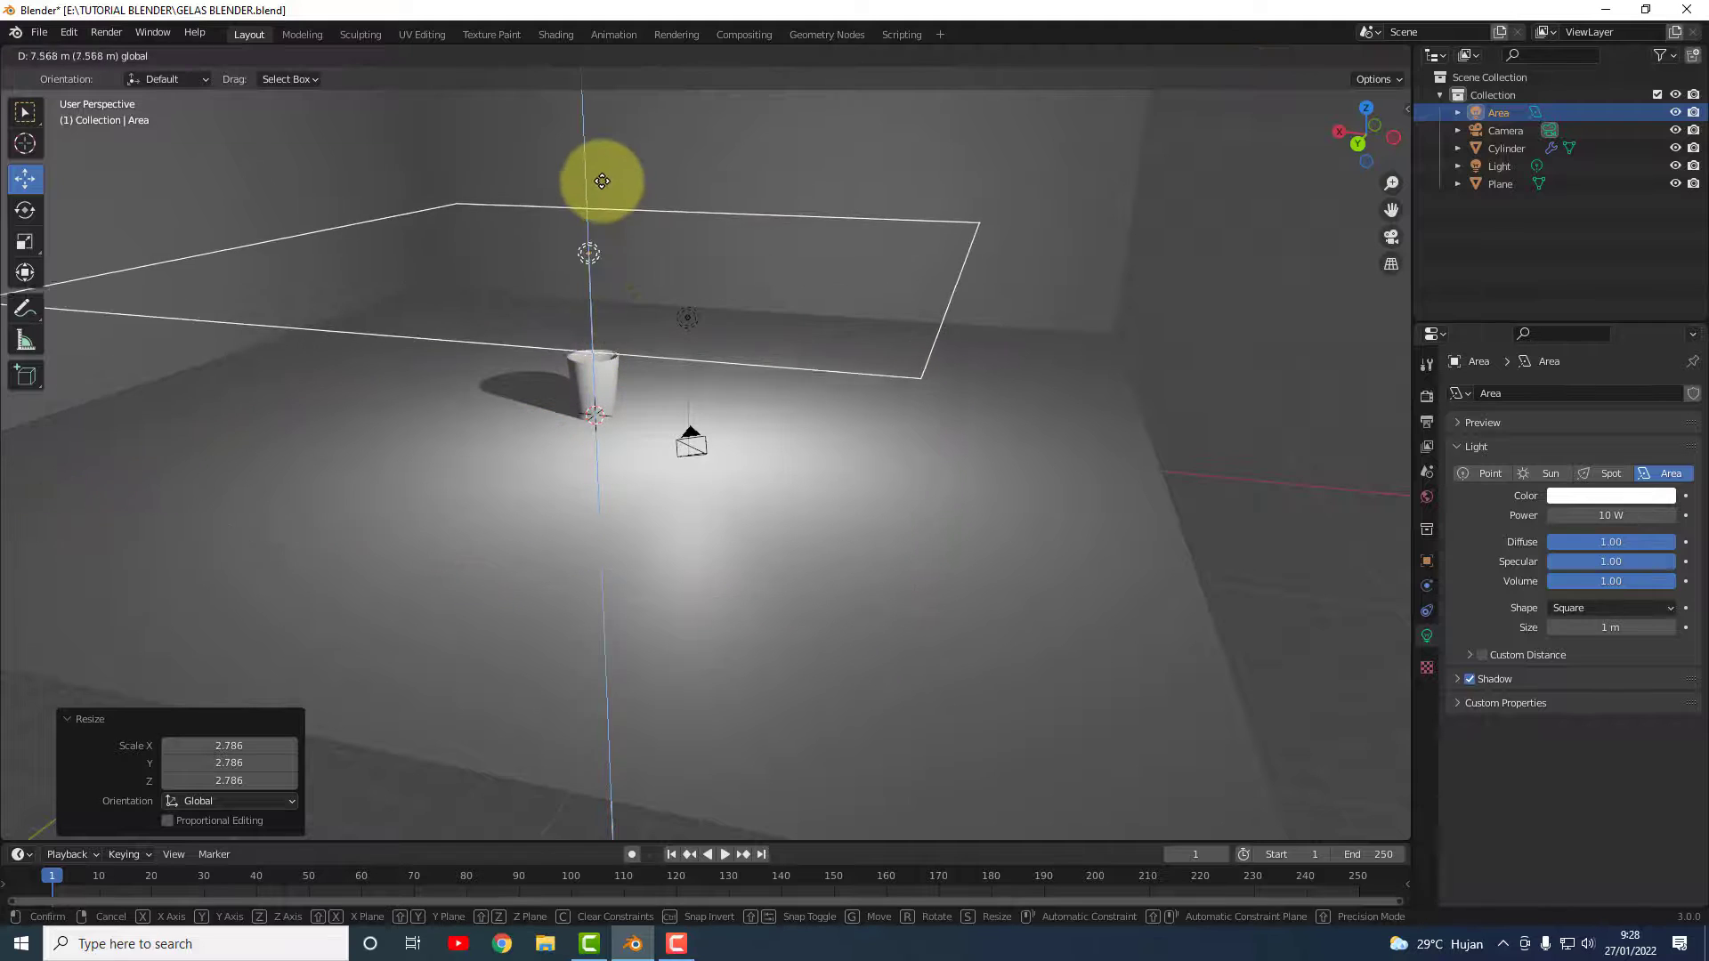
click(621, 85)
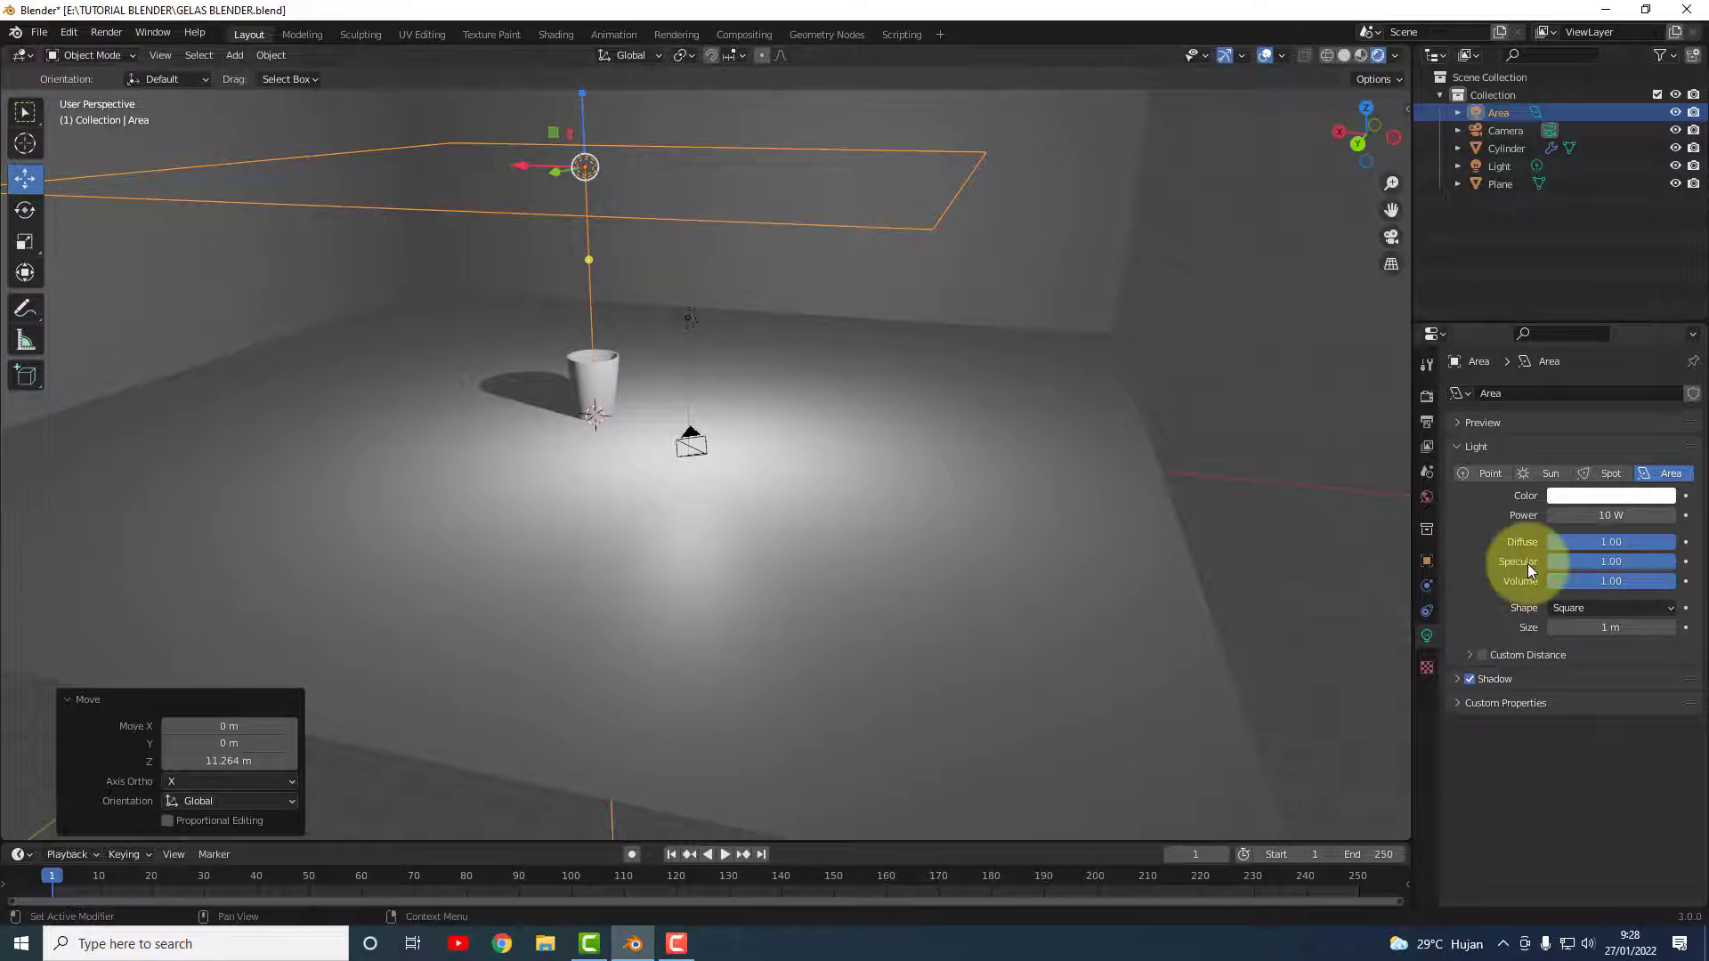
- Try power values of 100 W and 1000 W on the area light
click(1585, 516)
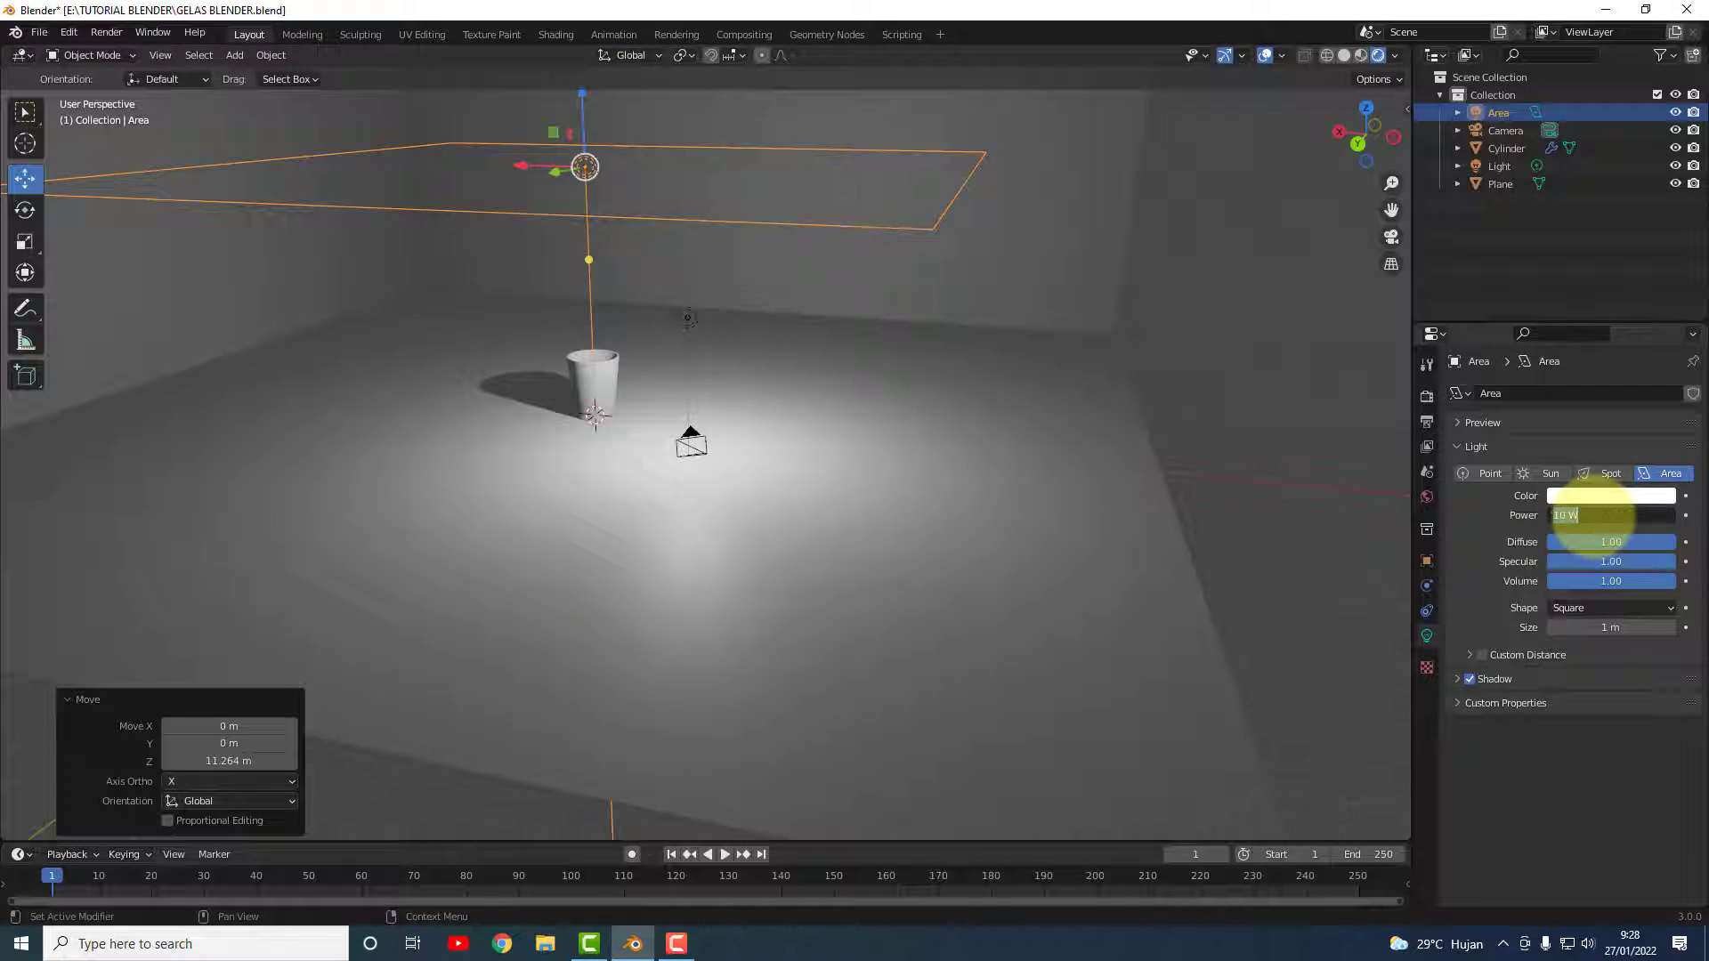
text(100)
key(Return)
click(1588, 516)
text(1000)
key(Return)
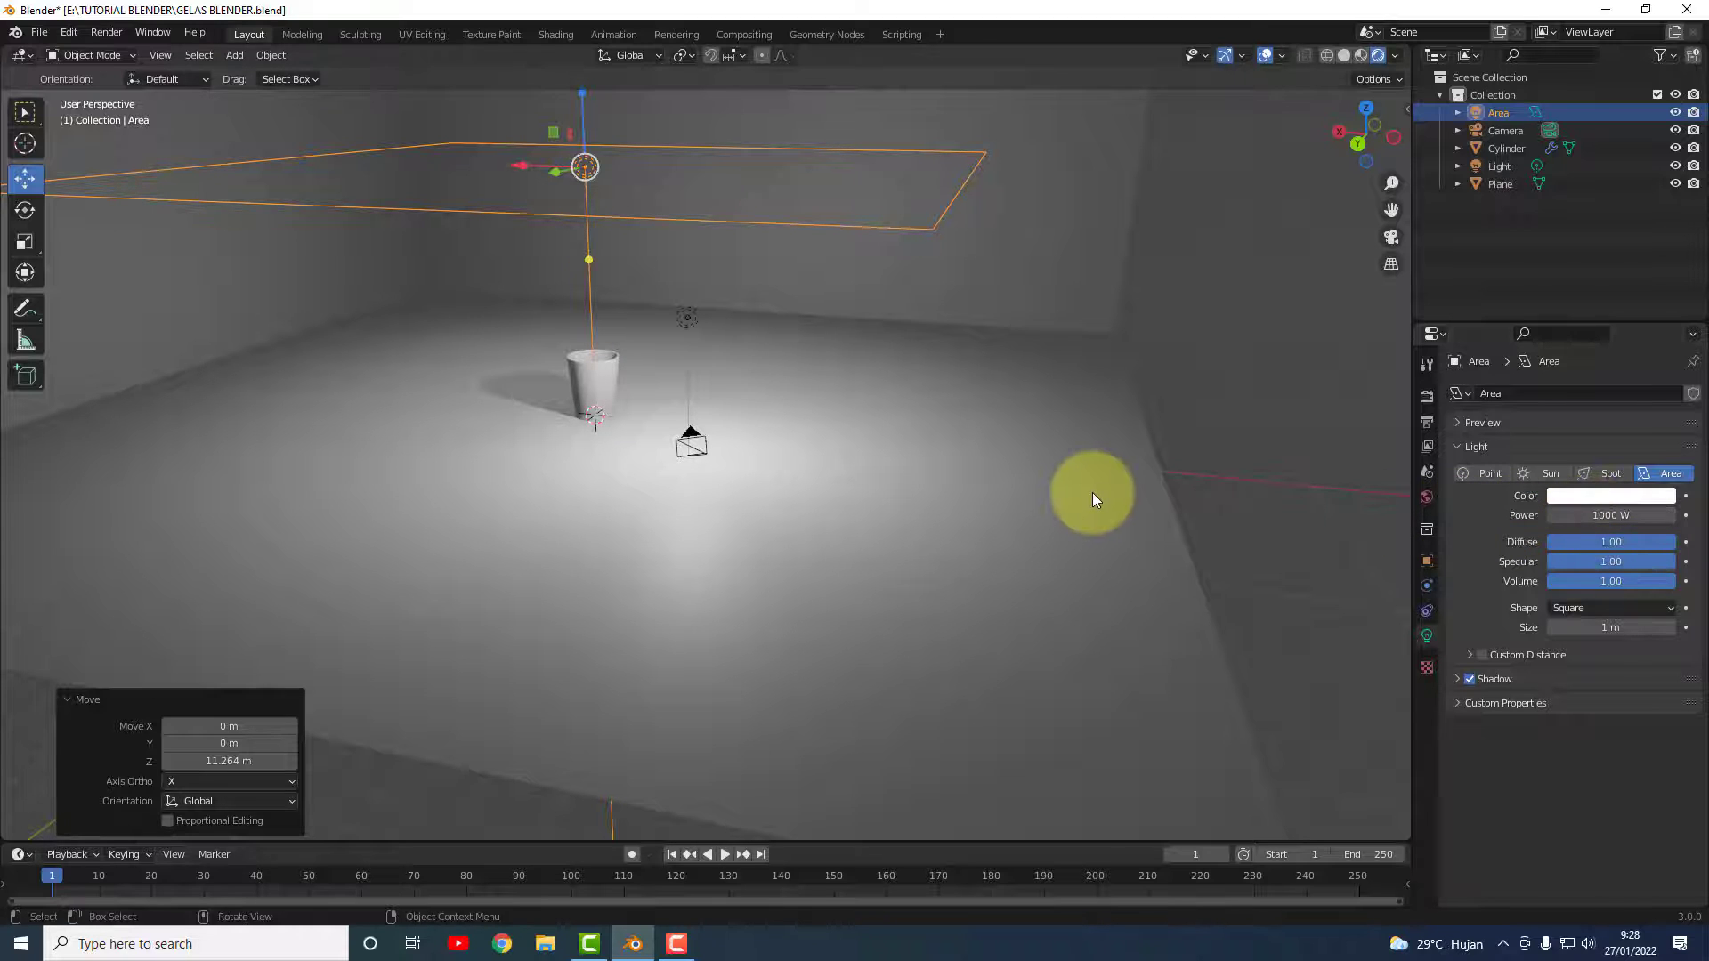
- Set the area light's power to 1500 W
click(1616, 515)
text(15)
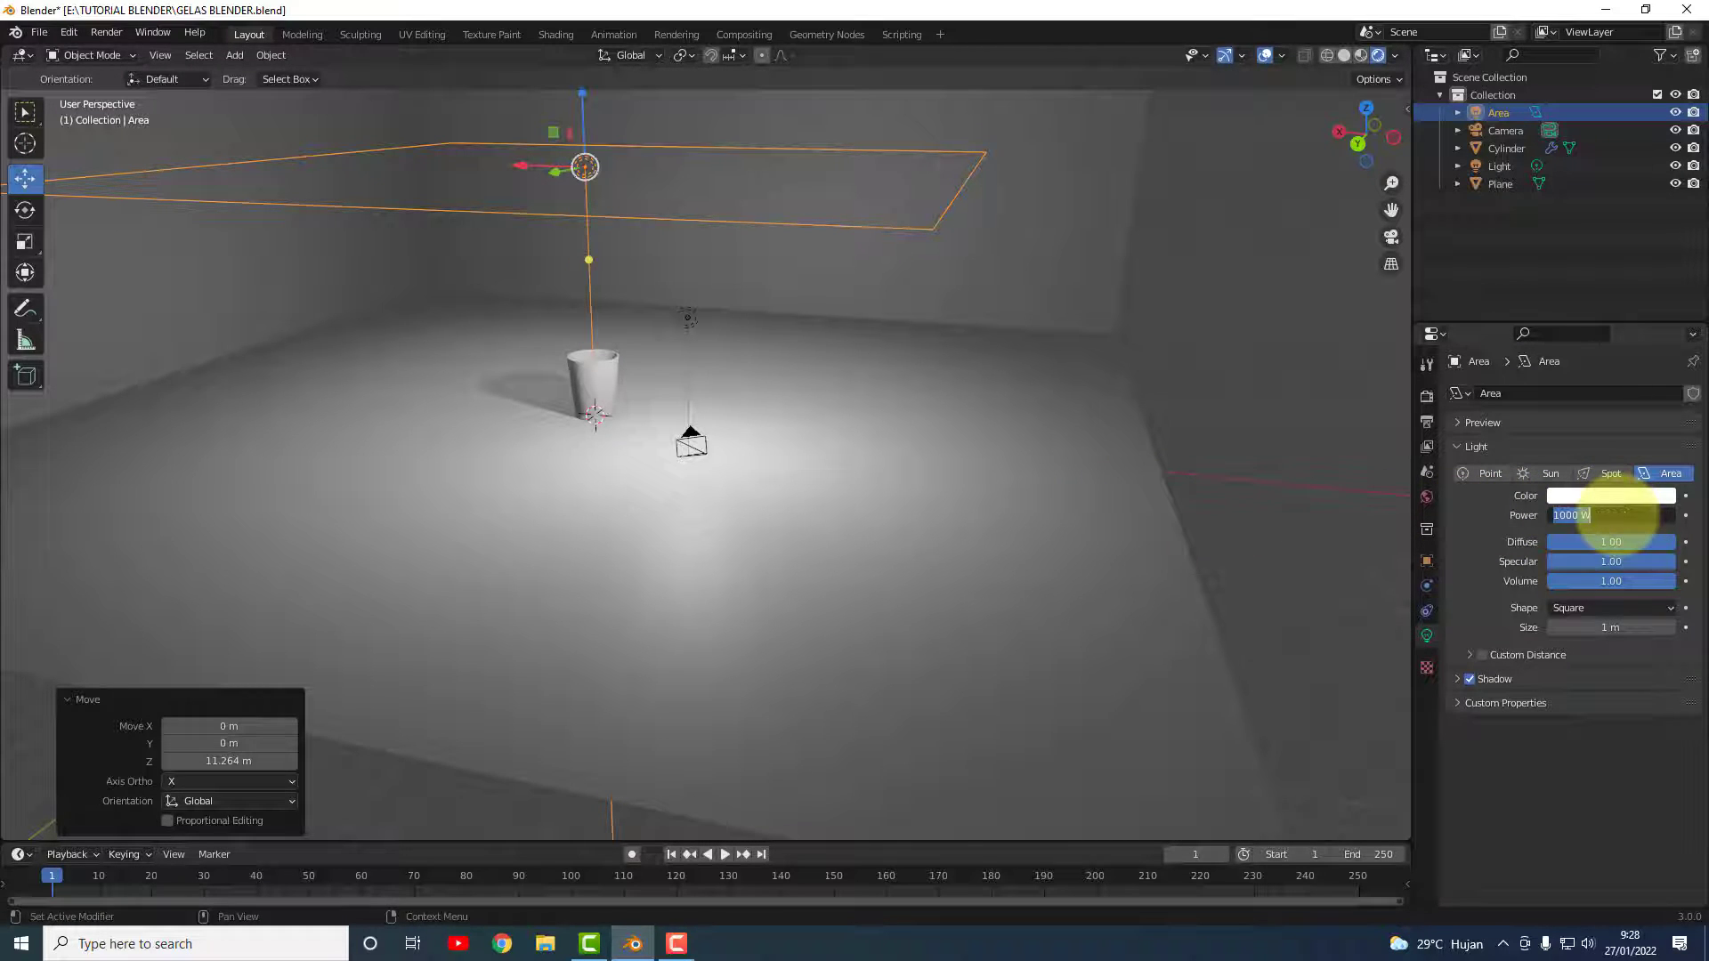
text(00)
key(Return)
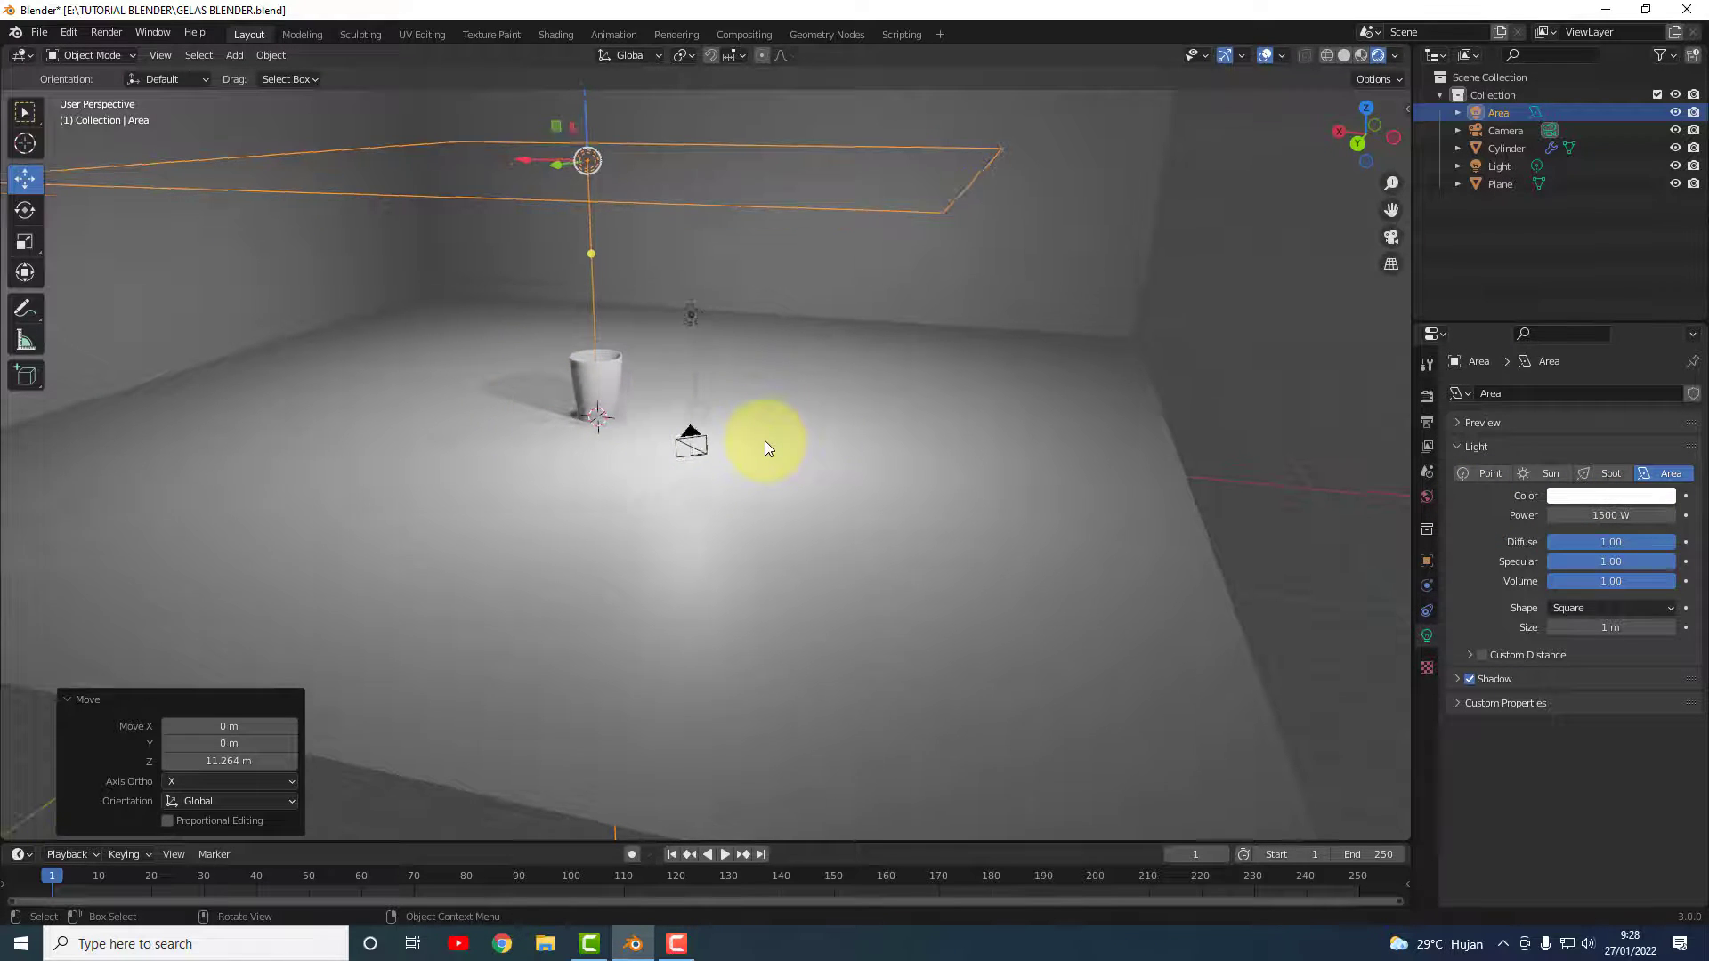
- Look through the camera, lock it to the view, and reframe the shot with the cup left of centre
key(KP_0)
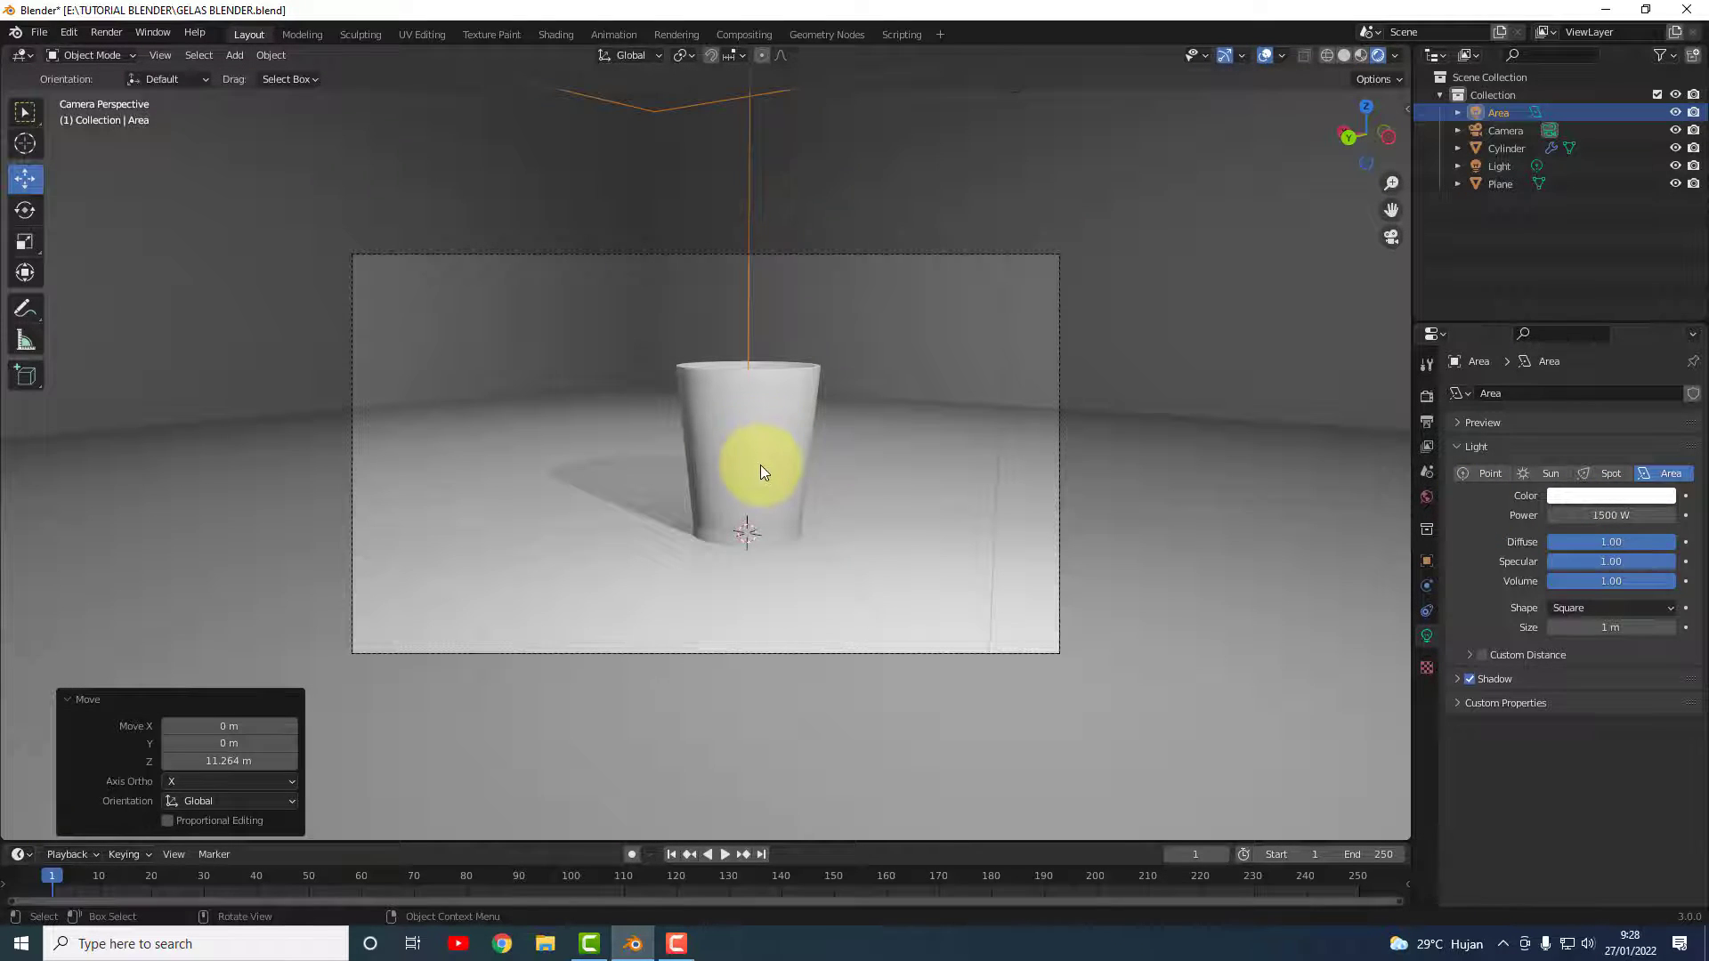
key(KP_0)
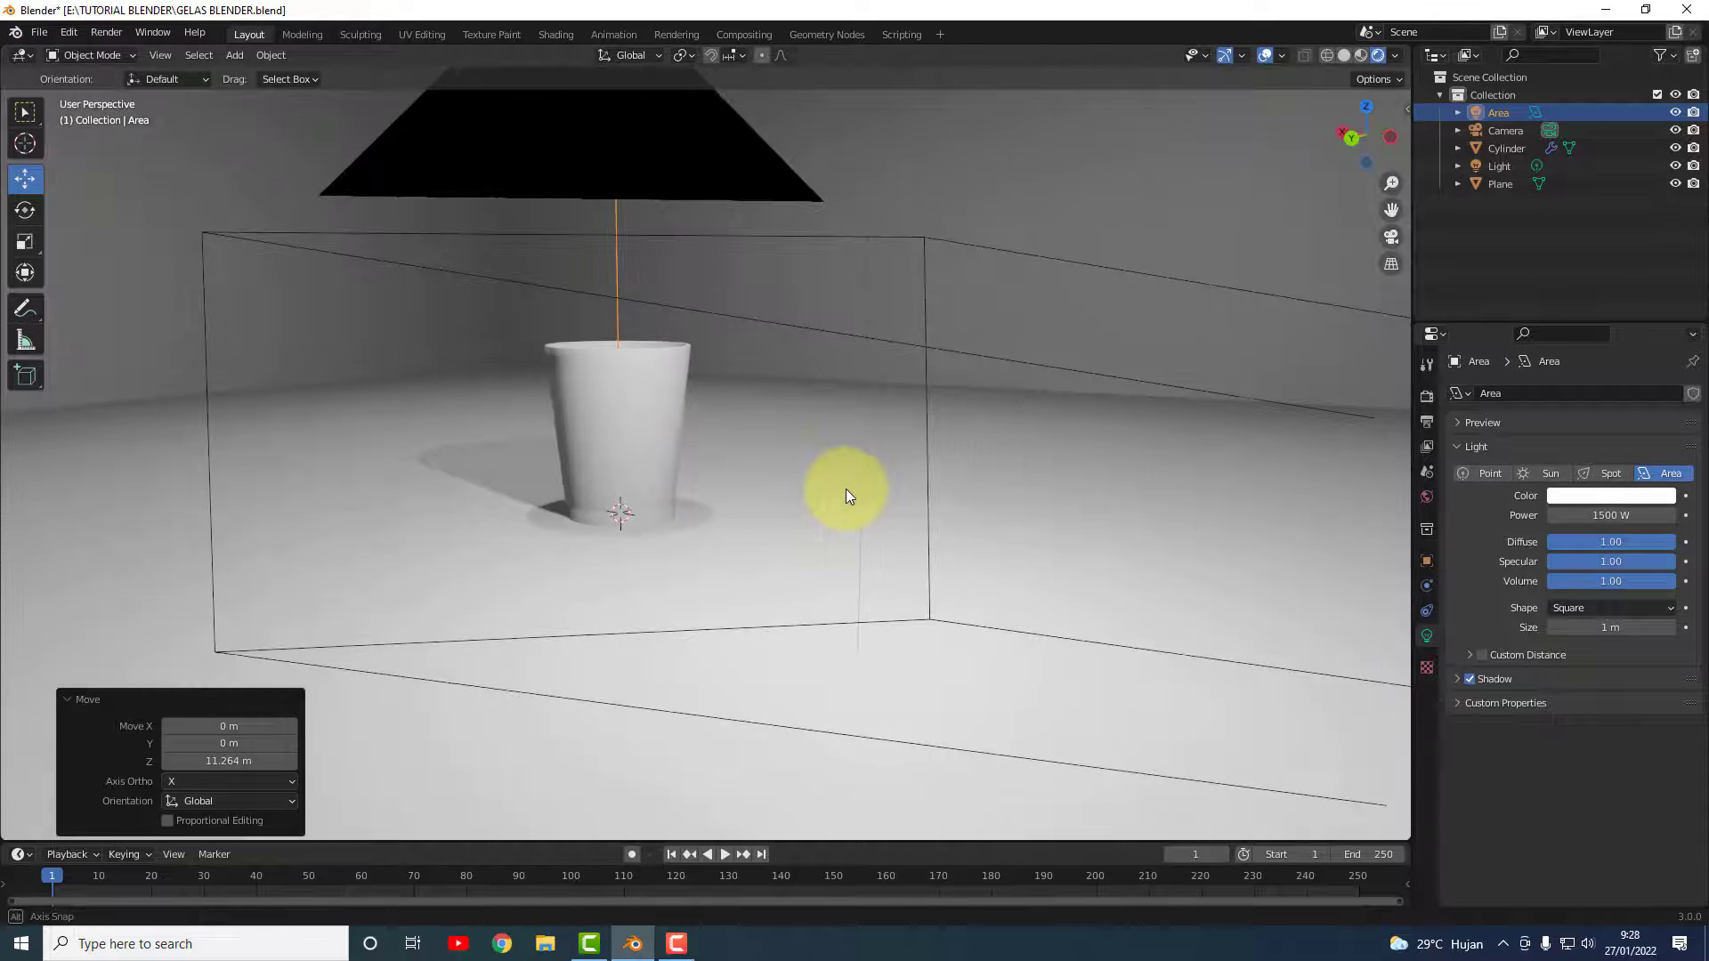
key(KP_0)
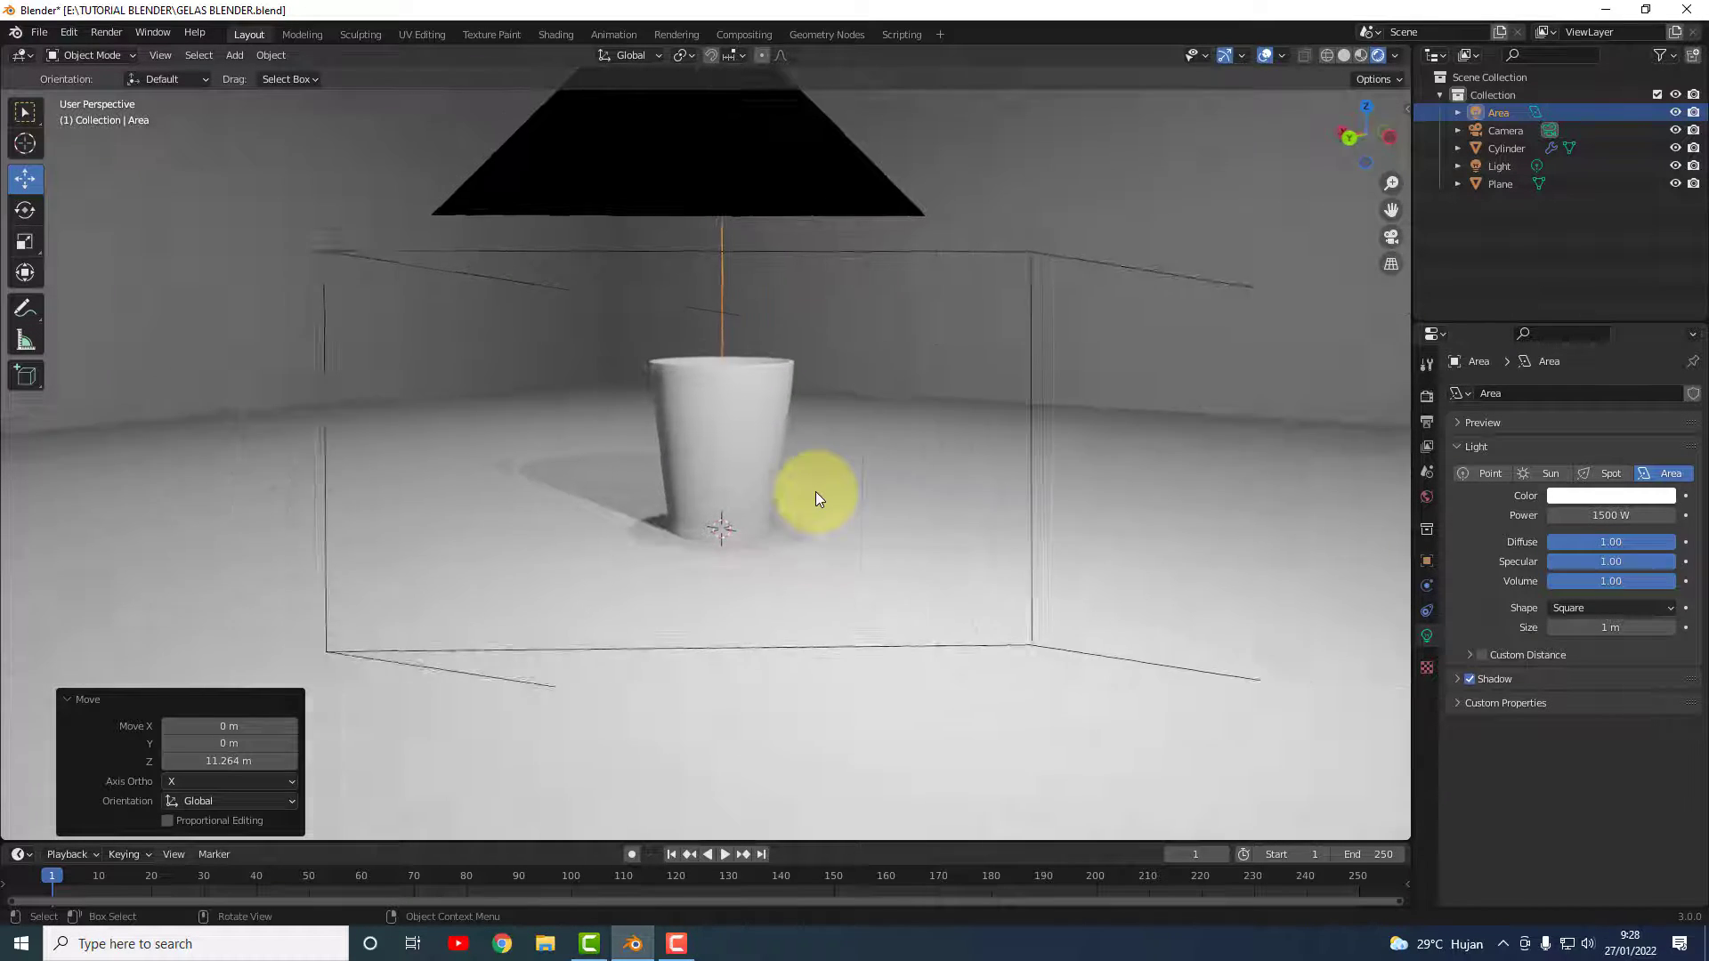
key(n)
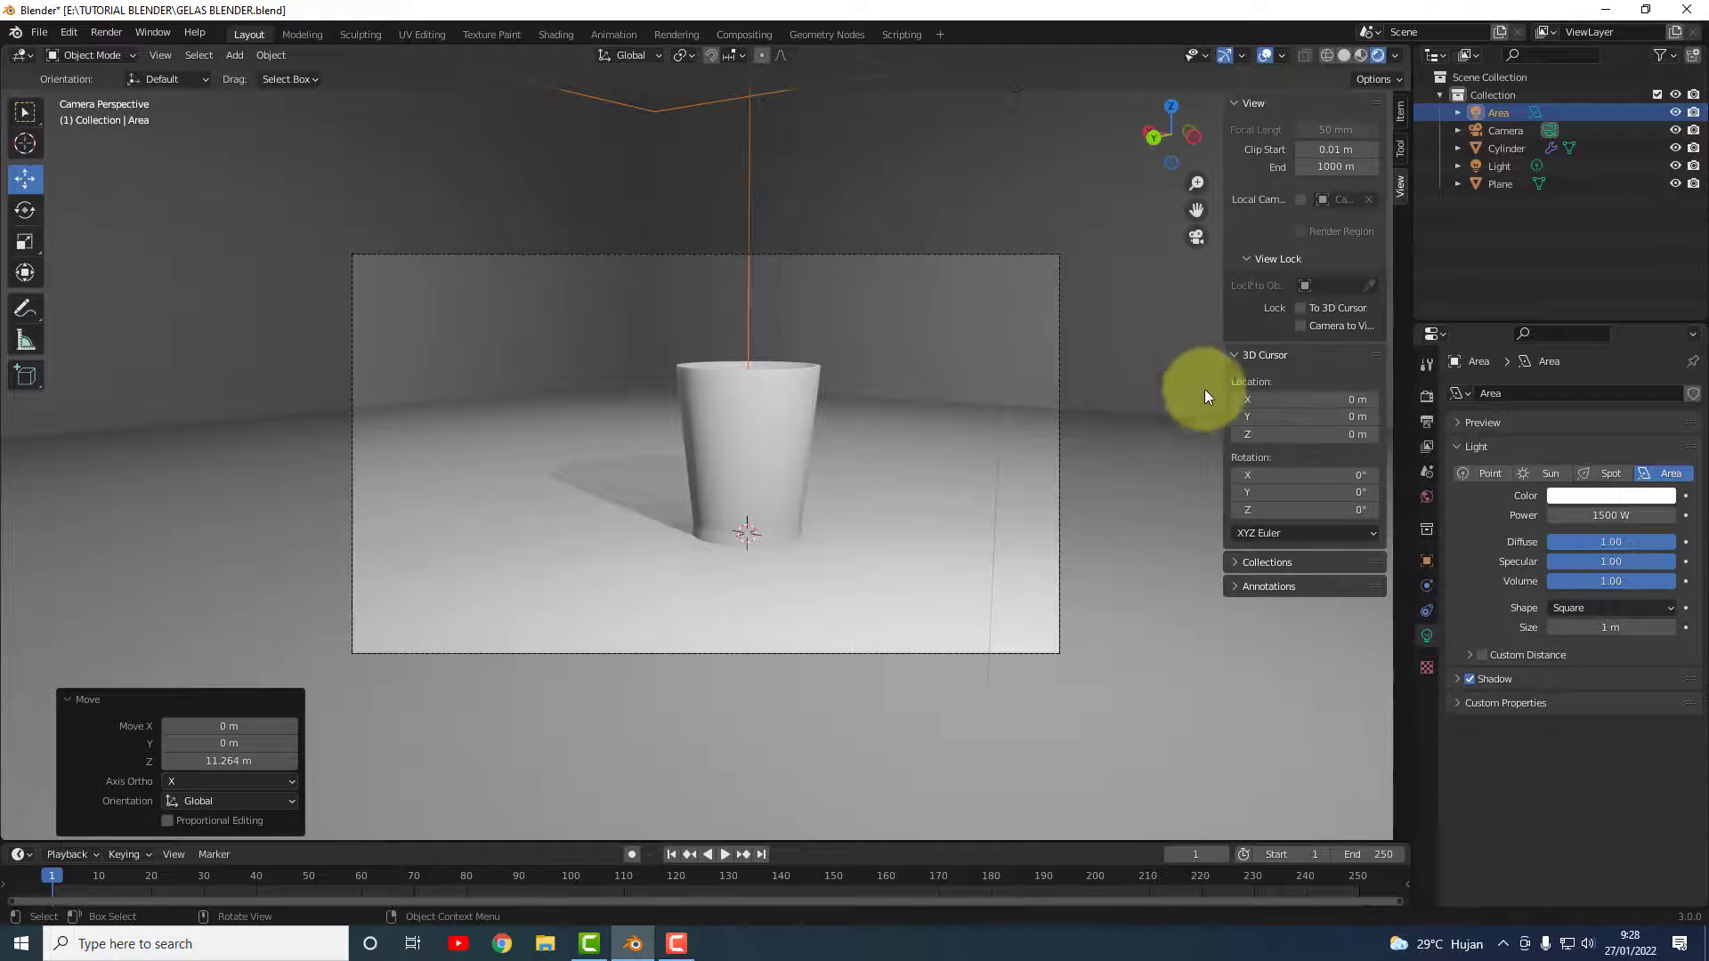
click(1318, 326)
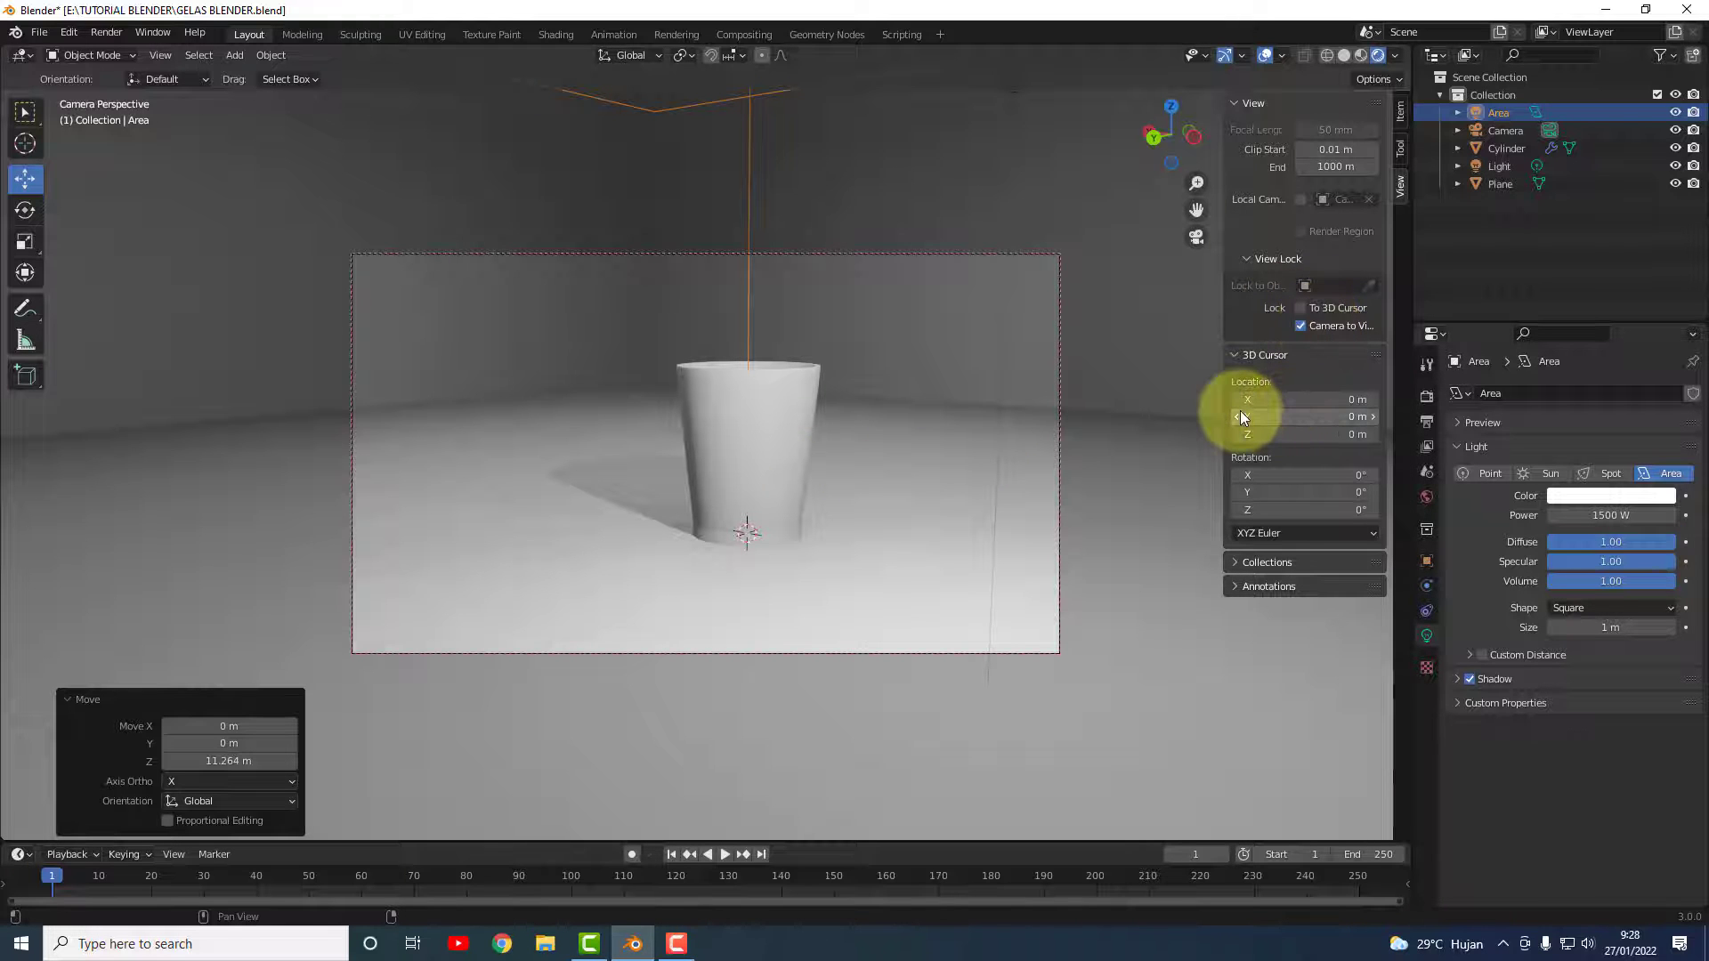
mouse_move(854, 457)
middle_down()
mouse_move(877, 459)
mouse_move(825, 462)
middle_up()
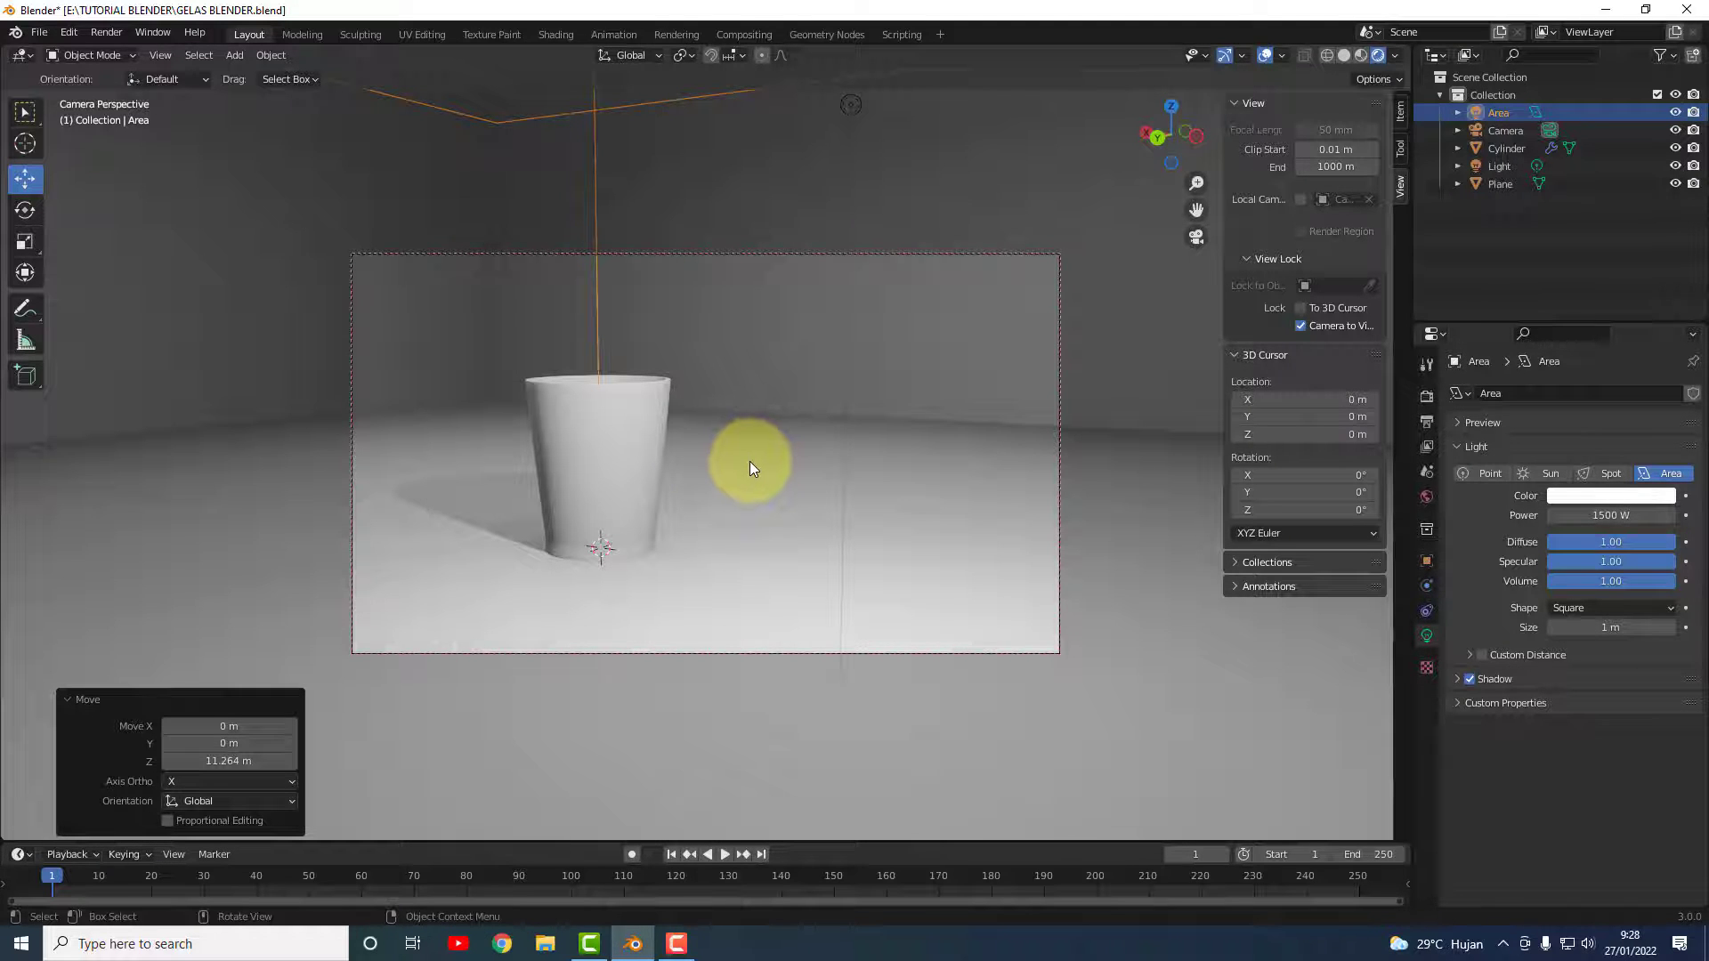
key(n)
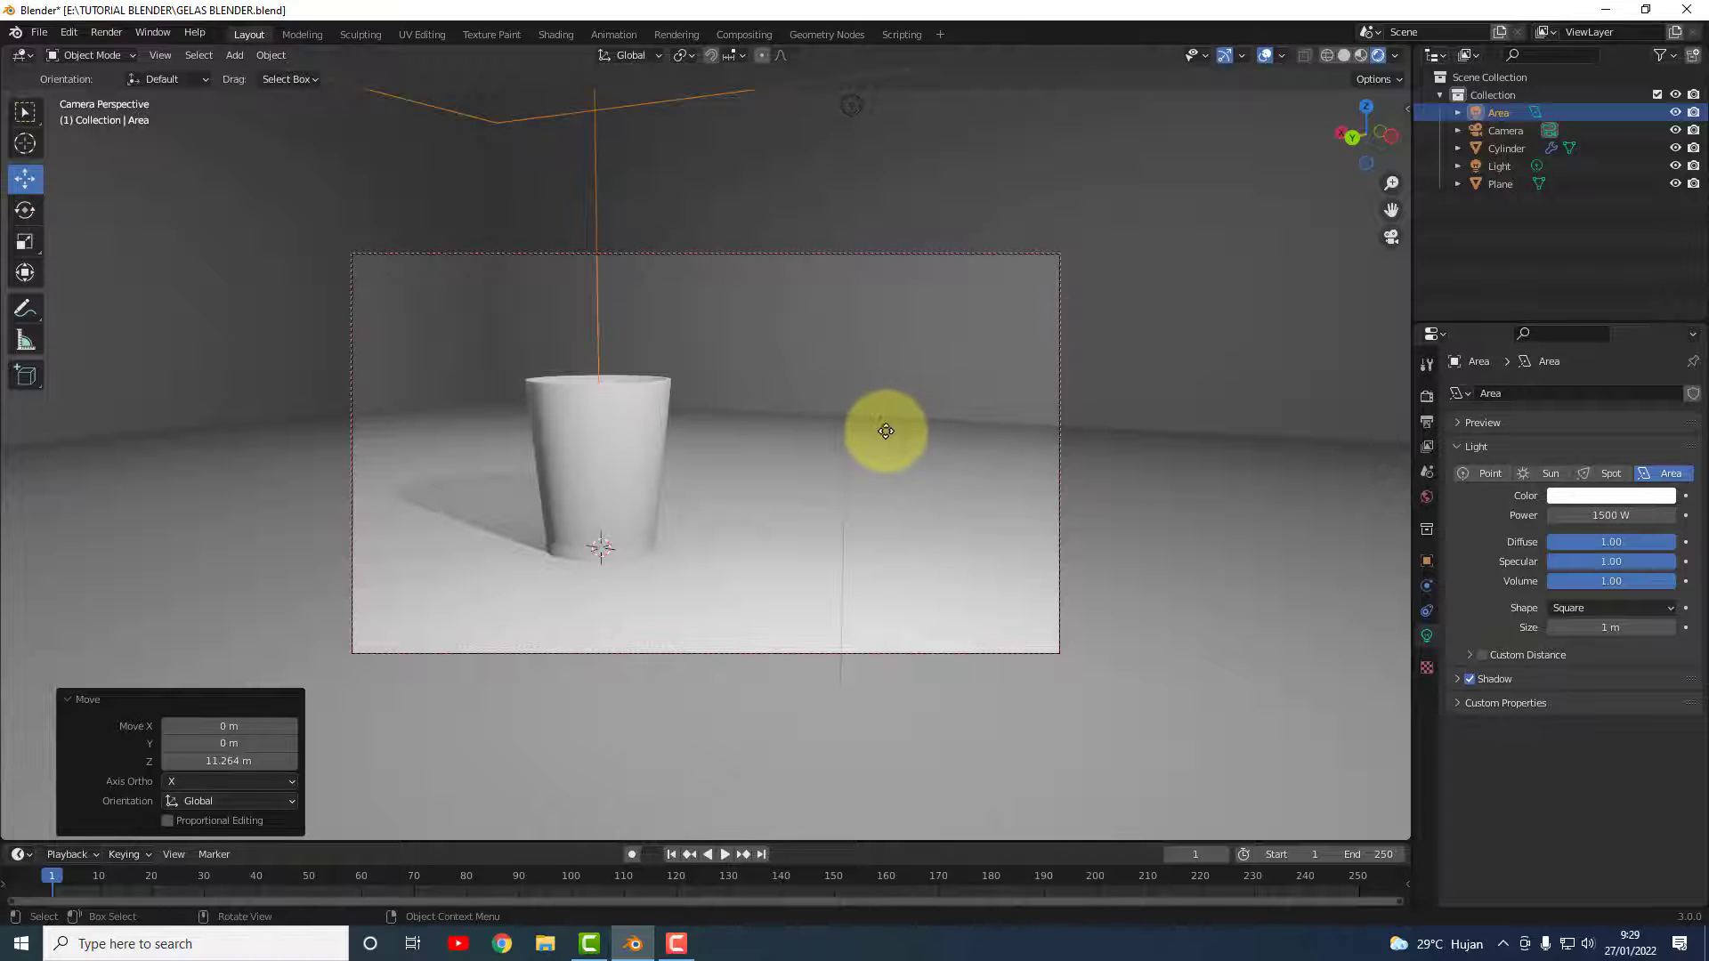
- Move the area light about -0.098 m along the global X axis
key(g)
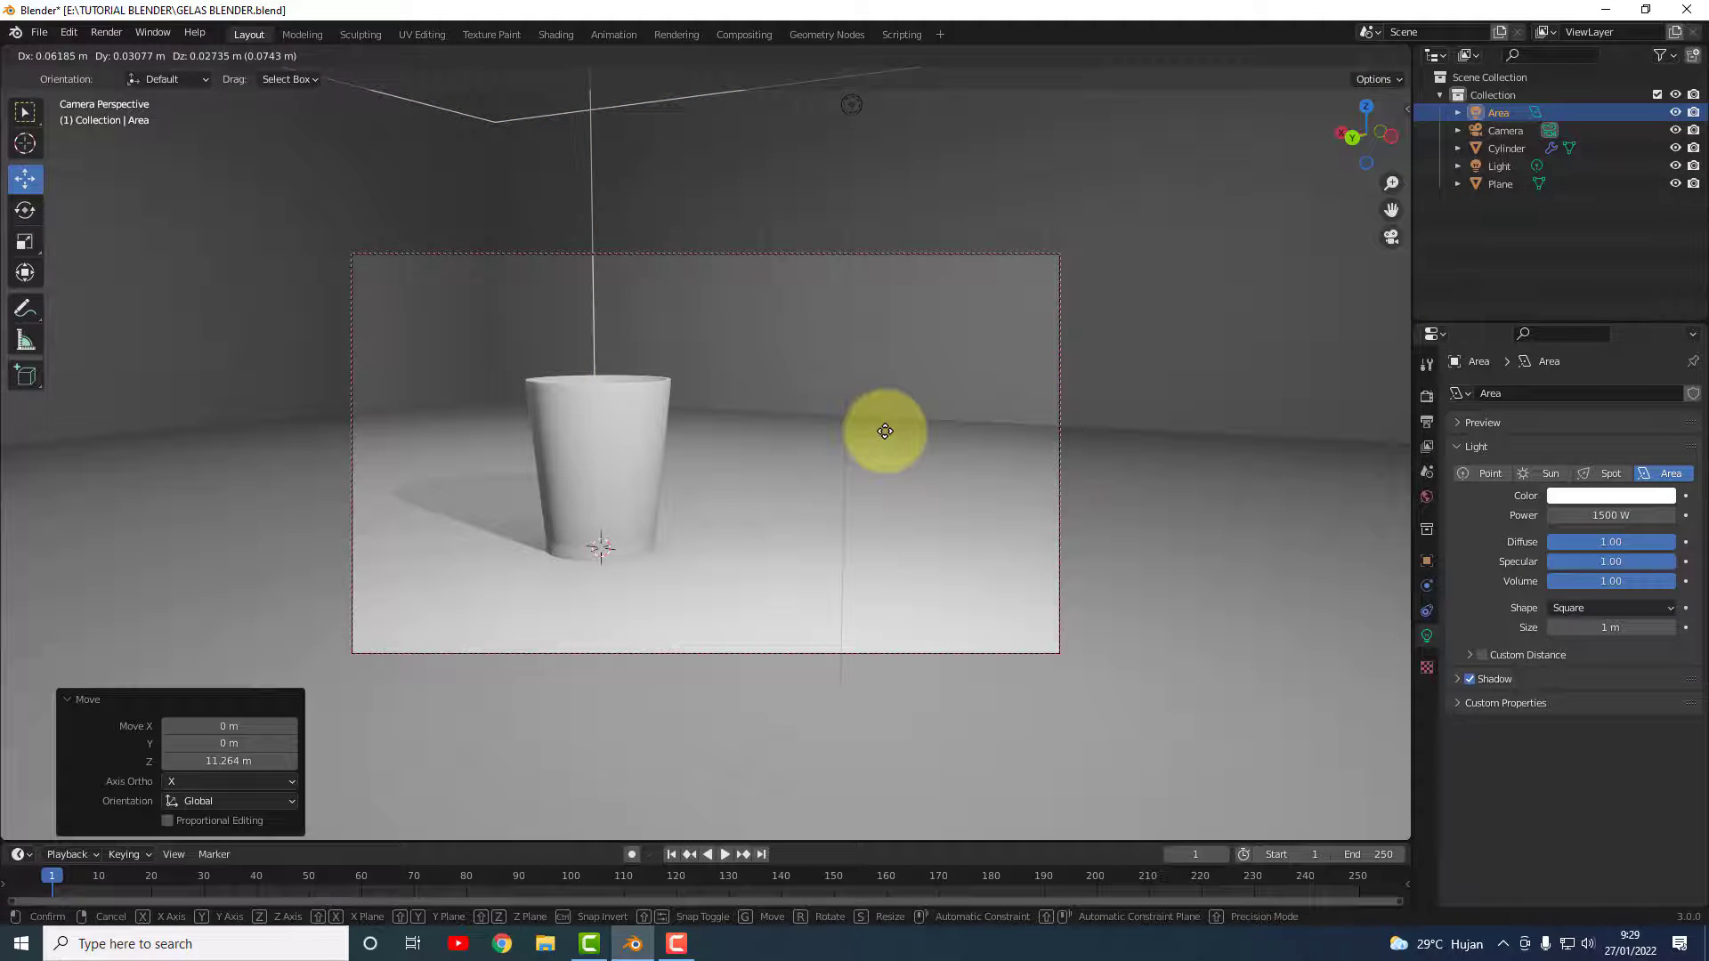
key(x)
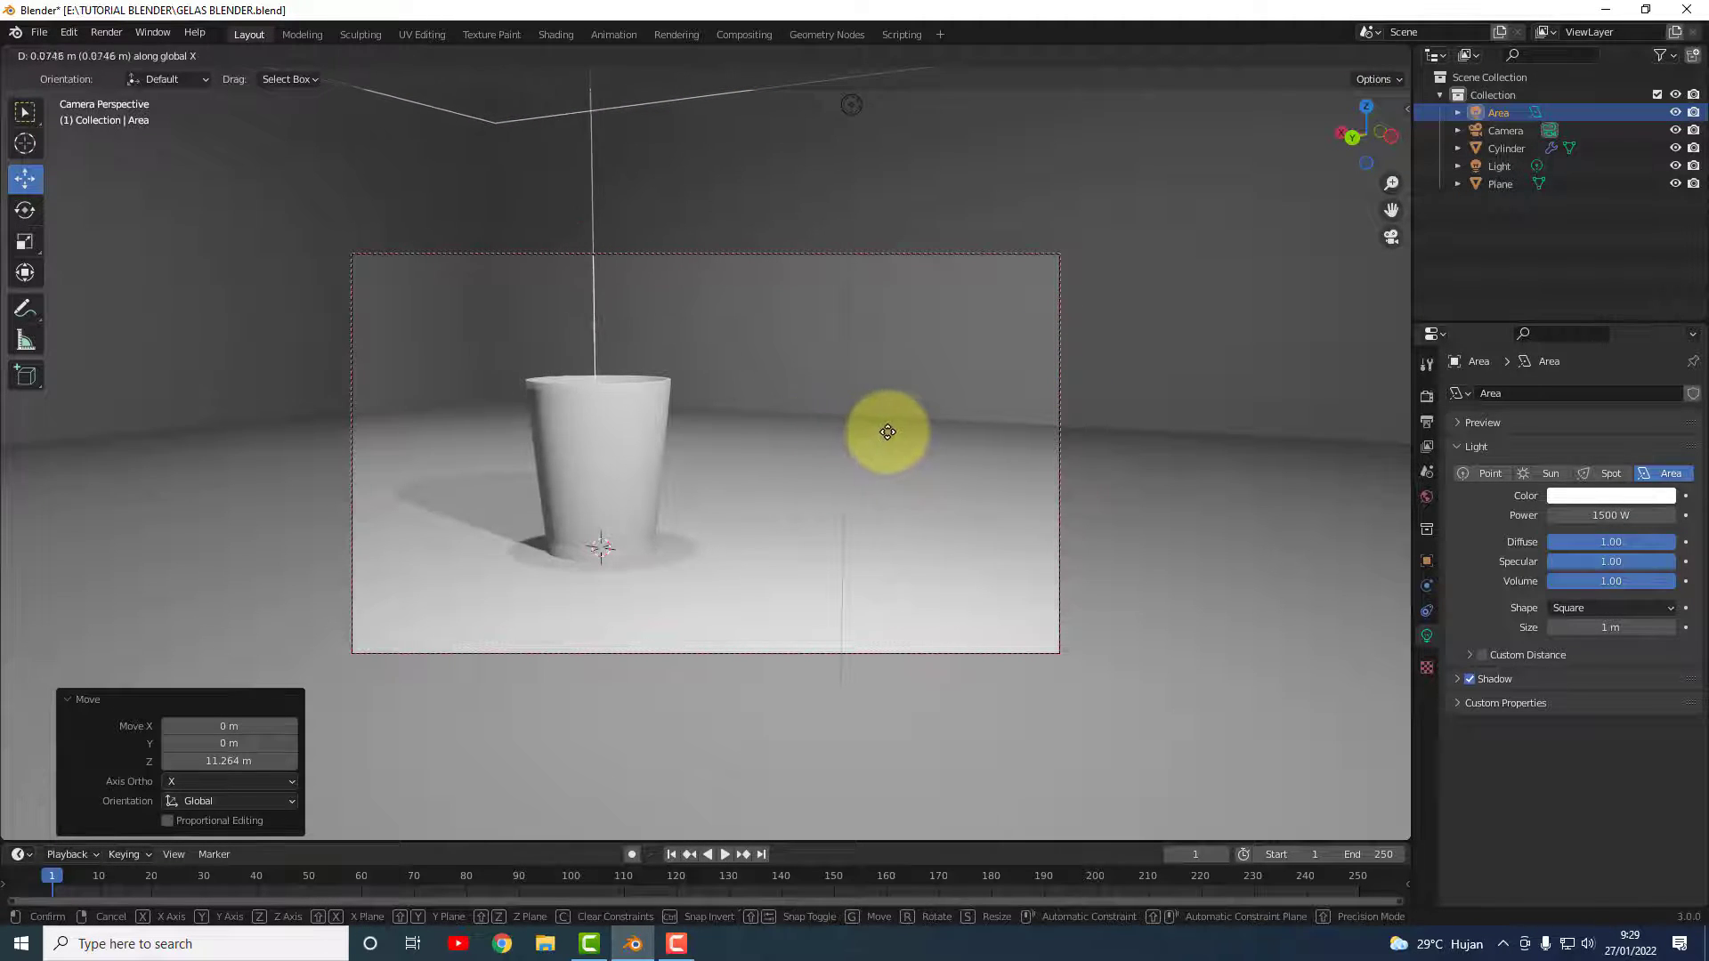
click(894, 433)
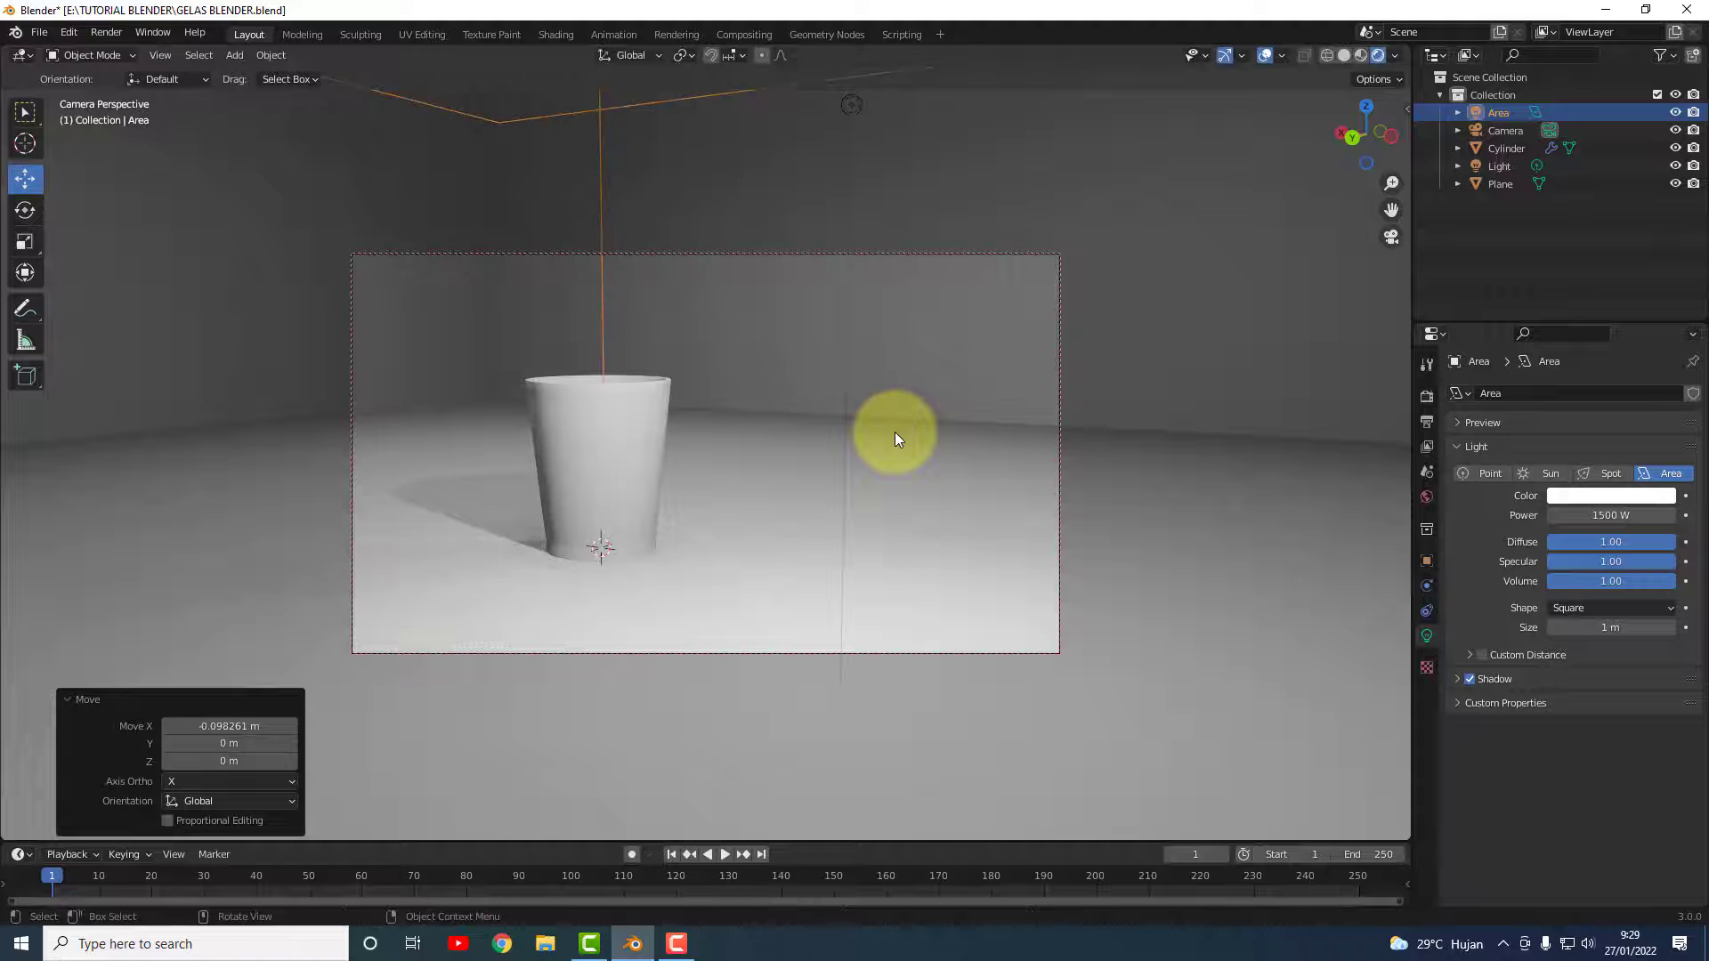
- Move the camera about 4.06 m along the global X axis and compare the framing in solid and rendered shading
click(1511, 131)
key(g)
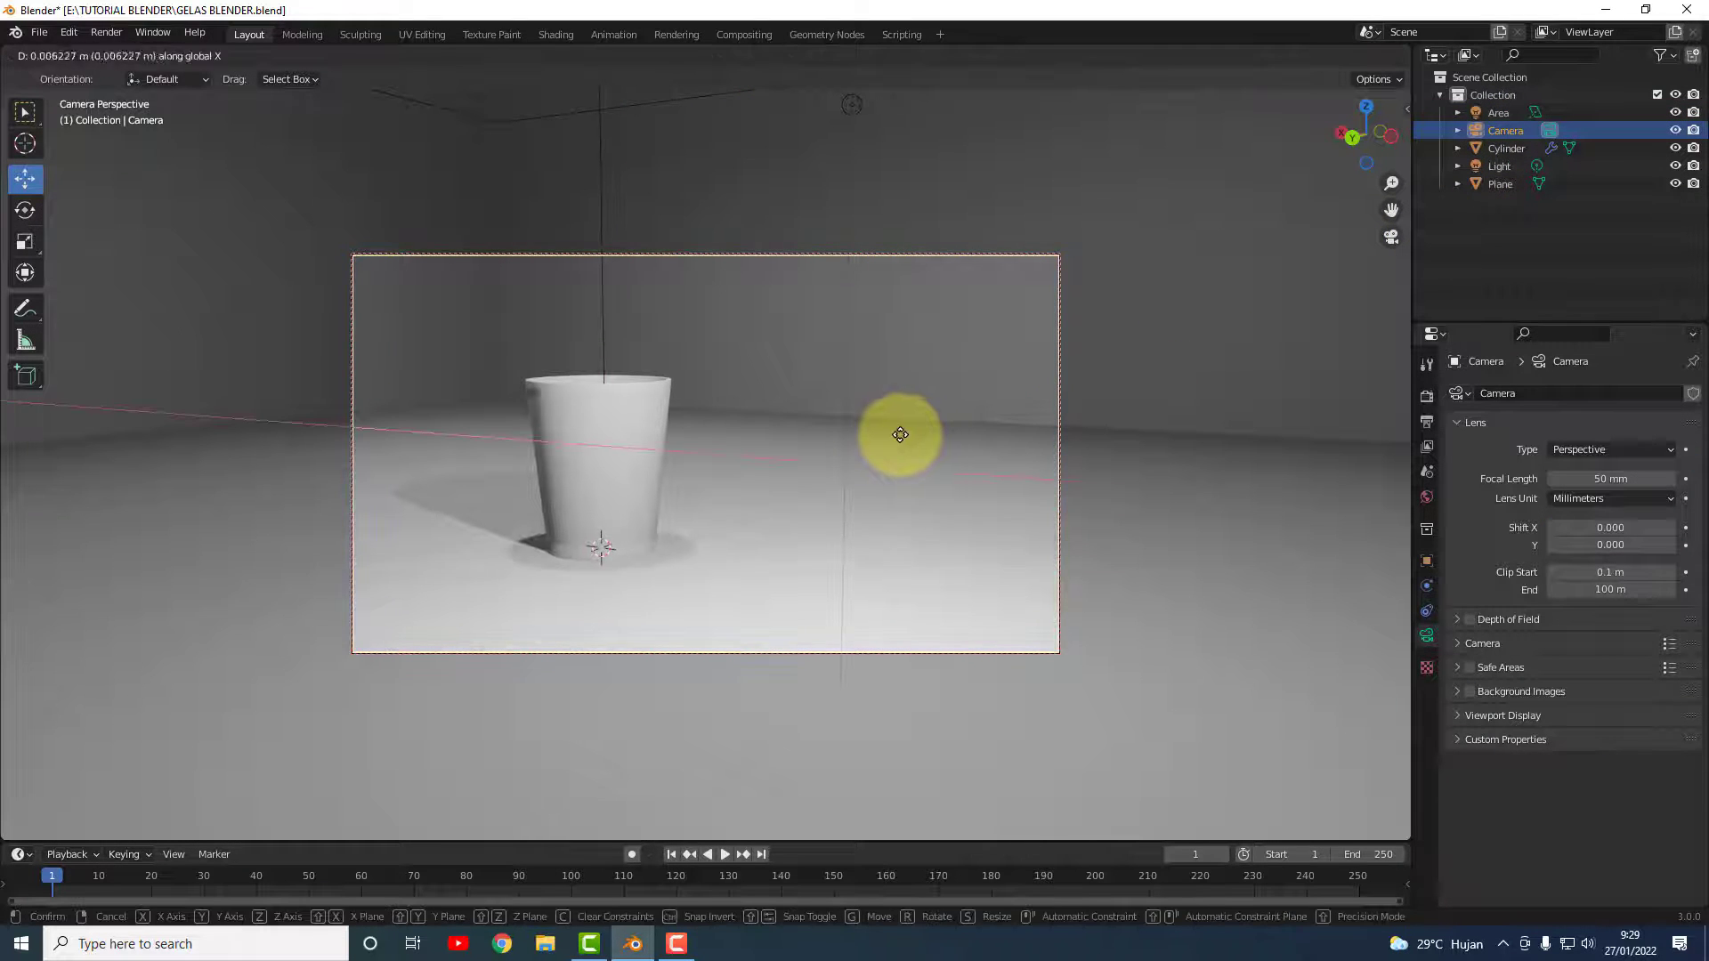
key(x)
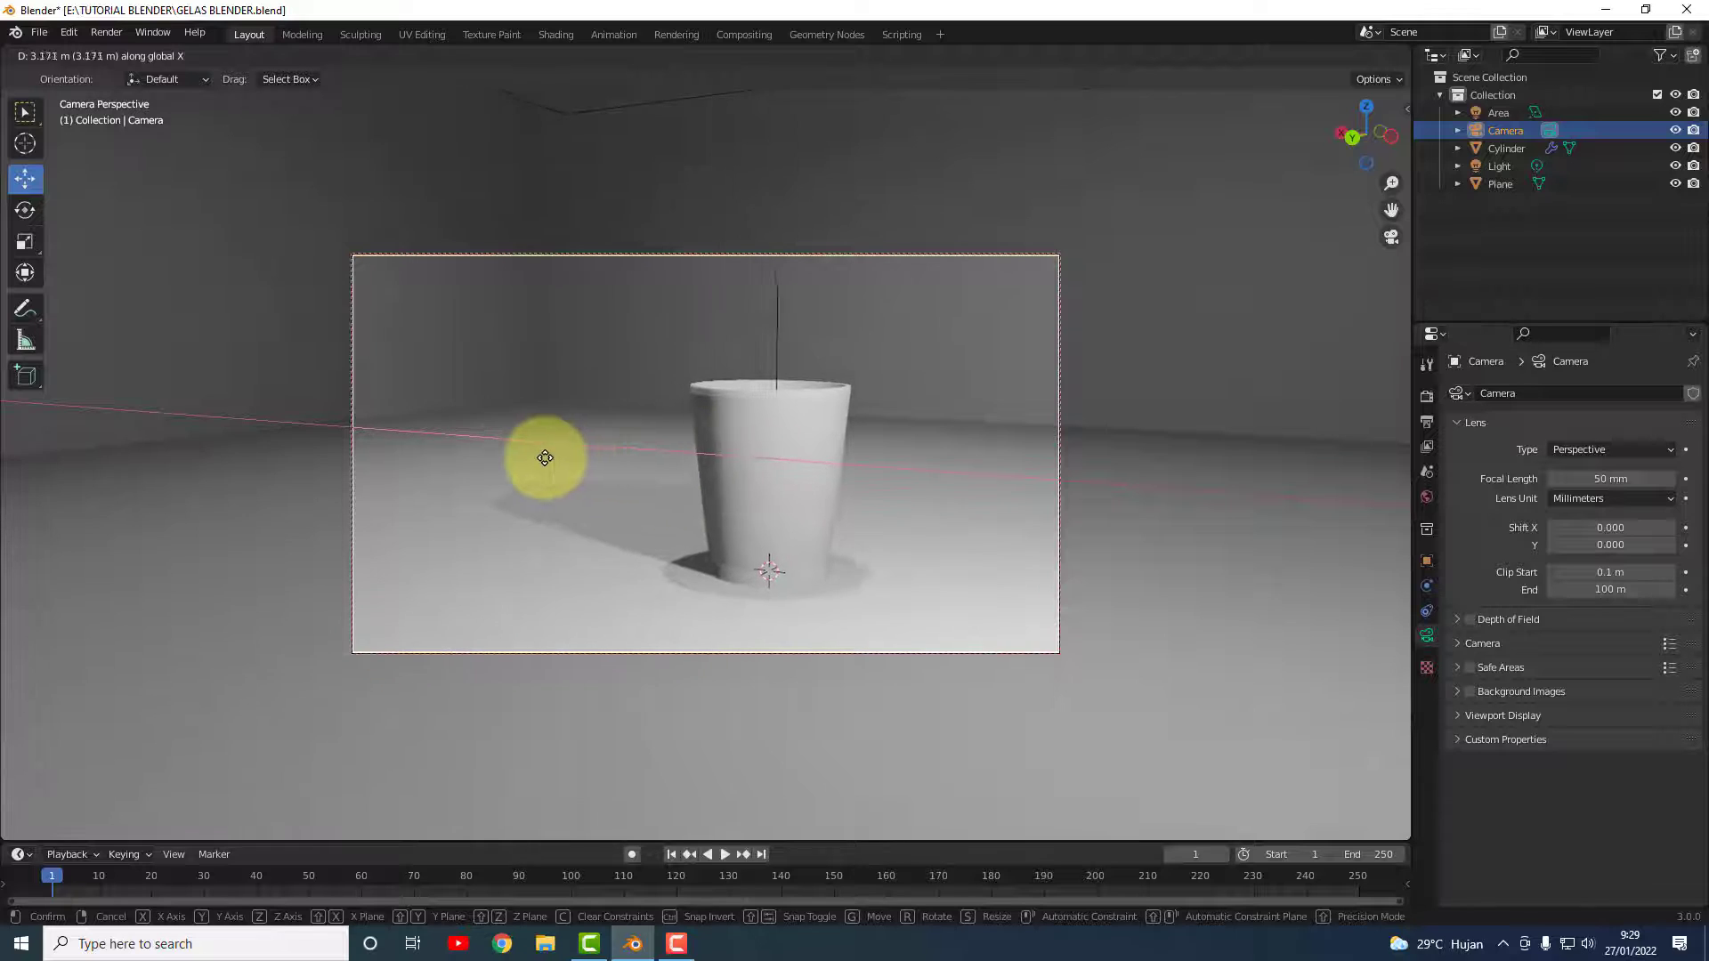
click(476, 457)
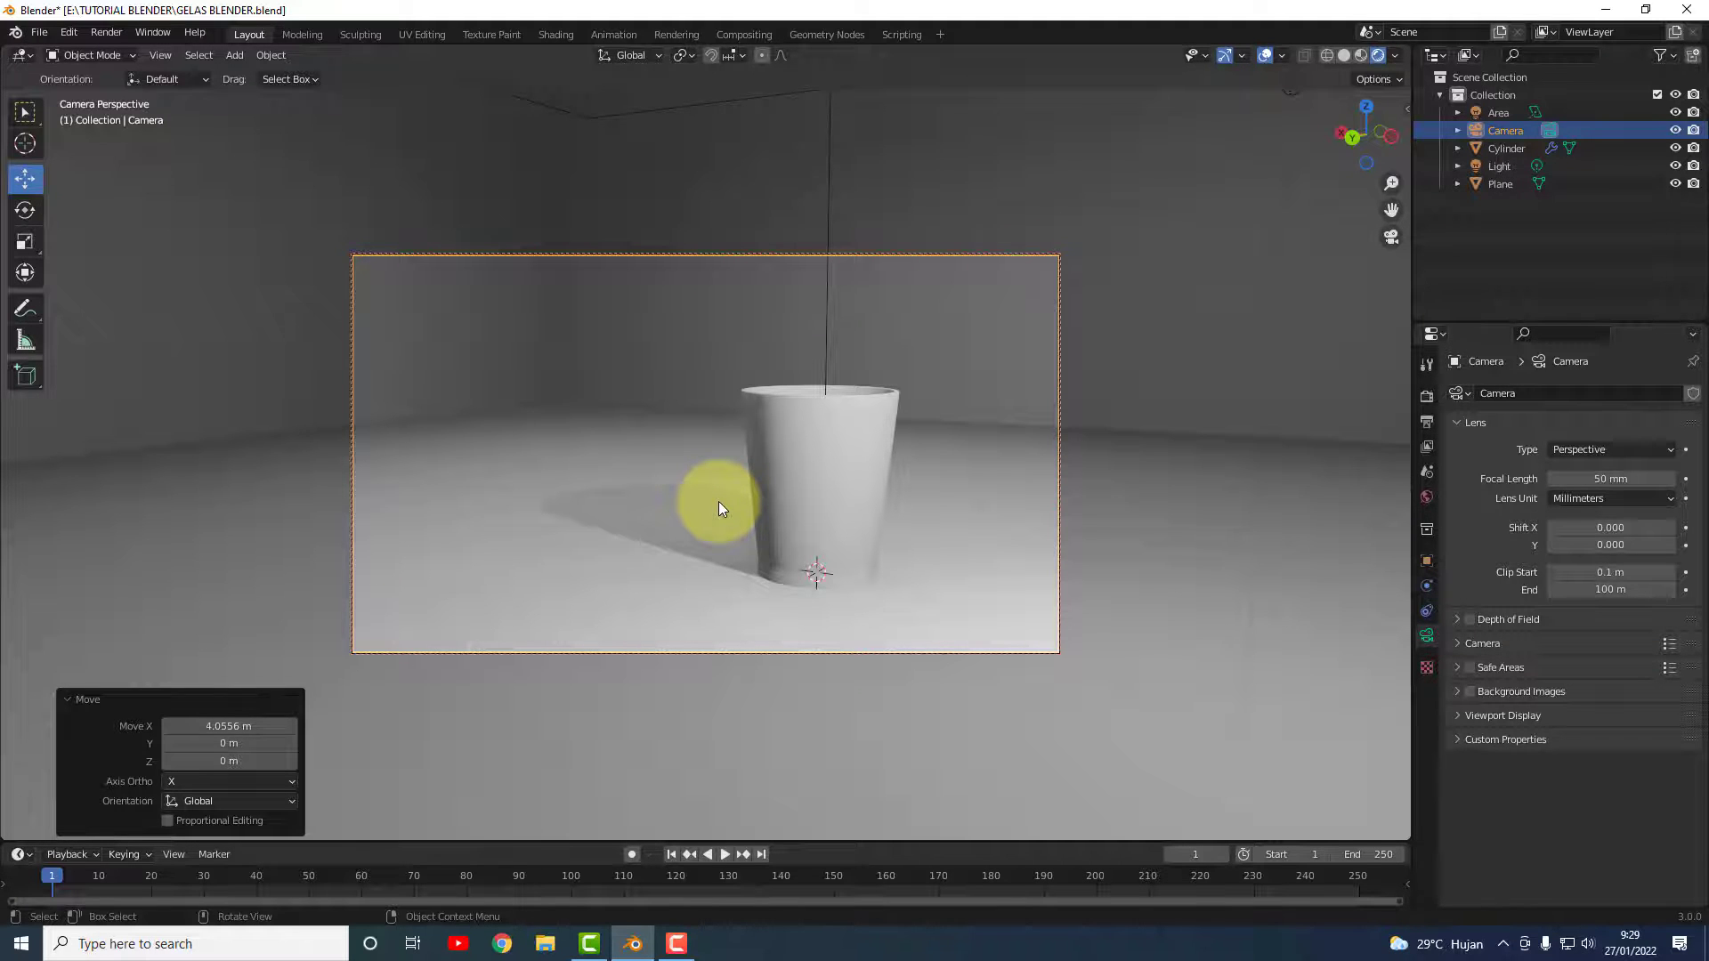
click(1344, 55)
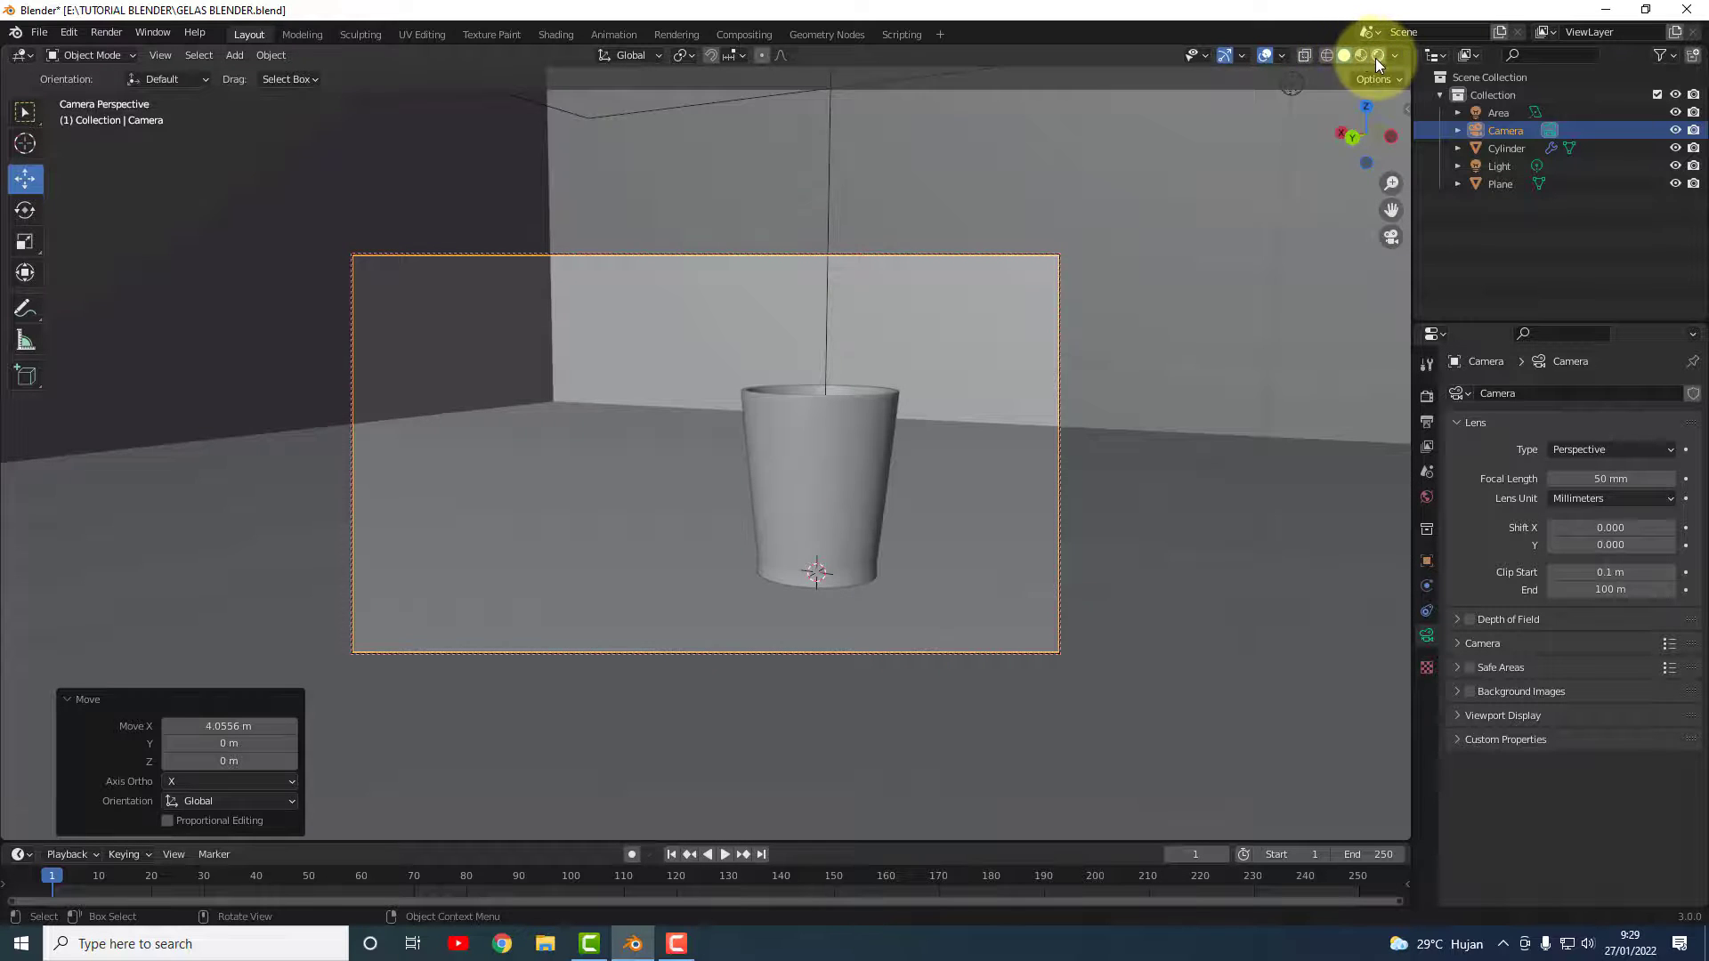
click(1376, 56)
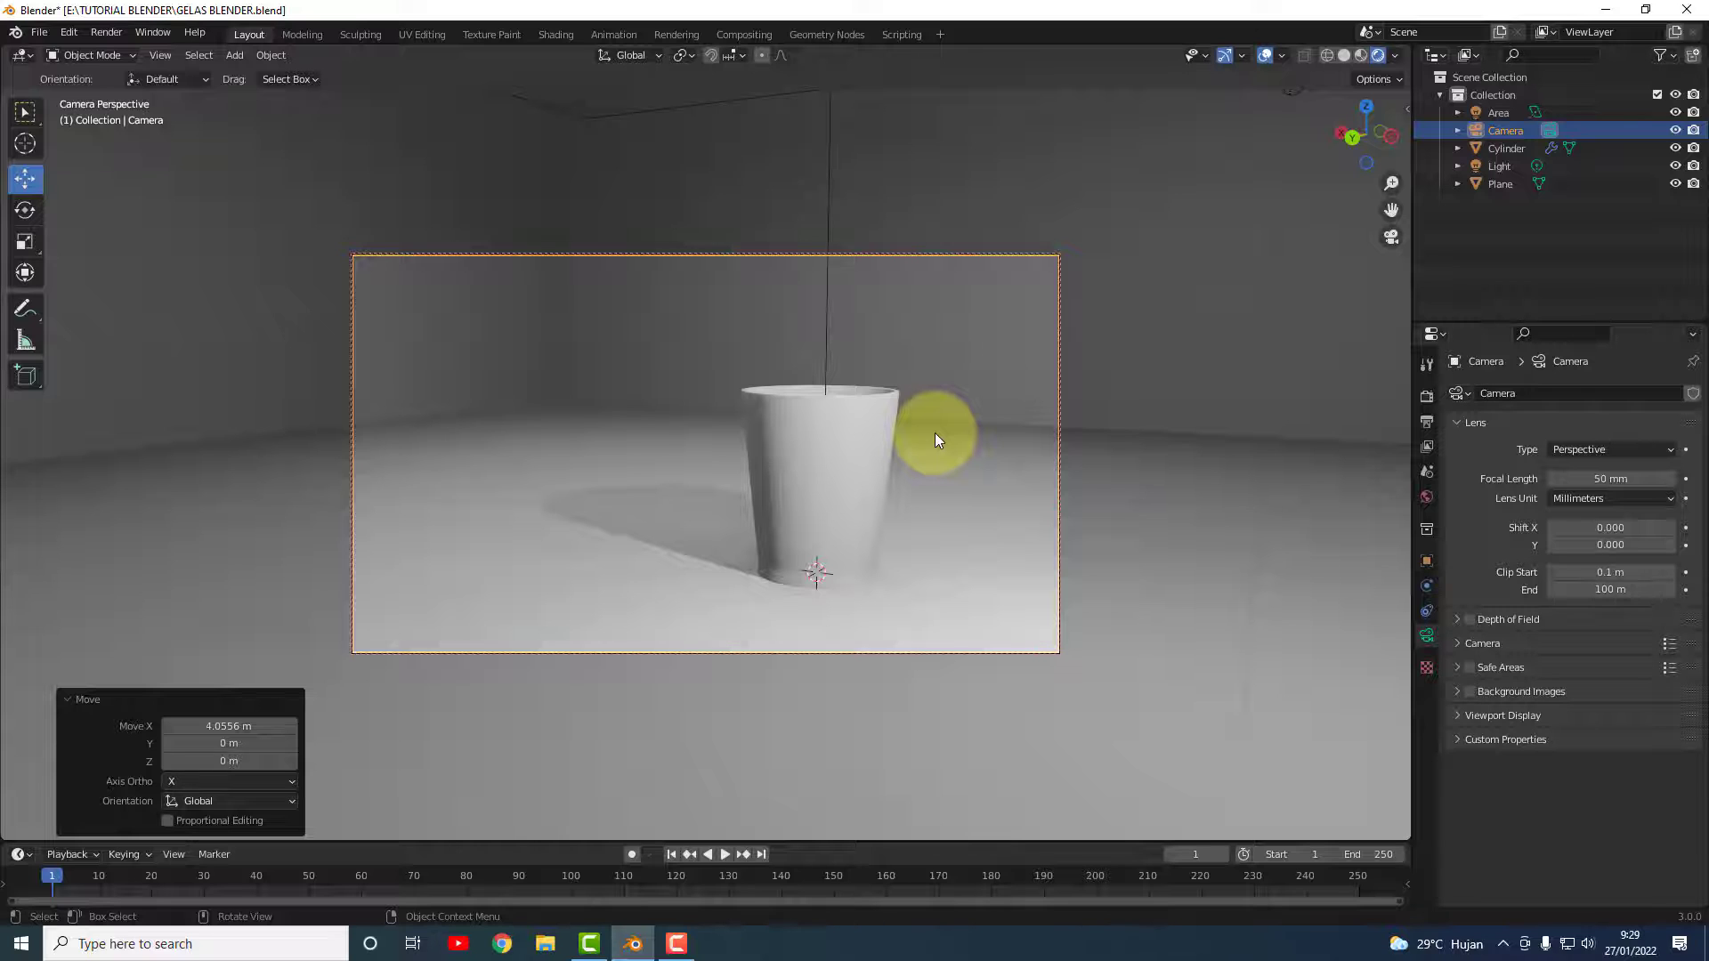
- Select the plane and save the changes to GELAS BLENDER.blend
key(n)
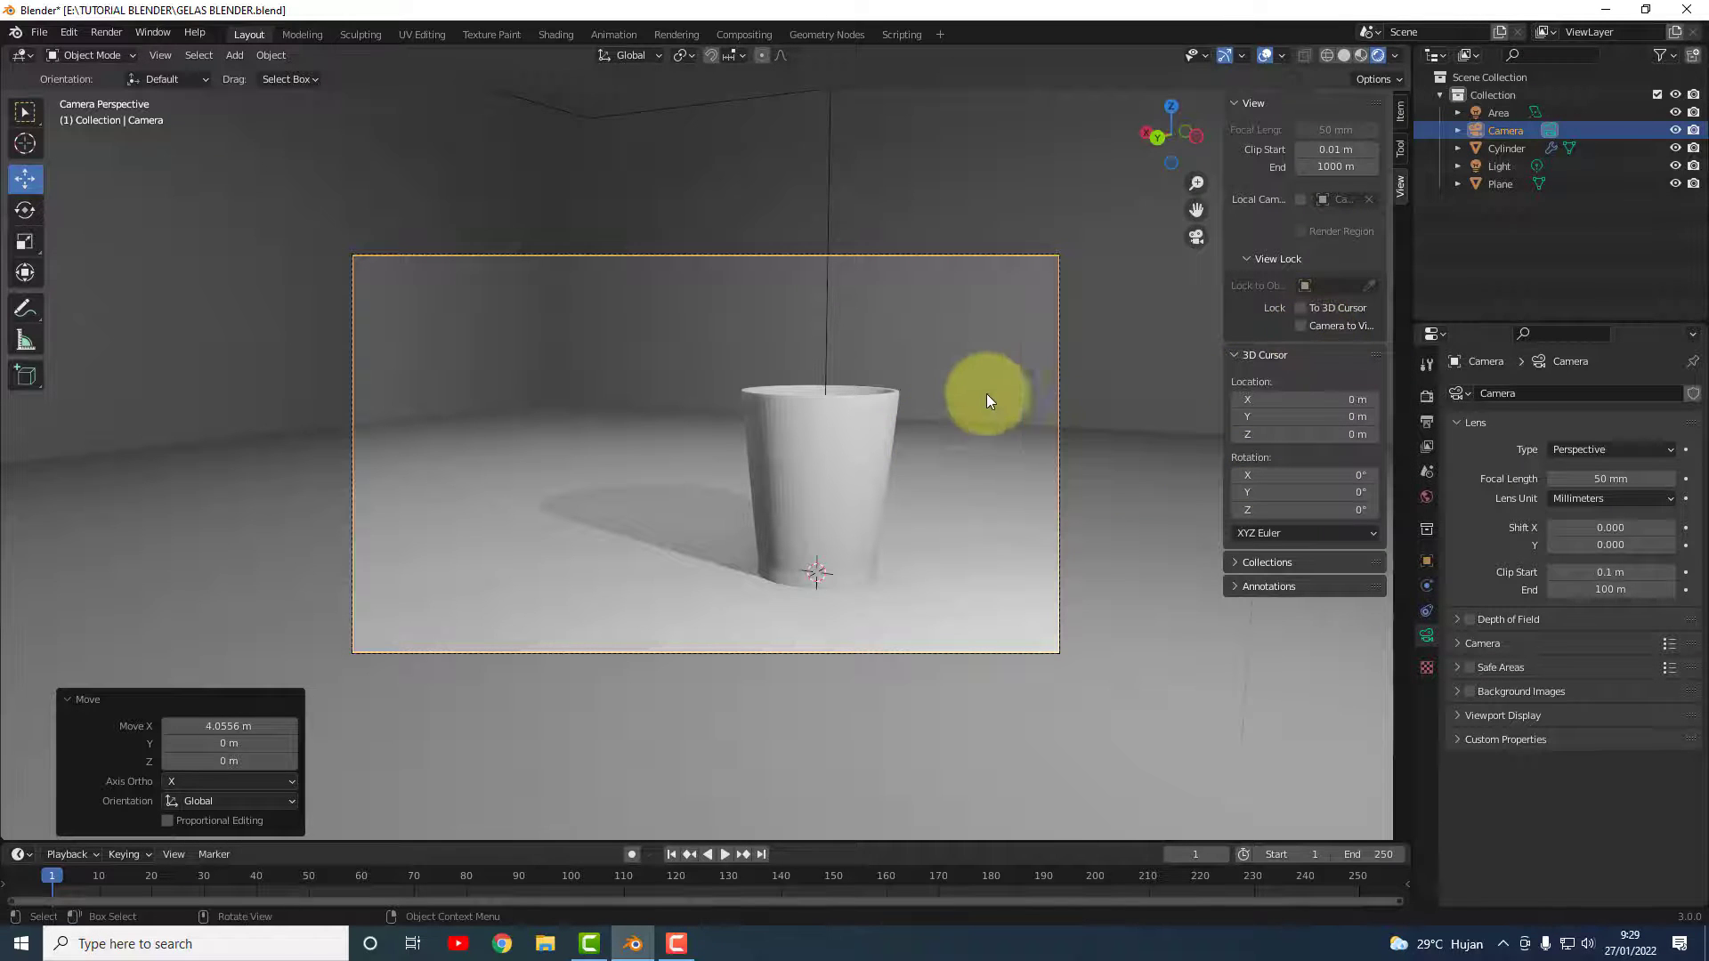
click(1097, 358)
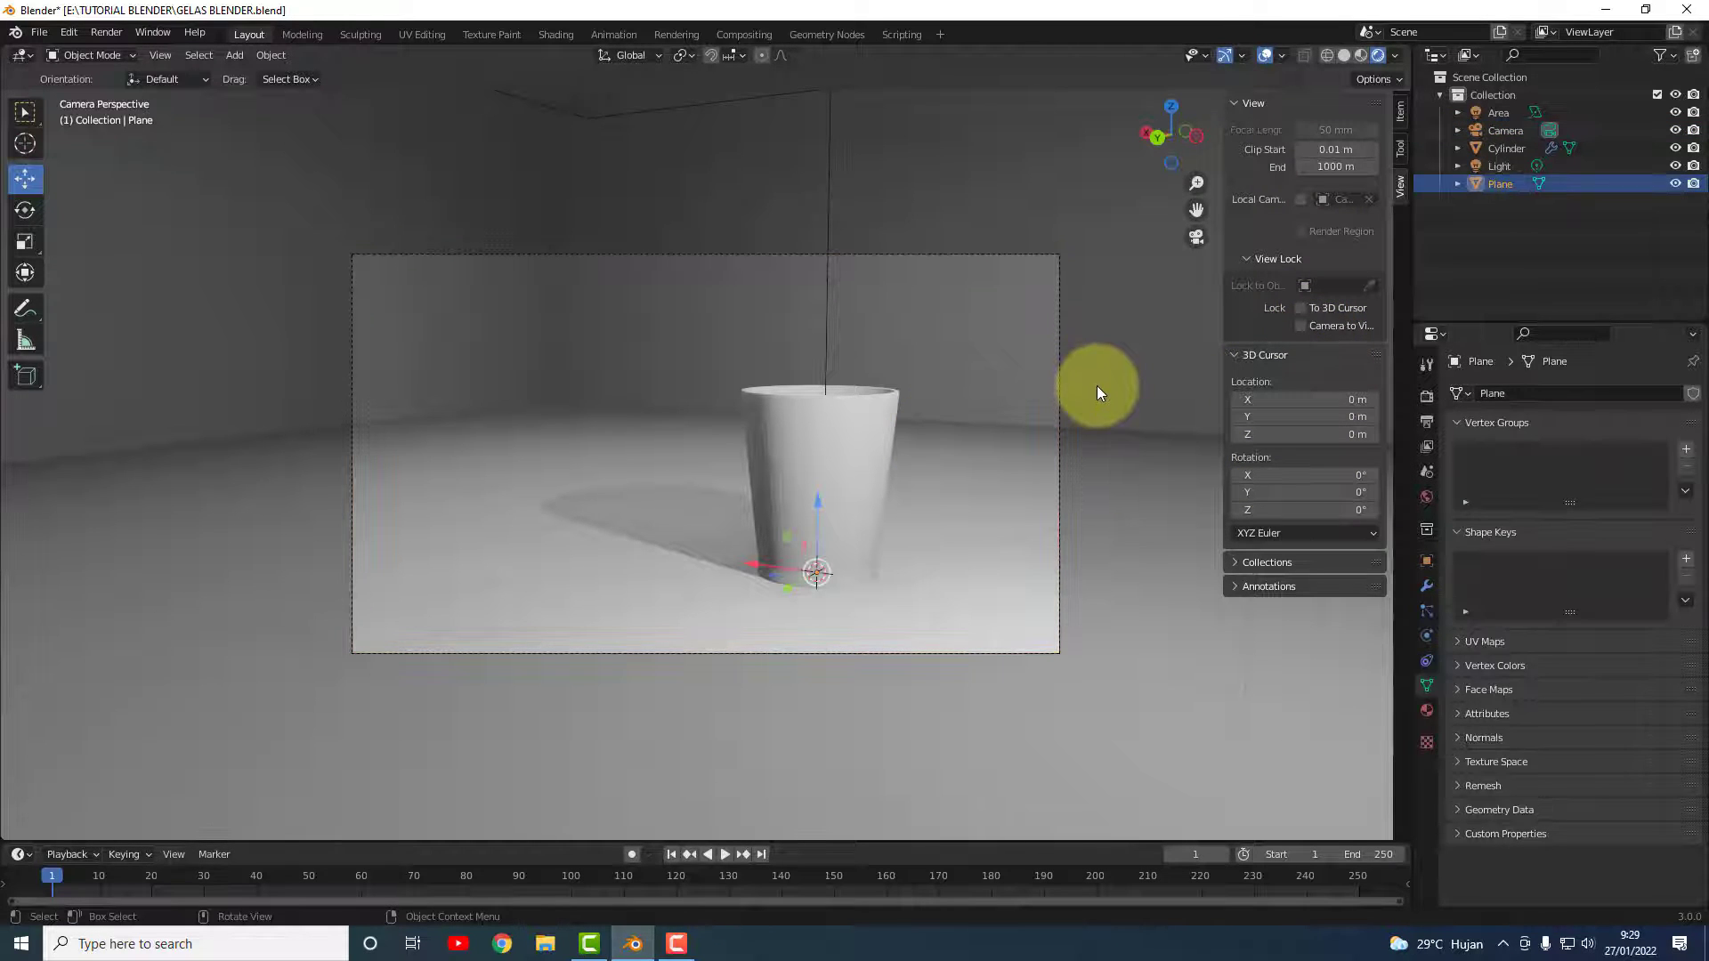
click(39, 33)
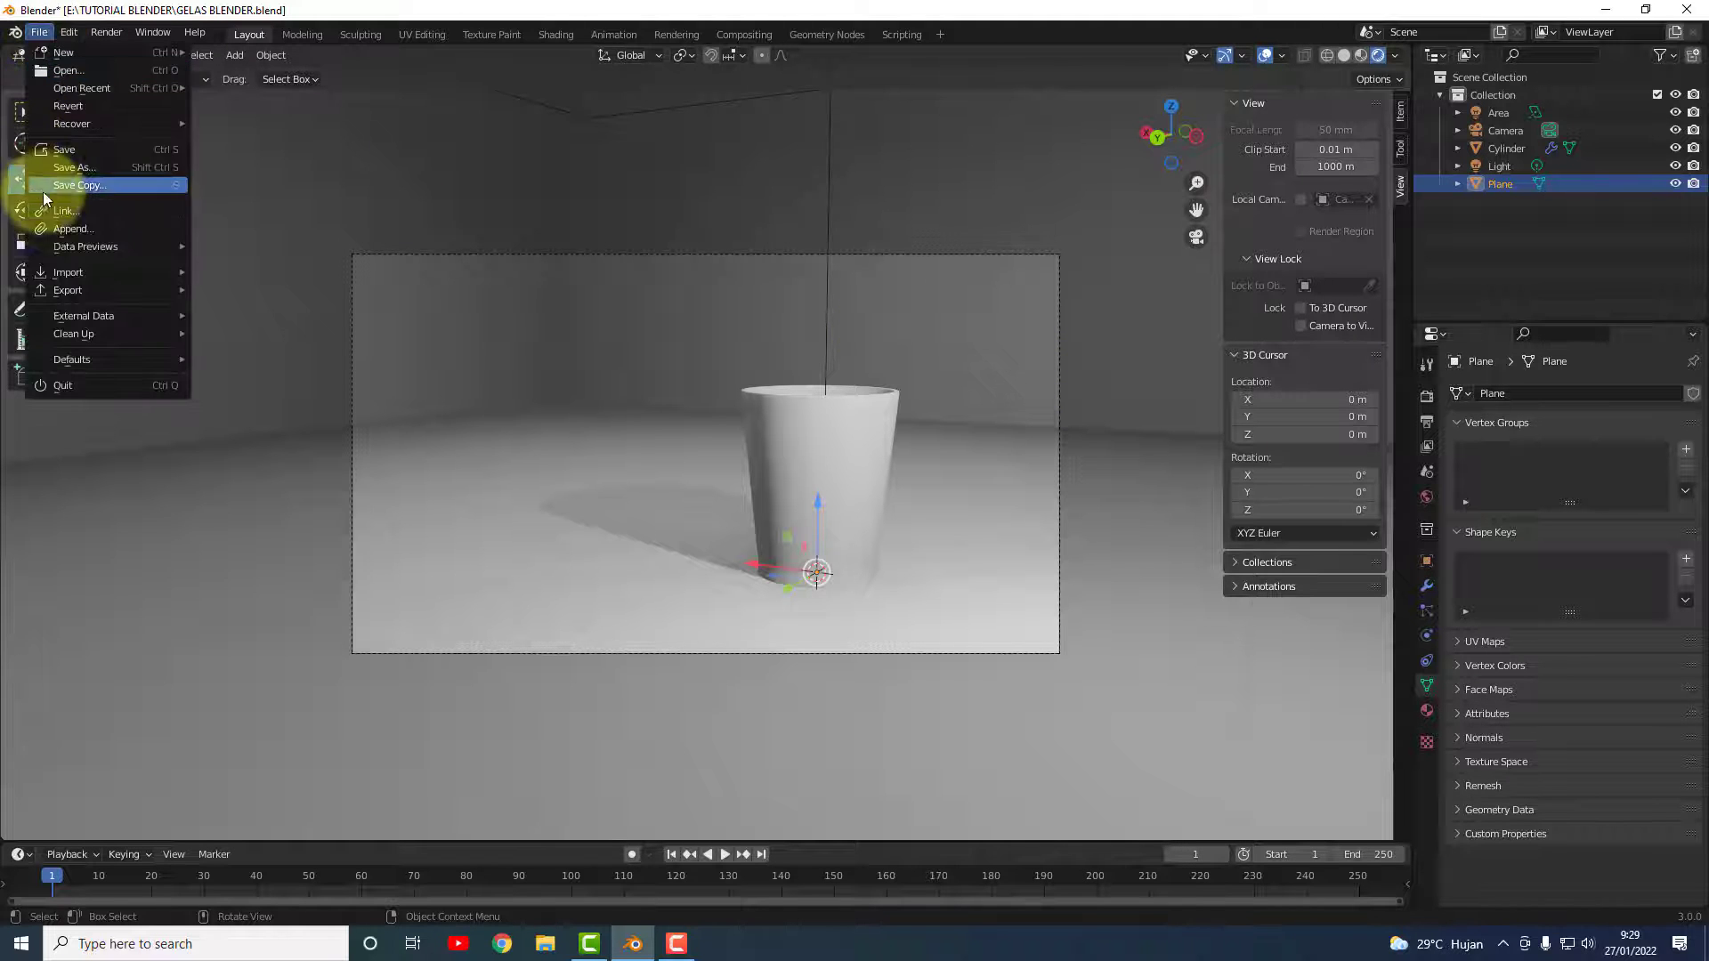
click(53, 149)
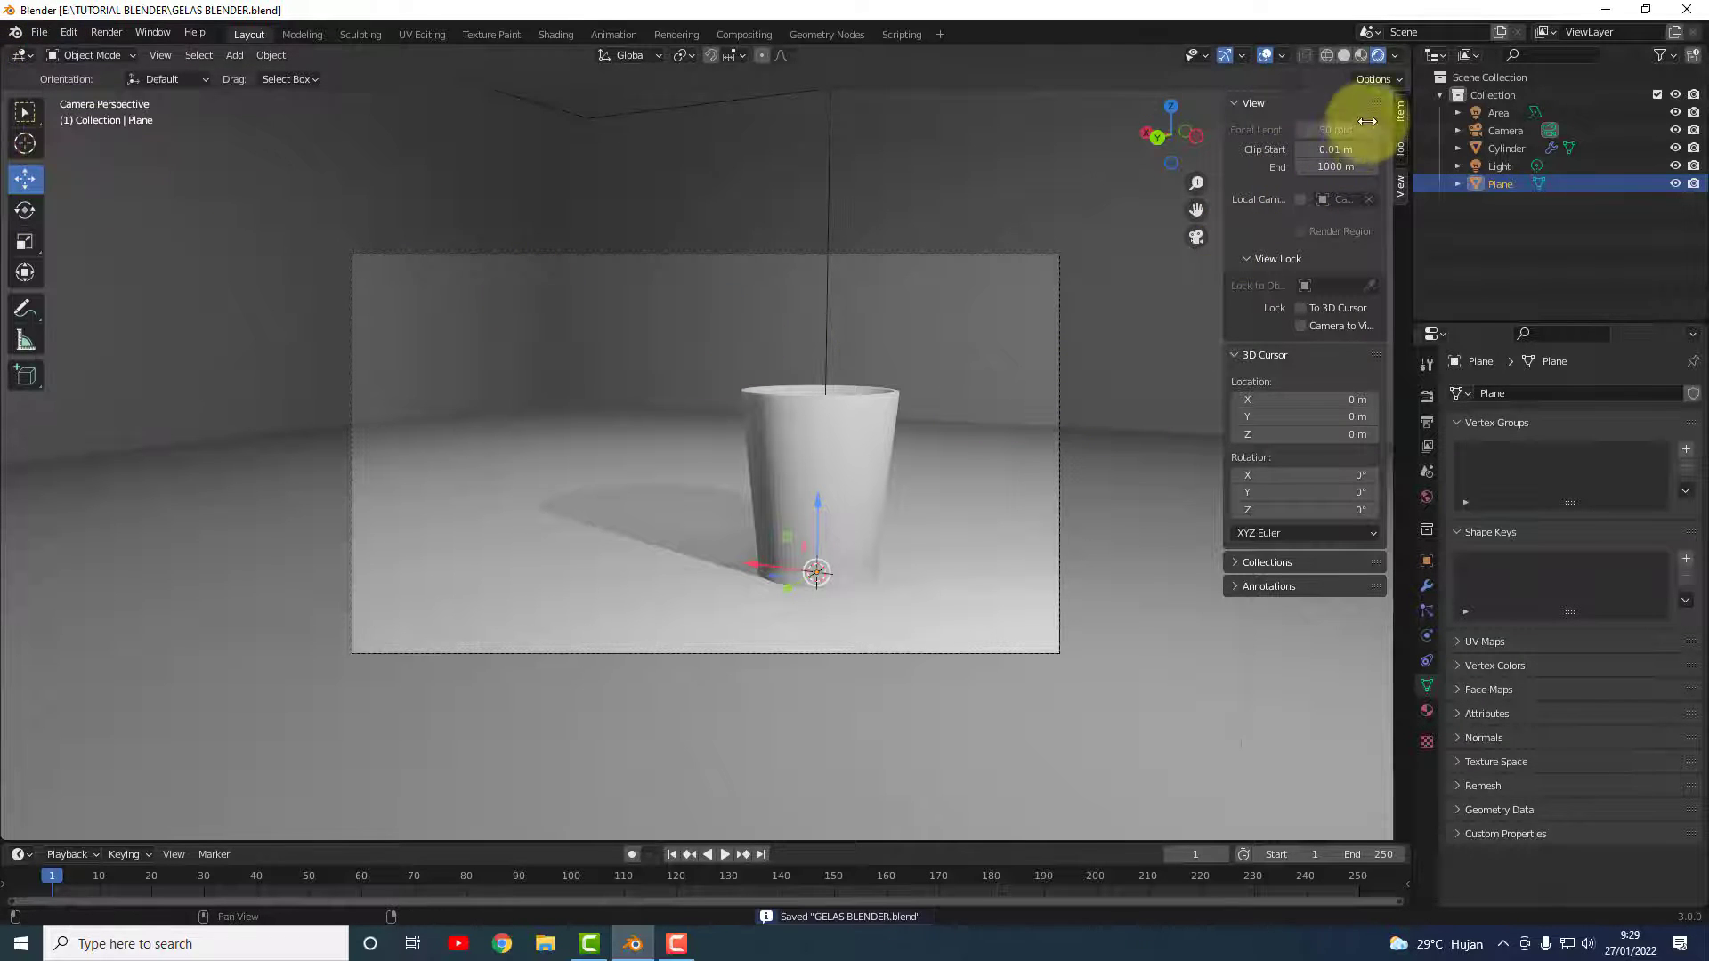
key(n)
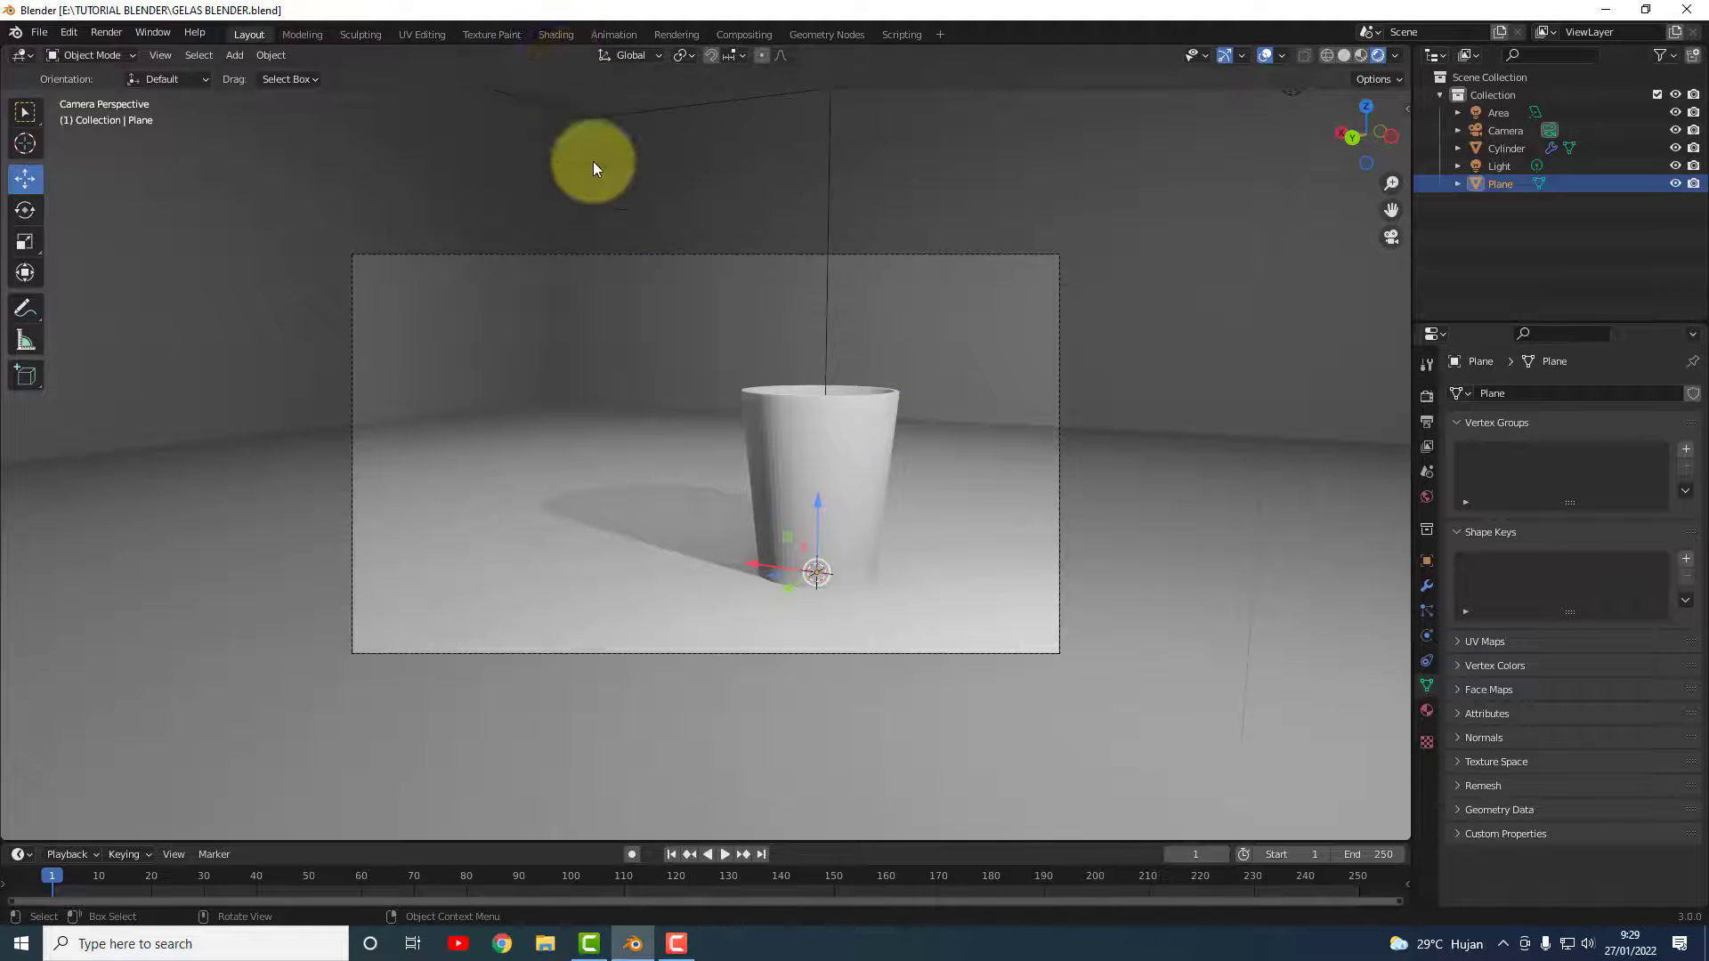
click(313, 561)
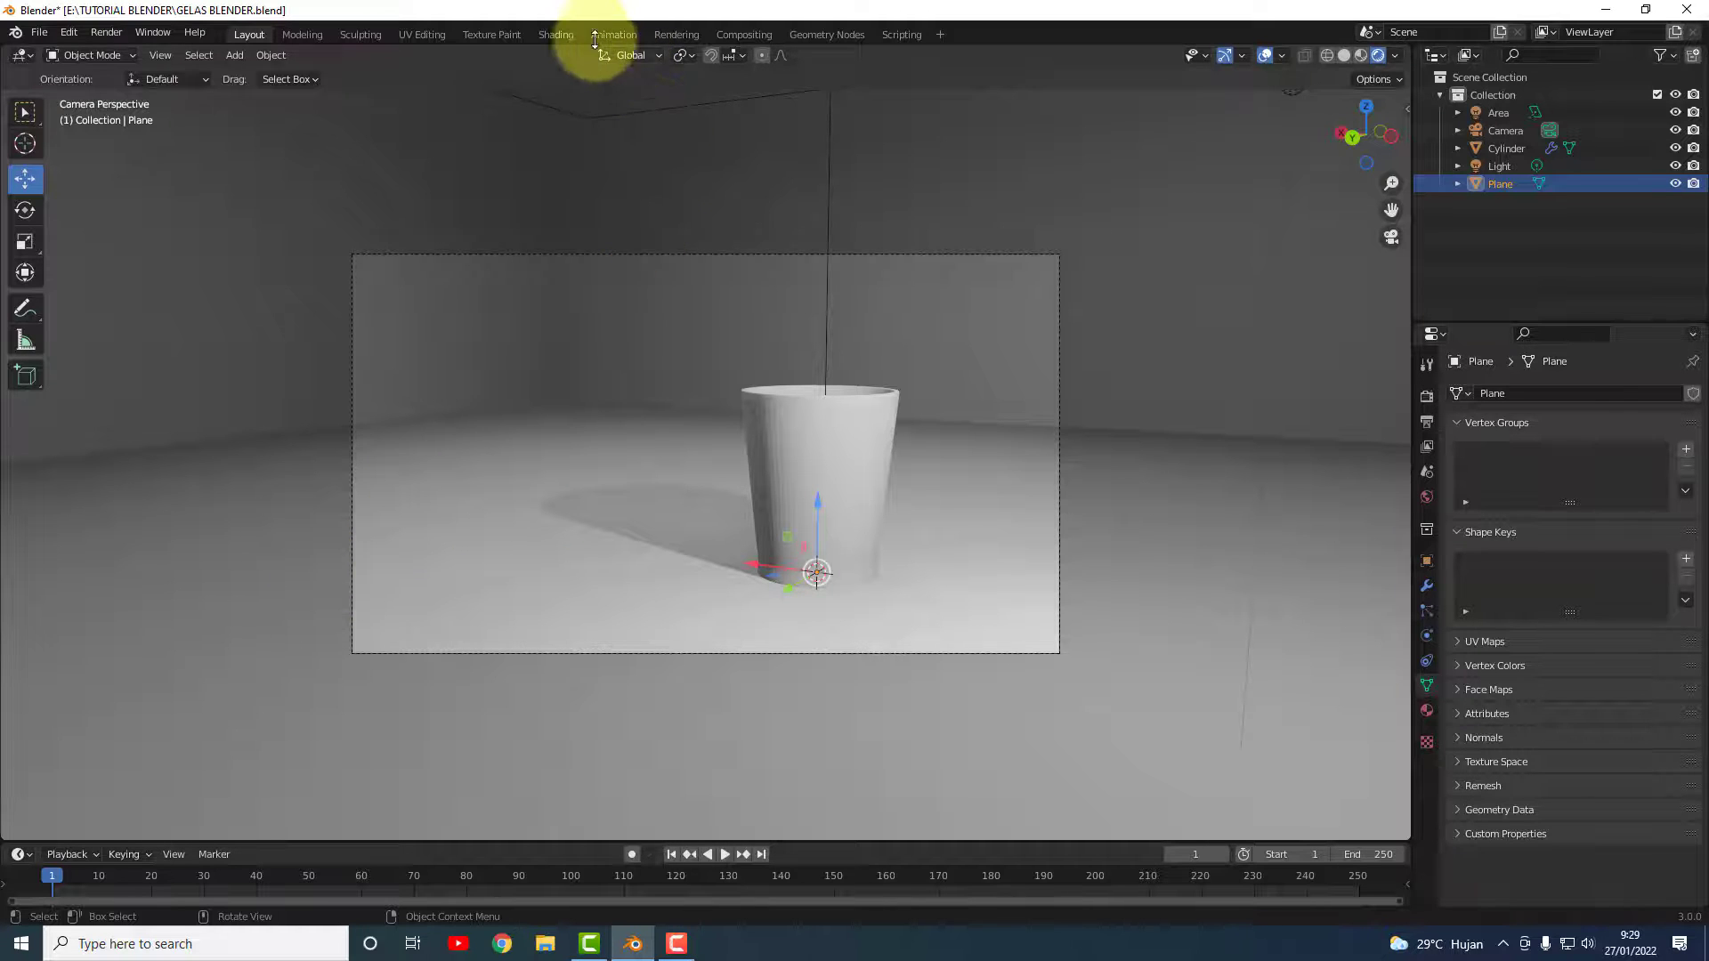
- Switch to the Shading workspace with solid display and create a new material for the plane
click(569, 33)
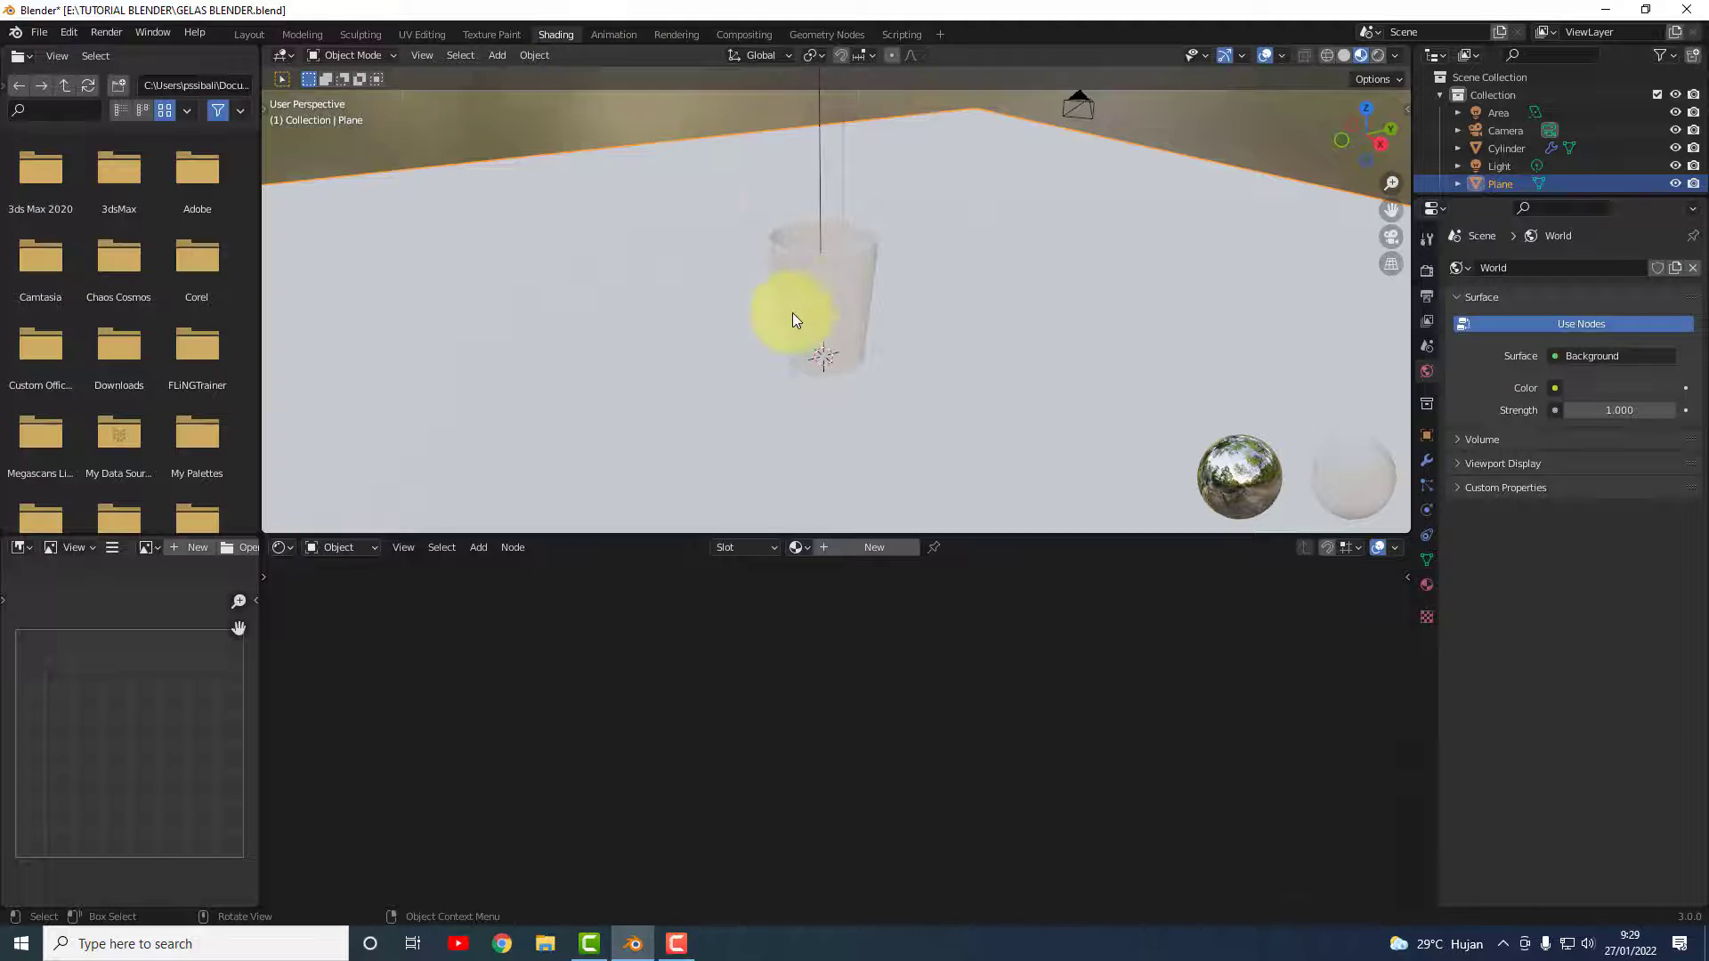
click(1343, 54)
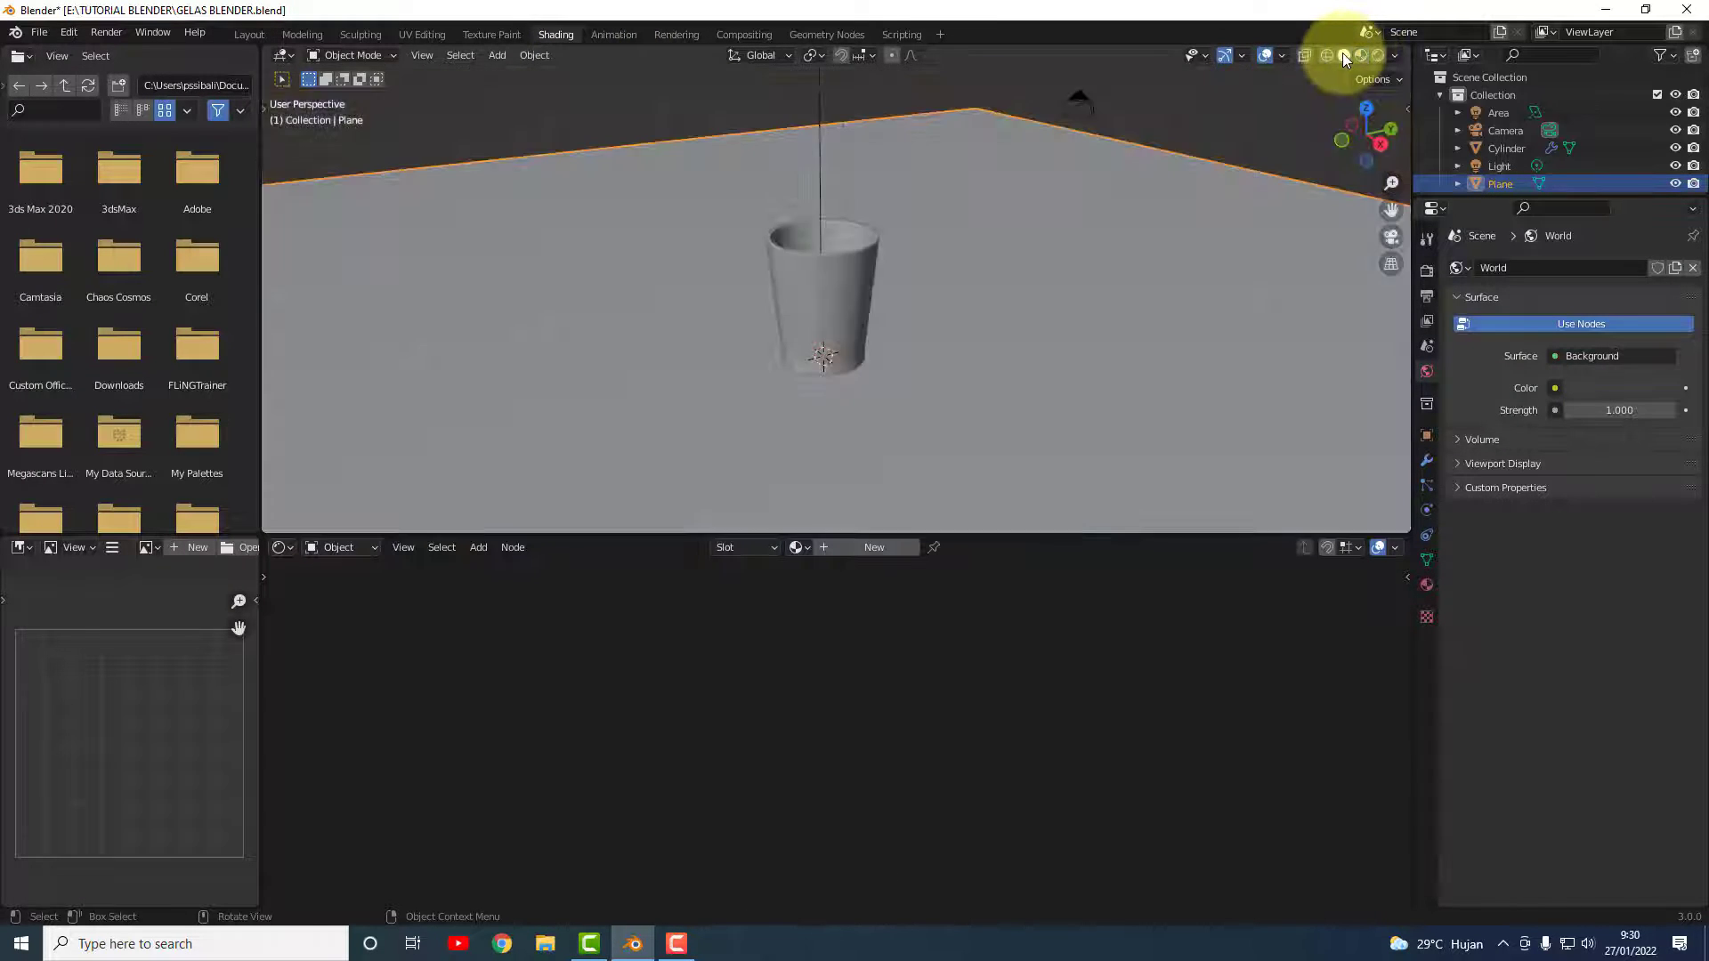
click(1198, 136)
click(1082, 279)
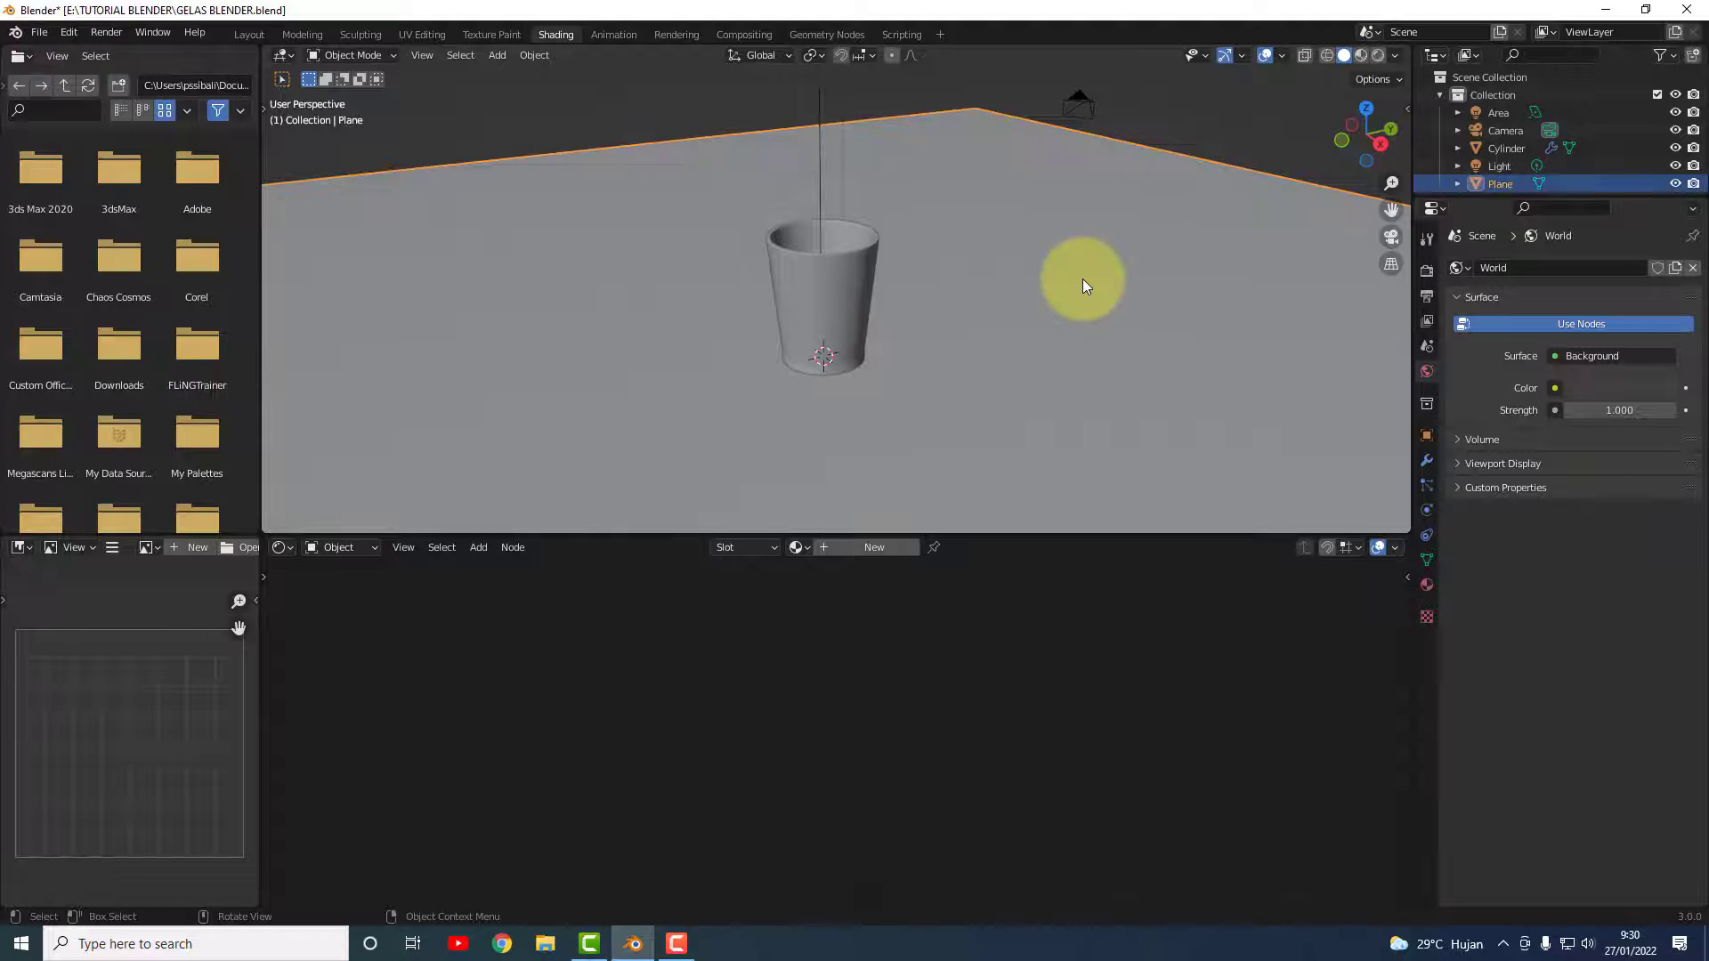
click(846, 553)
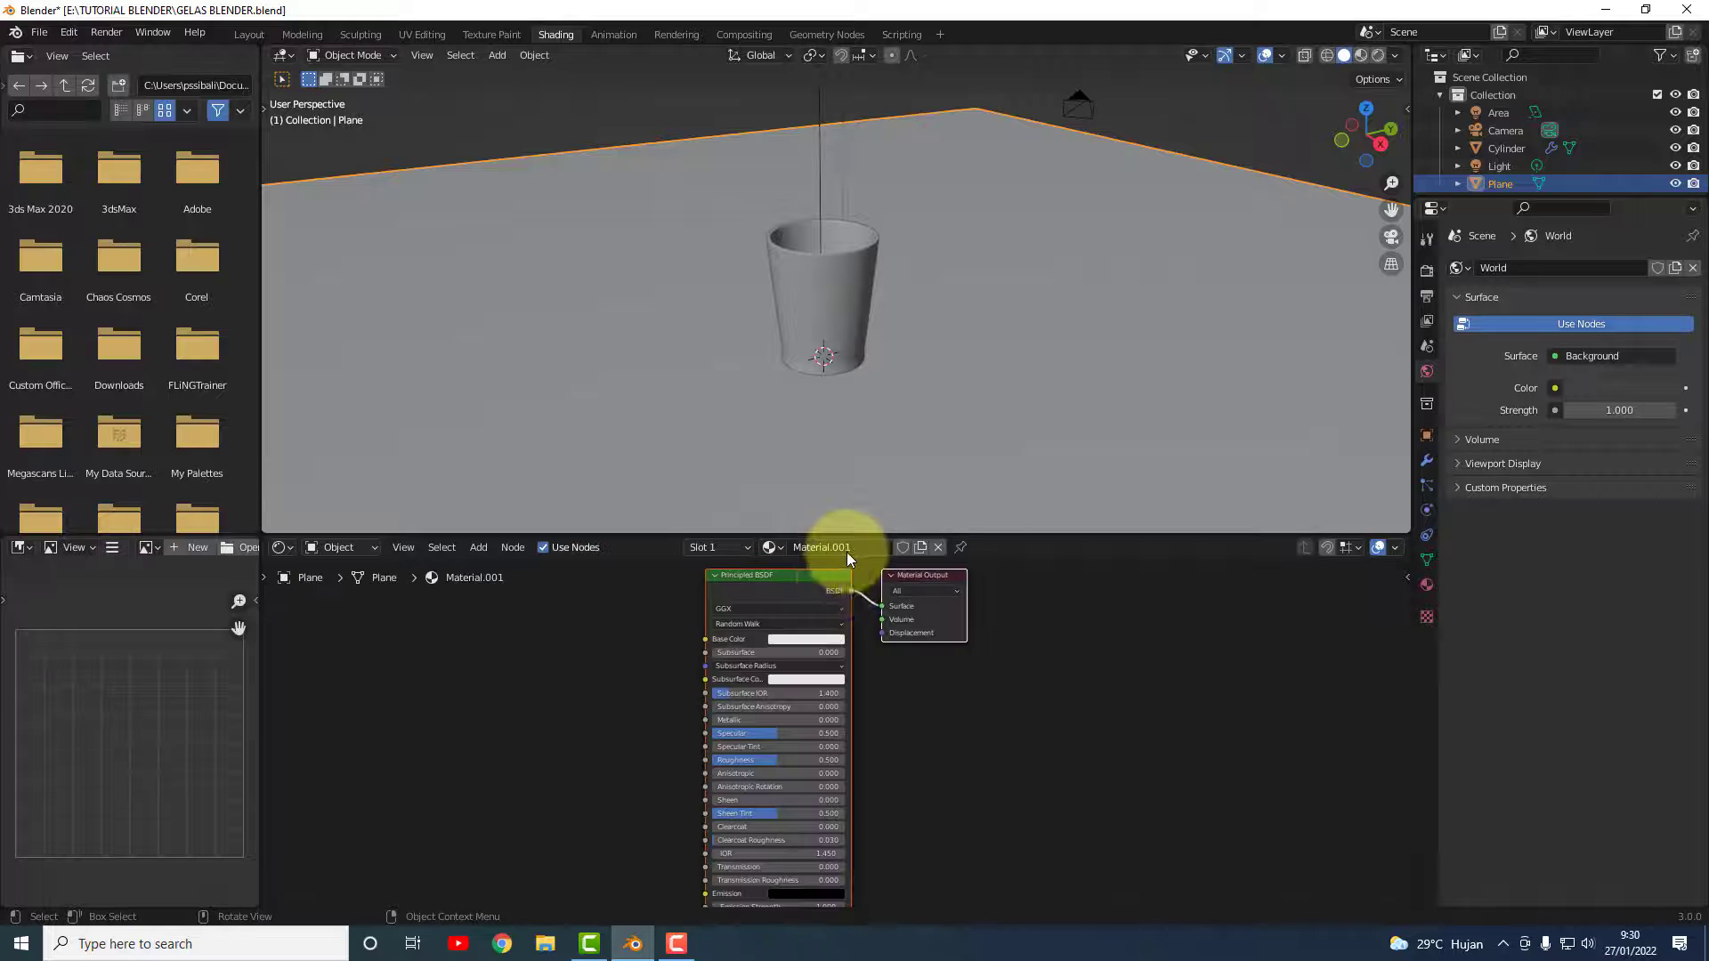
- Set the plane material's base color to a saturated blue with a hue of 0.613, checking it in material preview
click(806, 639)
click(819, 504)
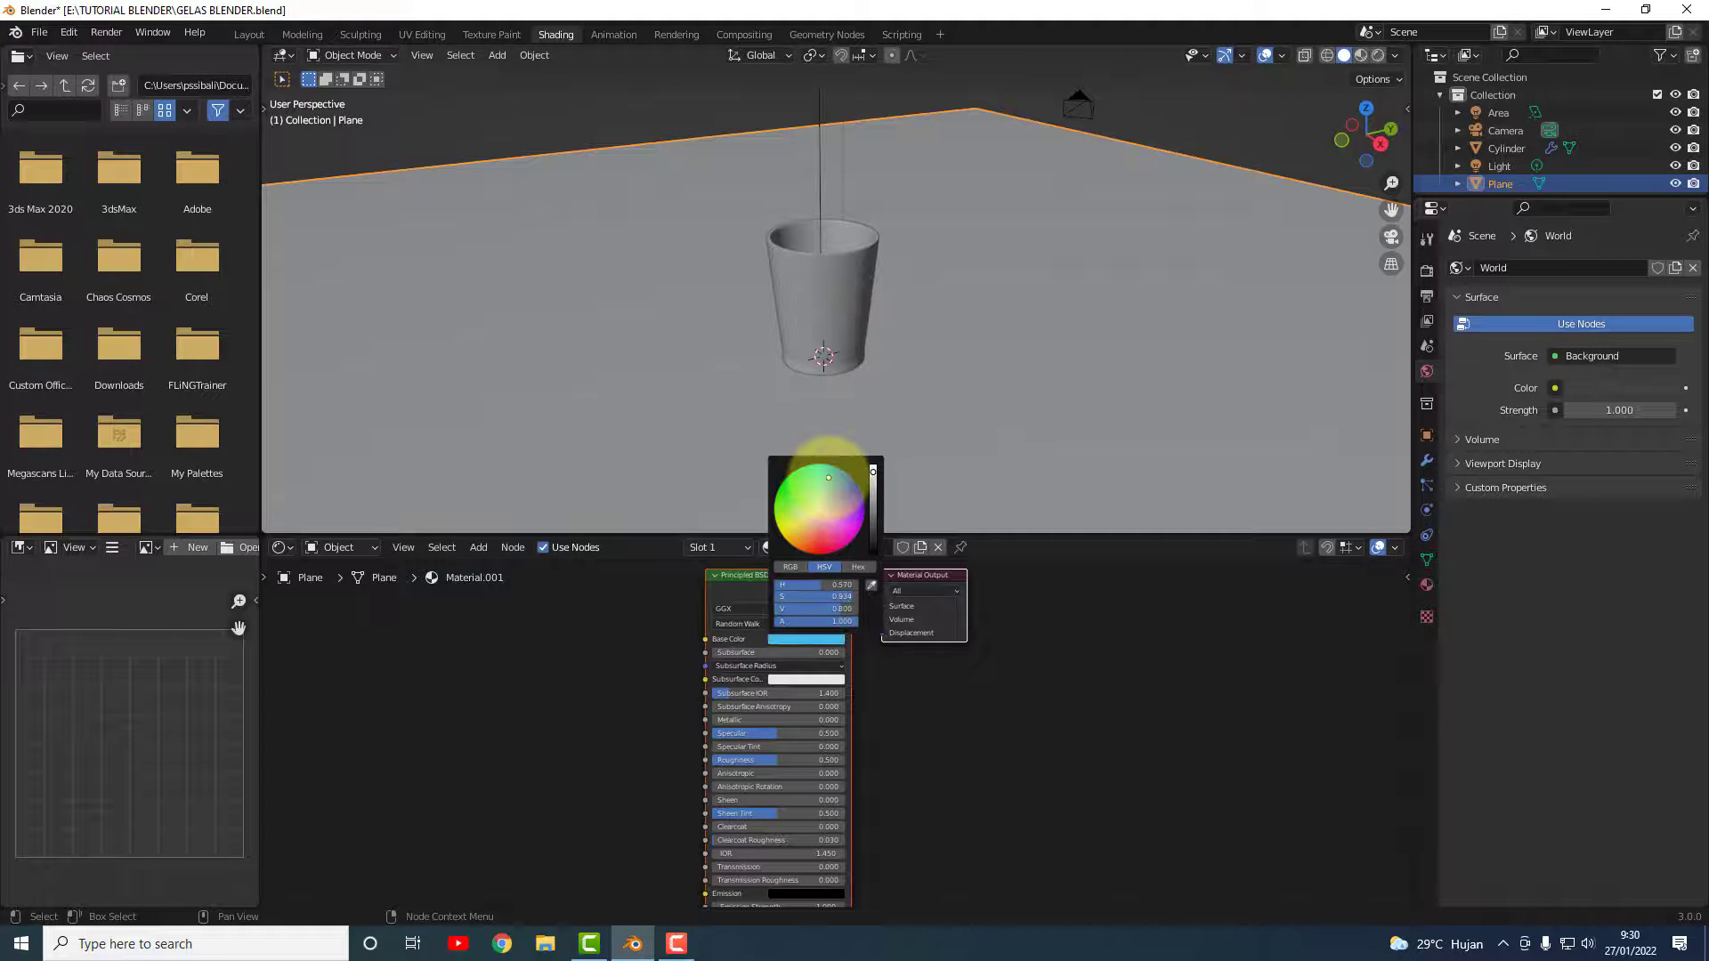
click(1360, 56)
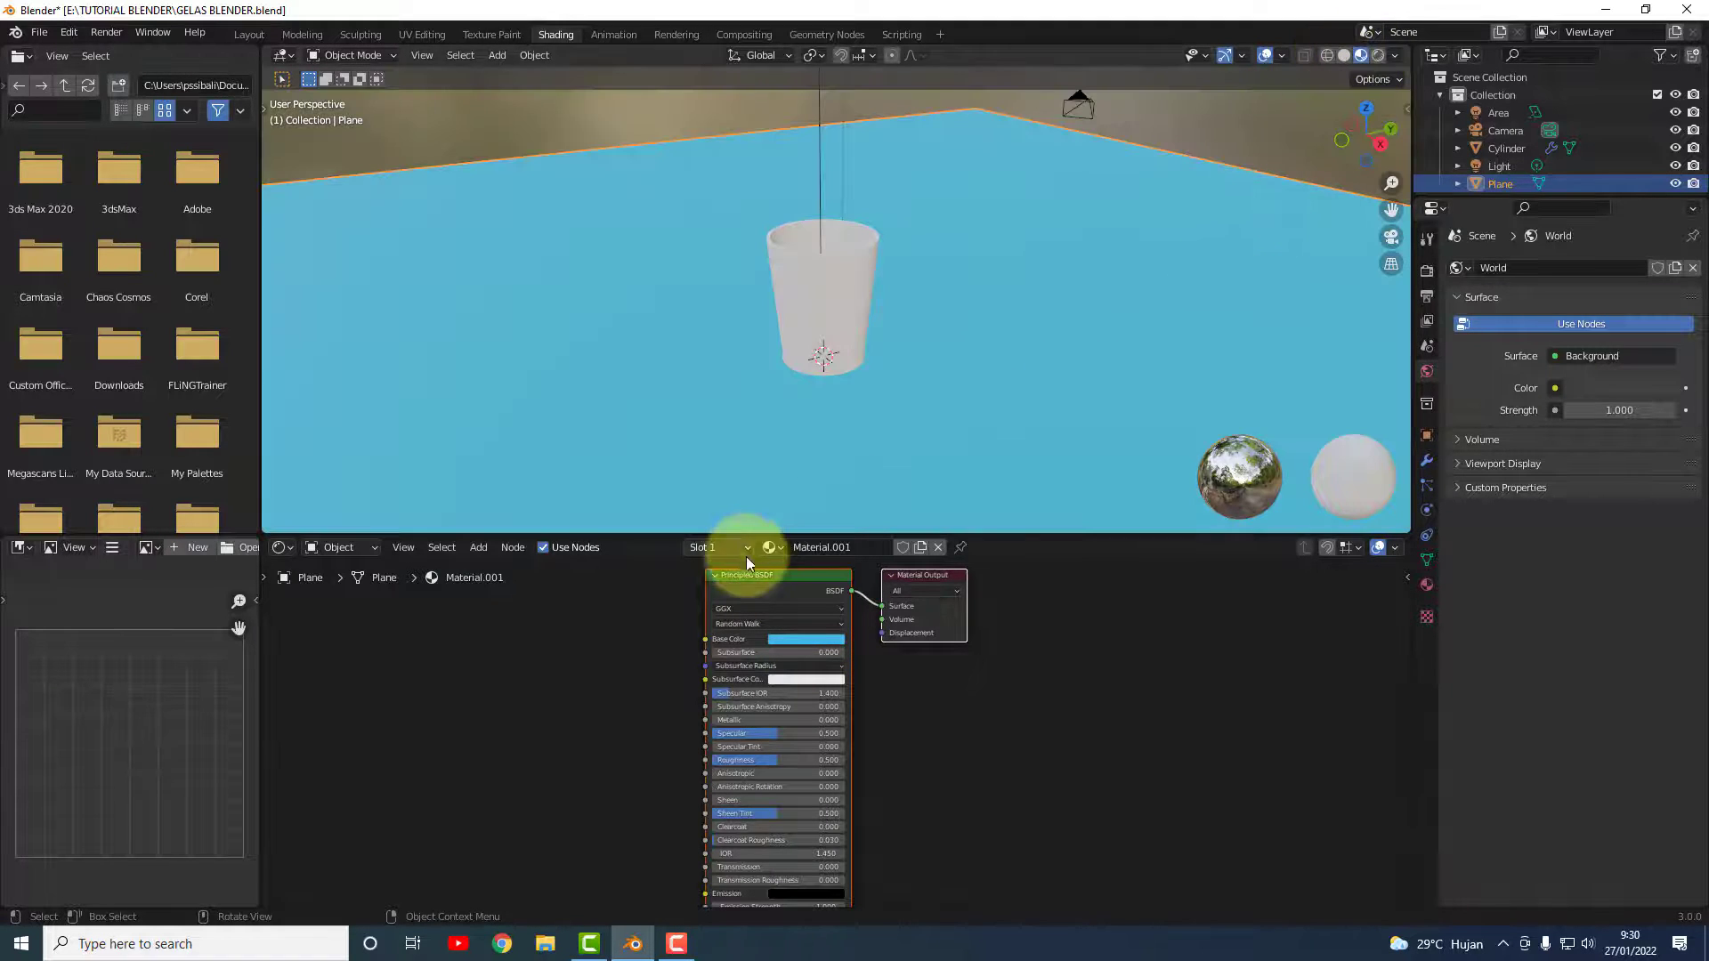
click(806, 639)
drag(831, 480, 837, 477)
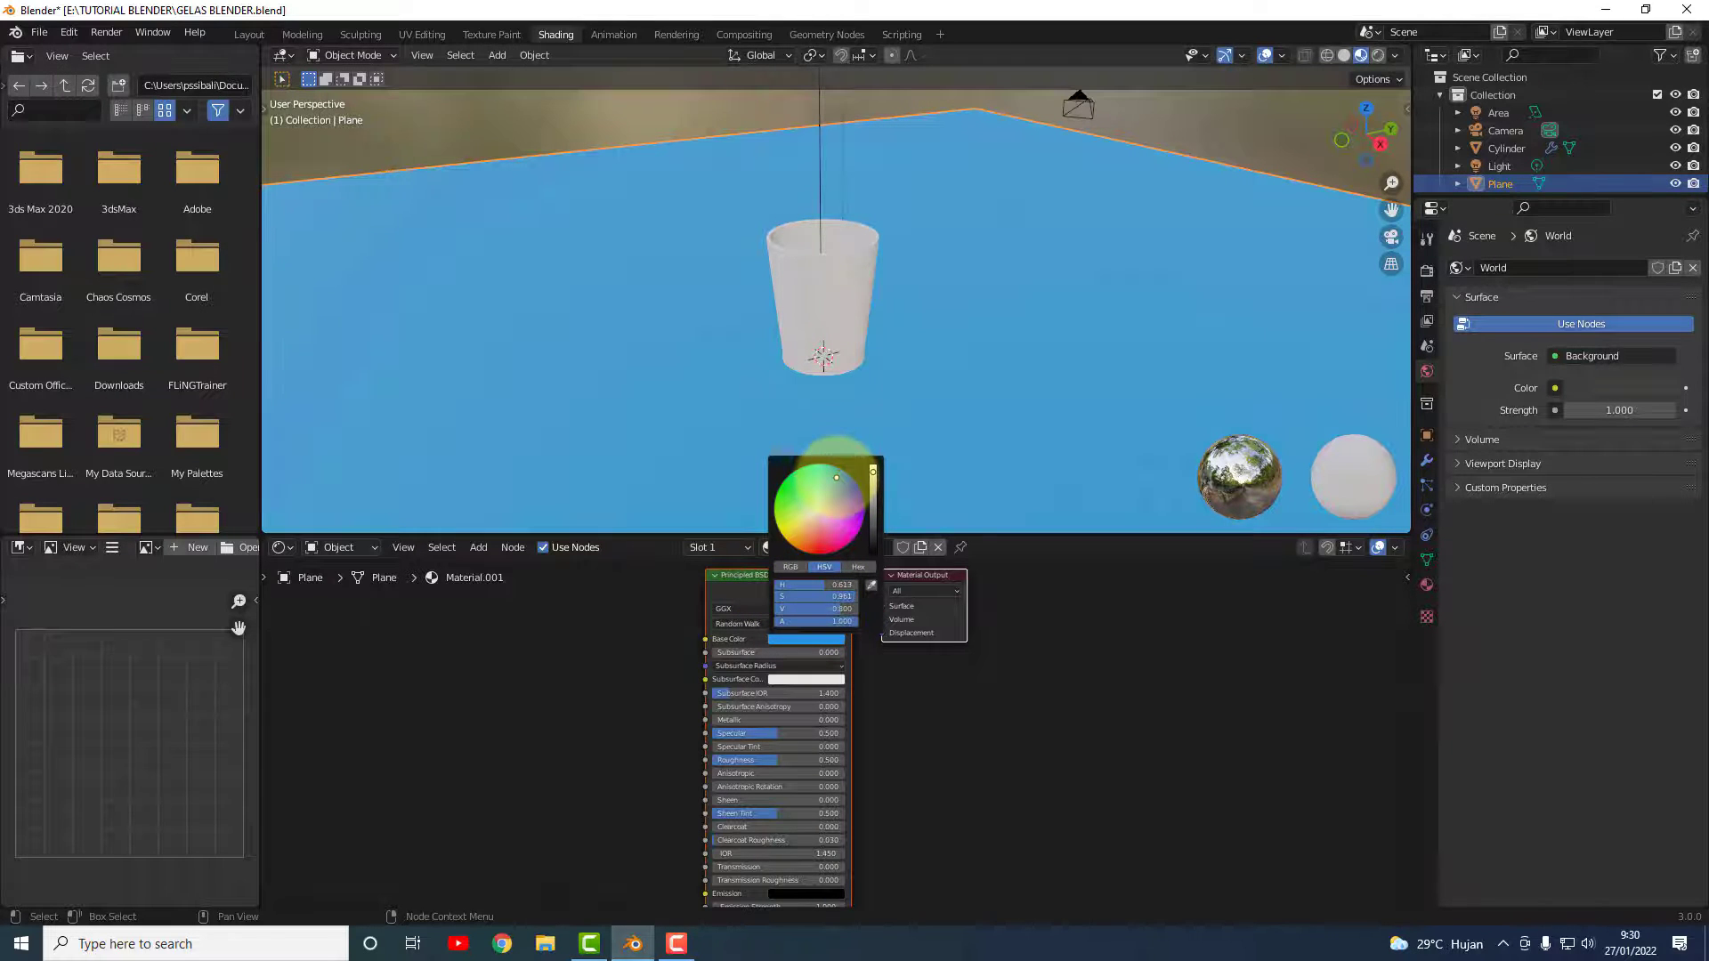
- Show the scene in rendered shading, deselect the plane, and look through the camera
click(1377, 57)
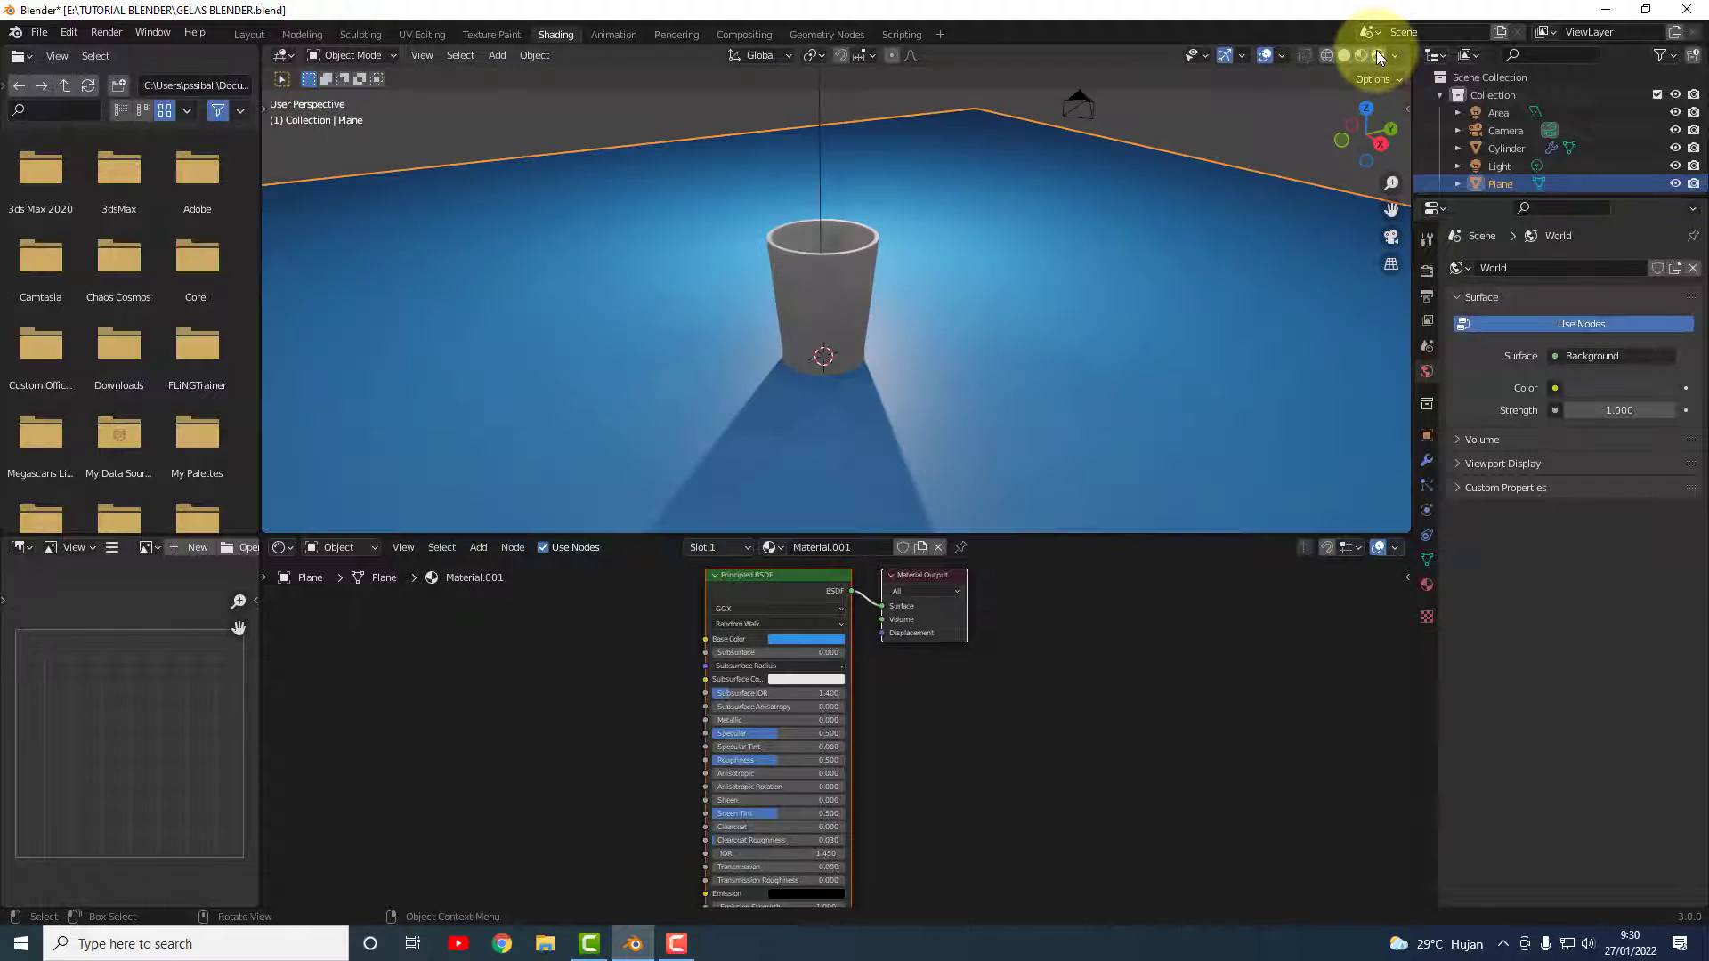
click(1216, 131)
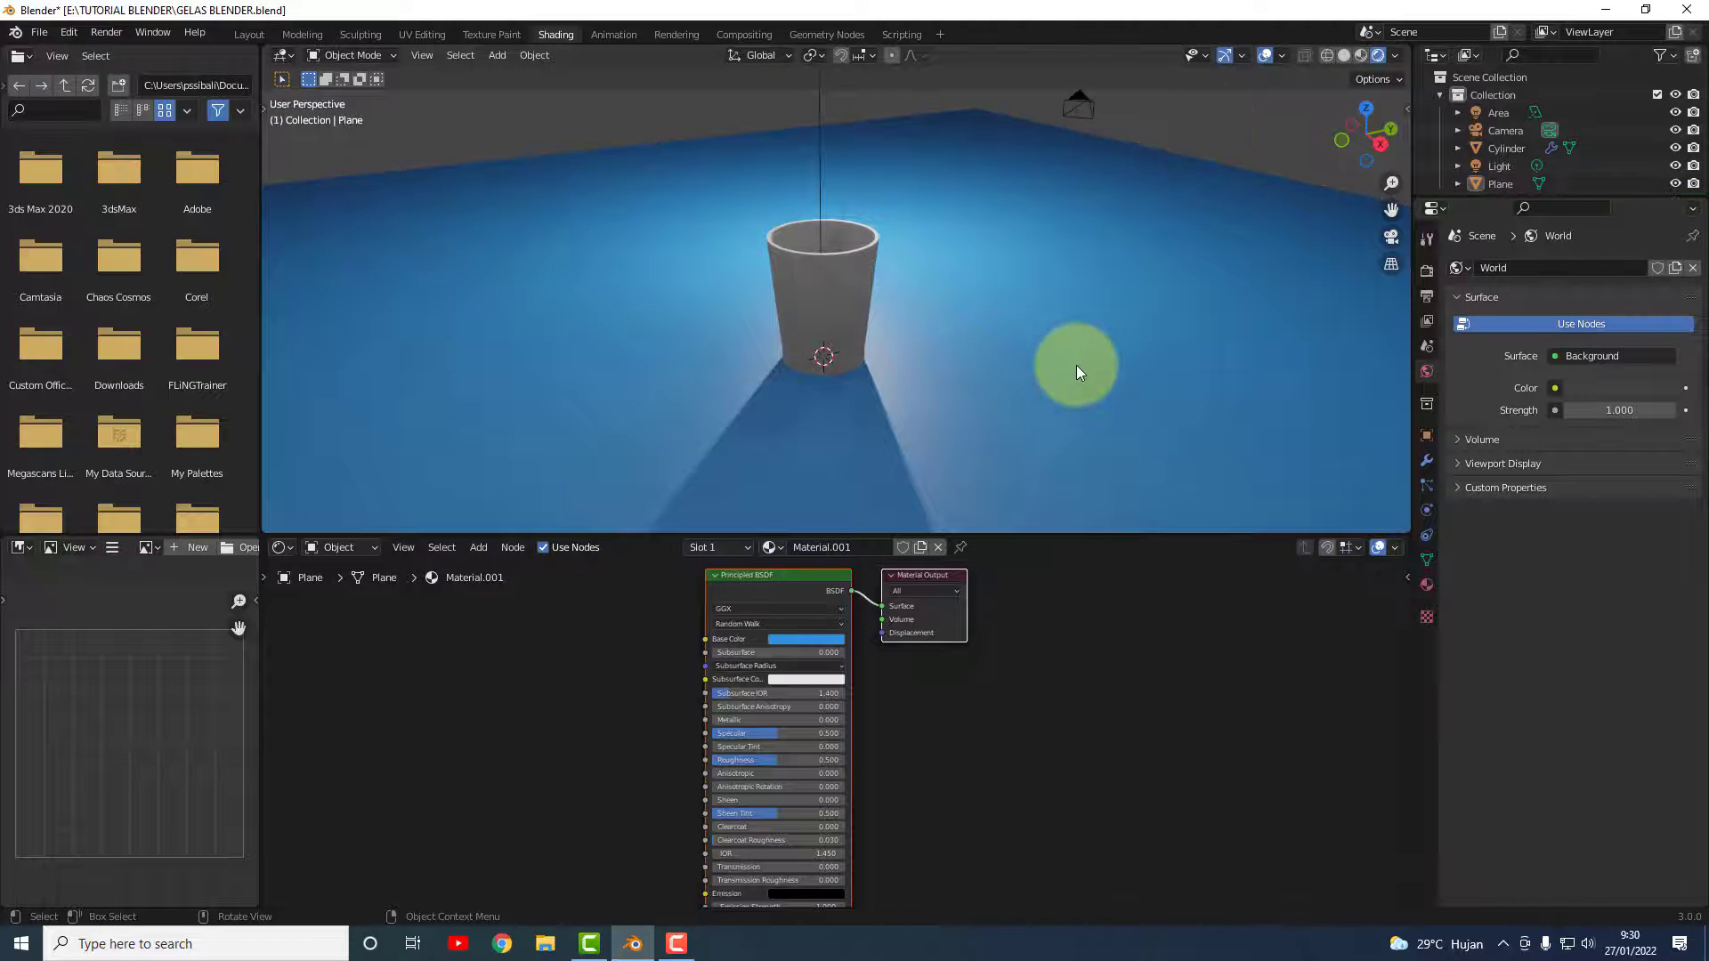
key(KP_0)
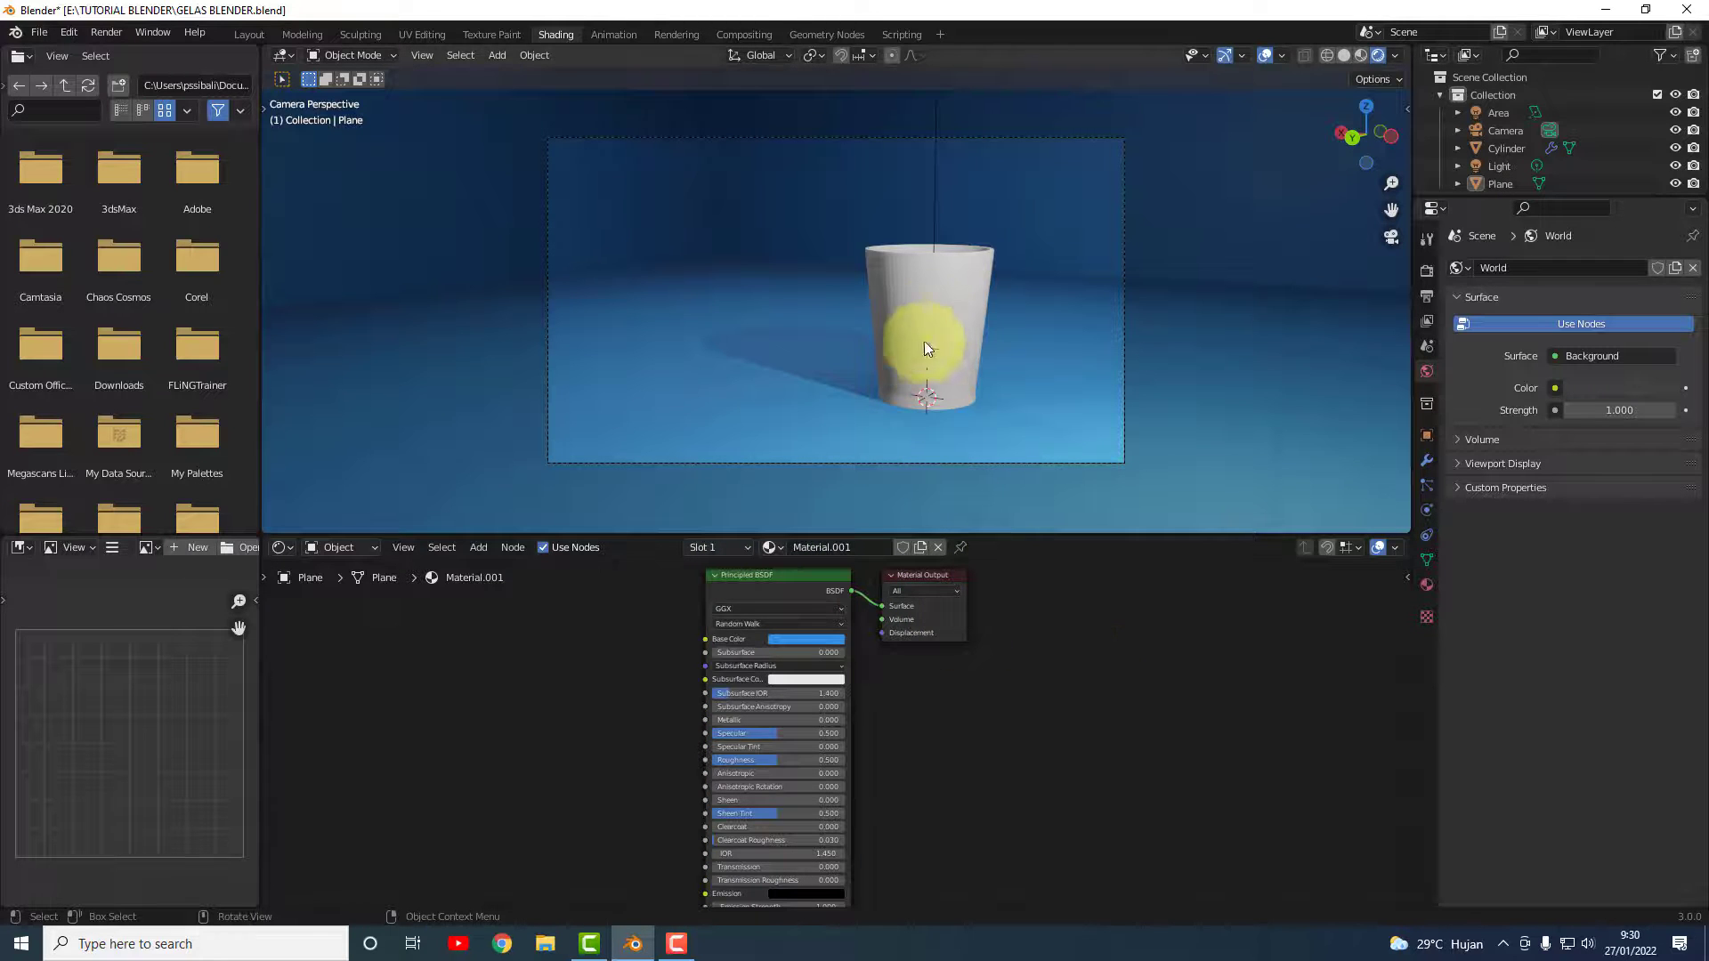
- Select the cup and rename its object to GELAS
click(943, 311)
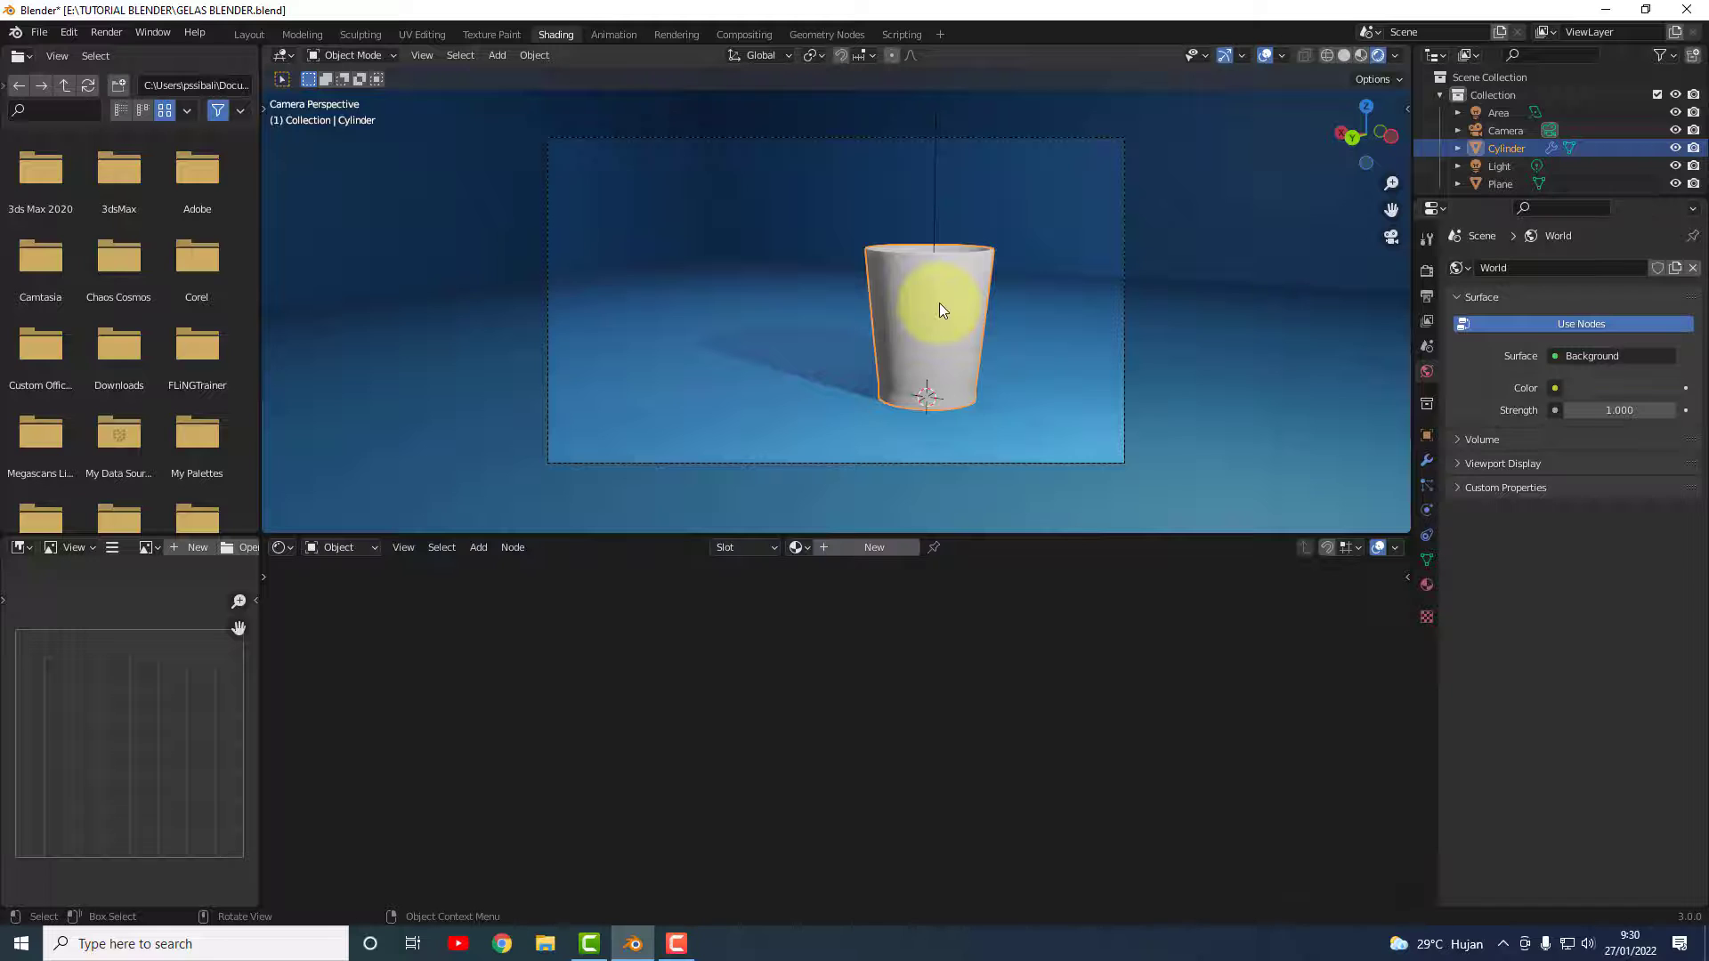
double_click(1508, 149)
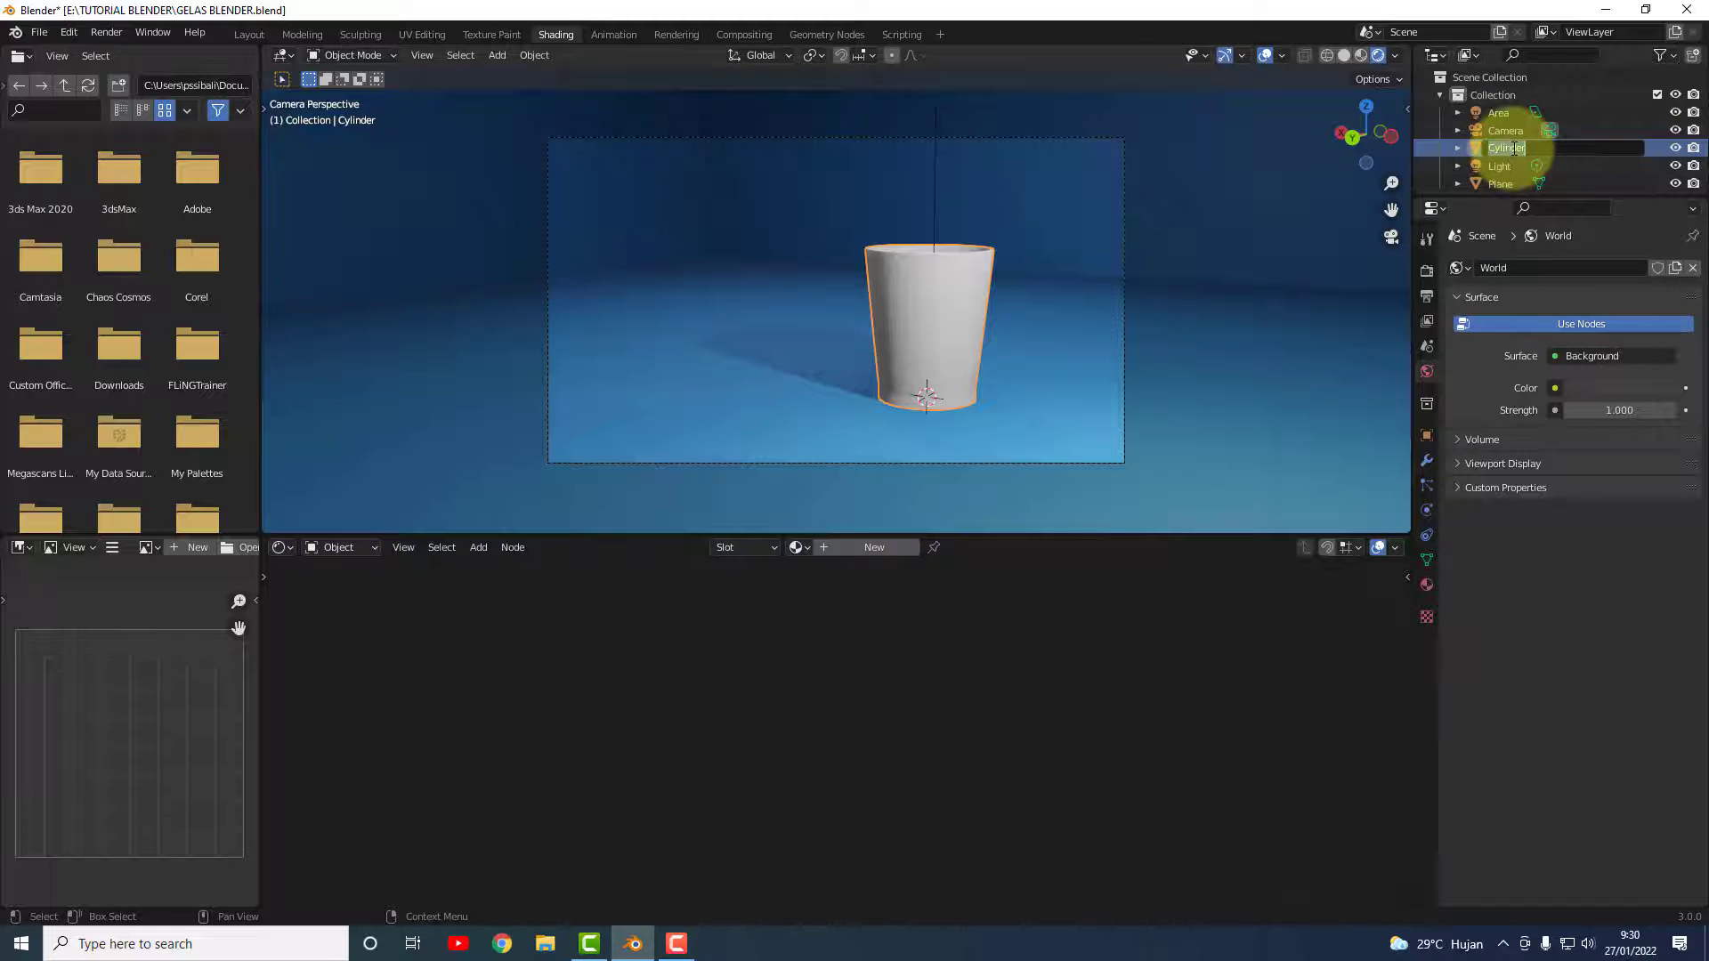
text(GELAS)
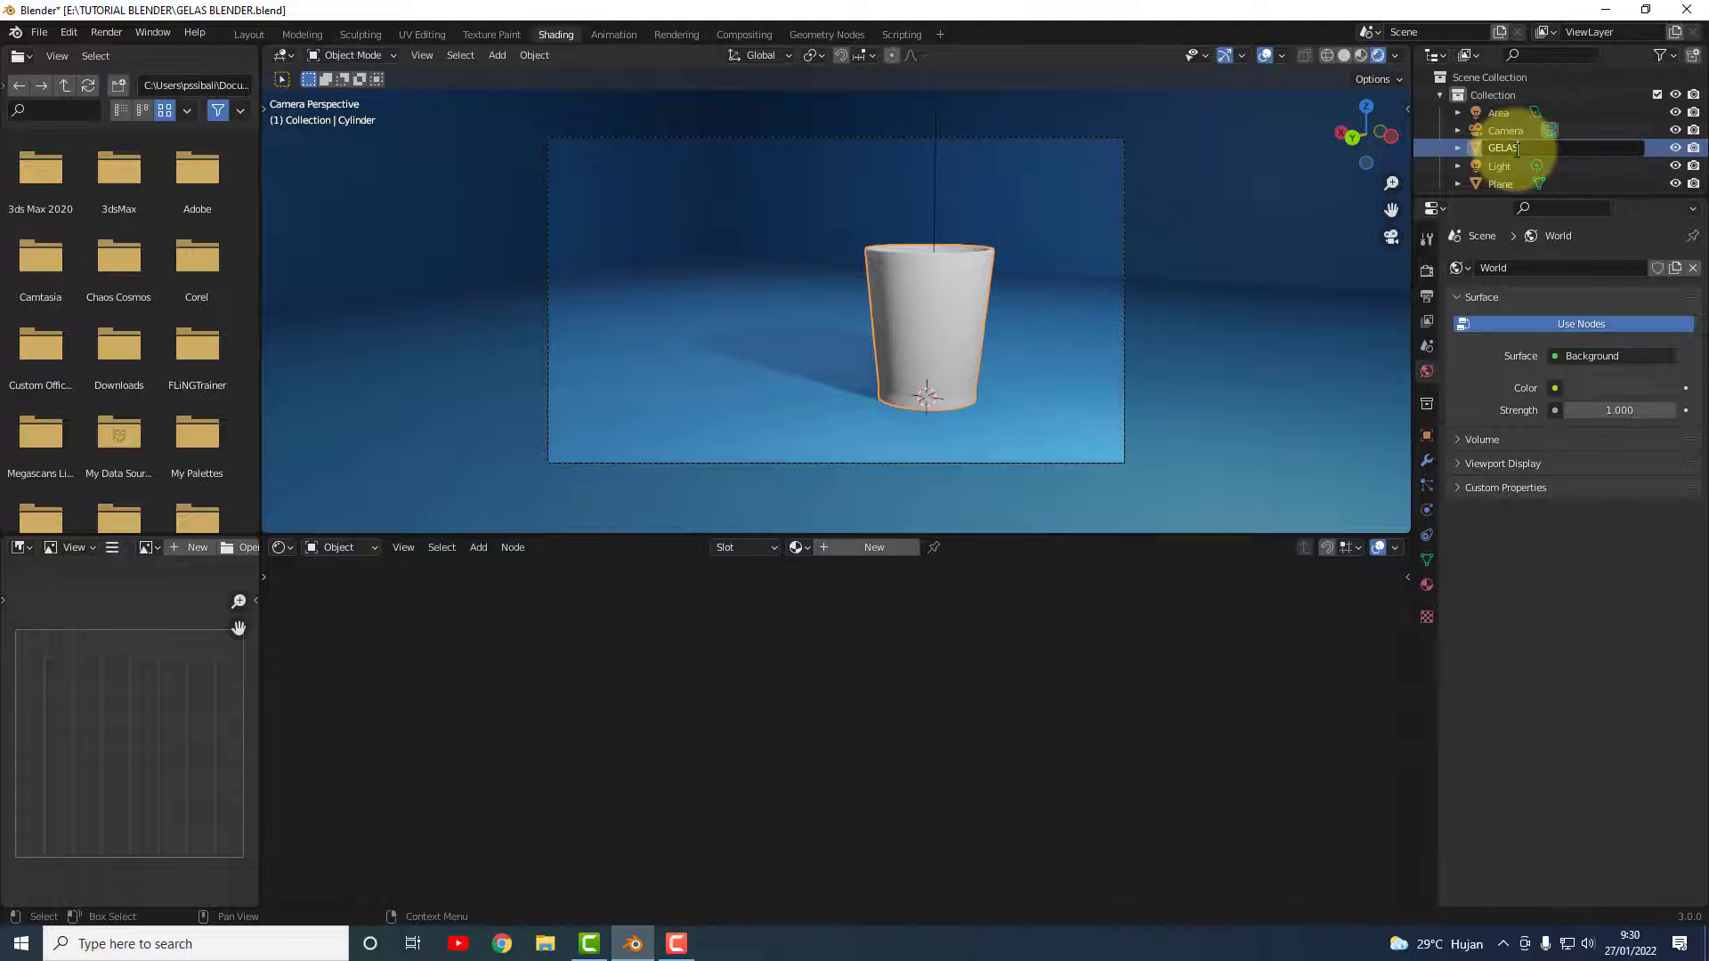
key(Return)
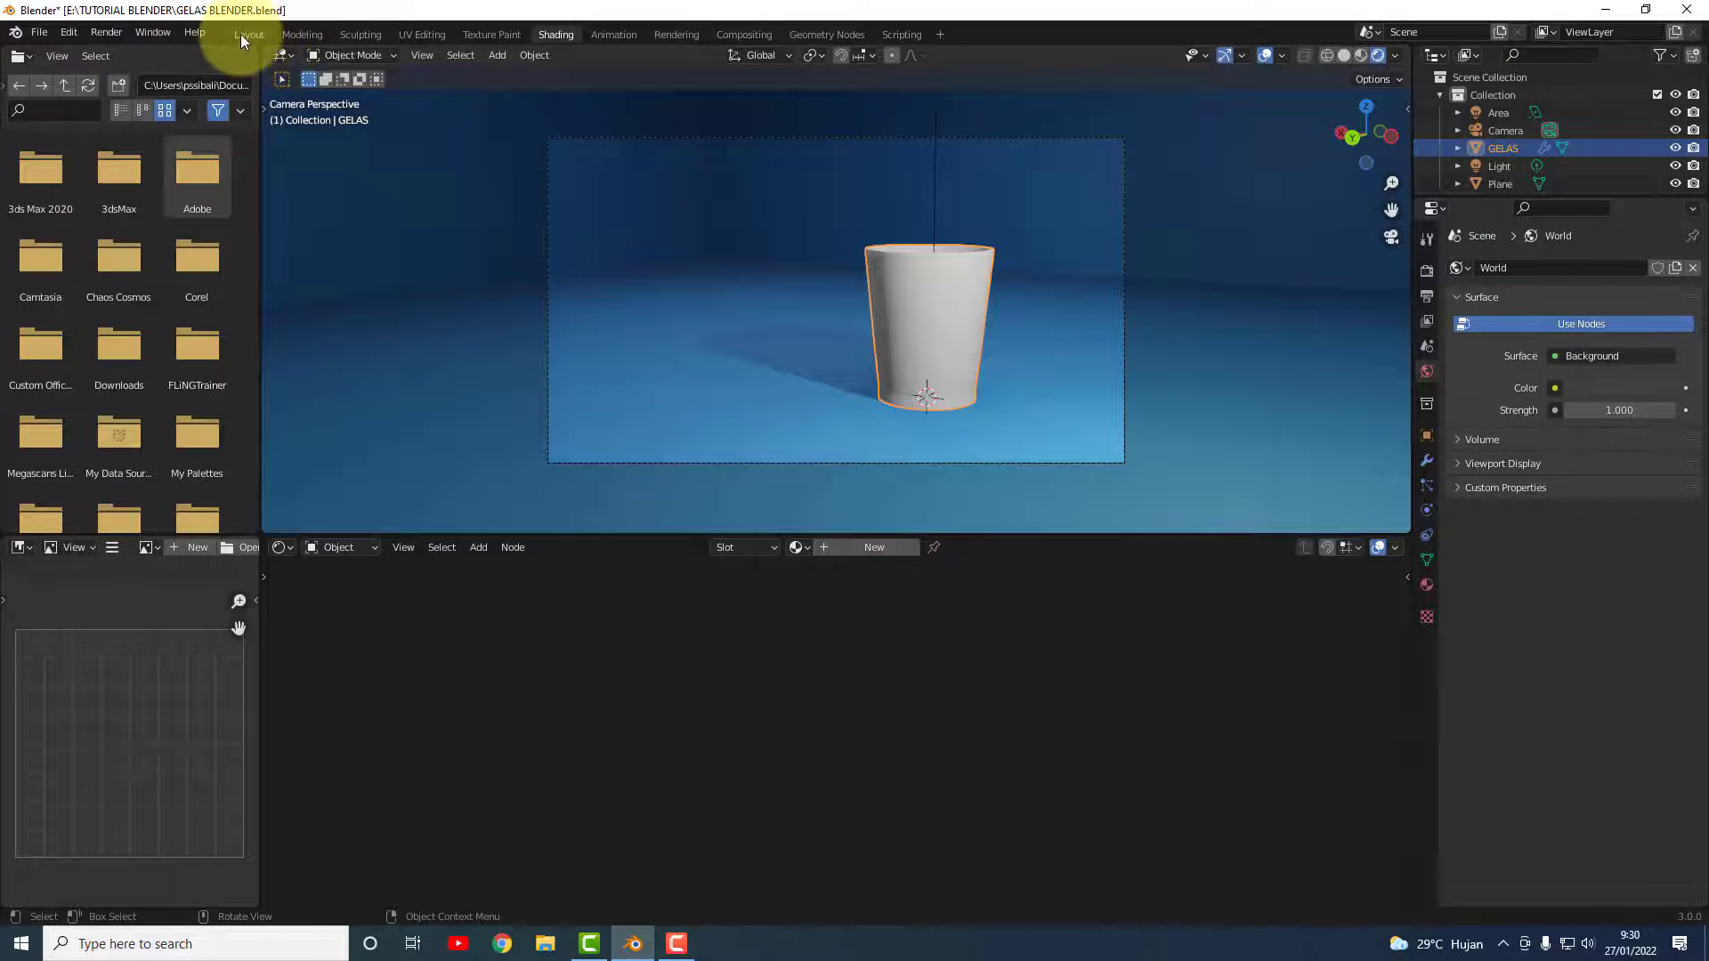
- Create a new material for the cup and delete its Principled BSDF node
click(824, 548)
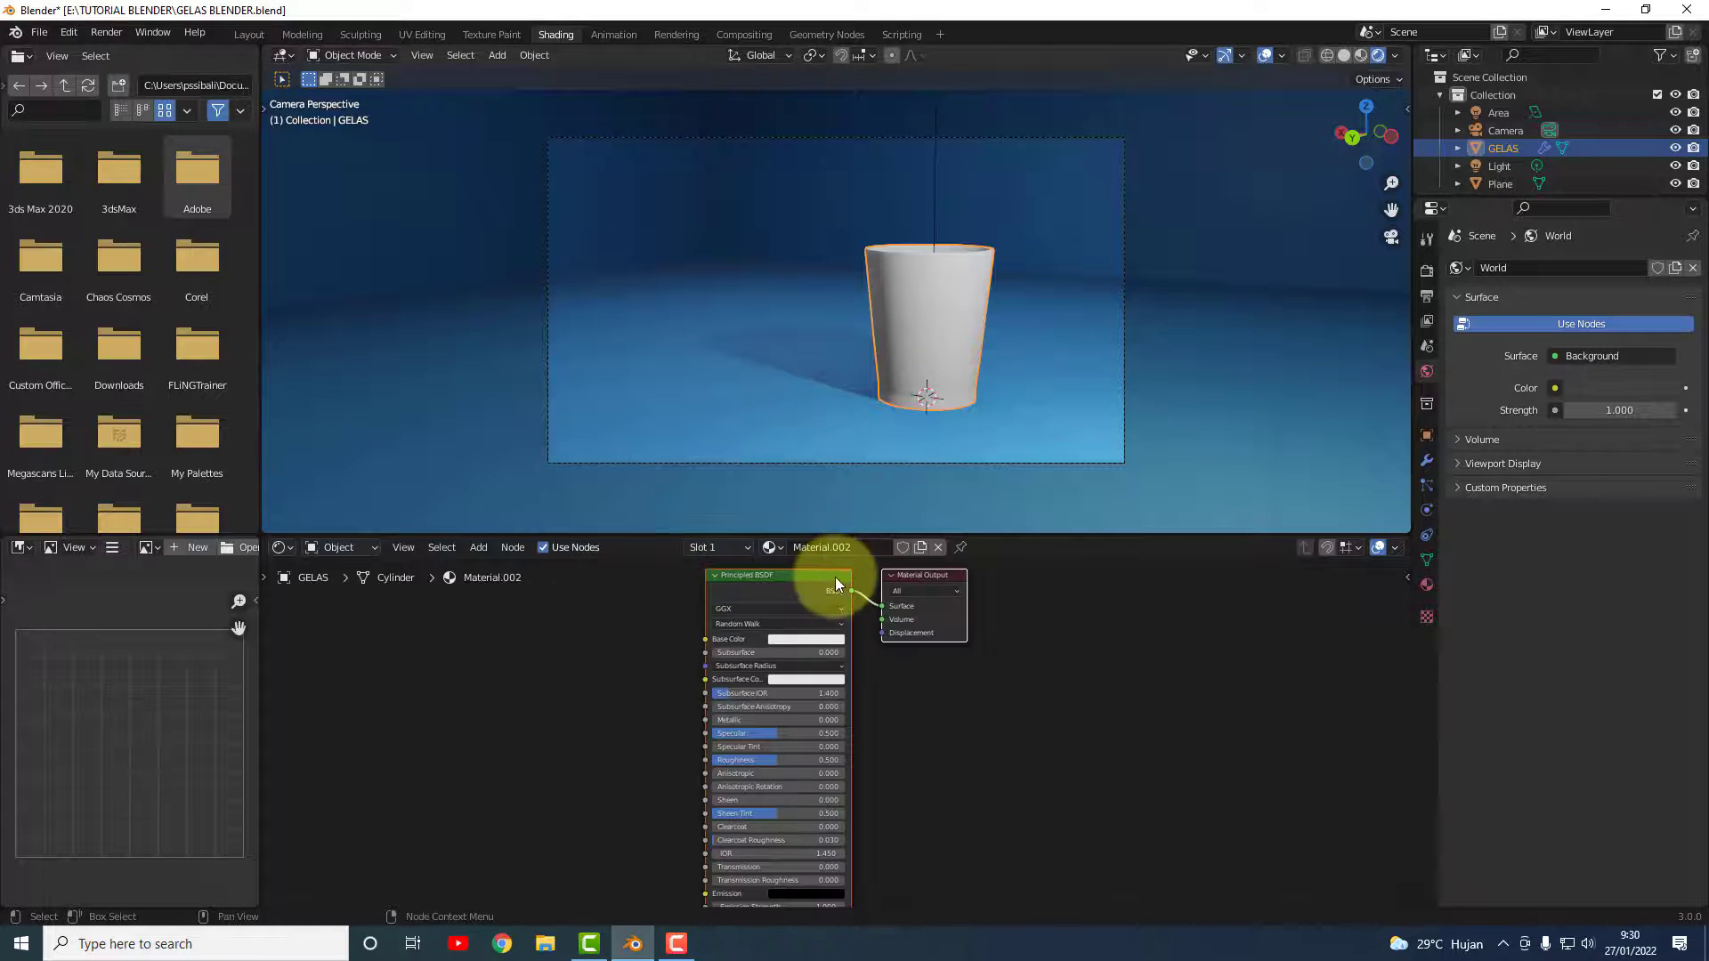
click(761, 576)
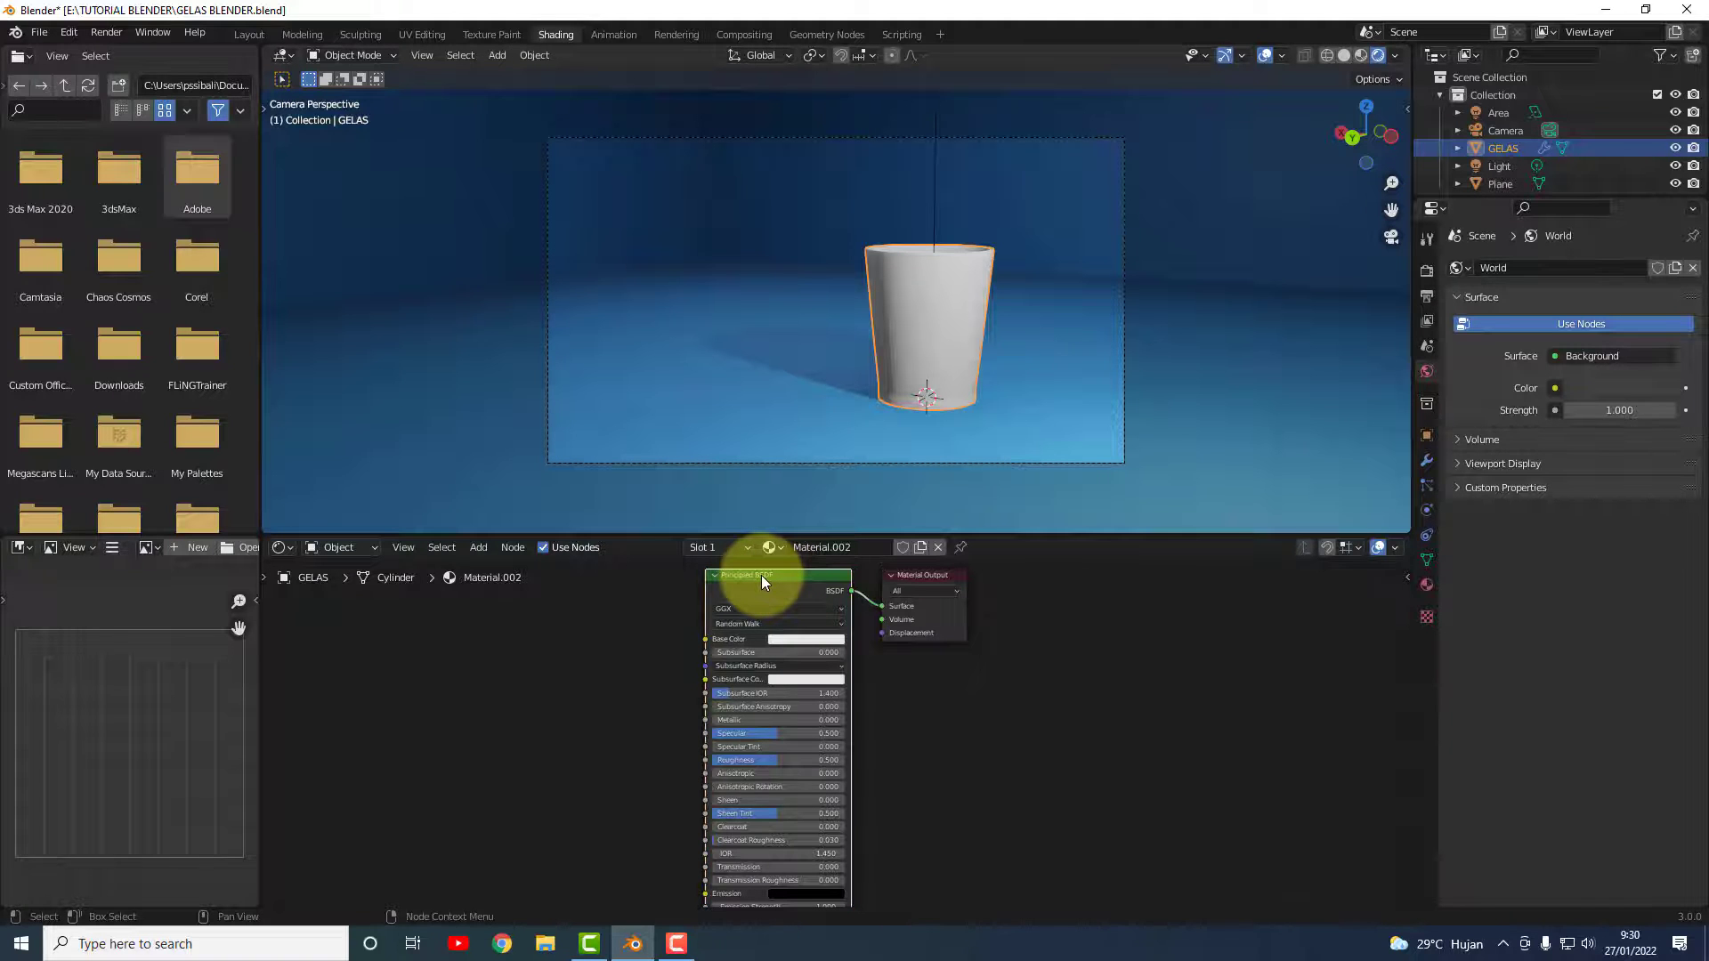
key(x)
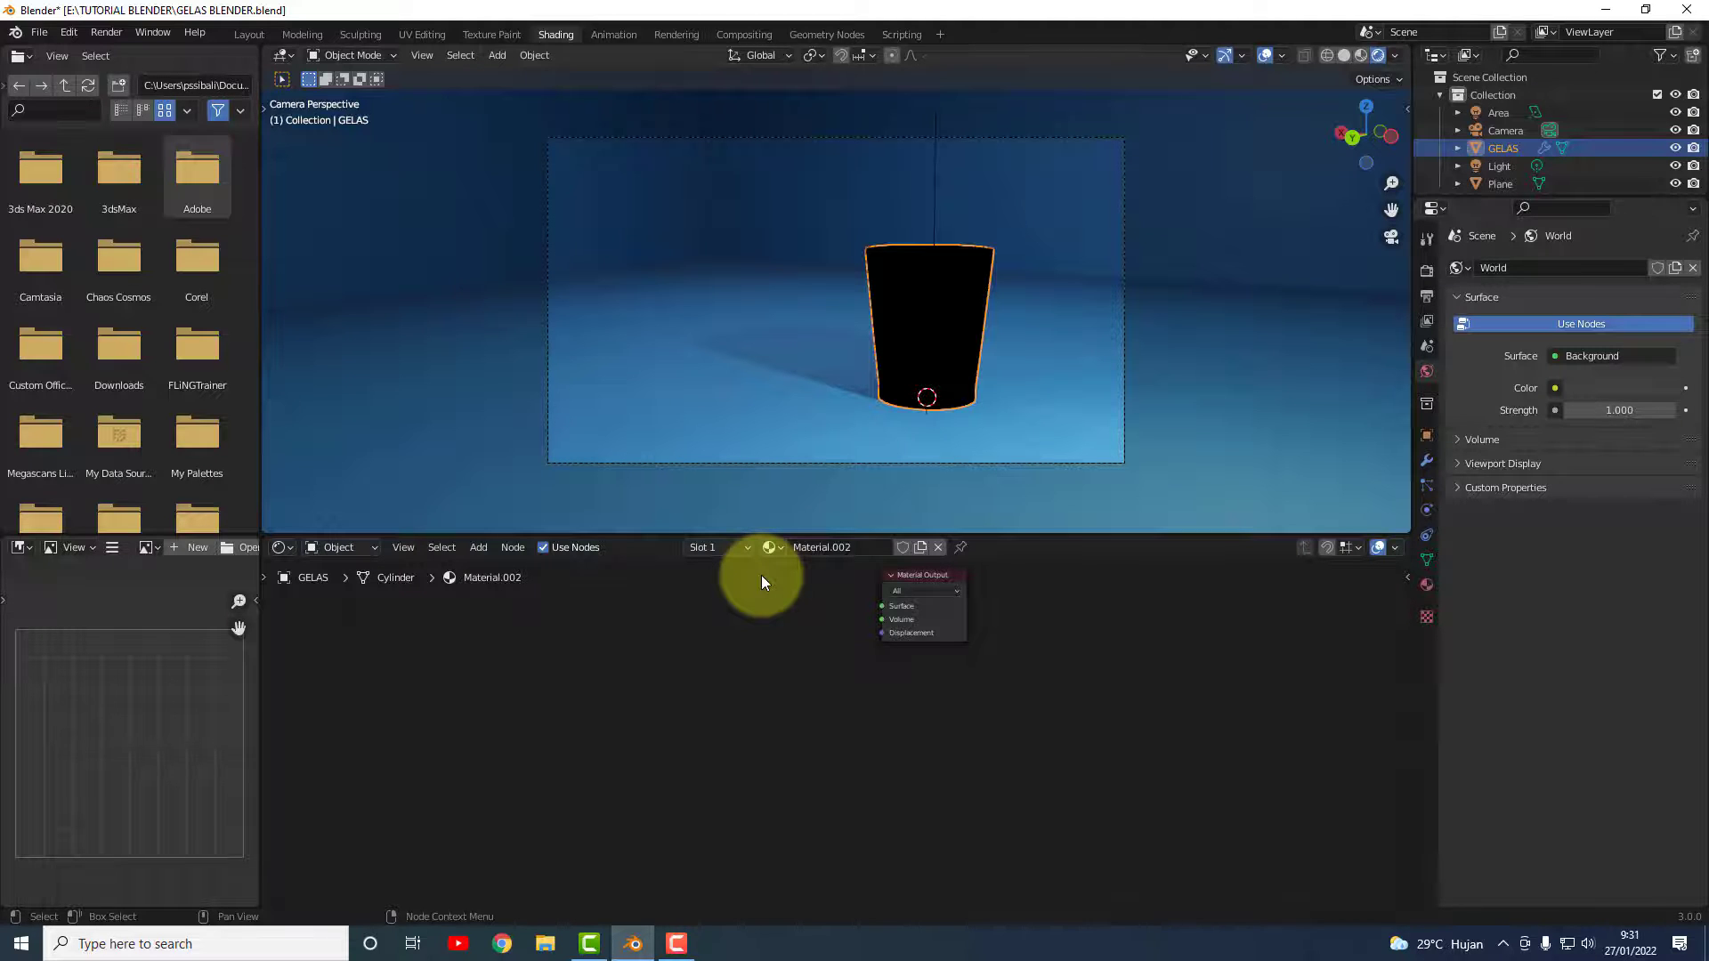
- Add a Mix Shader node to the cup's material and arrange it beside the Material Output node
click(485, 547)
click(516, 568)
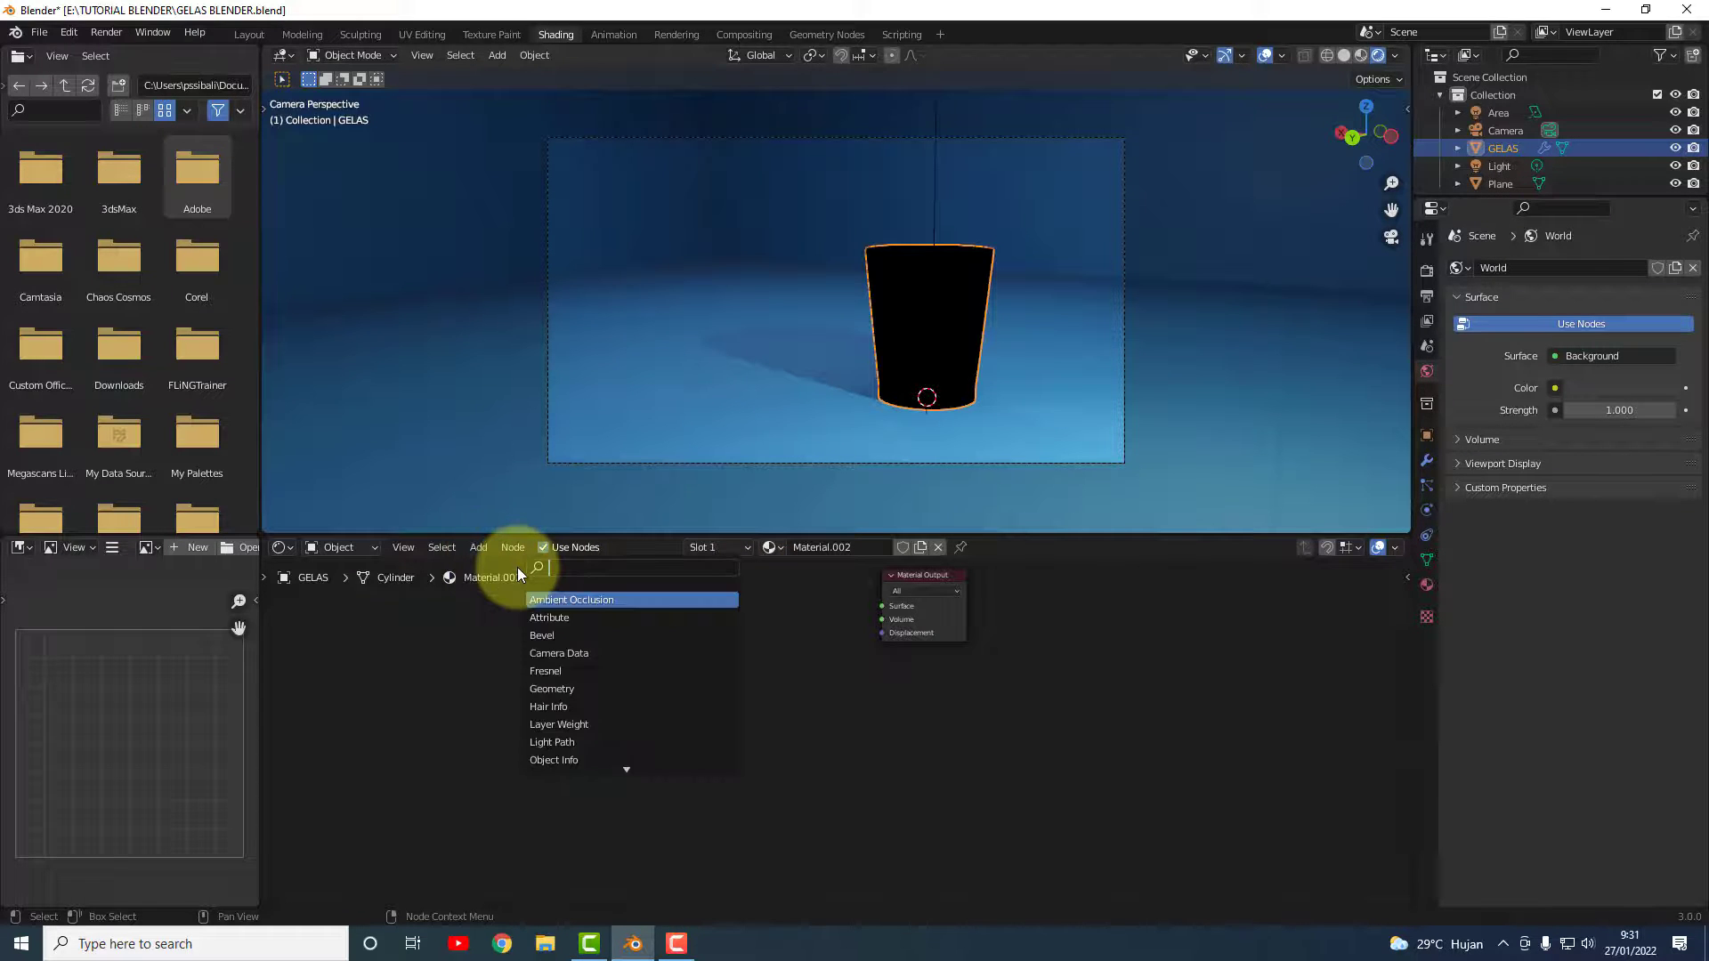
text(m)
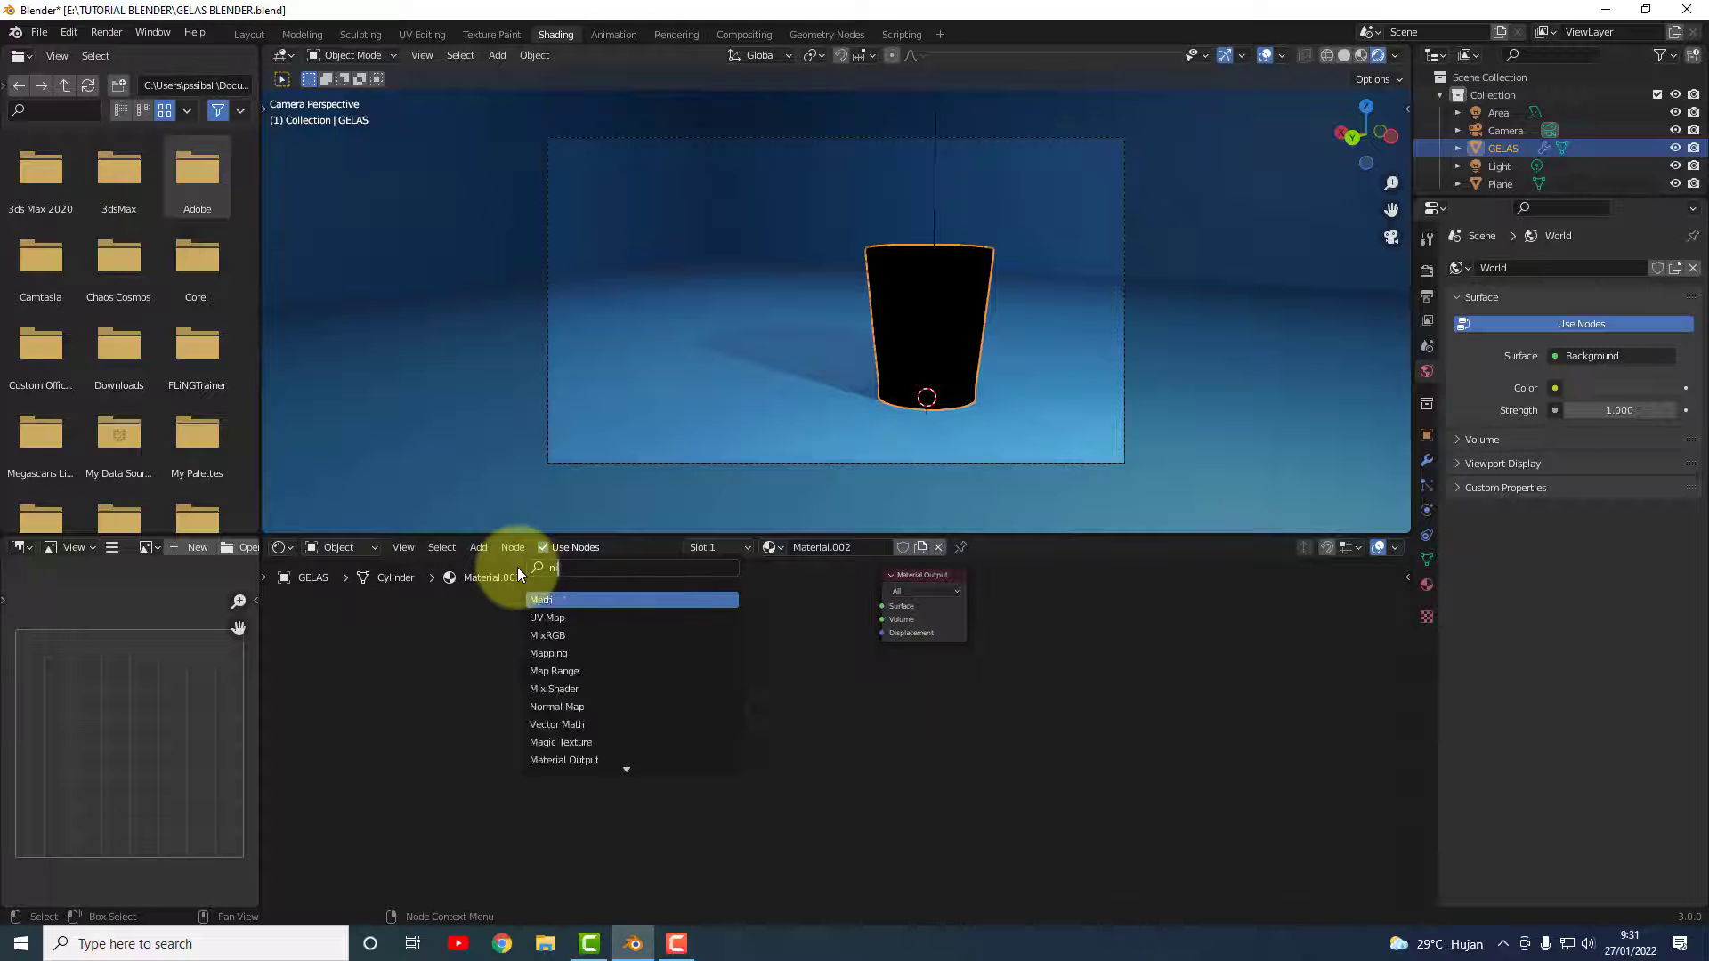
text(ixsha)
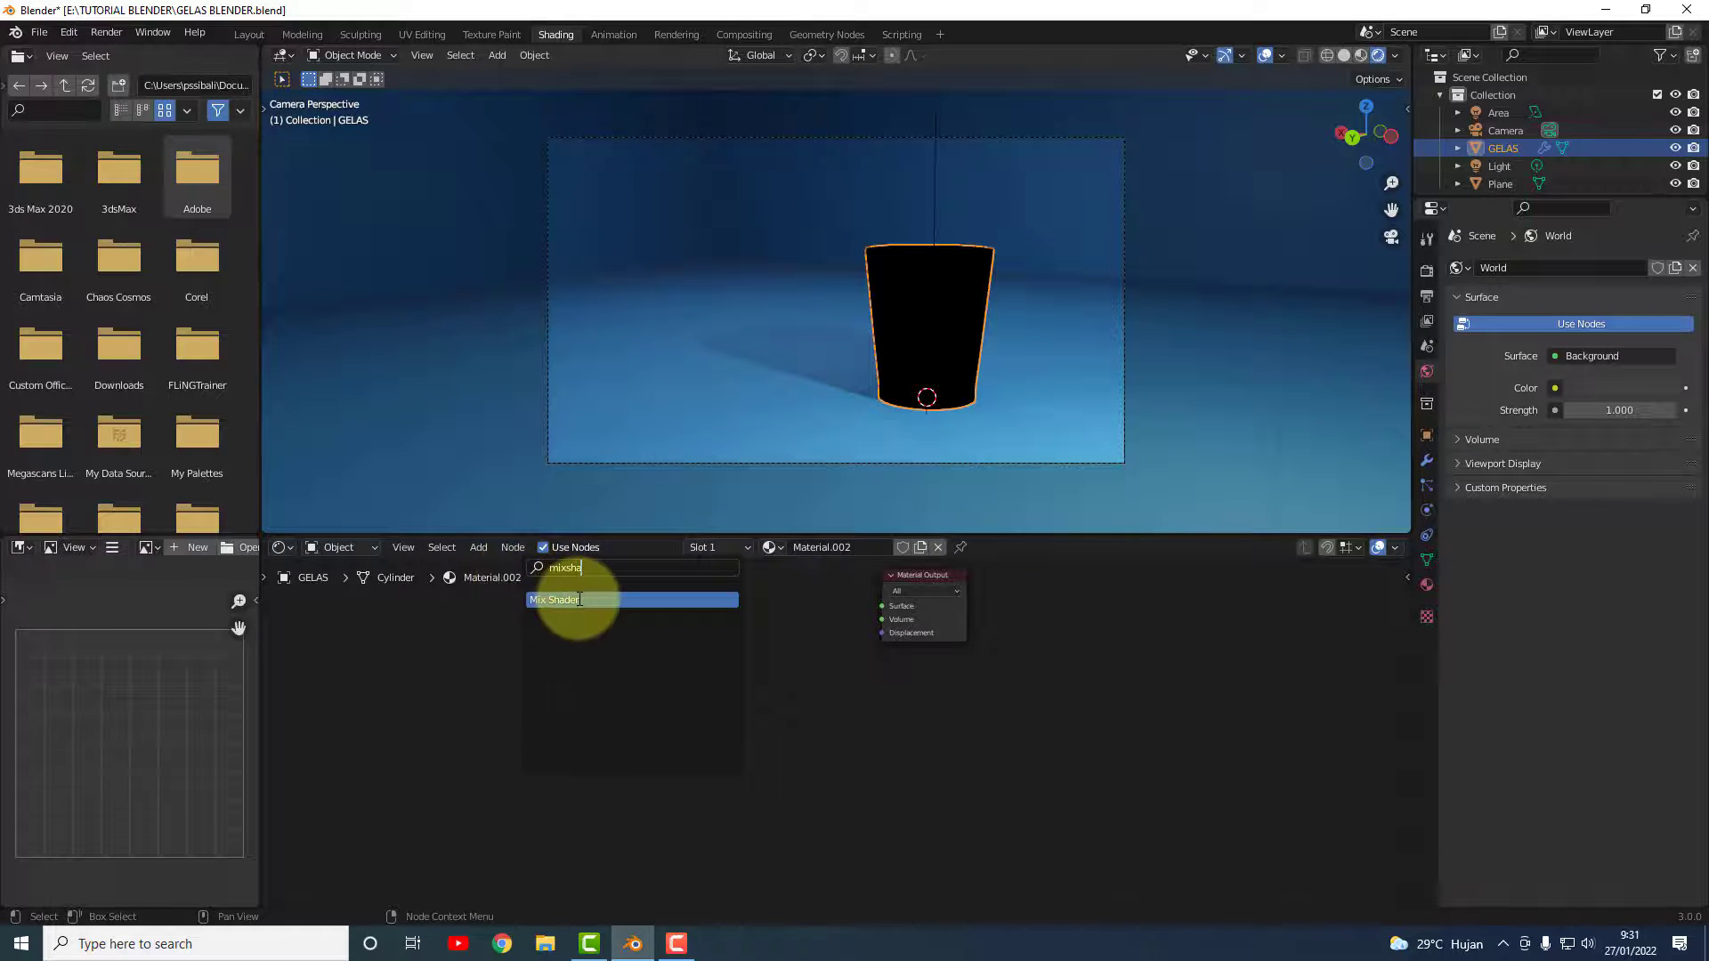
click(579, 600)
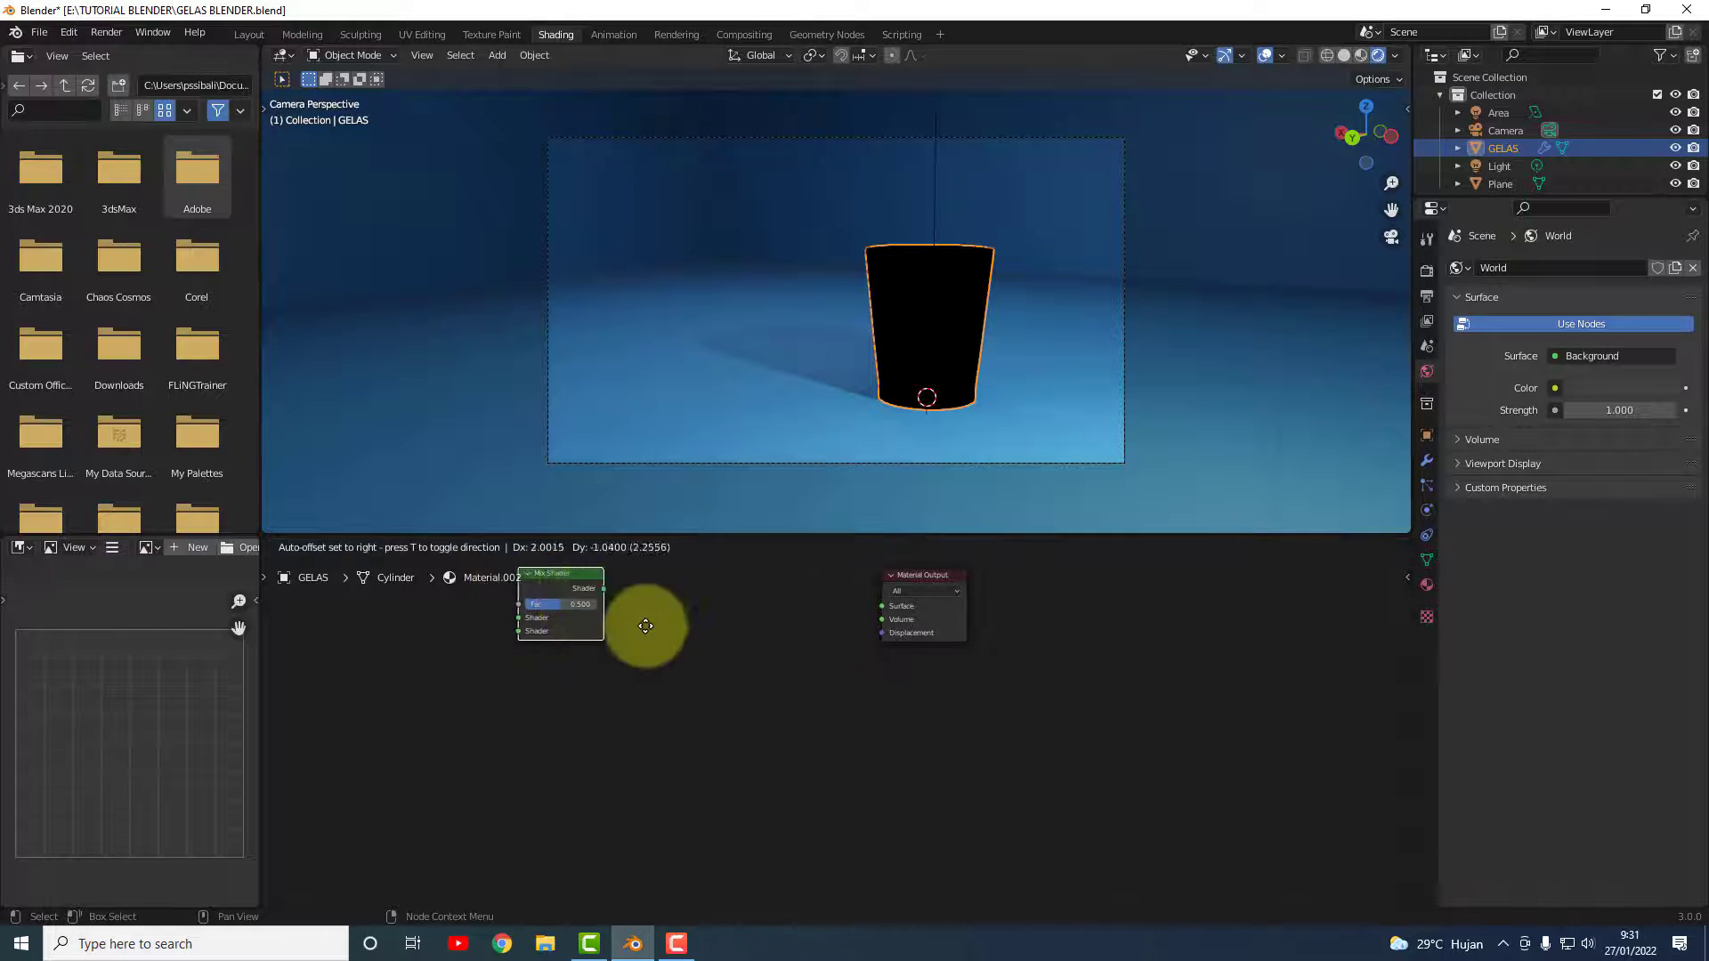
click(900, 678)
drag(927, 579, 966, 630)
mouse_move(803, 632)
mouse_down()
mouse_move(862, 641)
mouse_move(837, 631)
mouse_up()
- Add a Layer Weight node to the cup's material and place it beside the Mix Shader node
click(478, 547)
click(499, 567)
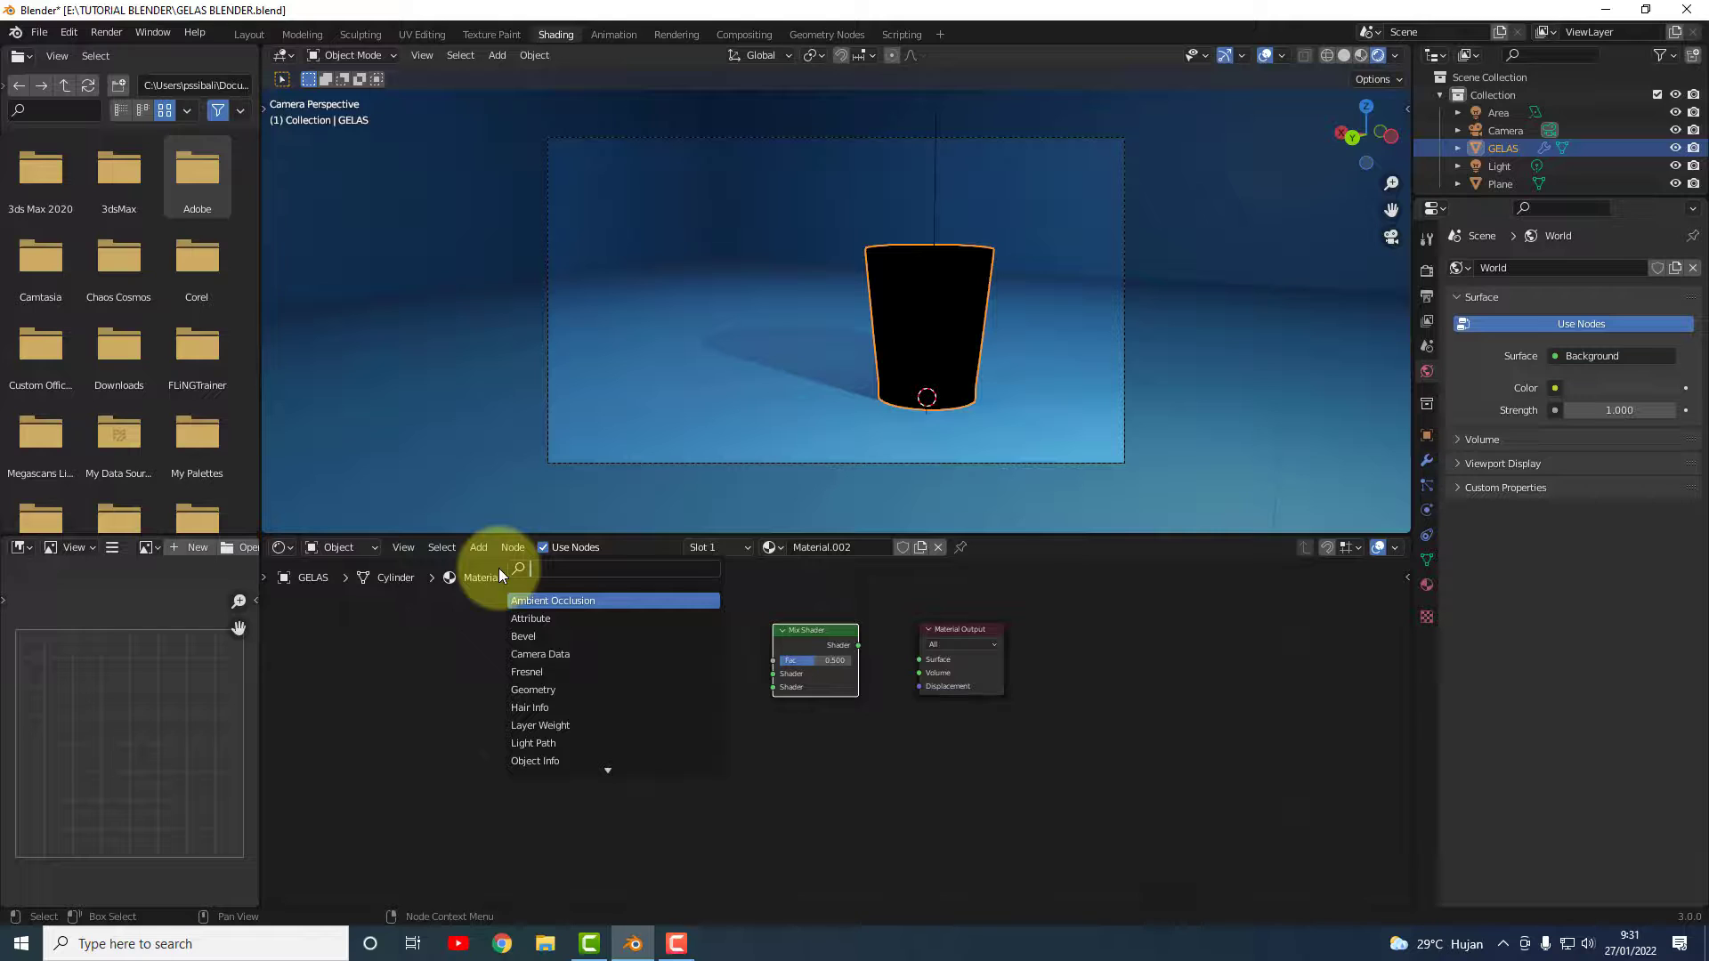
text(layer)
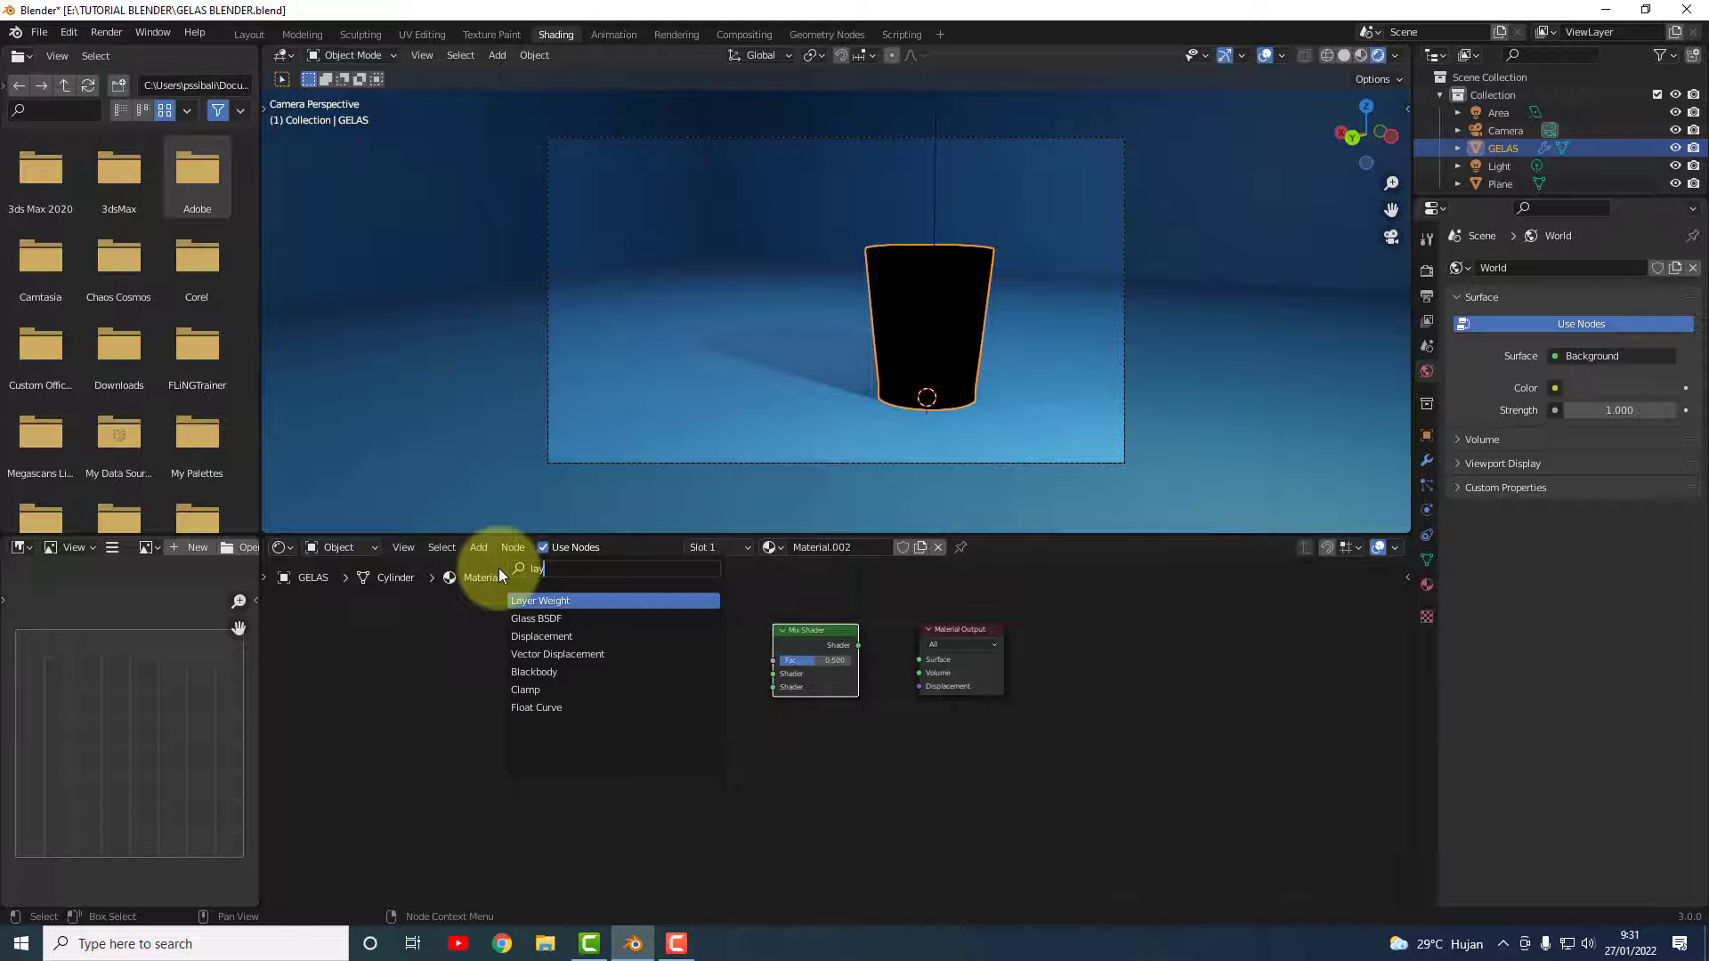
click(536, 600)
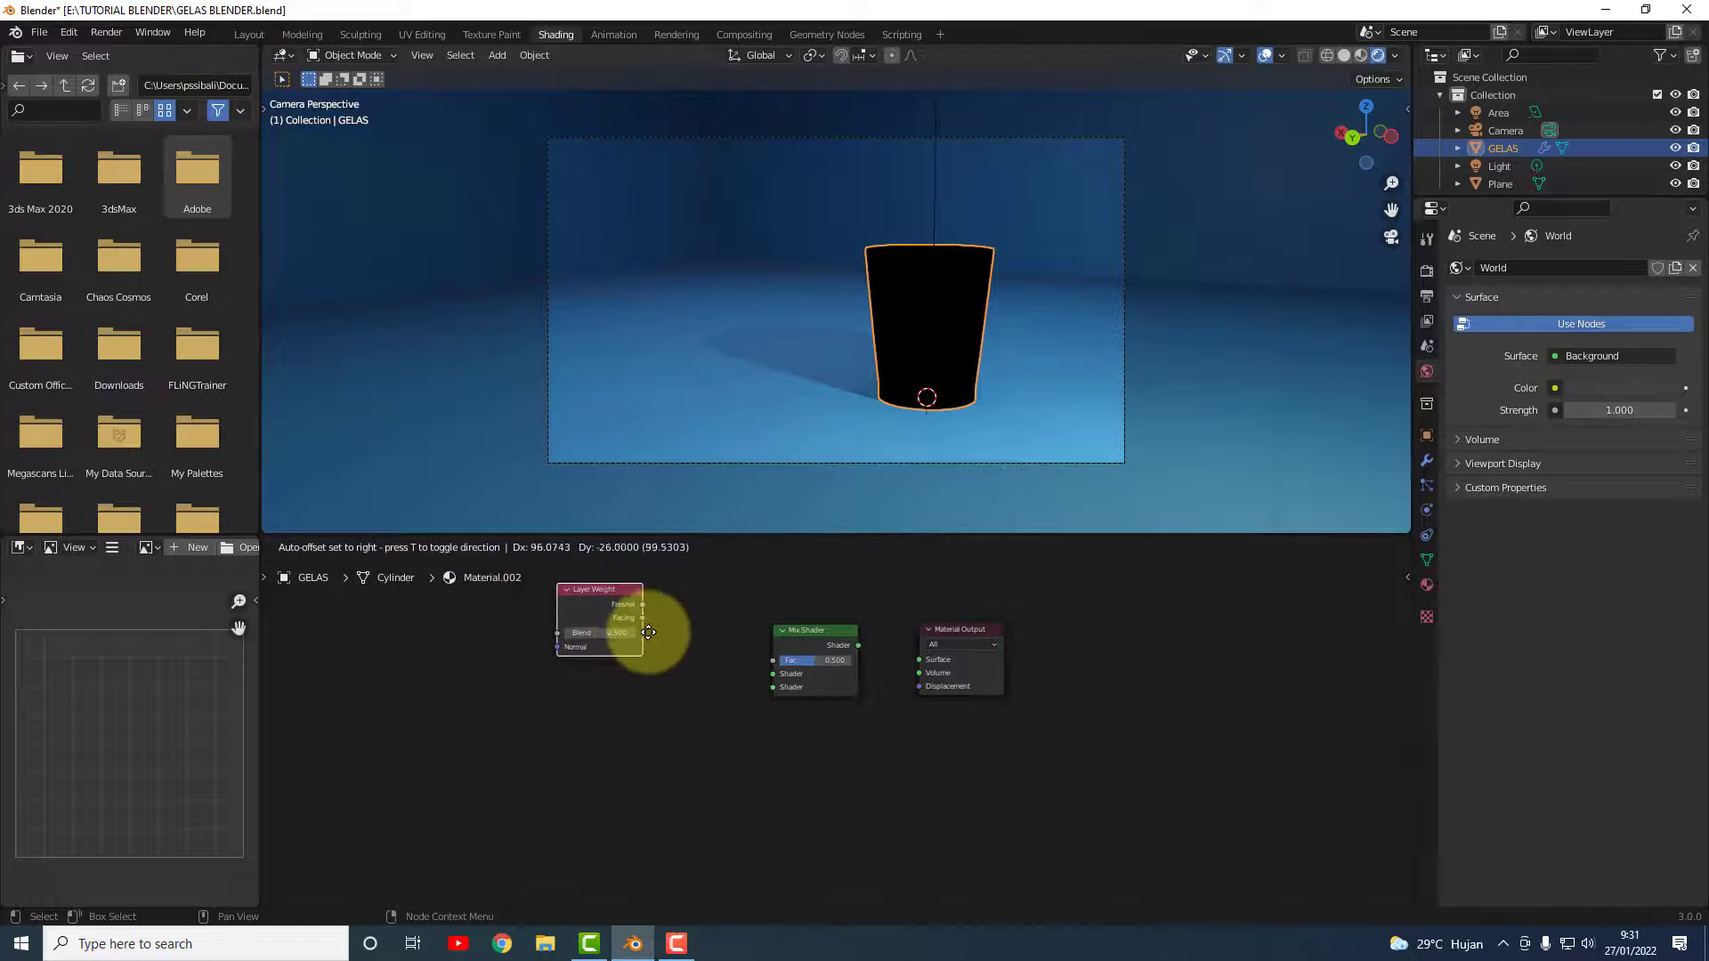
click(725, 630)
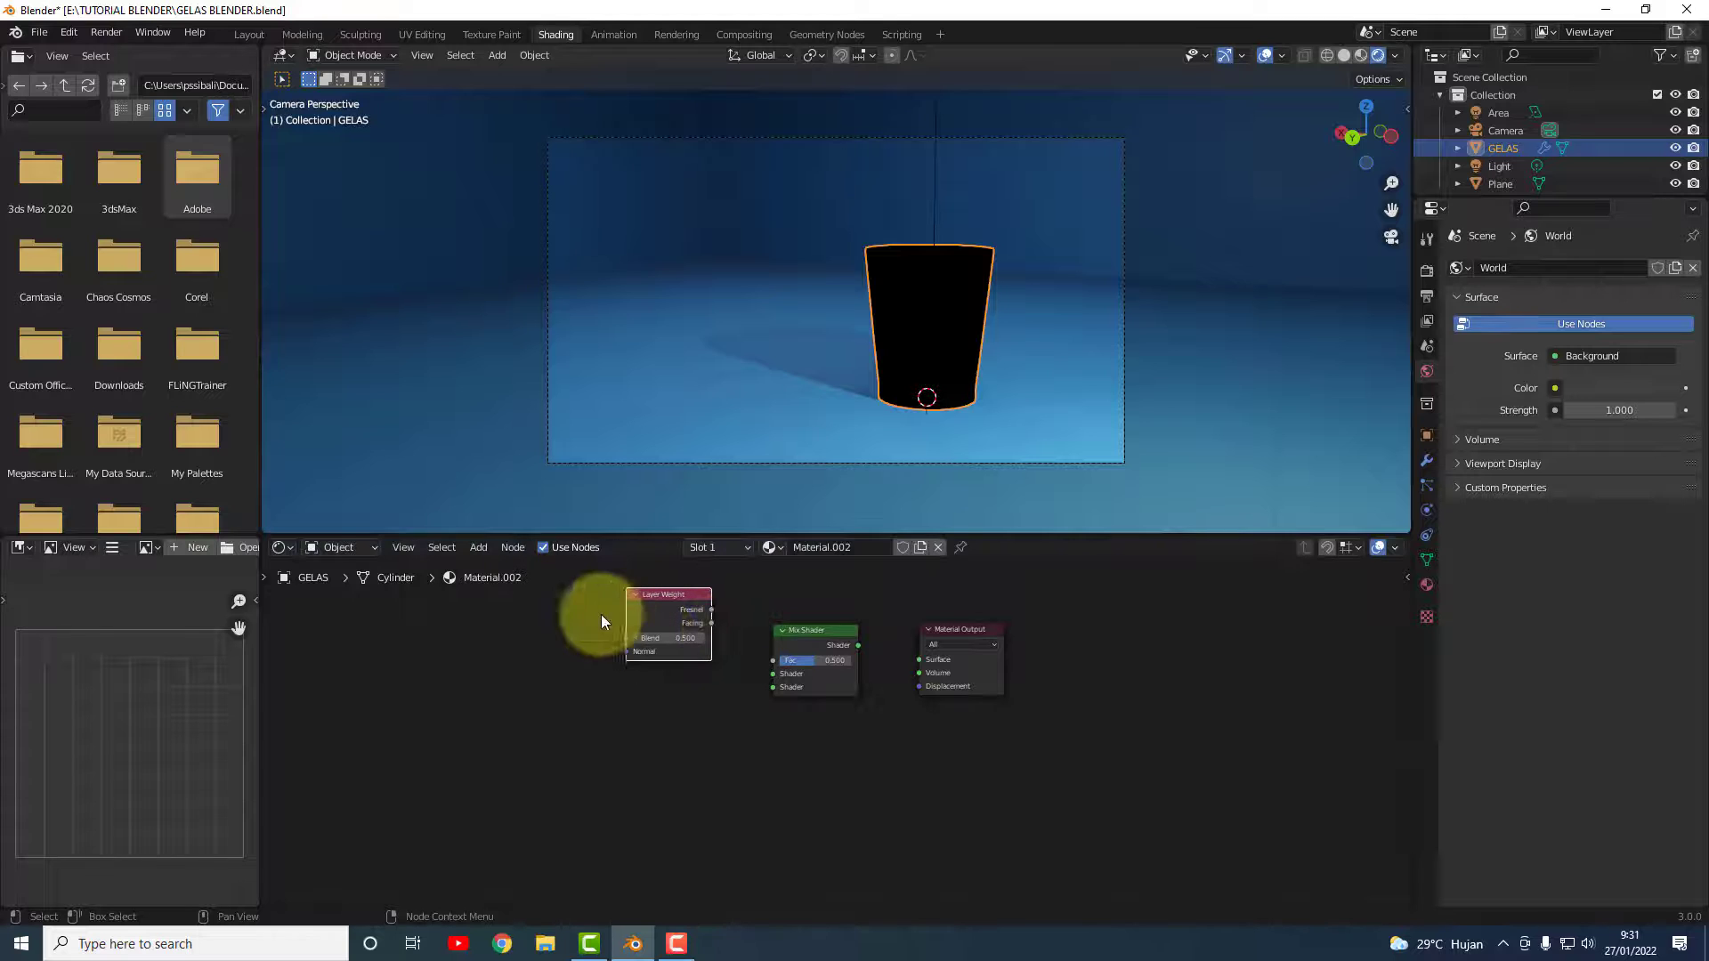
- Add a Glass BSDF node and place it directly below the Layer Weight node
click(477, 547)
click(498, 569)
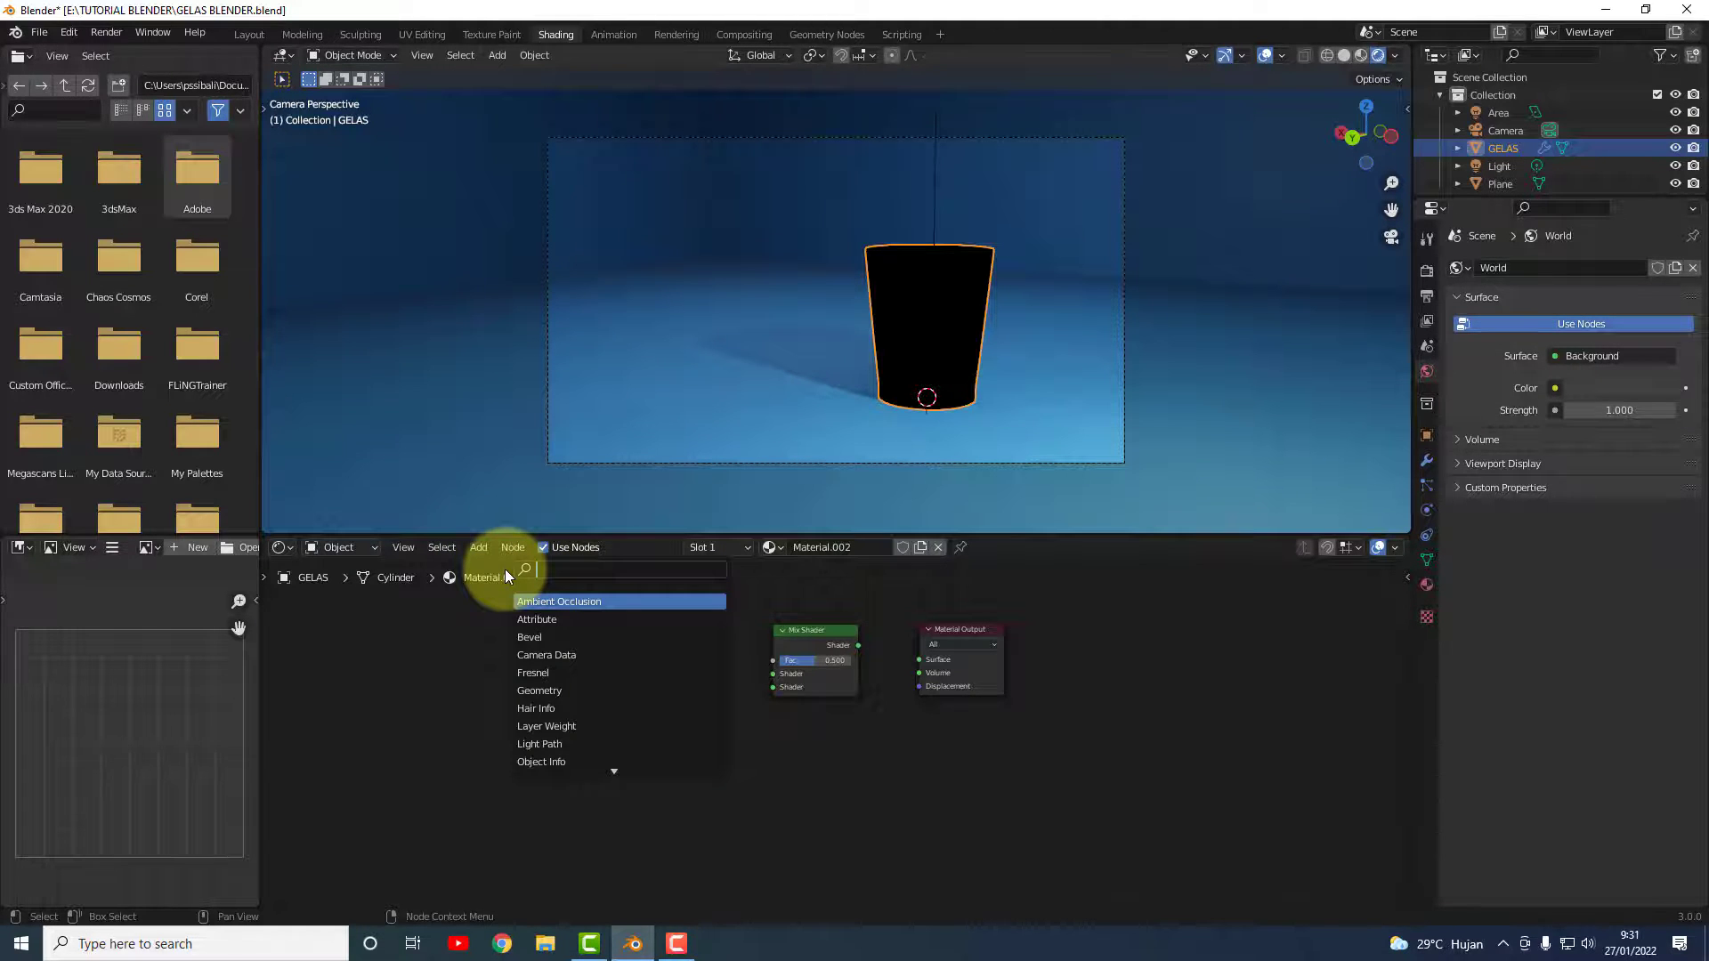
text(glass)
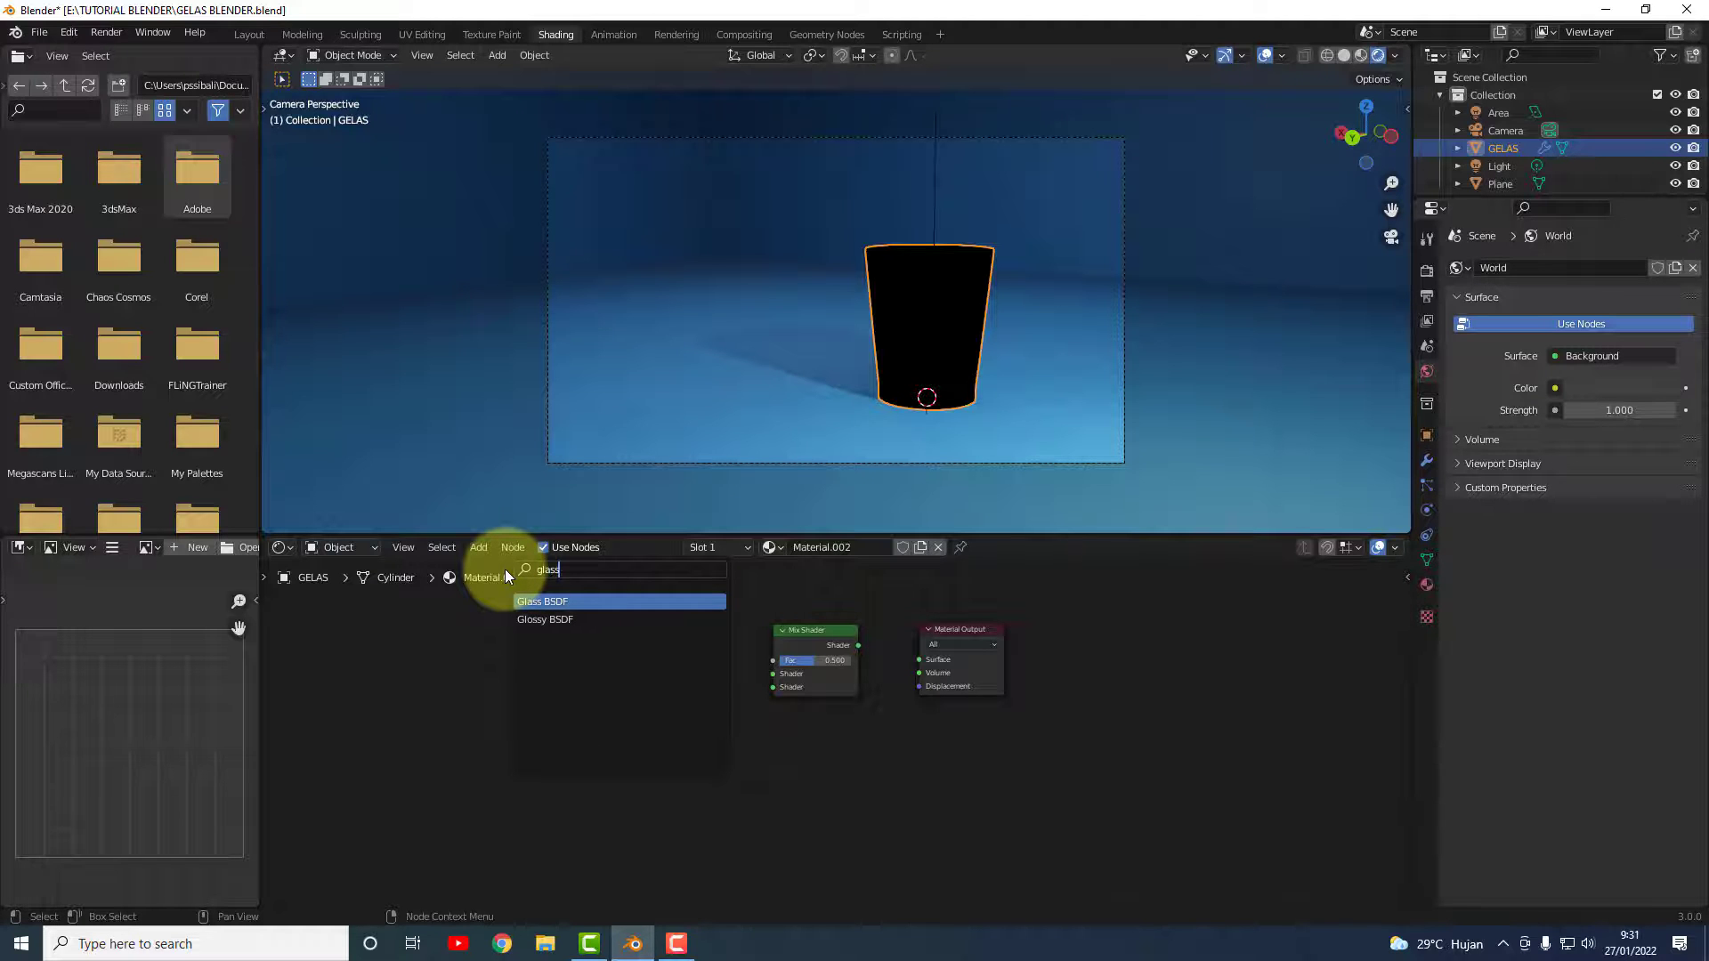
click(565, 602)
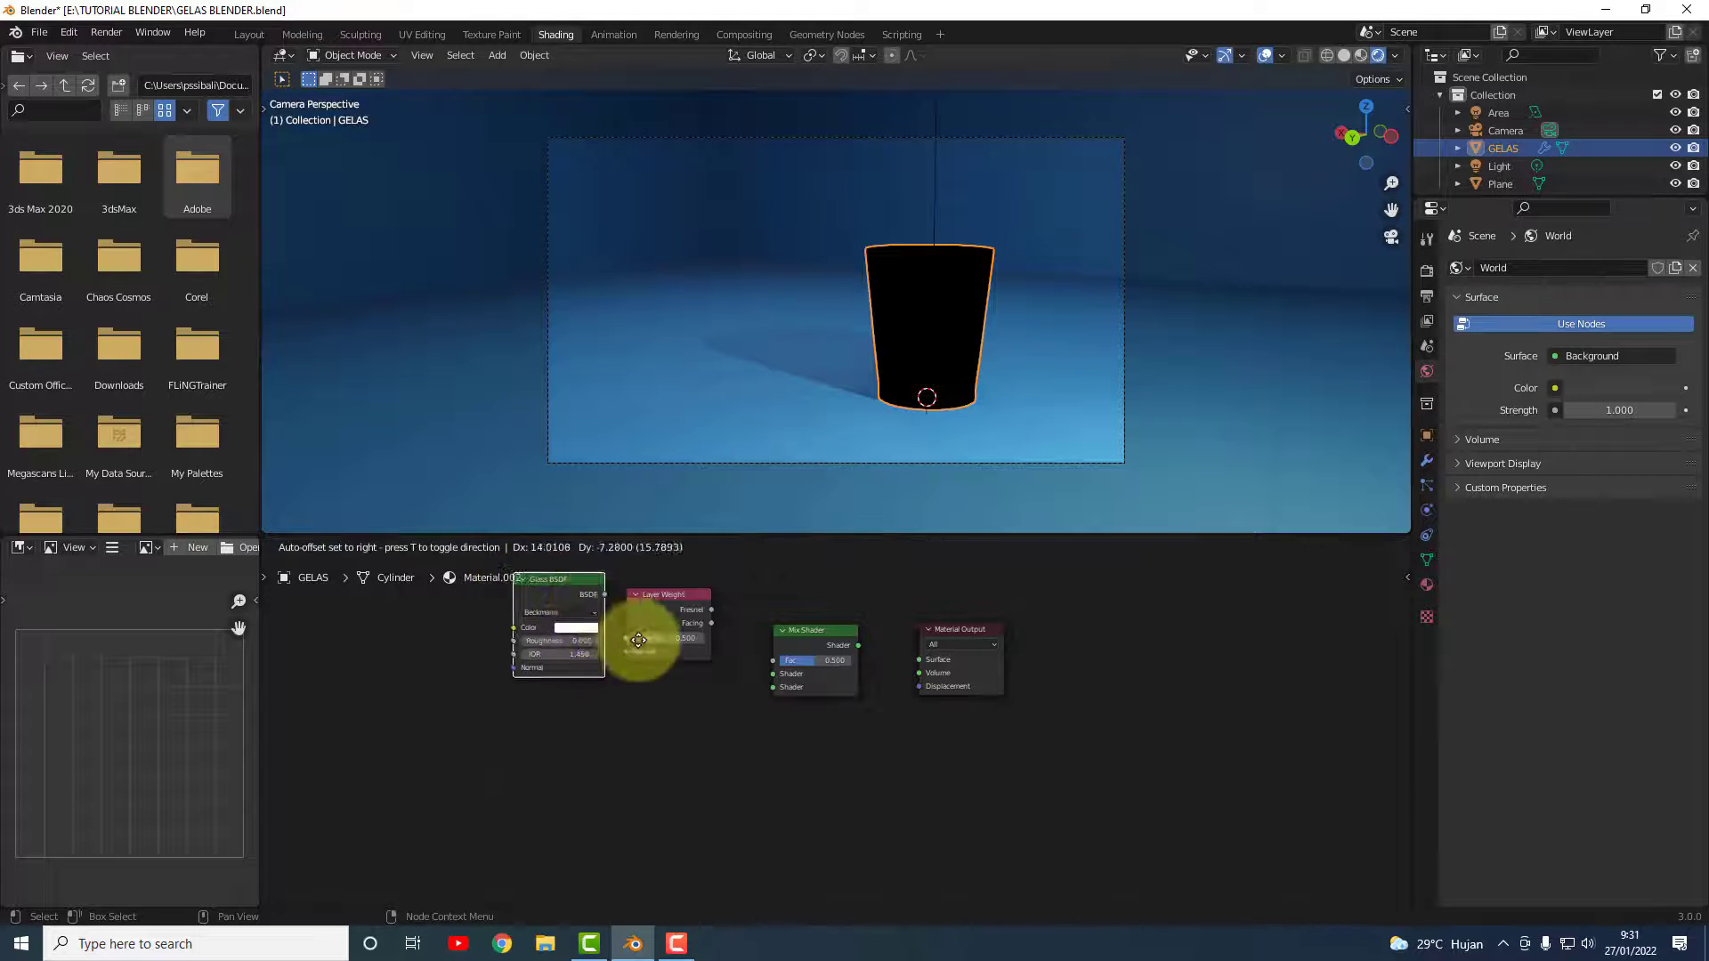
click(739, 755)
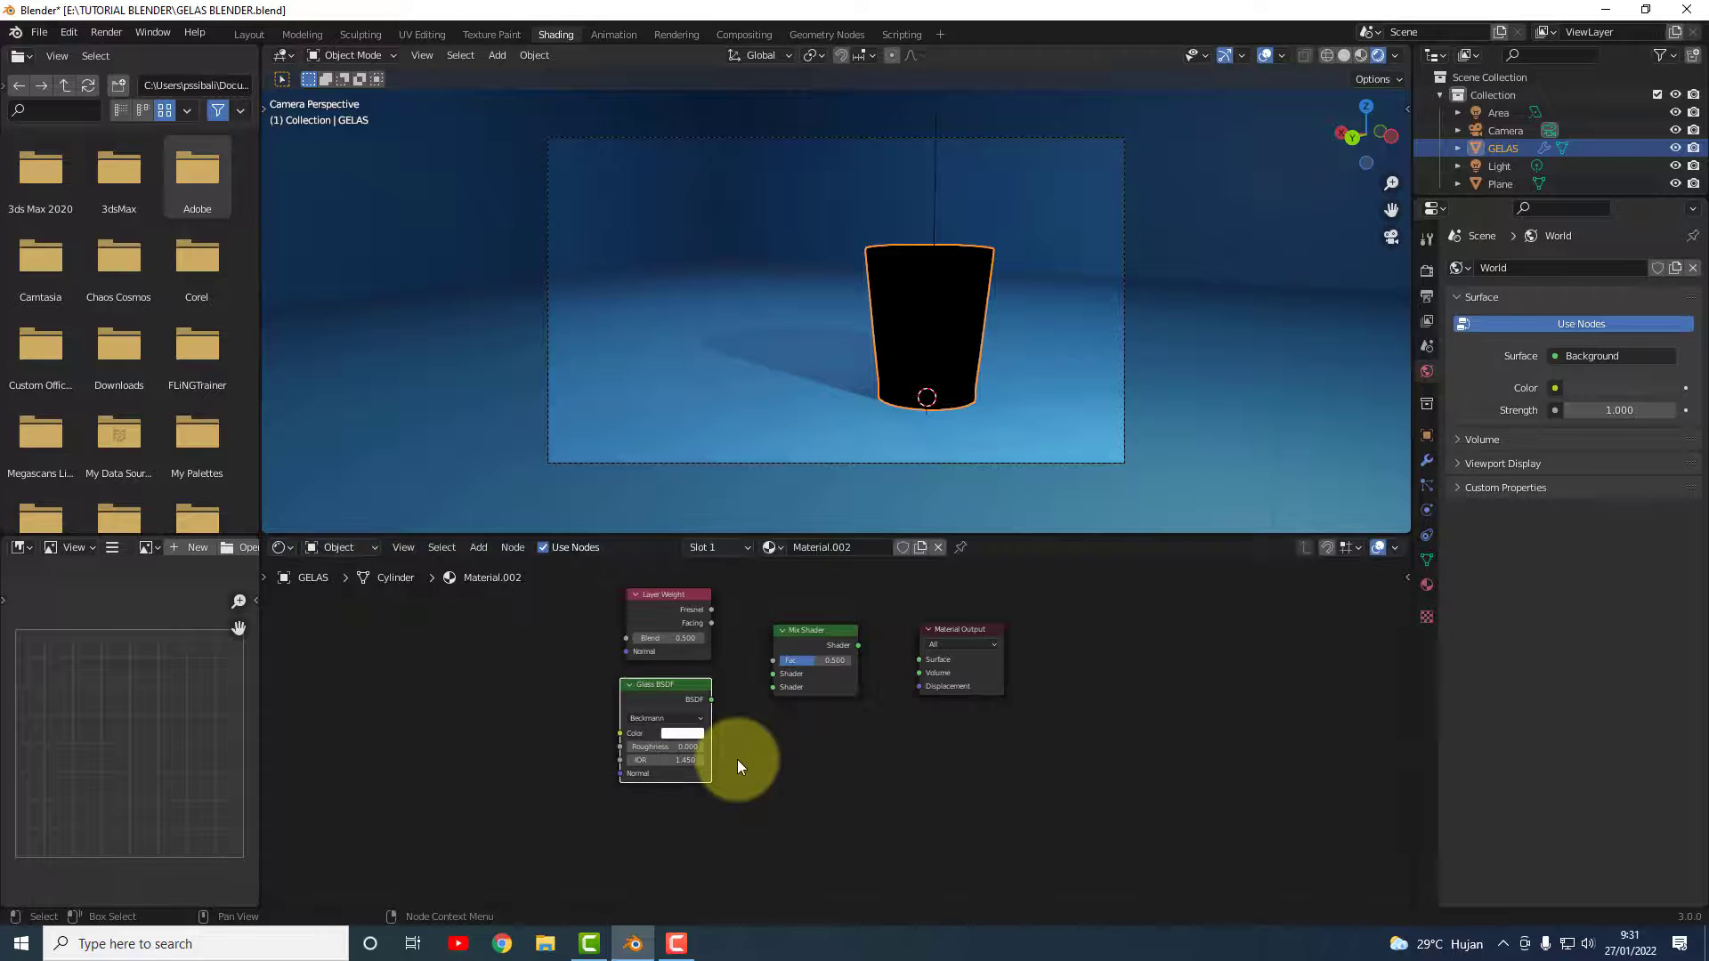
drag(648, 687, 649, 694)
- Add a Glossy BSDF node and line it up below the Glass BSDF node
click(476, 548)
click(506, 565)
text(gloss)
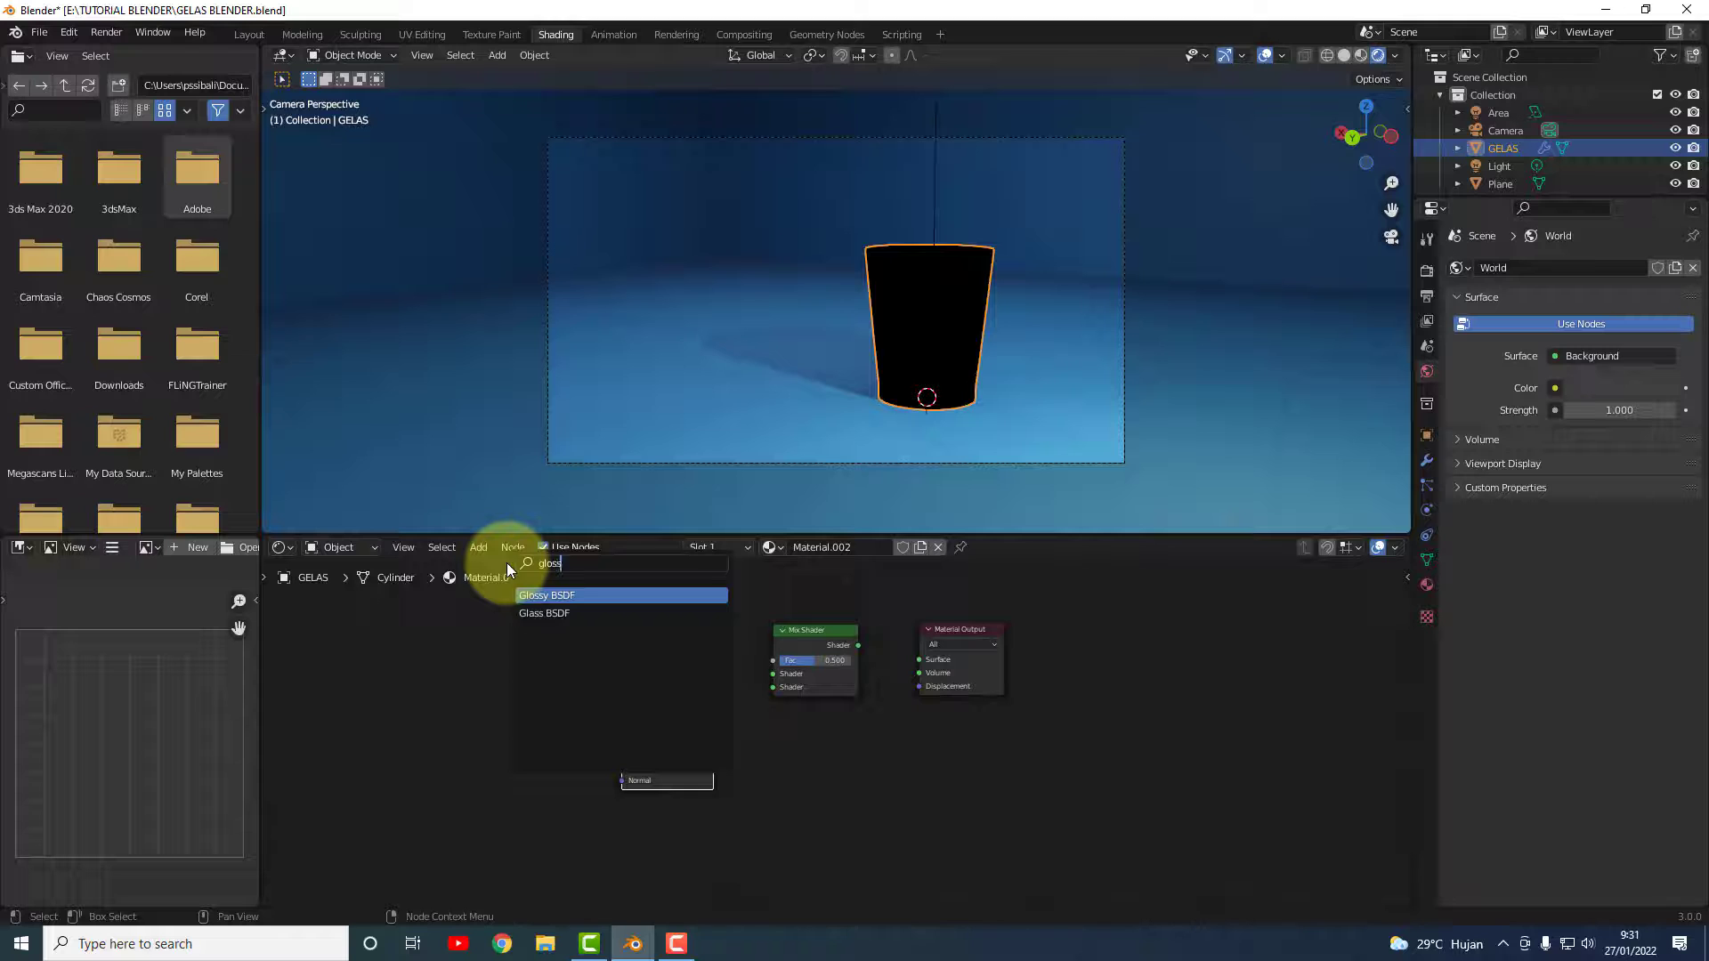
click(561, 595)
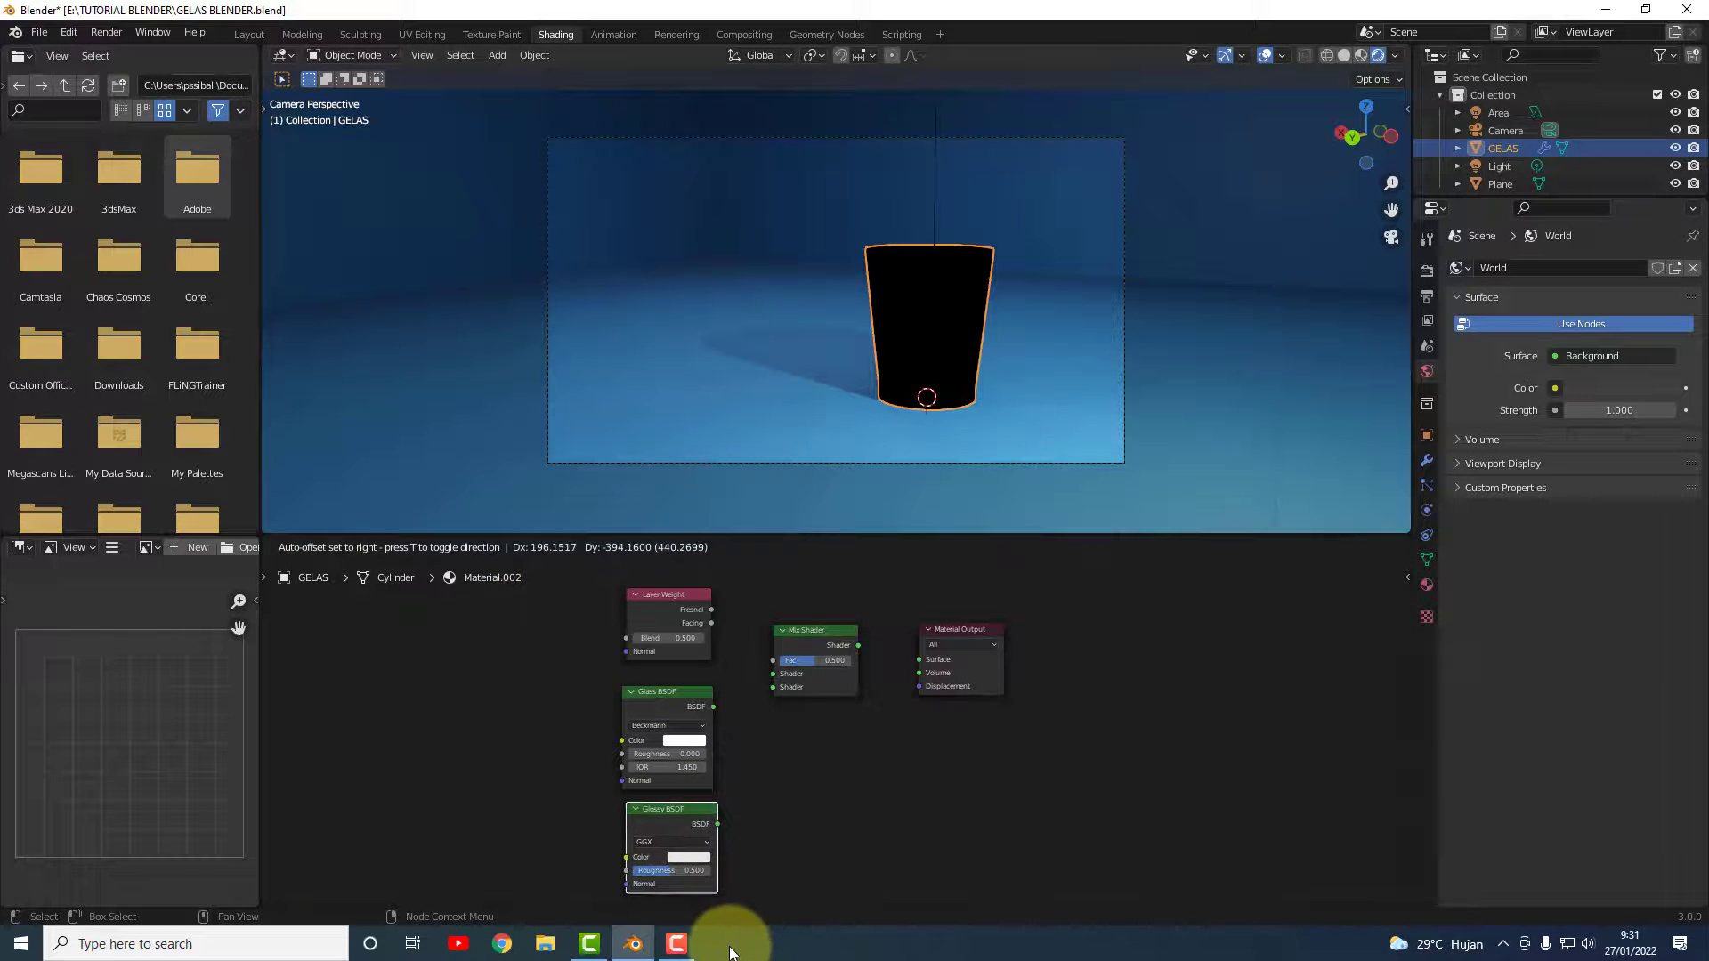
click(751, 929)
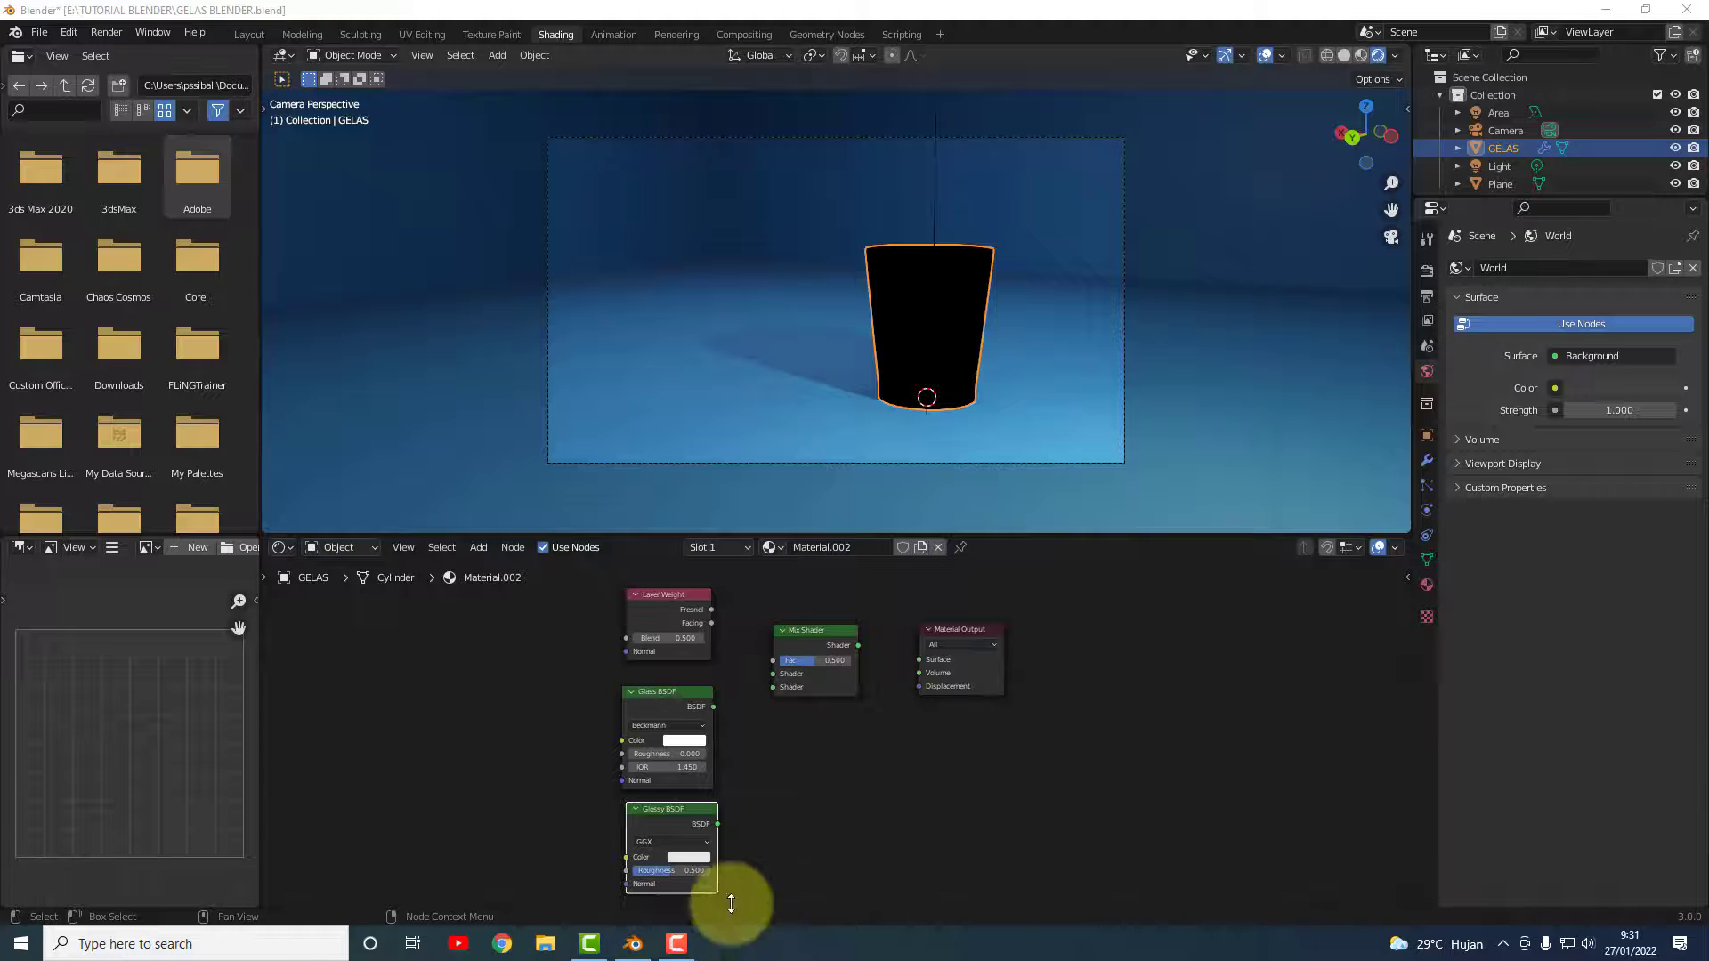
click(687, 817)
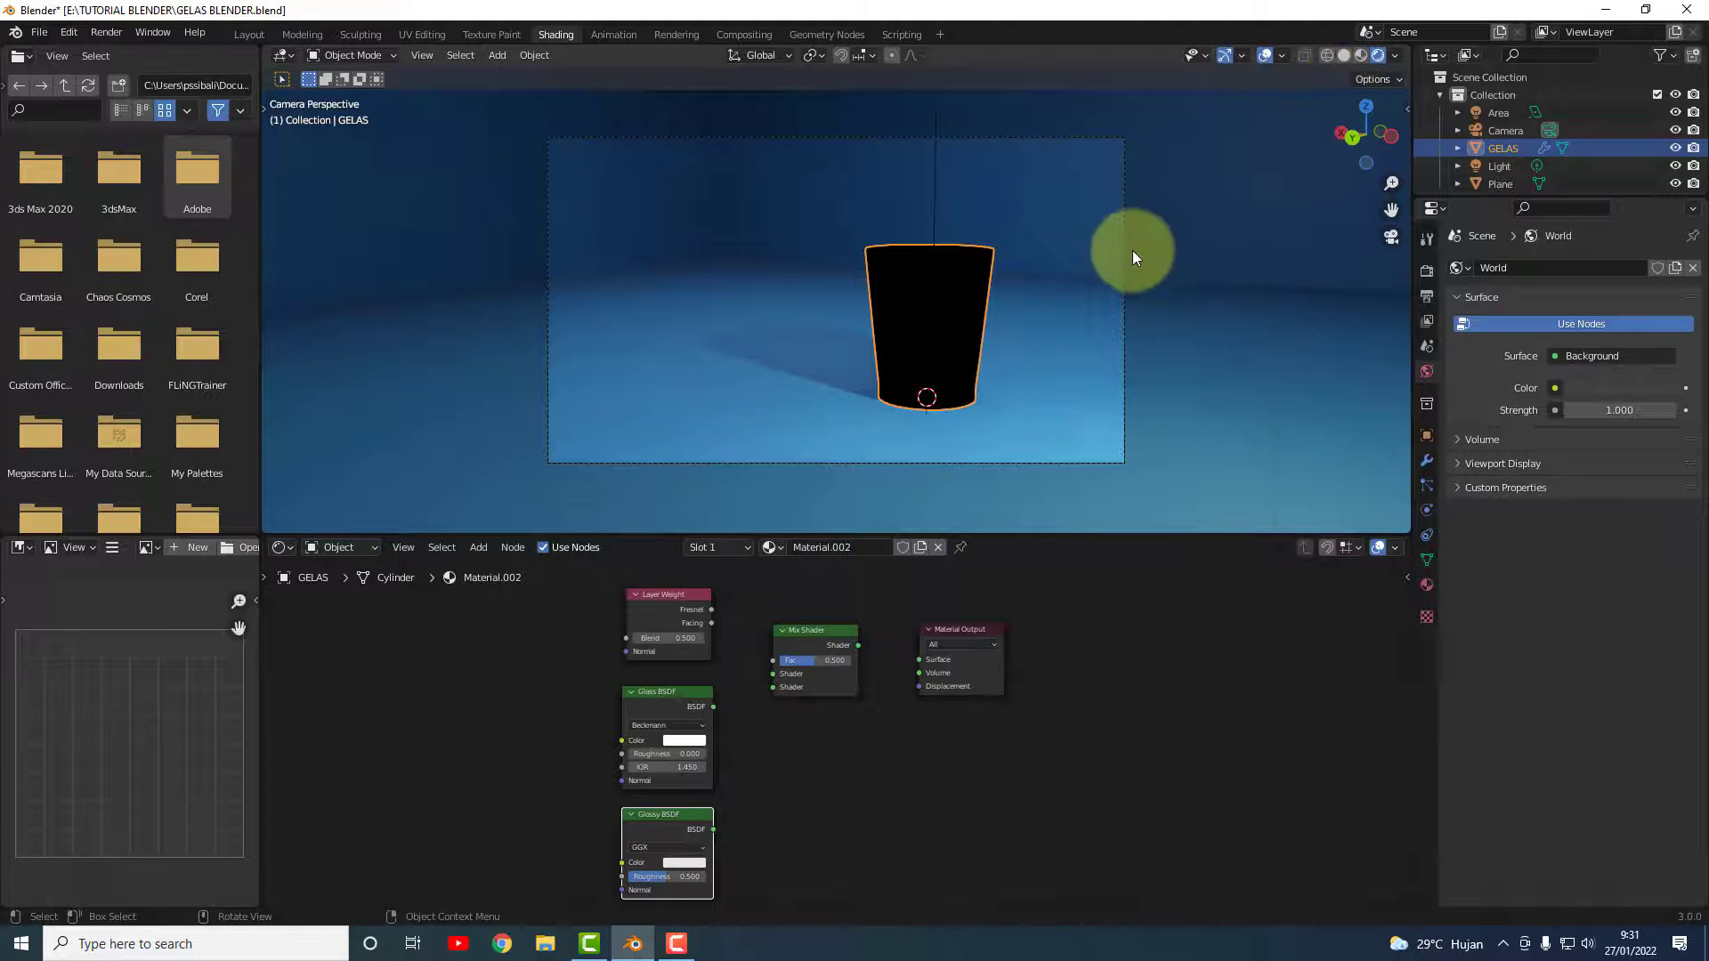
- Compare Material Preview with Rendered shading in the viewport and leave it in Material Preview
click(1361, 55)
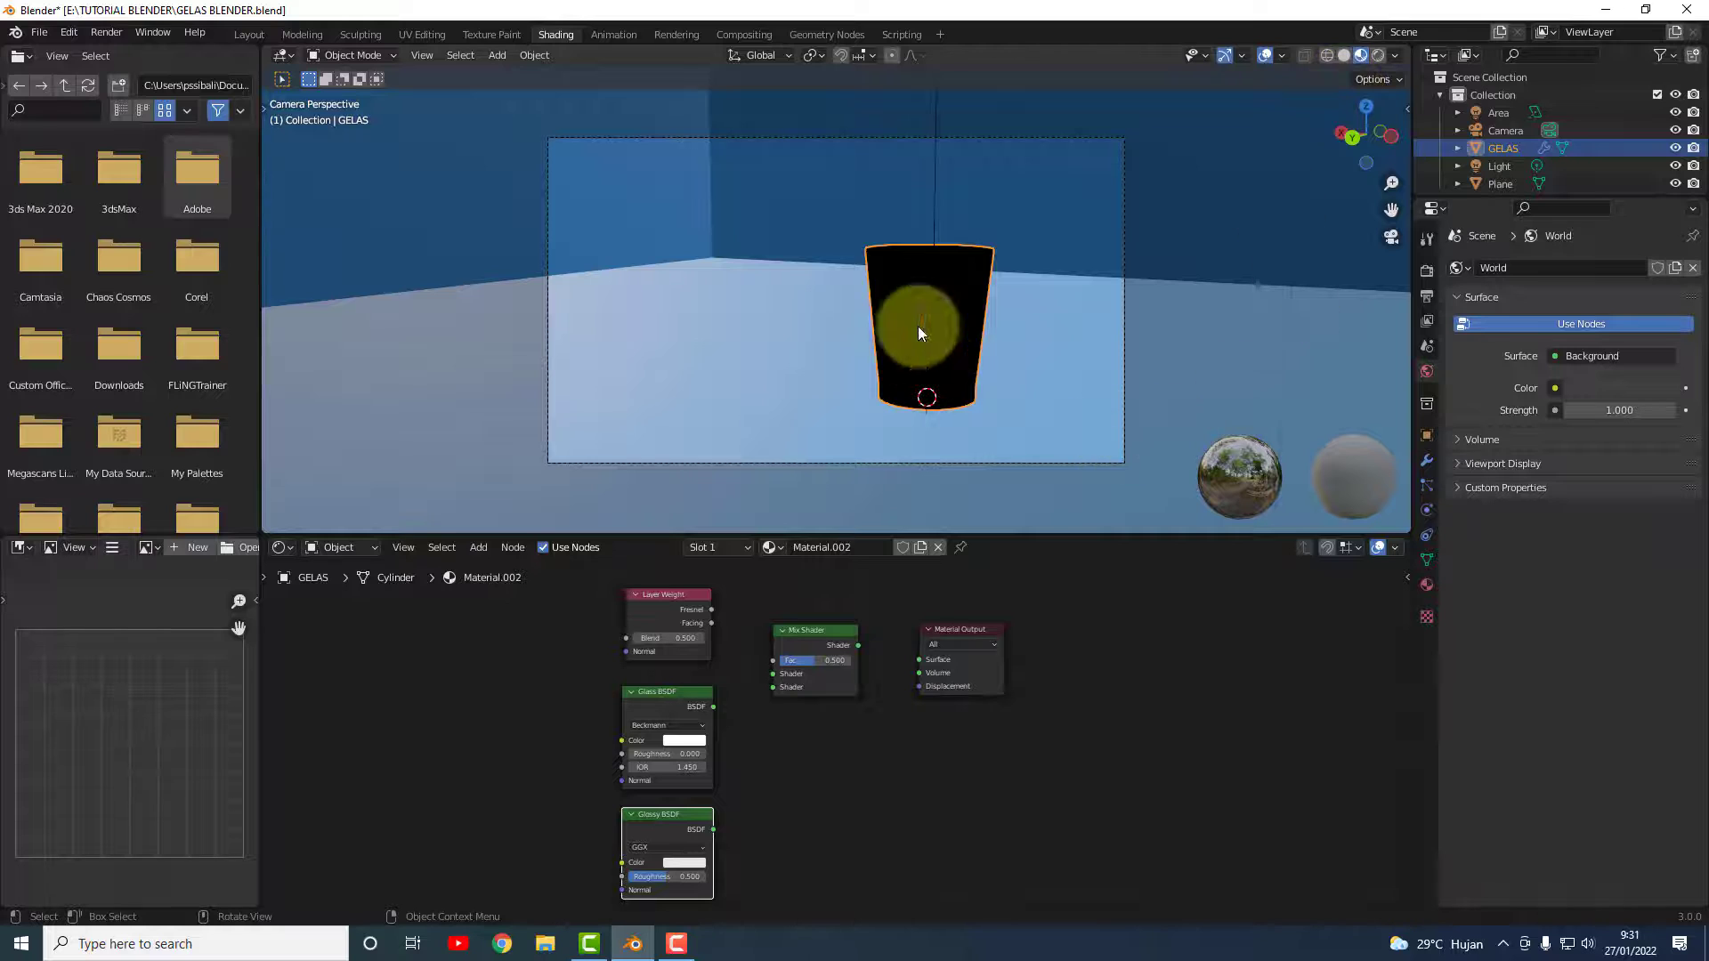
click(1377, 56)
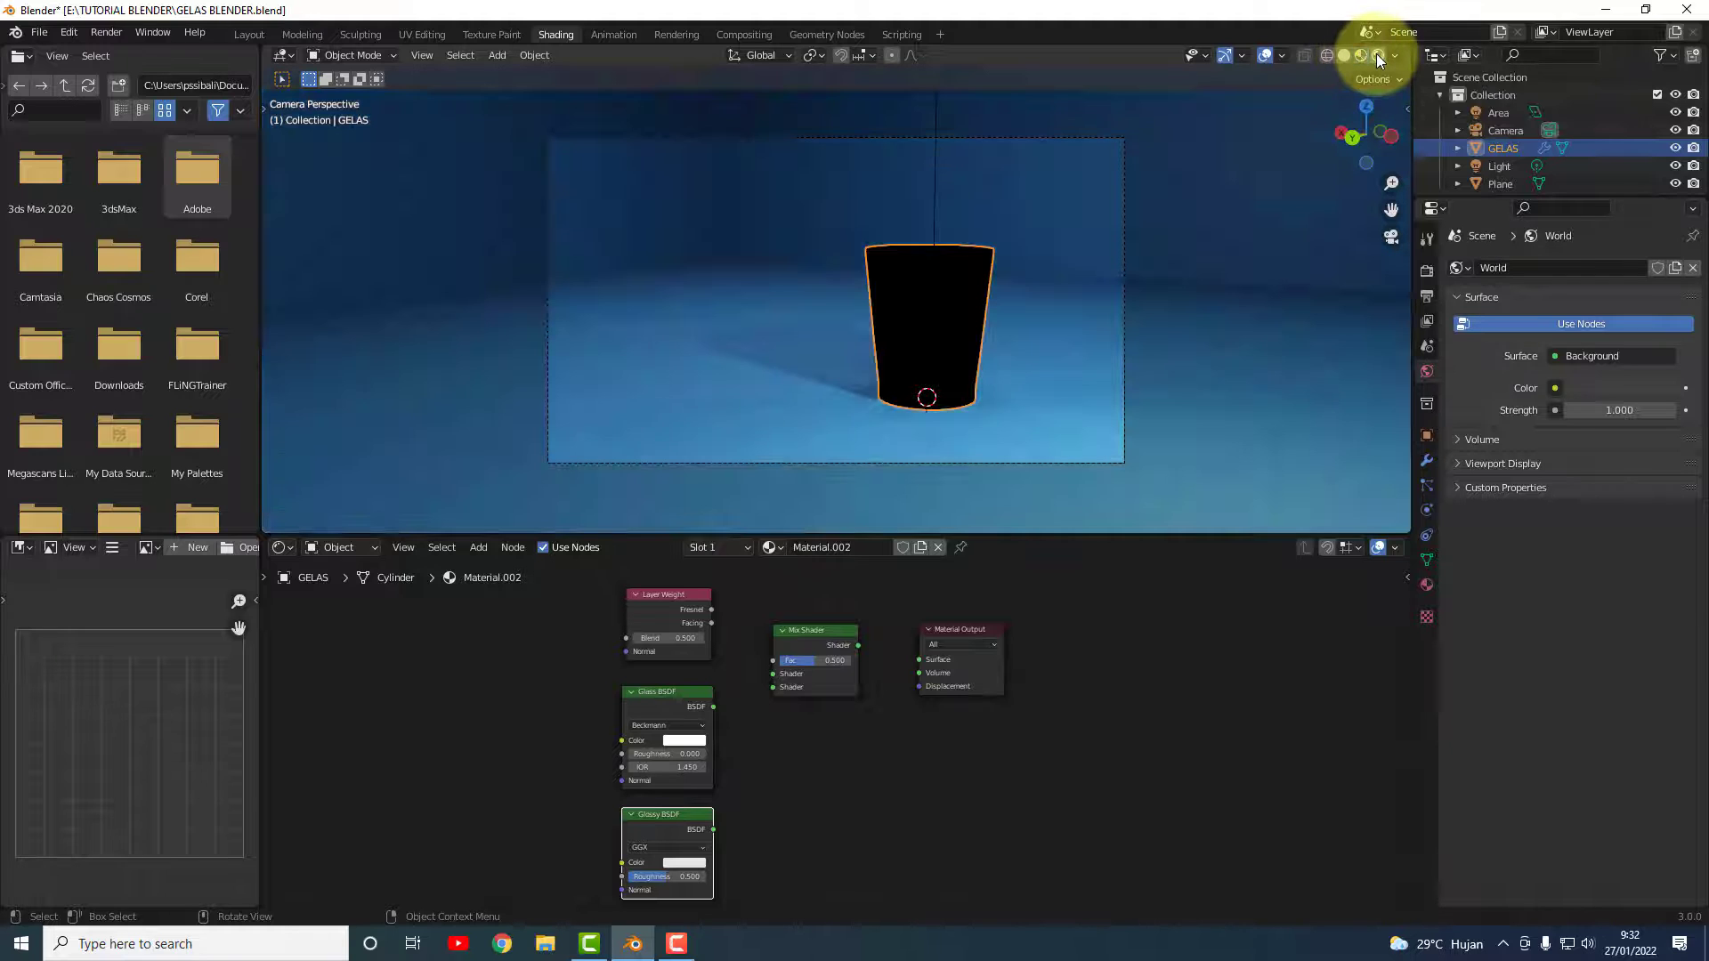
click(1359, 55)
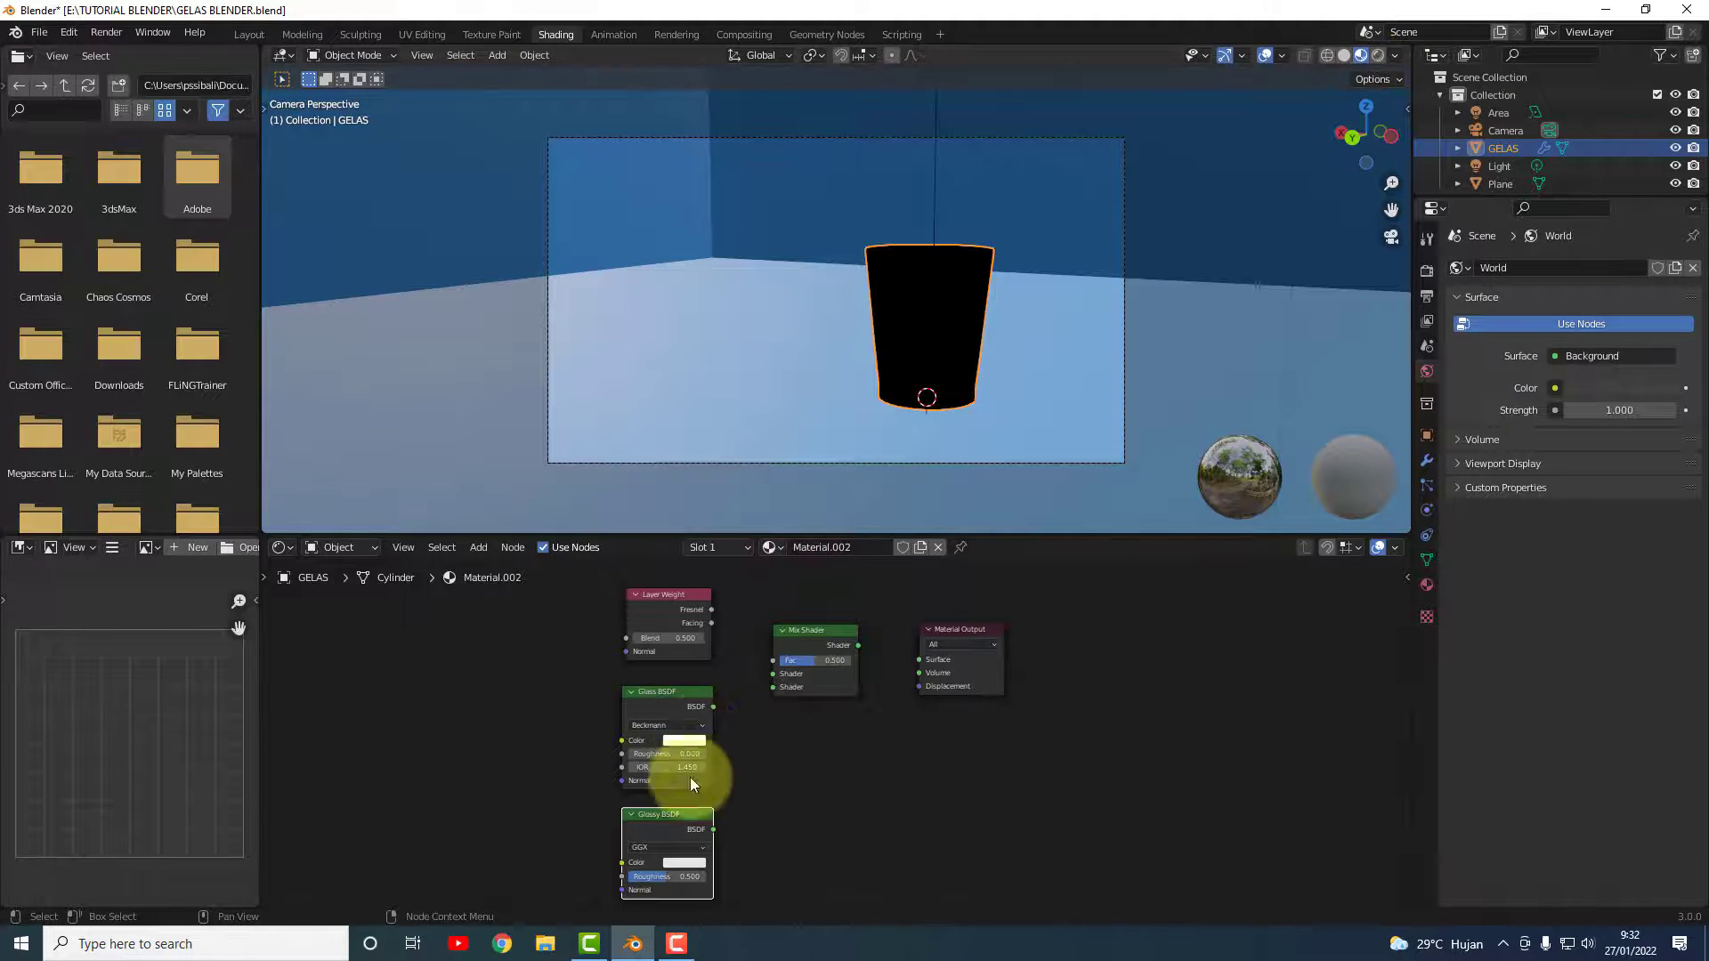
- Set the Layer Weight node's Blend value to 0.1
drag(680, 814, 679, 814)
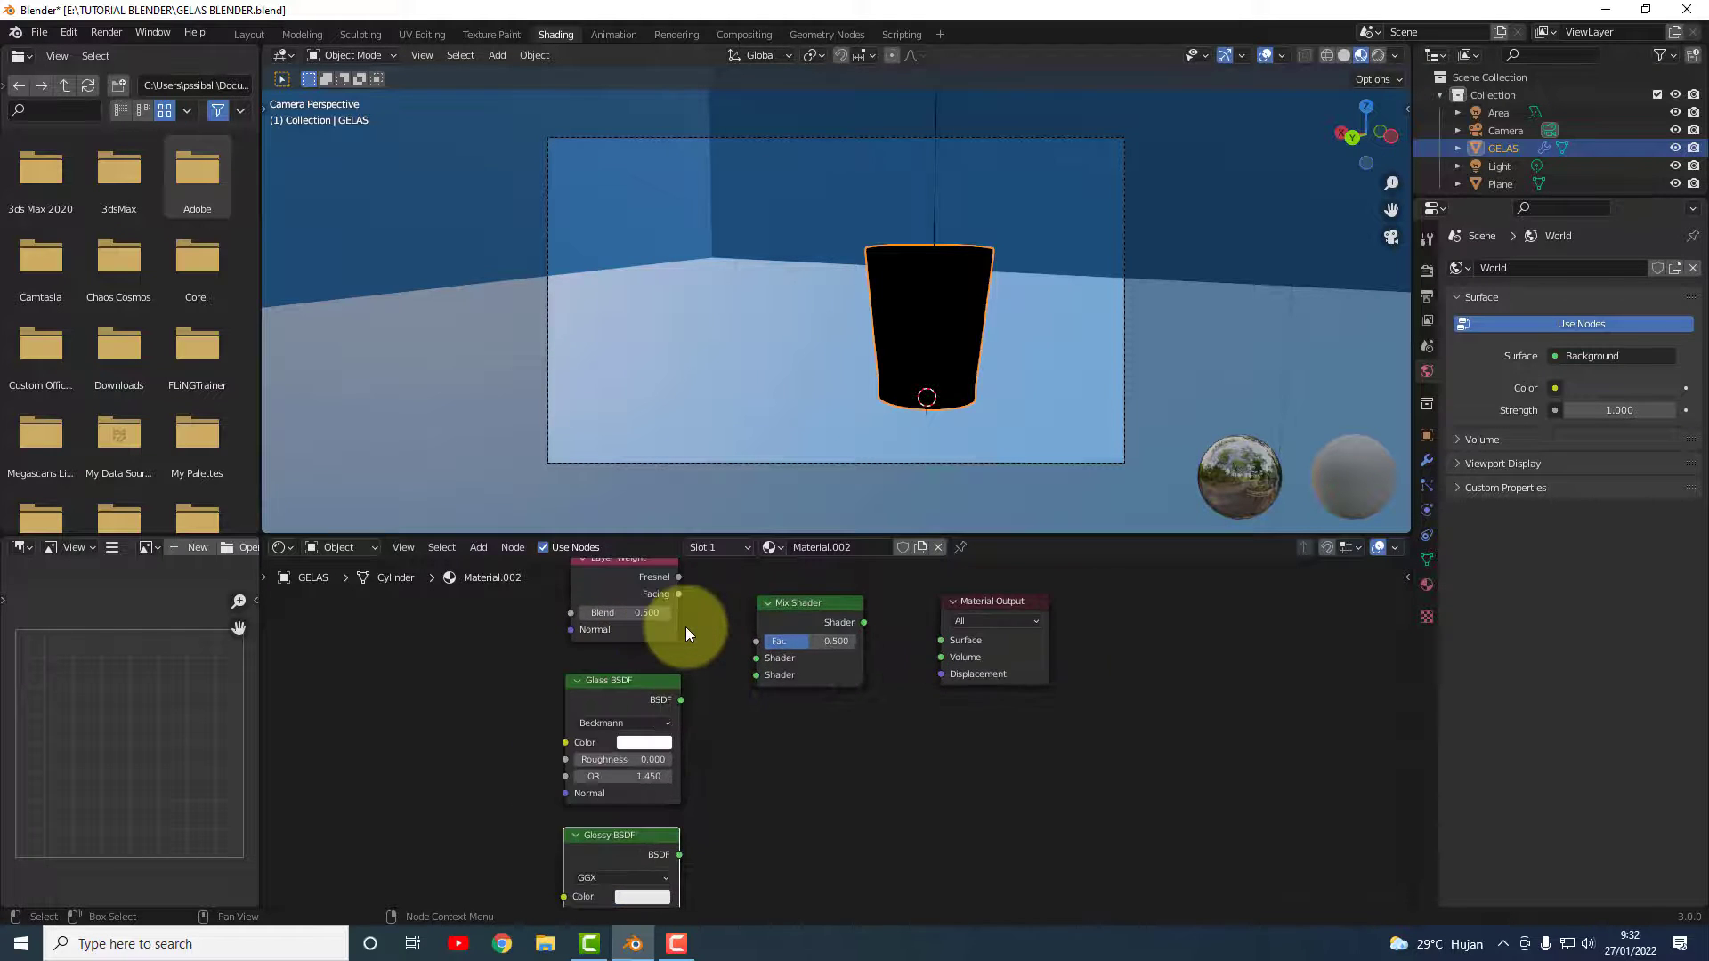
scroll(760, 725, up, 2)
middle_drag(835, 750, 893, 840)
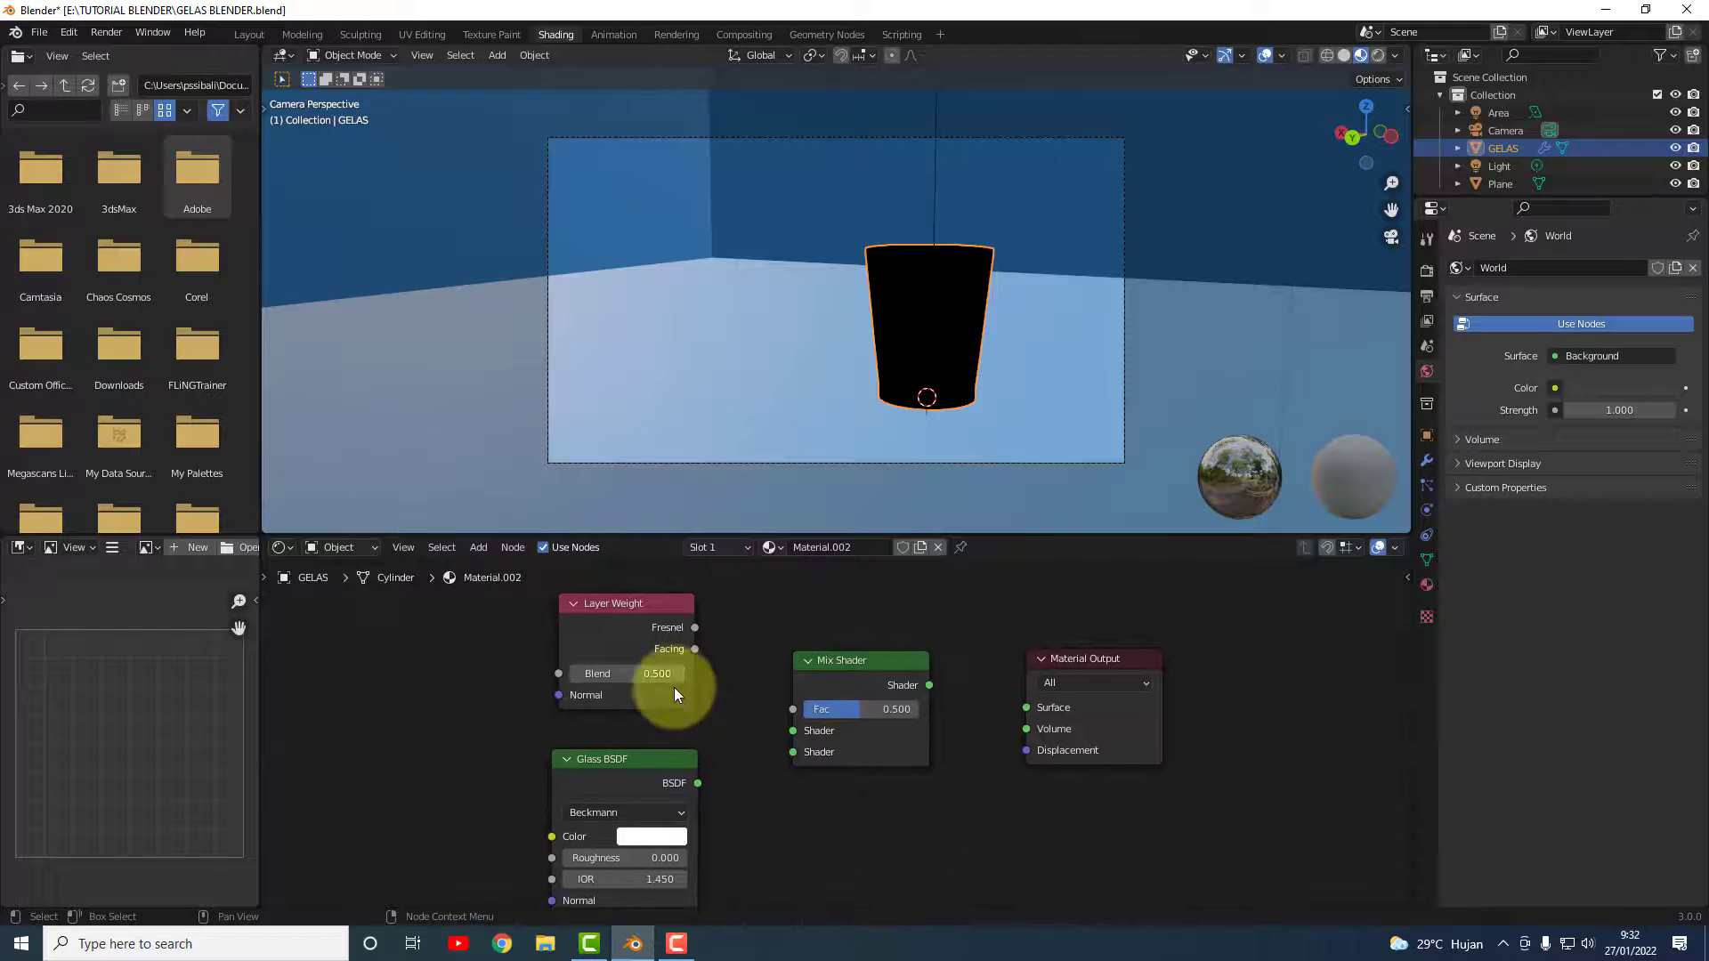
click(623, 673)
text(0.1)
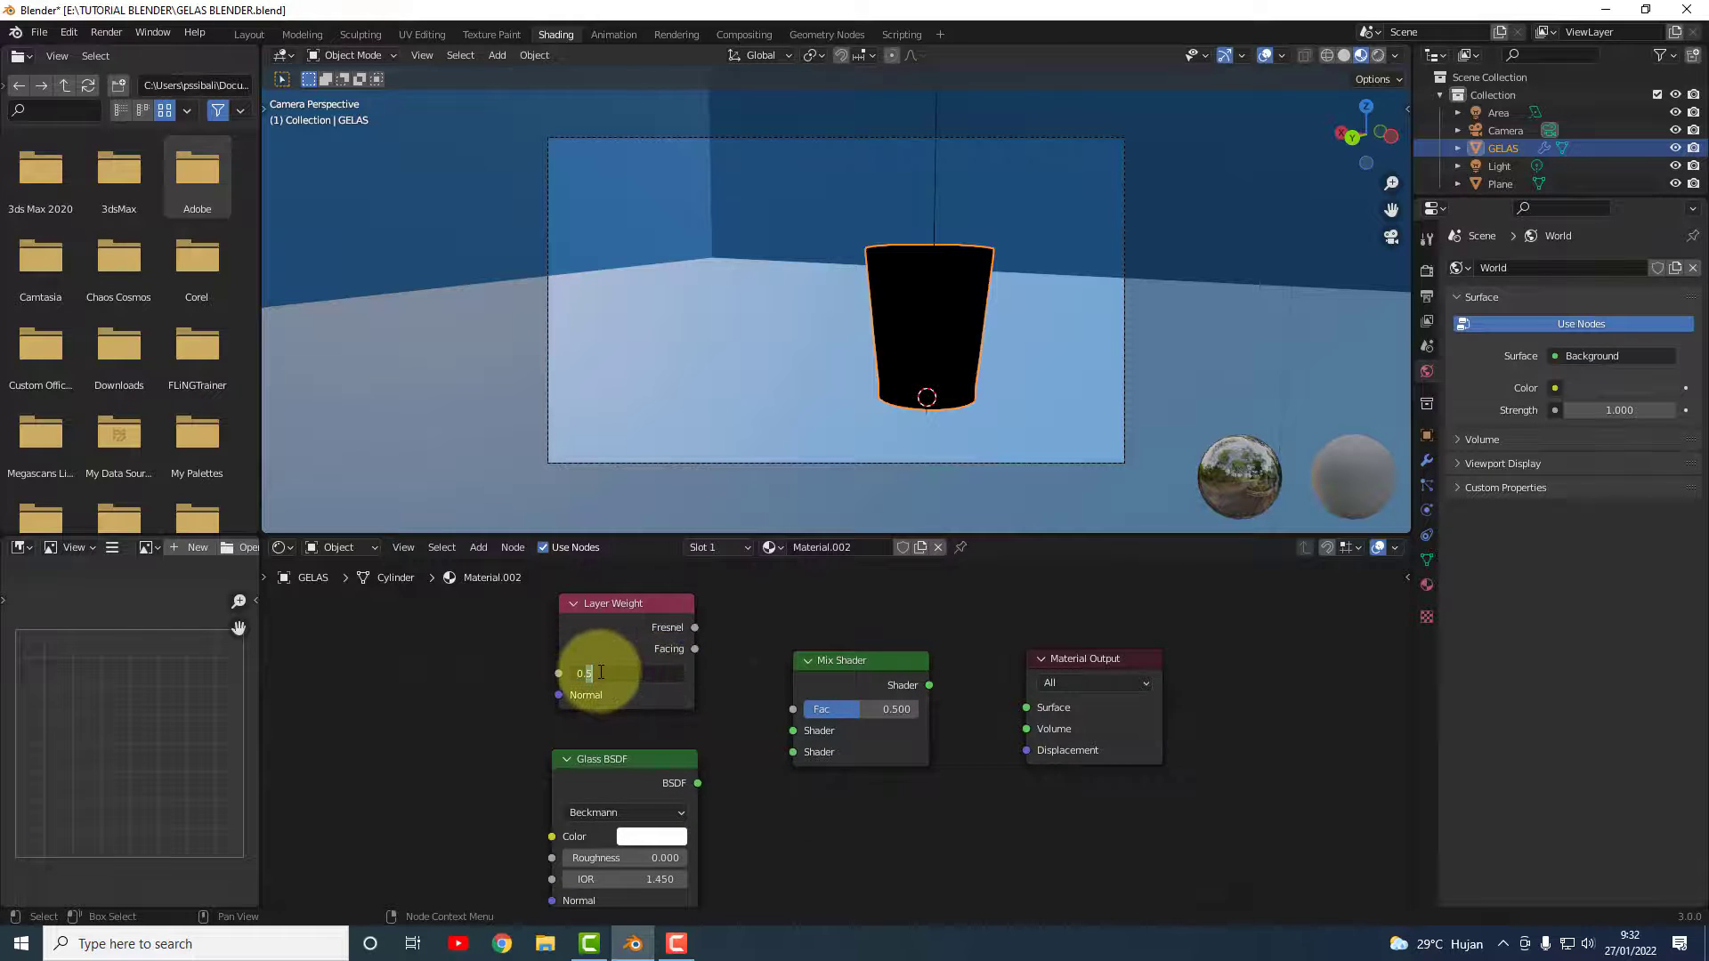
key(Return)
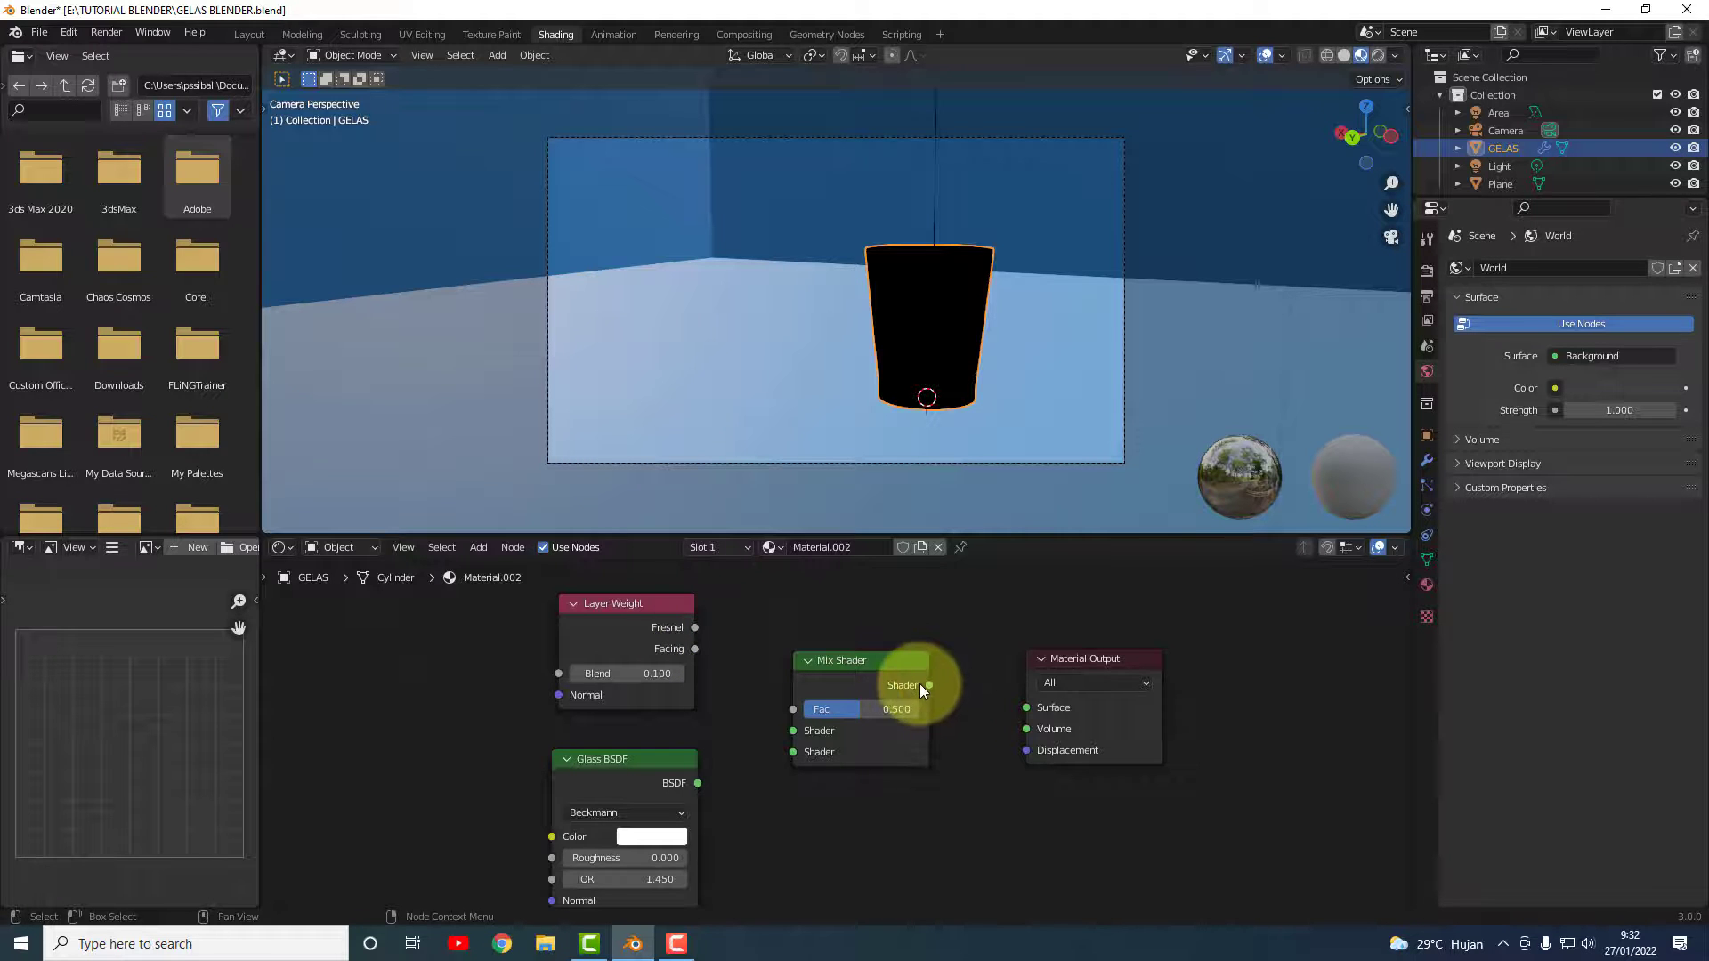
- Connect the Mix Shader output to the Material Output's Surface and the Layer Weight's Fresnel output to the Mix Shader's Fac
drag(931, 685, 1021, 707)
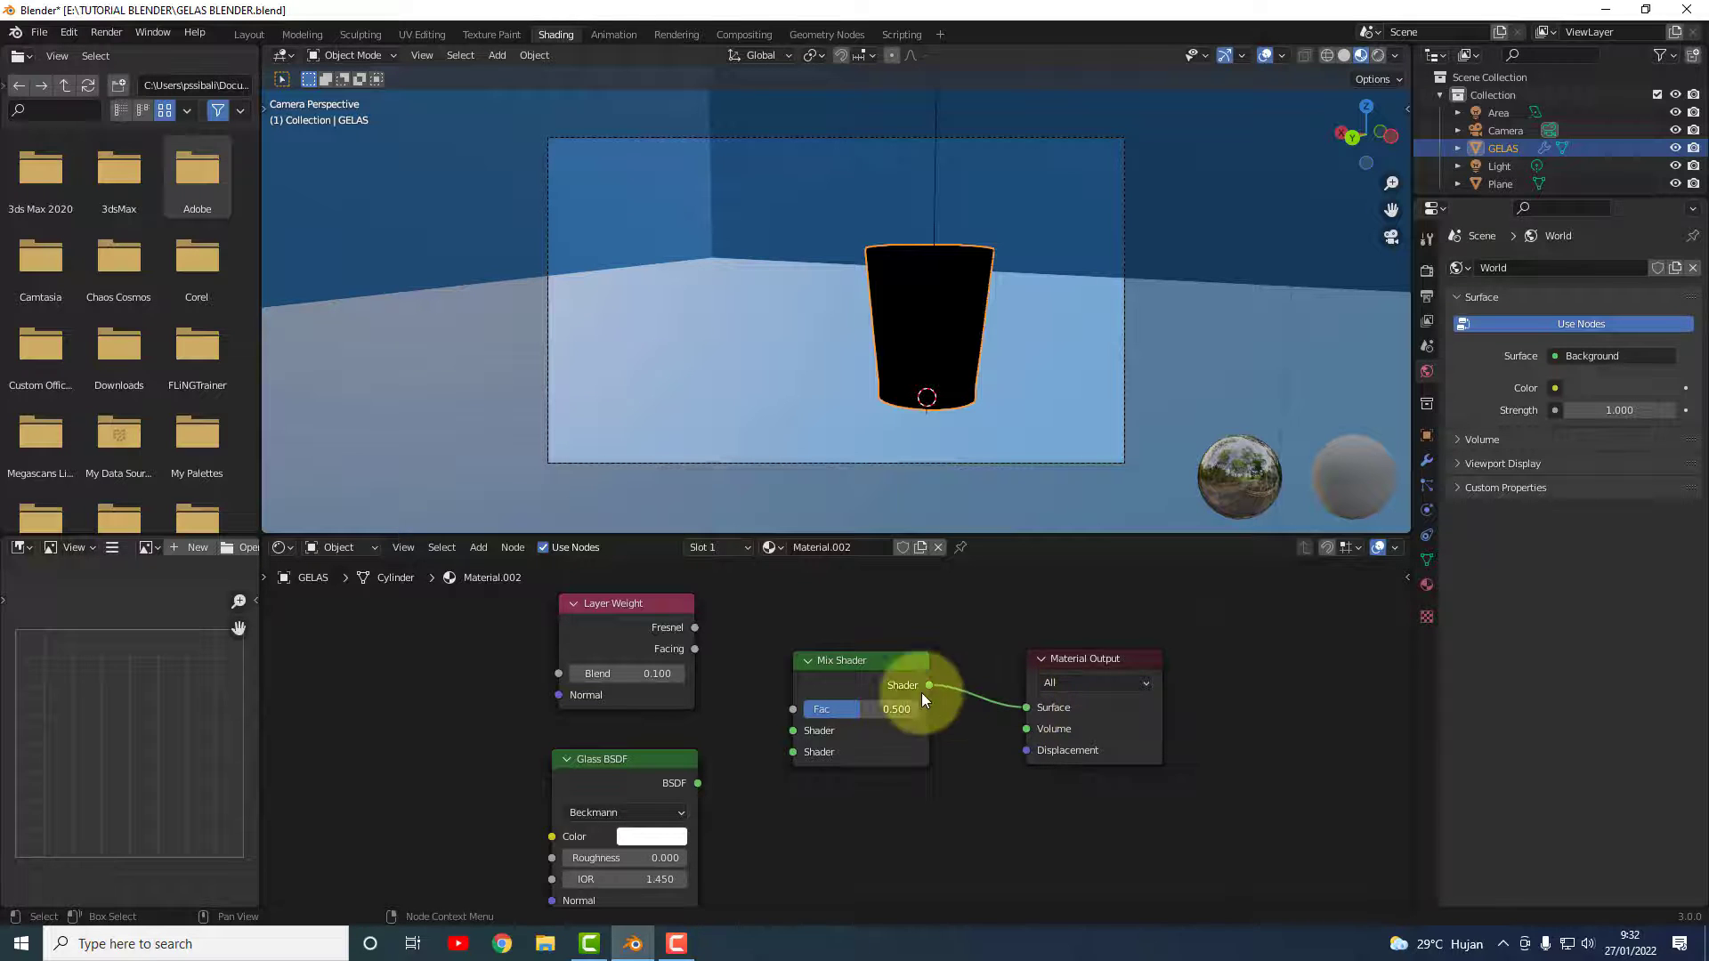
drag(695, 628, 788, 712)
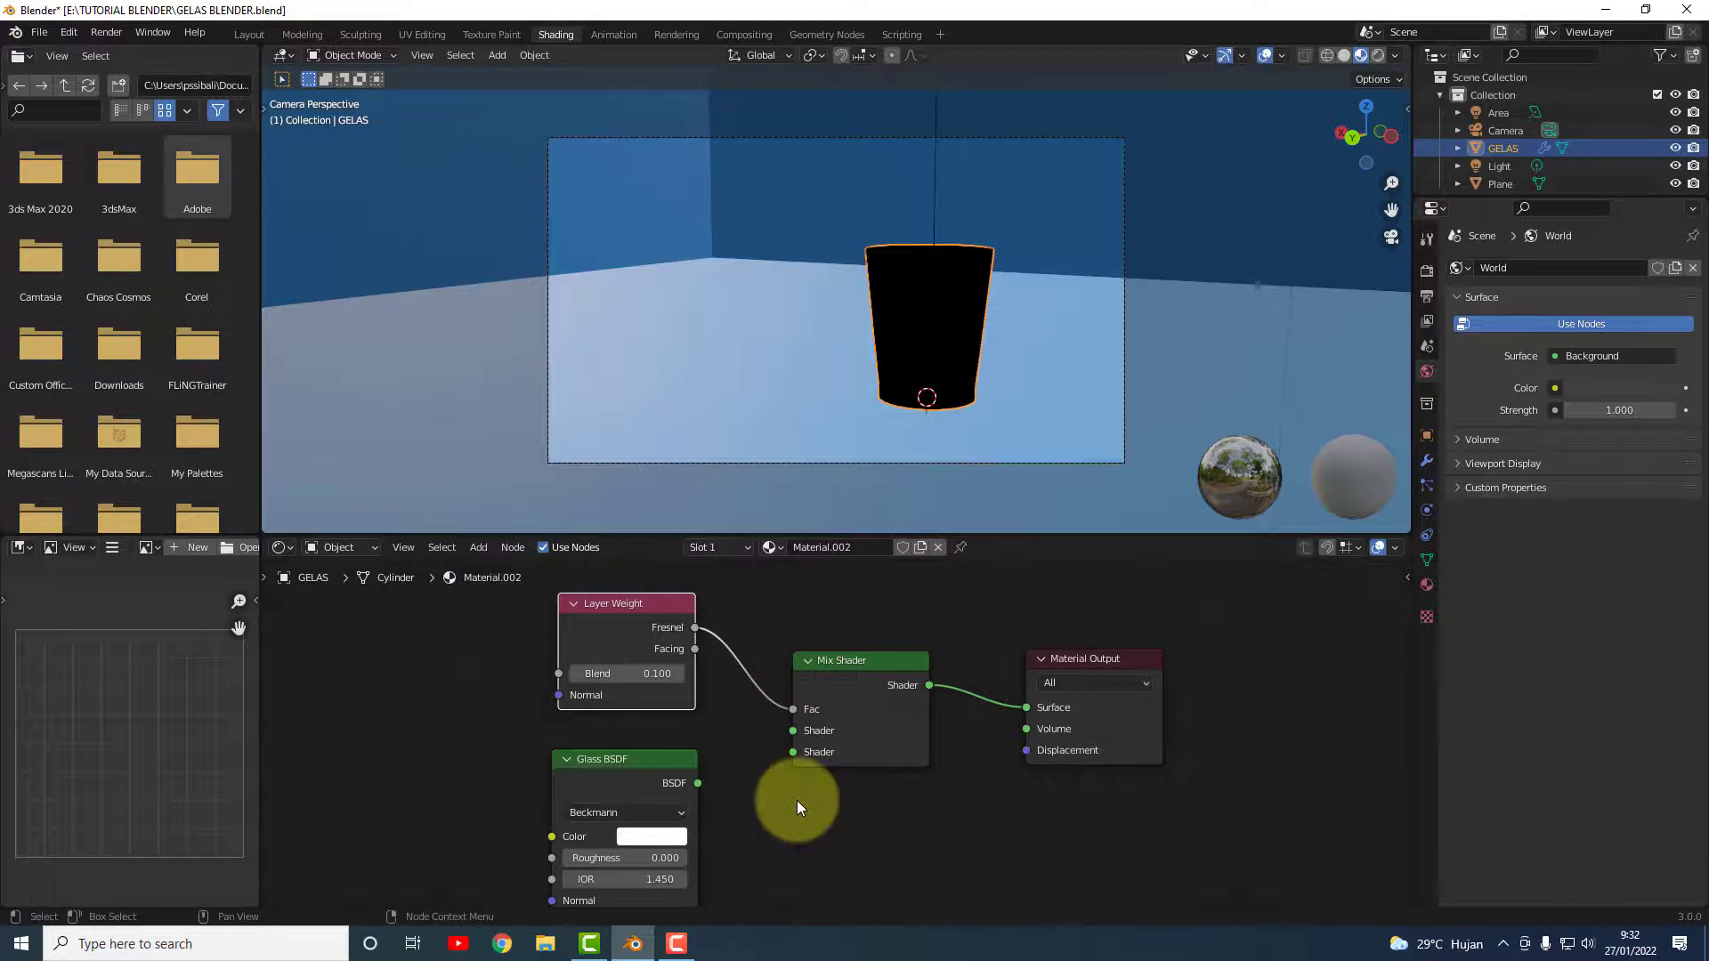
scroll(798, 800, down, 1)
middle_drag(795, 829, 768, 753)
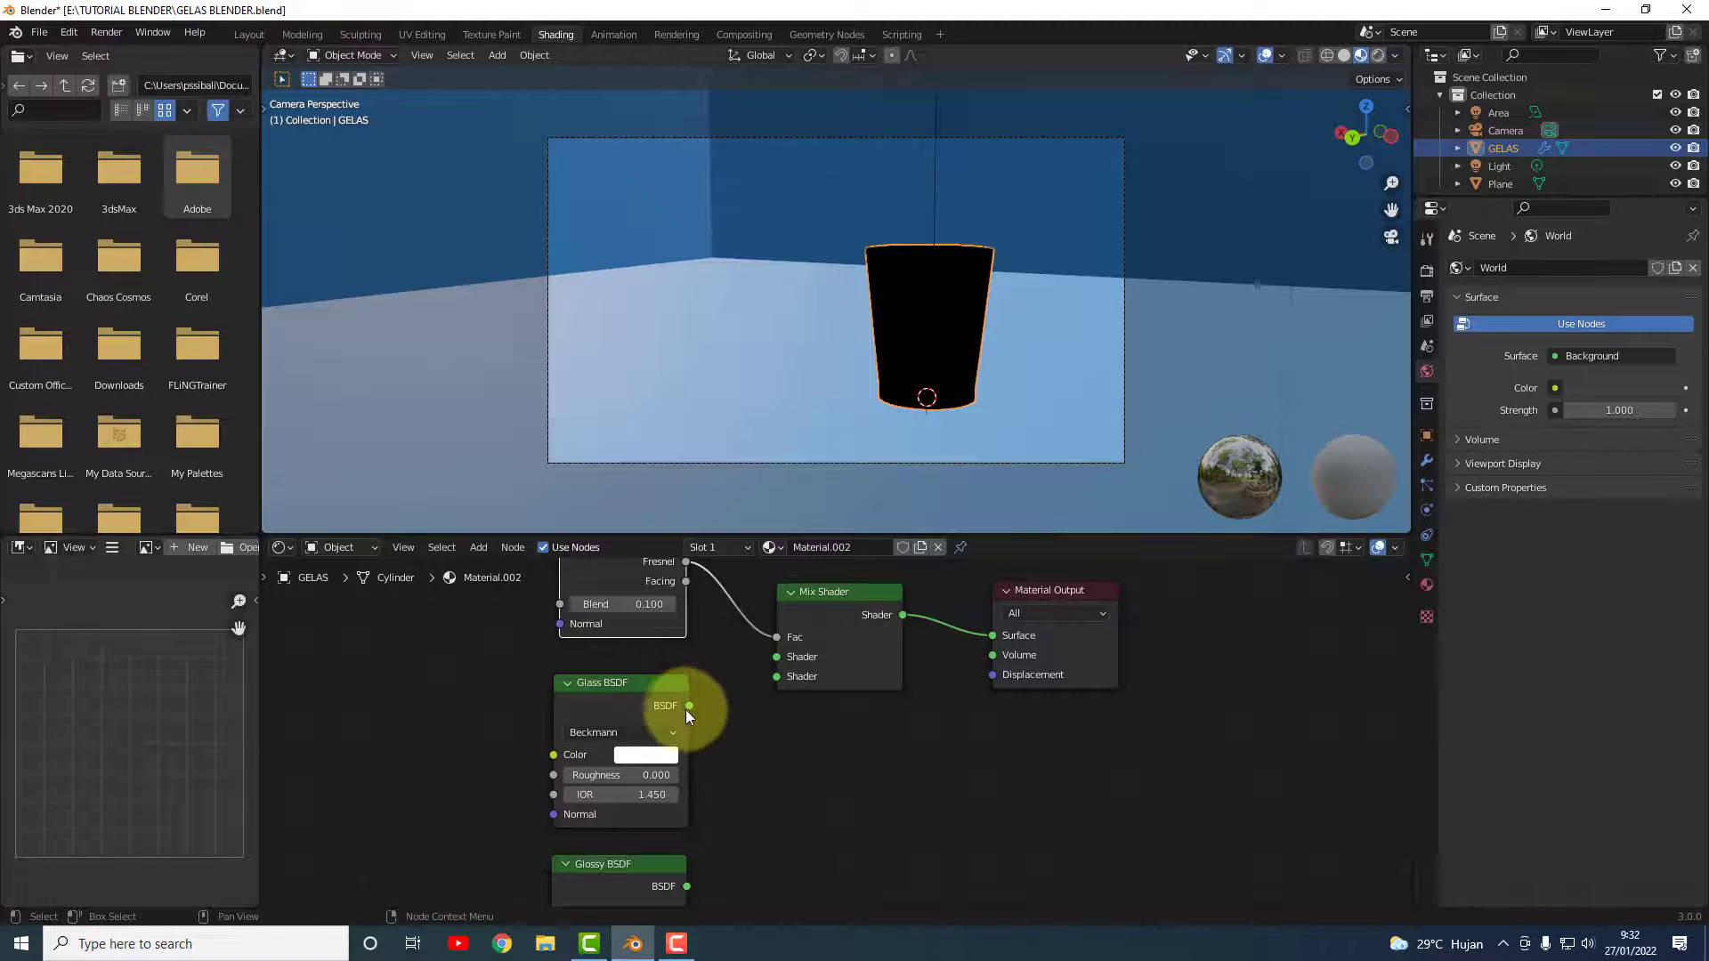
- Connect the Glass BSDF to the Mix Shader's first Shader input and the Glossy BSDF to its second
drag(689, 706, 774, 655)
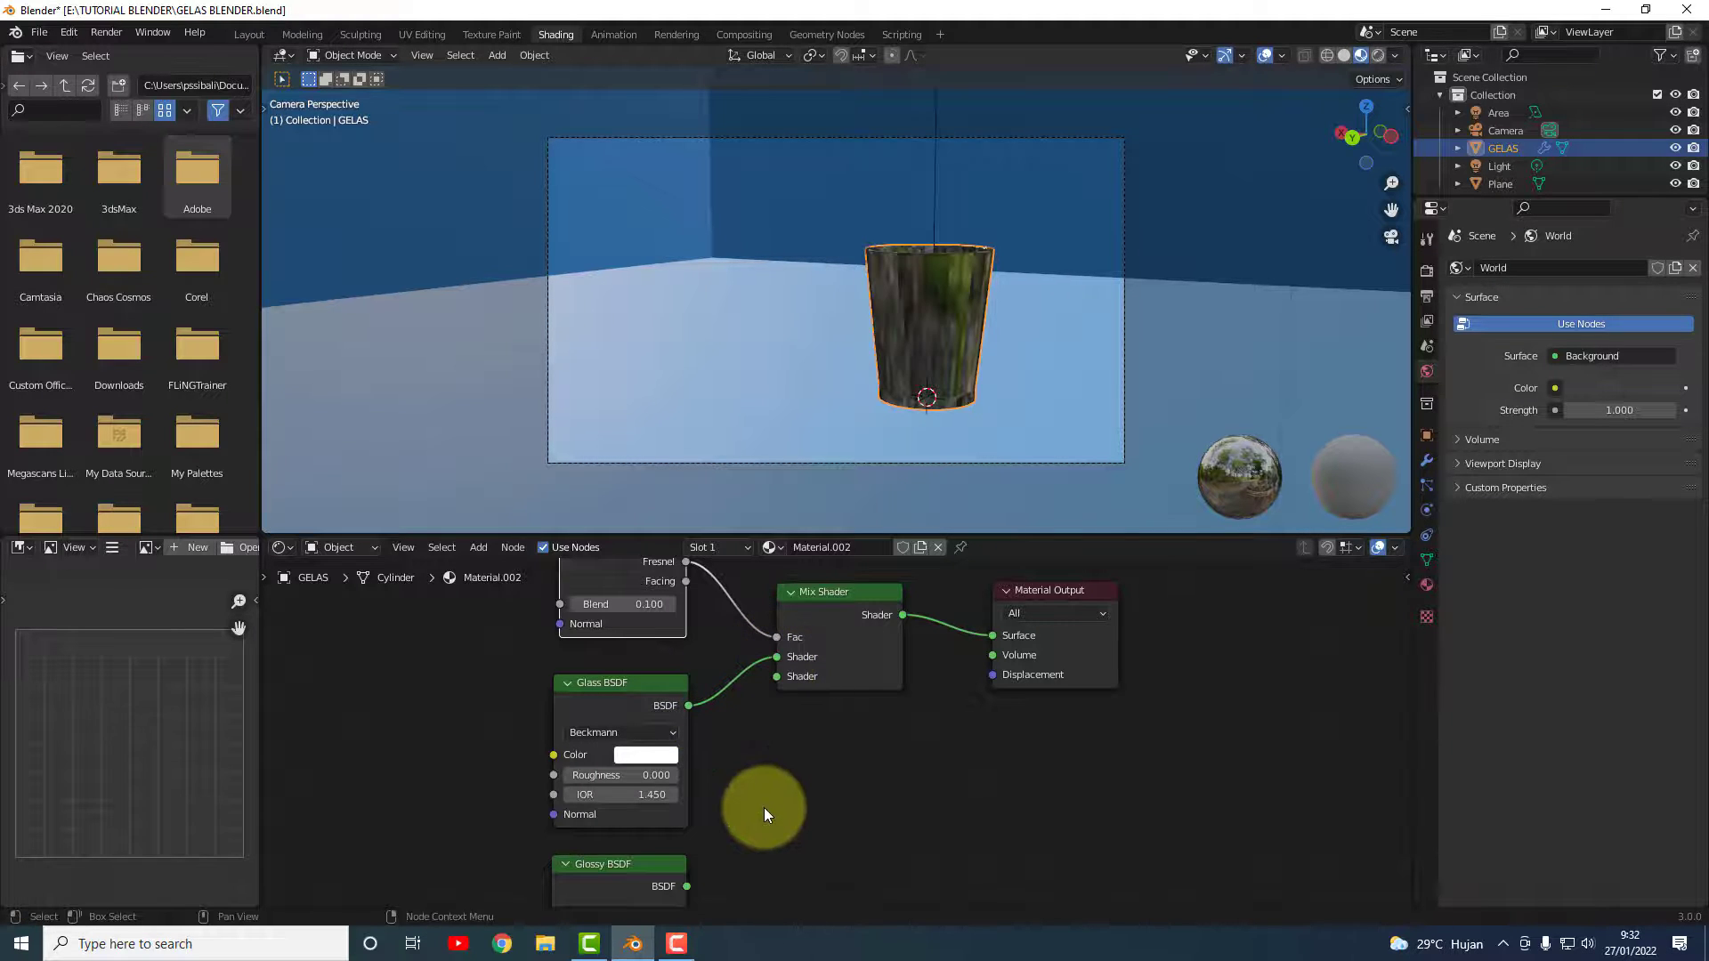
middle_drag(764, 808, 764, 780)
drag(688, 858, 772, 653)
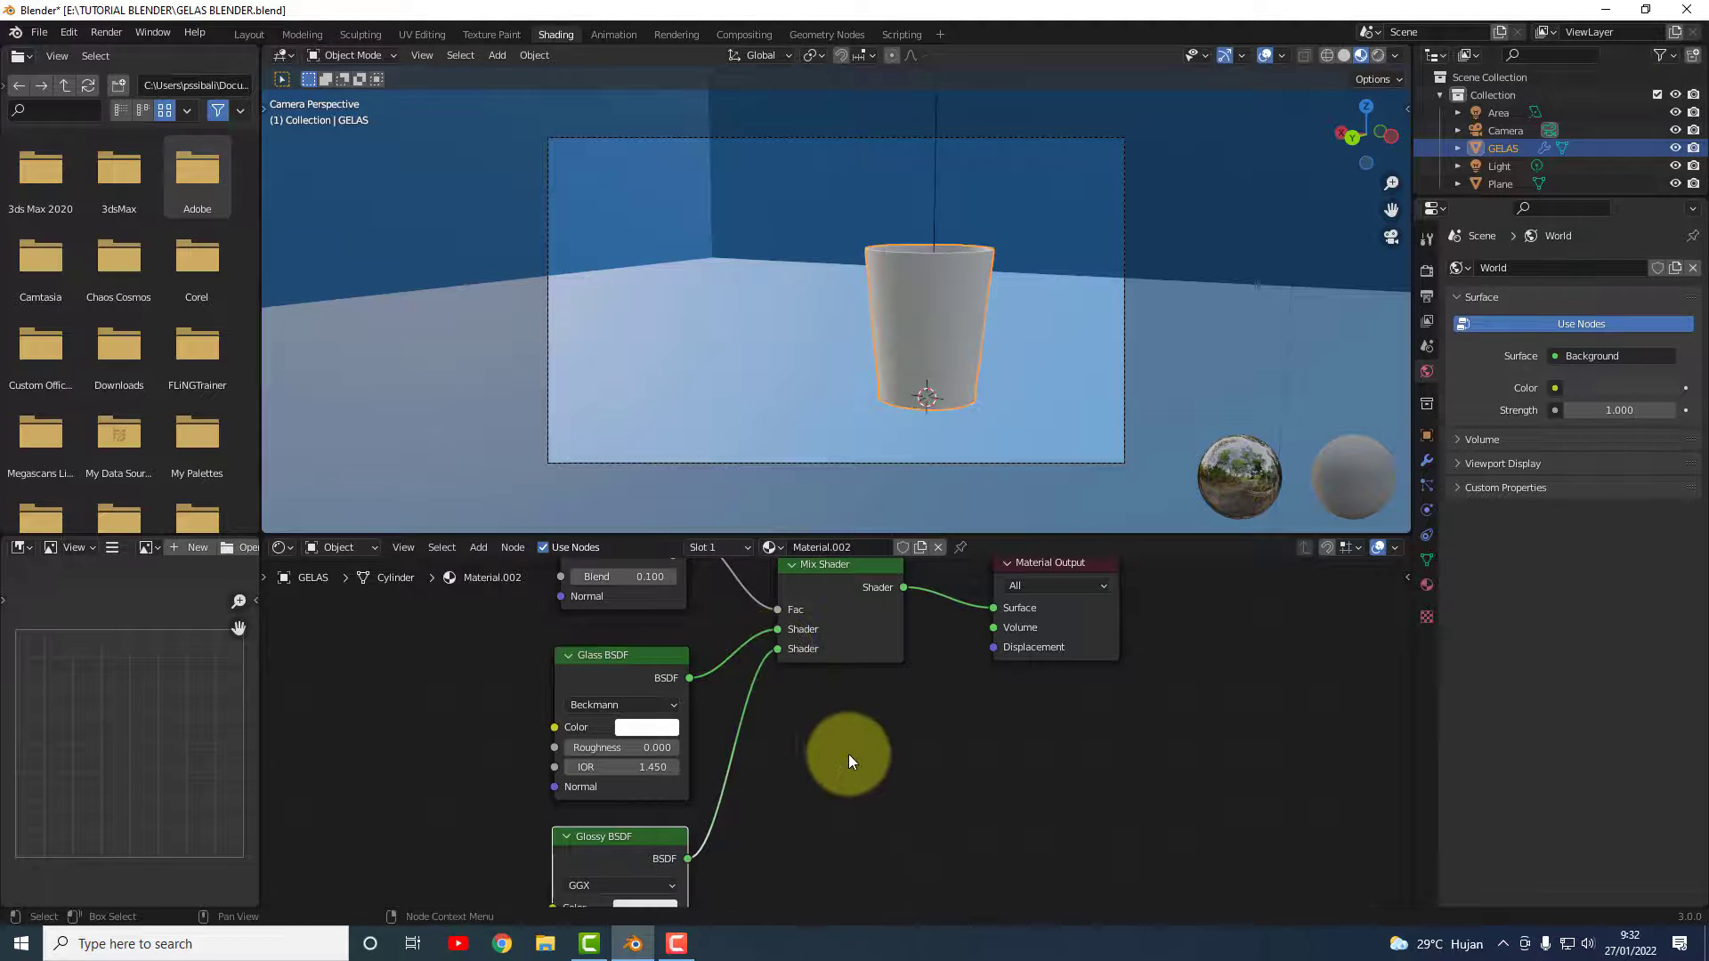
scroll(814, 730, down, 1)
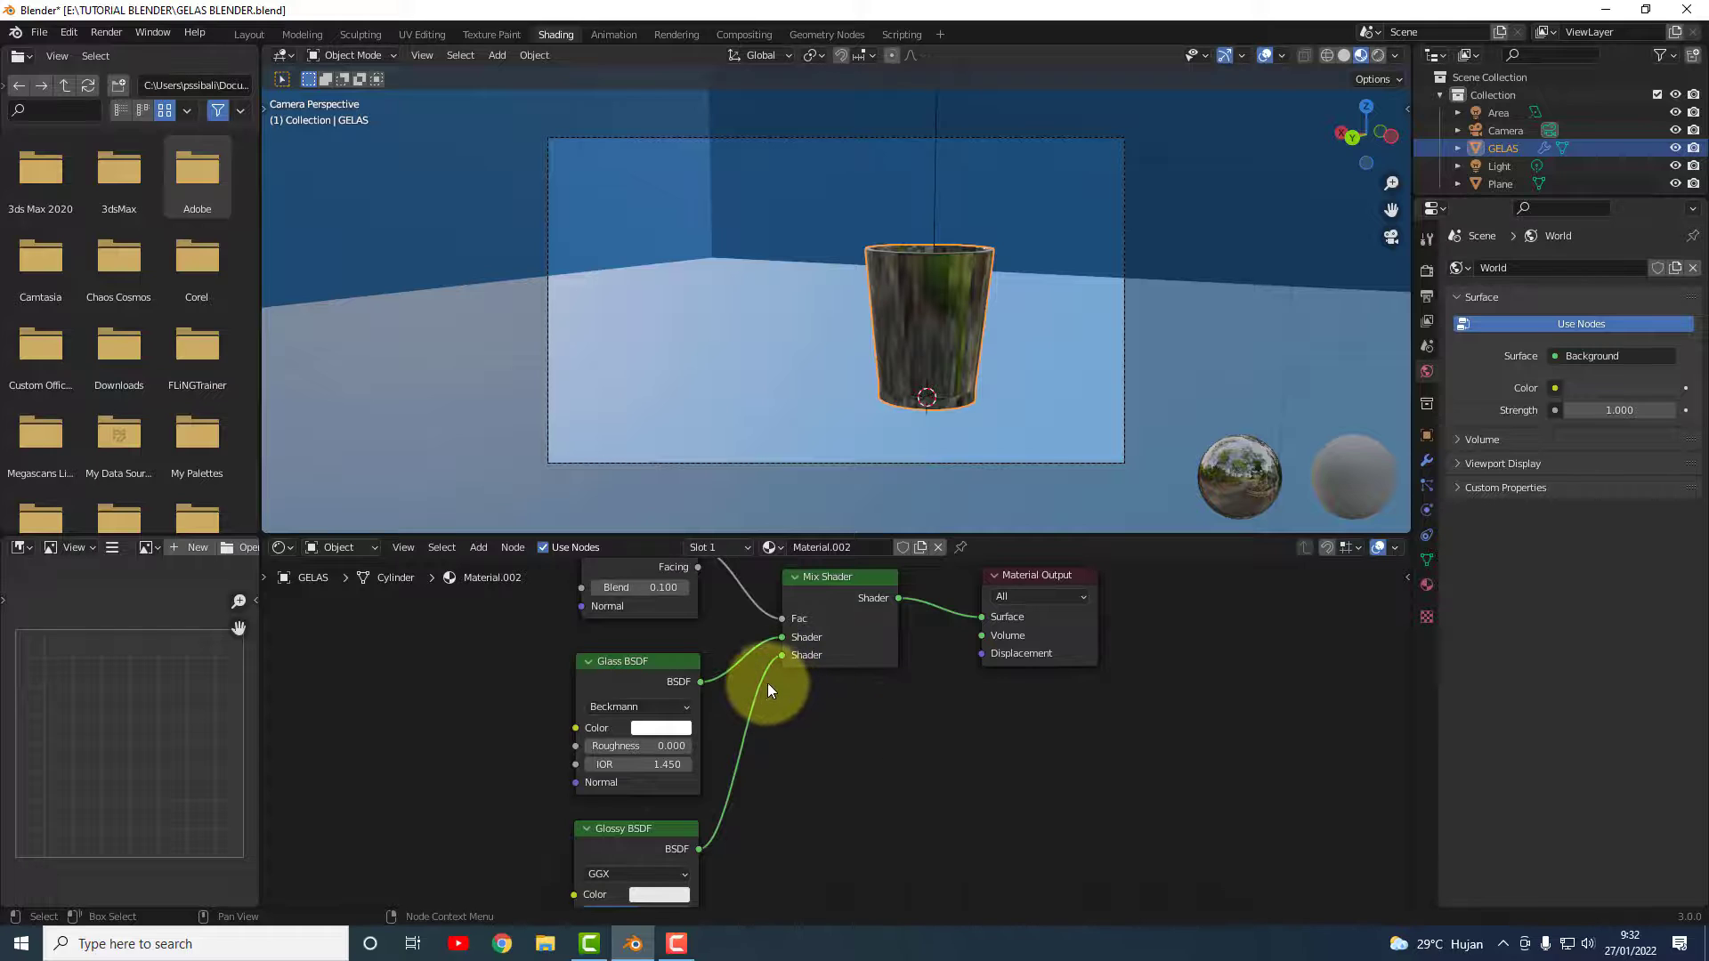
- Try swapping the Glass BSDF and Glossy BSDF links at the Mix Shader's two Shader inputs, and restore their original order
mouse_move(781, 656)
mouse_down()
mouse_move(766, 724)
mouse_move(767, 650)
mouse_move(747, 717)
mouse_move(781, 657)
mouse_up()
drag(700, 849, 781, 638)
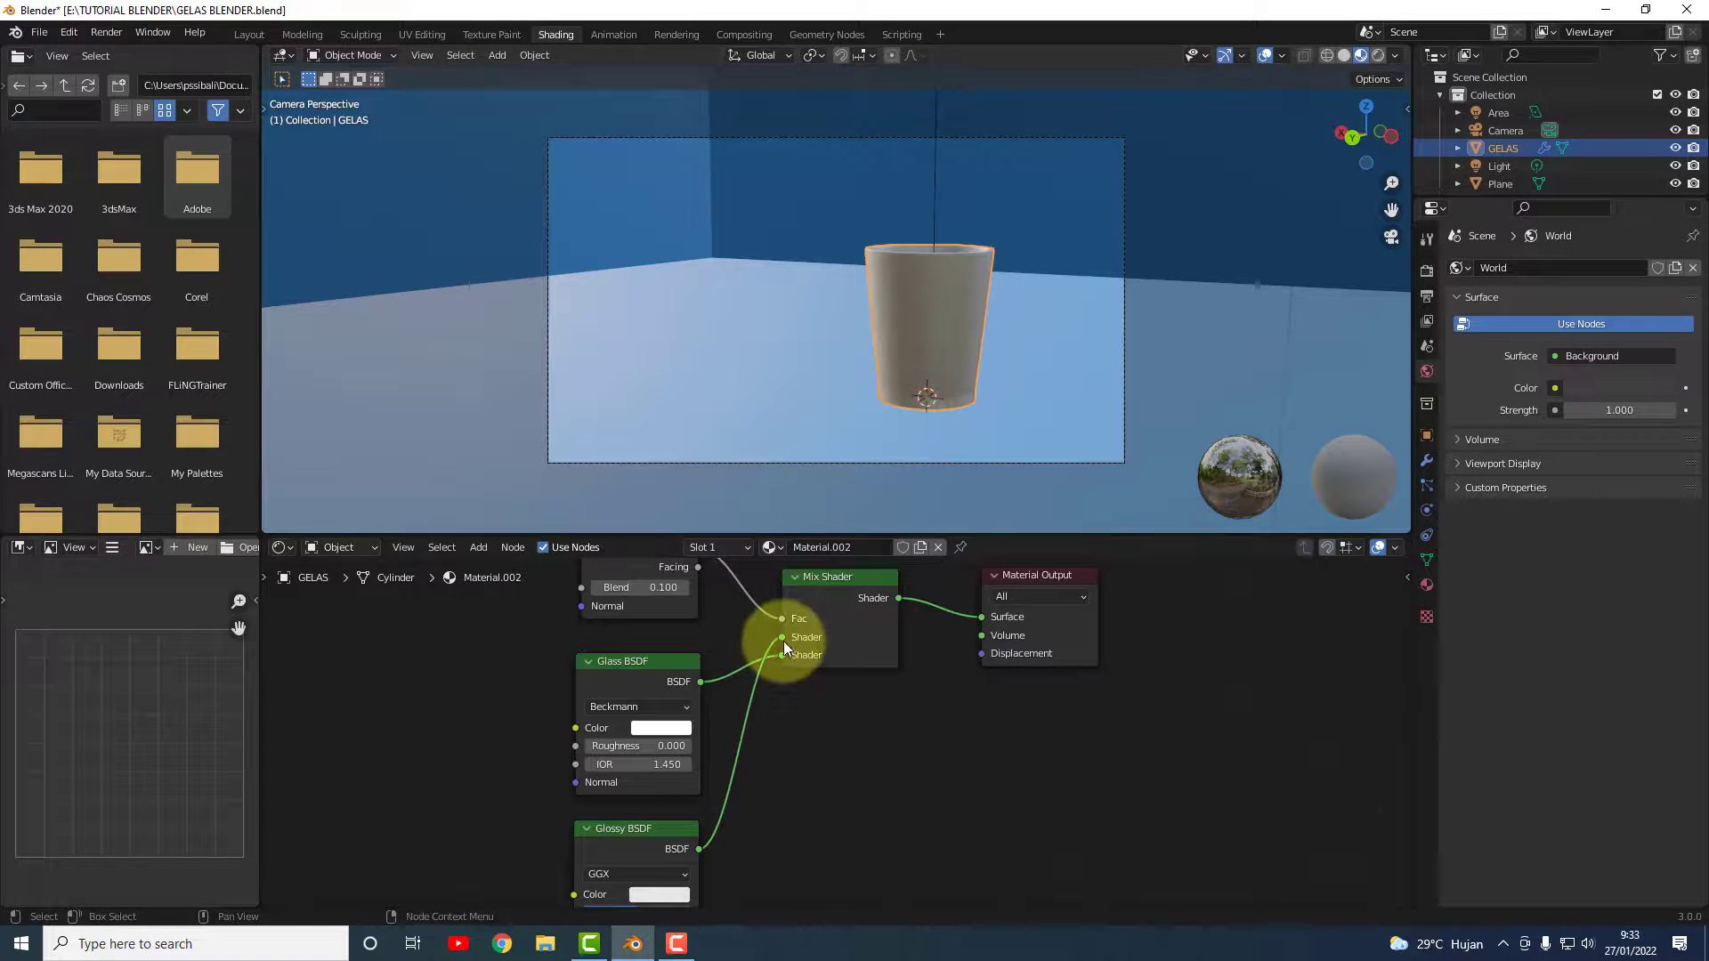
drag(783, 639, 766, 719)
drag(780, 656, 764, 730)
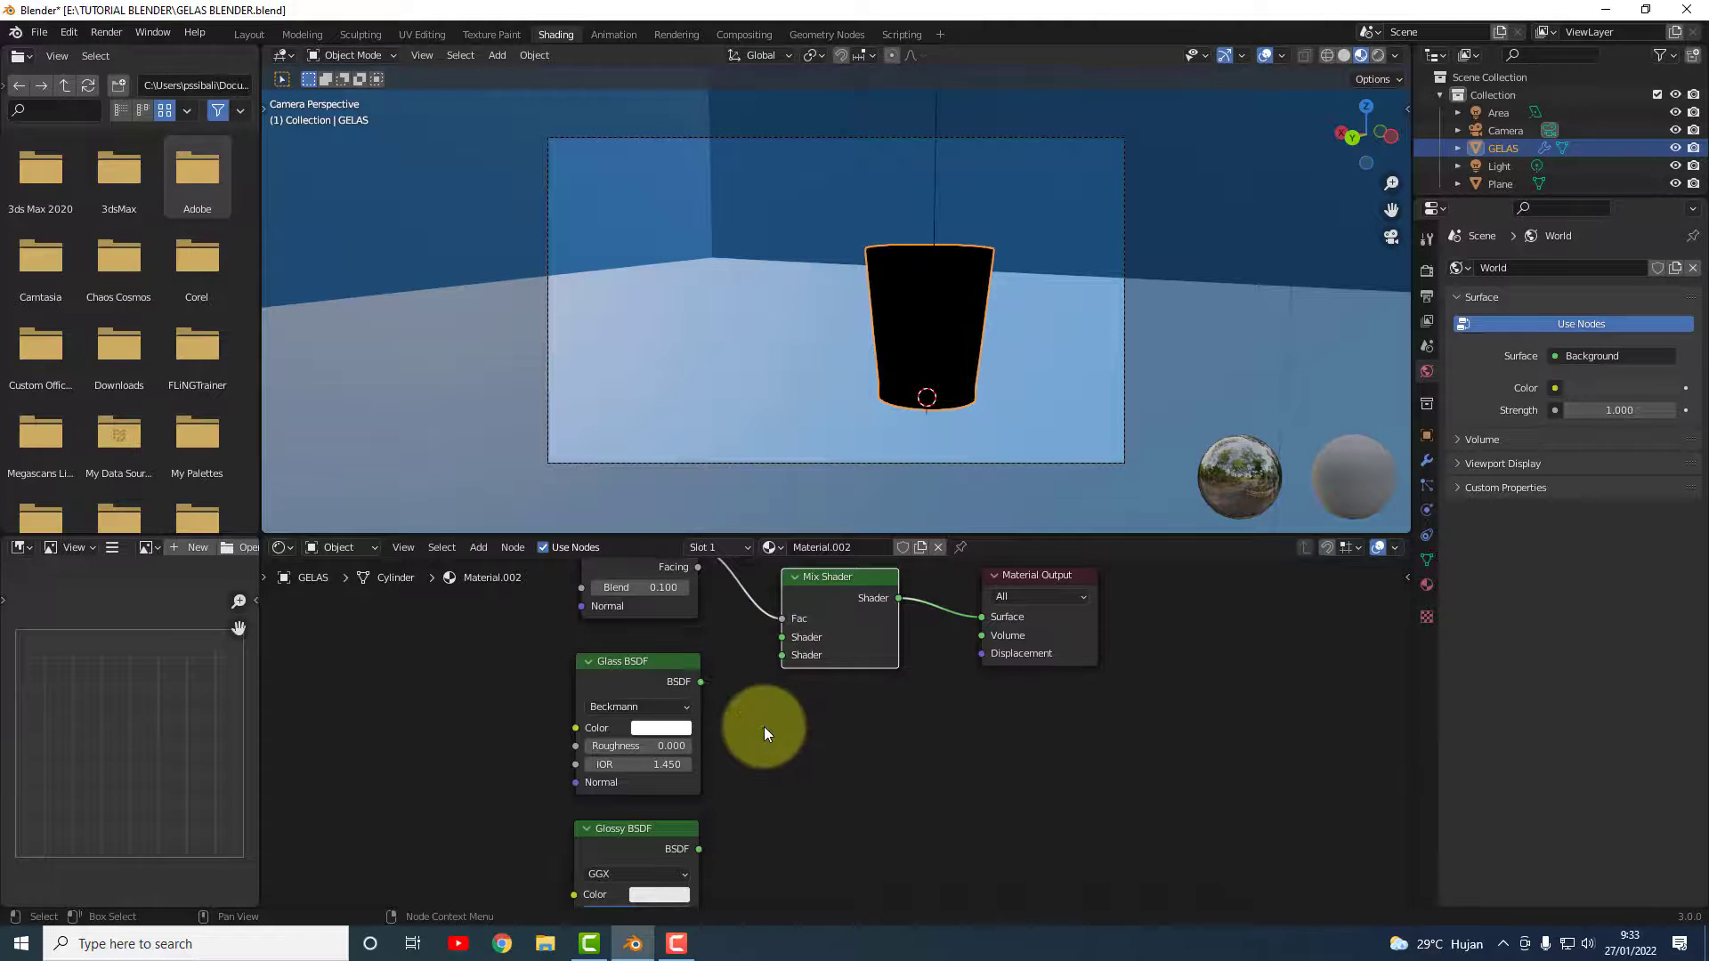
drag(701, 682, 780, 637)
drag(700, 849, 781, 655)
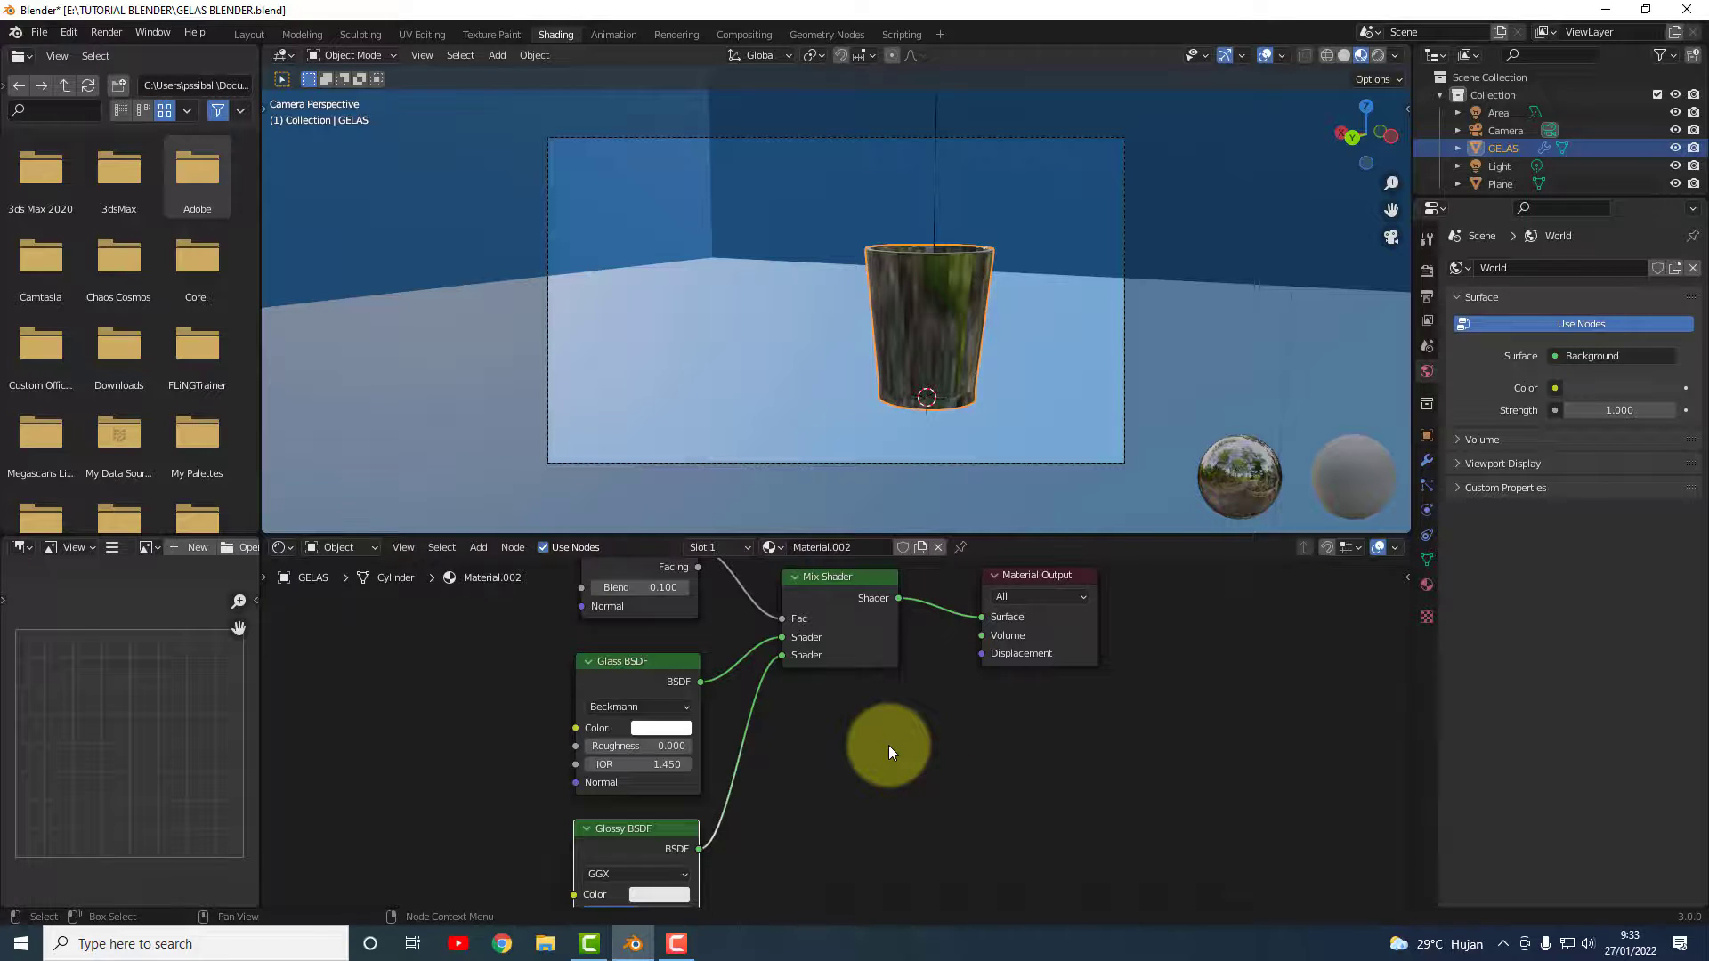
- Return to the Layout workspace and inspect the cup in the rendered camera view
scroll(889, 745, down, 2)
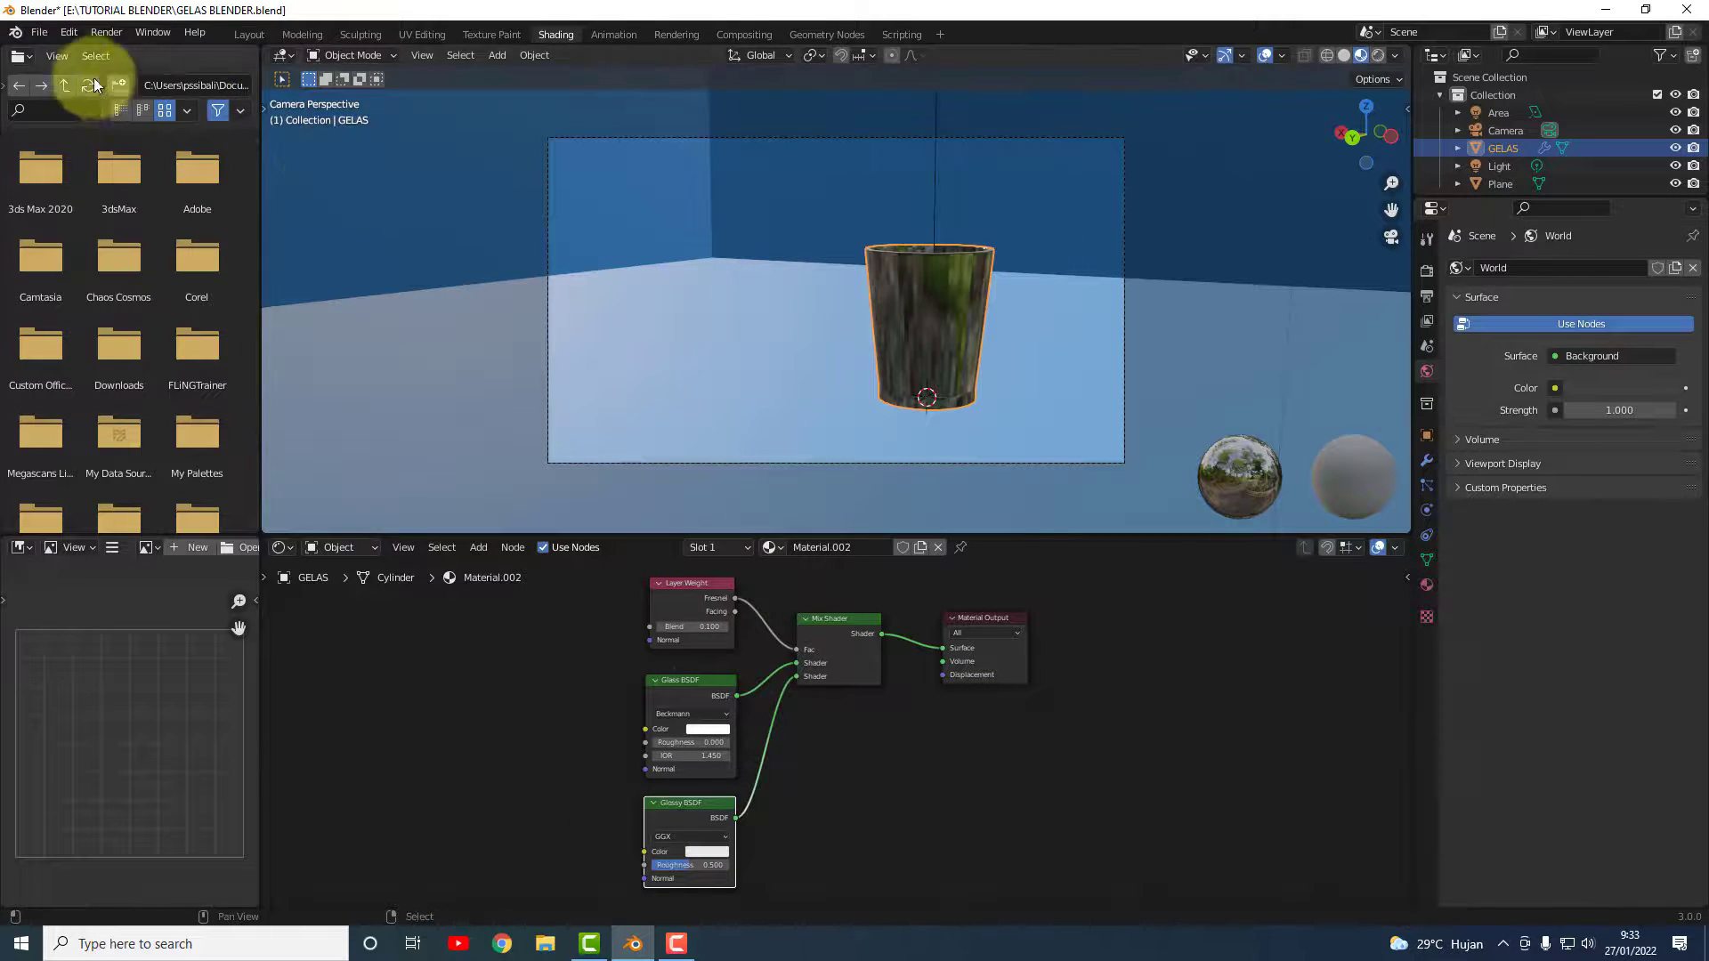
click(248, 36)
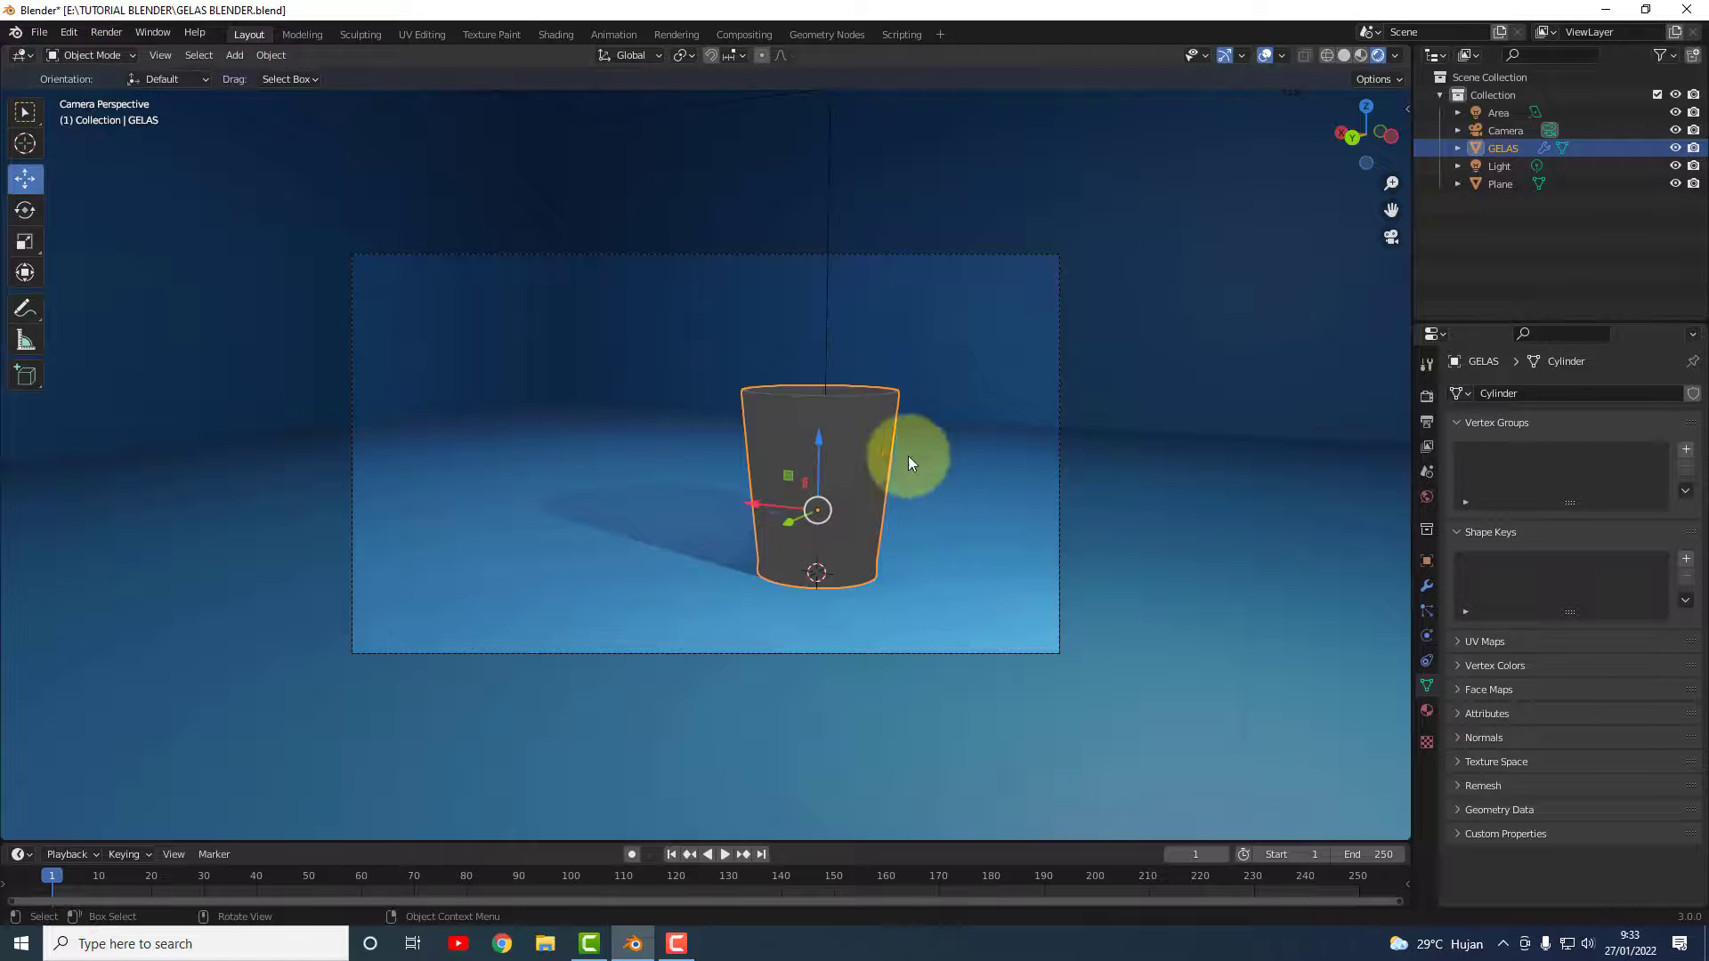
scroll(783, 468, up, 4)
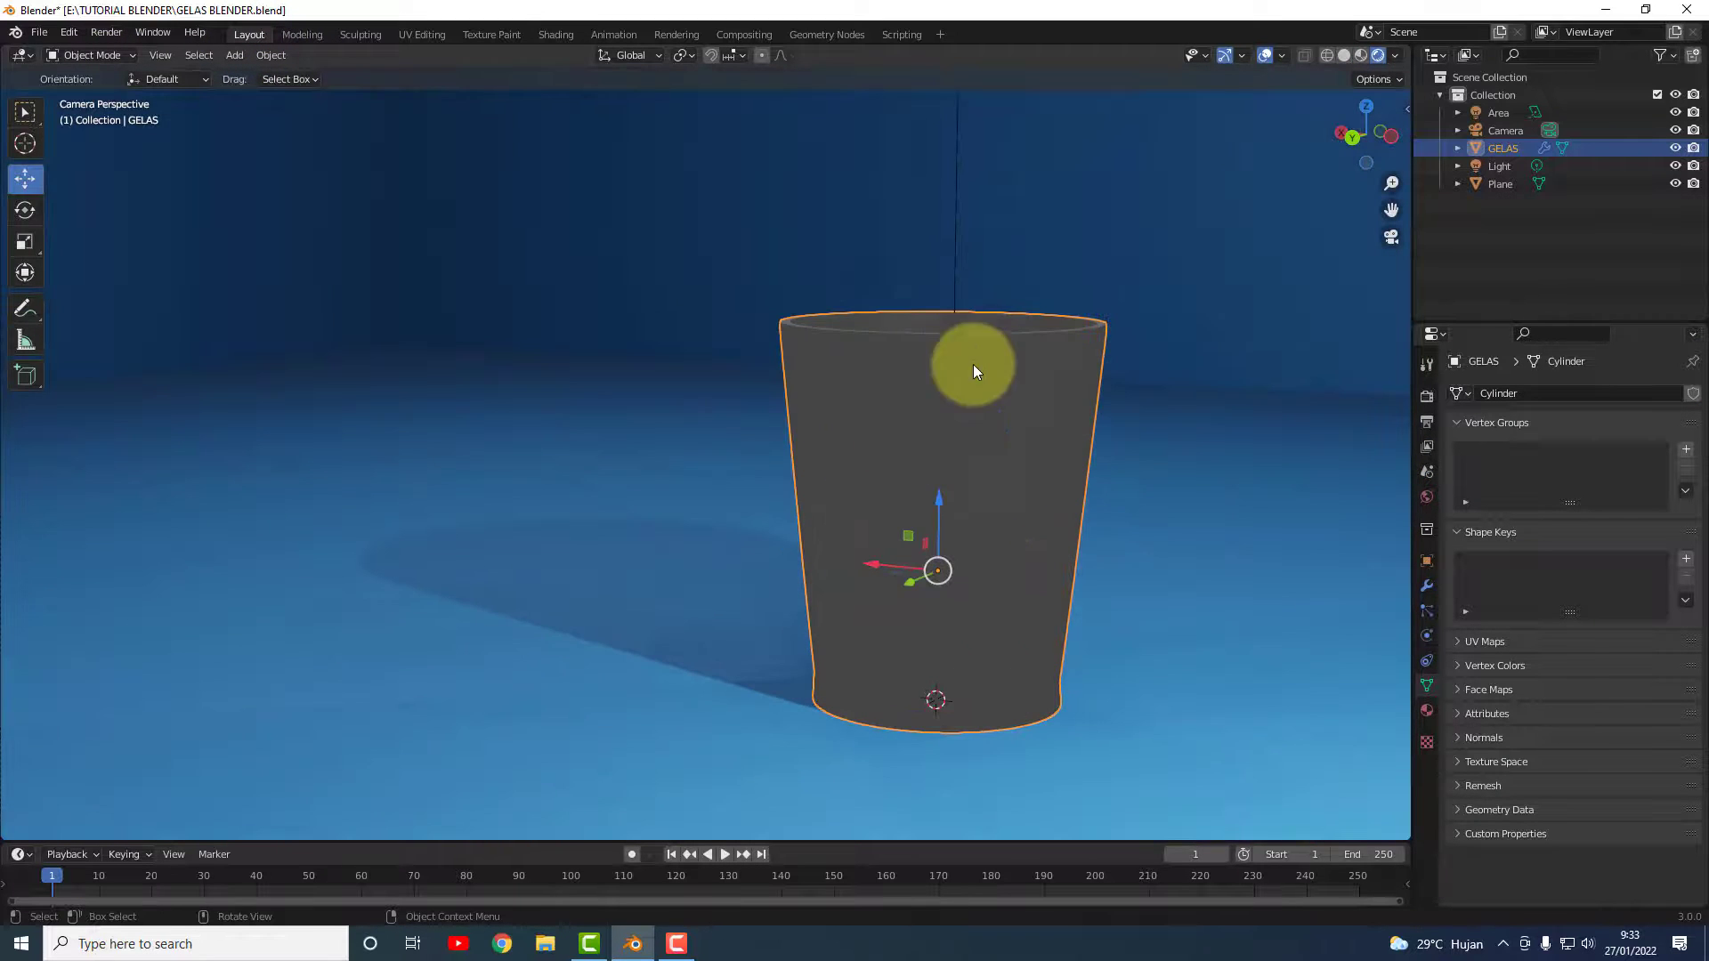
scroll(927, 480, down, 3)
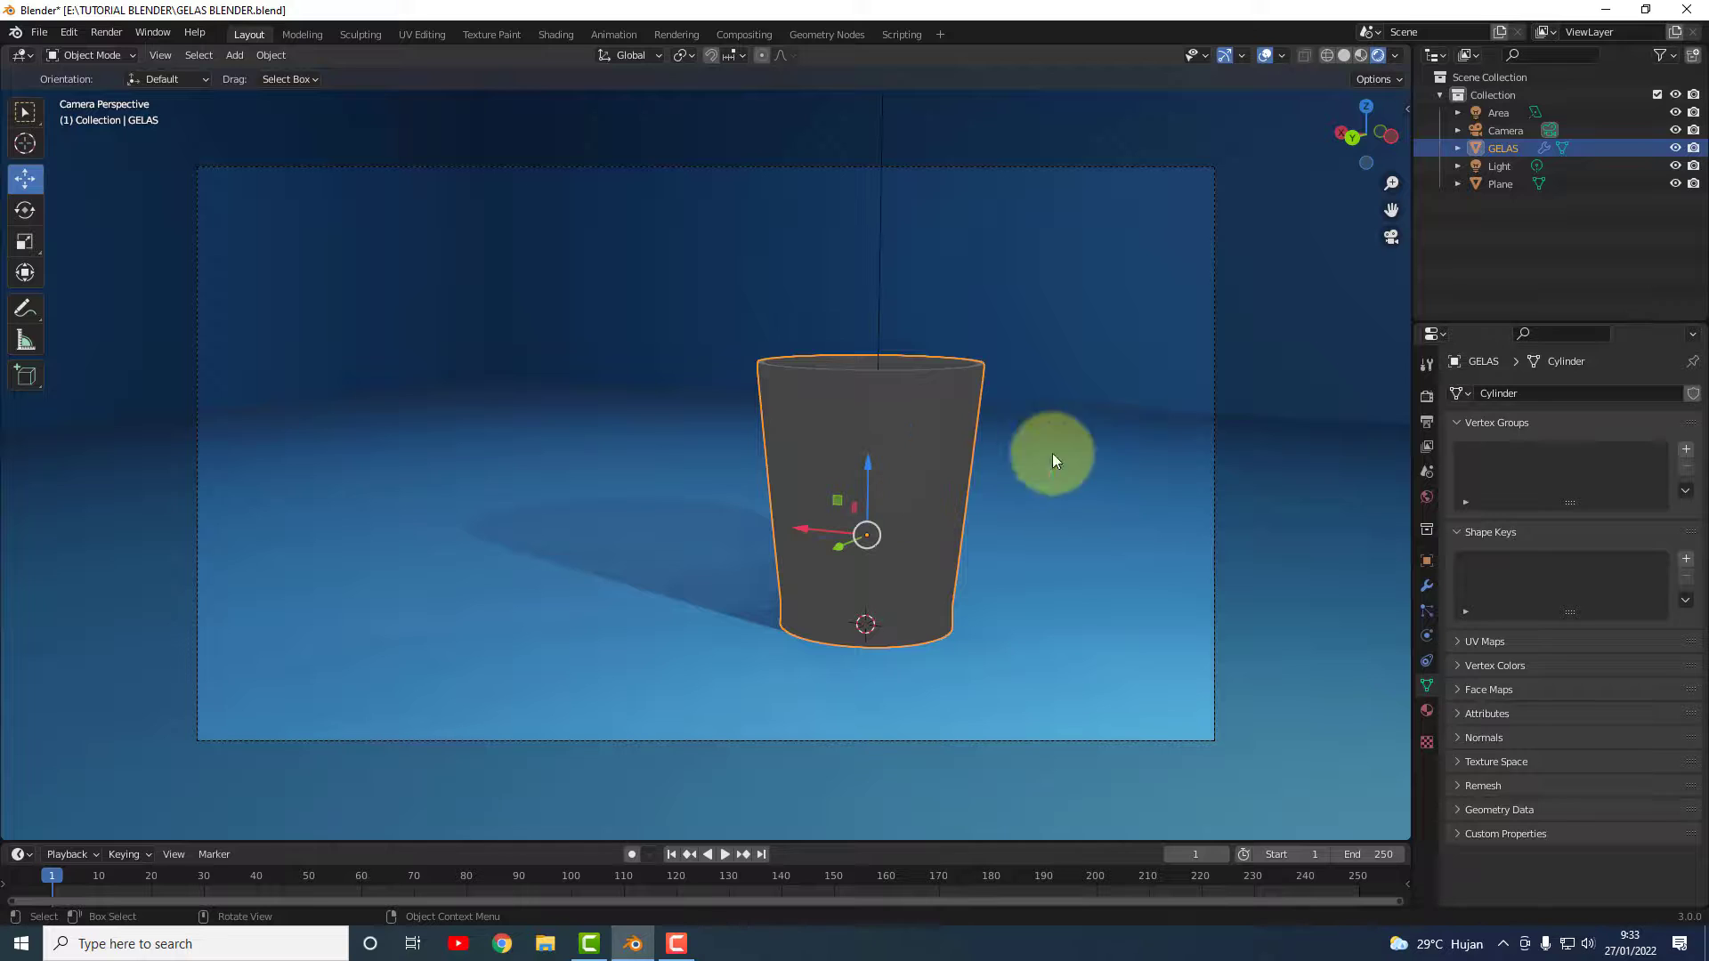
- Change the scene's render engine to Cycles
click(1428, 399)
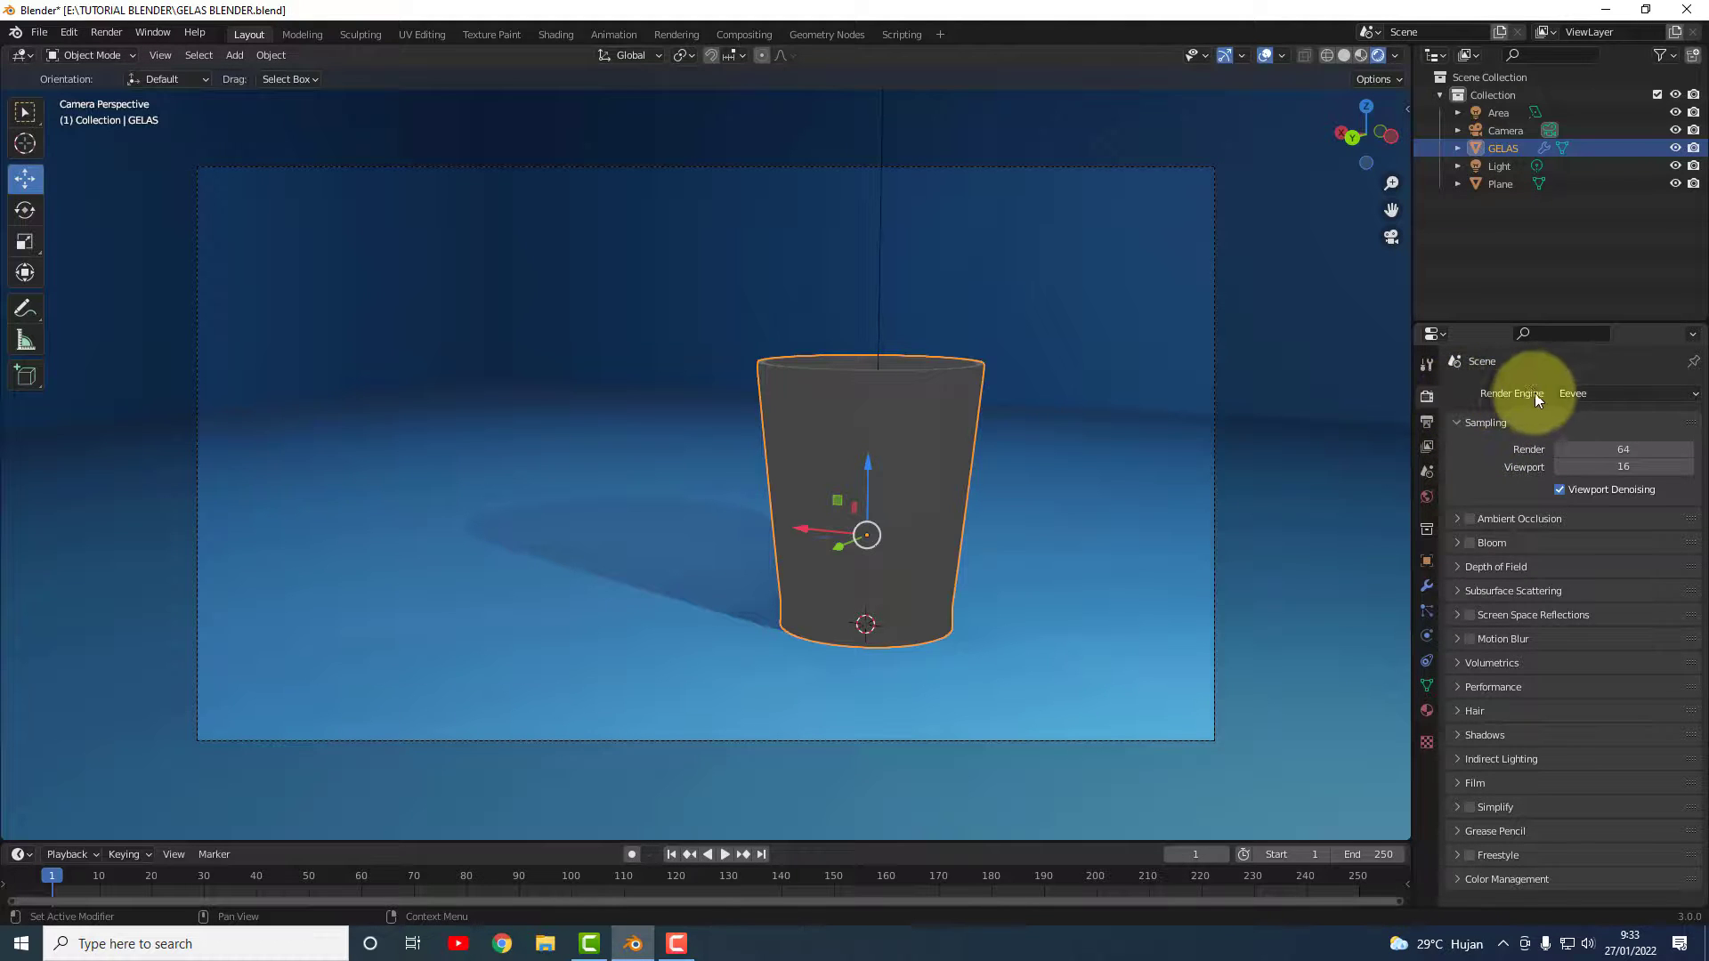
click(1573, 394)
click(1578, 449)
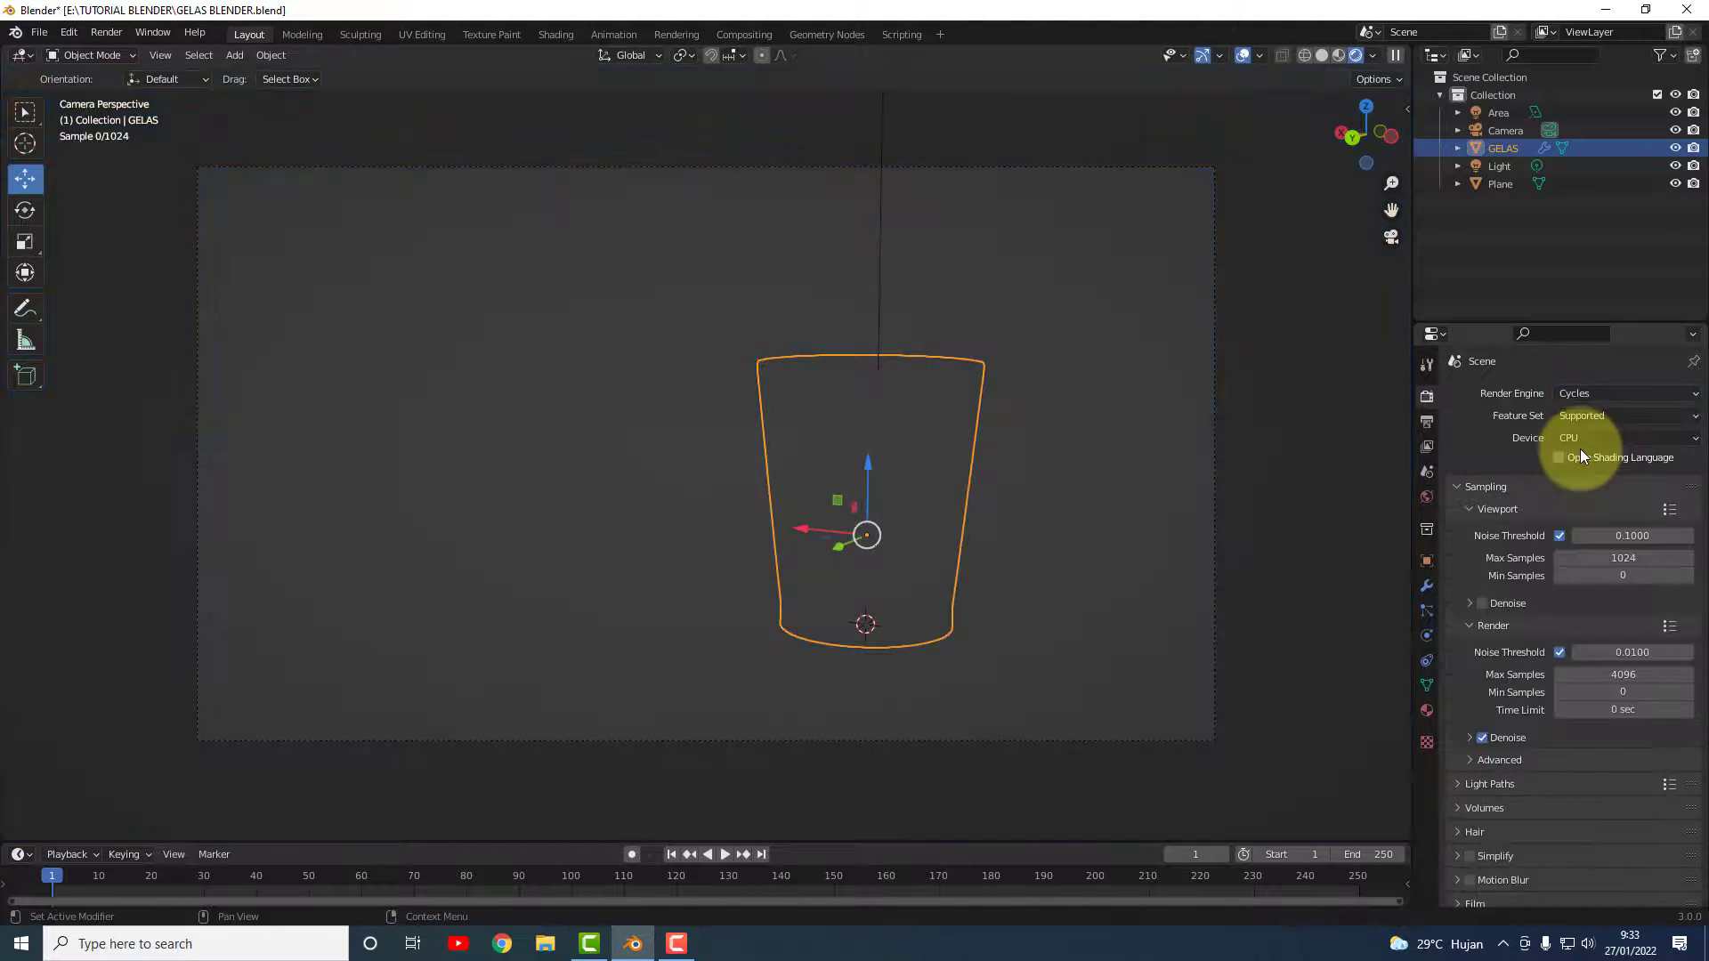
- Set the Cycles maximum samples to 32 for the viewport and 16 for the final render
click(1644, 558)
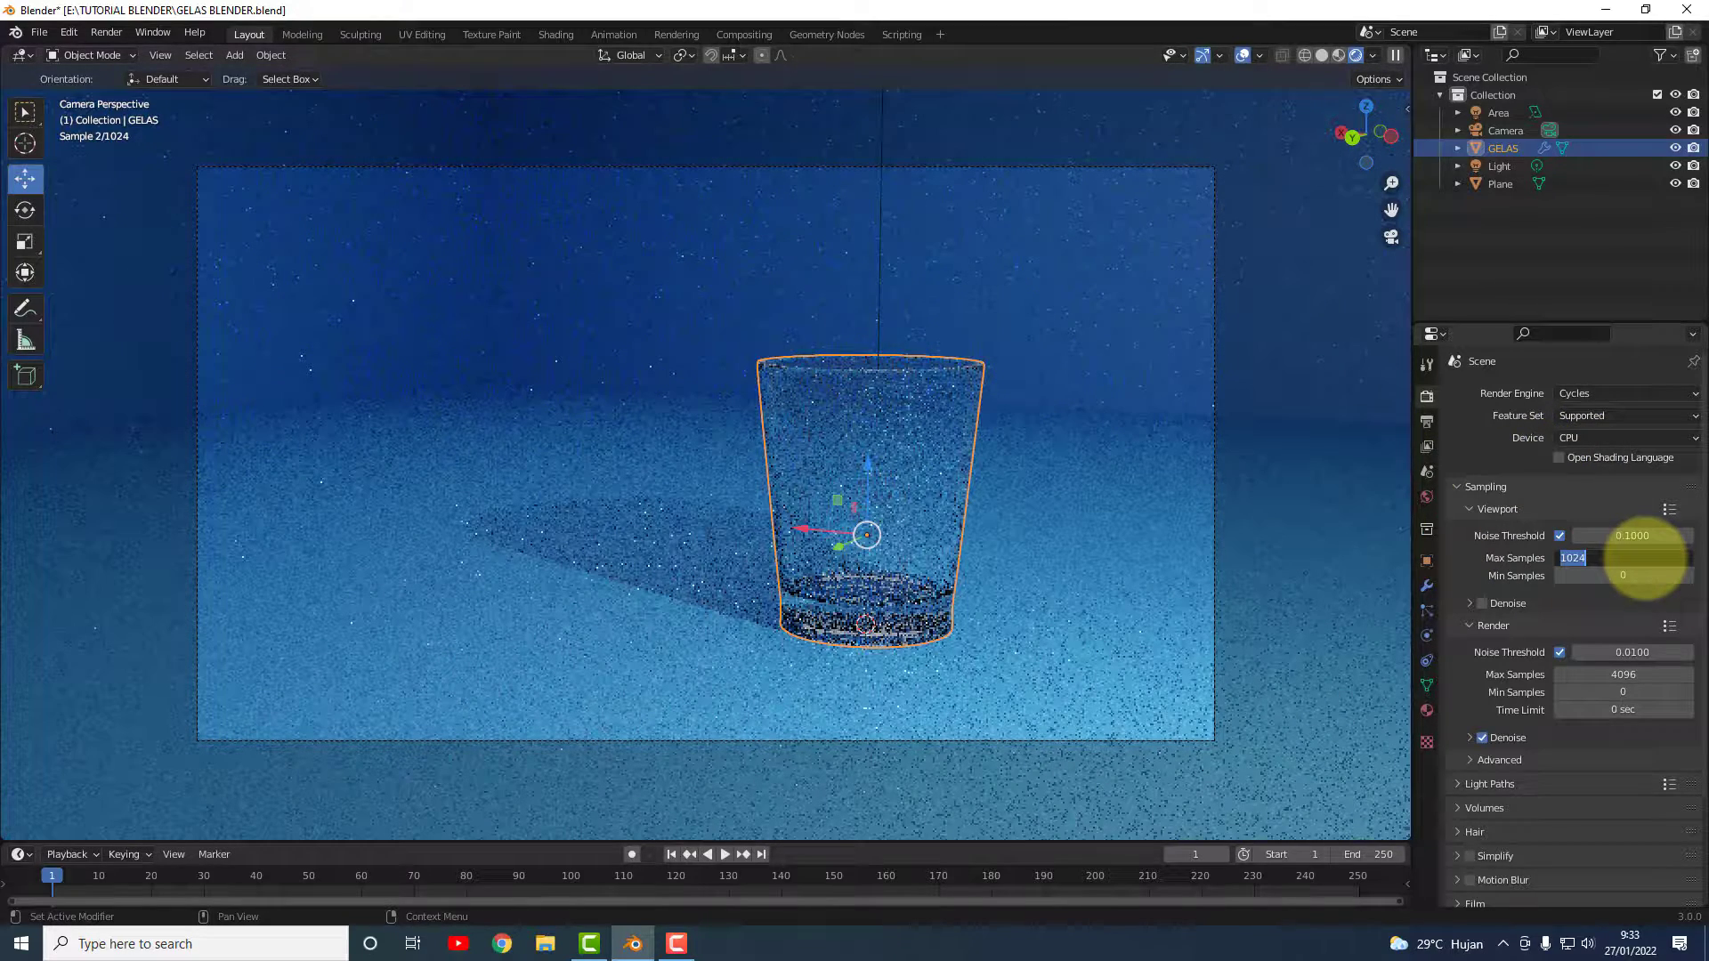
text(32)
key(Return)
click(1625, 673)
text(16)
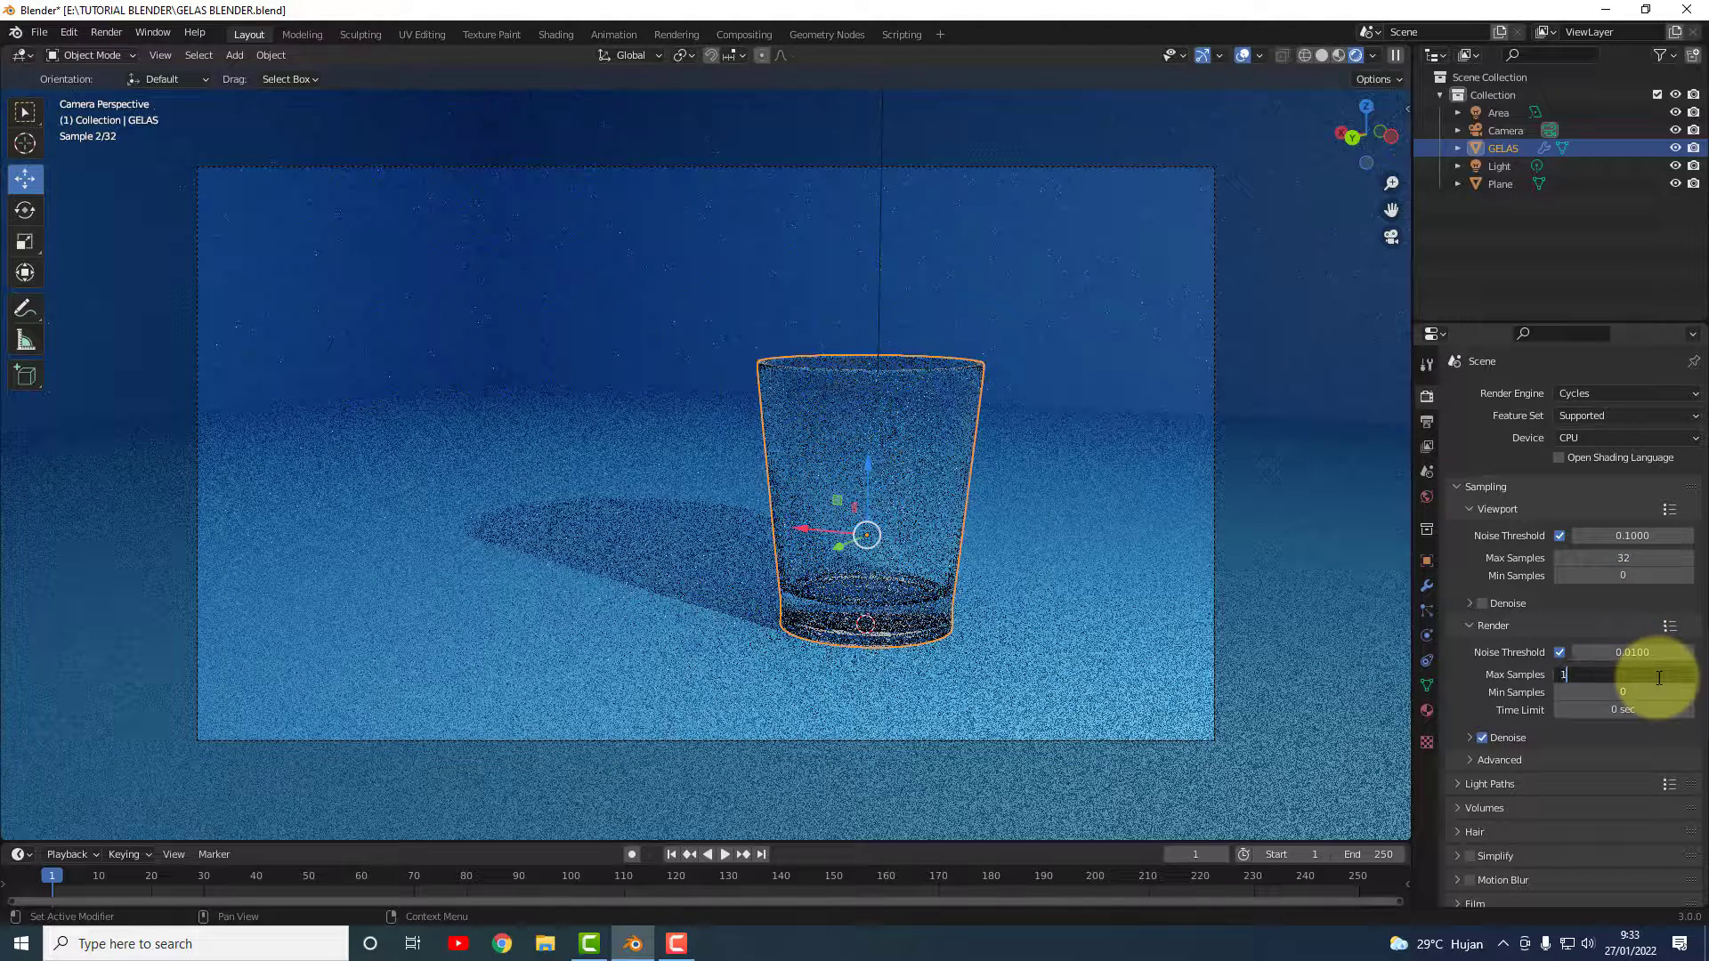
key(Return)
click(1637, 557)
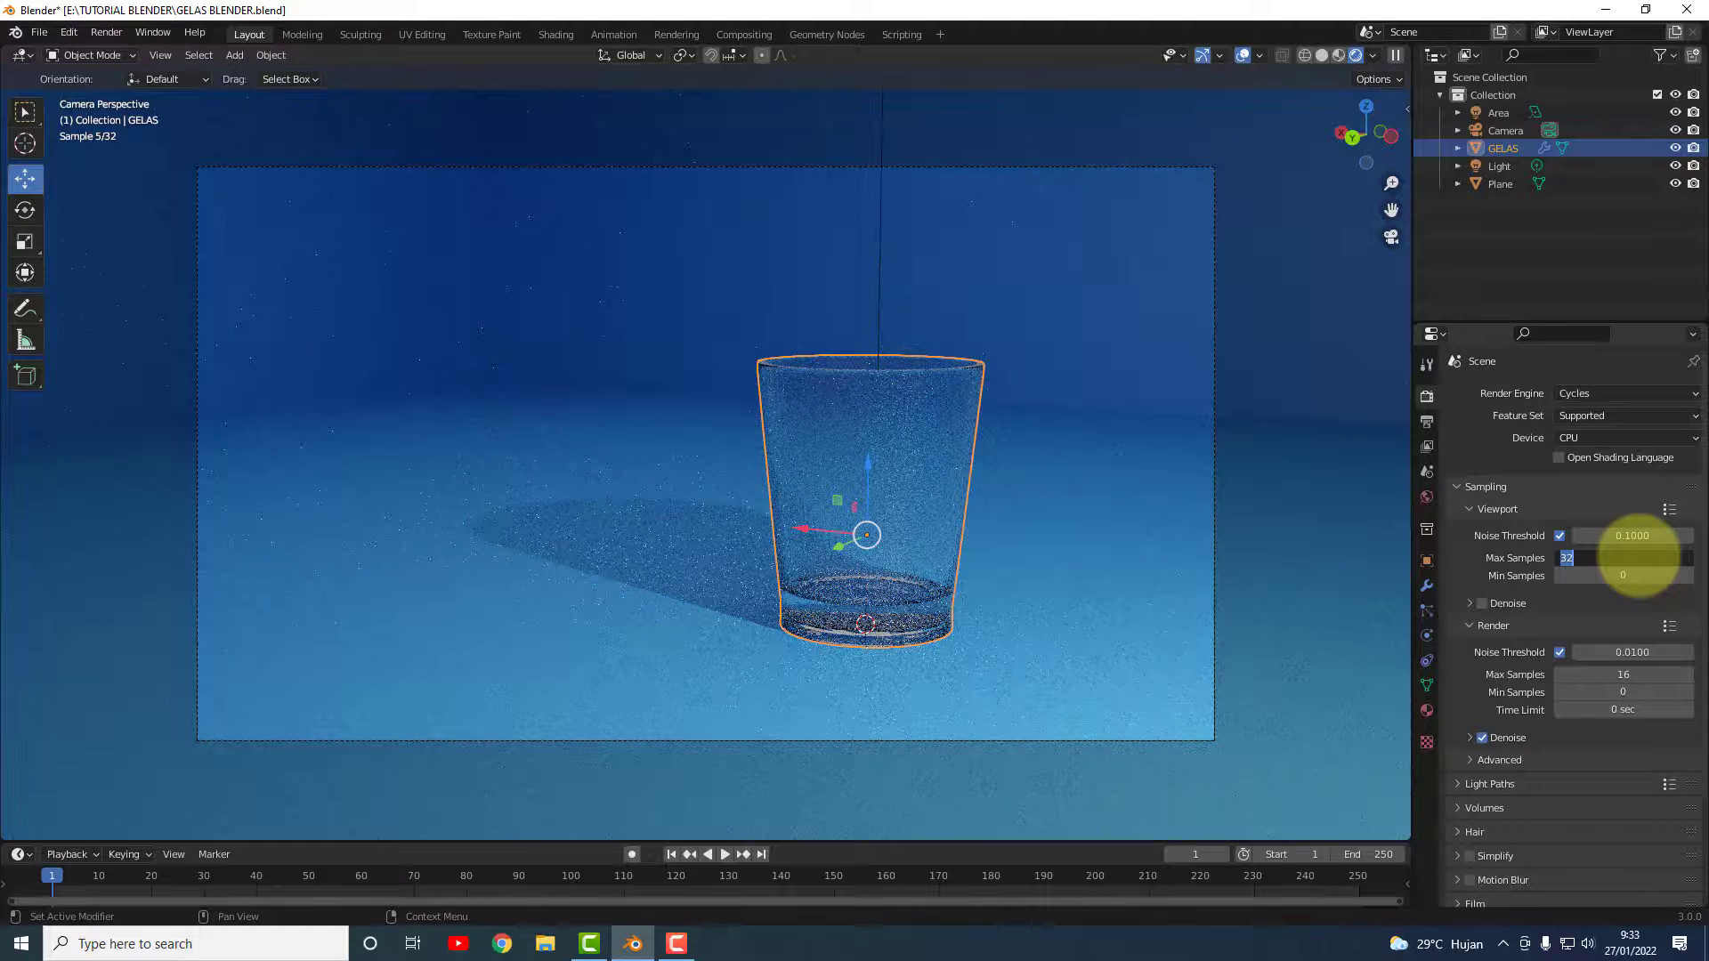
key(Return)
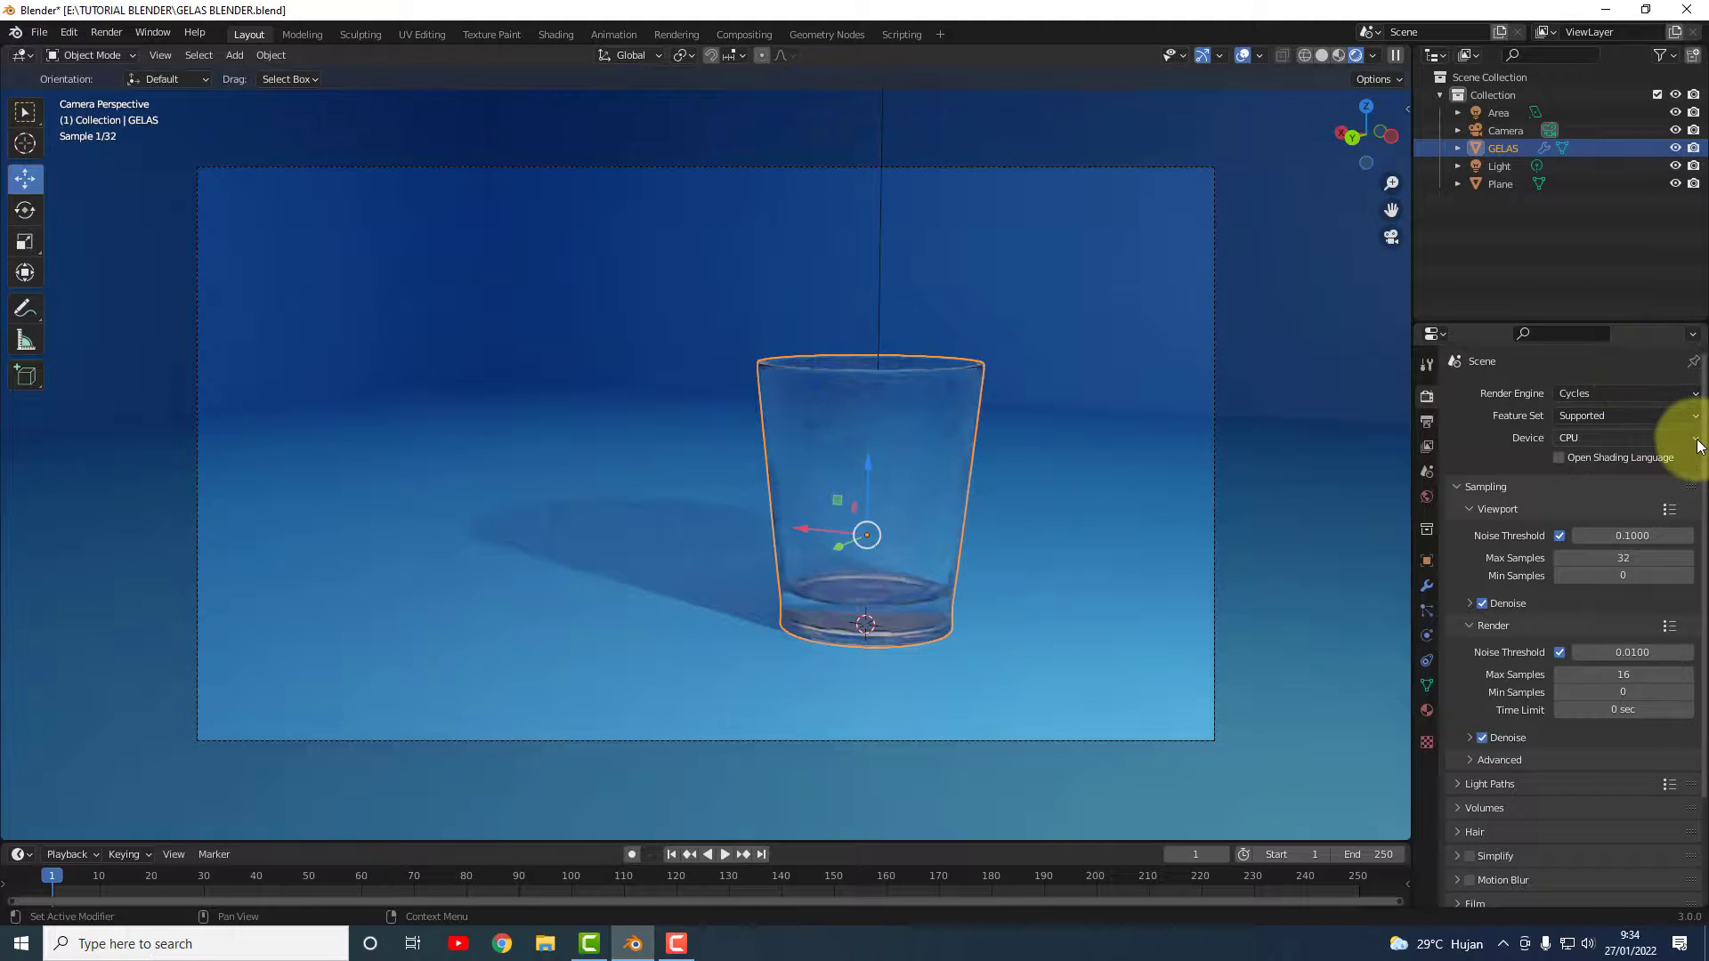
- Change the Cycles render device to GPU Compute
click(1603, 439)
click(1589, 479)
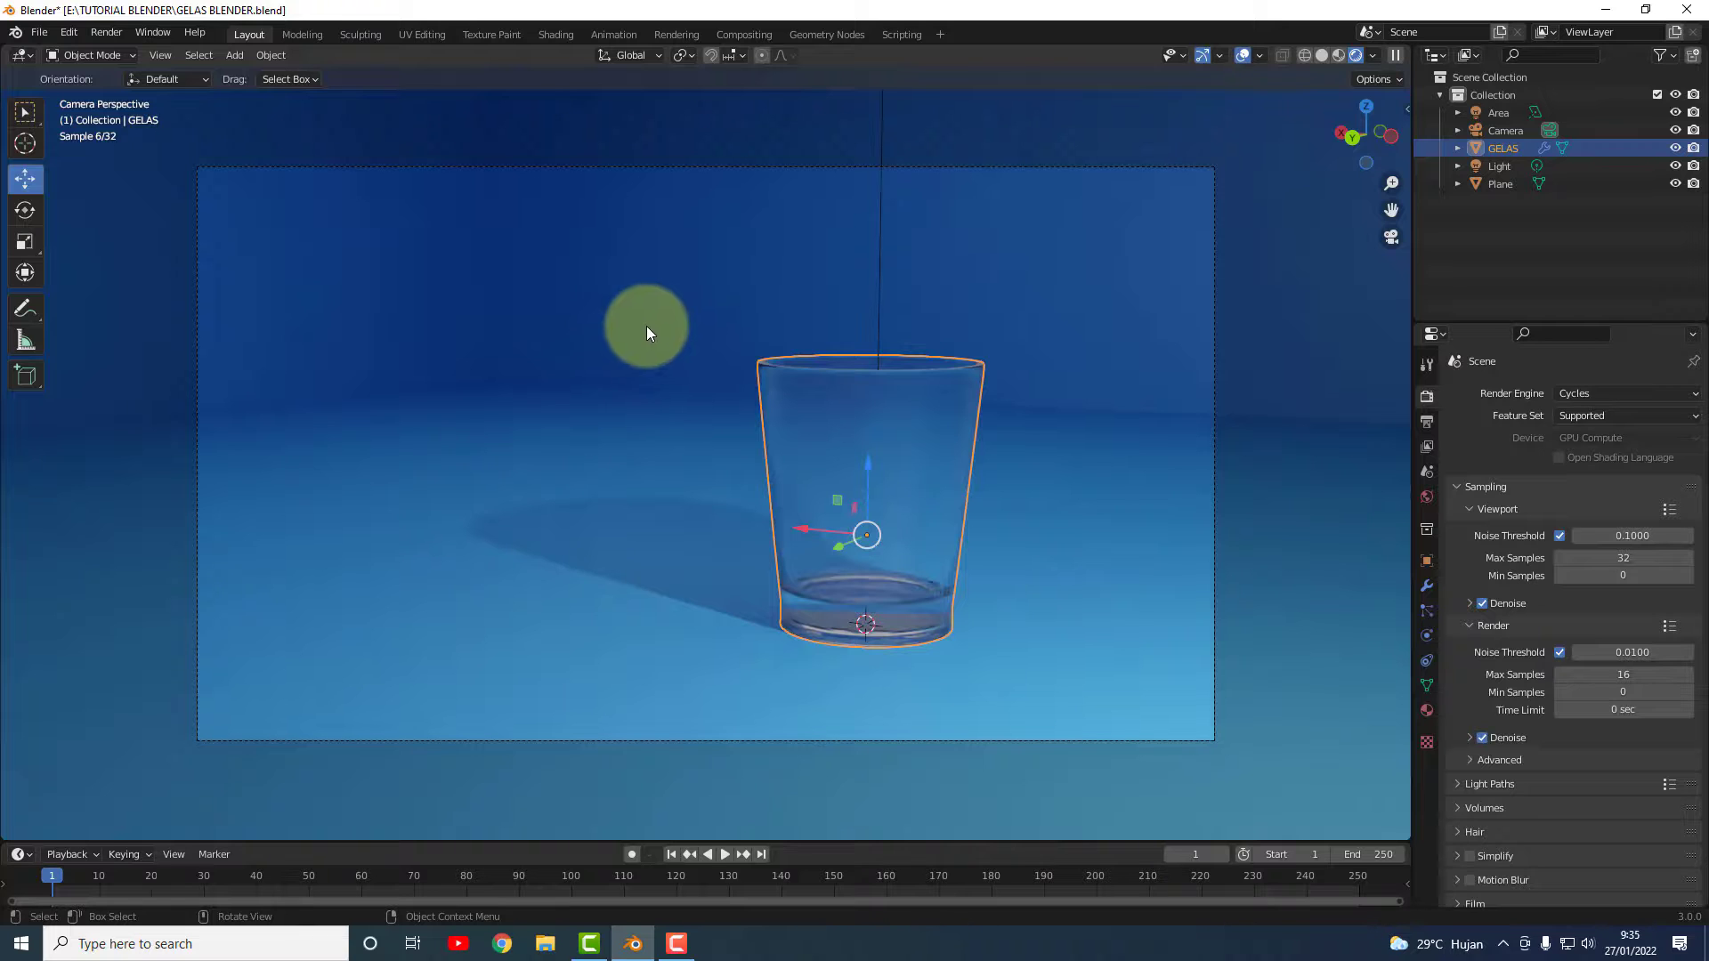
- Switch the viewport to solid shading and render the camera view as a still image
click(1321, 56)
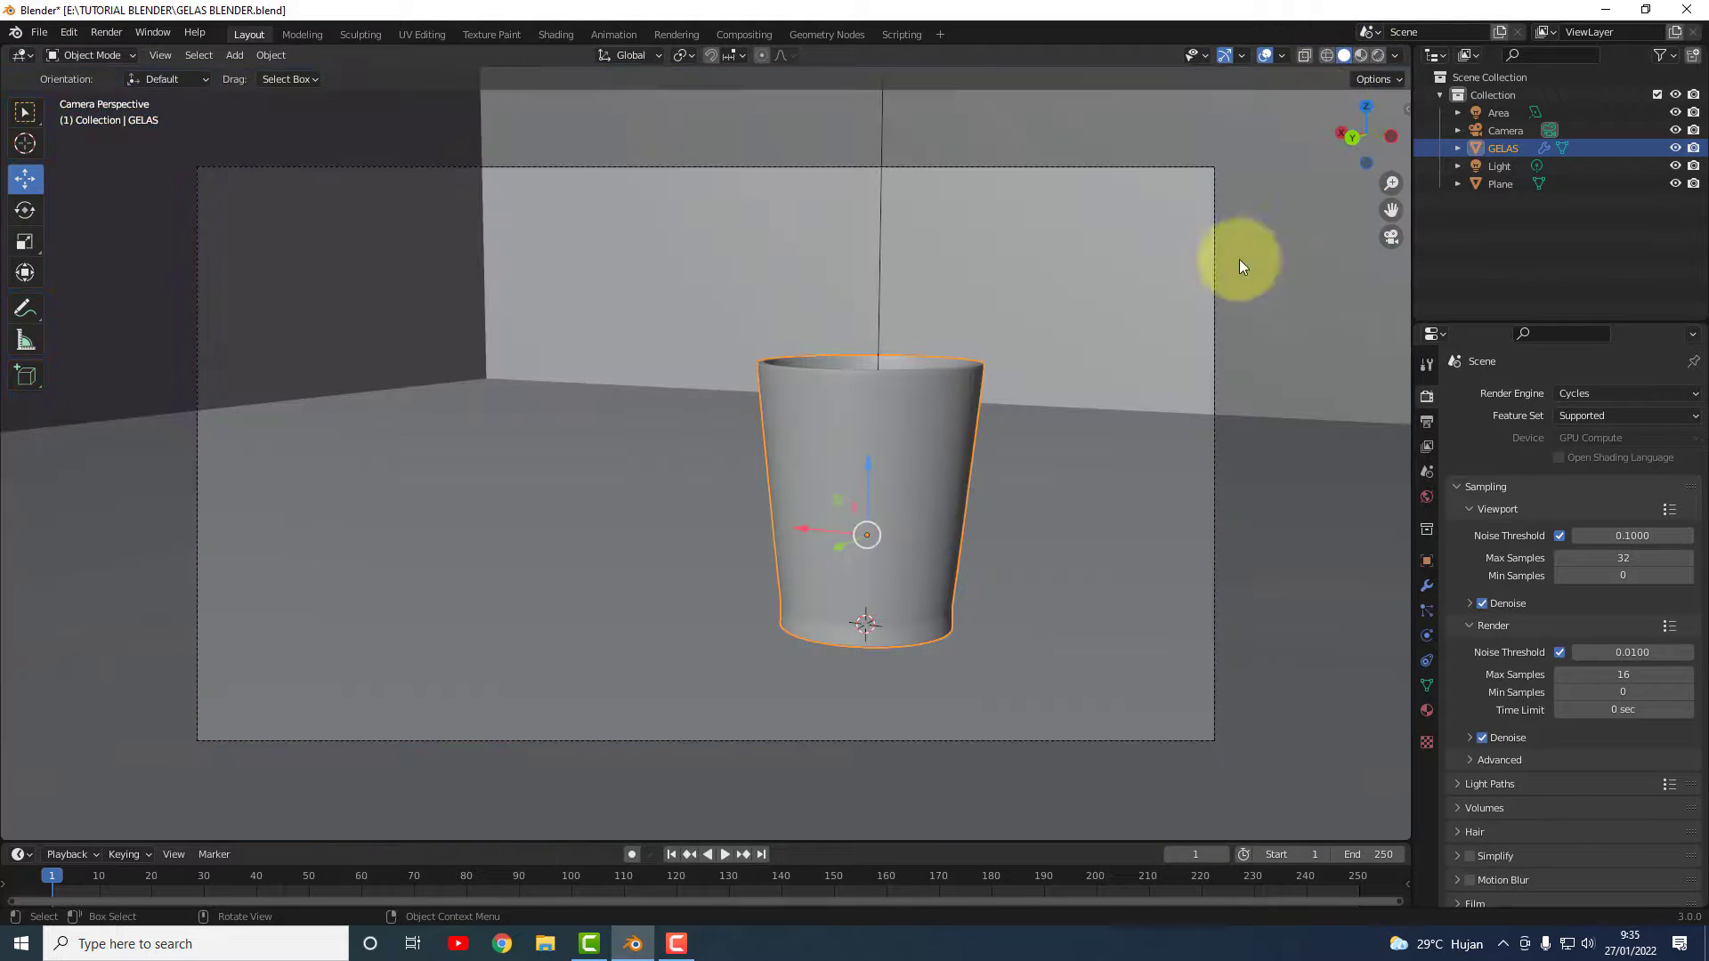
click(106, 32)
click(126, 53)
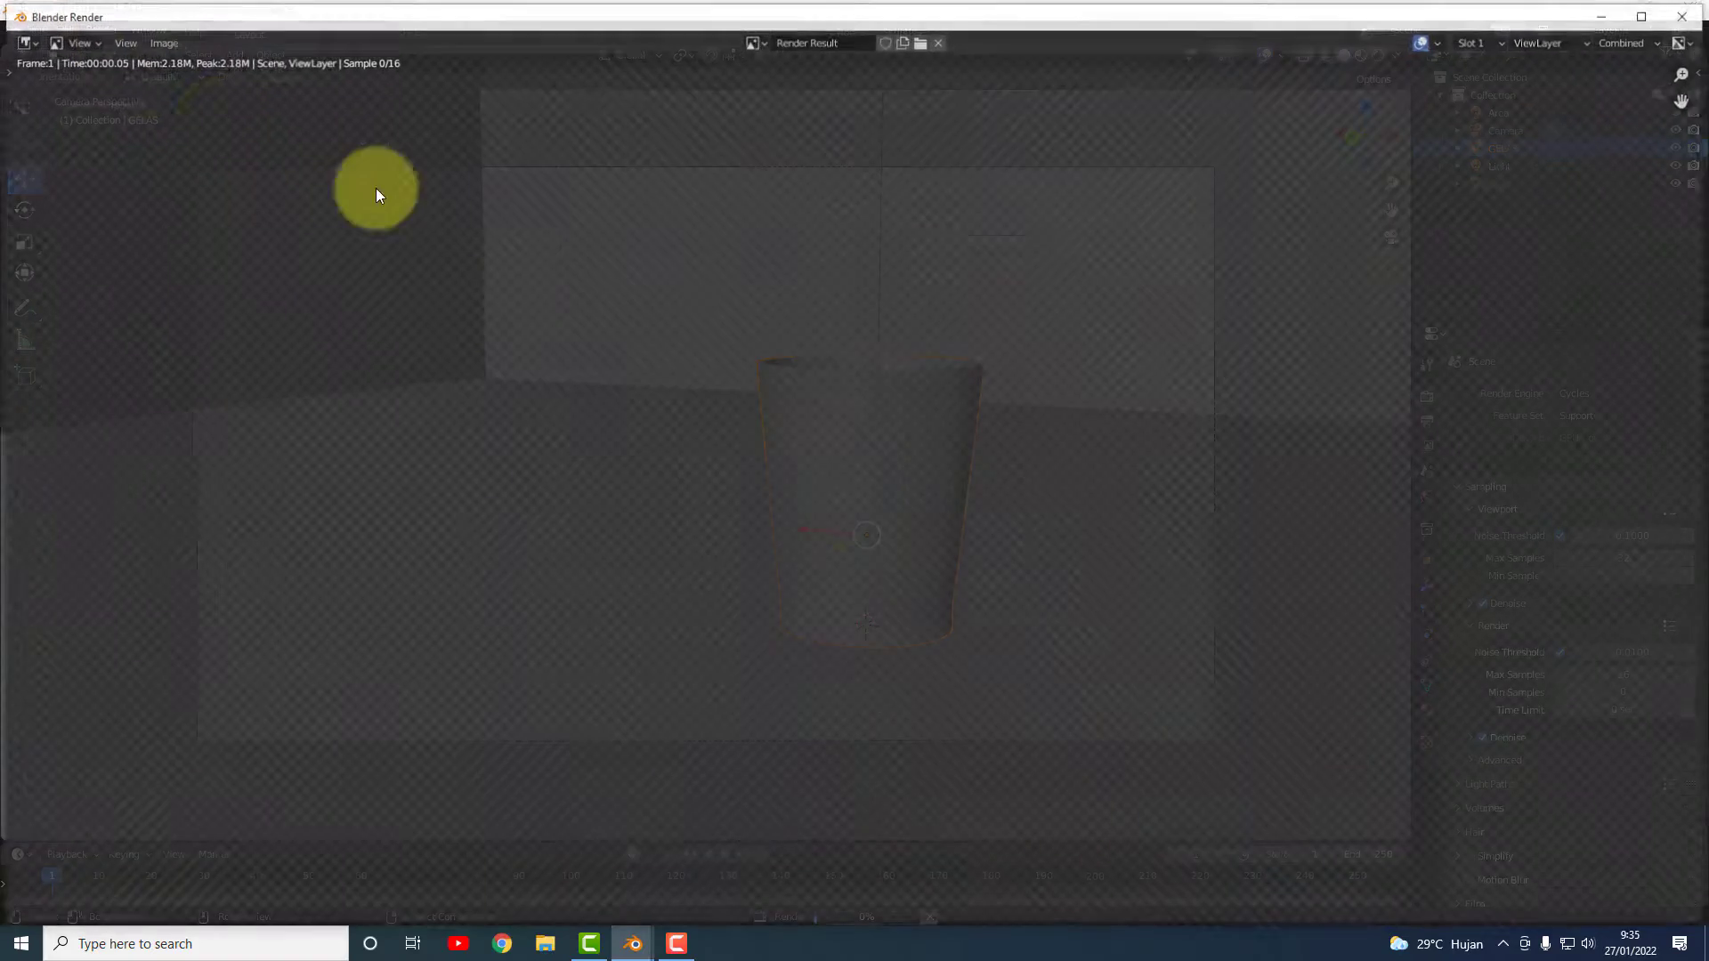